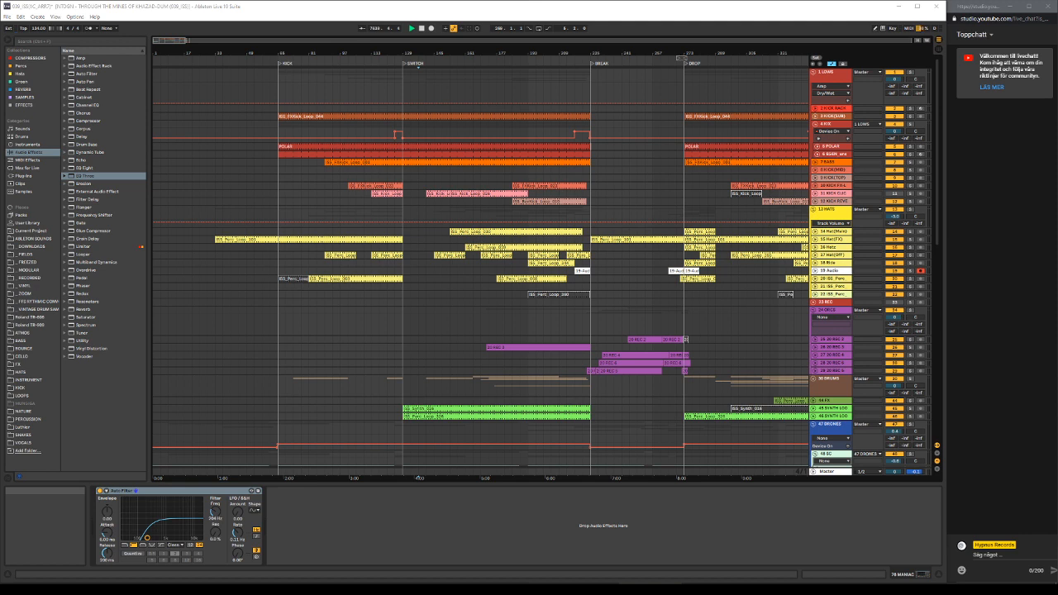
Play the arrangement briefly from between the KICK and SWITCH locators, stop it, and place the playback position in that section again.
{"action": "left_click", "coordinate": [364, 56]}
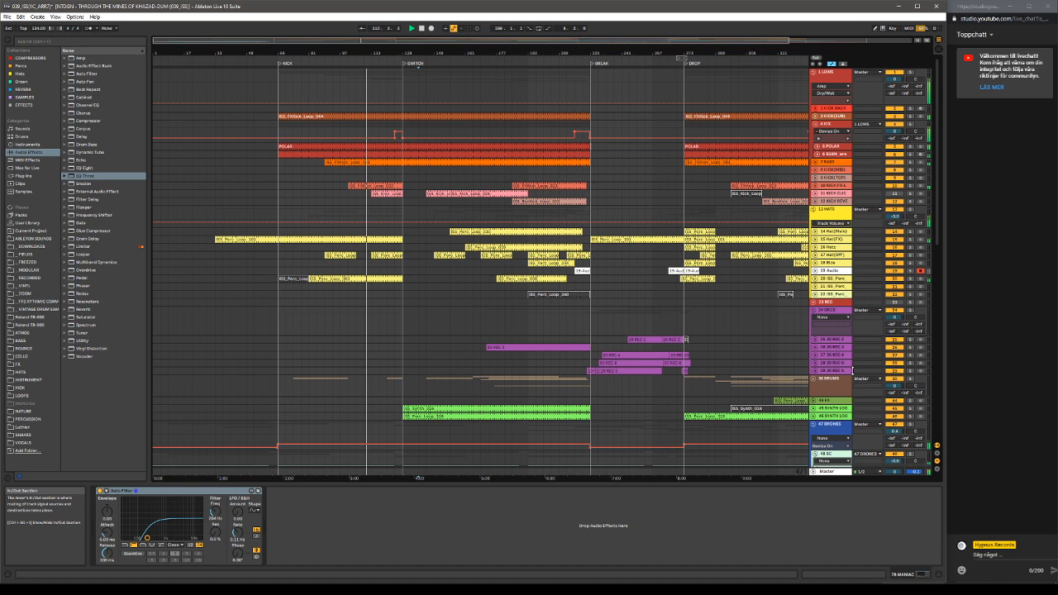
{"action": "left_click", "coordinate": [421, 29]}
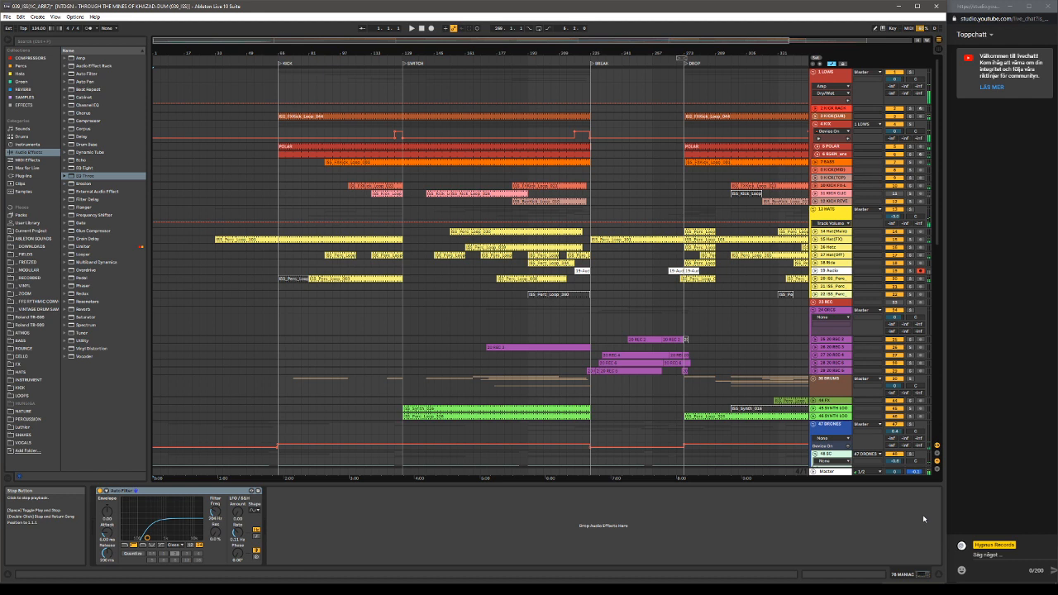
{"action": "key", "text": "alt+Tab"}
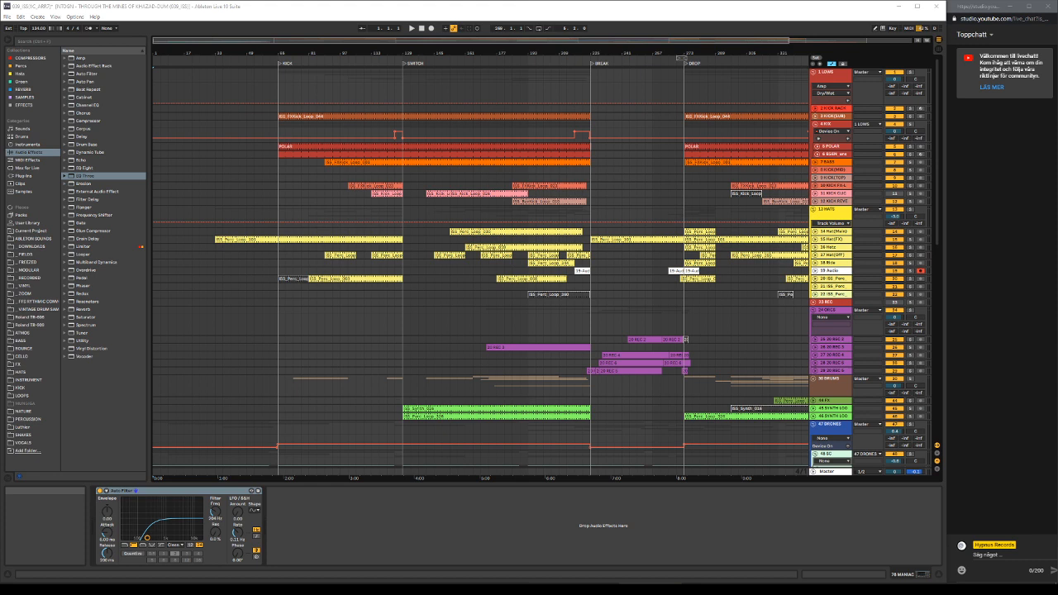
{"action": "left_click", "coordinate": [335, 58]}
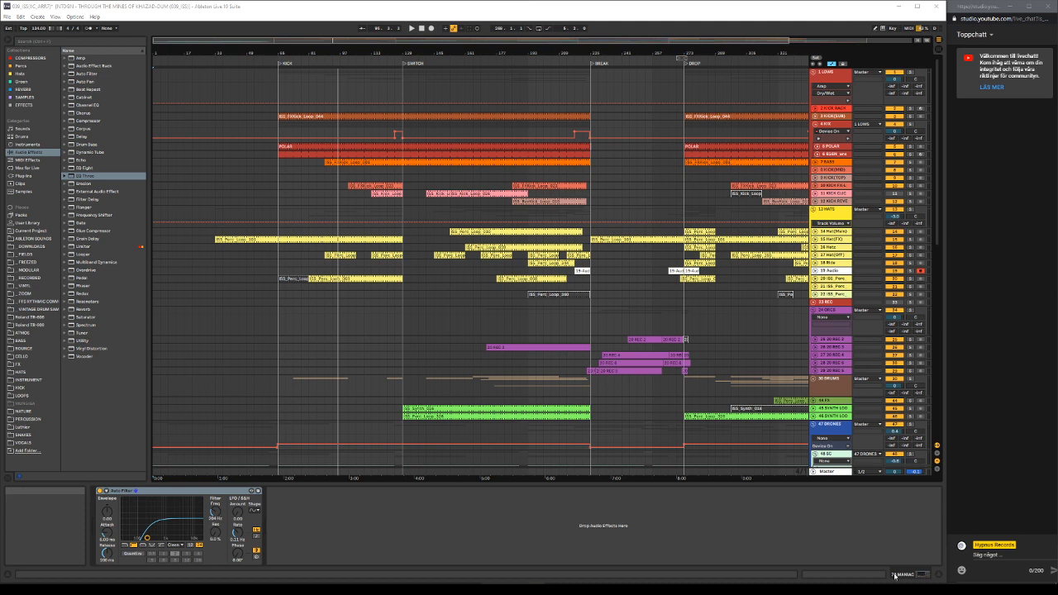
{"action": "mouse_move", "coordinate": [894, 576]}
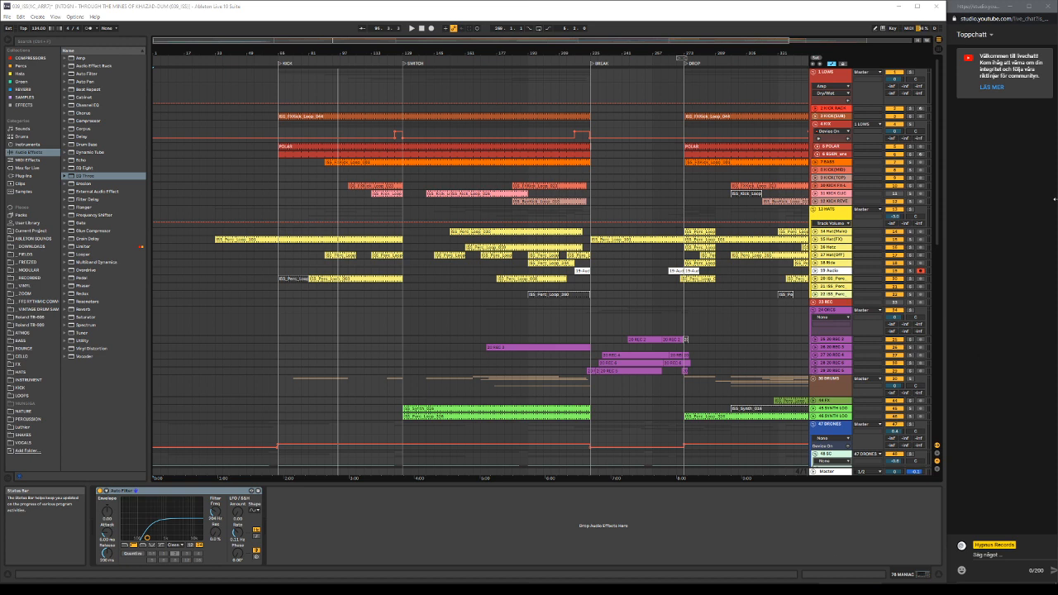
Close the live chat and the music player window behind it, and bring the live chat back beside the project.
{"action": "left_click", "coordinate": [983, 37]}
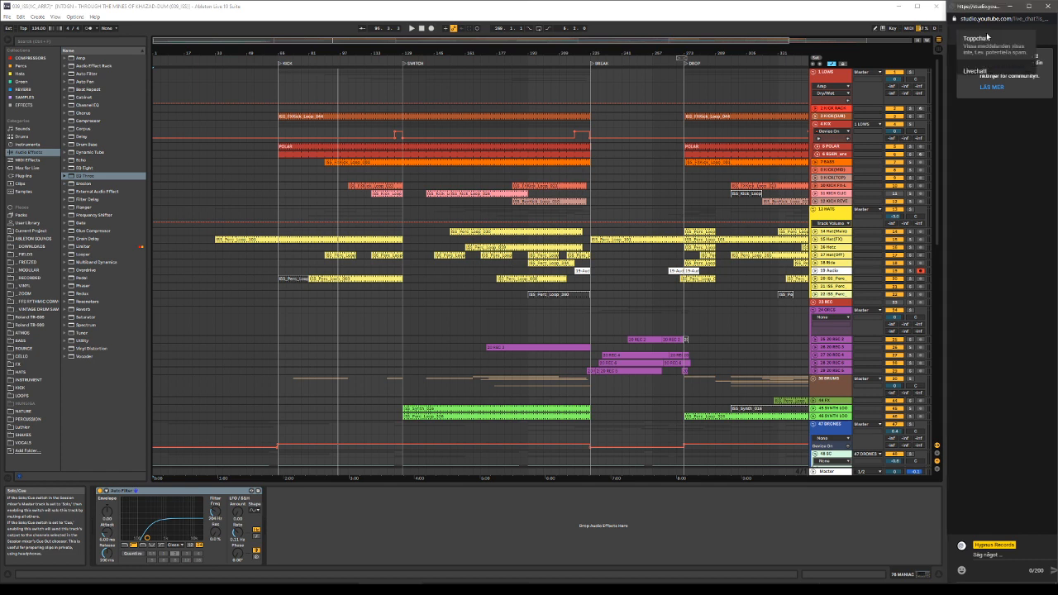
{"action": "left_click", "coordinate": [983, 228]}
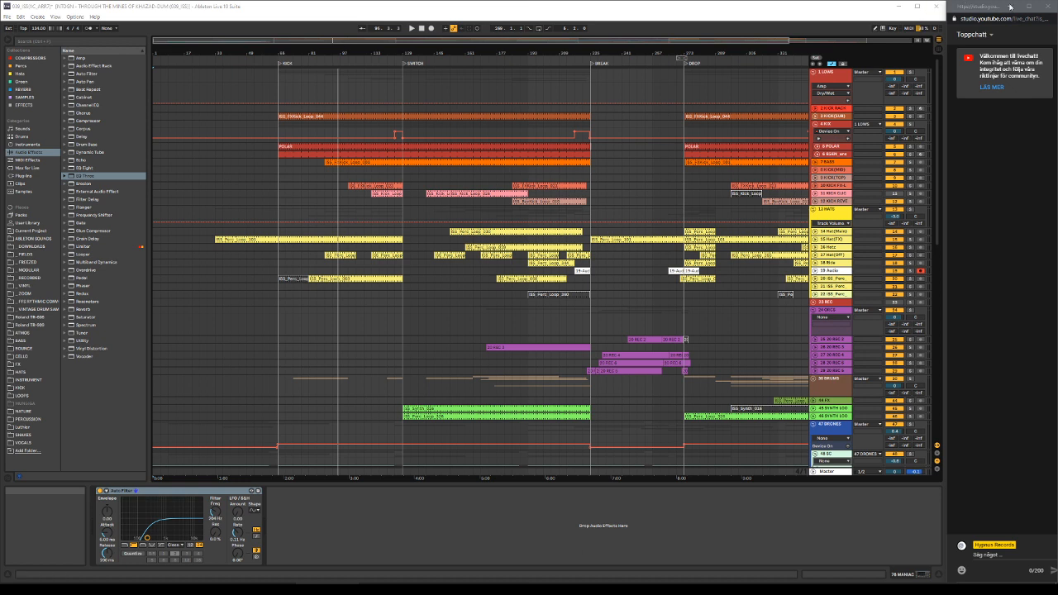
{"action": "left_click", "coordinate": [1048, 6]}
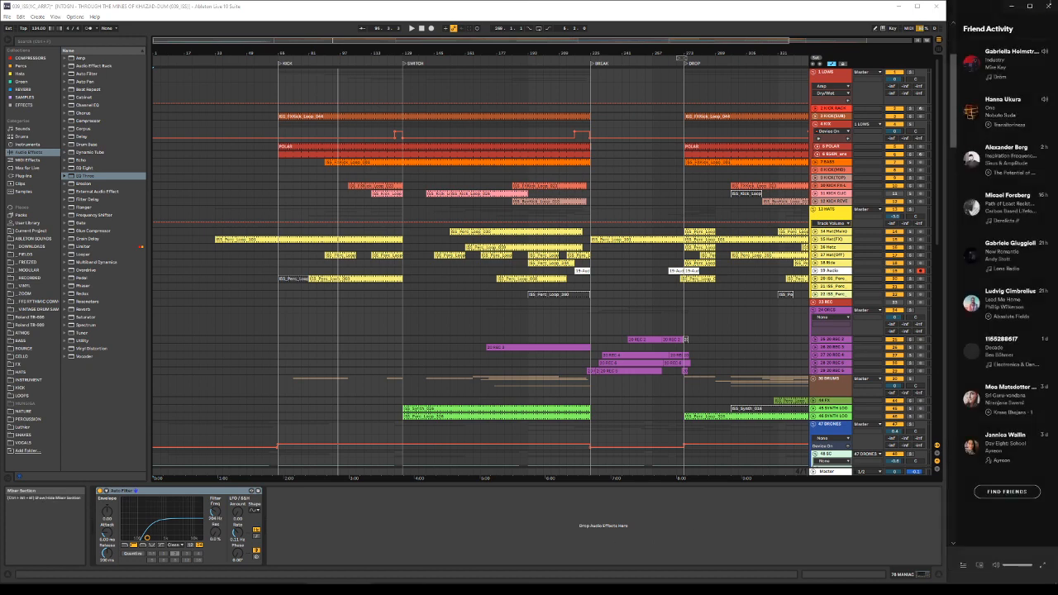
{"action": "left_click", "coordinate": [1048, 6]}
{"action": "left_click", "coordinate": [957, 137]}
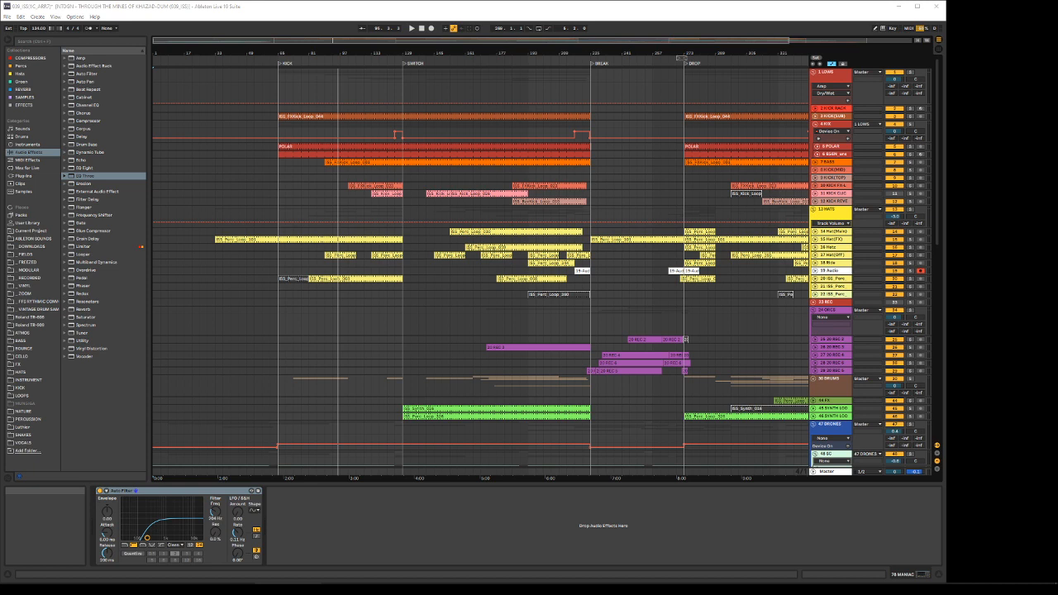
{"action": "left_click_drag", "start_coordinate": [487, 591], "coordinate": [1056, 297]}
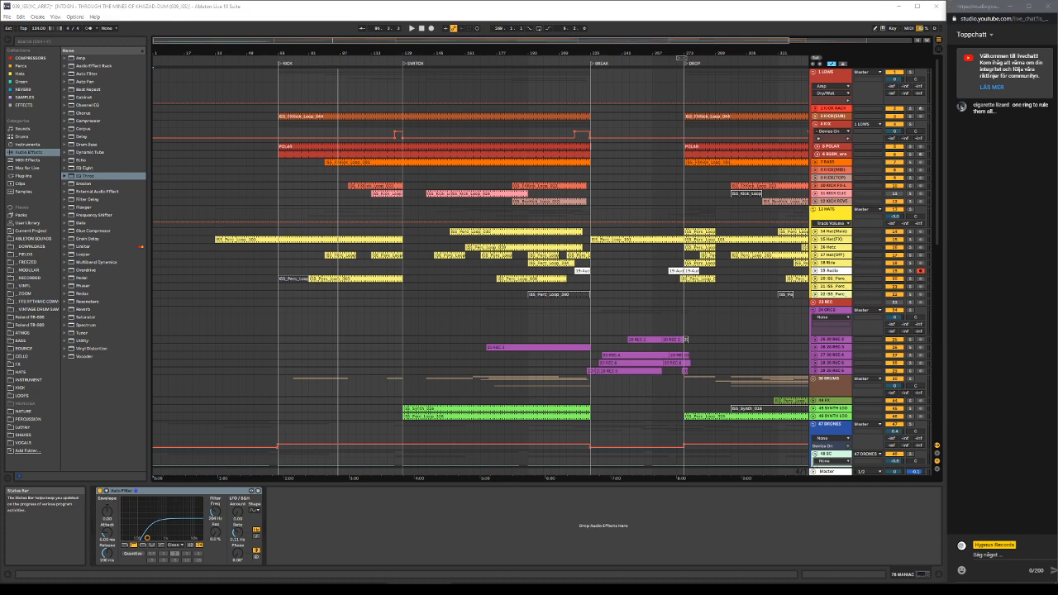
Switch to the browser showing the Patreon page, place its window over the arrangement, and make it taller.
{"action": "left_click_drag", "start_coordinate": [653, 579], "coordinate": [495, 89]}
{"action": "left_click_drag", "start_coordinate": [420, 118], "coordinate": [503, 74]}
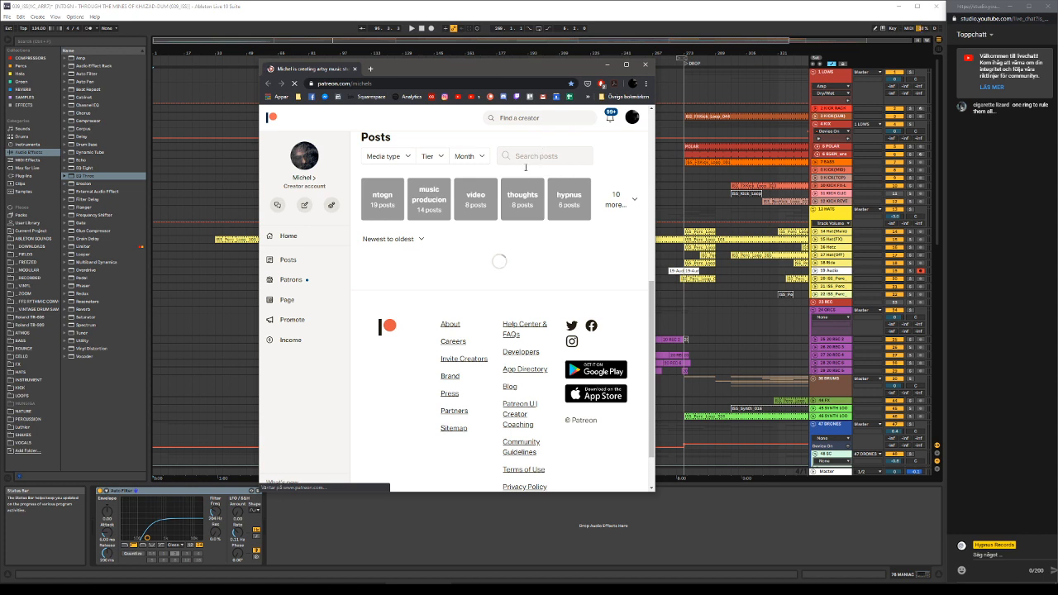
{"action": "left_click_drag", "start_coordinate": [481, 70], "coordinate": [442, 48]}
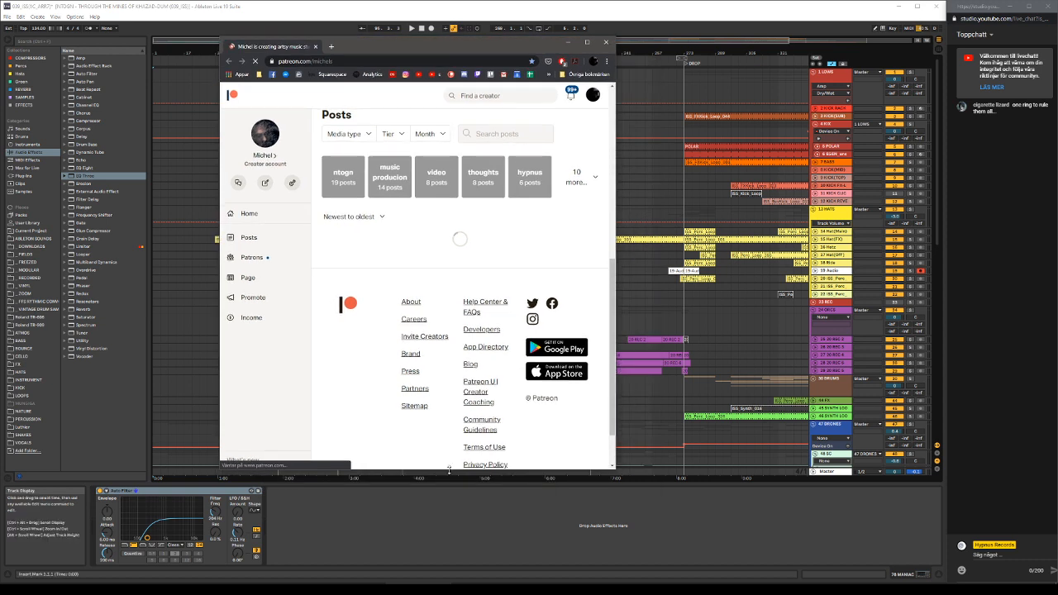
{"action": "left_click_drag", "start_coordinate": [448, 470], "coordinate": [450, 517]}
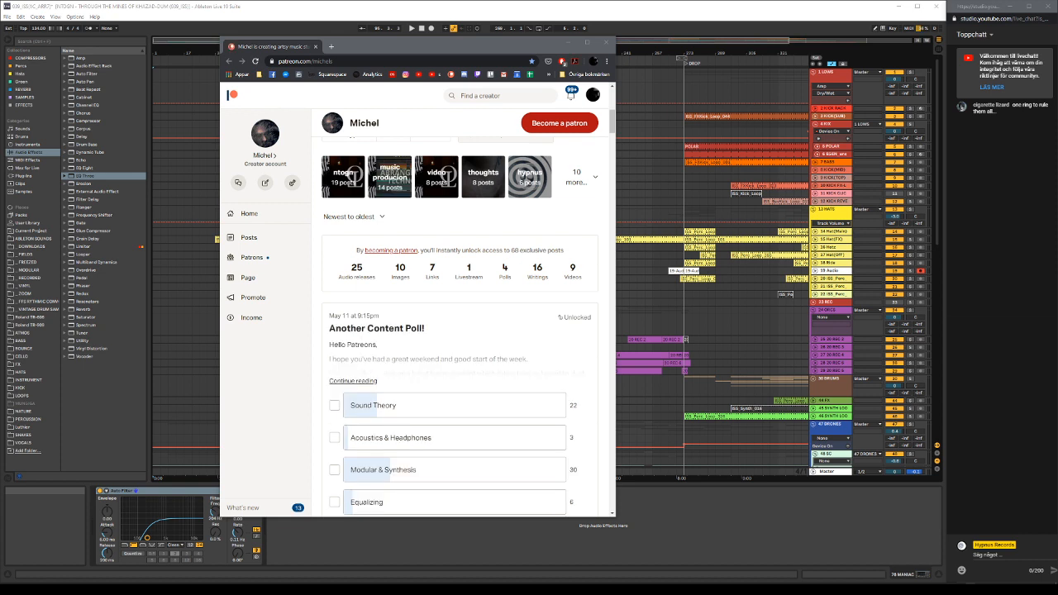
Quit the backup and sync client and one more background program in the system tray, and return to the Ableton Live project.
{"action": "left_click", "coordinate": [1049, 330]}
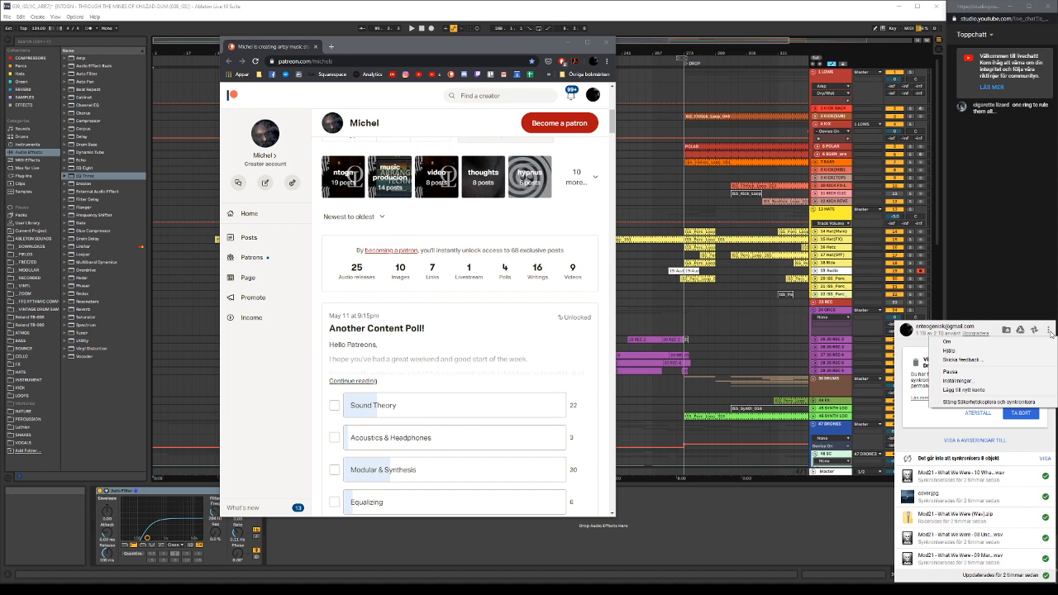
{"action": "left_click", "coordinate": [1010, 402]}
{"action": "left_click", "coordinate": [961, 590]}
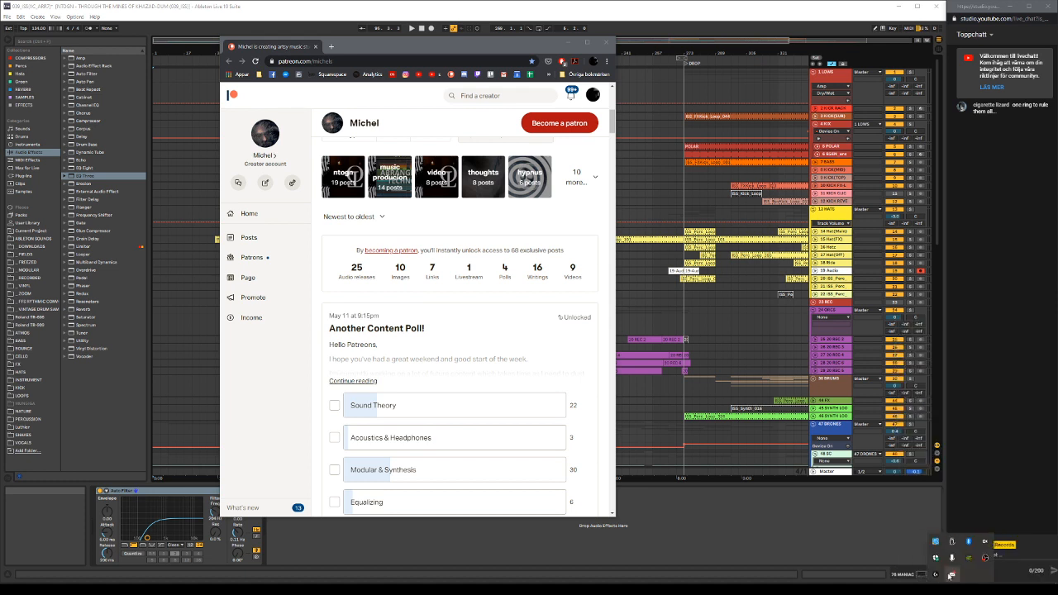
{"action": "right_click", "coordinate": [953, 574]}
{"action": "left_click", "coordinate": [975, 569]}
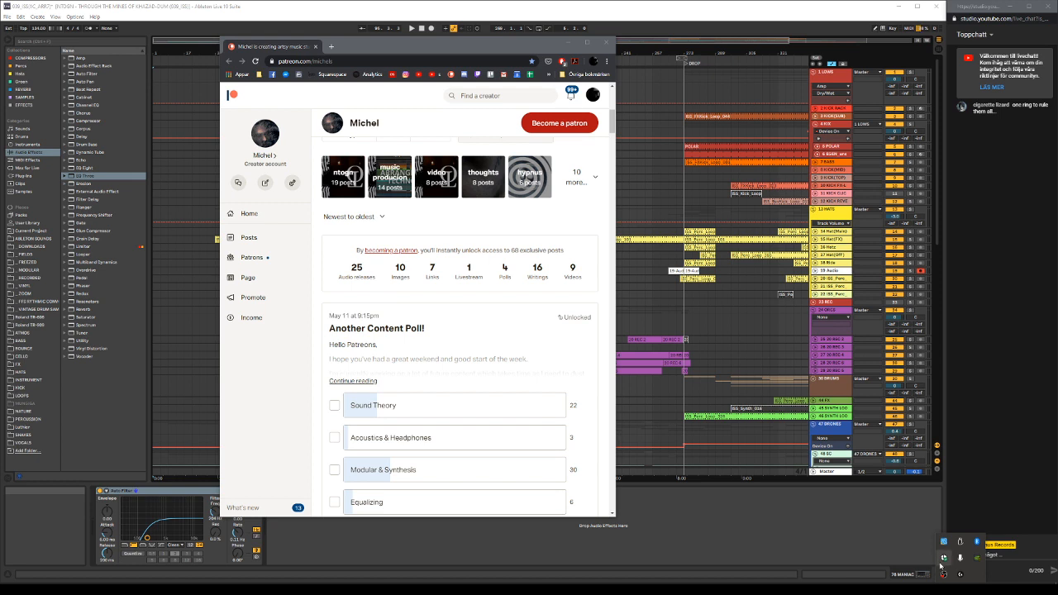
{"action": "left_click", "coordinate": [880, 546]}
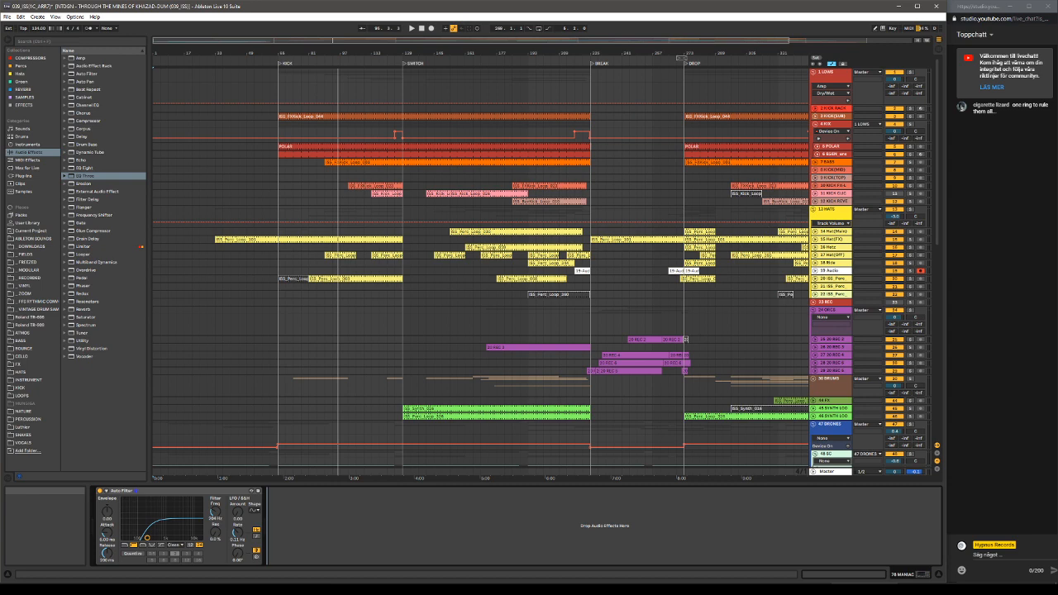
Switch to the Patreon page in the browser, examine the options of the "Another Content Poll!" post, and close the browser window.
{"action": "left_click", "coordinate": [425, 589]}
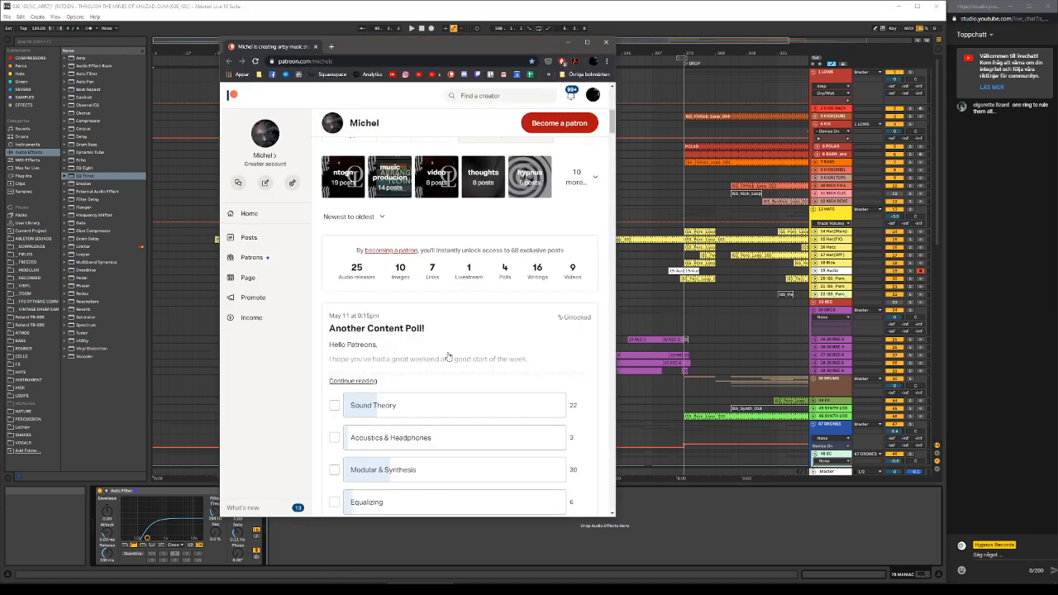
{"action": "scroll", "coordinate": [448, 355], "scroll_direction": "down", "scroll_amount": 3}
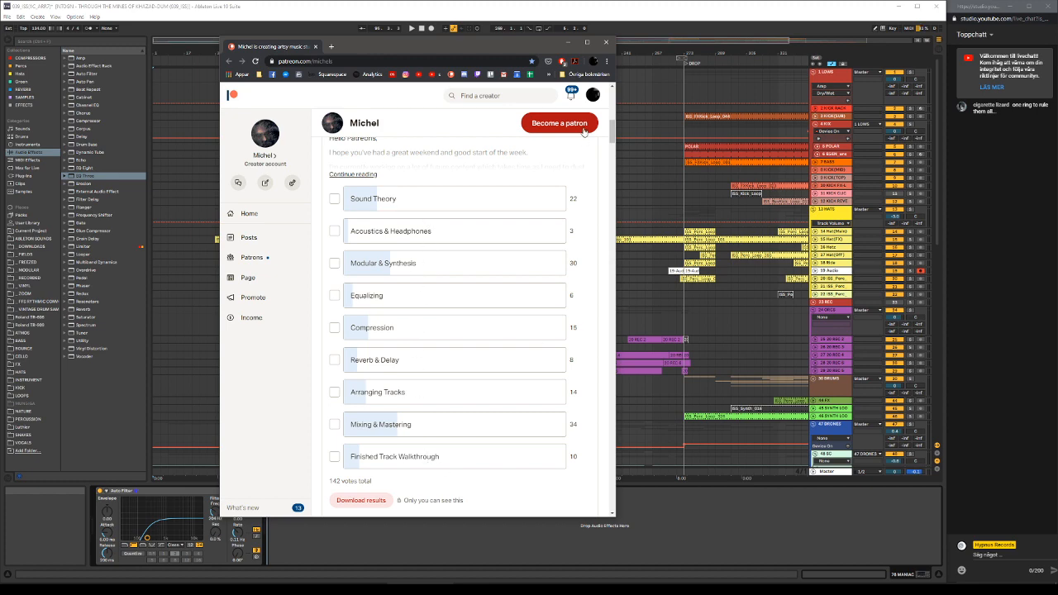
{"action": "left_click", "coordinate": [608, 42]}
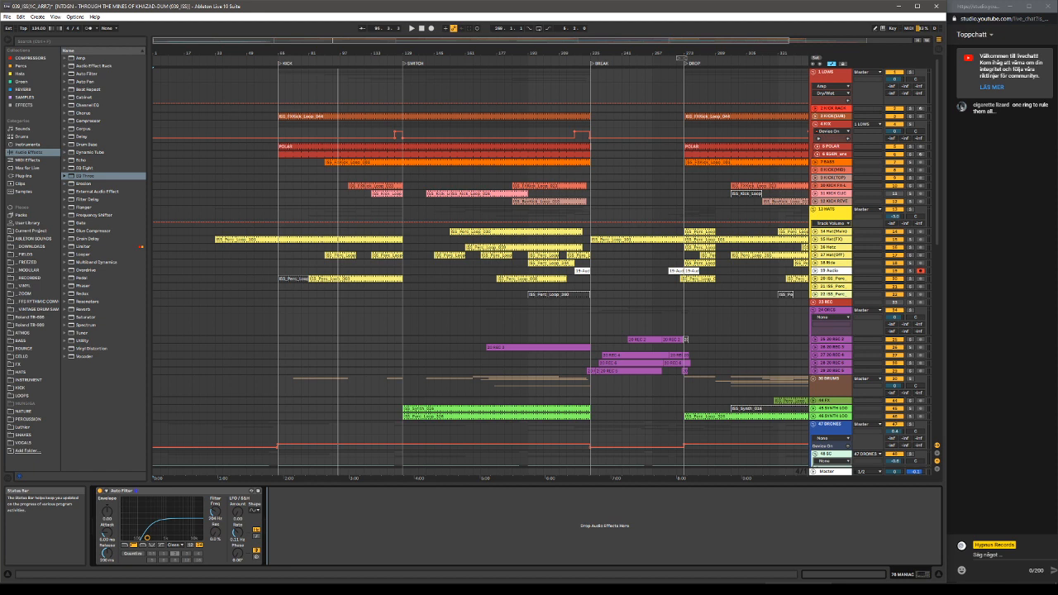
{"action": "mouse_move", "coordinate": [299, 589]}
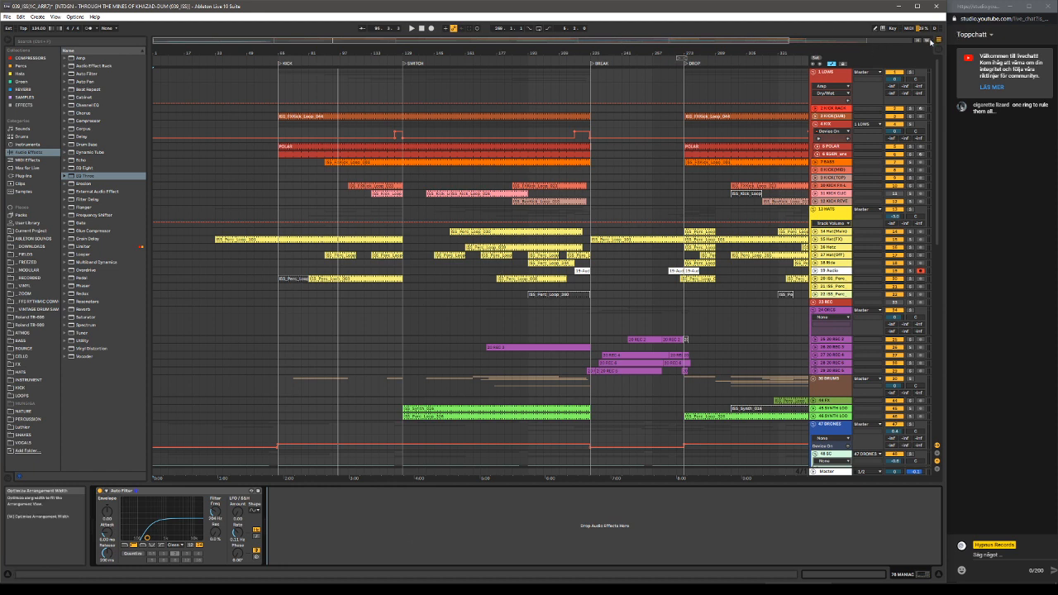
Fit the whole arrangement to the view width and look through all tracks down to the MANIAC group and the last REC track.
{"action": "left_click", "coordinate": [930, 39]}
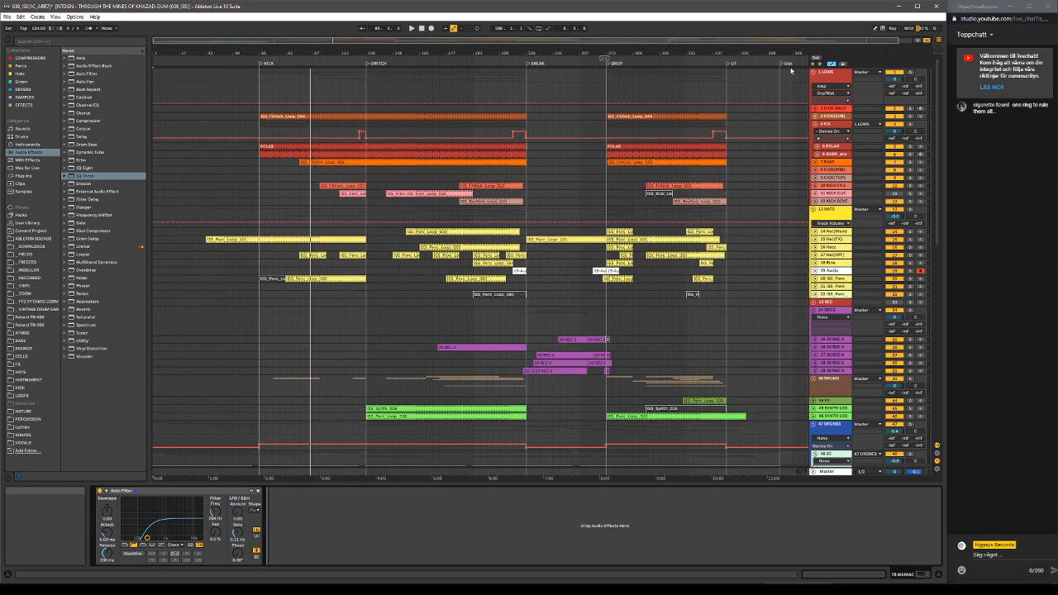
{"action": "scroll", "coordinate": [676, 173], "scroll_direction": "down", "scroll_amount": 1}
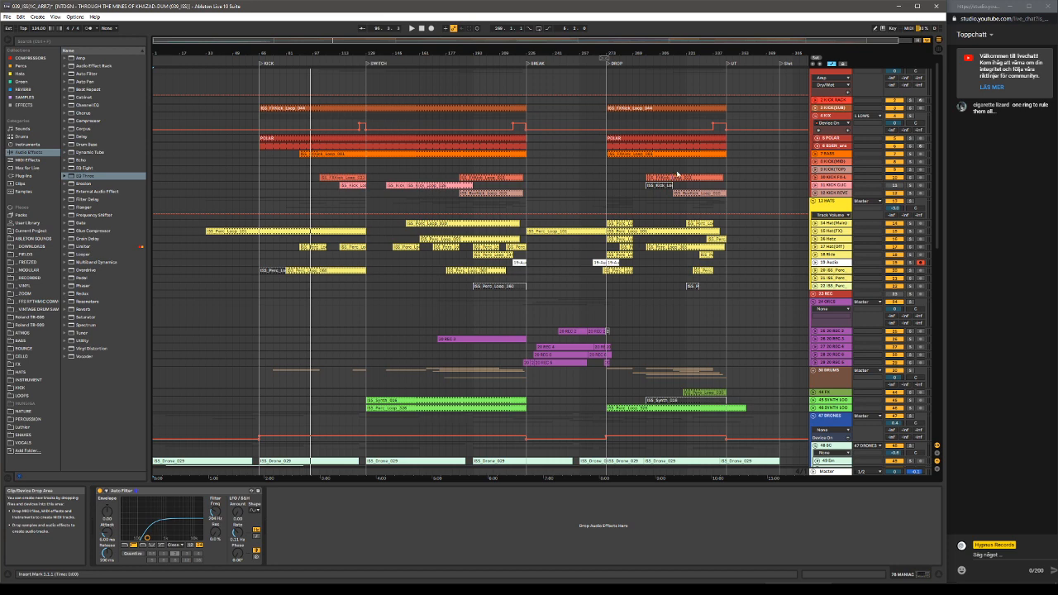
{"action": "scroll", "coordinate": [643, 194], "scroll_direction": "down", "scroll_amount": 5}
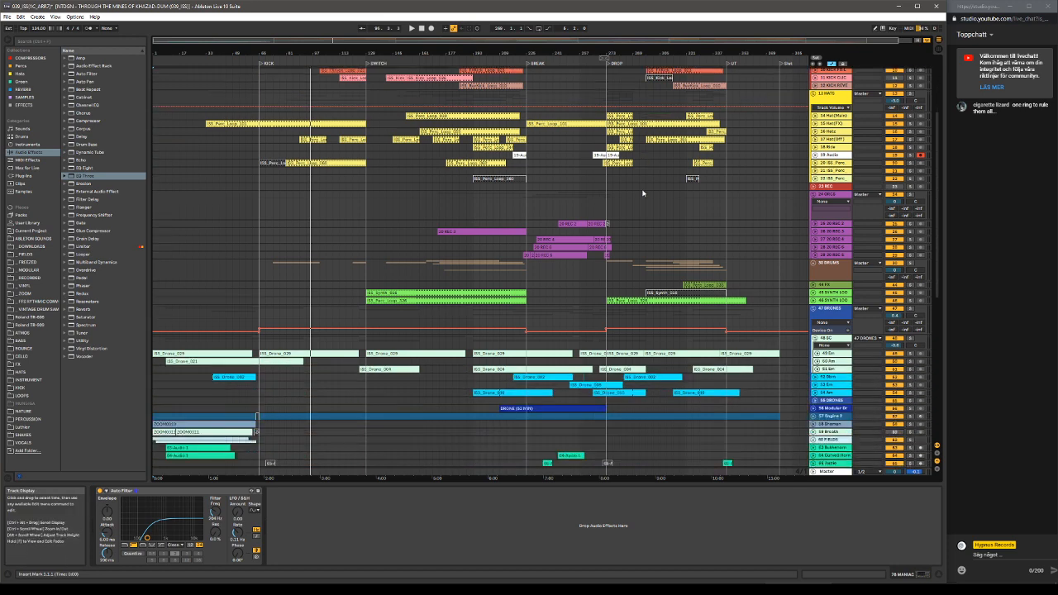
{"action": "scroll", "coordinate": [644, 194], "scroll_direction": "down", "scroll_amount": 10}
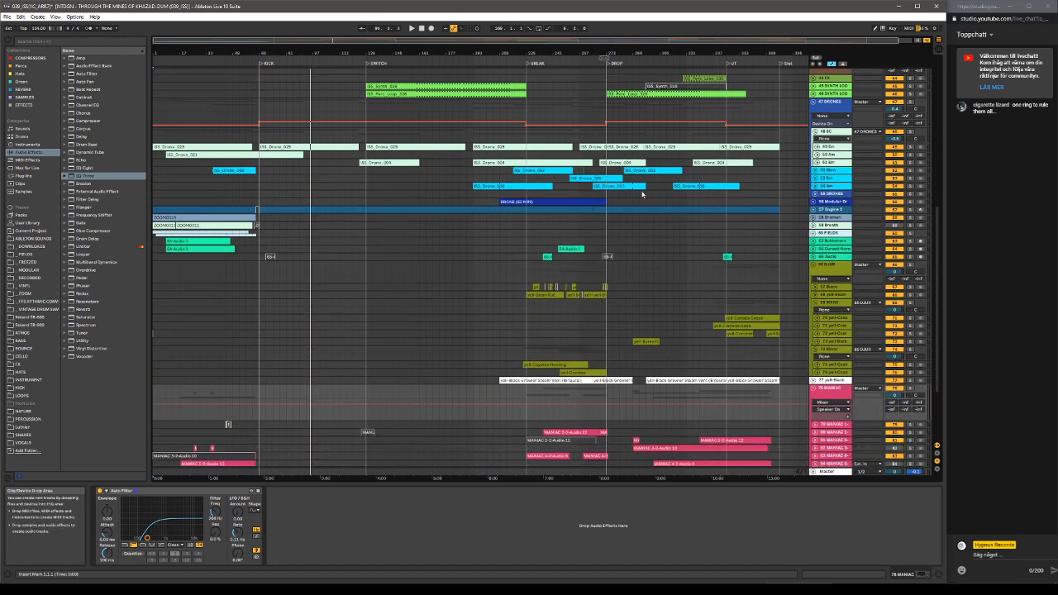
{"action": "scroll", "coordinate": [642, 194], "scroll_direction": "down", "scroll_amount": 5}
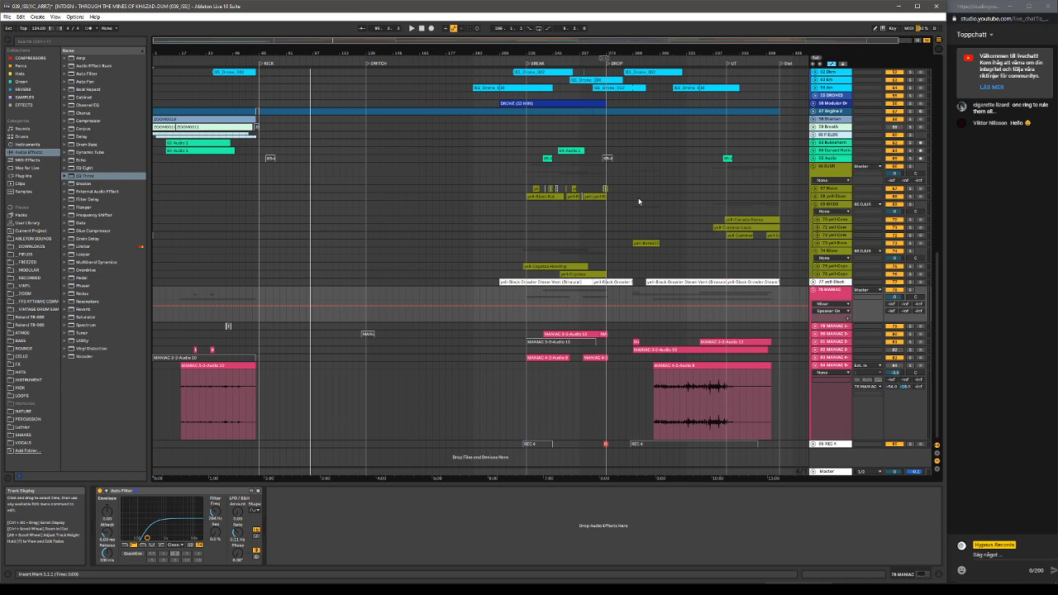
Fold the HATS and DRONES group tracks in the arrangement.
{"action": "scroll", "coordinate": [605, 239], "scroll_direction": "up", "scroll_amount": 8}
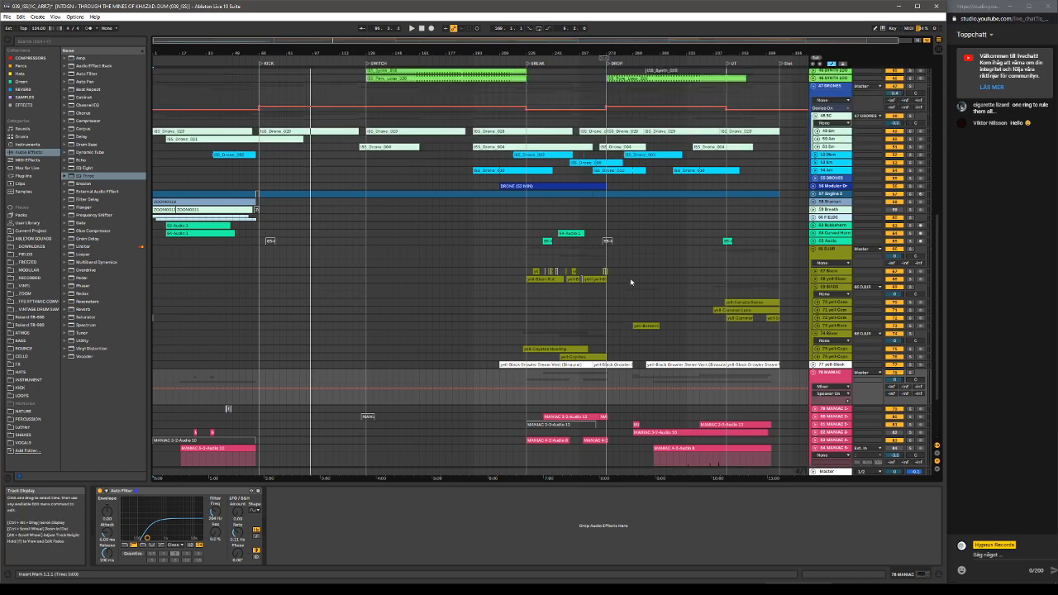
{"action": "scroll", "coordinate": [630, 266], "scroll_direction": "up", "scroll_amount": 6}
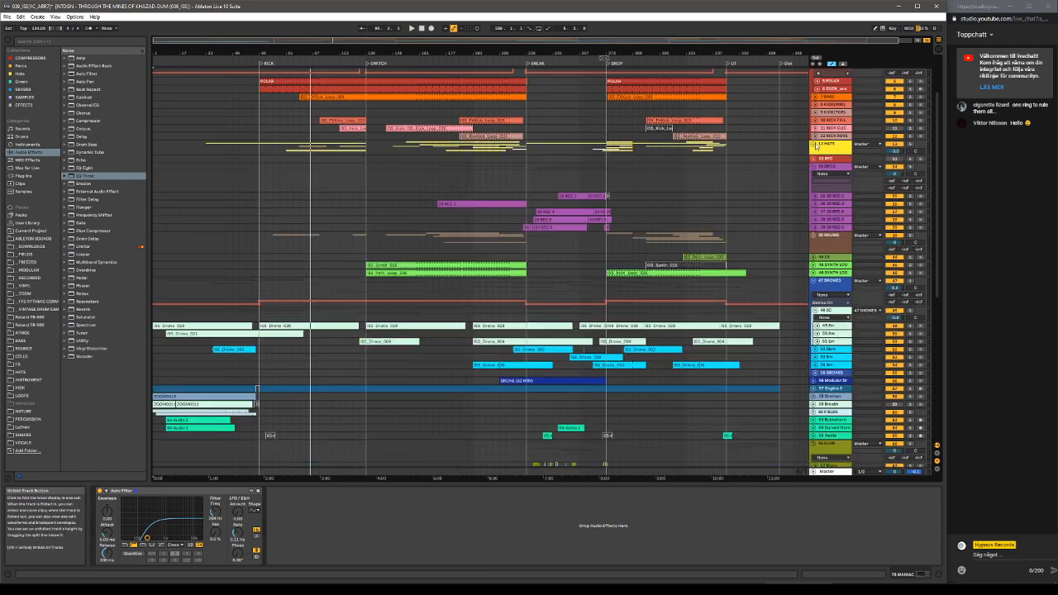
{"action": "left_click", "coordinate": [815, 144]}
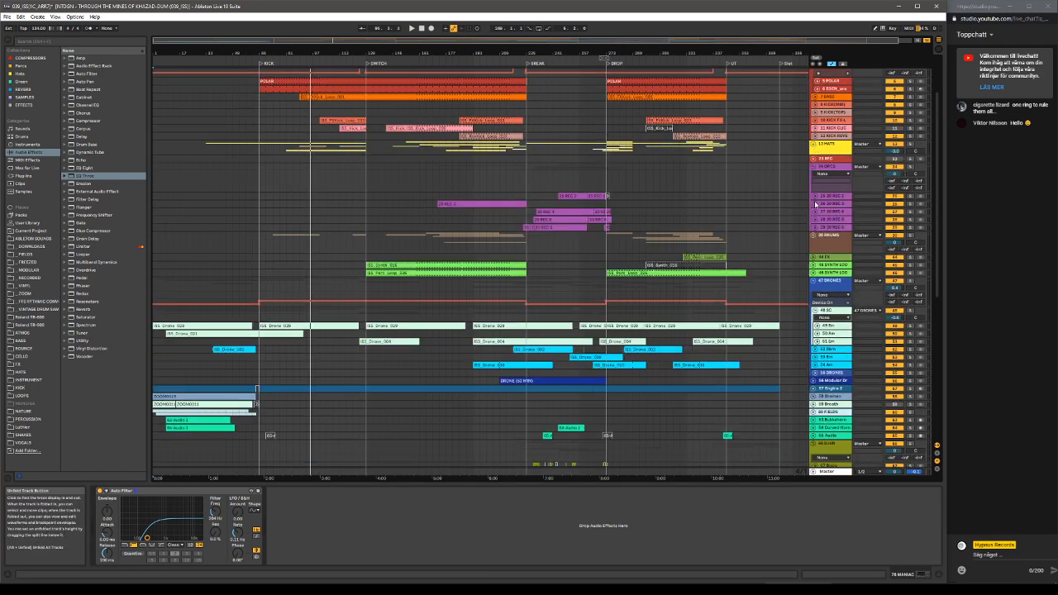
{"action": "left_click", "coordinate": [814, 281]}
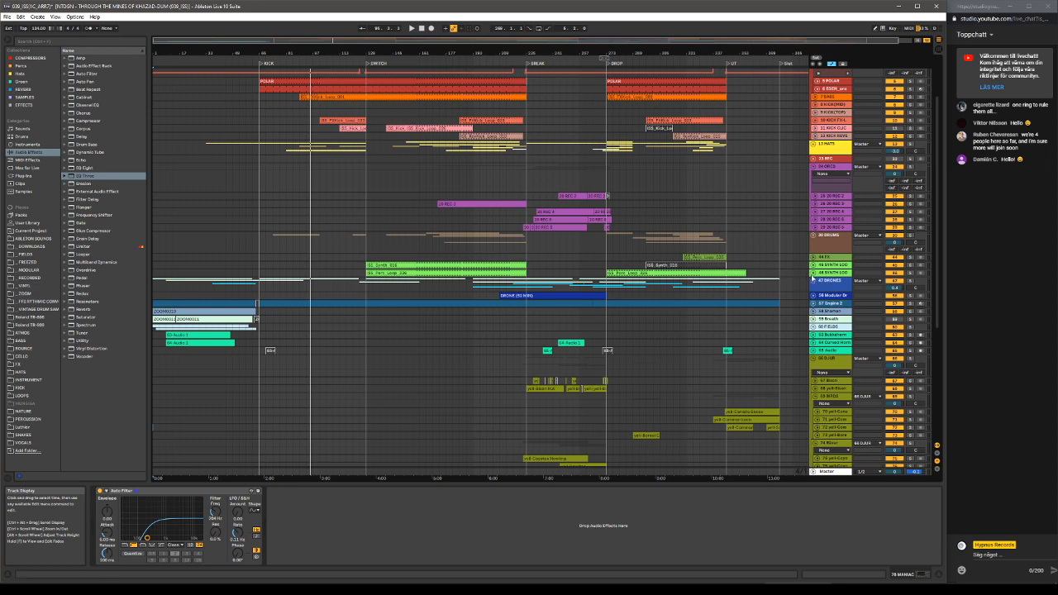
Play the arrangement from the beginning and view the tracks from the DRONES group down to the MANIAC group.
{"action": "scroll", "coordinate": [835, 217], "scroll_direction": "down", "scroll_amount": 1}
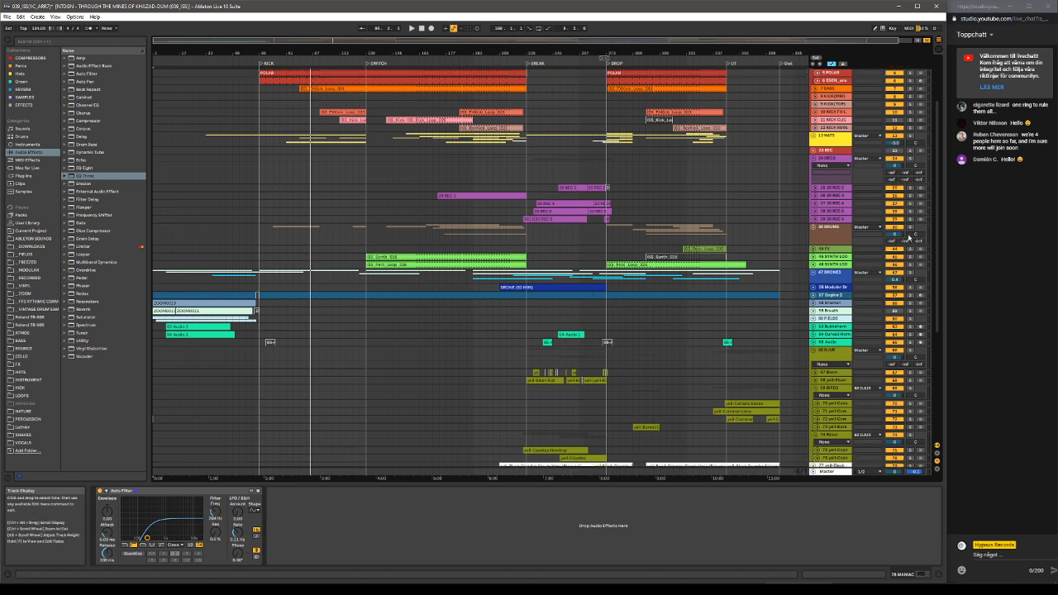
{"action": "scroll", "coordinate": [935, 202], "scroll_direction": "up", "scroll_amount": 3}
{"action": "left_click_drag", "start_coordinate": [935, 202], "coordinate": [926, 171]}
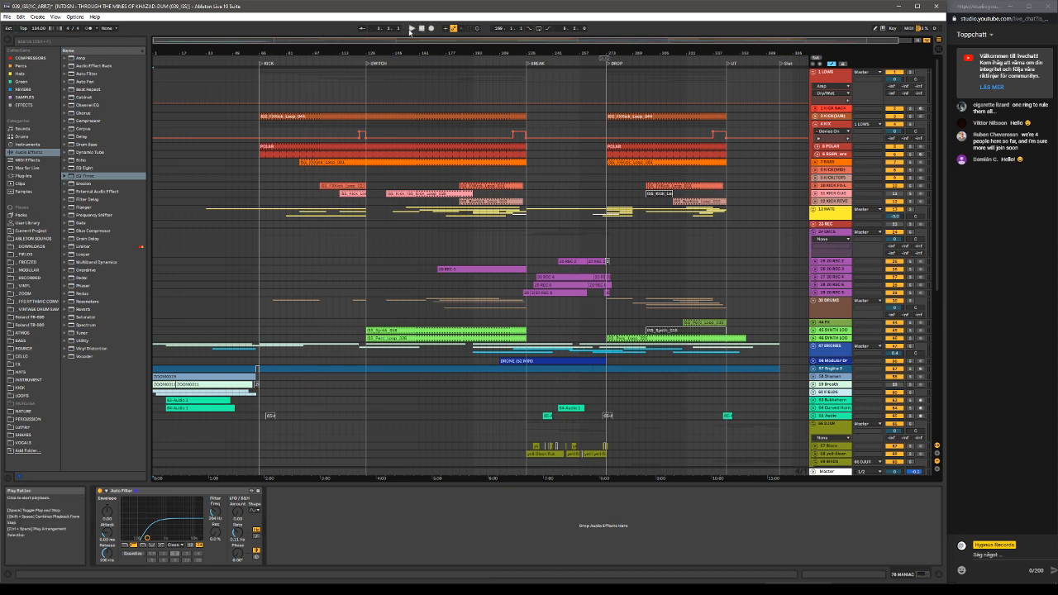
{"action": "left_click", "coordinate": [411, 29]}
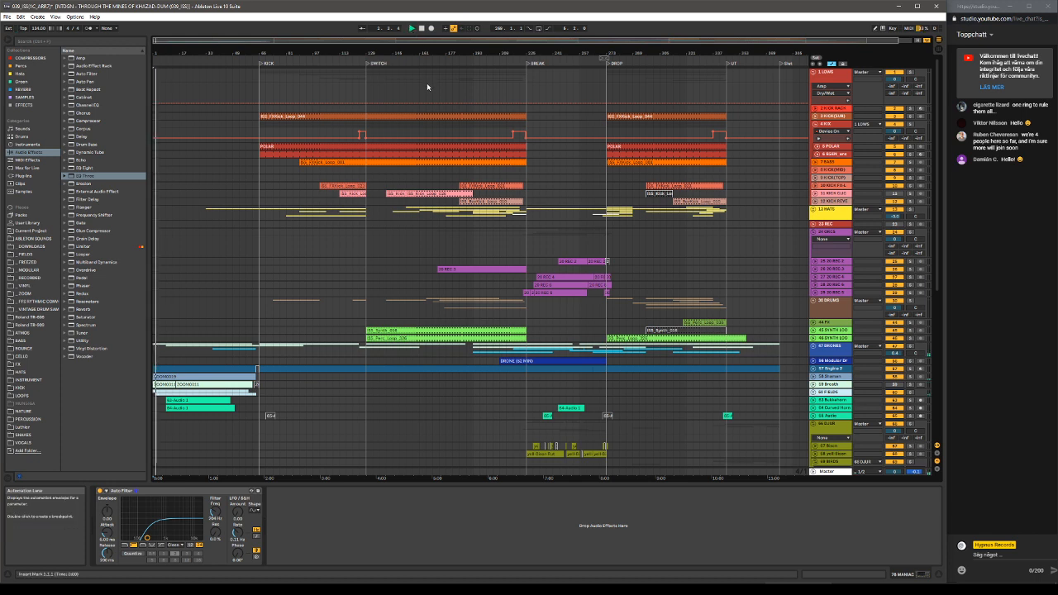
{"action": "scroll", "coordinate": [660, 222], "scroll_direction": "down", "scroll_amount": 1}
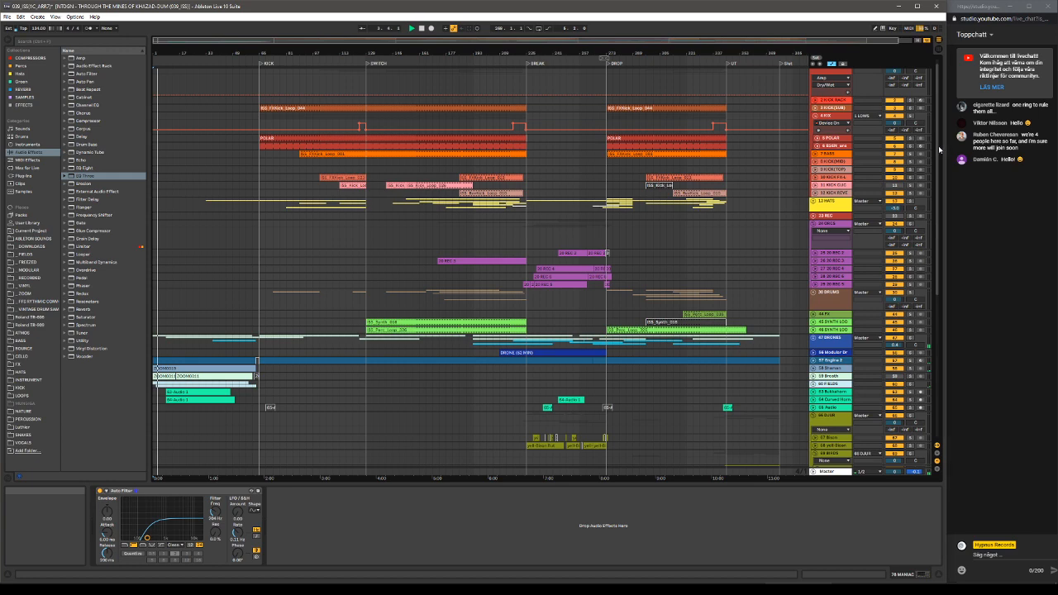
{"action": "scroll", "coordinate": [824, 214], "scroll_direction": "down", "scroll_amount": 5}
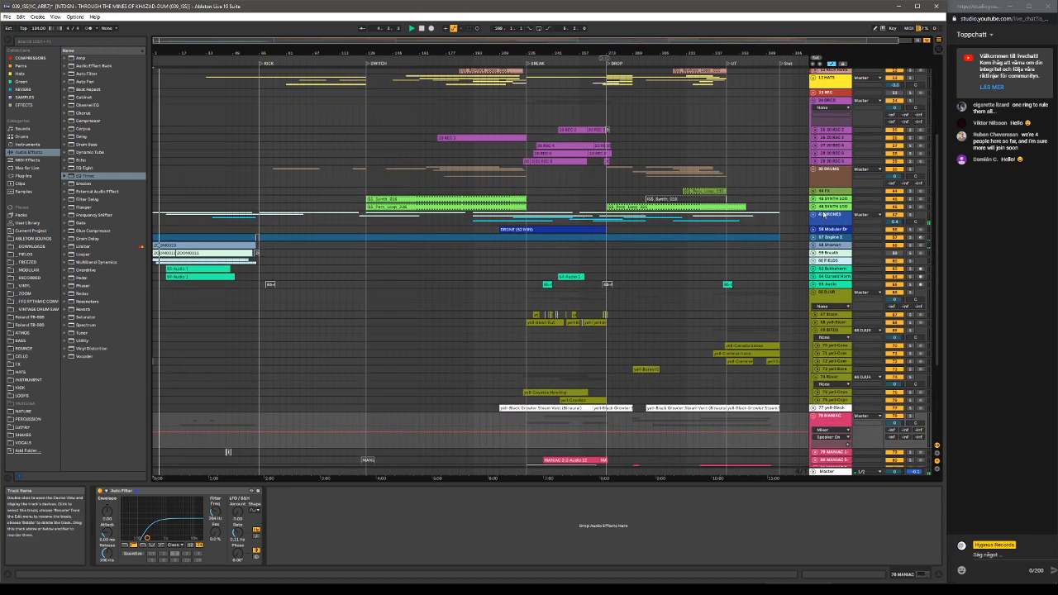
Unfold the DRONES group and view the tracks down to the MANIAC group and the REC 4 track.
{"action": "left_click", "coordinate": [815, 214]}
{"action": "scroll", "coordinate": [549, 222], "scroll_direction": "down", "scroll_amount": 2}
{"action": "scroll", "coordinate": [548, 221], "scroll_direction": "down", "scroll_amount": 3}
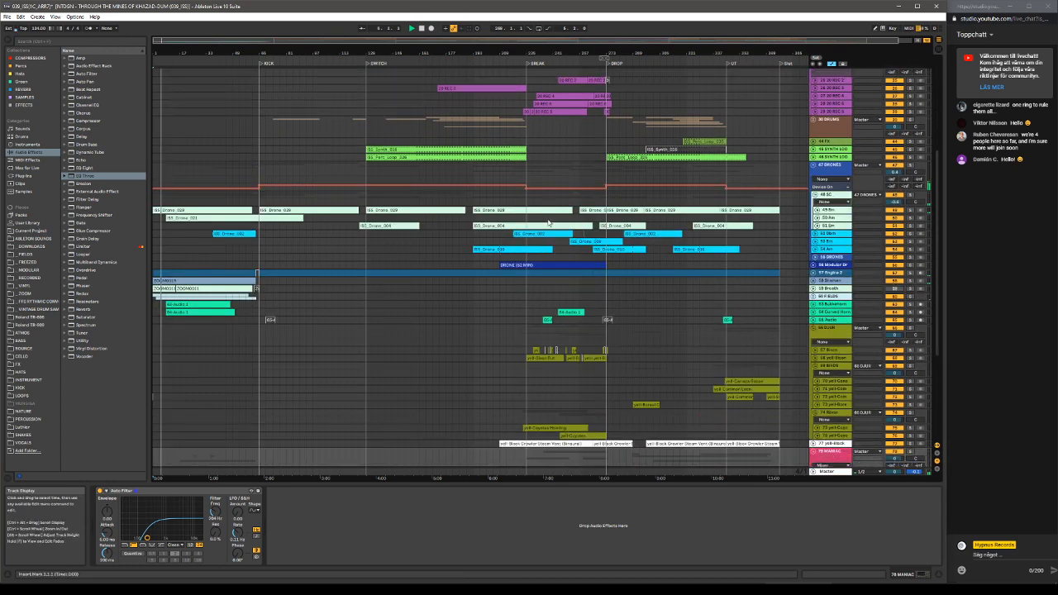
{"action": "scroll", "coordinate": [547, 216], "scroll_direction": "down", "scroll_amount": 2}
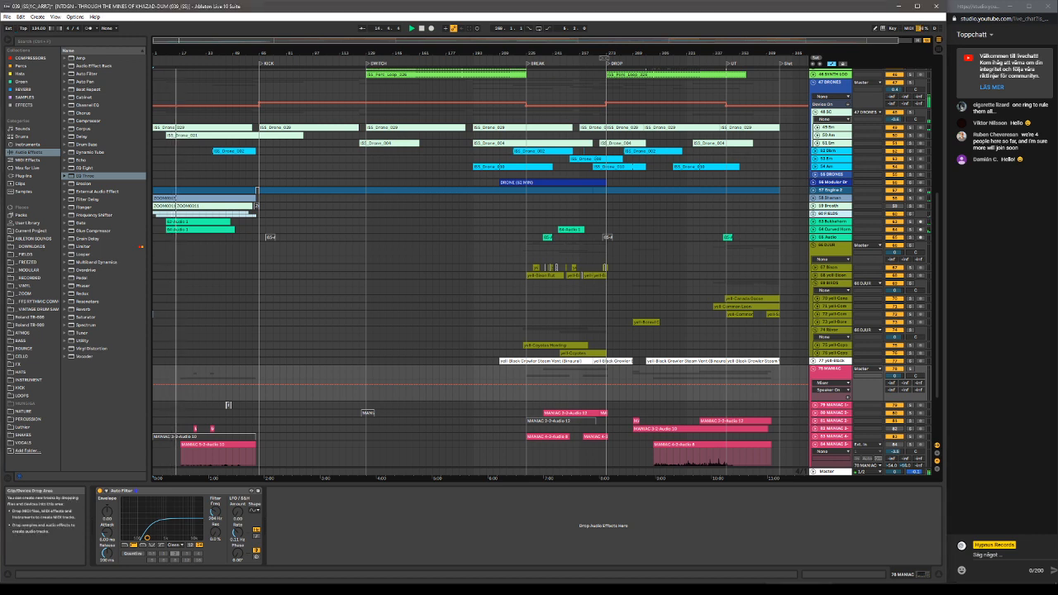
{"action": "scroll", "coordinate": [435, 357], "scroll_direction": "down", "scroll_amount": 3}
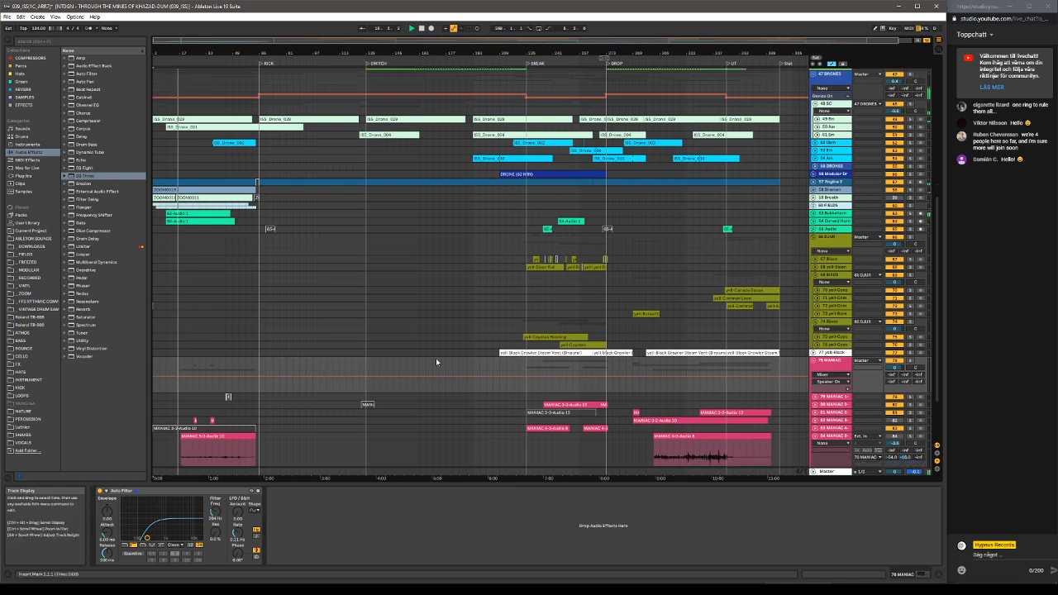
{"action": "scroll", "coordinate": [442, 368], "scroll_direction": "down", "scroll_amount": 1}
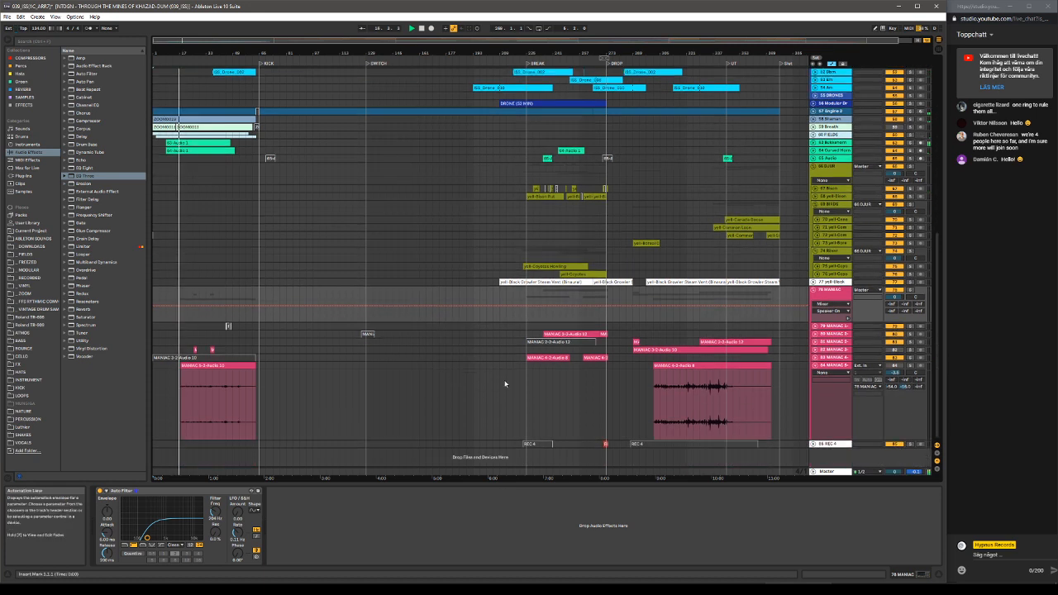
Toggle the activation of the last MANIAC track and restore it, and unfold the FIELDS group.
{"action": "left_click", "coordinate": [897, 368]}
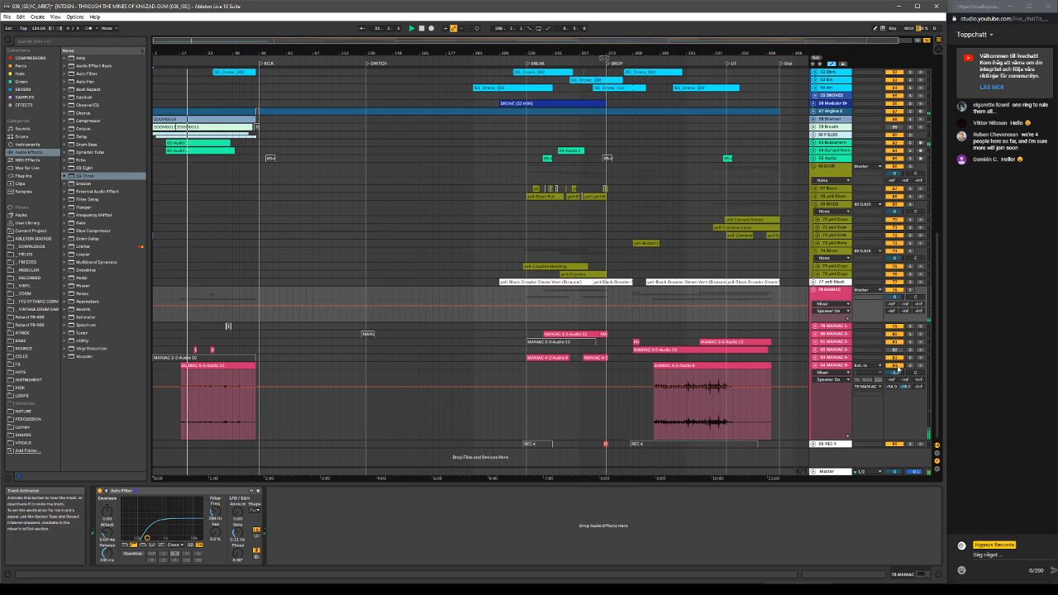
{"action": "left_click", "coordinate": [897, 367]}
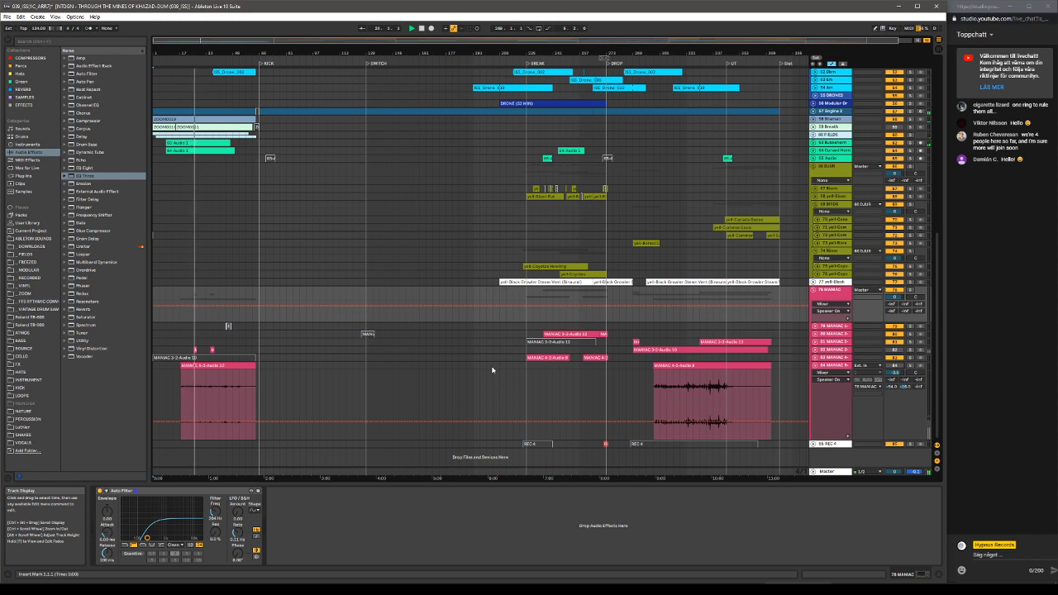
{"action": "scroll", "coordinate": [431, 243], "scroll_direction": "up", "scroll_amount": 3}
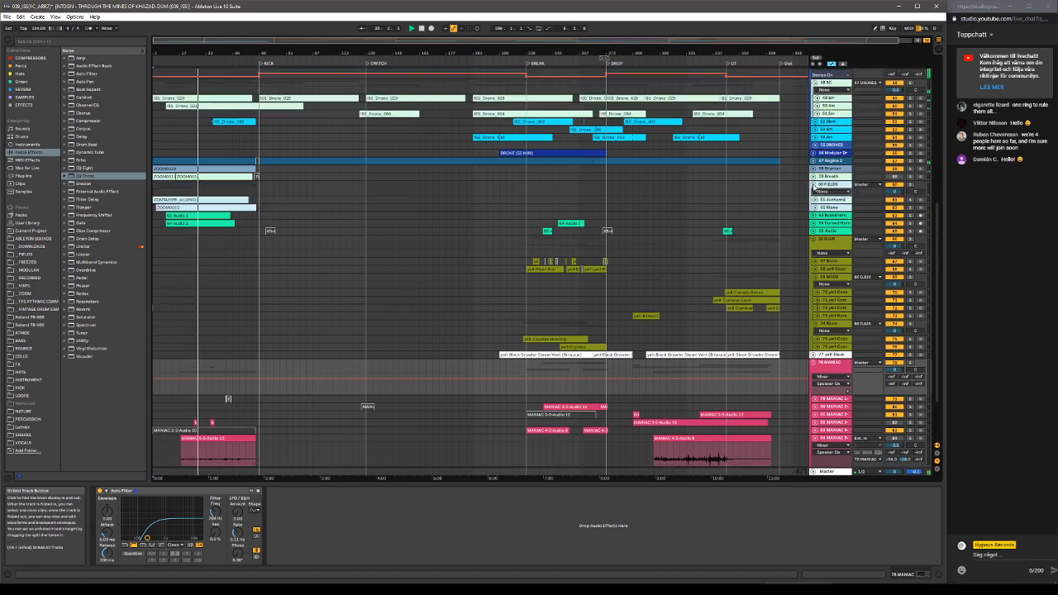
Unfold the HATS group and view its clips together with the kick and drone tracks.
{"action": "scroll", "coordinate": [471, 202], "scroll_direction": "up", "scroll_amount": 3}
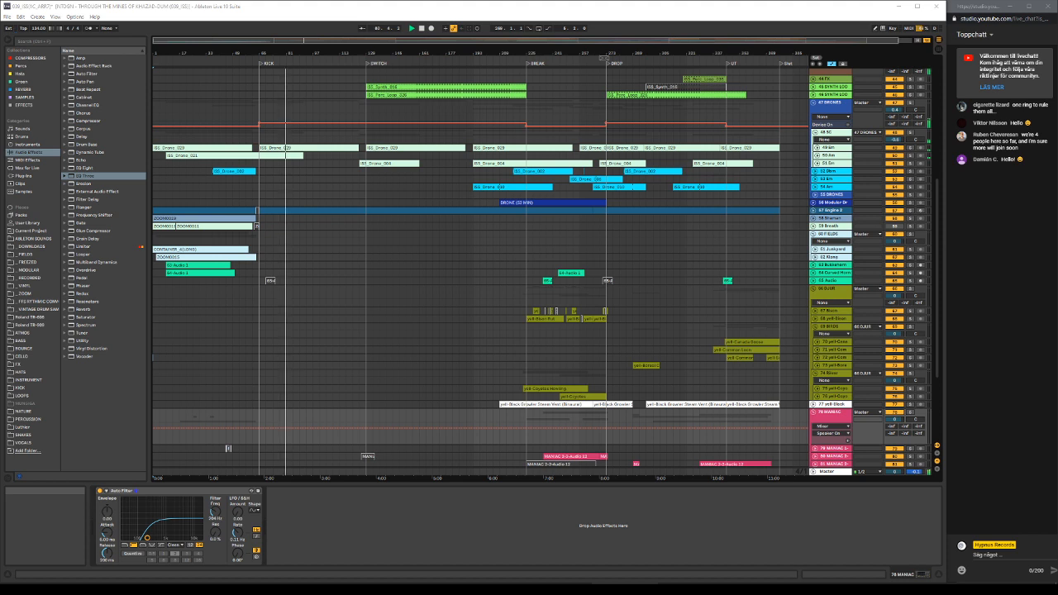
{"action": "scroll", "coordinate": [699, 337], "scroll_direction": "up", "scroll_amount": 10}
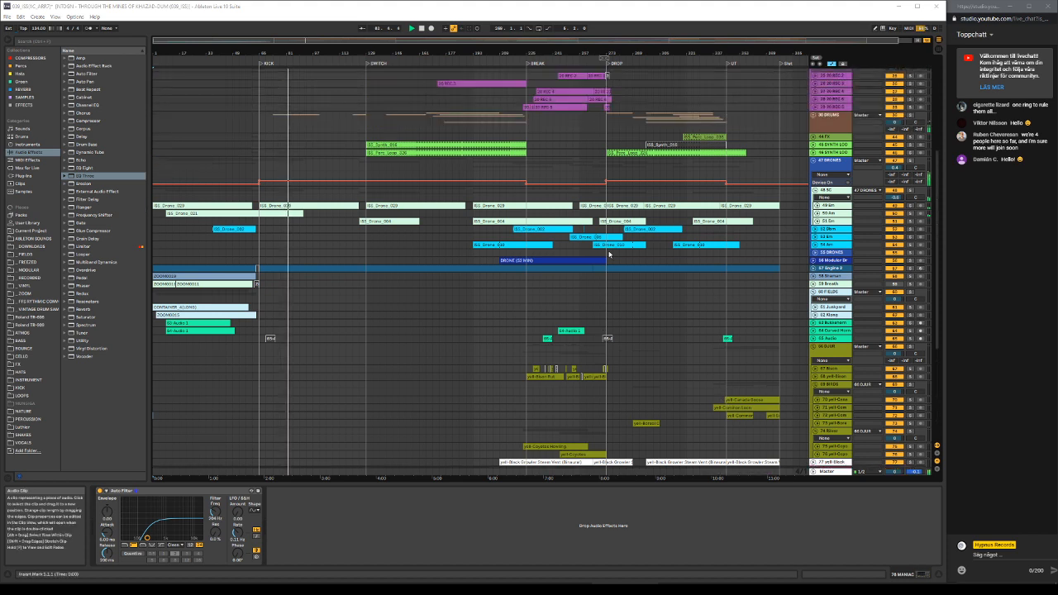
{"action": "scroll", "coordinate": [612, 247], "scroll_direction": "up", "scroll_amount": 1}
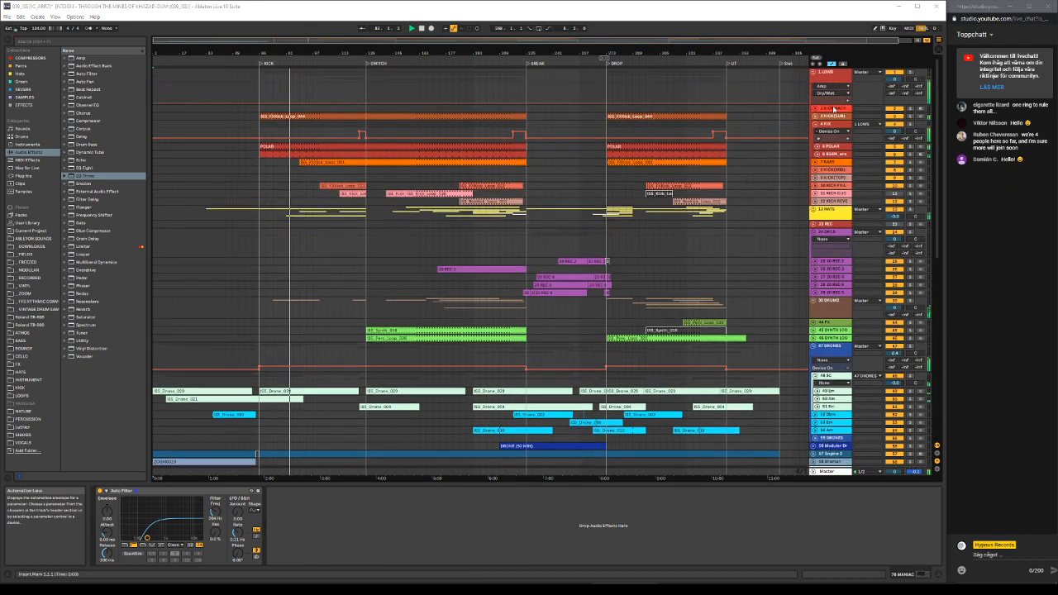
{"action": "left_click", "coordinate": [813, 209]}
{"action": "scroll", "coordinate": [650, 184], "scroll_direction": "down", "scroll_amount": 1}
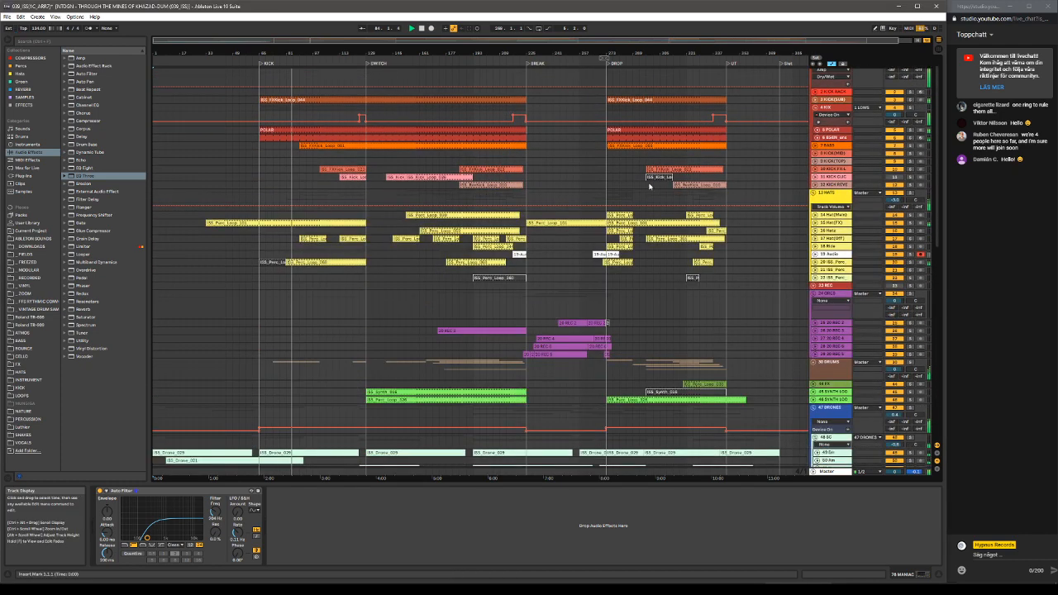
{"action": "scroll", "coordinate": [650, 186], "scroll_direction": "down", "scroll_amount": 1}
{"action": "scroll", "coordinate": [871, 186], "scroll_direction": "down", "scroll_amount": 1}
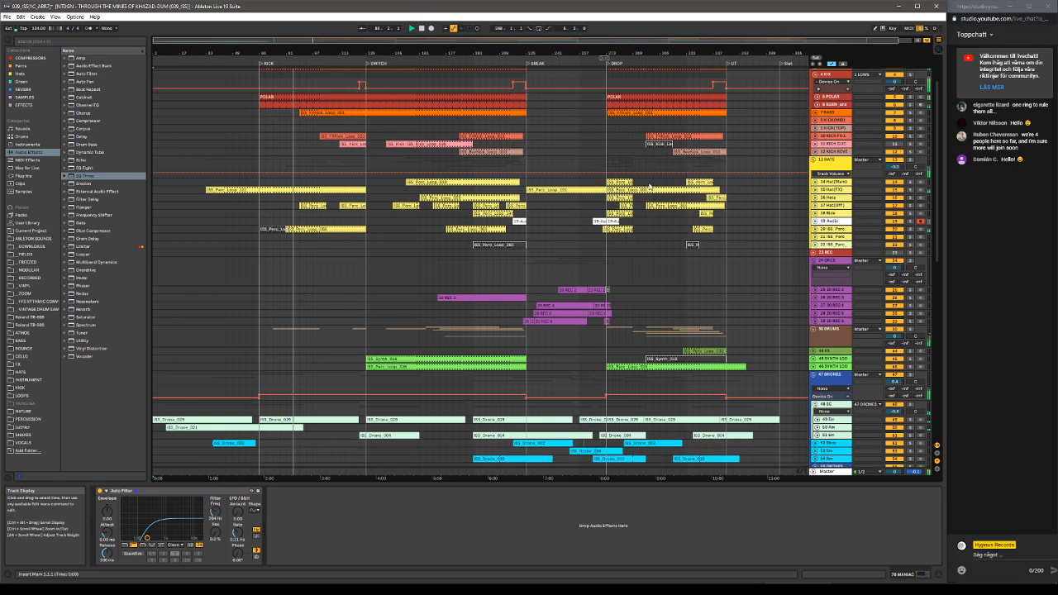
Unfold the DRUMS group and look through its percussion loops and the surrounding hat, synth and drone tracks.
{"action": "left_click_drag", "start_coordinate": [937, 145], "coordinate": [938, 145]}
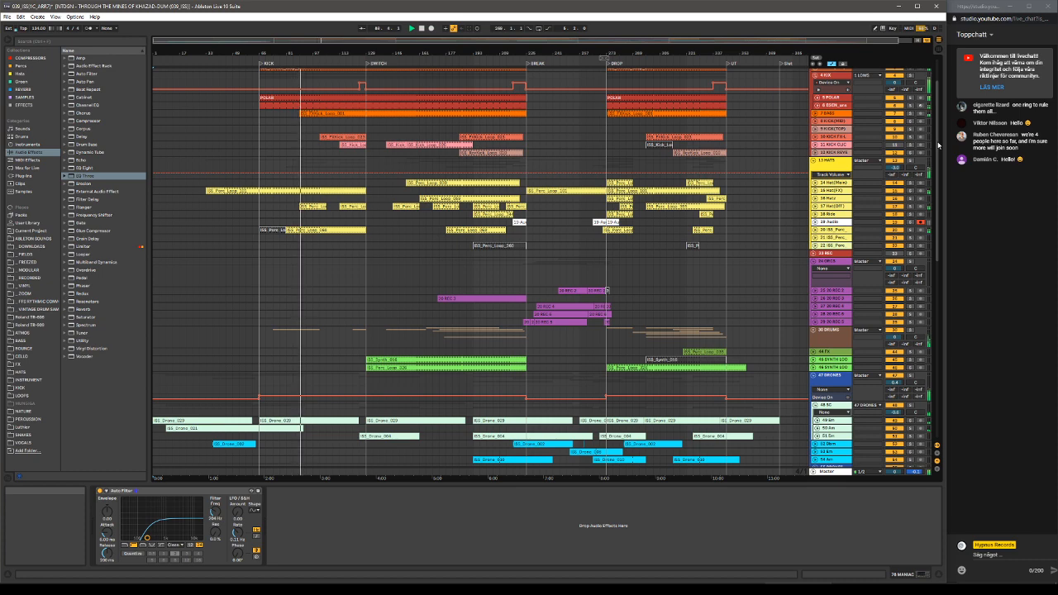
{"action": "left_click_drag", "start_coordinate": [938, 145], "coordinate": [906, 369]}
{"action": "scroll", "coordinate": [888, 186], "scroll_direction": "up", "scroll_amount": 5}
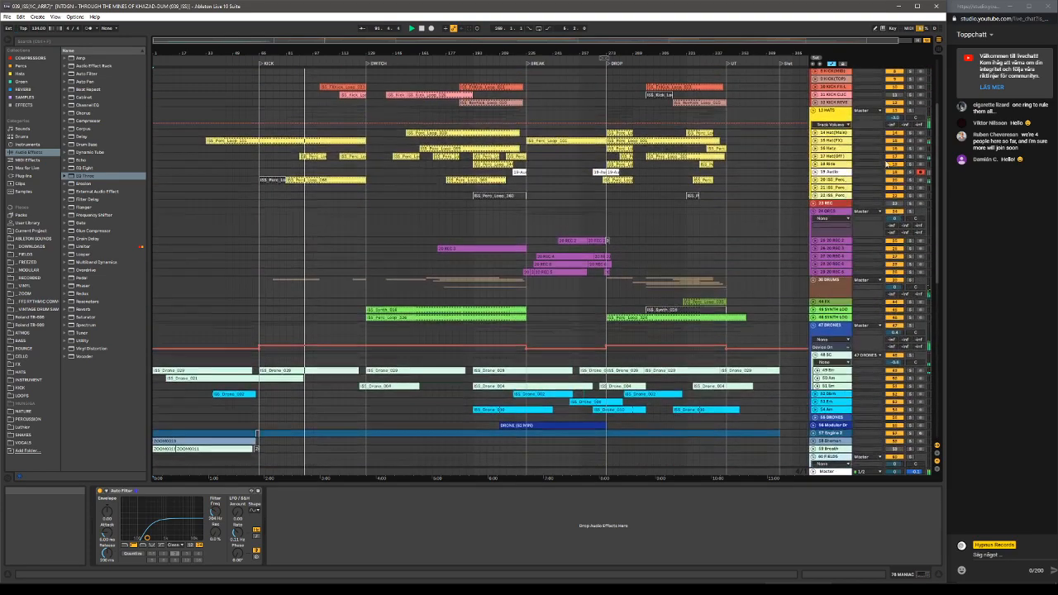
{"action": "left_click", "coordinate": [813, 321]}
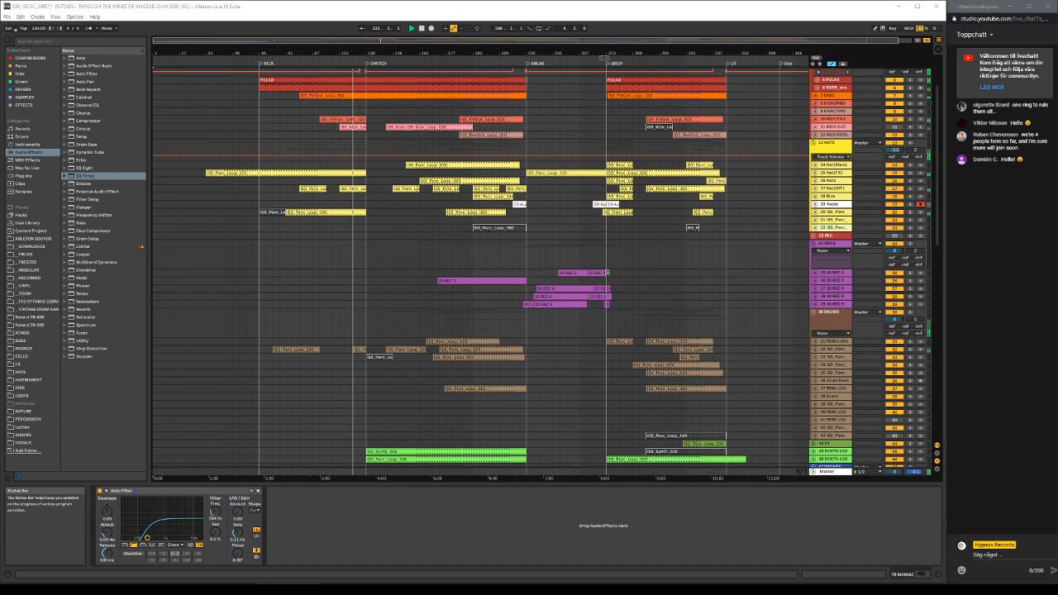
{"action": "scroll", "coordinate": [449, 246], "scroll_direction": "down", "scroll_amount": 3}
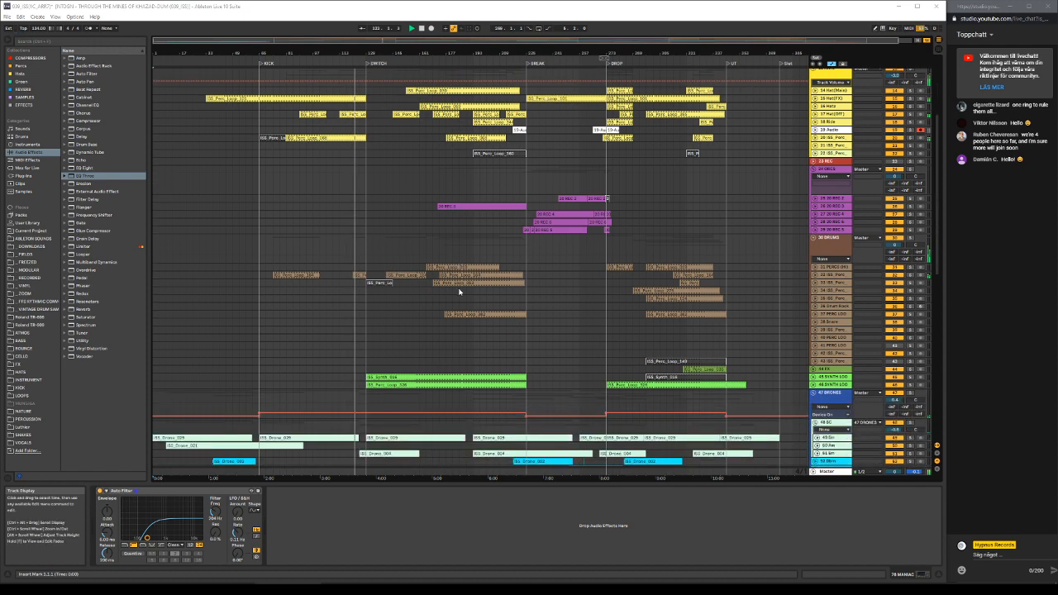
{"action": "scroll", "coordinate": [459, 291], "scroll_direction": "down", "scroll_amount": 1}
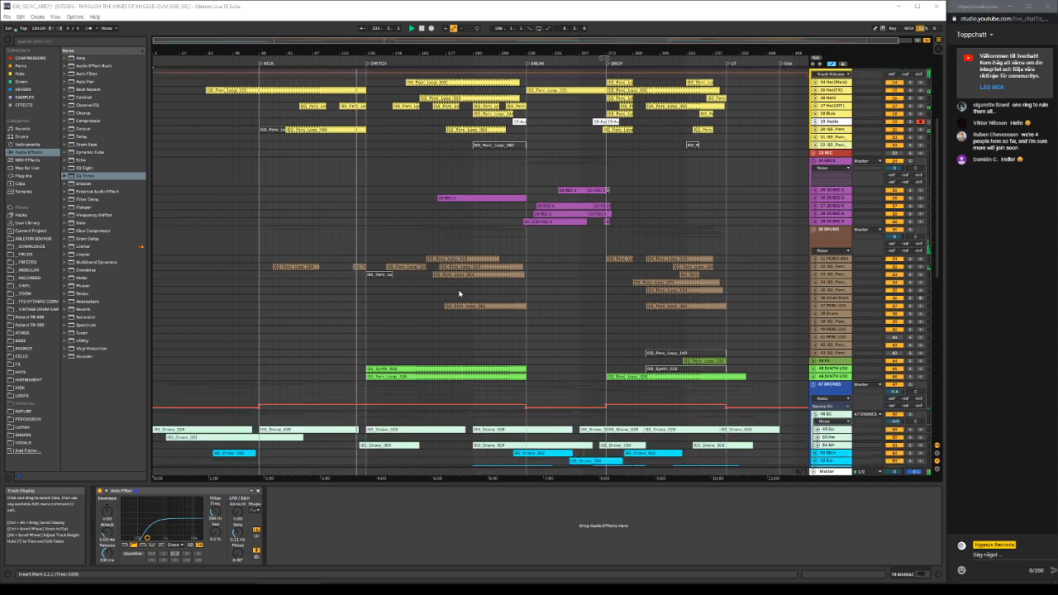
{"action": "scroll", "coordinate": [459, 293], "scroll_direction": "up", "scroll_amount": 4}
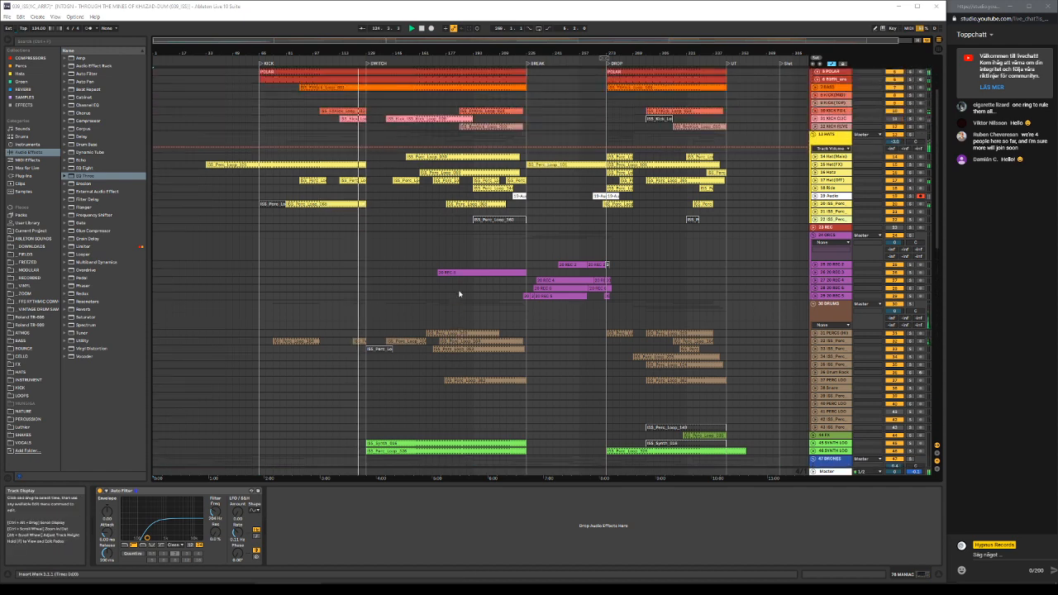
{"action": "scroll", "coordinate": [458, 291], "scroll_direction": "down", "scroll_amount": 2}
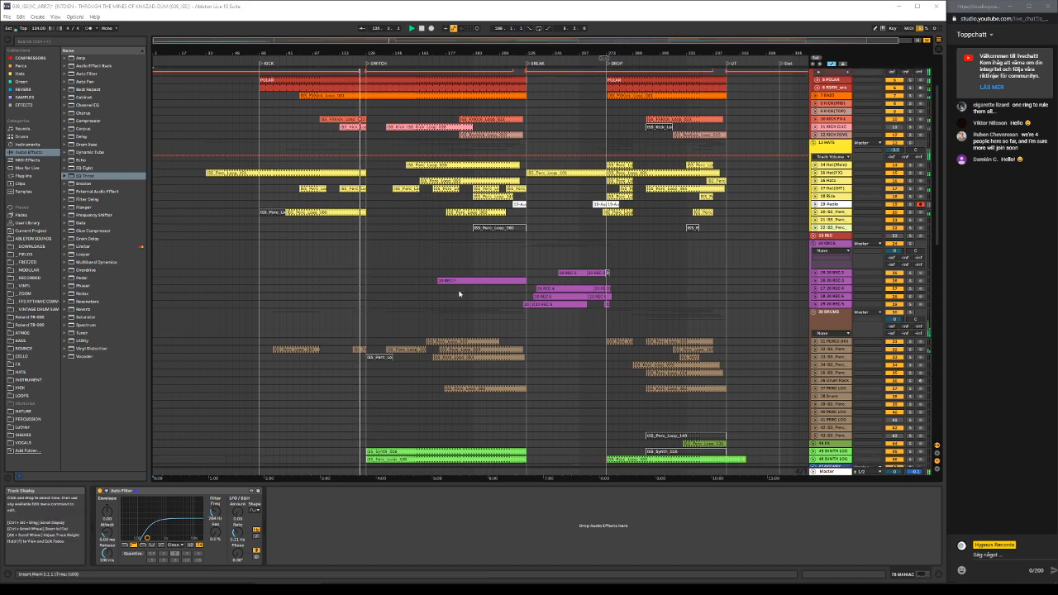
{"action": "scroll", "coordinate": [460, 289], "scroll_direction": "down", "scroll_amount": 8}
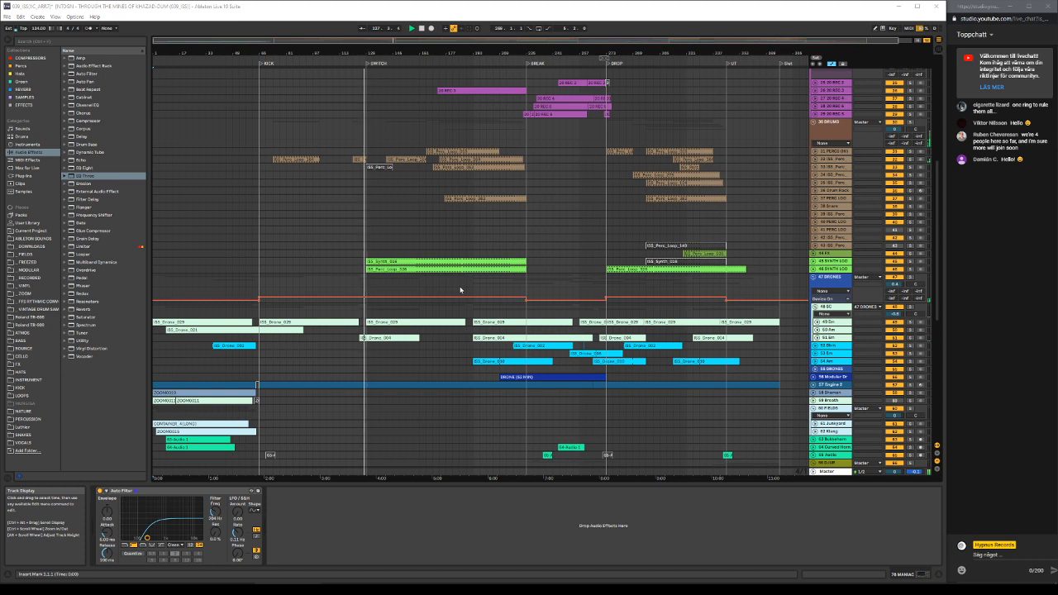
{"action": "scroll", "coordinate": [460, 289], "scroll_direction": "up", "scroll_amount": 2}
{"action": "scroll", "coordinate": [461, 289], "scroll_direction": "up", "scroll_amount": 4}
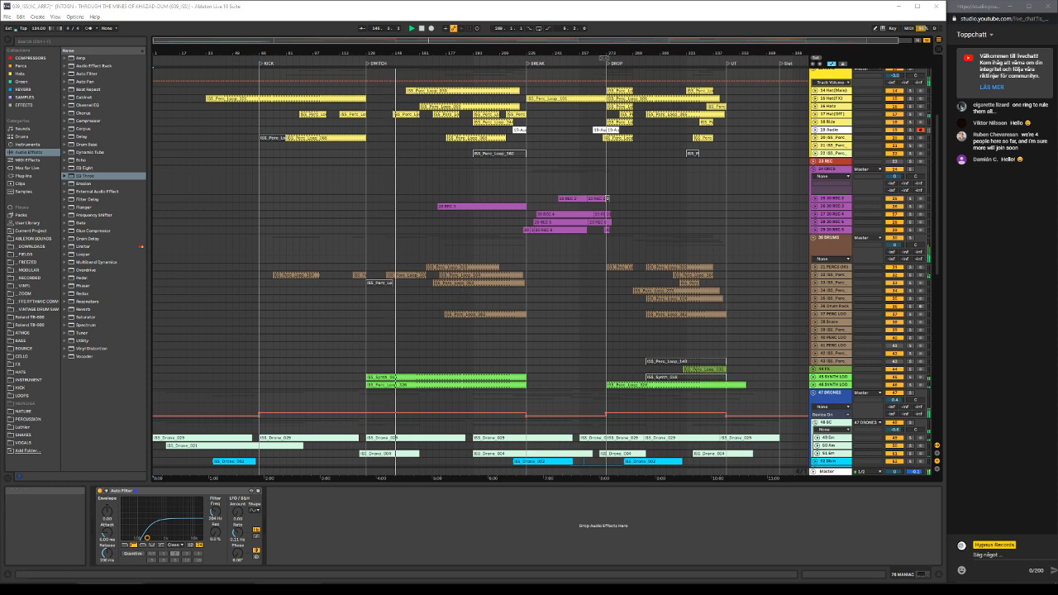
Close the snipping tool window from the taskbar without saving the captured image.
{"action": "right_click", "coordinate": [110, 582]}
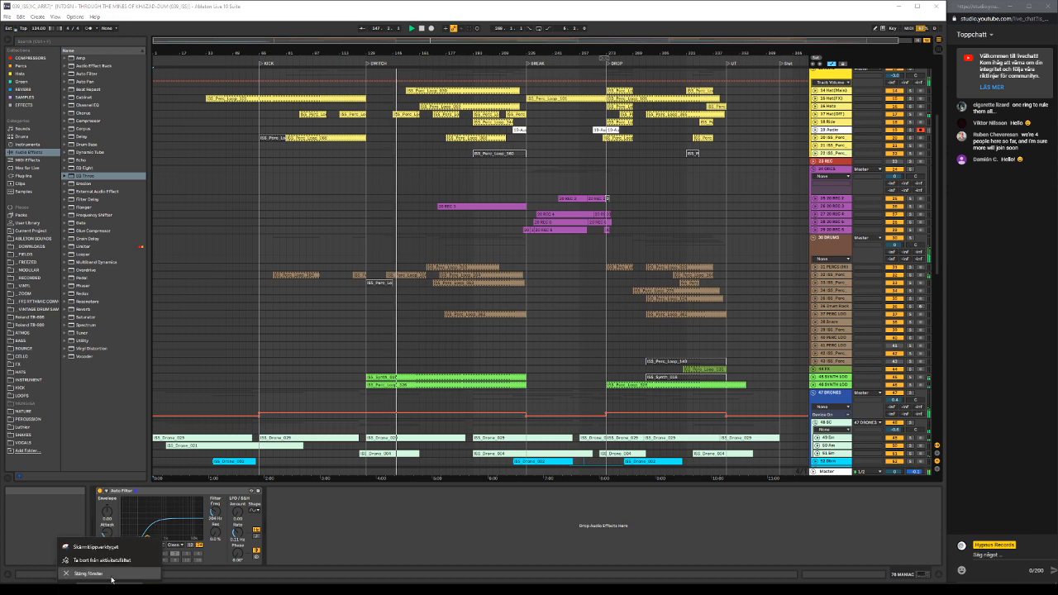
{"action": "left_click", "coordinate": [111, 575]}
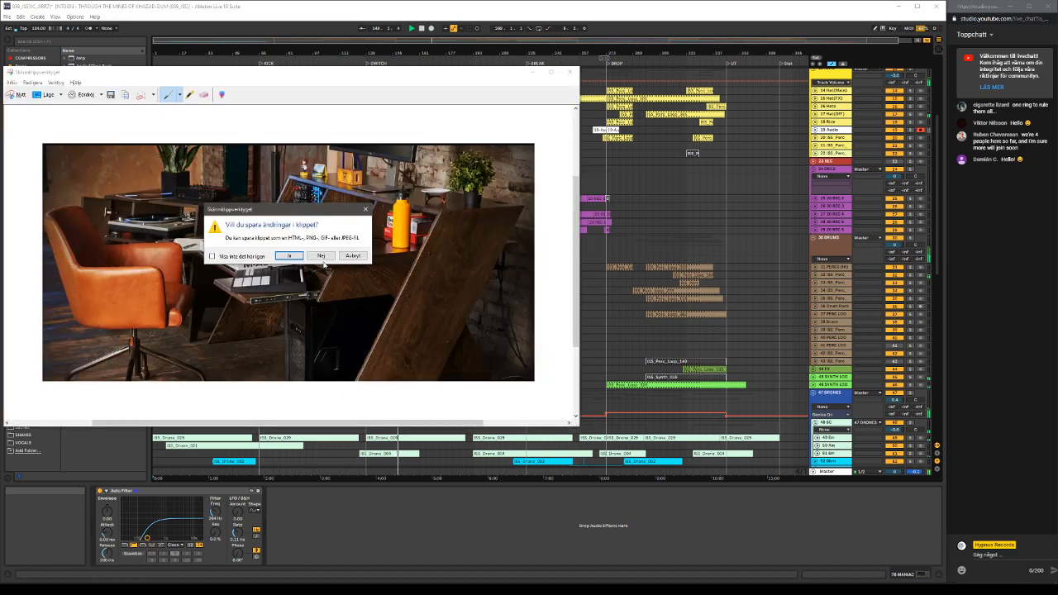
{"action": "left_click", "coordinate": [321, 257]}
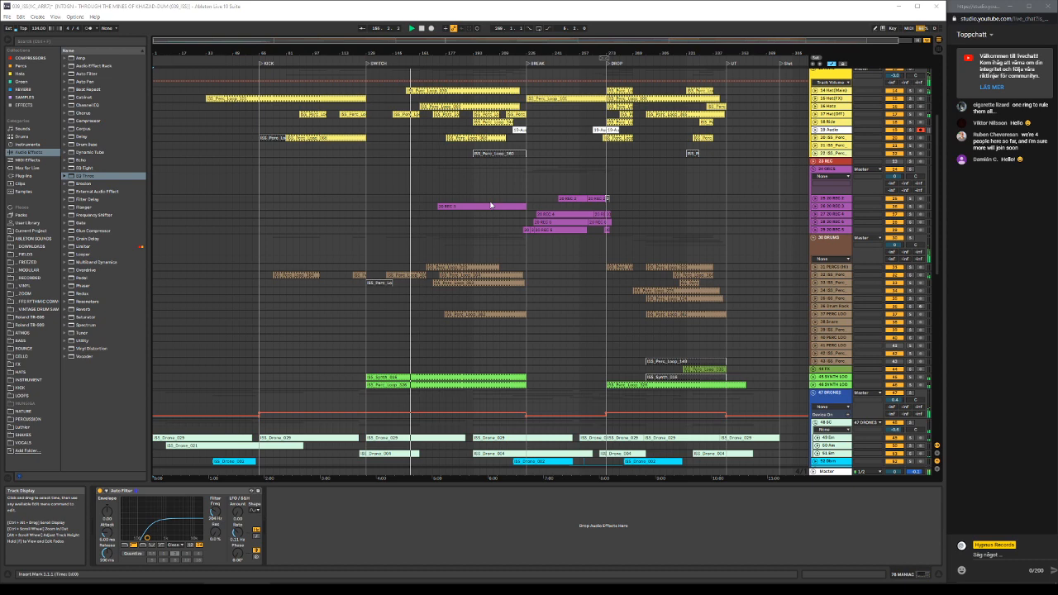
View the arrangement from the DRUMS and HATS groups up to the kick tracks during playback.
{"action": "scroll", "coordinate": [491, 205], "scroll_direction": "up", "scroll_amount": 2}
{"action": "scroll", "coordinate": [576, 255], "scroll_direction": "up", "scroll_amount": 3}
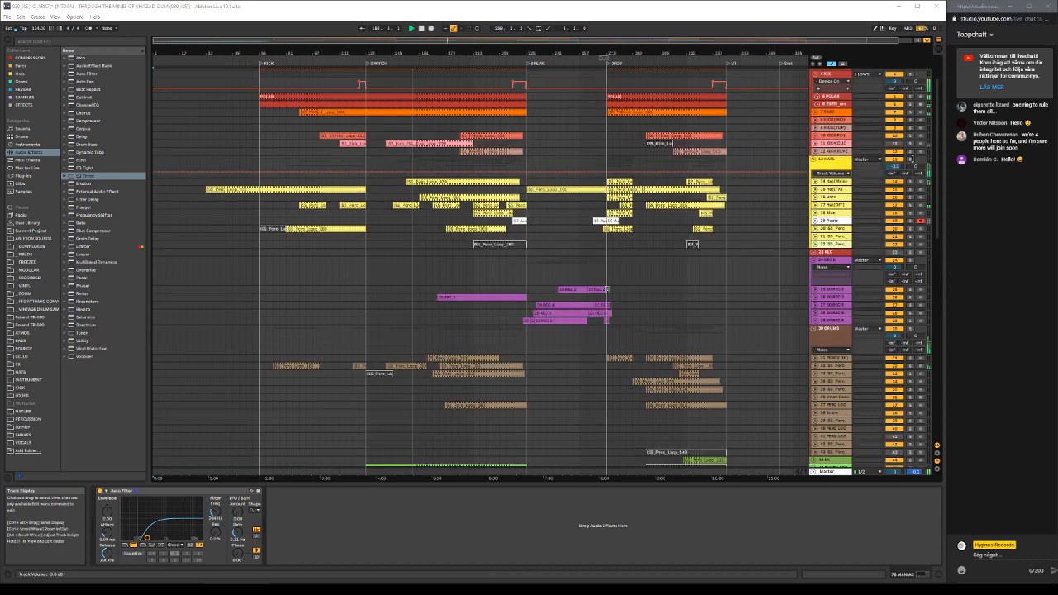
{"action": "scroll", "coordinate": [909, 159], "scroll_direction": "up", "scroll_amount": 1}
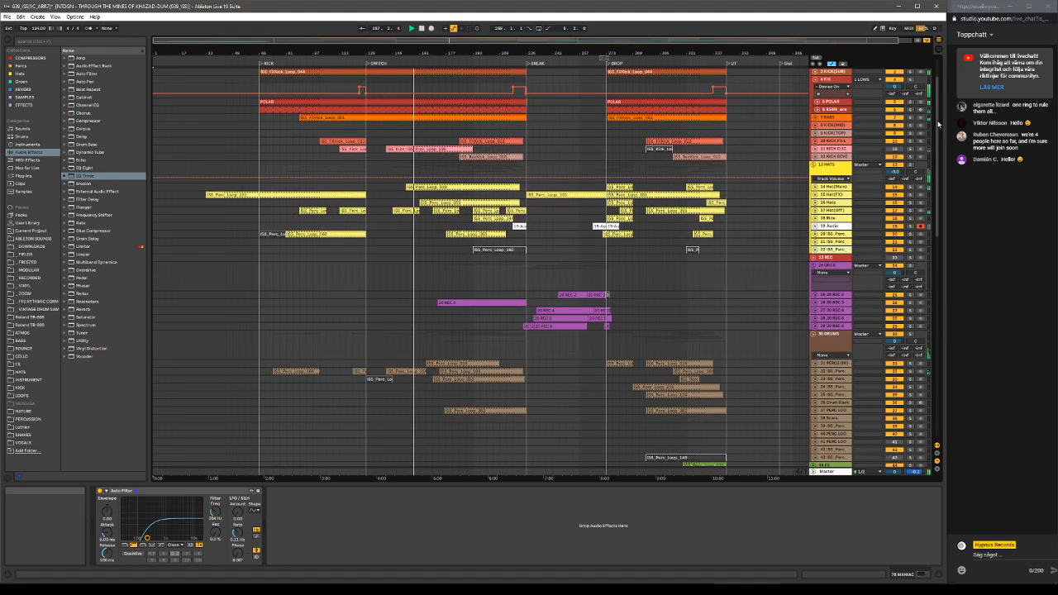
{"action": "scroll", "coordinate": [937, 125], "scroll_direction": "up", "scroll_amount": 1}
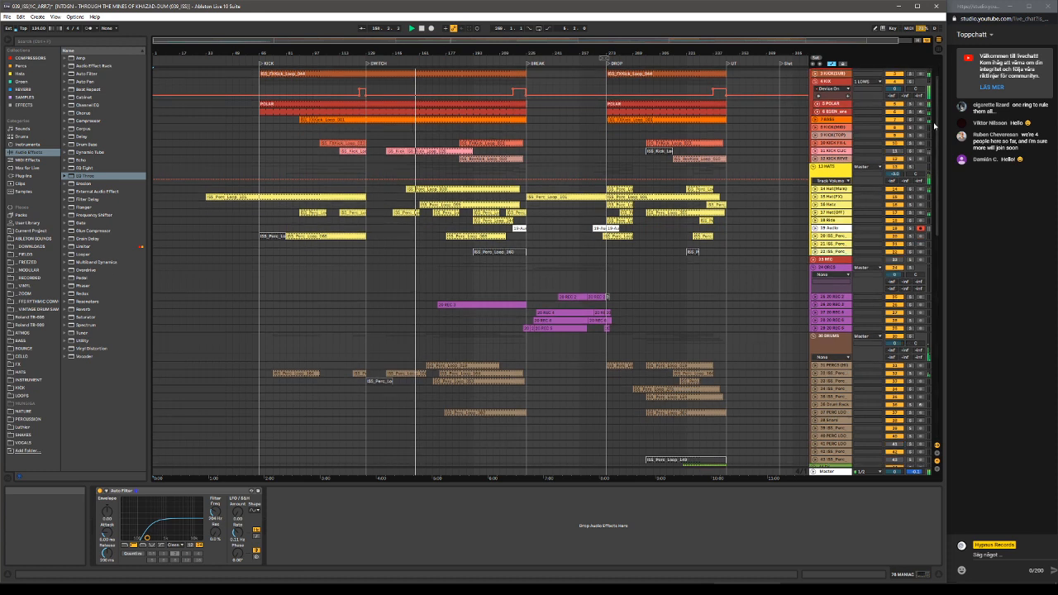
Fold the DRUMS group and select the DJUR group track.
{"action": "scroll", "coordinate": [691, 234], "scroll_direction": "down", "scroll_amount": 1}
{"action": "scroll", "coordinate": [691, 235], "scroll_direction": "down", "scroll_amount": 2}
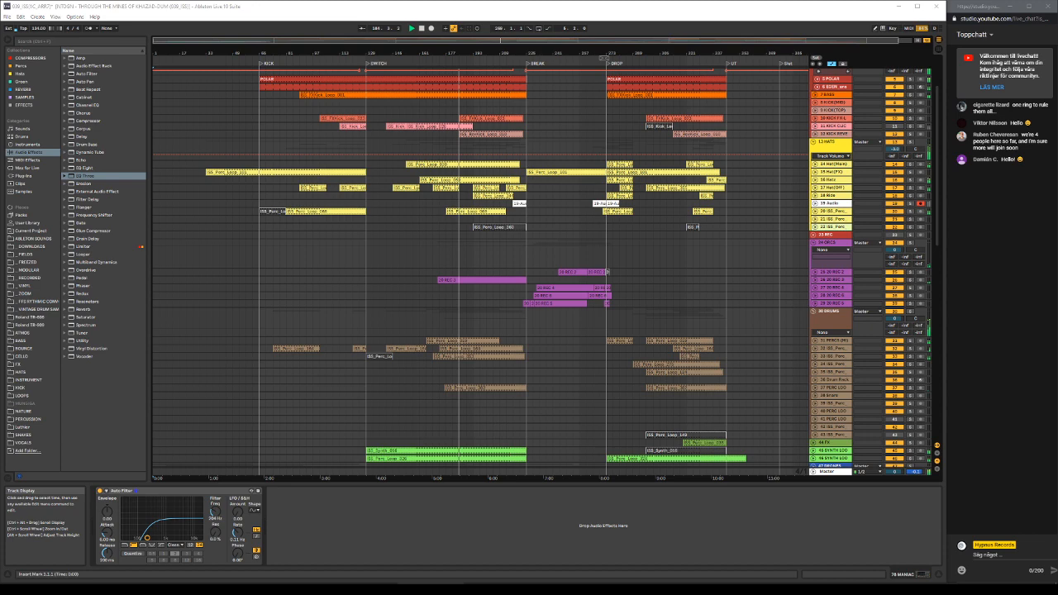
{"action": "scroll", "coordinate": [781, 228], "scroll_direction": "down", "scroll_amount": 3}
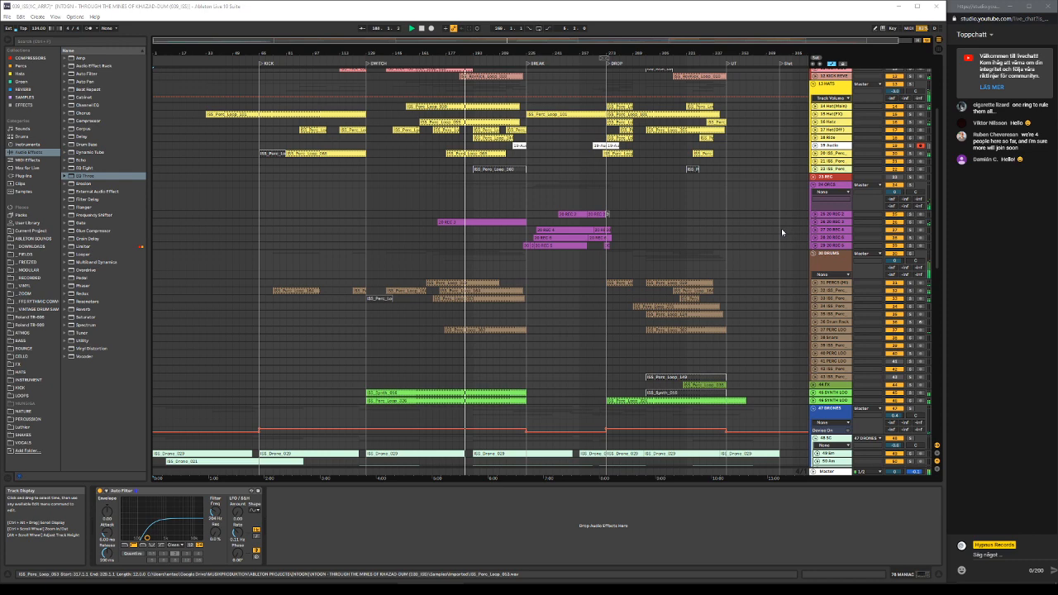
{"action": "scroll", "coordinate": [824, 410], "scroll_direction": "down", "scroll_amount": 5}
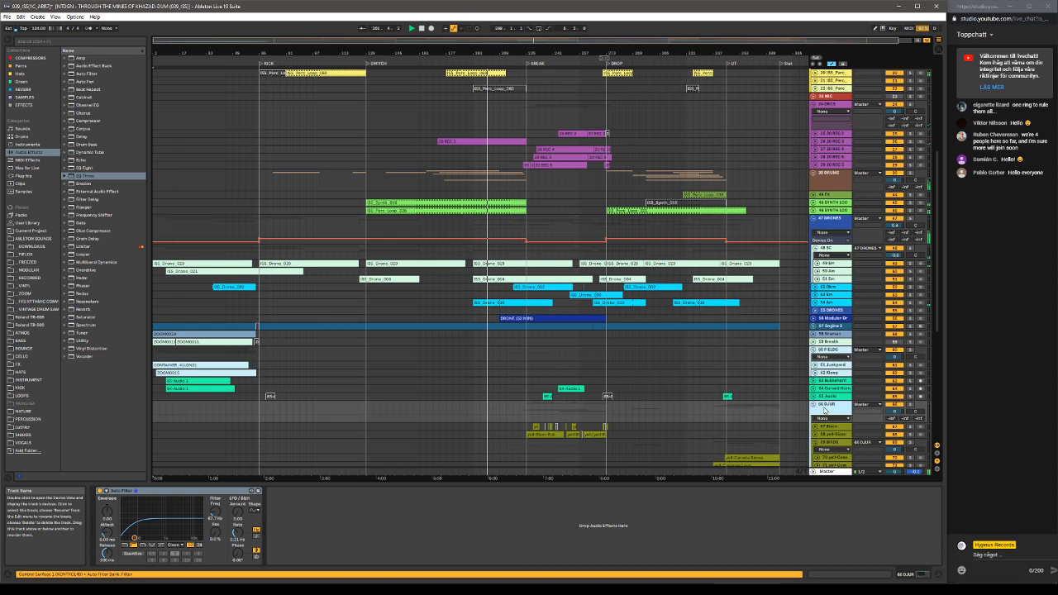
Zoom the timeline in on the section from SWITCH to the end and fold the DRONES and FIELDS groups.
{"action": "left_click_drag", "start_coordinate": [564, 52], "coordinate": [490, 53]}
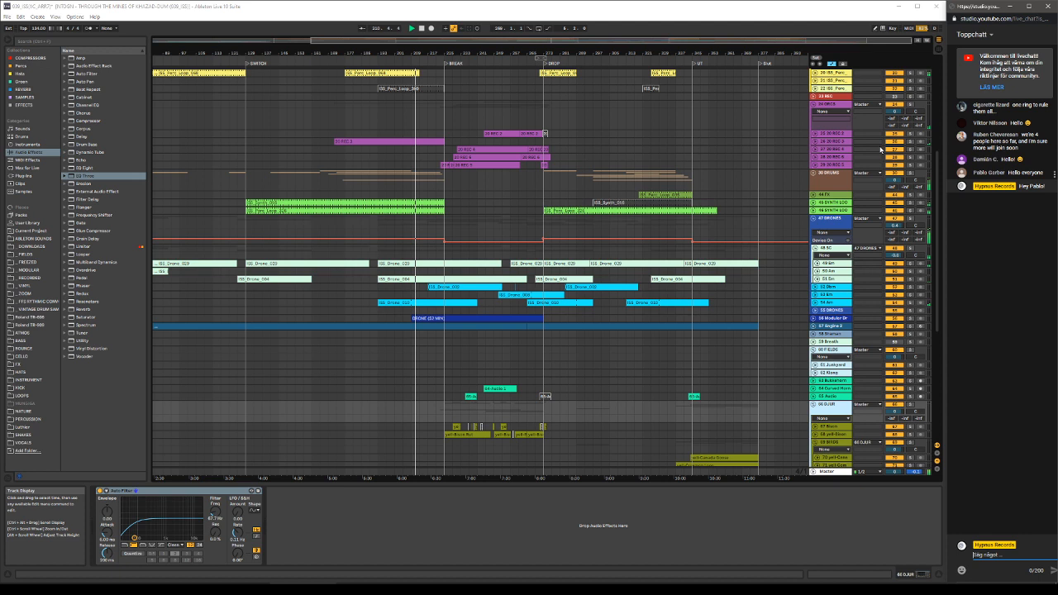
{"action": "scroll", "coordinate": [881, 150], "scroll_direction": "up", "scroll_amount": 1}
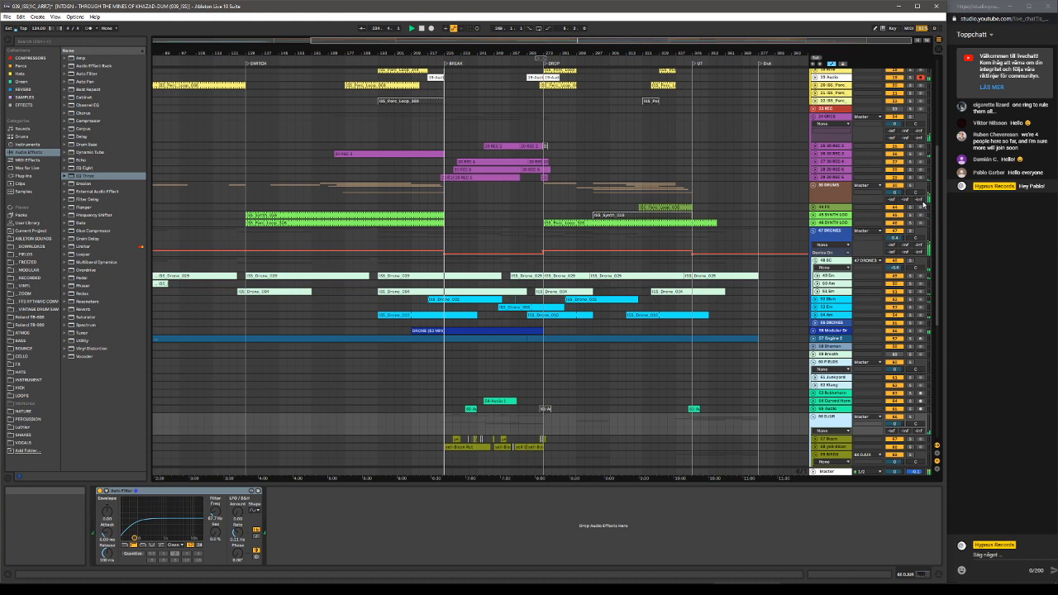
{"action": "scroll", "coordinate": [938, 151], "scroll_direction": "up", "scroll_amount": 2}
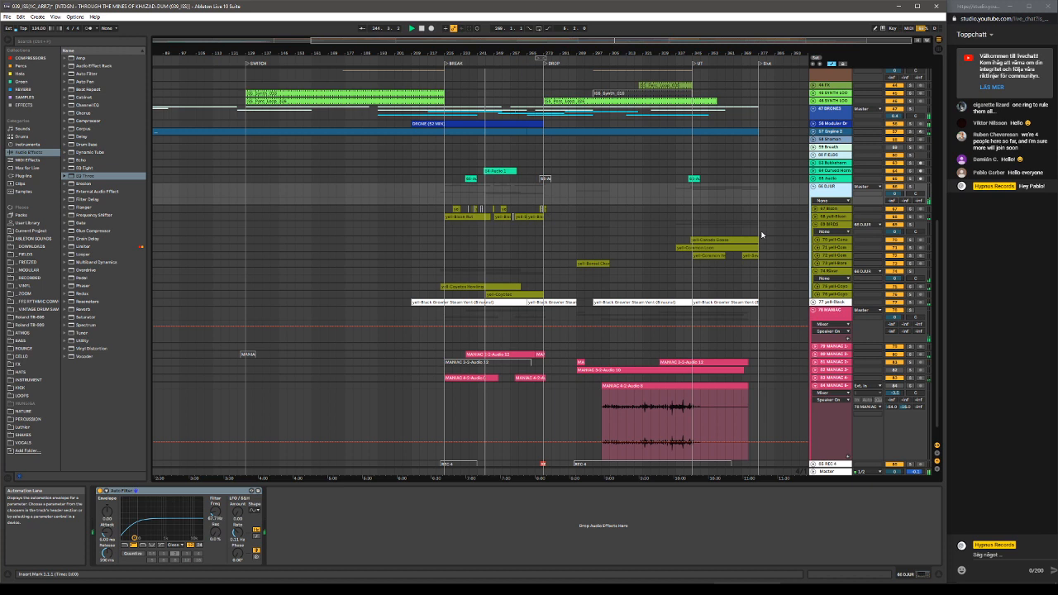
{"action": "scroll", "coordinate": [716, 278], "scroll_direction": "down", "scroll_amount": 1}
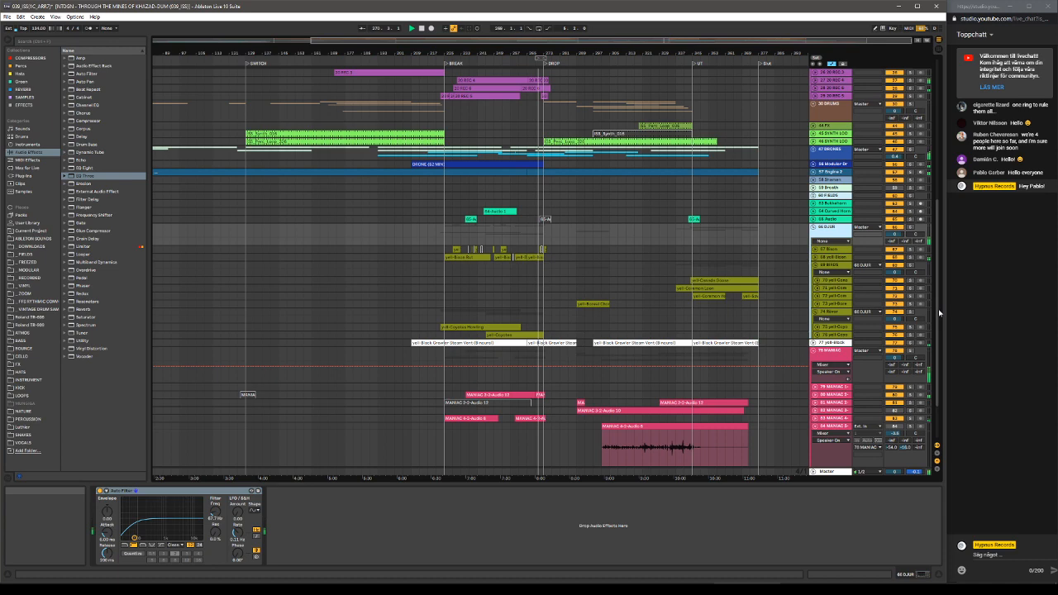
{"action": "scroll", "coordinate": [784, 349], "scroll_direction": "up", "scroll_amount": 5}
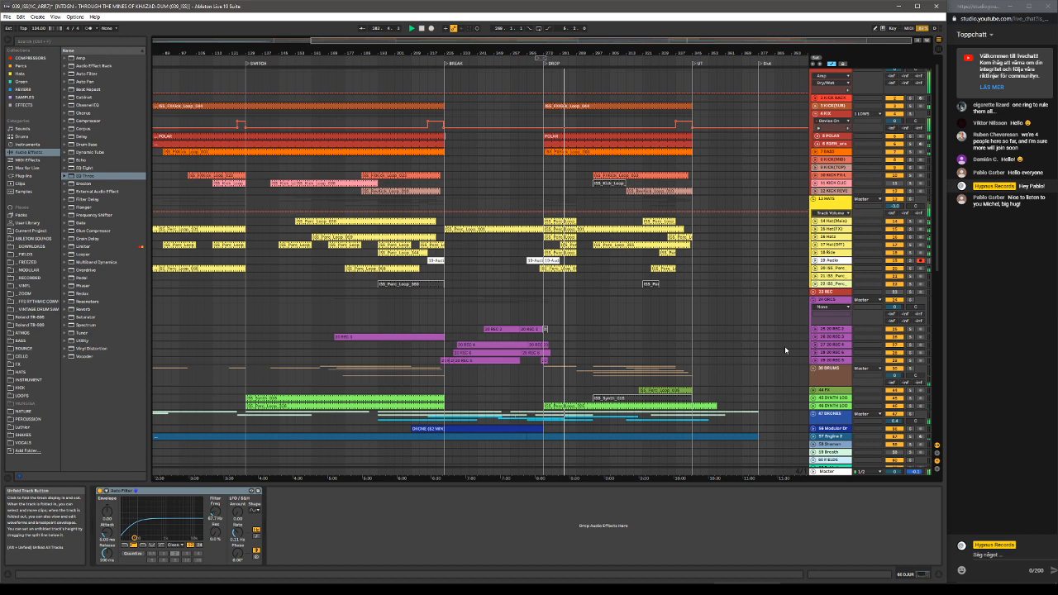
View the arrangement from the MANIAC tracks up to the kicks during playback and reply "Haha" in the live chat.
{"action": "scroll", "coordinate": [925, 273], "scroll_direction": "down", "scroll_amount": 6}
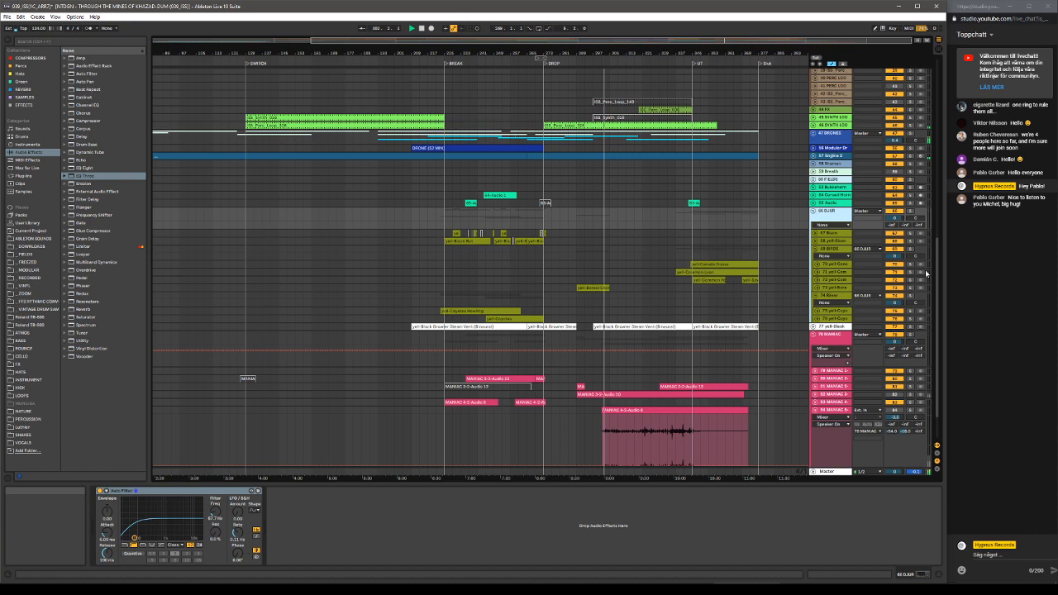
{"action": "scroll", "coordinate": [728, 280], "scroll_direction": "up", "scroll_amount": 10}
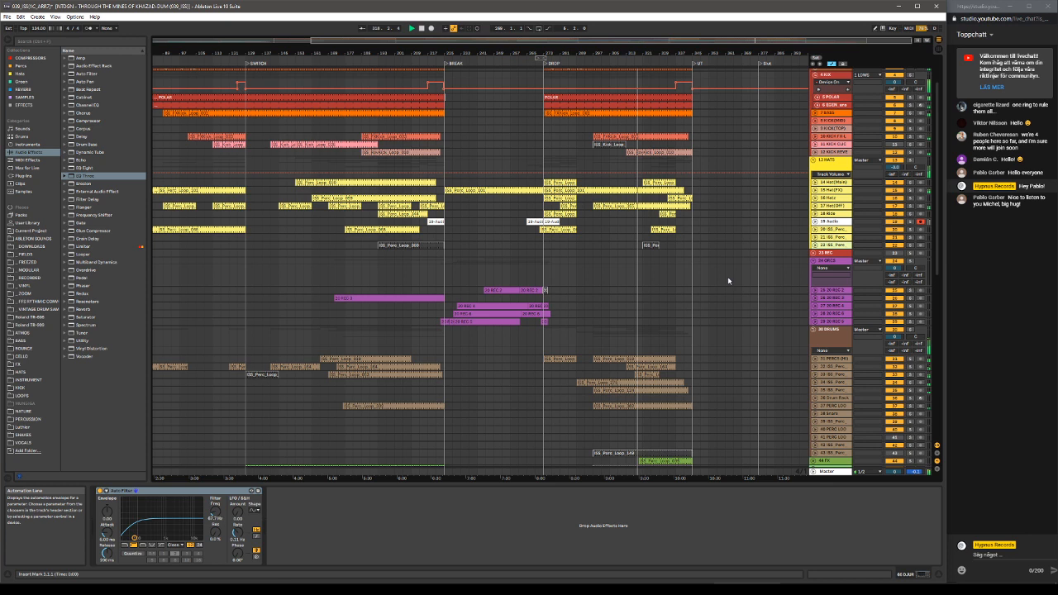
{"action": "type", "text": "Ha"}
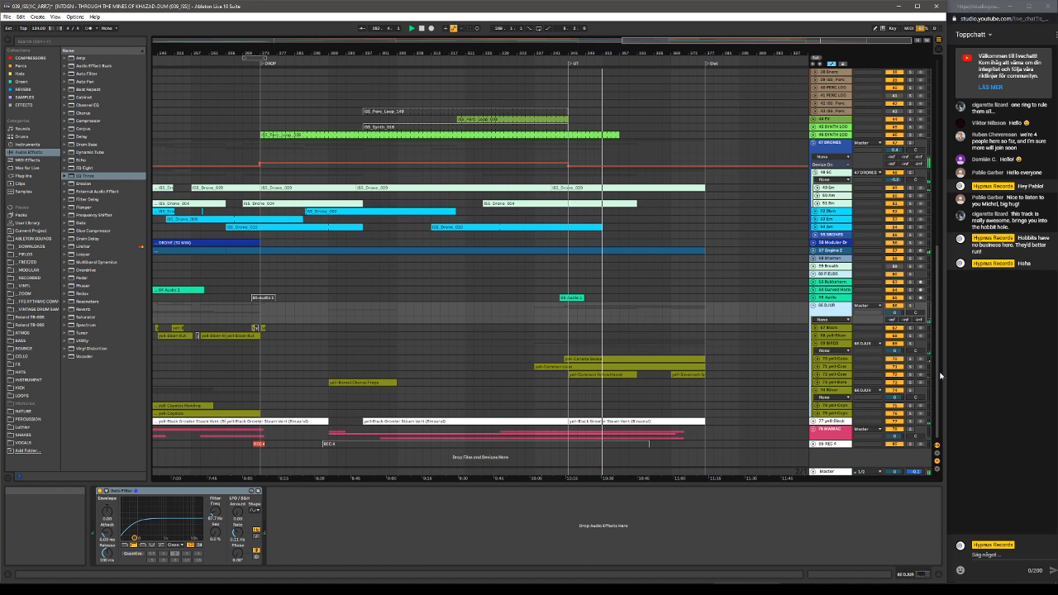
Fit the whole arrangement to the window width and select the HATS group track.
{"action": "scroll", "coordinate": [759, 291], "scroll_direction": "down", "scroll_amount": 2}
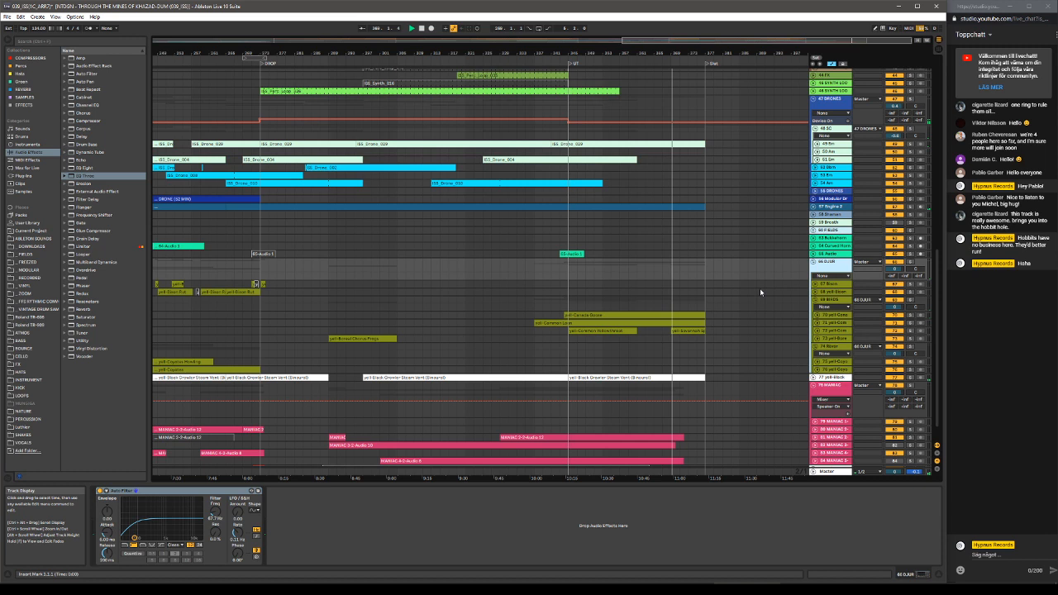
{"action": "key", "text": "w"}
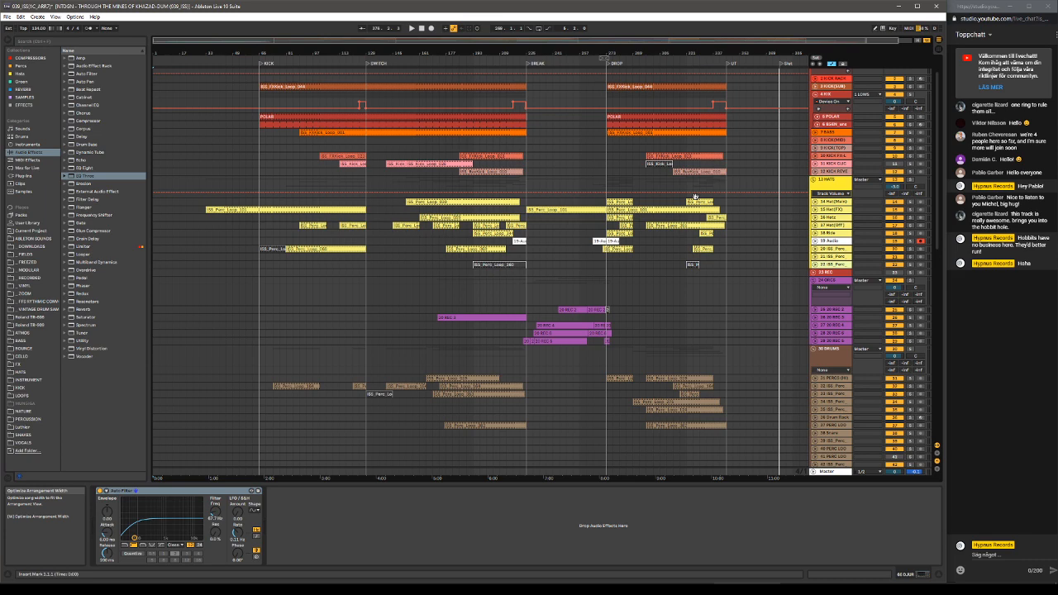
{"action": "left_click_drag", "start_coordinate": [695, 196], "coordinate": [239, 90]}
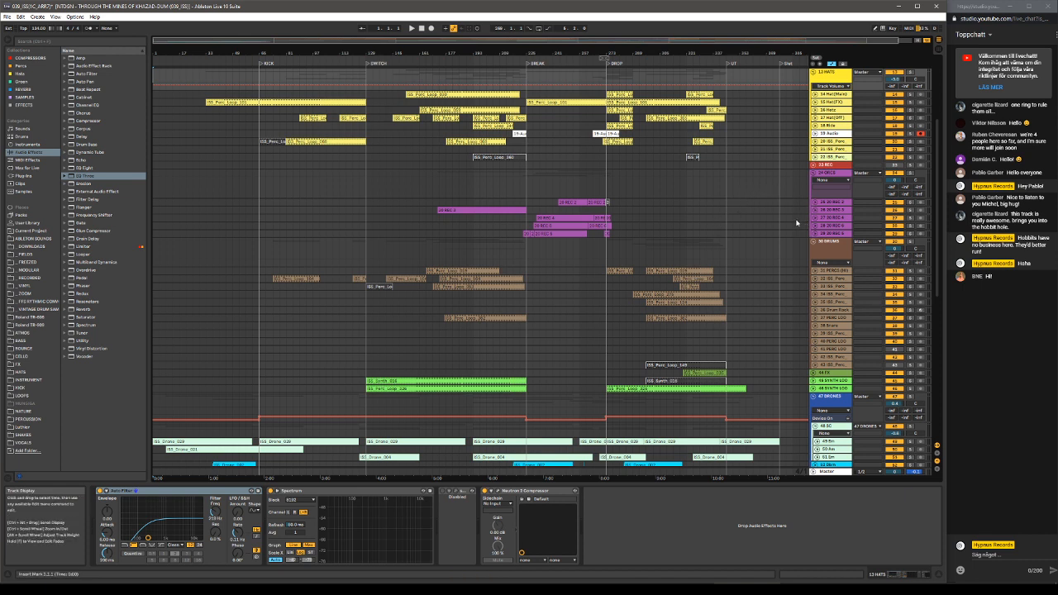
View the full arrangement from the kick and HATS tracks down through DRUMS, DRONES and FIELDS to the MANIAC group.
{"action": "scroll", "coordinate": [753, 194], "scroll_direction": "up", "scroll_amount": 5}
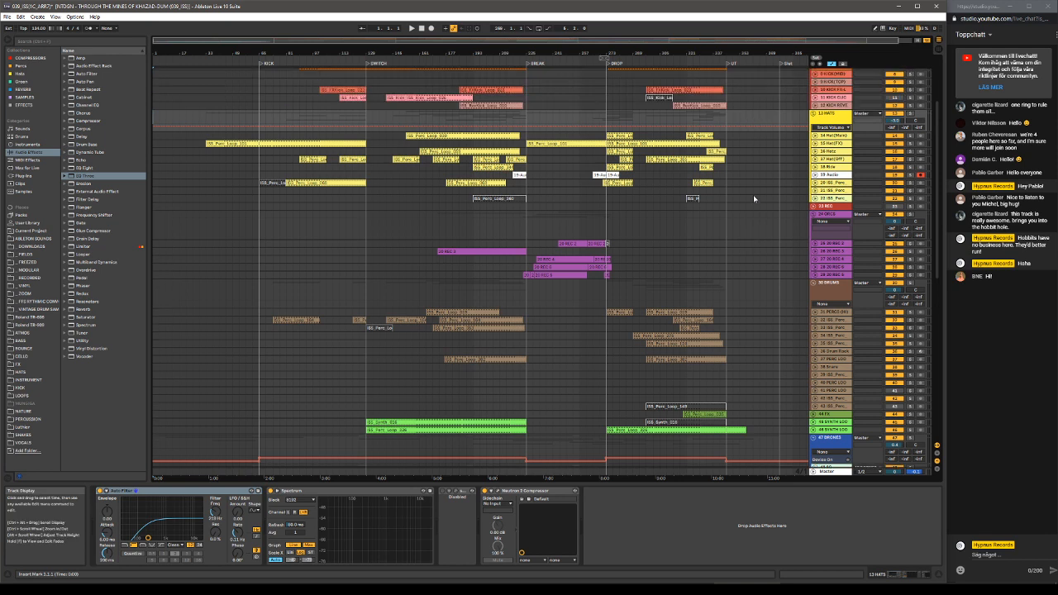
{"action": "scroll", "coordinate": [755, 195], "scroll_direction": "up", "scroll_amount": 1}
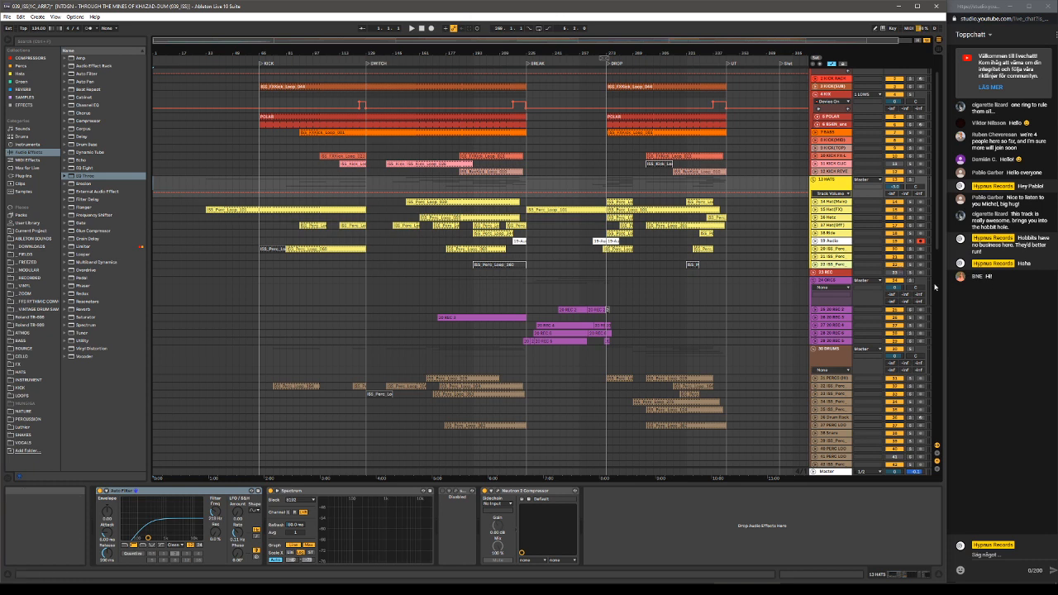
{"action": "scroll", "coordinate": [262, 261], "scroll_direction": "down", "scroll_amount": 1}
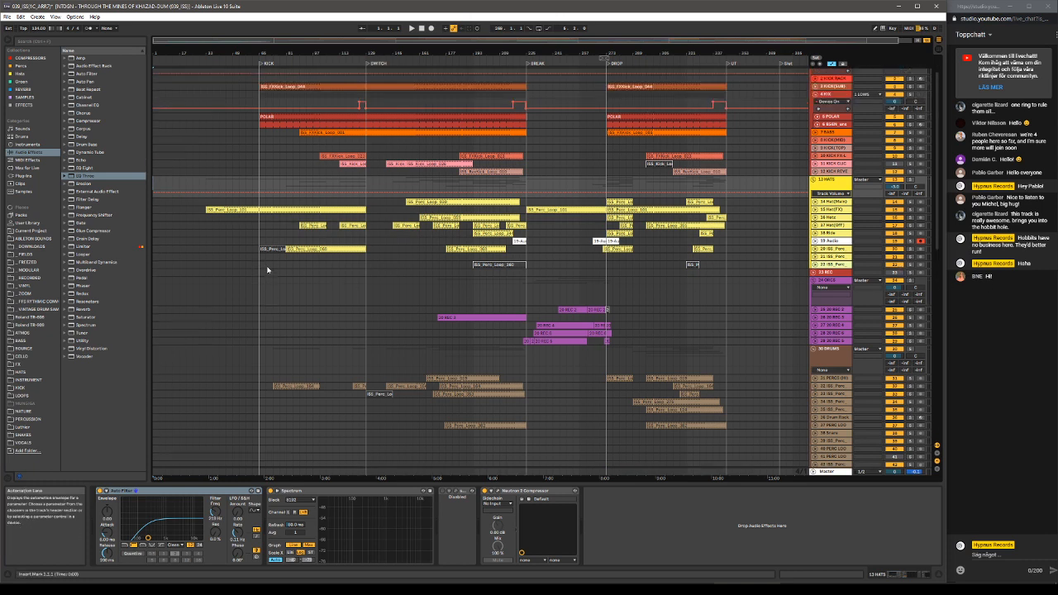
{"action": "scroll", "coordinate": [262, 261], "scroll_direction": "up", "scroll_amount": 4}
{"action": "scroll", "coordinate": [187, 231], "scroll_direction": "down", "scroll_amount": 15}
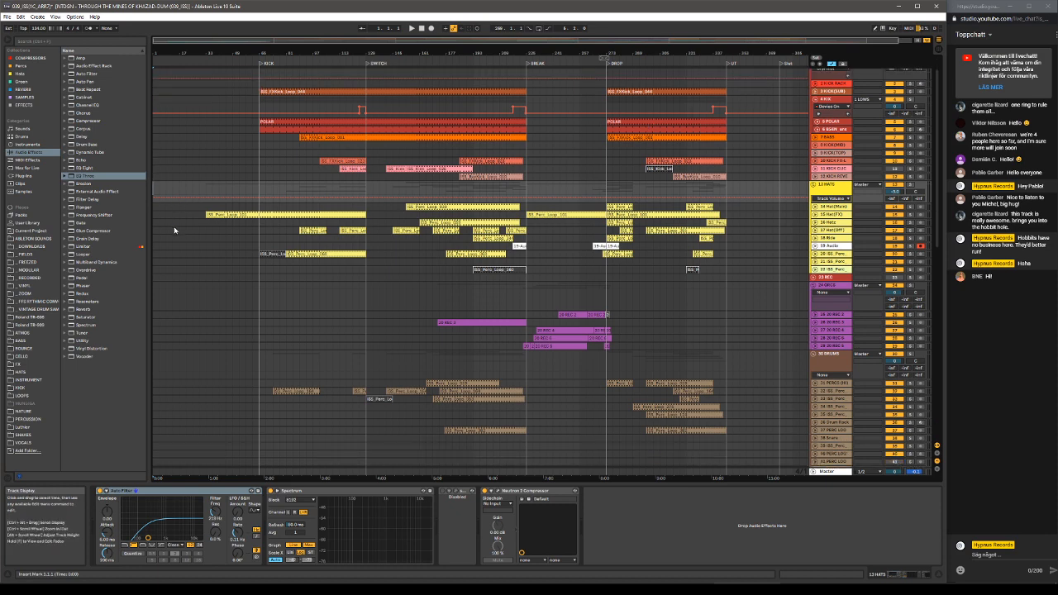
{"action": "scroll", "coordinate": [291, 263], "scroll_direction": "down", "scroll_amount": 20}
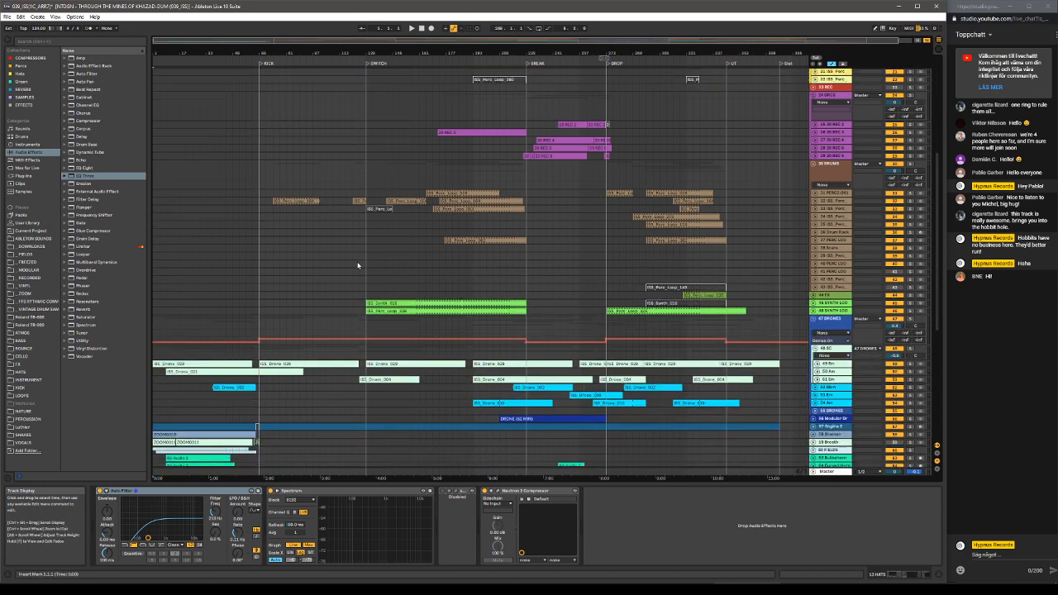
{"action": "scroll", "coordinate": [291, 263], "scroll_direction": "down", "scroll_amount": 3}
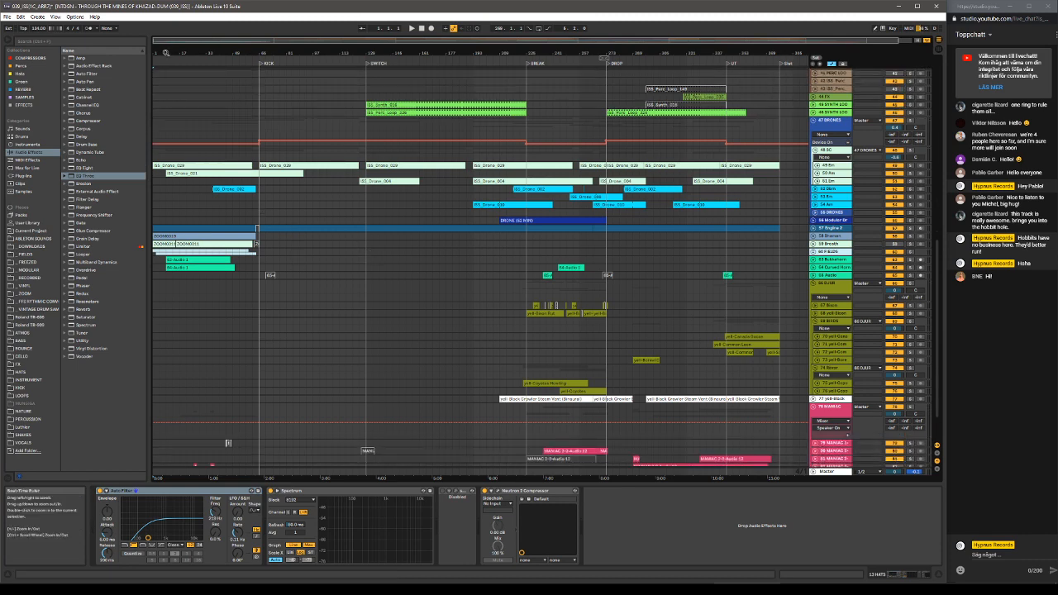
Zoom the timeline in on the opening section around the KICK and SWITCH markers and select the Bukkehorn track.
{"action": "left_click_drag", "start_coordinate": [175, 54], "coordinate": [175, 100]}
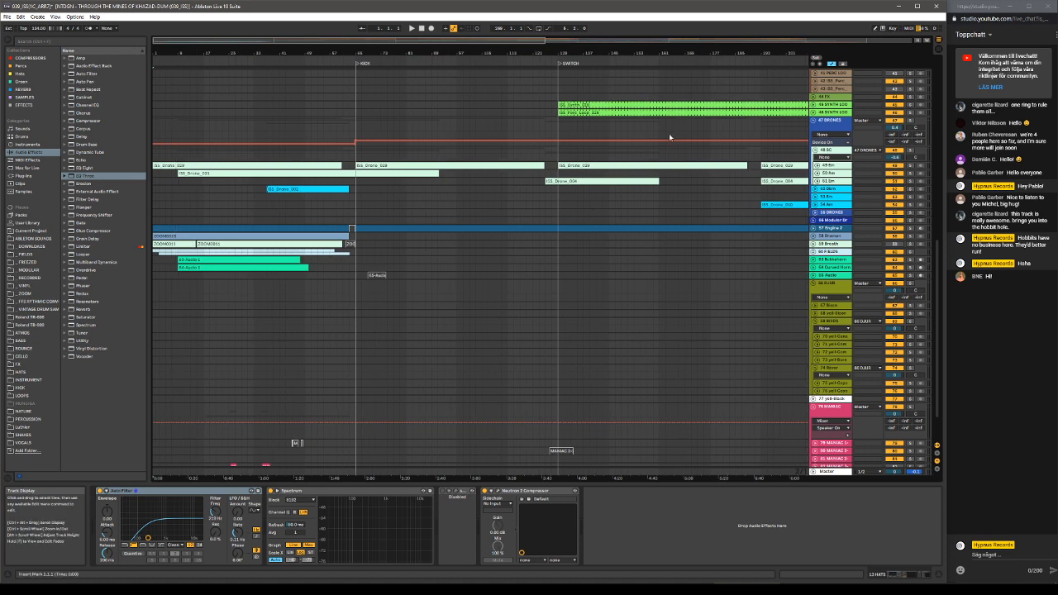
{"action": "left_click", "coordinate": [841, 259]}
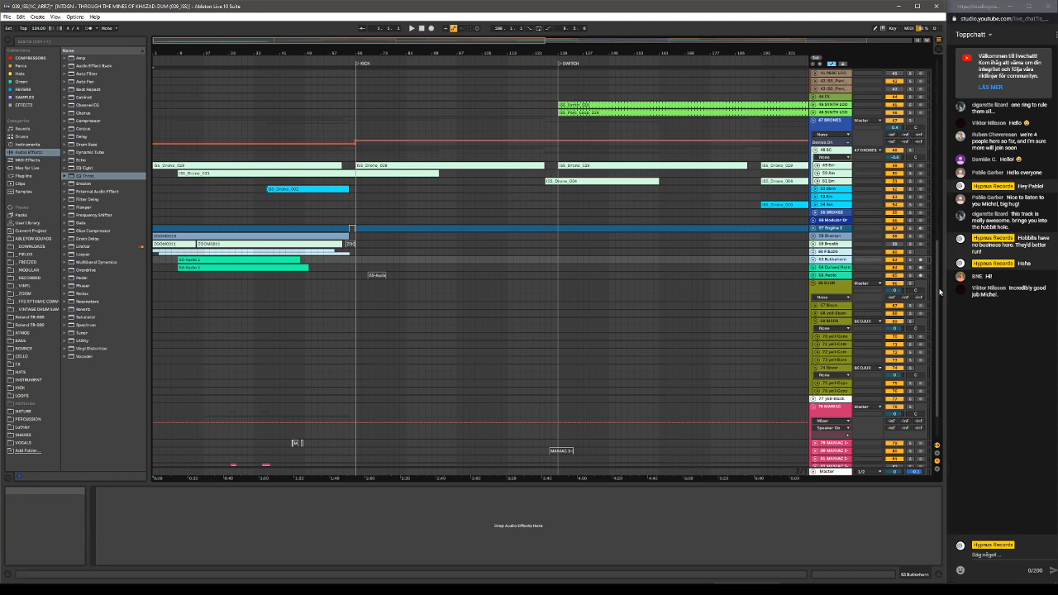
{"action": "scroll", "coordinate": [933, 333], "scroll_direction": "down", "scroll_amount": 3}
{"action": "left_click_drag", "start_coordinate": [932, 330], "coordinate": [927, 238]}
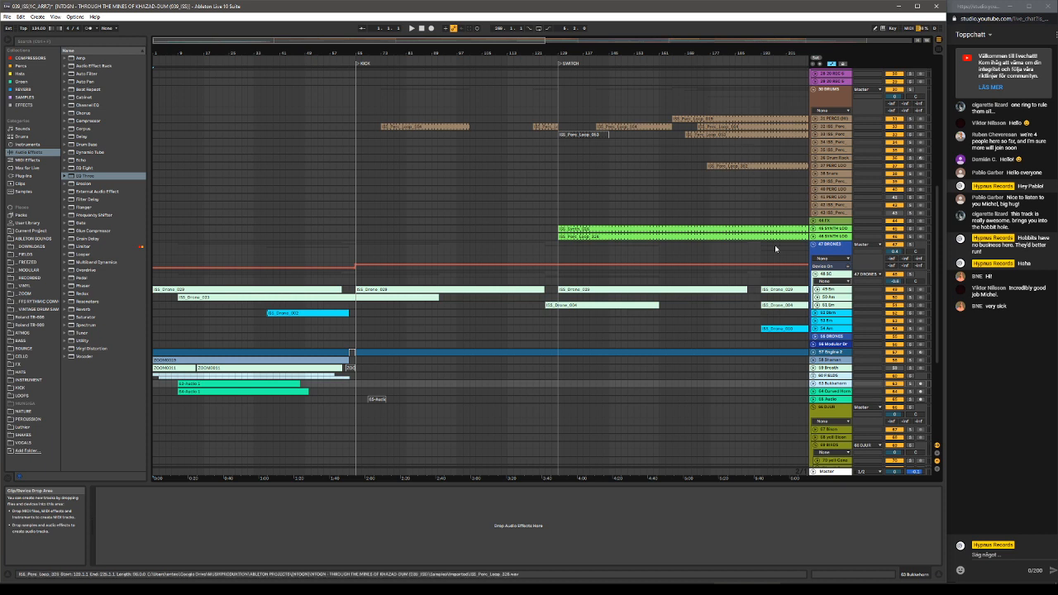
Check the Bukkehorn track's waveform, fold it again and unfold the FIELDS group to show its tracks.
{"action": "left_click", "coordinate": [814, 383]}
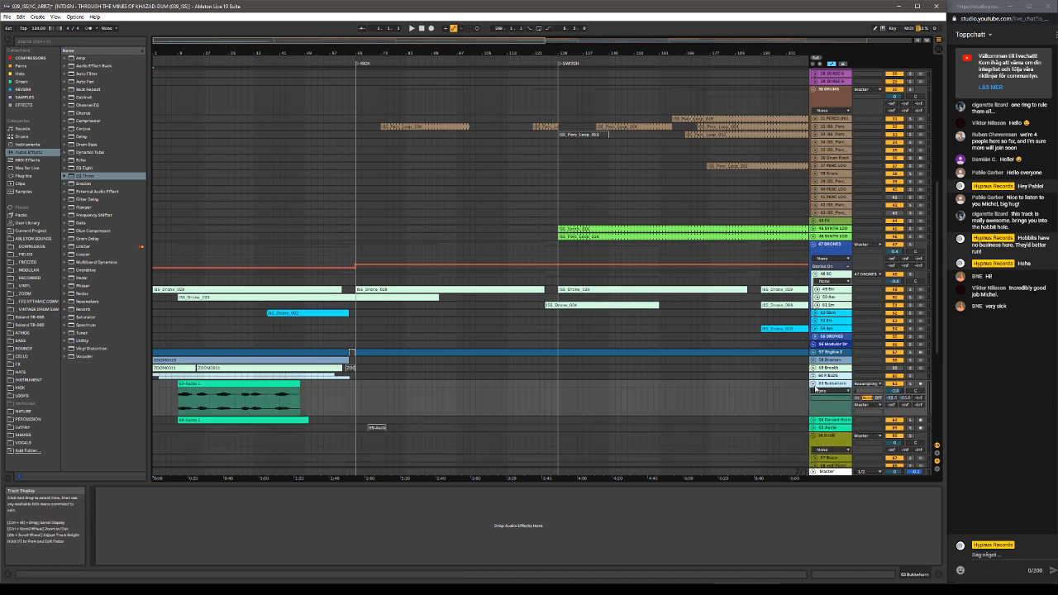
{"action": "left_click", "coordinate": [814, 384]}
{"action": "left_click", "coordinate": [814, 375]}
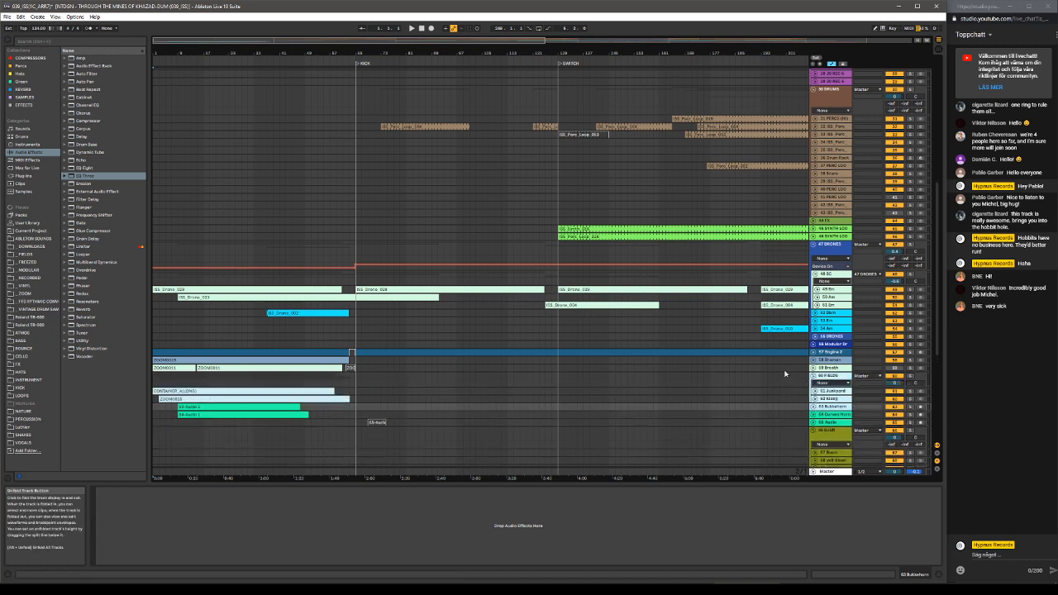
{"action": "scroll", "coordinate": [598, 326], "scroll_direction": "down", "scroll_amount": 2}
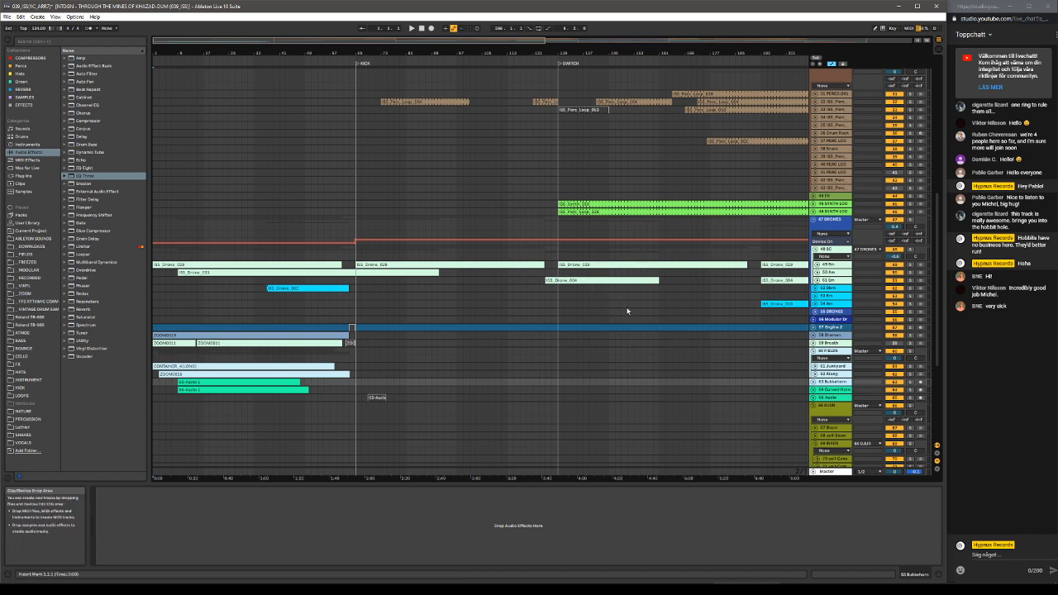
{"action": "left_click_drag", "start_coordinate": [938, 217], "coordinate": [938, 247]}
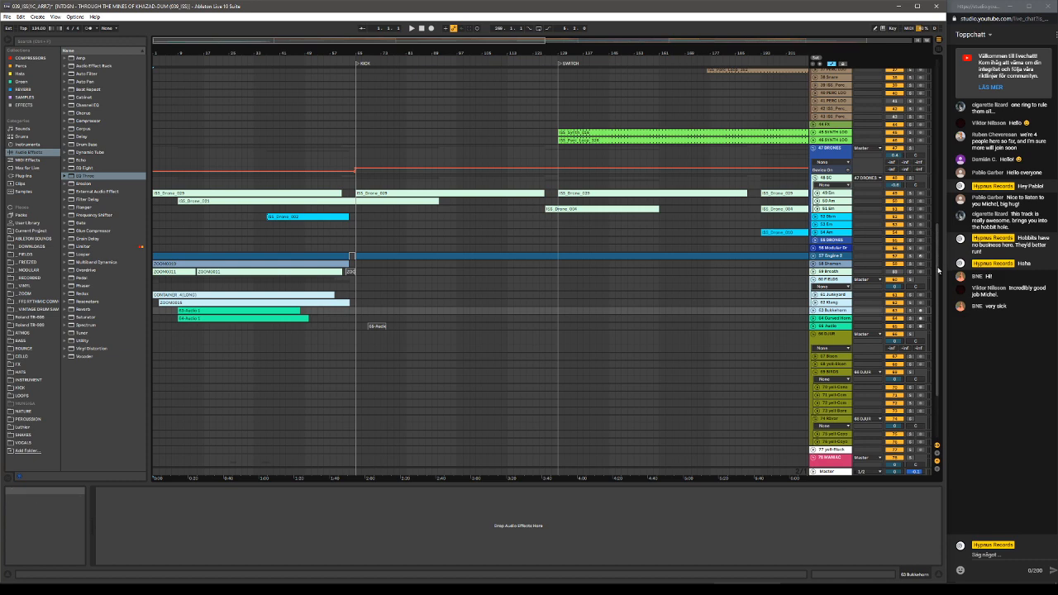
{"action": "mouse_move", "coordinate": [938, 271]}
{"action": "left_mouse_down"}
{"action": "mouse_move", "coordinate": [938, 317]}
{"action": "mouse_move", "coordinate": [937, 261]}
{"action": "left_mouse_up"}
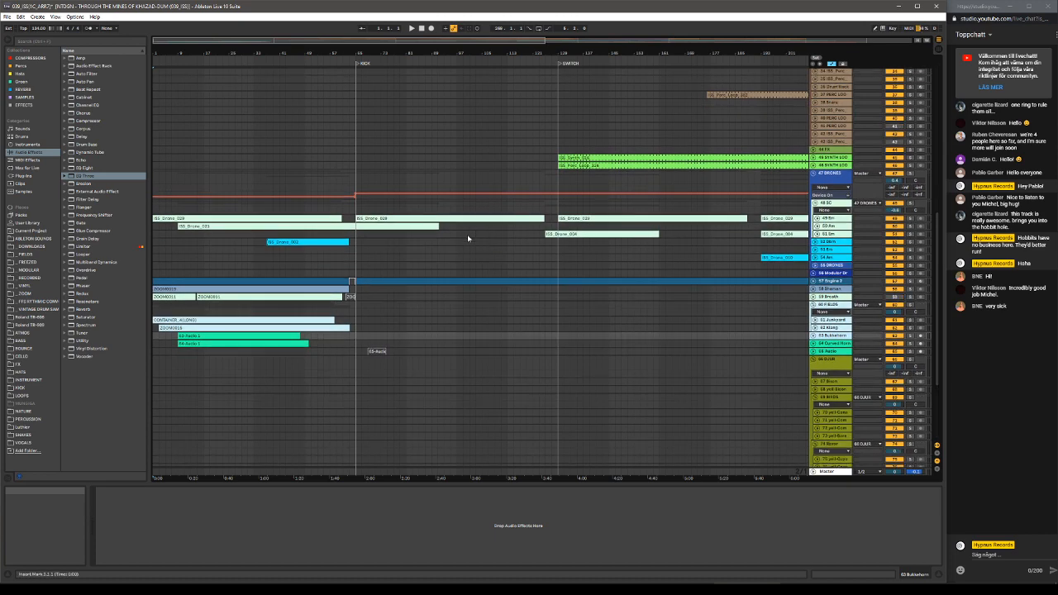
Switch to the Session view and hide the return tracks.
{"action": "key", "text": "Tab"}
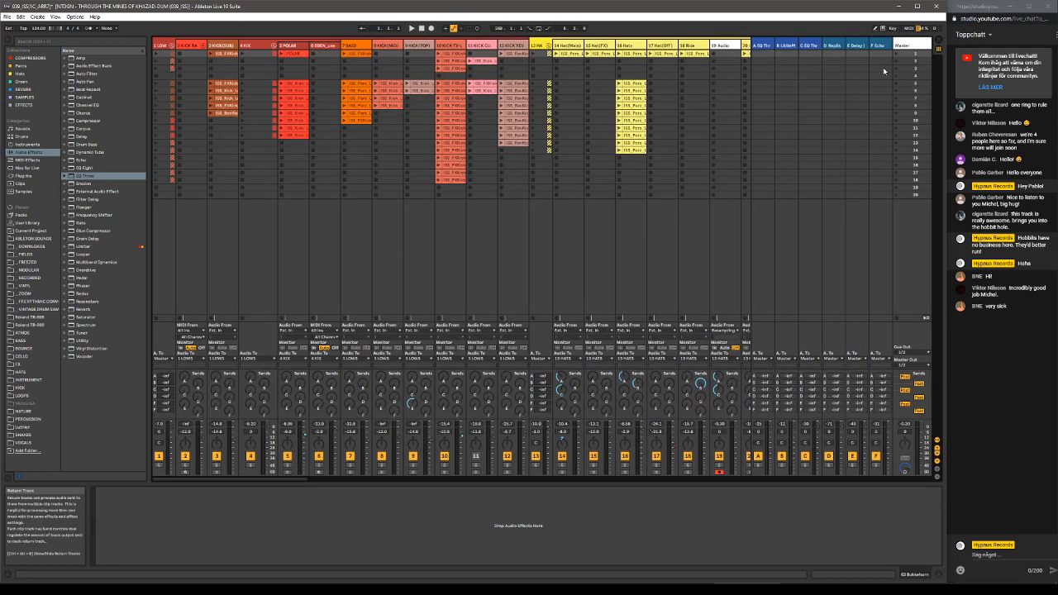
{"action": "left_click", "coordinate": [937, 453]}
{"action": "scroll", "coordinate": [552, 227], "scroll_direction": "right", "scroll_amount": 1}
{"action": "scroll", "coordinate": [551, 226], "scroll_direction": "left", "scroll_amount": 2}
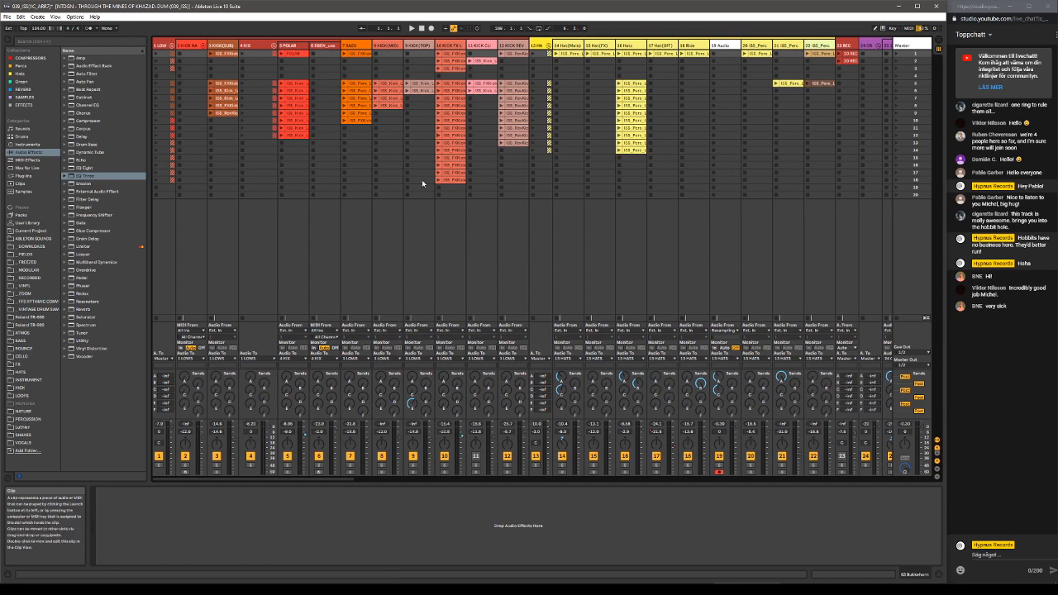
Solo the KICK FX-LOOPS track and audition its loop clips one after another down to scene 10.
{"action": "left_click", "coordinate": [445, 465]}
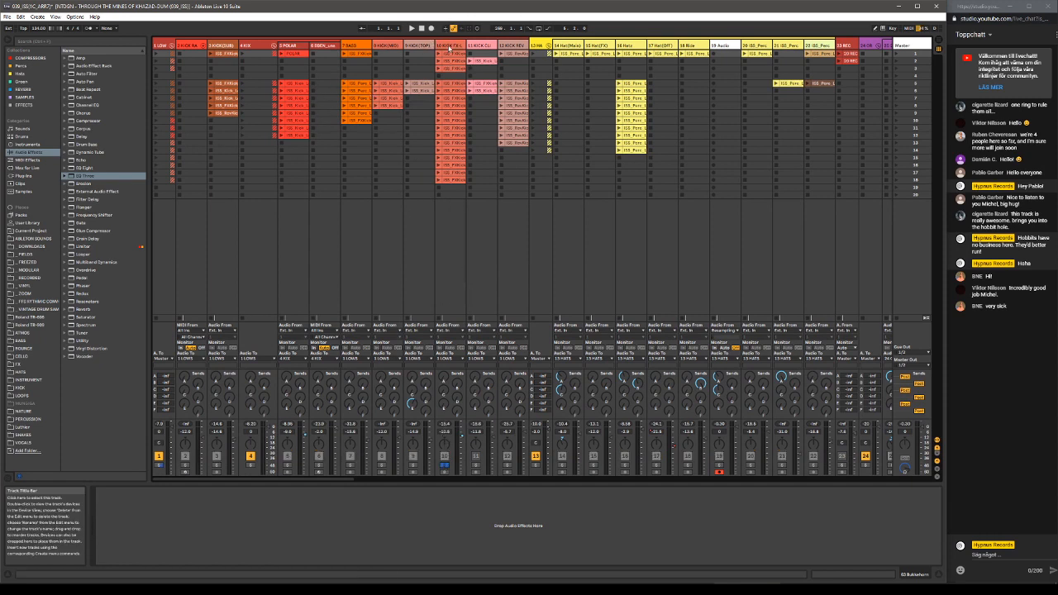
{"action": "left_click", "coordinate": [438, 88]}
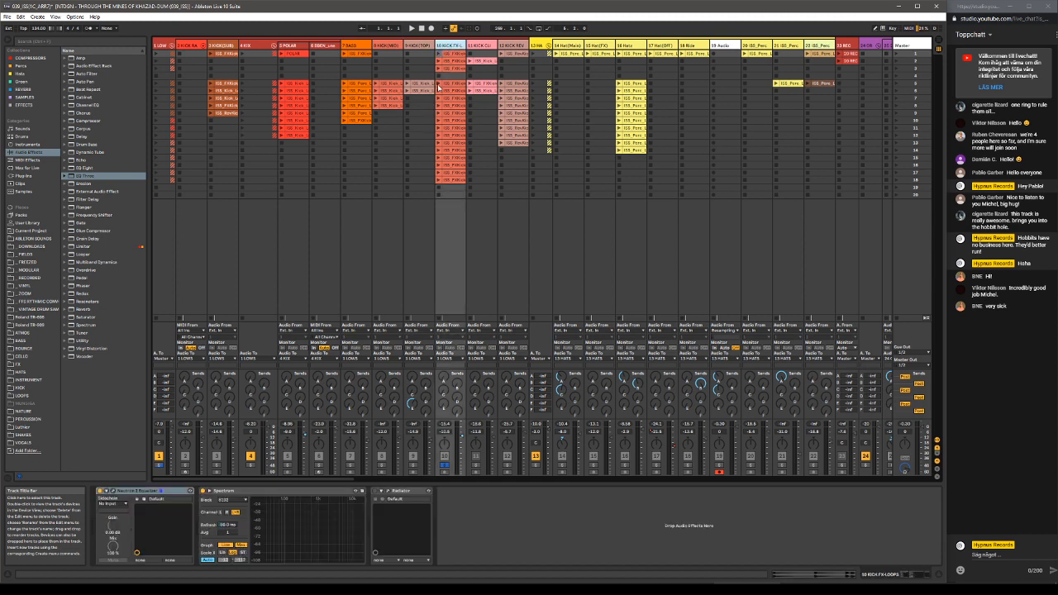
{"action": "left_click", "coordinate": [438, 86]}
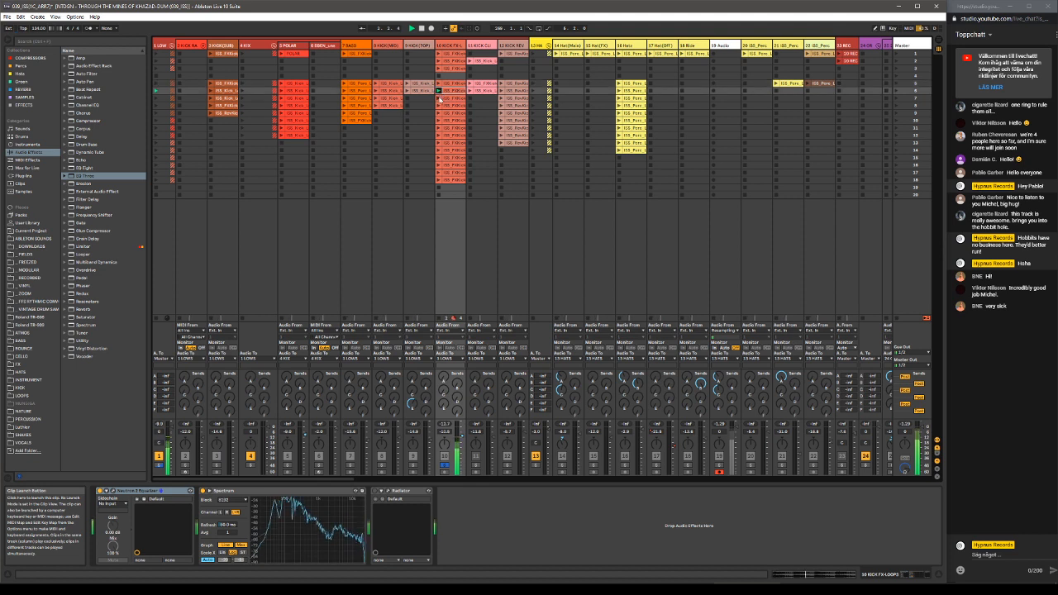
{"action": "left_click", "coordinate": [438, 98]}
{"action": "left_click", "coordinate": [438, 105]}
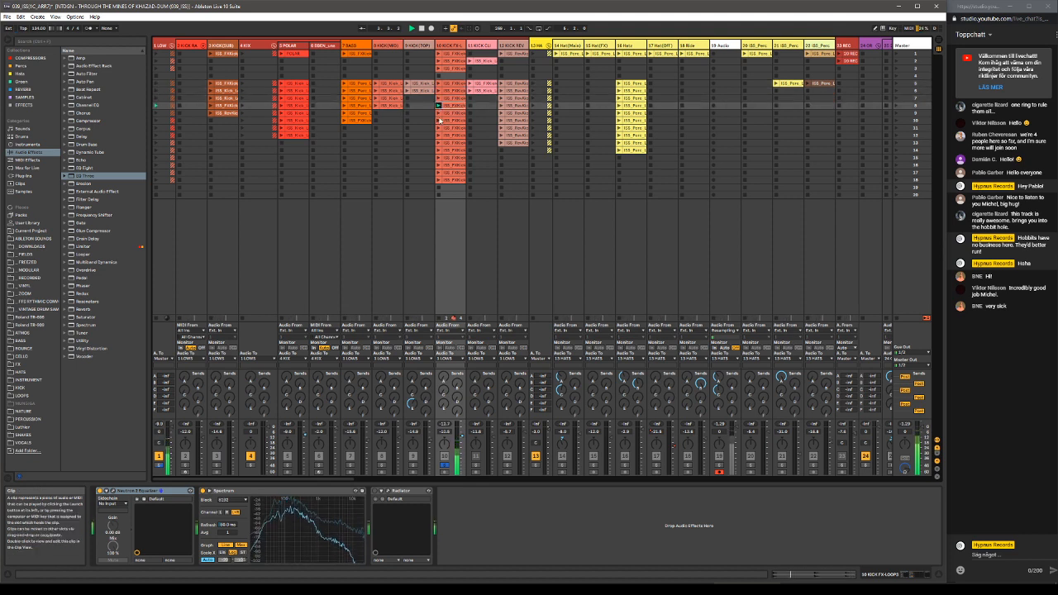
{"action": "left_click", "coordinate": [438, 112]}
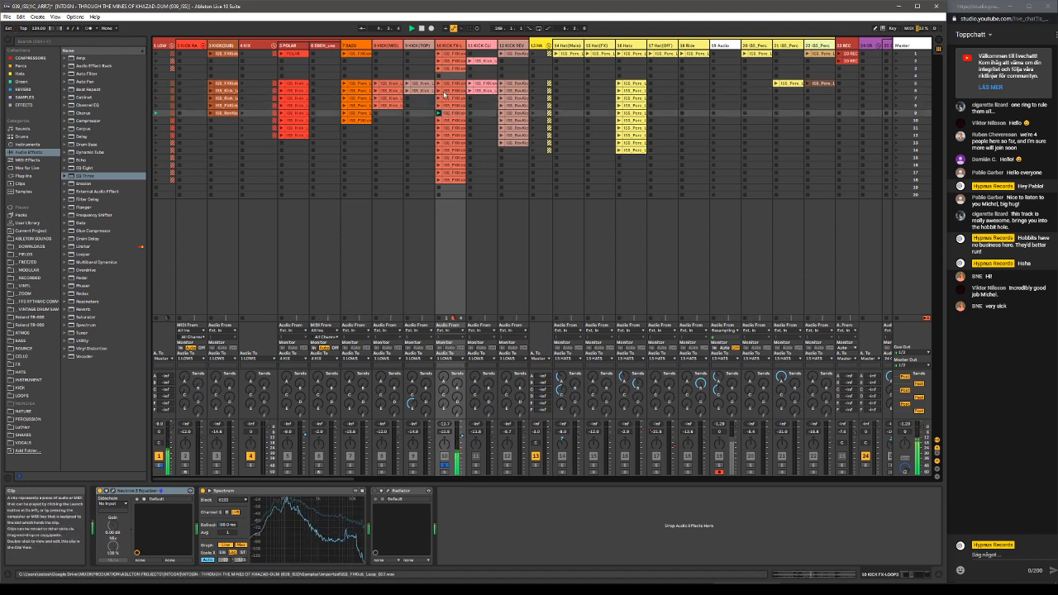
{"action": "left_click", "coordinate": [438, 120]}
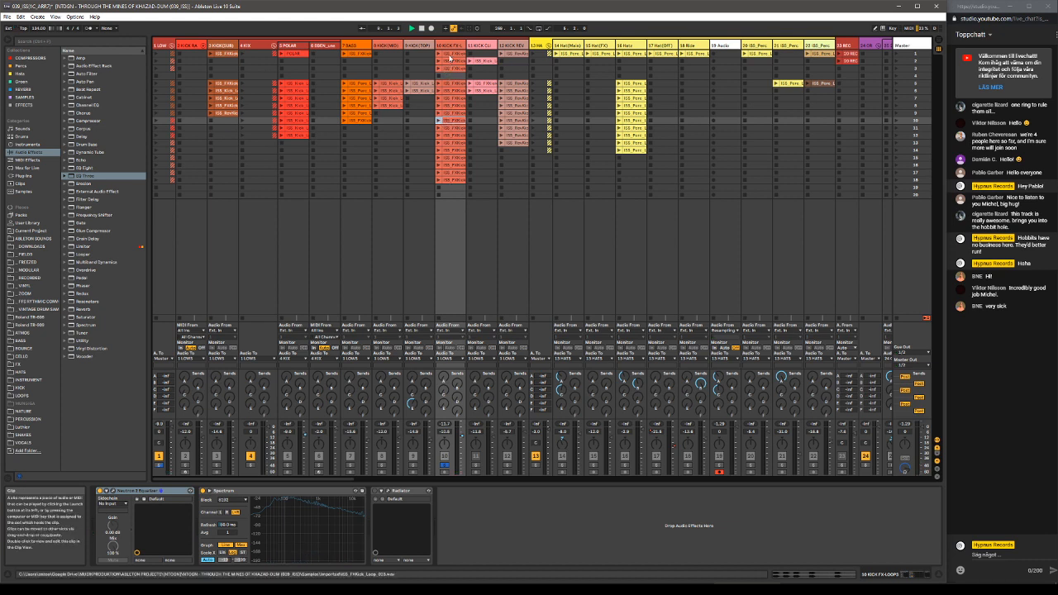
{"action": "left_click", "coordinate": [450, 55]}
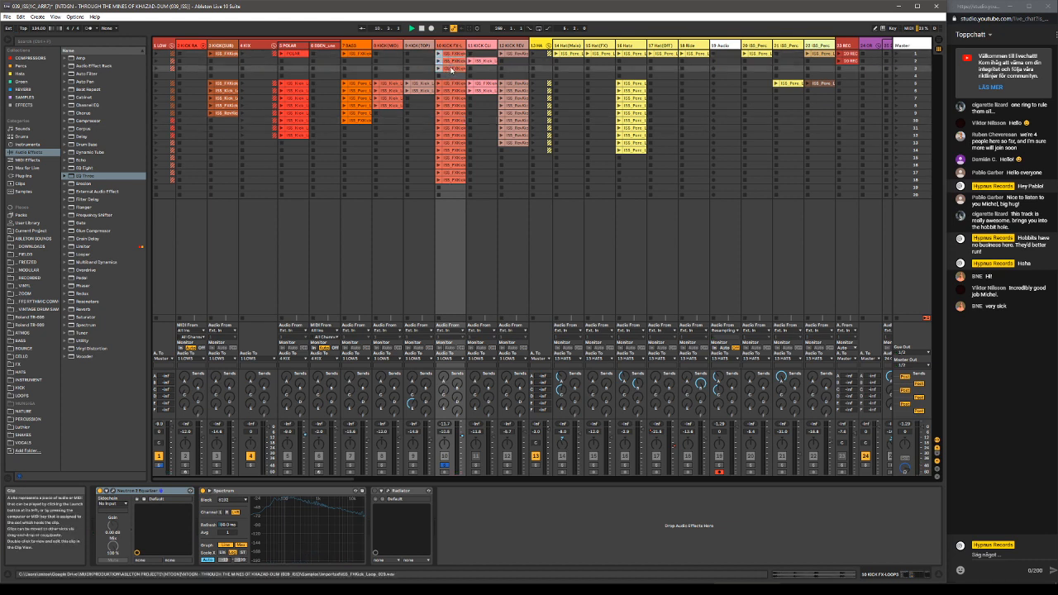
Look at the Arrangement timeline around the KICK and SWITCH markers and return to the Session view.
{"action": "key", "text": "Tab"}
{"action": "scroll", "coordinate": [541, 99], "scroll_direction": "right", "scroll_amount": 5}
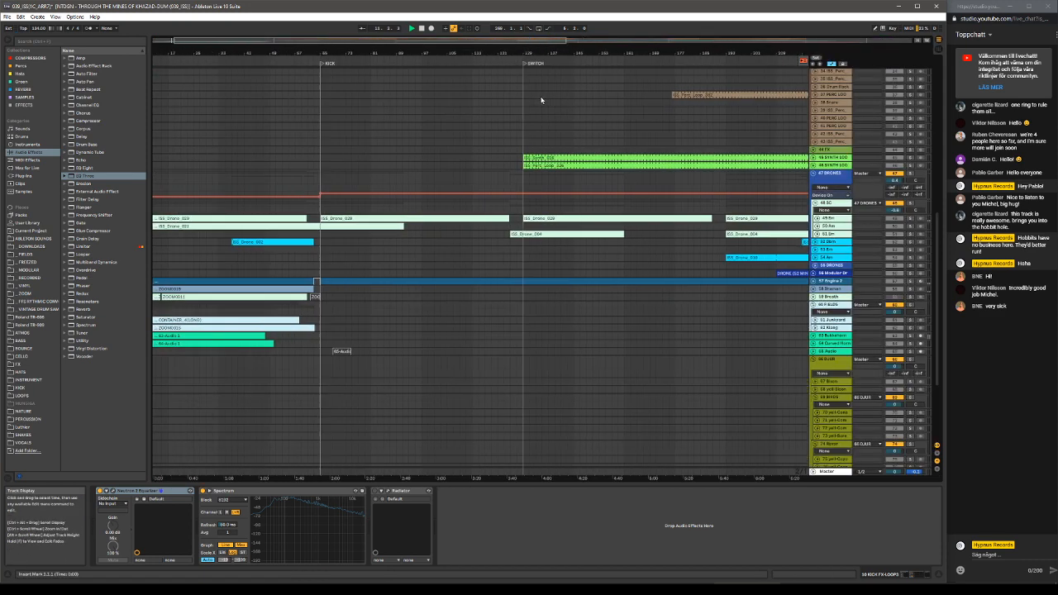
{"action": "key", "text": "Tab"}
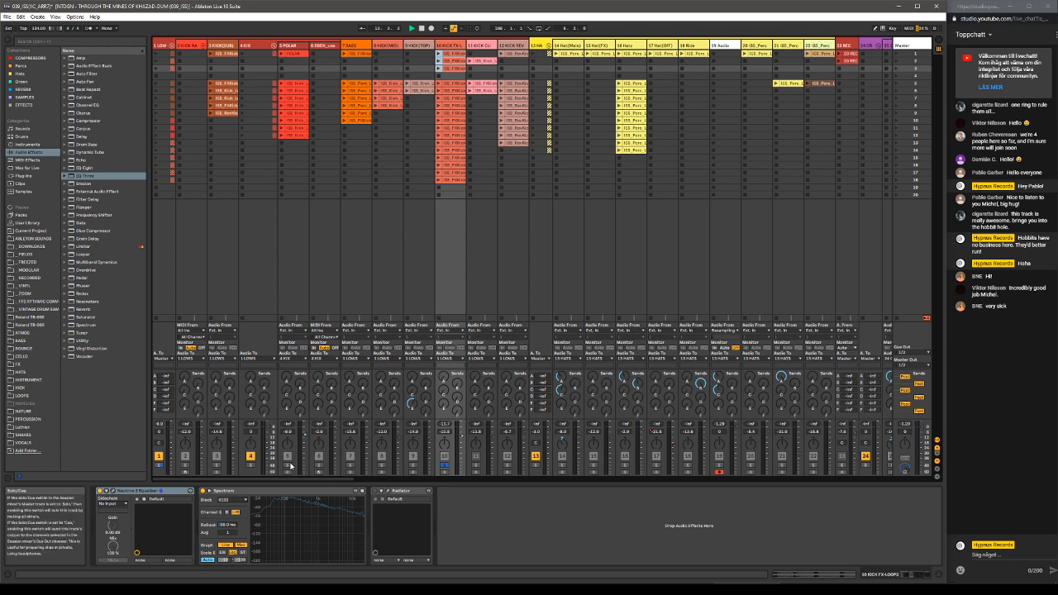
Solo the POLAR track, audition its kick clips in scenes 7 to 11 and stop playback.
{"action": "left_click", "coordinate": [281, 98]}
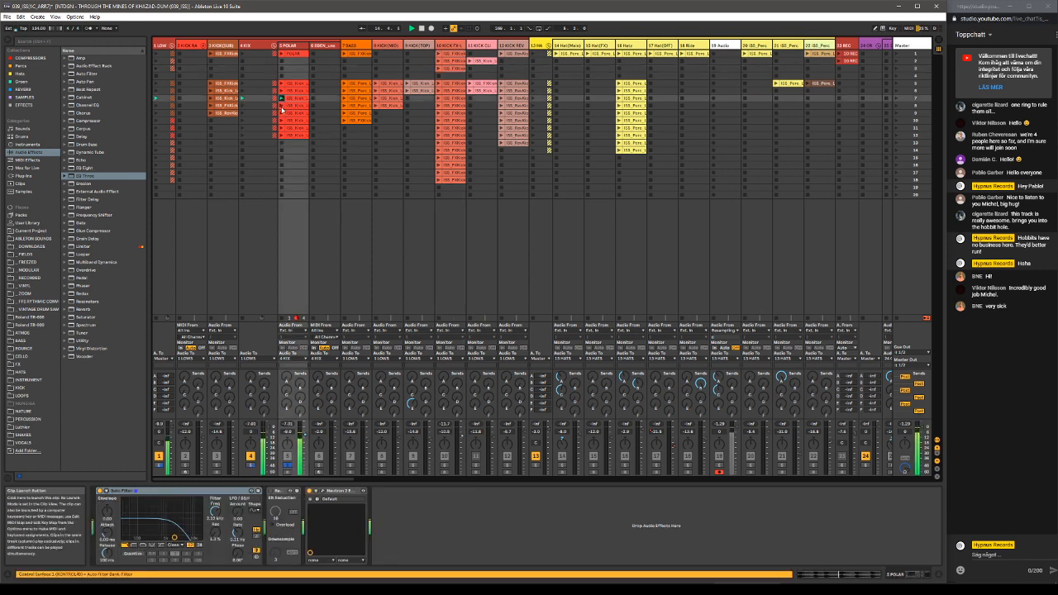
{"action": "left_click", "coordinate": [282, 106]}
{"action": "left_click", "coordinate": [282, 113]}
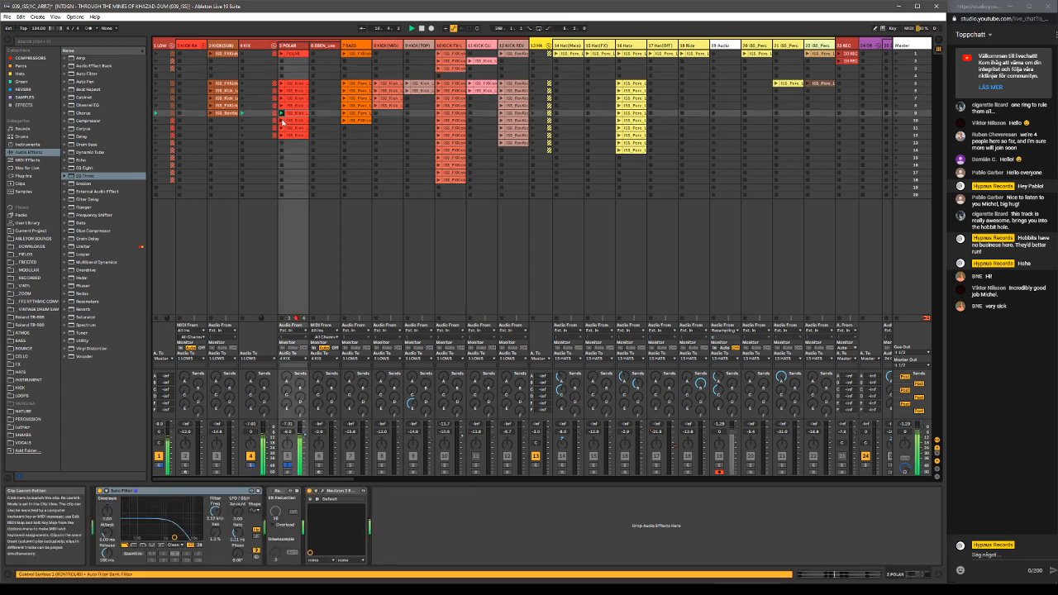
{"action": "left_click", "coordinate": [282, 120]}
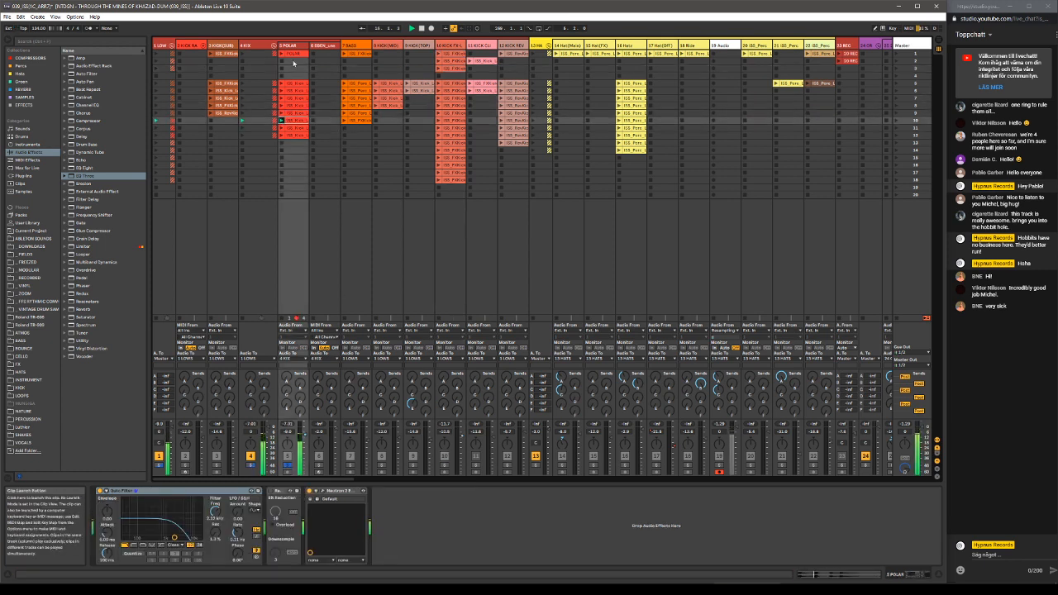
{"action": "left_click", "coordinate": [282, 128]}
{"action": "key", "text": "space"}
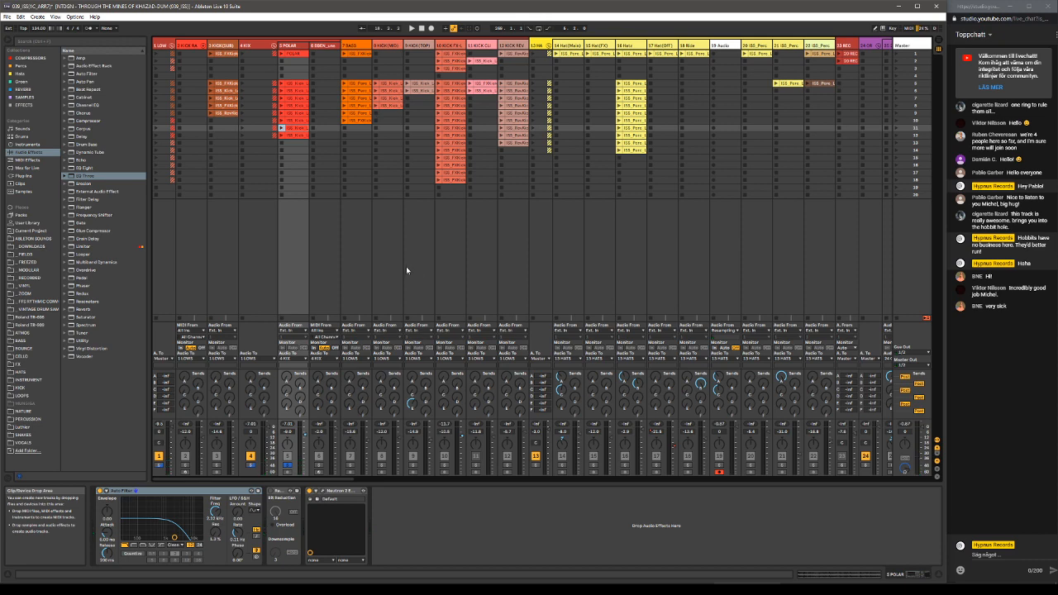
Switch to the Arrangement view and look over the percussion, synth and drone clips across the full timeline.
{"action": "key", "text": "Tab"}
{"action": "left_click", "coordinate": [804, 61]}
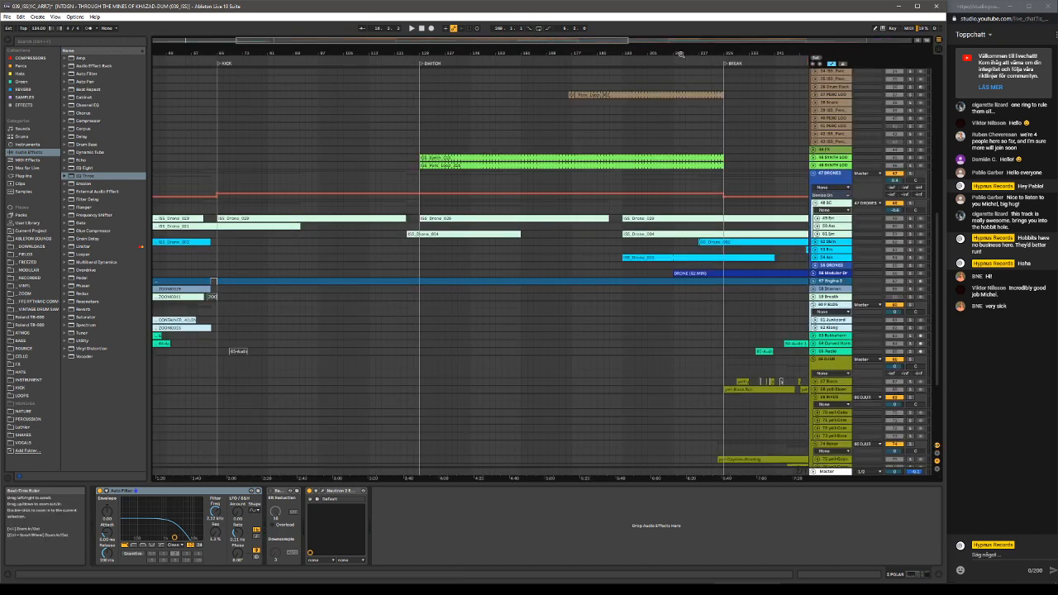
{"action": "left_click_drag", "start_coordinate": [690, 52], "coordinate": [499, 33]}
{"action": "left_click_drag", "start_coordinate": [484, 221], "coordinate": [484, 237]}
{"action": "scroll", "coordinate": [486, 238], "scroll_direction": "up", "scroll_amount": 2}
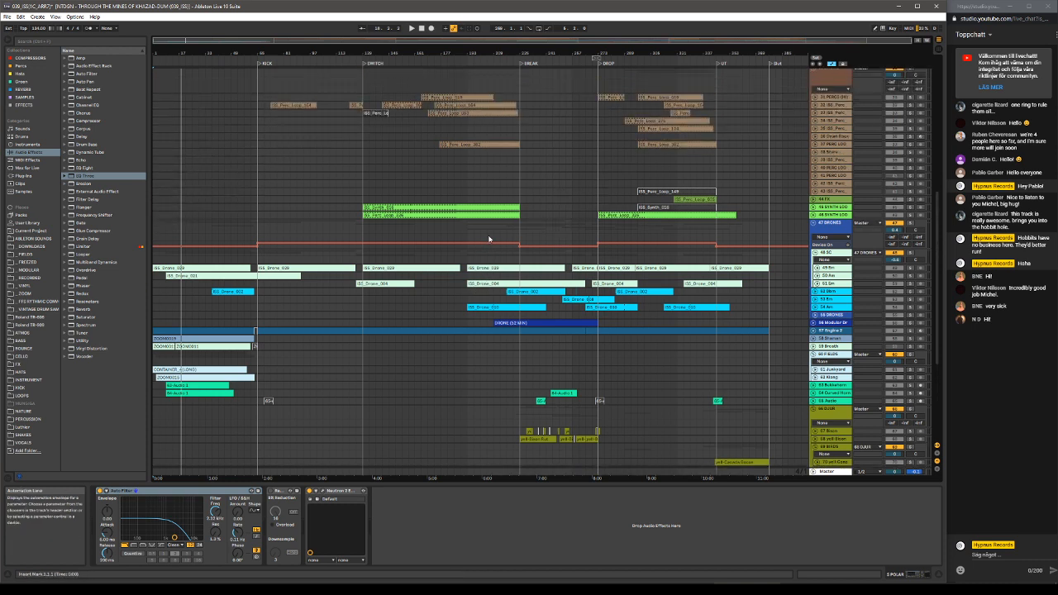
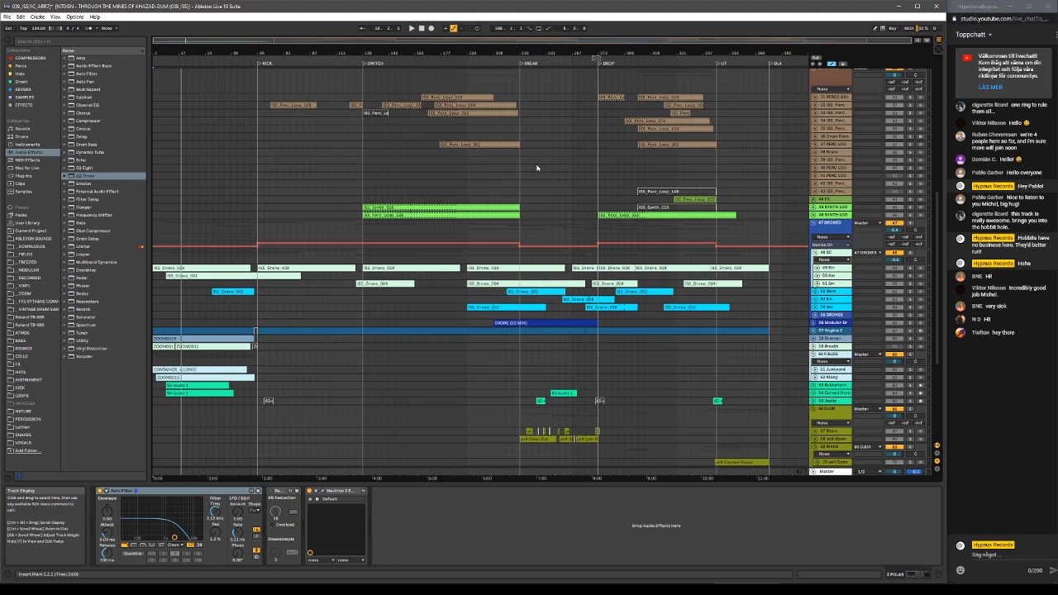
Switch to the Session view and look through its tracks from the kicks across to the drones and back.
{"action": "key", "text": "Tab"}
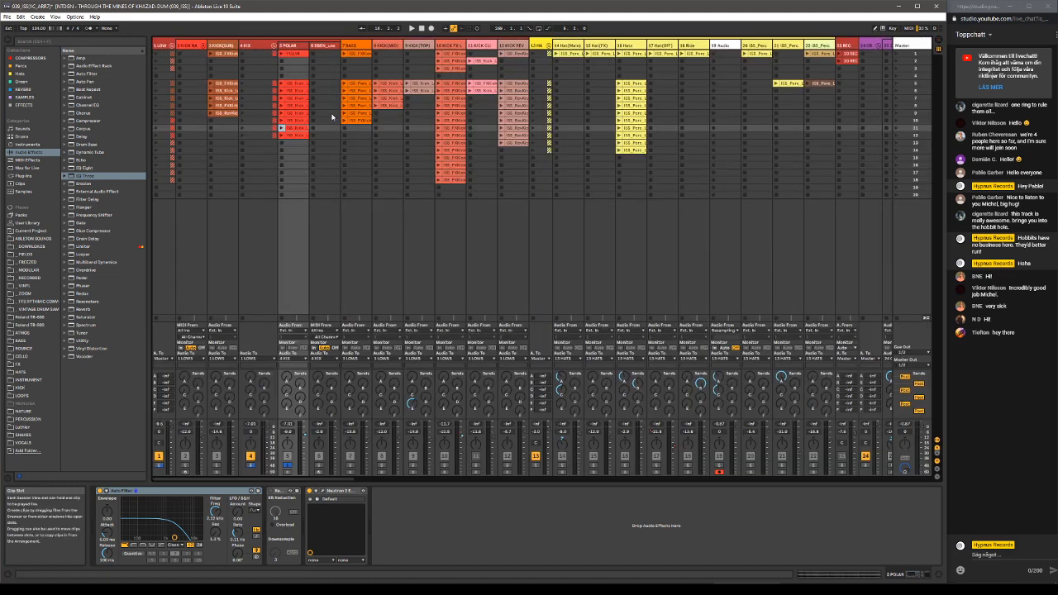
{"action": "scroll", "coordinate": [332, 117], "scroll_direction": "right", "scroll_amount": 4}
{"action": "scroll", "coordinate": [332, 116], "scroll_direction": "right", "scroll_amount": 12}
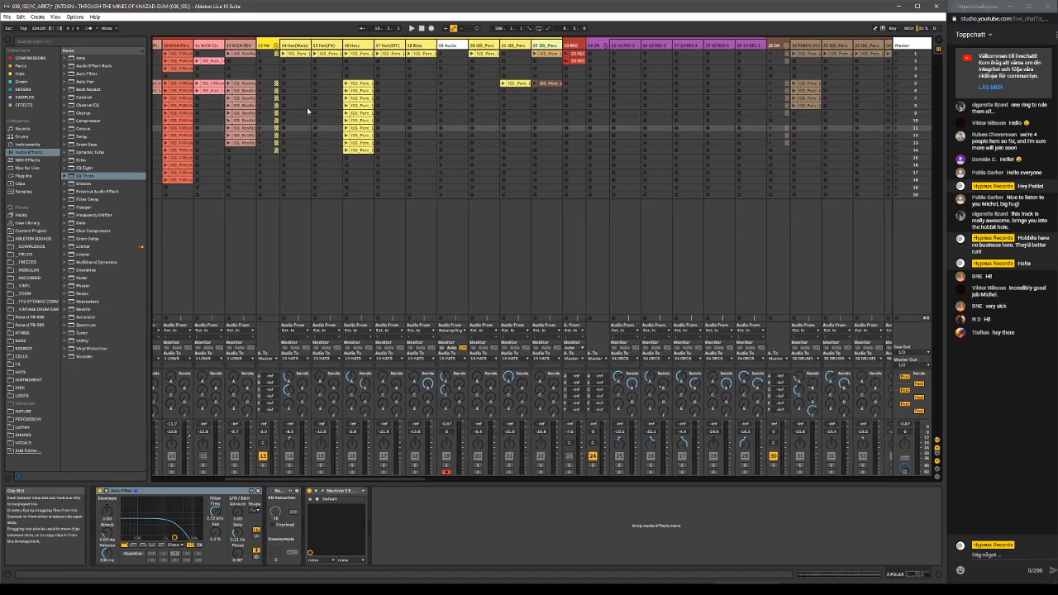
{"action": "scroll", "coordinate": [606, 105], "scroll_direction": "right", "scroll_amount": 9}
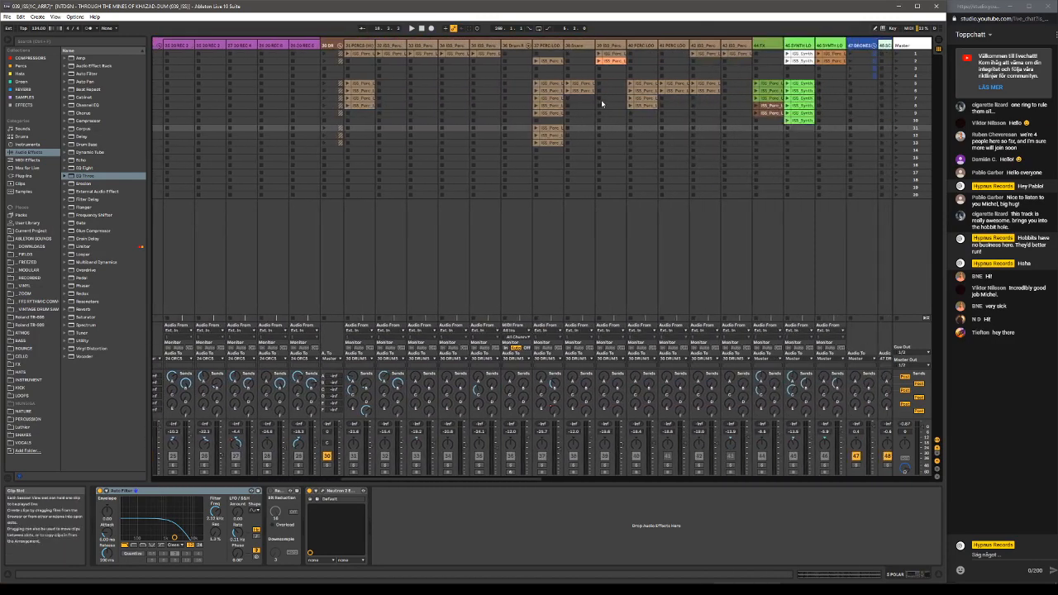
{"action": "scroll", "coordinate": [588, 93], "scroll_direction": "right", "scroll_amount": 7}
{"action": "scroll", "coordinate": [588, 93], "scroll_direction": "left", "scroll_amount": 15}
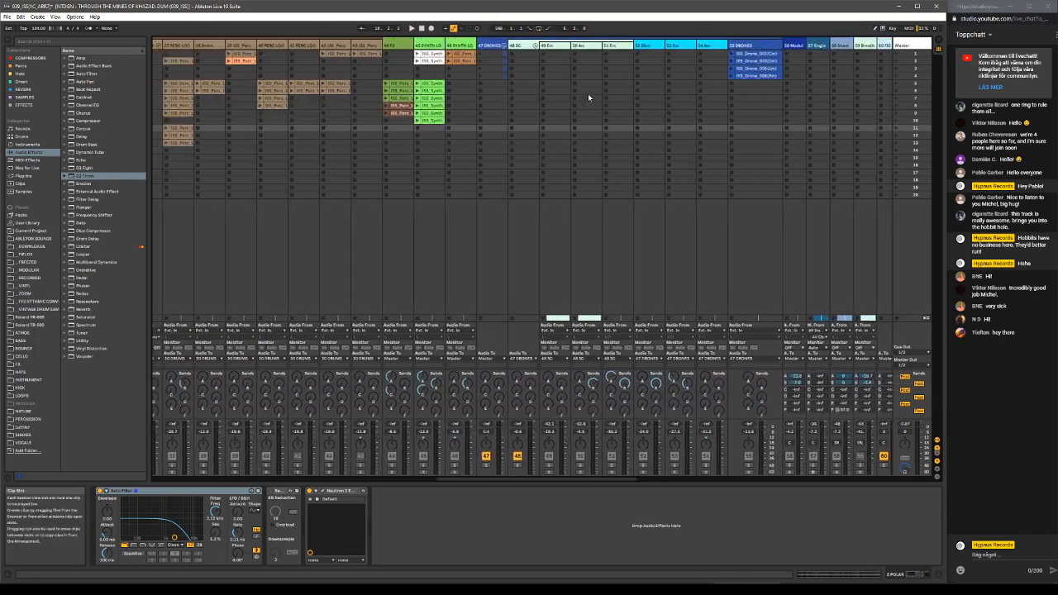
{"action": "scroll", "coordinate": [578, 103], "scroll_direction": "left", "scroll_amount": 16}
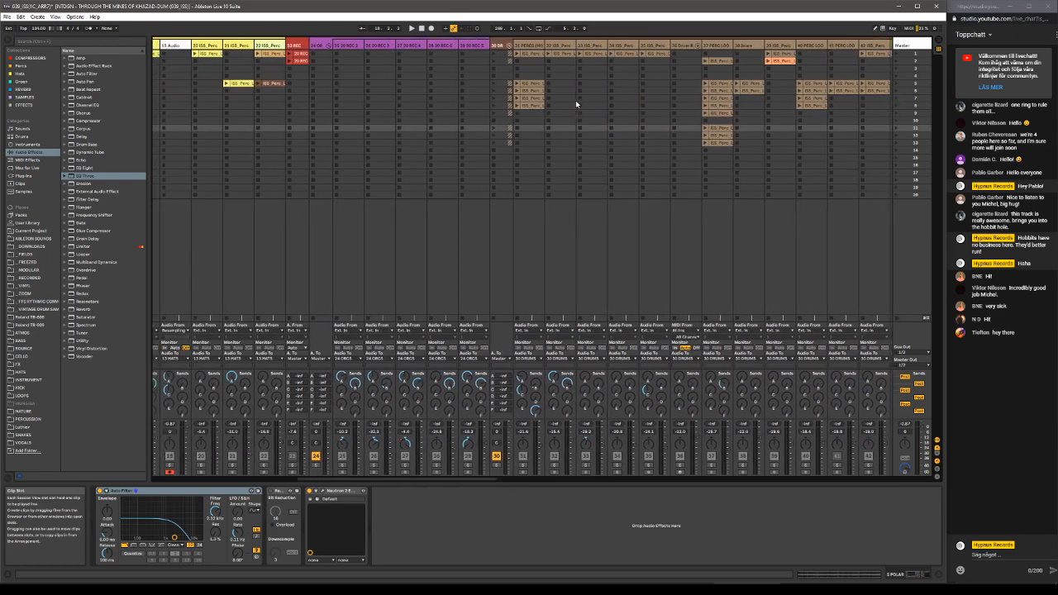
{"action": "scroll", "coordinate": [576, 104], "scroll_direction": "left", "scroll_amount": 11}
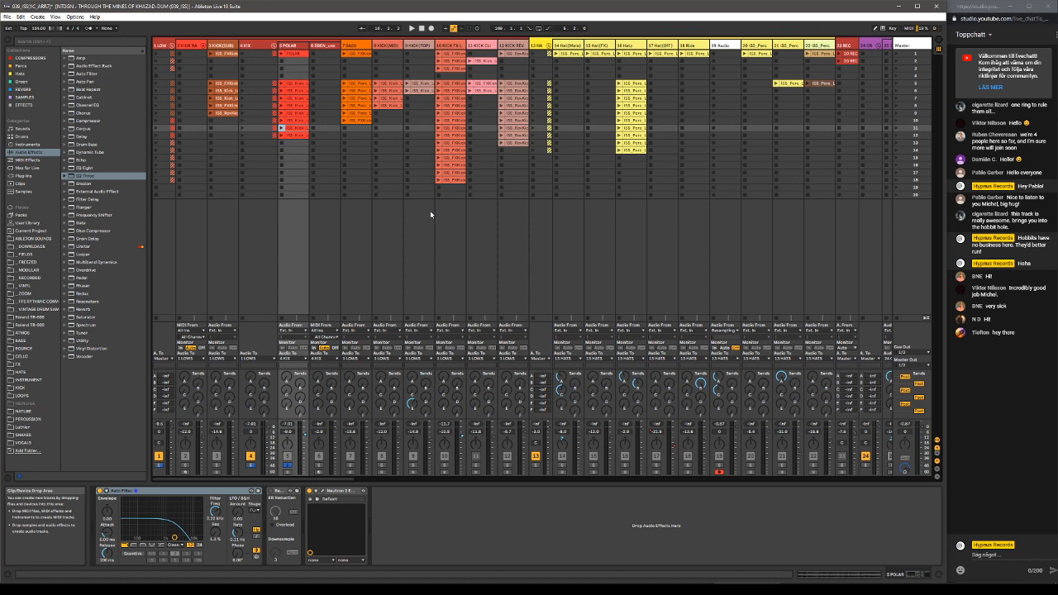
In the Arrangement view, select the Modular Drone track's intro up to the KICK marker and fit the whole arrangement to the window width.
{"action": "key", "text": "Tab"}
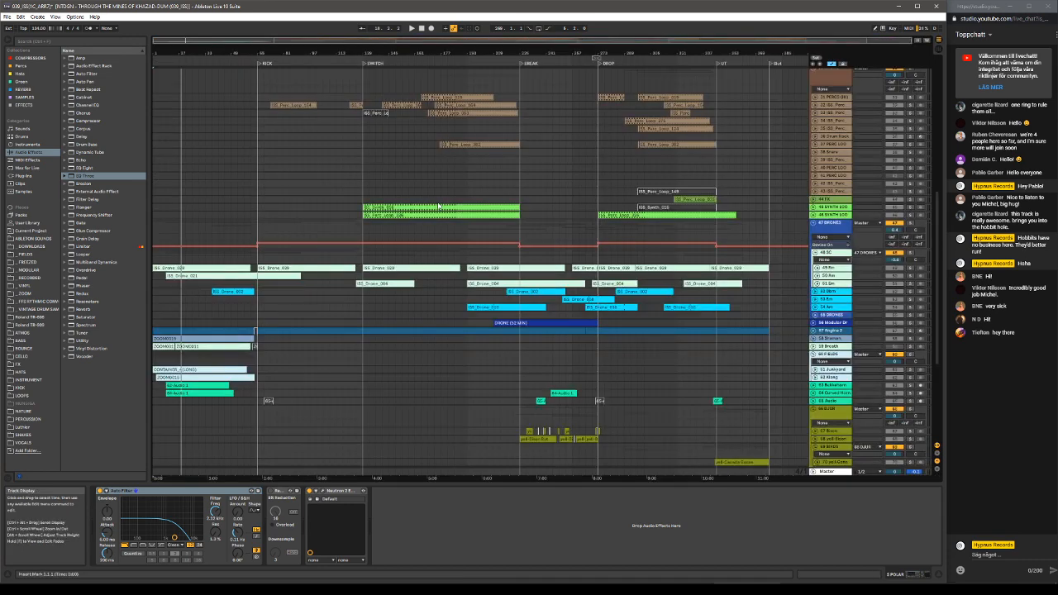
{"action": "scroll", "coordinate": [452, 200], "scroll_direction": "down", "scroll_amount": 2}
{"action": "scroll", "coordinate": [452, 200], "scroll_direction": "down", "scroll_amount": 5}
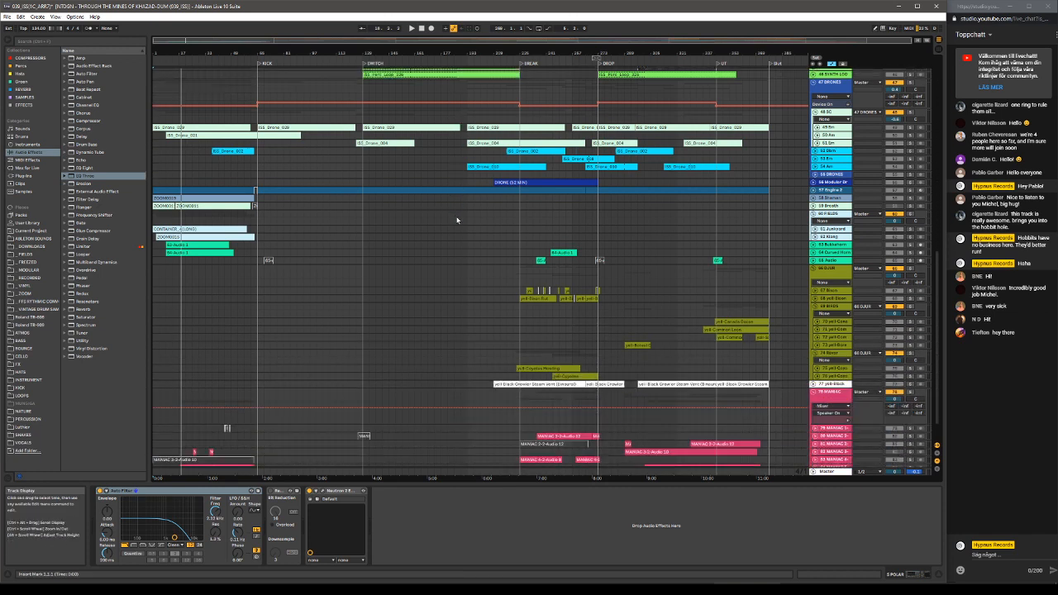
{"action": "scroll", "coordinate": [455, 233], "scroll_direction": "down", "scroll_amount": 2}
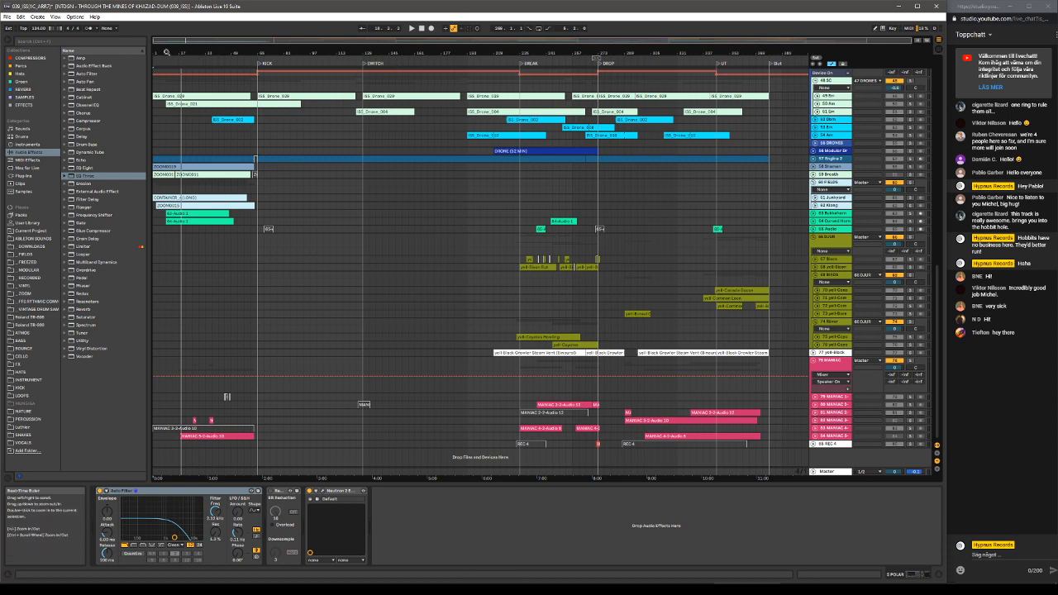
{"action": "left_click_drag", "start_coordinate": [170, 55], "coordinate": [170, 106]}
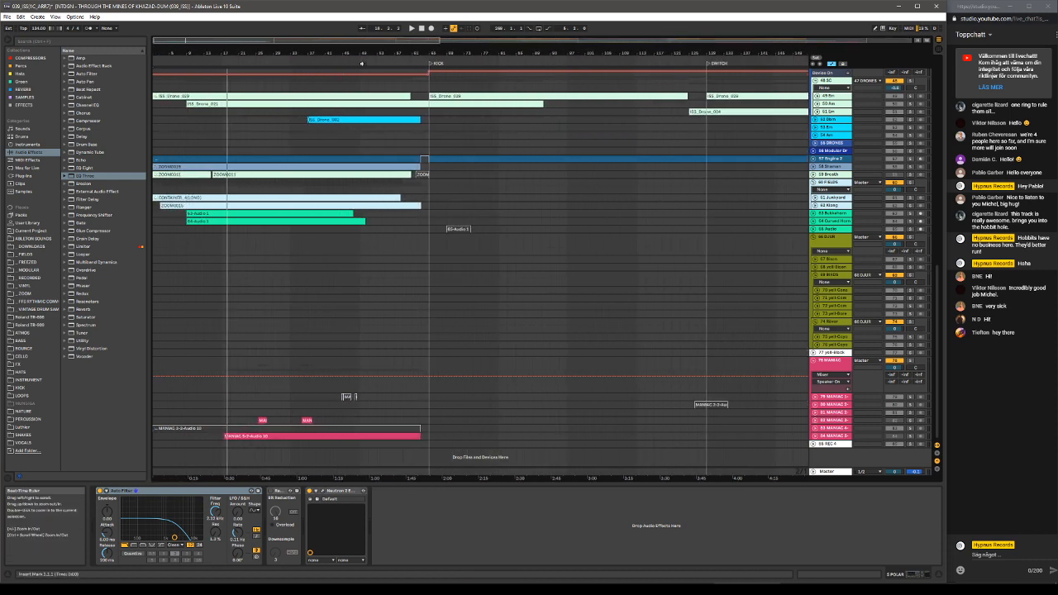
{"action": "left_click_drag", "start_coordinate": [428, 151], "coordinate": [150, 150]}
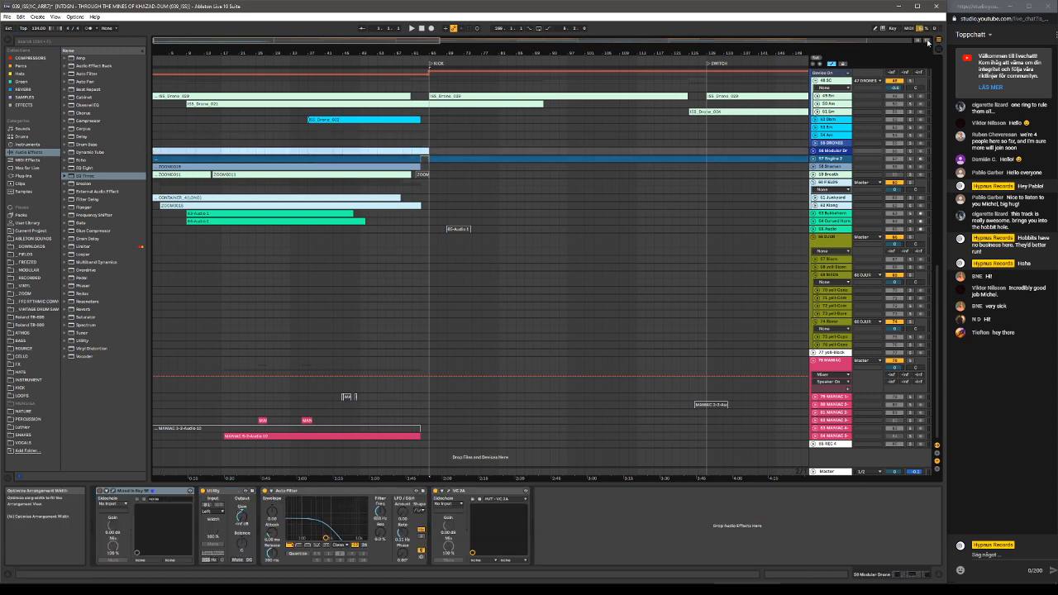
{"action": "left_click", "coordinate": [927, 40]}
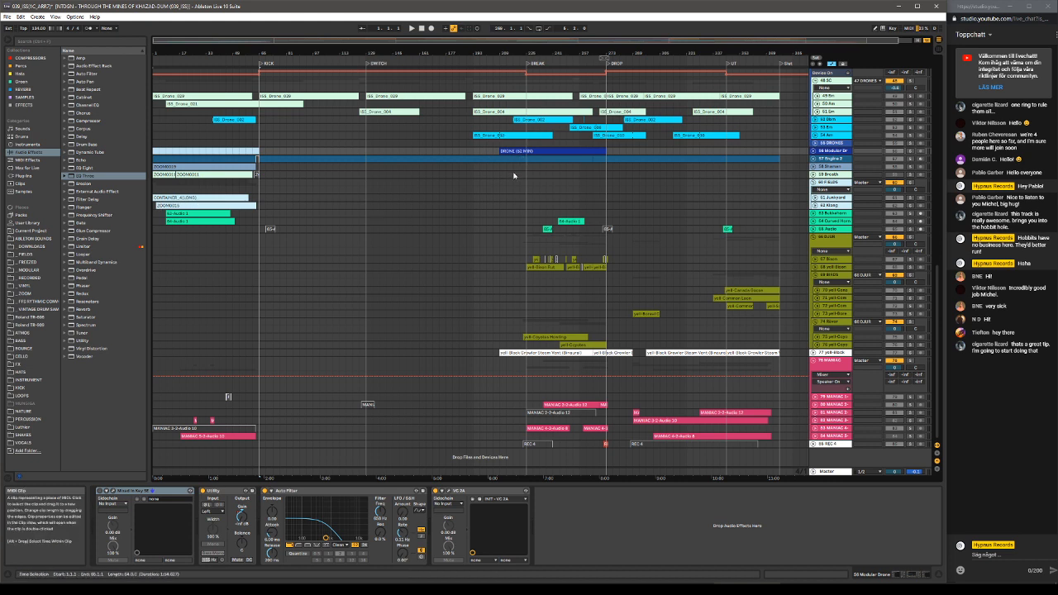
Examine the arrangement's drone, DRUMS, HATS and kick groups, comparing how their clips are laid out between the section markers.
{"action": "scroll", "coordinate": [521, 231], "scroll_direction": "up", "scroll_amount": 4}
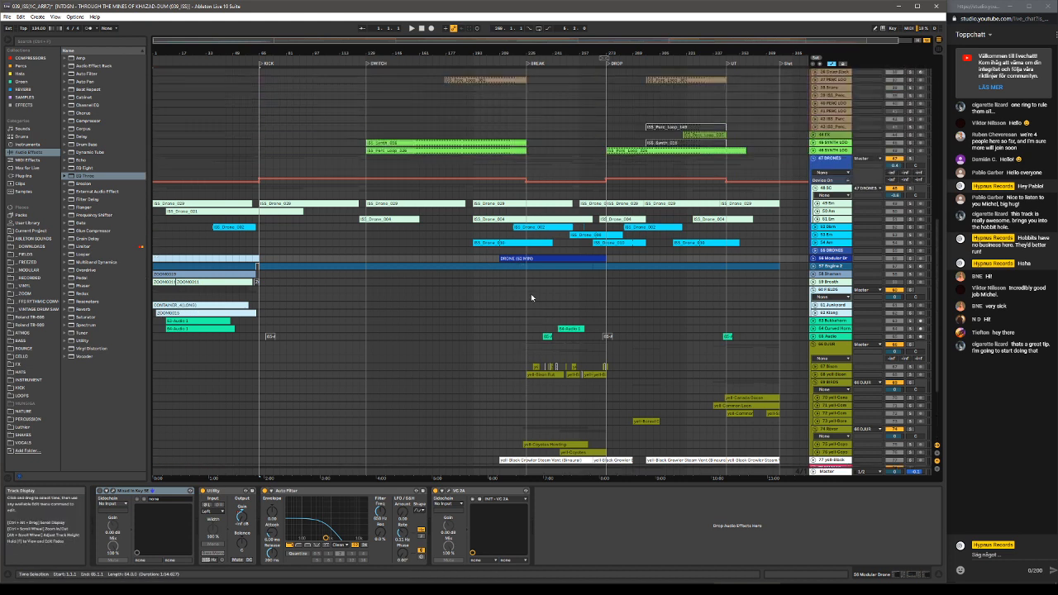
{"action": "scroll", "coordinate": [531, 294], "scroll_direction": "up", "scroll_amount": 5}
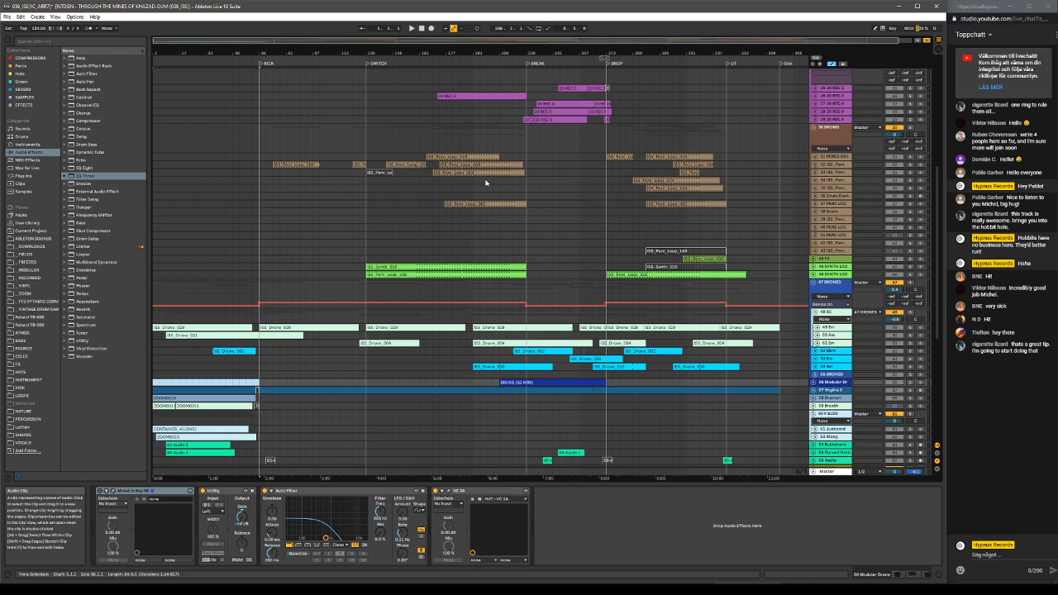
{"action": "scroll", "coordinate": [496, 178], "scroll_direction": "up", "scroll_amount": 5}
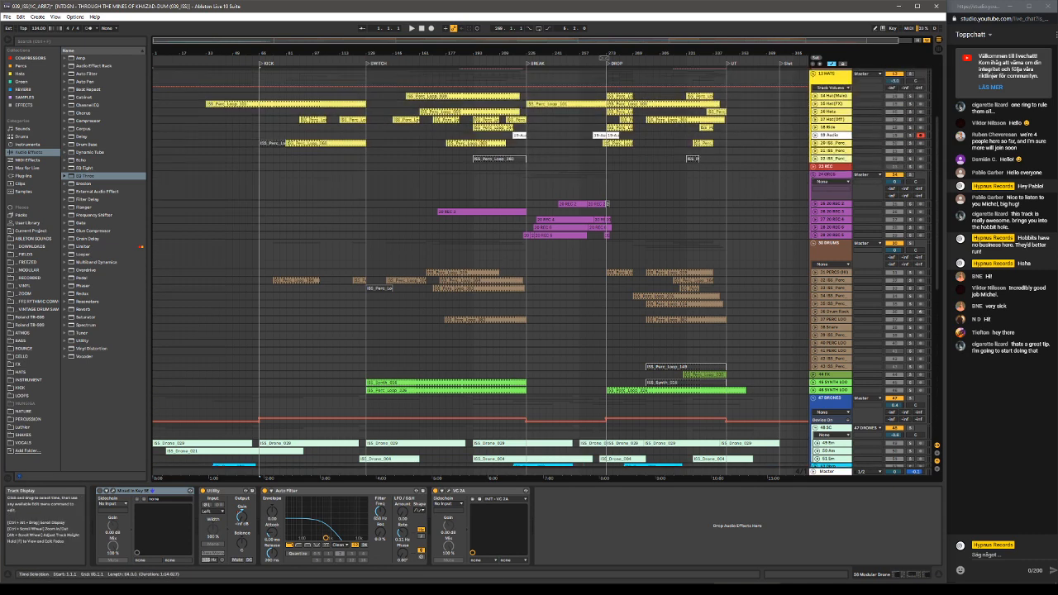
{"action": "scroll", "coordinate": [462, 126], "scroll_direction": "up", "scroll_amount": 5}
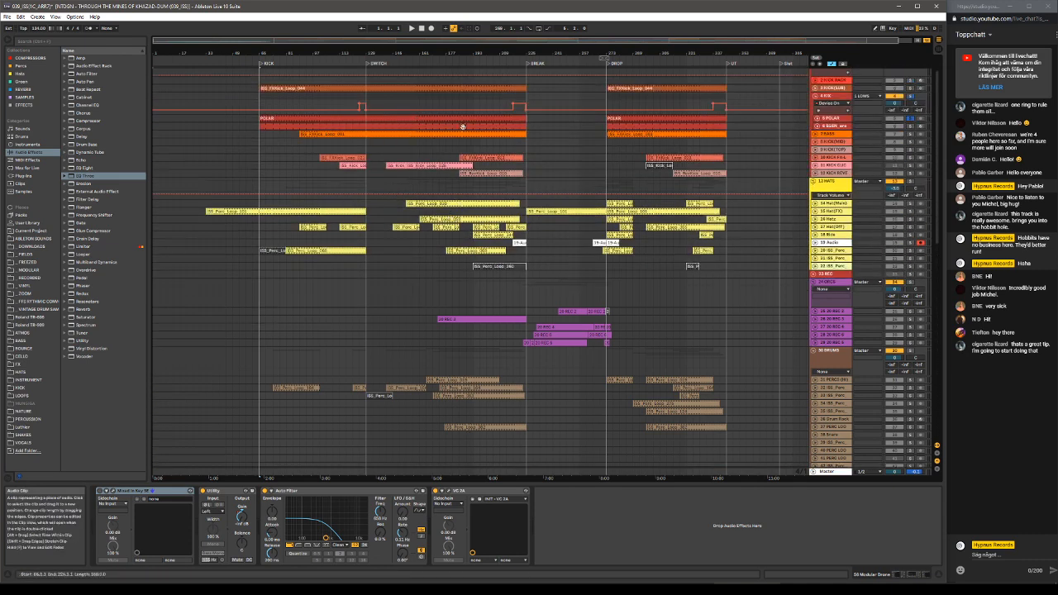
{"action": "scroll", "coordinate": [397, 132], "scroll_direction": "up", "scroll_amount": 1}
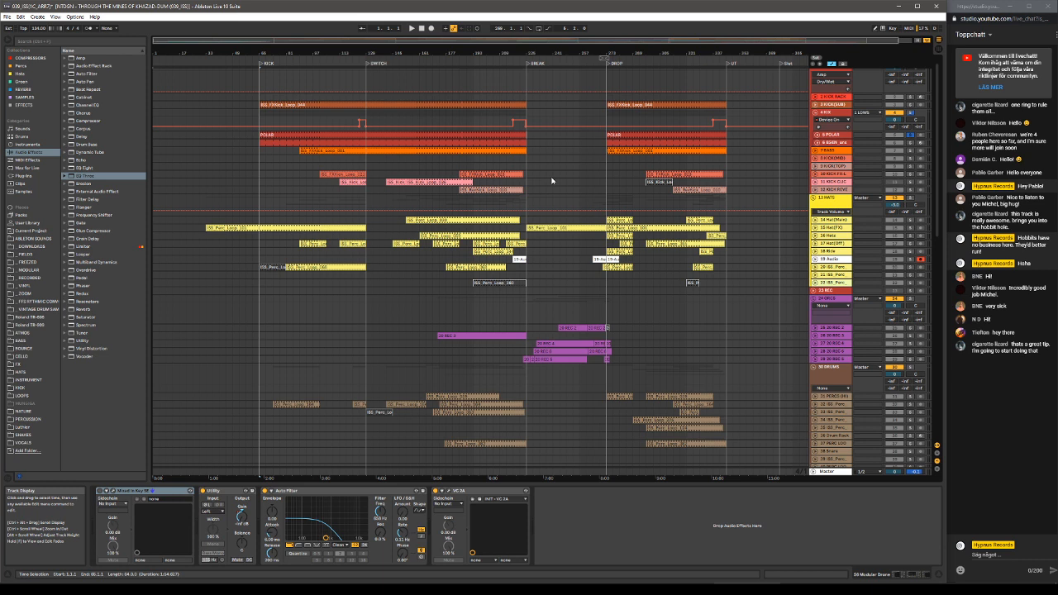
{"action": "scroll", "coordinate": [551, 179], "scroll_direction": "down", "scroll_amount": 4}
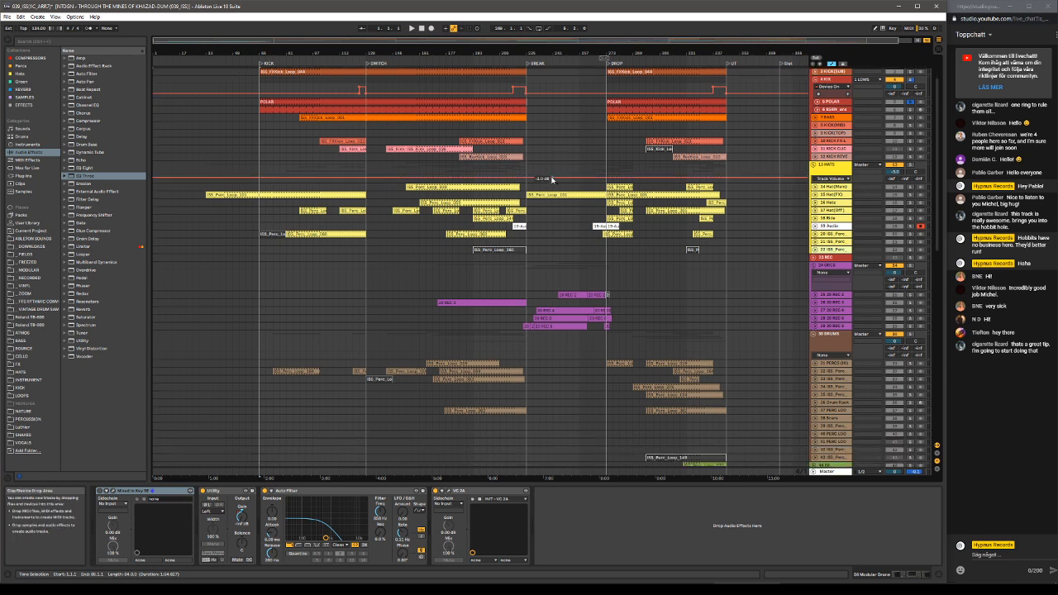
{"action": "scroll", "coordinate": [552, 176], "scroll_direction": "up", "scroll_amount": 5}
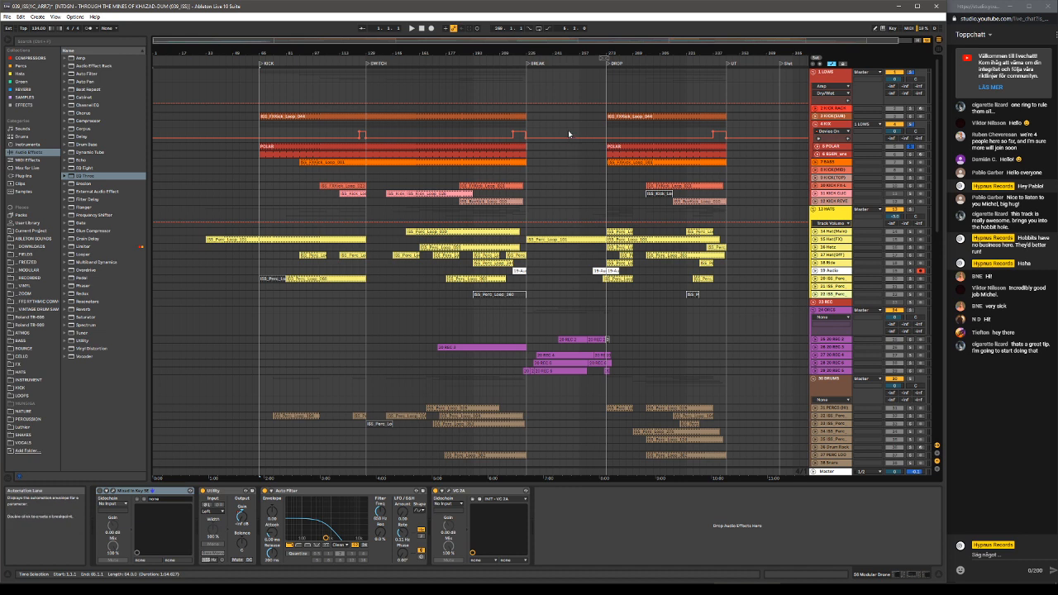
{"action": "scroll", "coordinate": [570, 153], "scroll_direction": "down", "scroll_amount": 1}
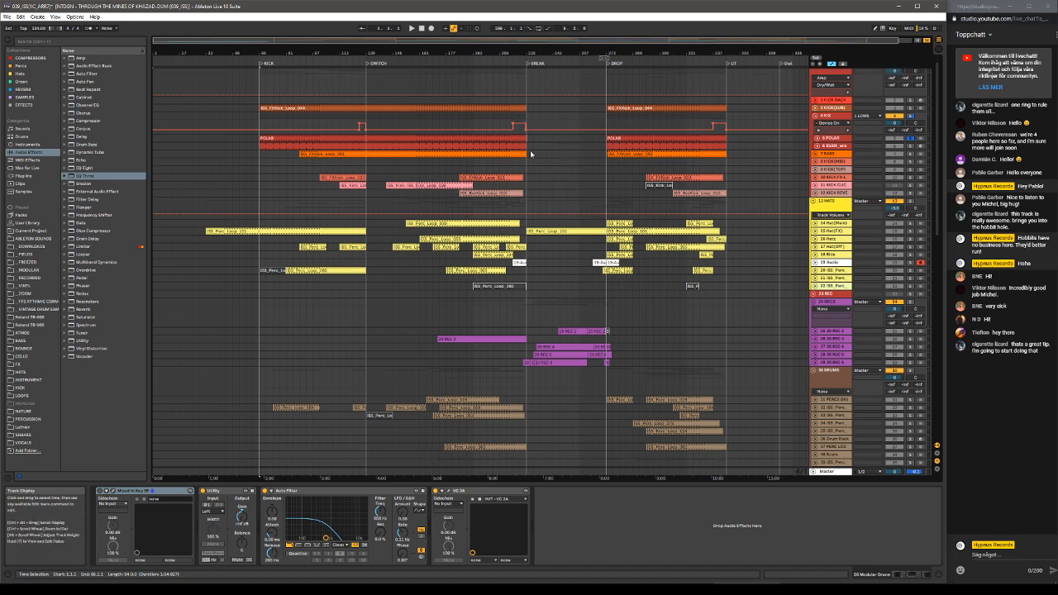
{"action": "scroll", "coordinate": [560, 201], "scroll_direction": "down", "scroll_amount": 5}
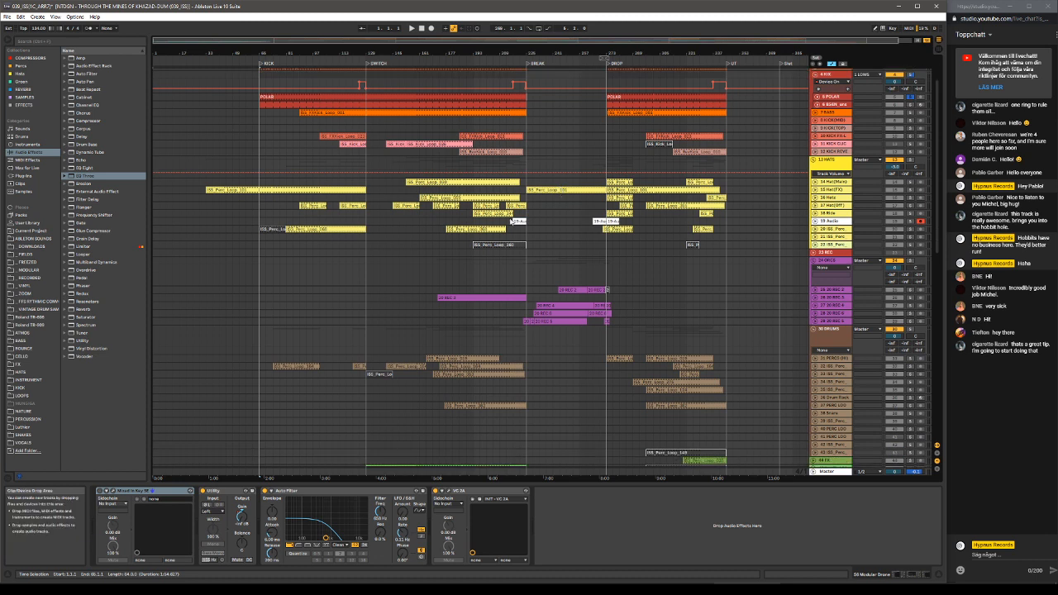
{"action": "scroll", "coordinate": [612, 221], "scroll_direction": "down", "scroll_amount": 1}
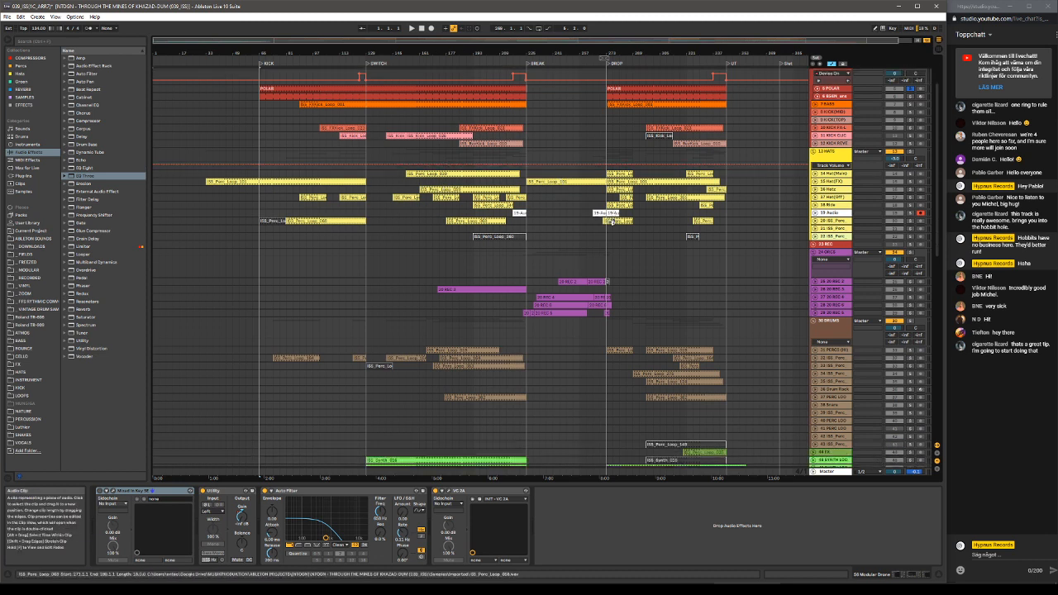
Place the insert marker between BREAK and DROP on percussion track 20 and look through the drone, field and MANIAC tracks below.
{"action": "left_click", "coordinate": [551, 222]}
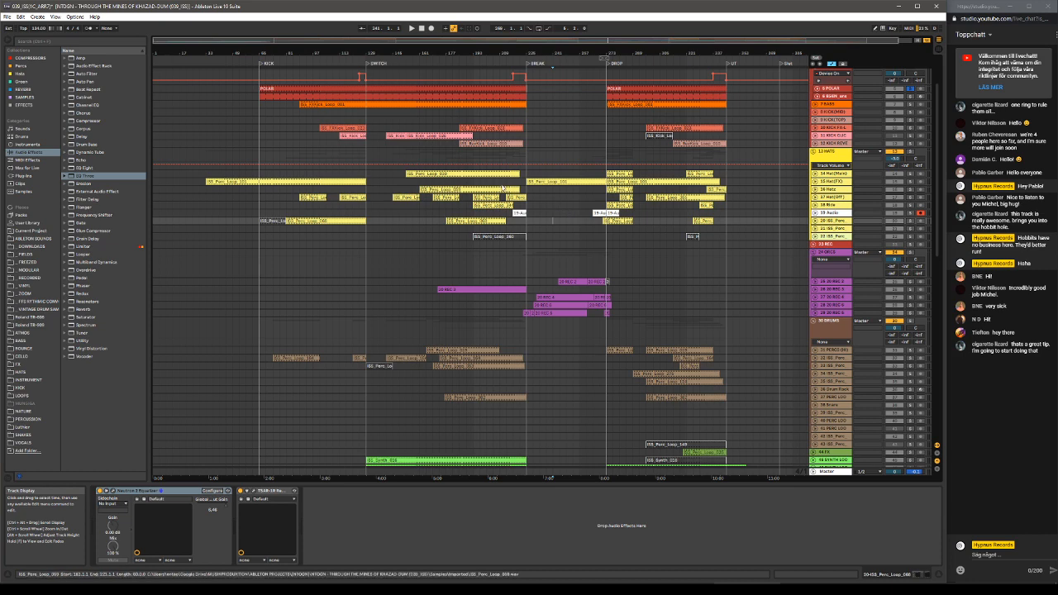
{"action": "scroll", "coordinate": [570, 211], "scroll_direction": "down", "scroll_amount": 5}
{"action": "scroll", "coordinate": [759, 176], "scroll_direction": "down", "scroll_amount": 15}
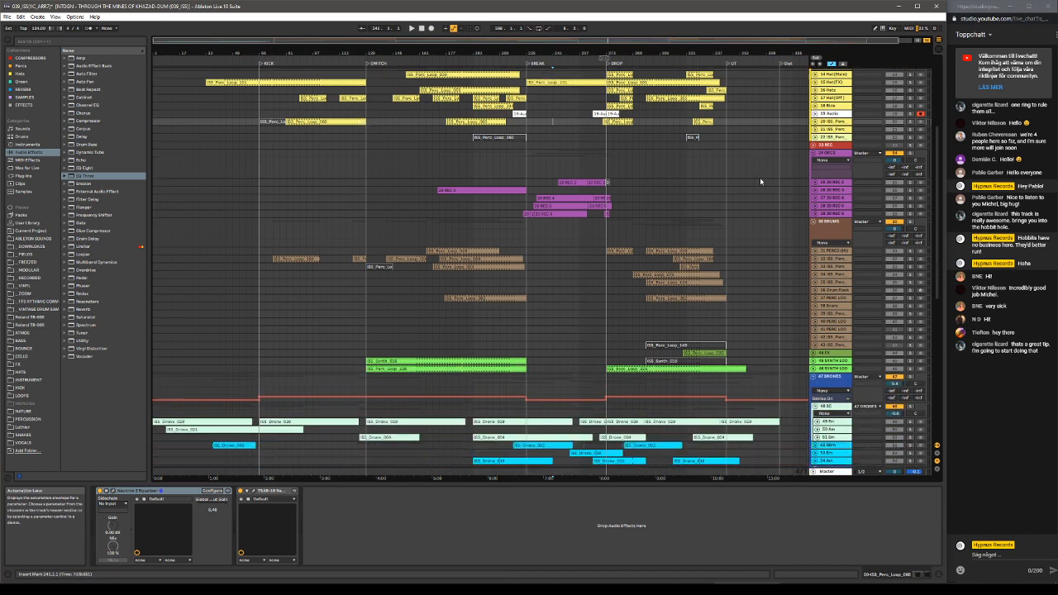
{"action": "scroll", "coordinate": [770, 188], "scroll_direction": "down", "scroll_amount": 4}
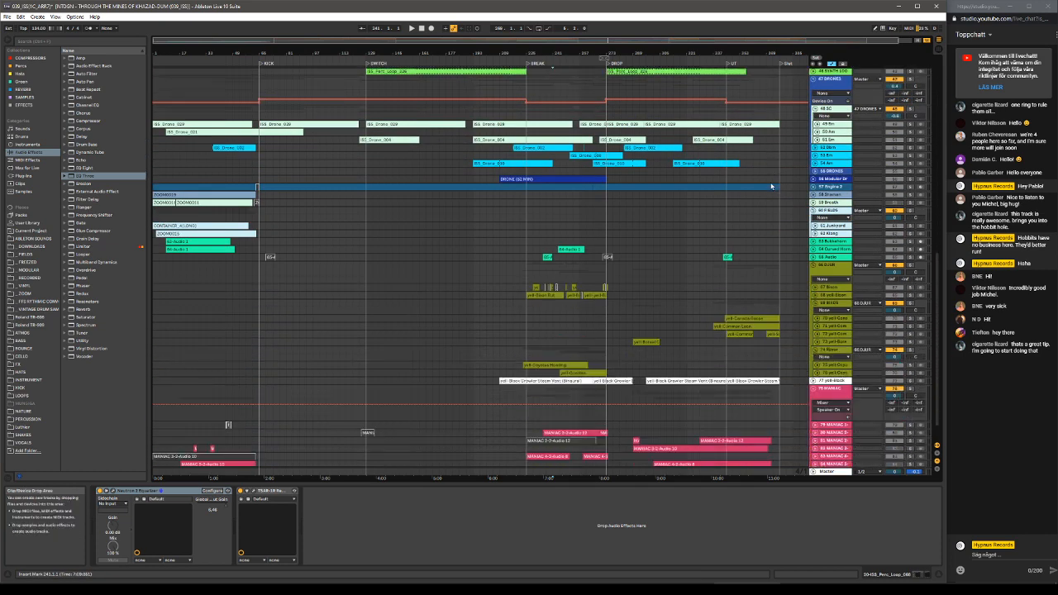
{"action": "scroll", "coordinate": [774, 201], "scroll_direction": "up", "scroll_amount": 3}
{"action": "scroll", "coordinate": [773, 201], "scroll_direction": "up", "scroll_amount": 3}
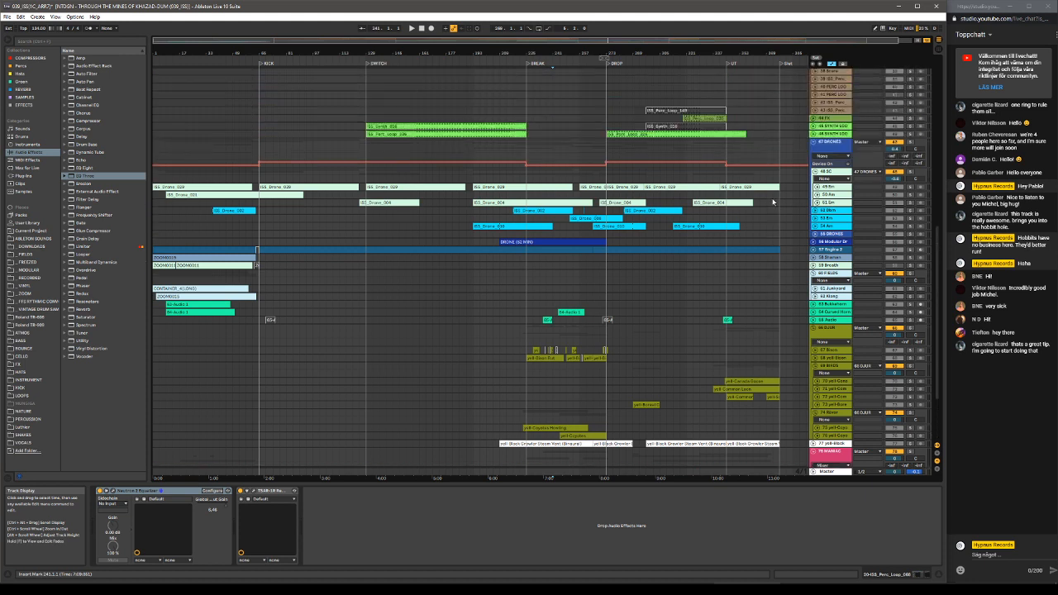
{"action": "scroll", "coordinate": [773, 205], "scroll_direction": "down", "scroll_amount": 7}
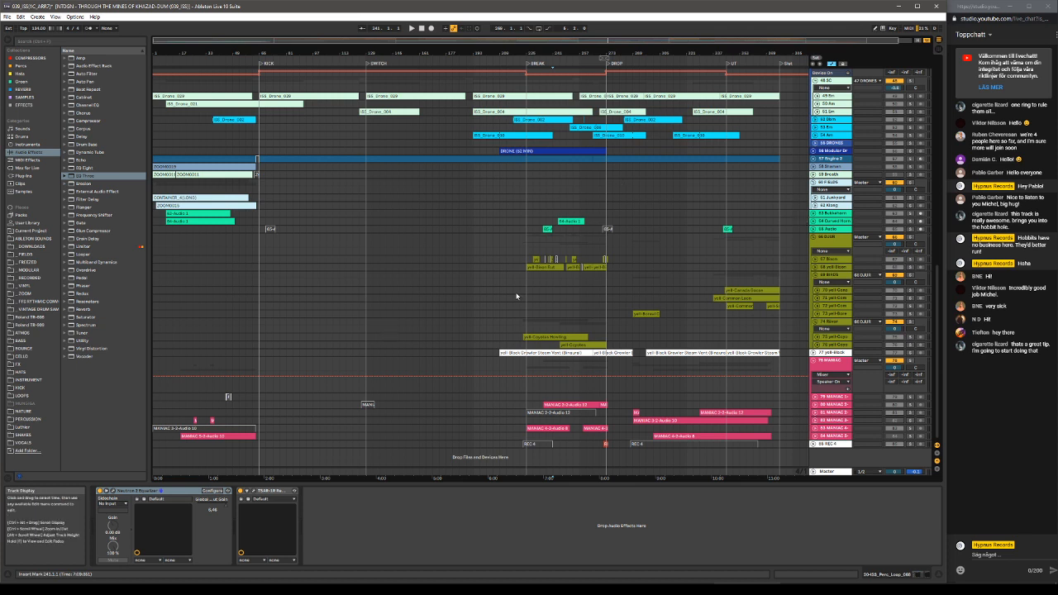
{"action": "scroll", "coordinate": [459, 257], "scroll_direction": "up", "scroll_amount": 2}
{"action": "scroll", "coordinate": [458, 258], "scroll_direction": "down", "scroll_amount": 2}
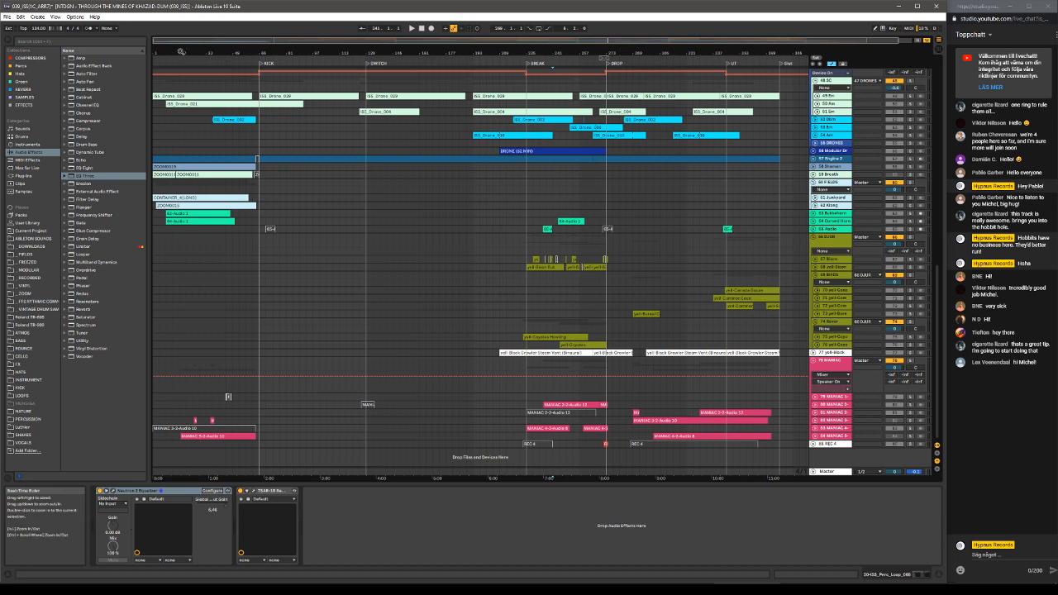
Loop the 64-bar intro up to the KICK marker, using a time selection on the 65 Audio track.
{"action": "left_click_drag", "start_coordinate": [177, 53], "coordinate": [177, 114]}
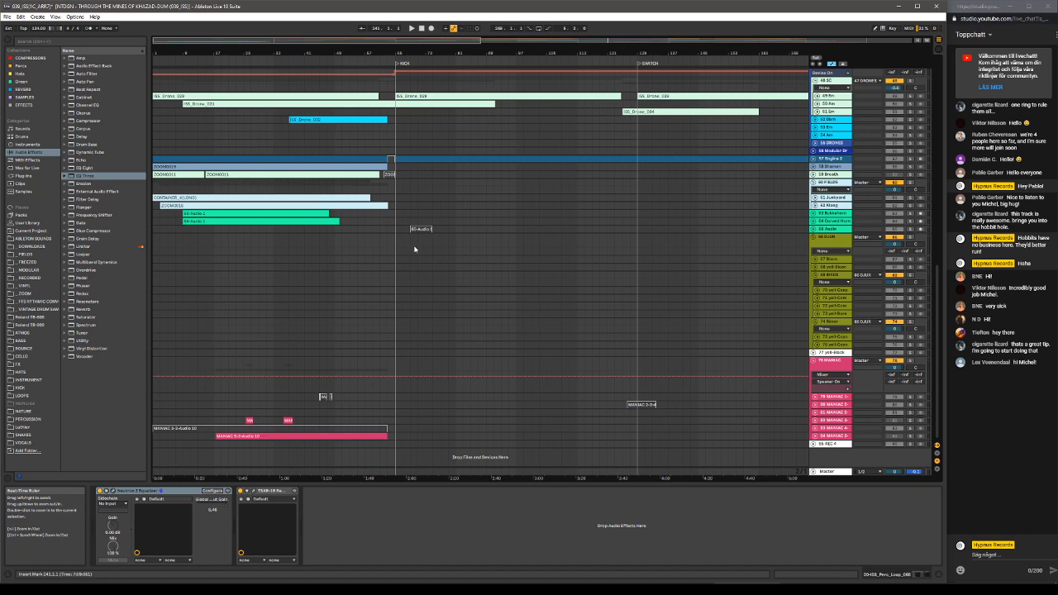
{"action": "left_click_drag", "start_coordinate": [397, 229], "coordinate": [155, 235]}
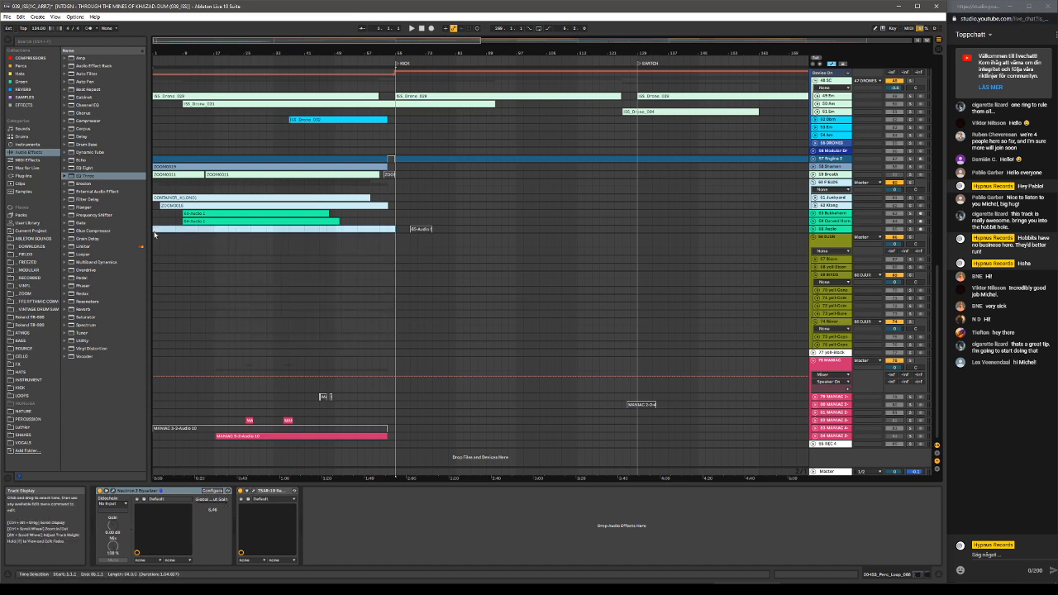
{"action": "key", "text": "ctrl+l"}
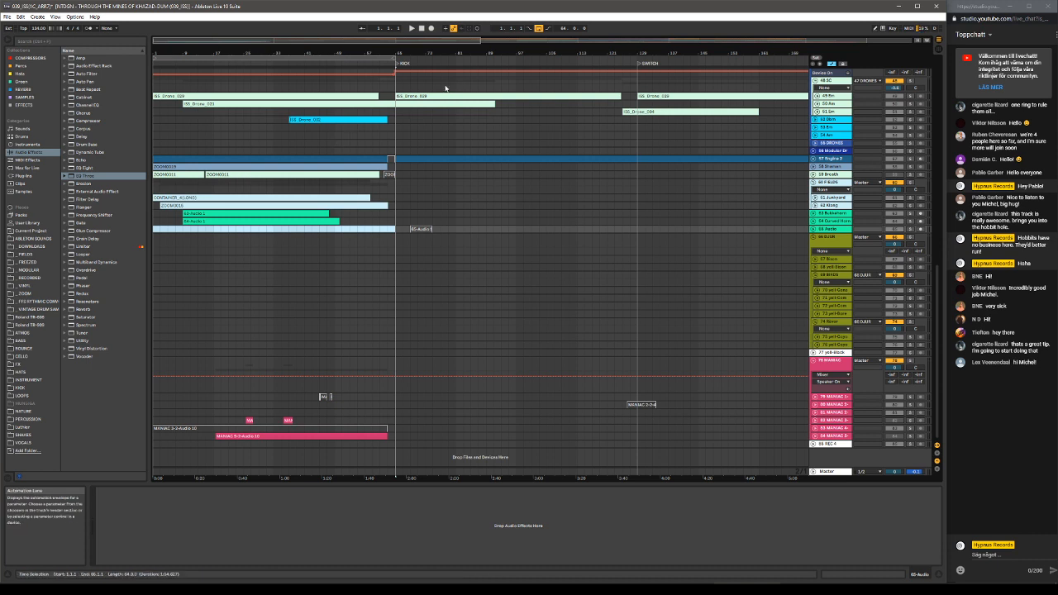
{"action": "scroll", "coordinate": [281, 124], "scroll_direction": "up", "scroll_amount": 3}
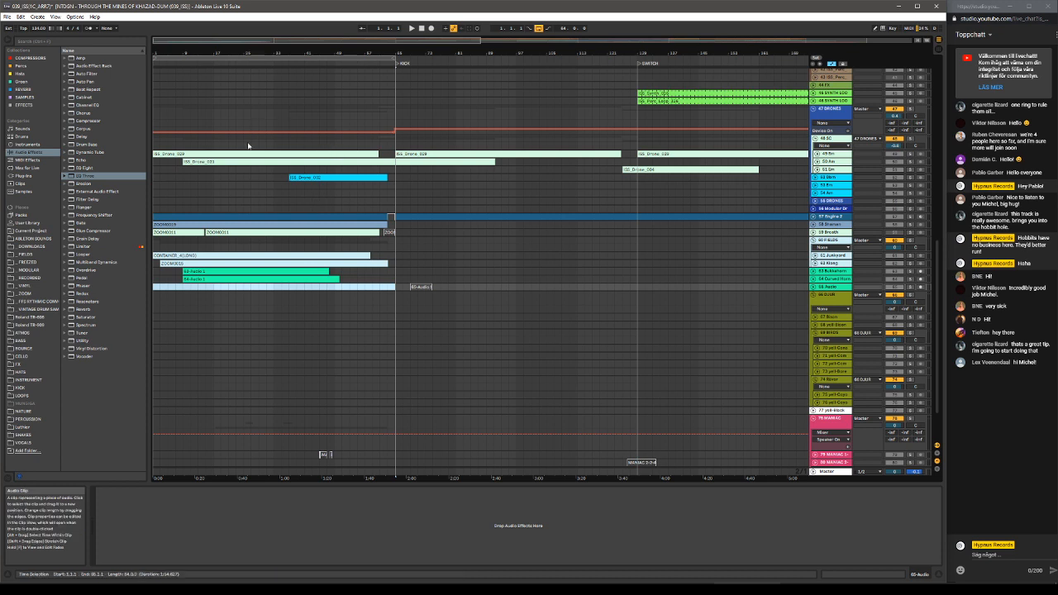
Play the intro from its loop start and look over the drone, field and MANIAC tracks in the arrangement.
{"action": "key", "text": "space"}
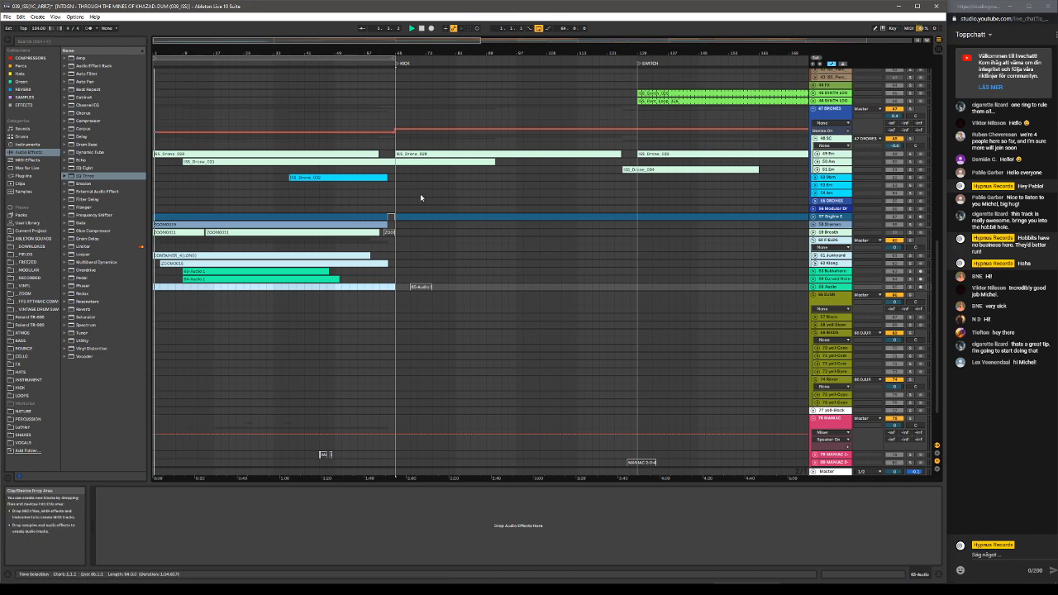
{"action": "key", "text": "Tab"}
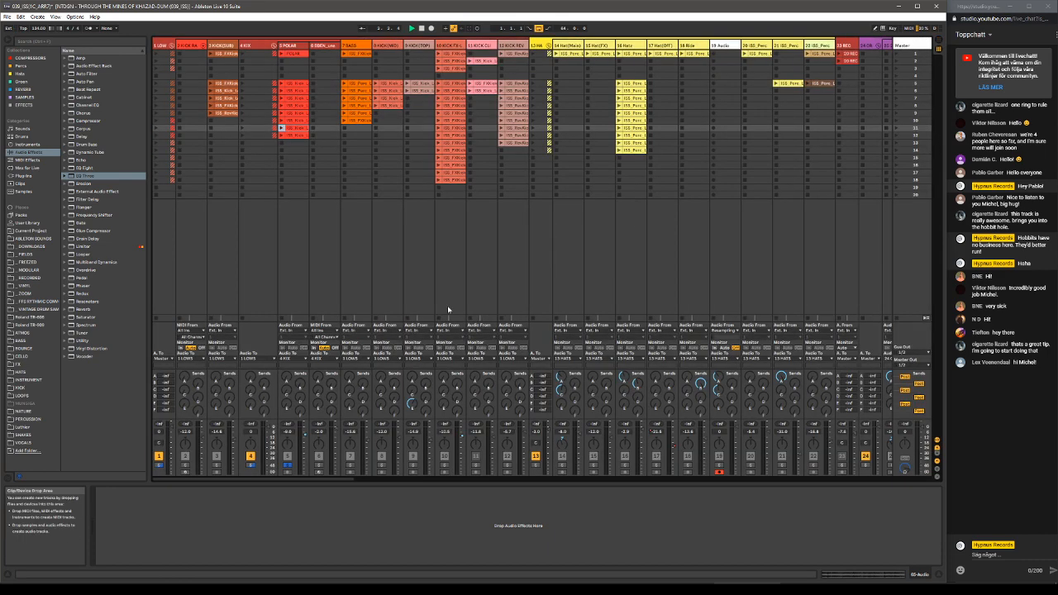
{"action": "key", "text": "Tab"}
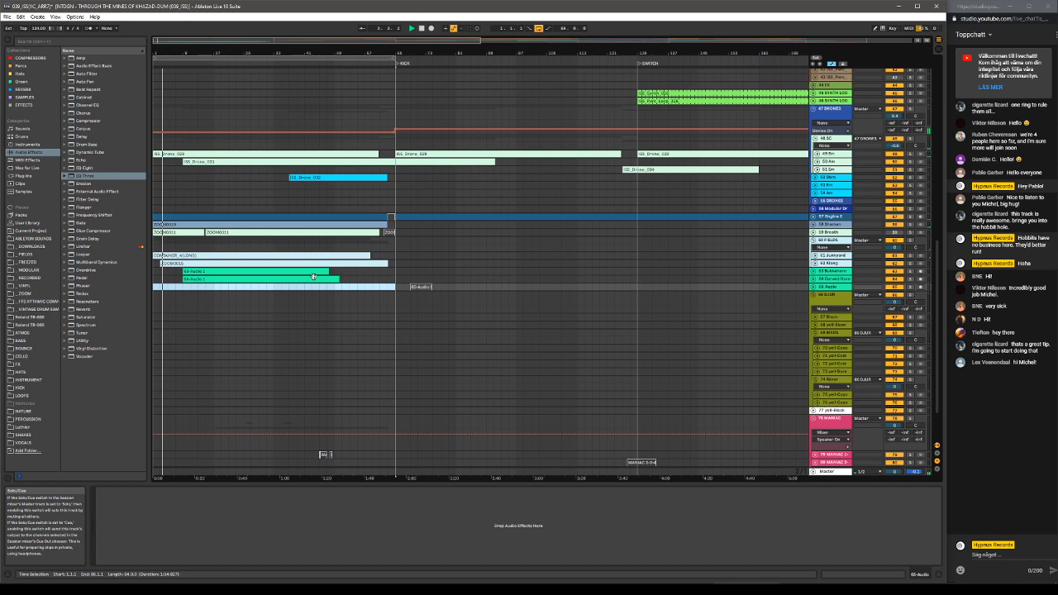
{"action": "left_click", "coordinate": [281, 357]}
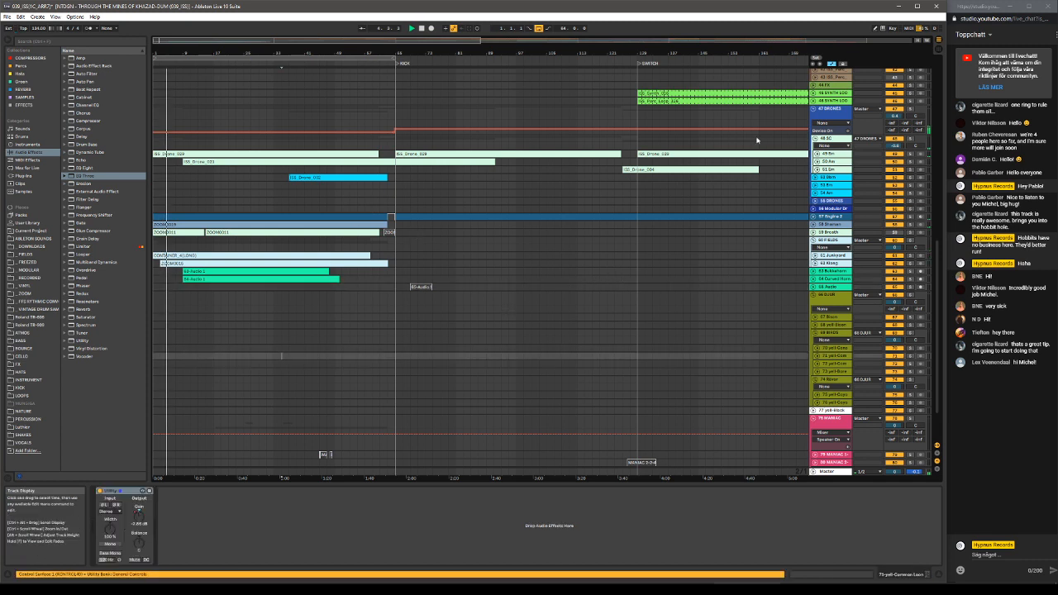
{"action": "scroll", "coordinate": [463, 265], "scroll_direction": "down", "scroll_amount": 3}
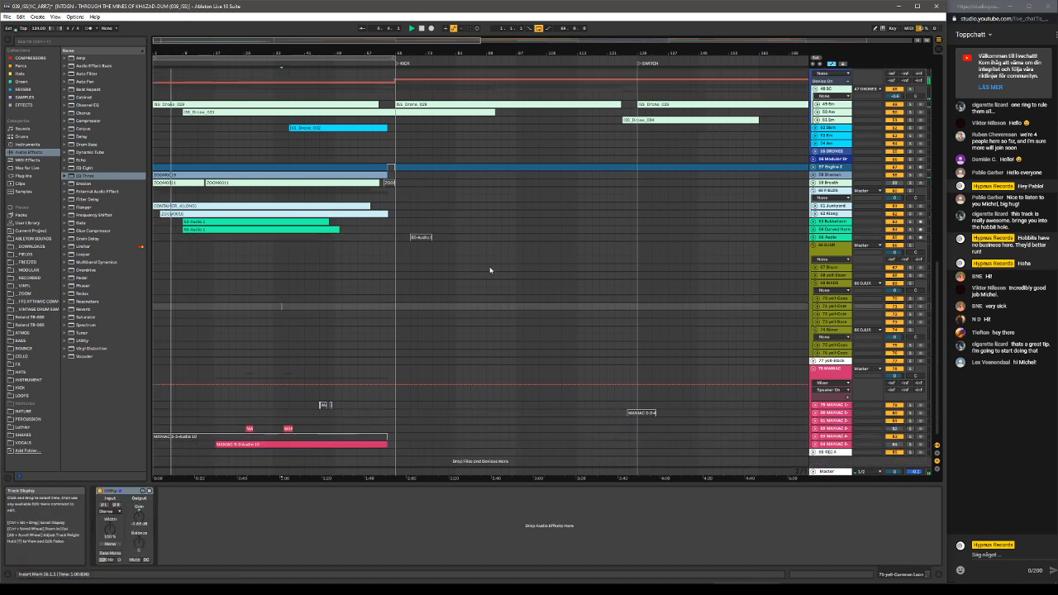
{"action": "scroll", "coordinate": [504, 272], "scroll_direction": "up", "scroll_amount": 3}
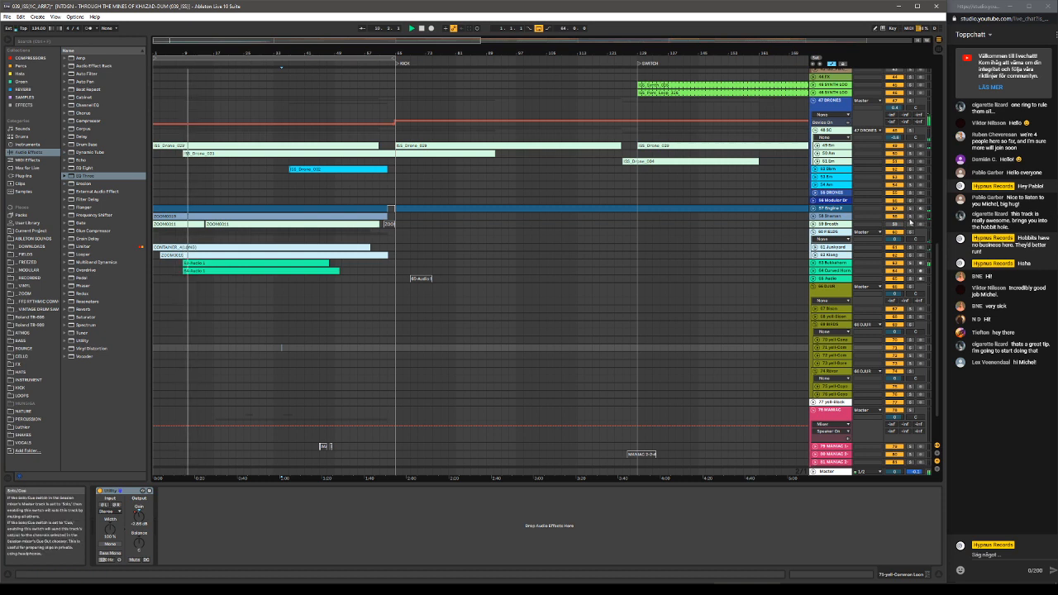
Solo the Shaman and Breath tracks in turn, viewing Shaman's Auto Filter and Breath's longer ZOOM0011 clip.
{"action": "left_click", "coordinate": [910, 219]}
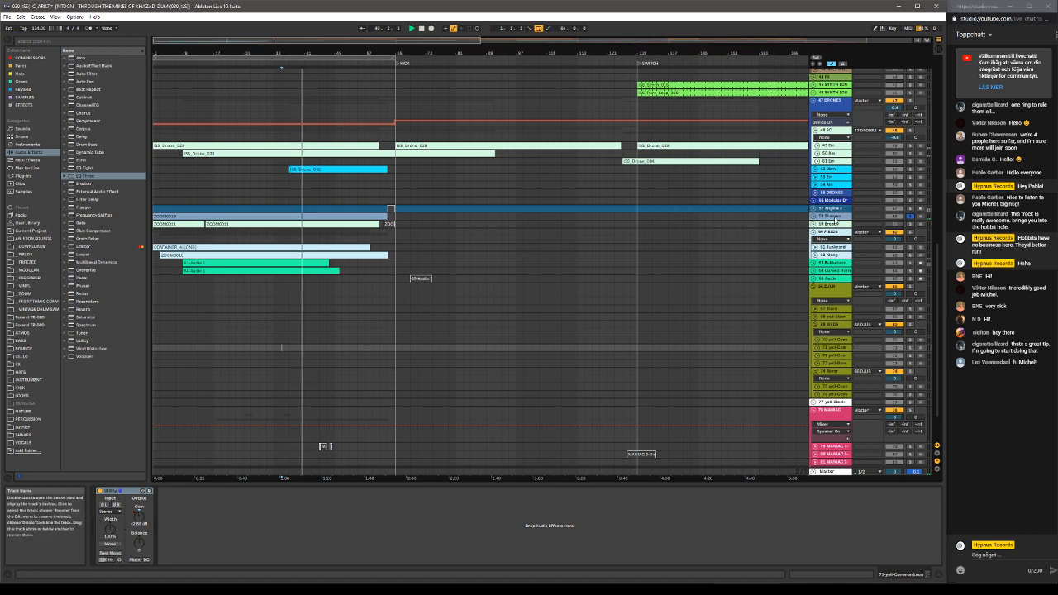
{"action": "left_click", "coordinate": [868, 219]}
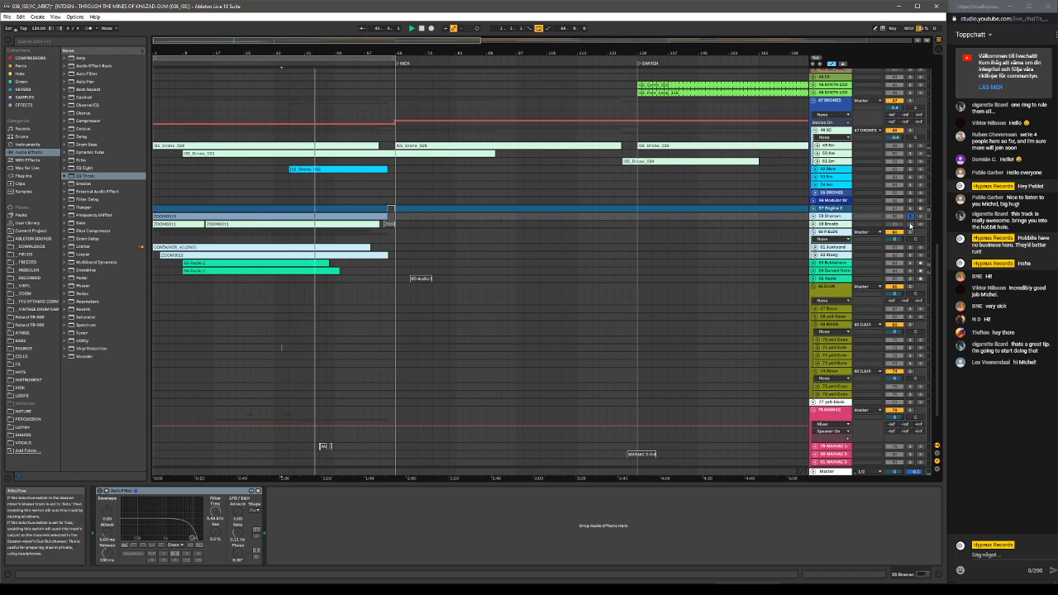
{"action": "left_click", "coordinate": [814, 224]}
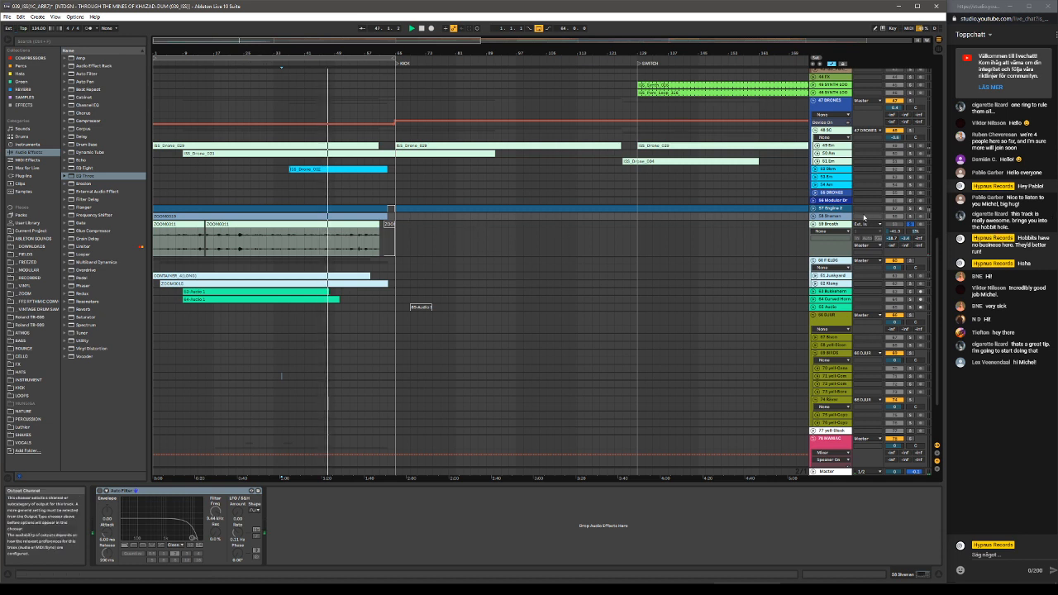
{"action": "left_click", "coordinate": [218, 63]}
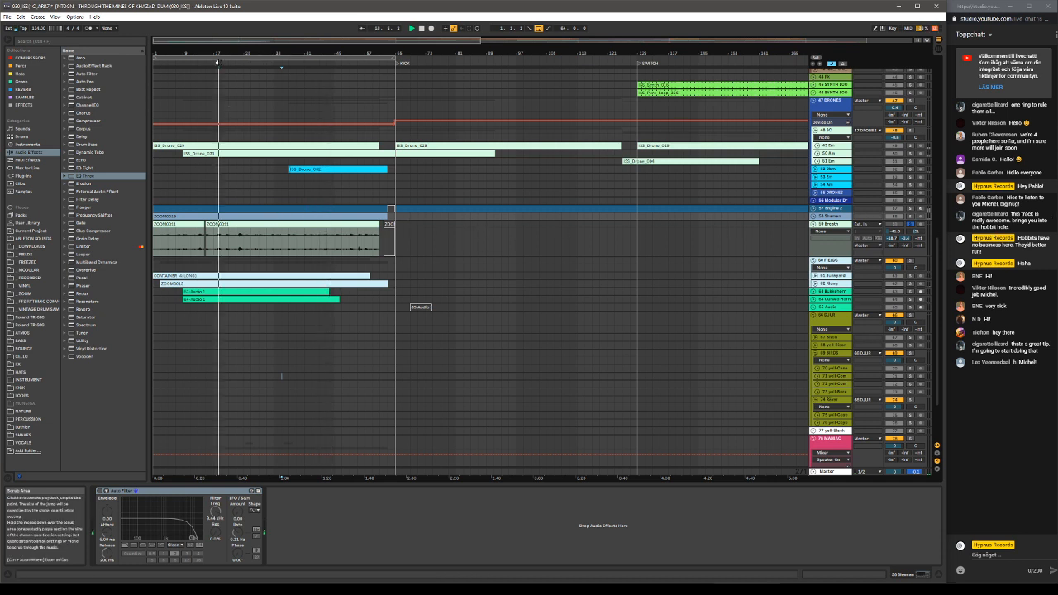
{"action": "left_click", "coordinate": [844, 226]}
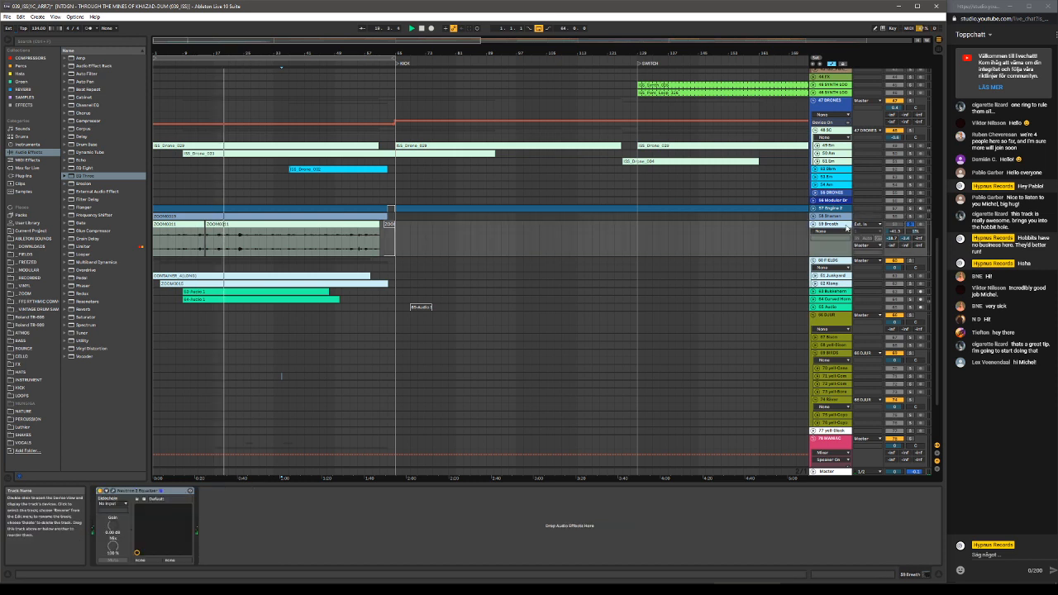
{"action": "left_click", "coordinate": [297, 224]}
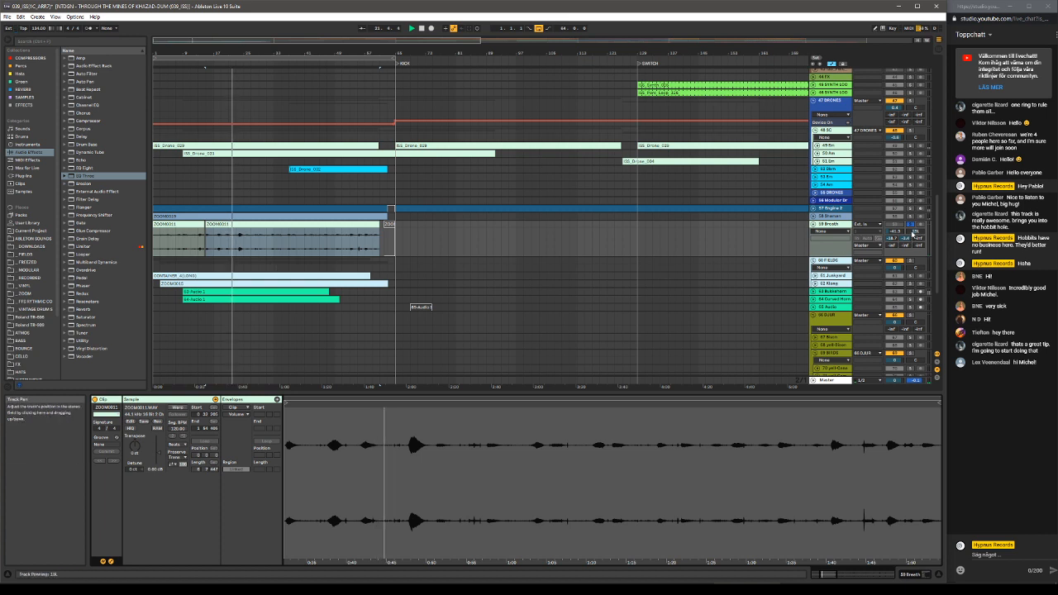
Inspect the Breath track's Neutron 3 Equalizer curve in its plug-in window and close the window again.
{"action": "left_click", "coordinate": [842, 227]}
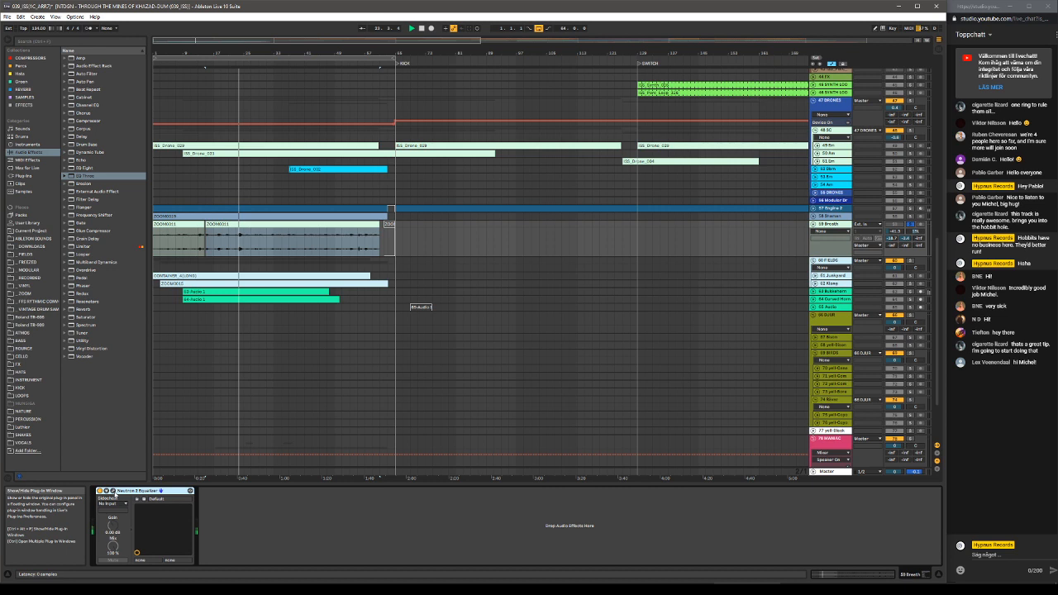
{"action": "left_click", "coordinate": [113, 491]}
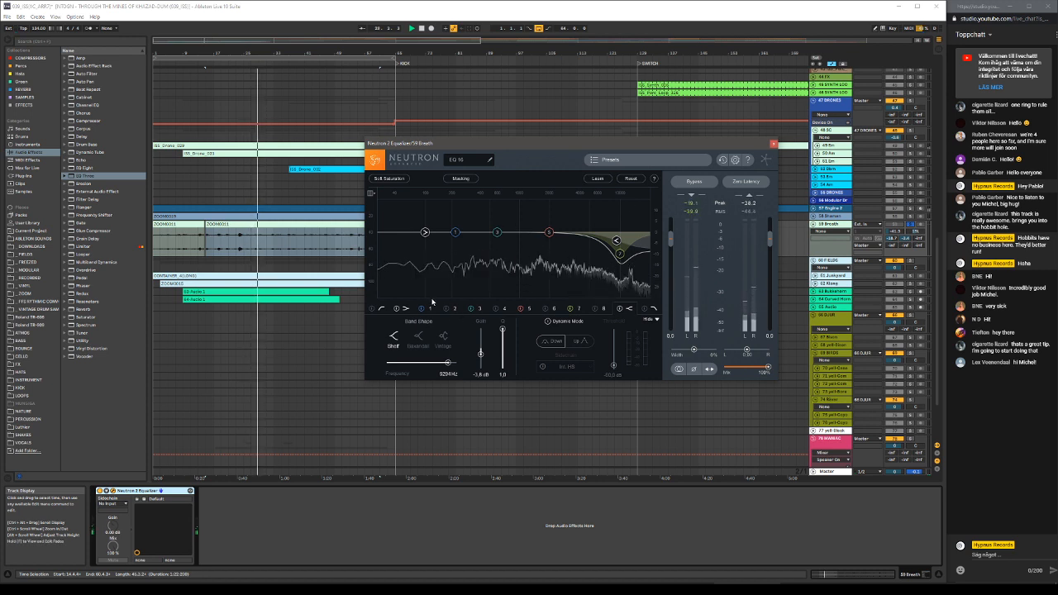
{"action": "left_click", "coordinate": [774, 144]}
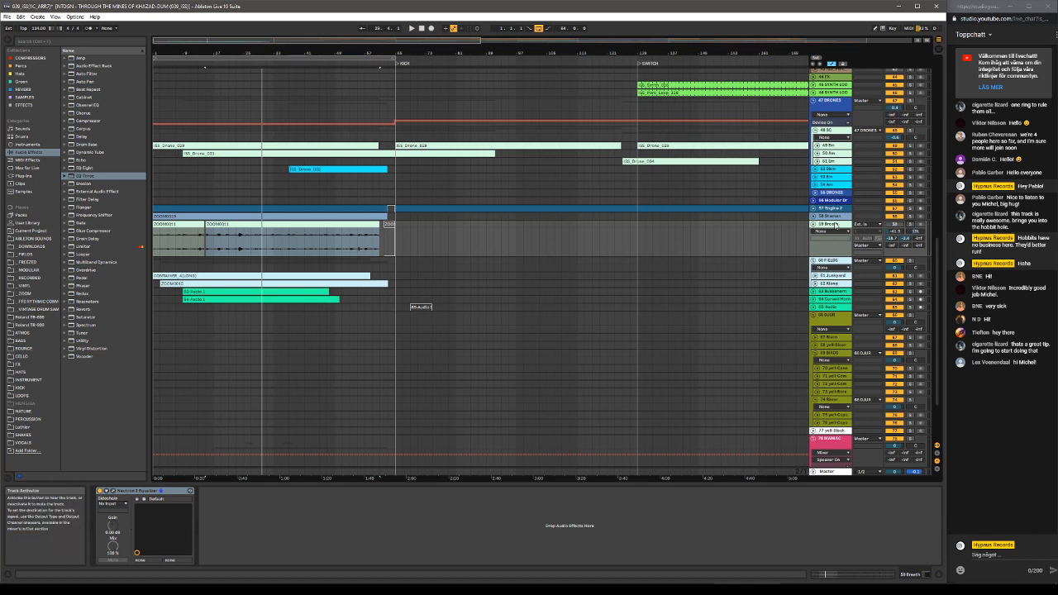
Toggle the Breath track's activator and play the full intro mix from the start of its second ZOOM0011 clip.
{"action": "left_click", "coordinate": [895, 225]}
{"action": "key", "text": "space"}
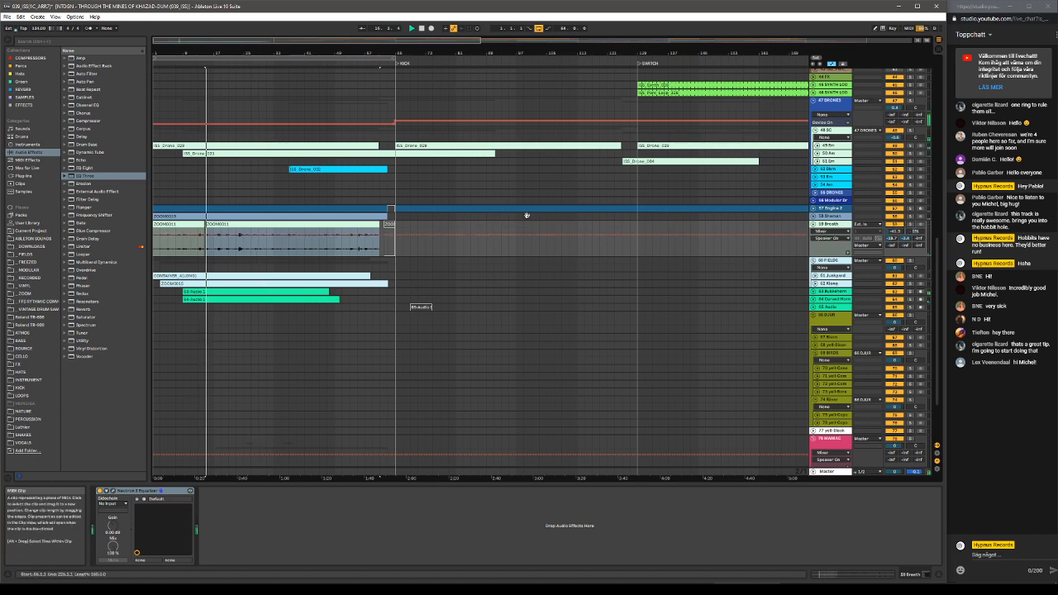
{"action": "left_click", "coordinate": [244, 224]}
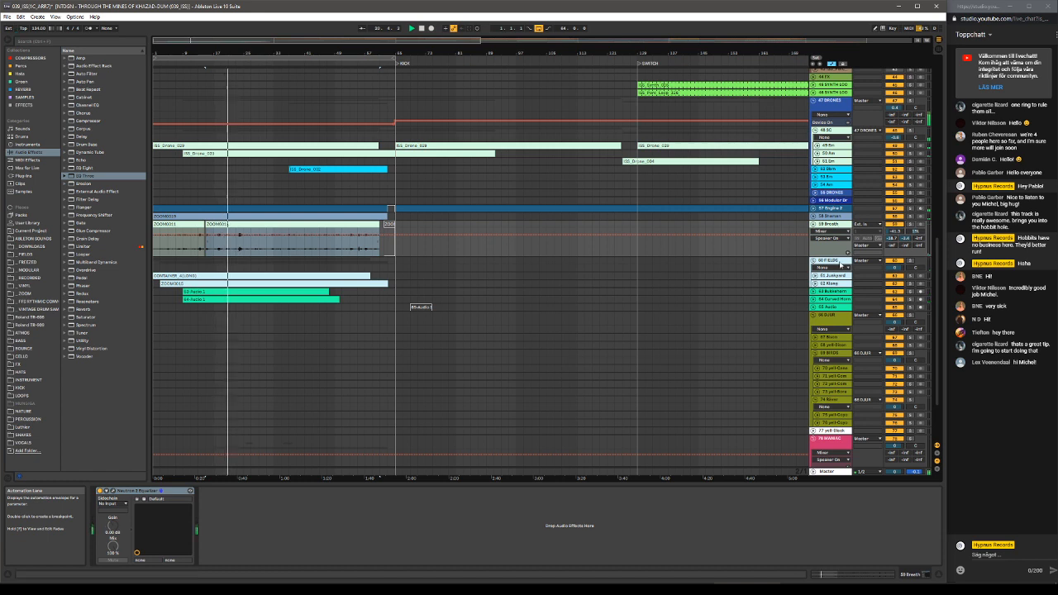
Unfold the Junkyard track and compare its field recording soloed and in the full mix, replaying the passage around the middle of the intro.
{"action": "left_click", "coordinate": [815, 276]}
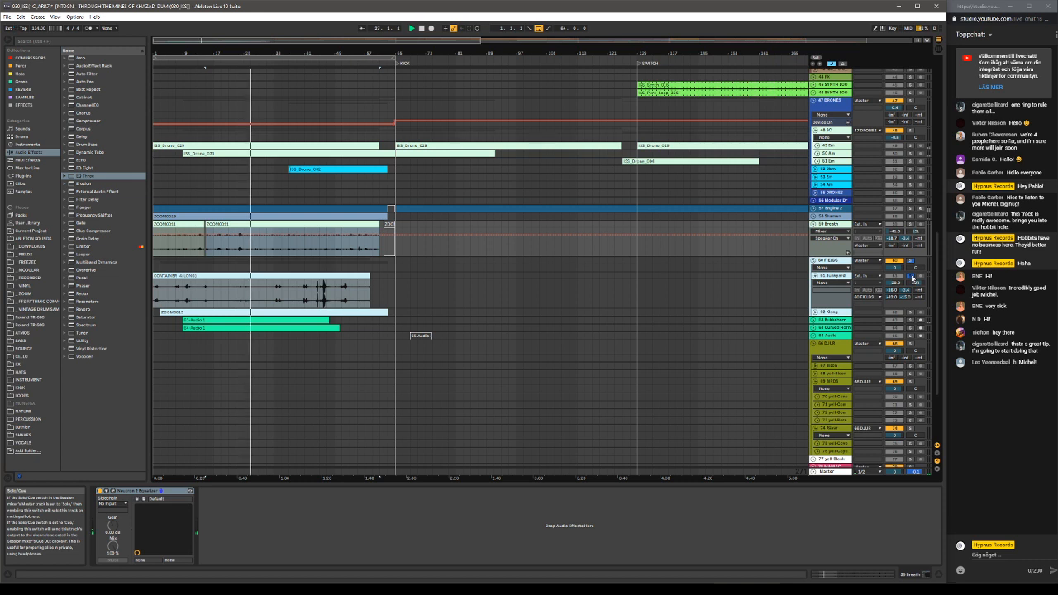
{"action": "left_click", "coordinate": [276, 63]}
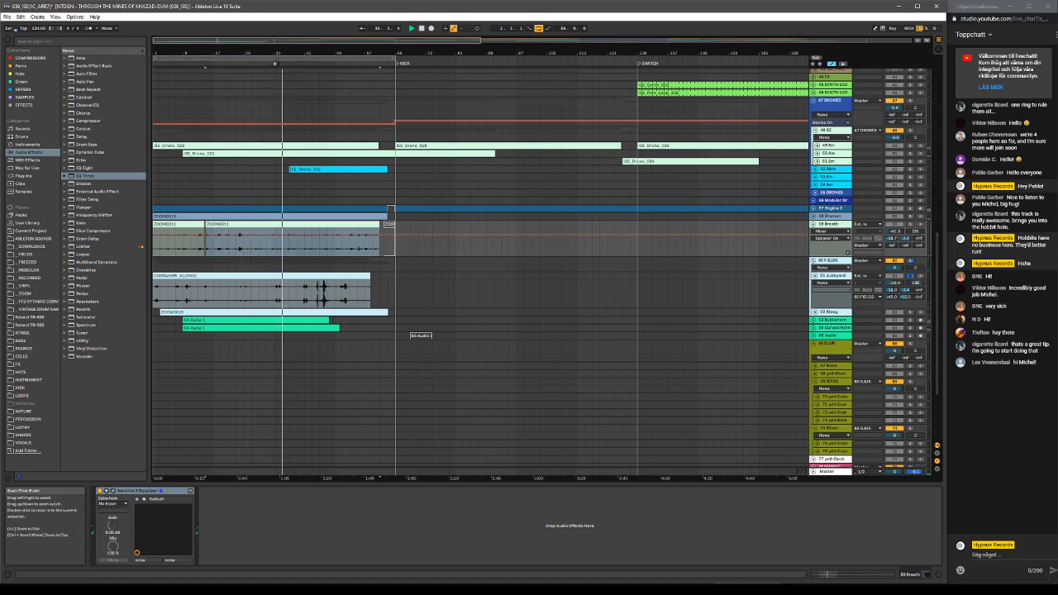
{"action": "left_click", "coordinate": [910, 278]}
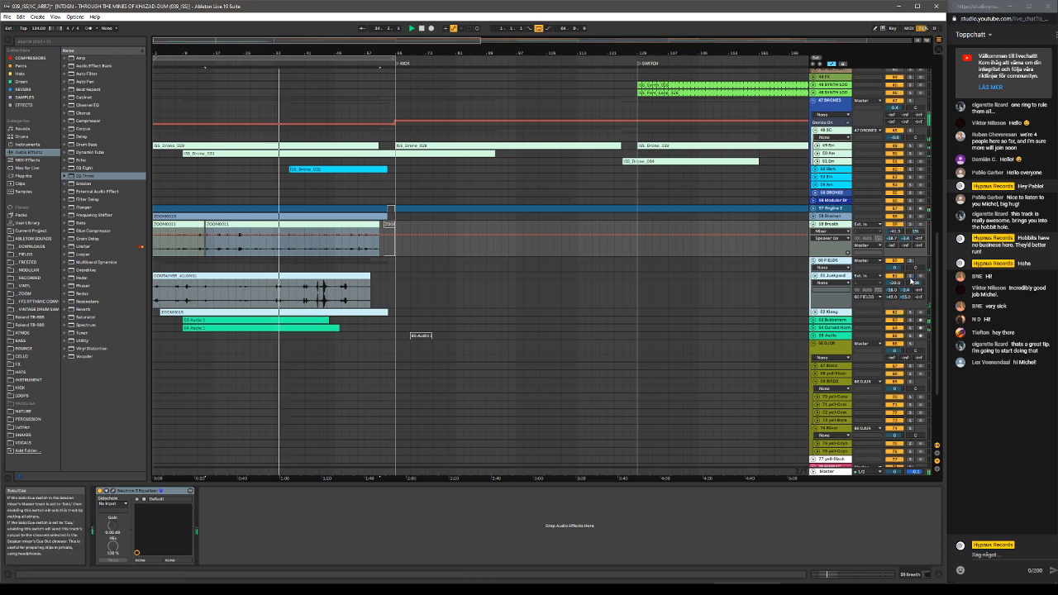
{"action": "left_click", "coordinate": [267, 63]}
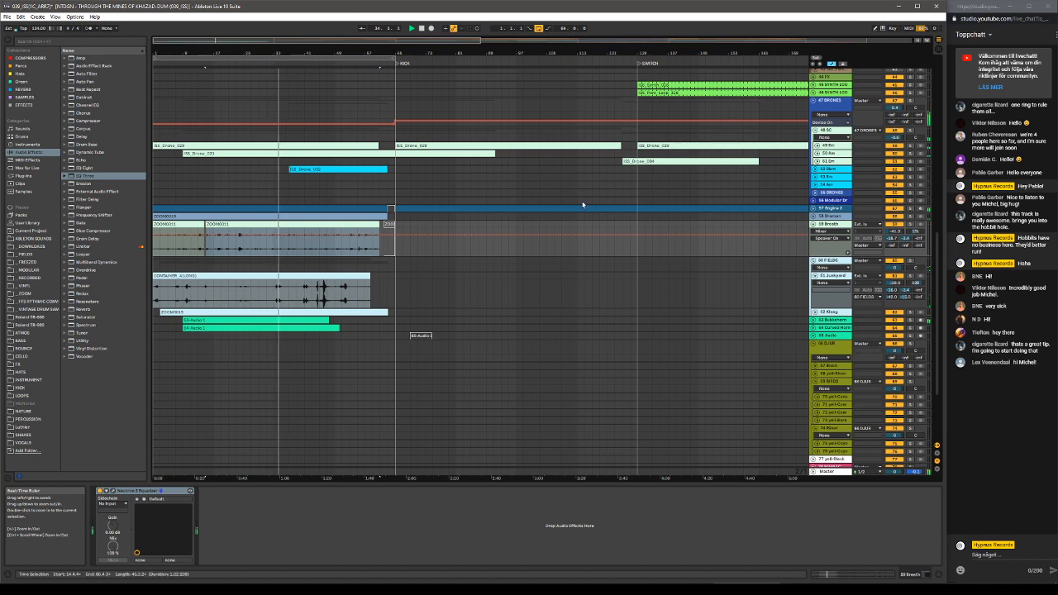
Unfold and solo the Klang track, play its clip towards the KICK marker, and view the Junkyard and Klang device chains.
{"action": "left_click", "coordinate": [814, 312]}
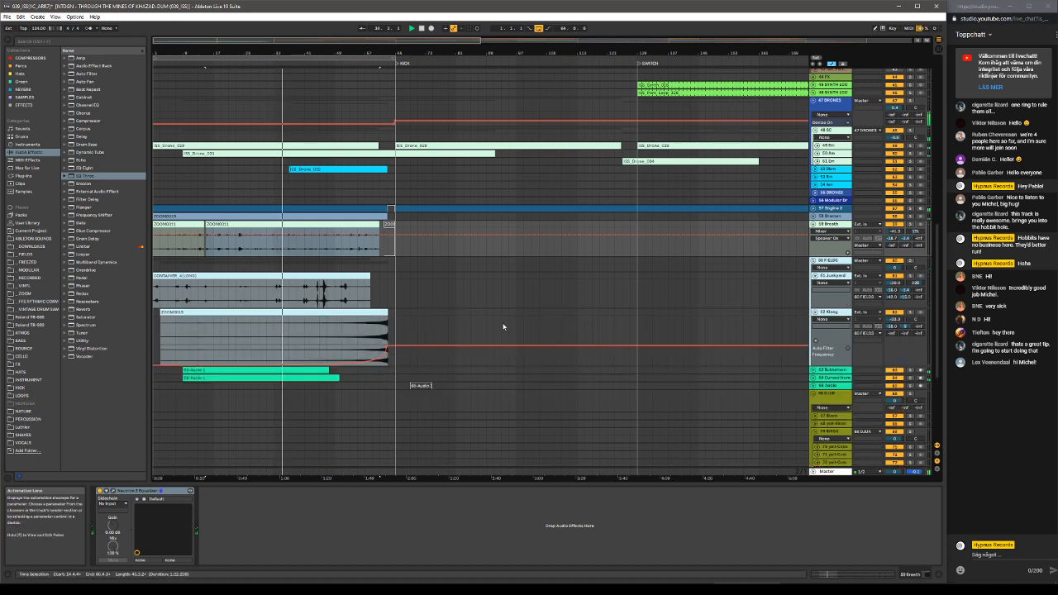
{"action": "scroll", "coordinate": [427, 288], "scroll_direction": "down", "scroll_amount": 1}
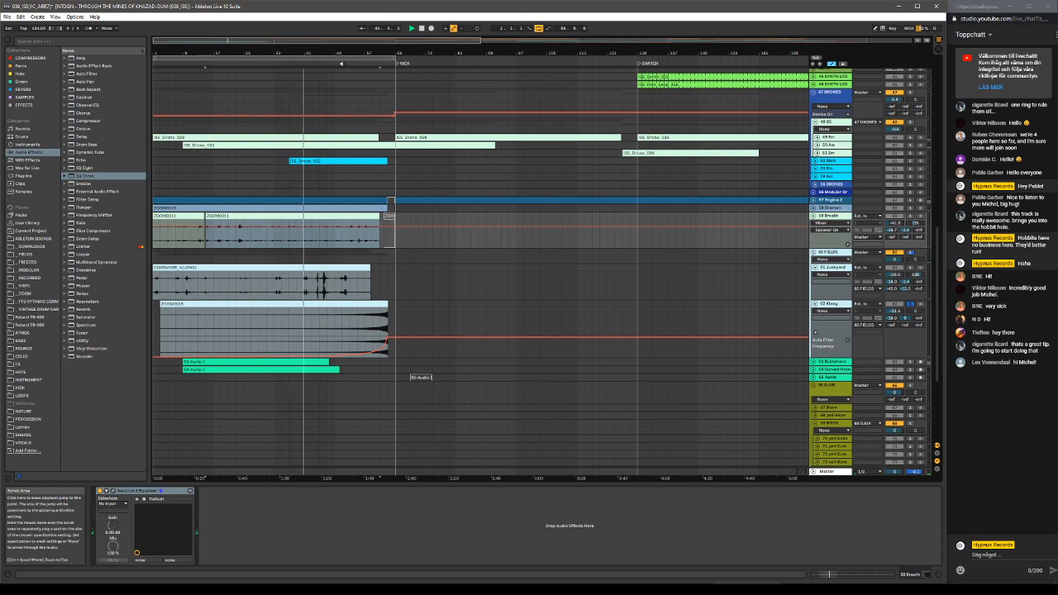
{"action": "left_click", "coordinate": [340, 63]}
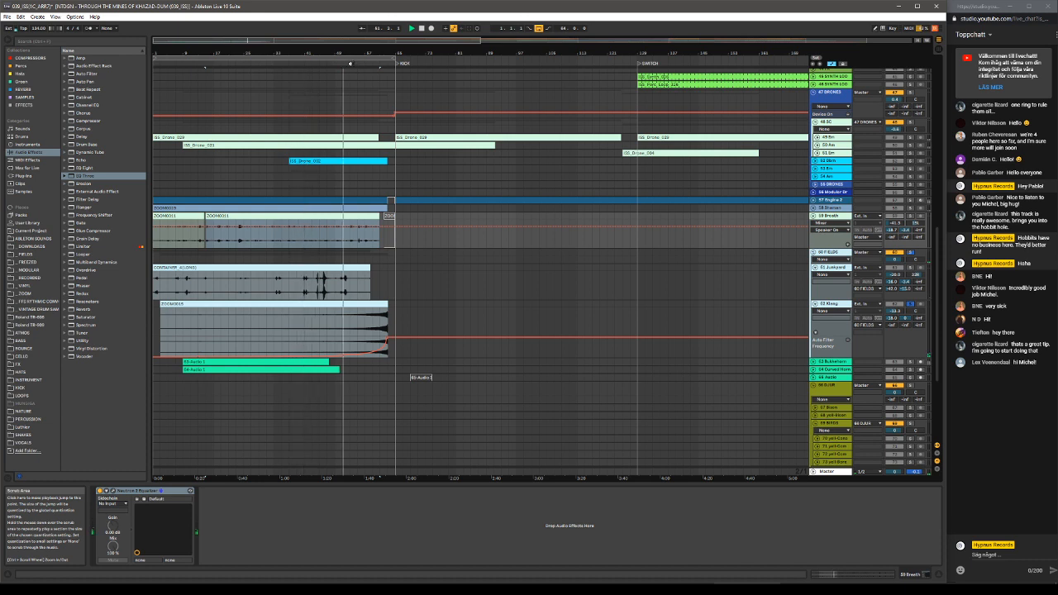
{"action": "left_click", "coordinate": [842, 301]}
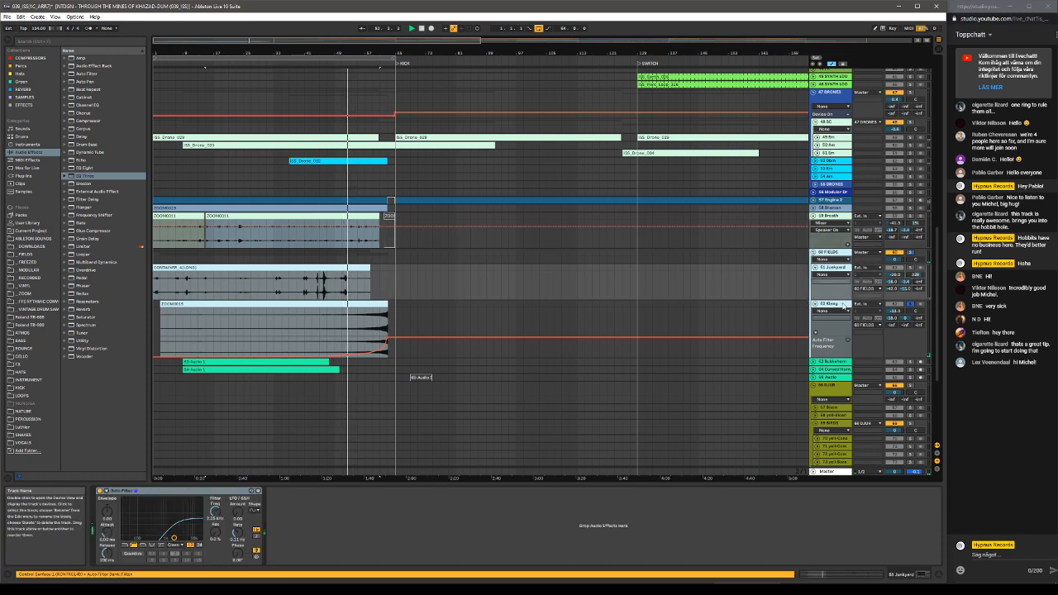
{"action": "left_click", "coordinate": [842, 305]}
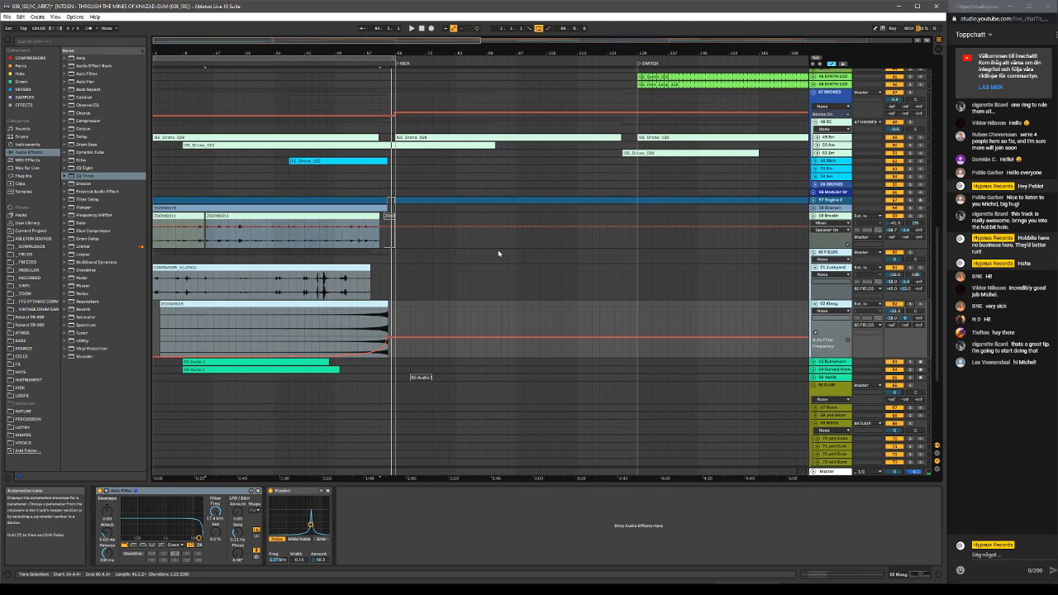
Fold the Klang, Junkyard and Breath tracks back to a single row each.
{"action": "left_click", "coordinate": [814, 304]}
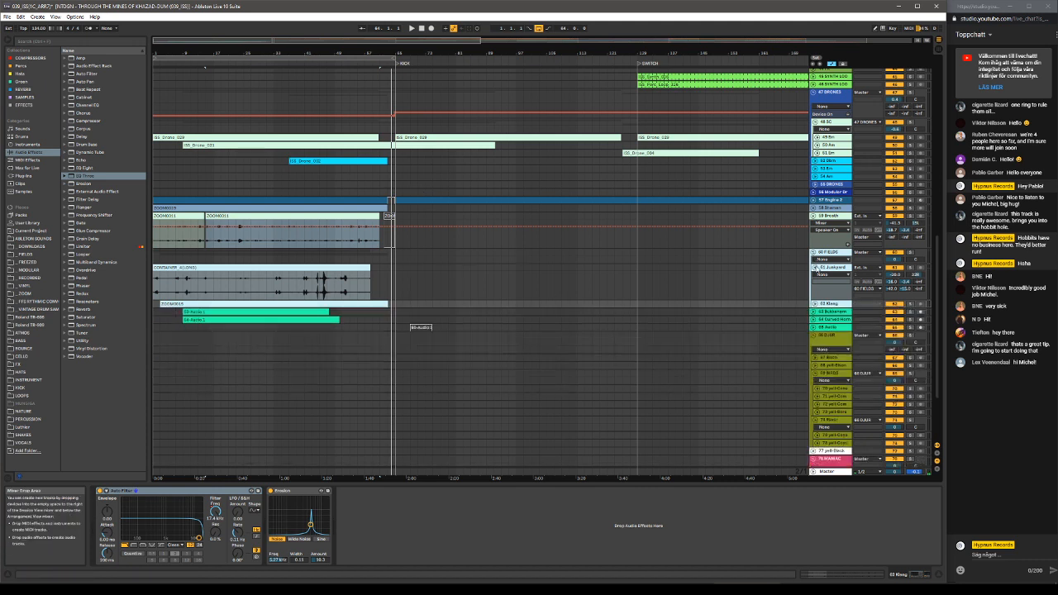
{"action": "left_click", "coordinate": [814, 268]}
{"action": "left_click", "coordinate": [821, 215]}
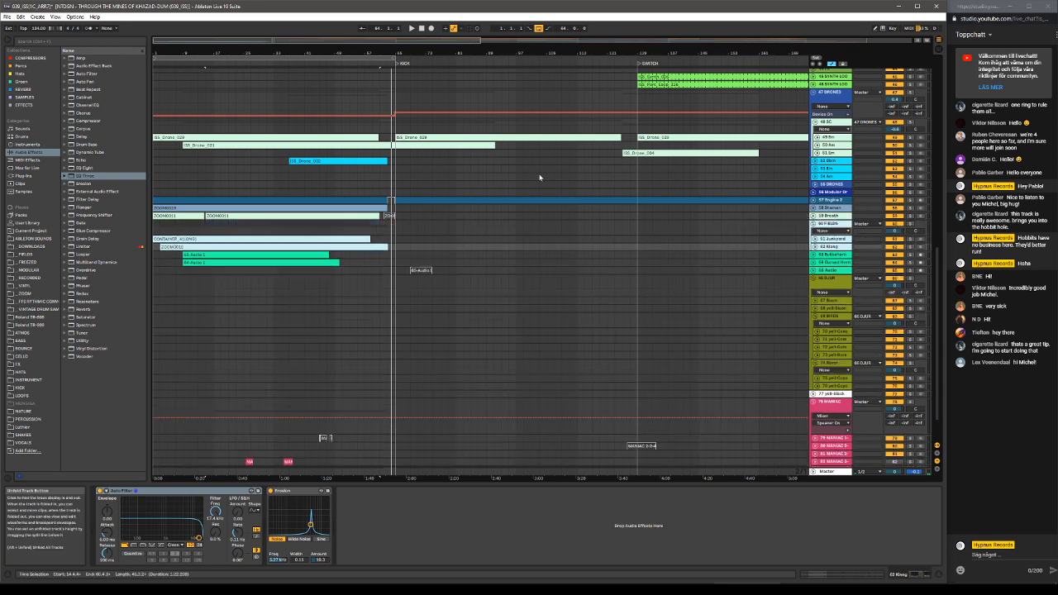
Select the Bukkehorn track's audio clip, unfold the track, and play the horn recording soloed from the clip's start.
{"action": "left_click", "coordinate": [221, 255]}
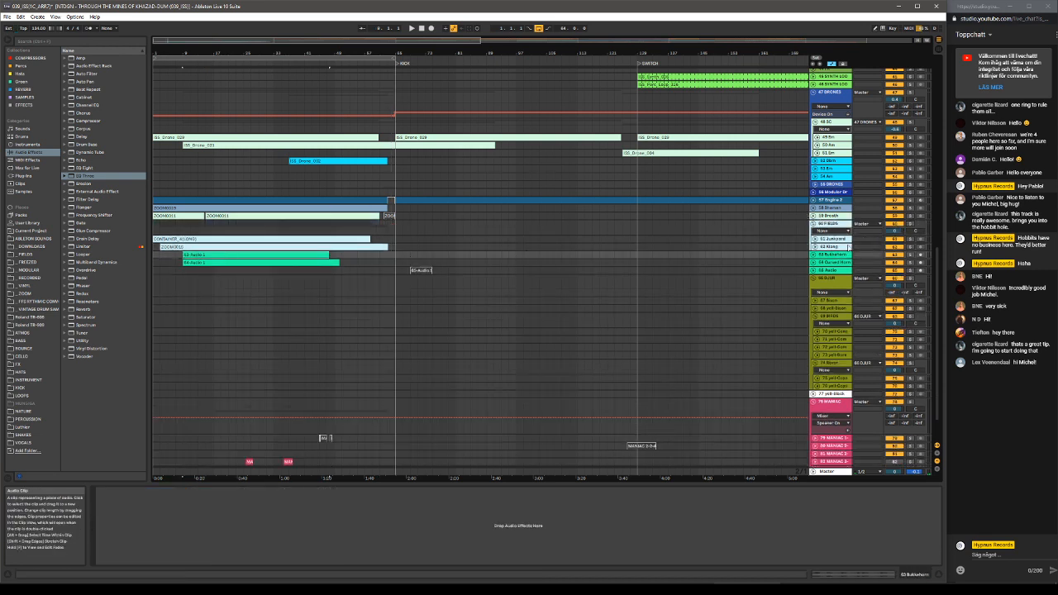
{"action": "left_click", "coordinate": [815, 254]}
{"action": "key", "text": "space"}
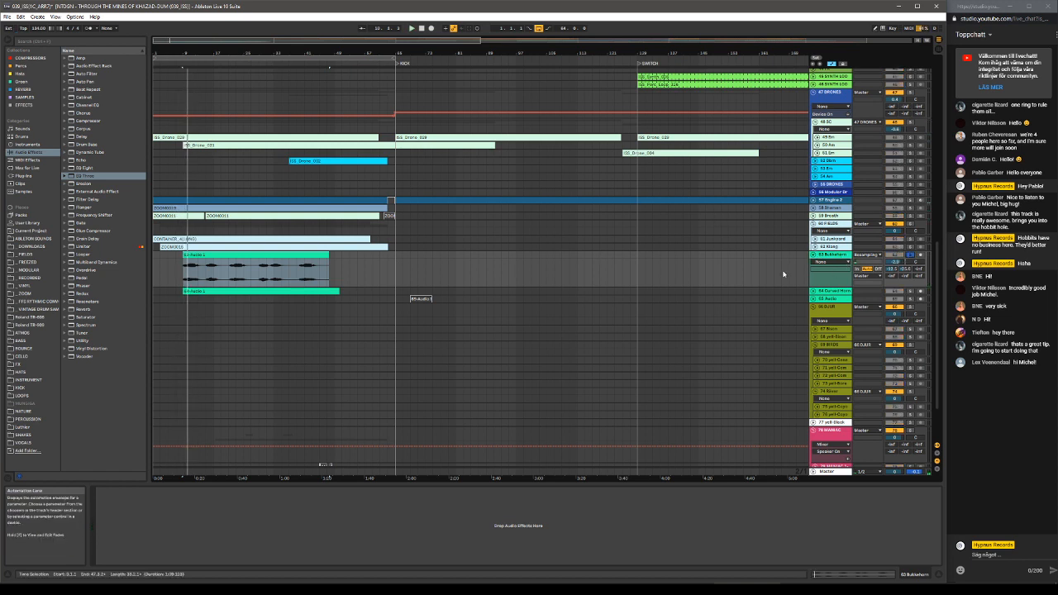
{"action": "key", "text": "space"}
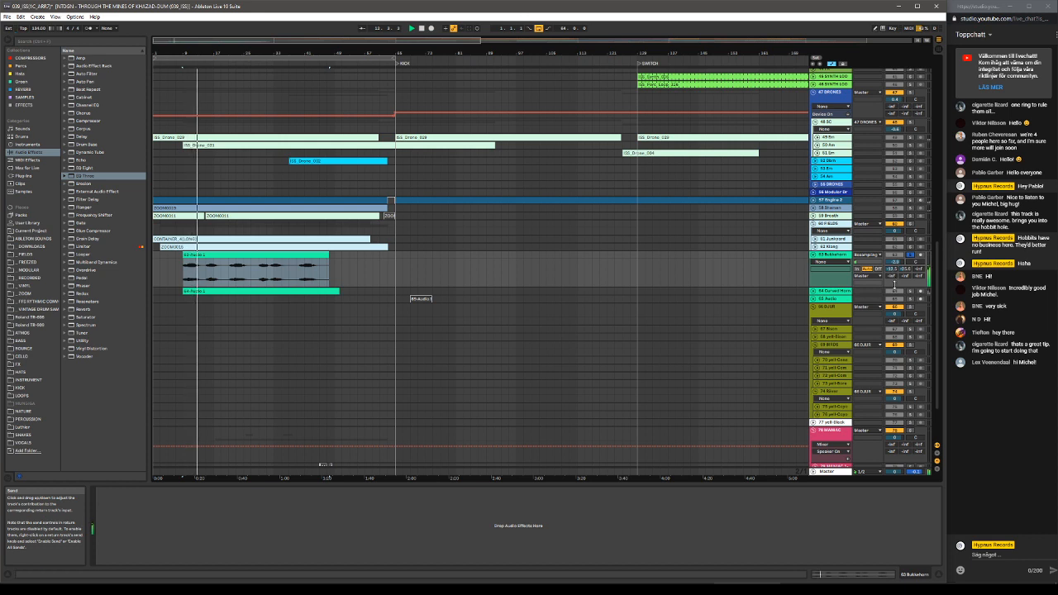
Unfold track 64 below Bukkehorn, clear the solo, and audition both horn recordings together within the intro.
{"action": "left_click", "coordinate": [814, 291]}
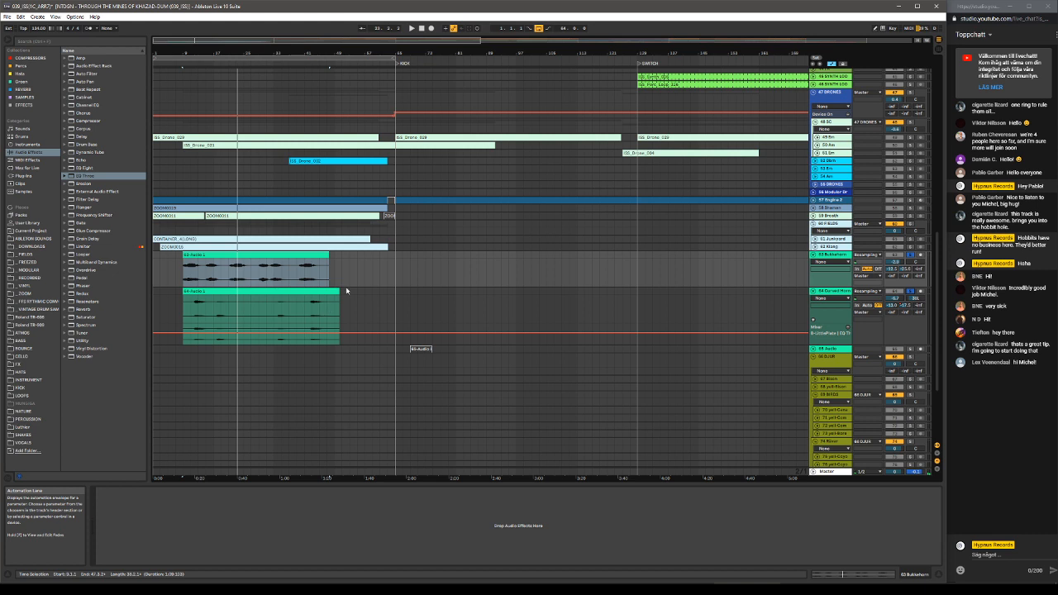
{"action": "left_click", "coordinate": [910, 255]}
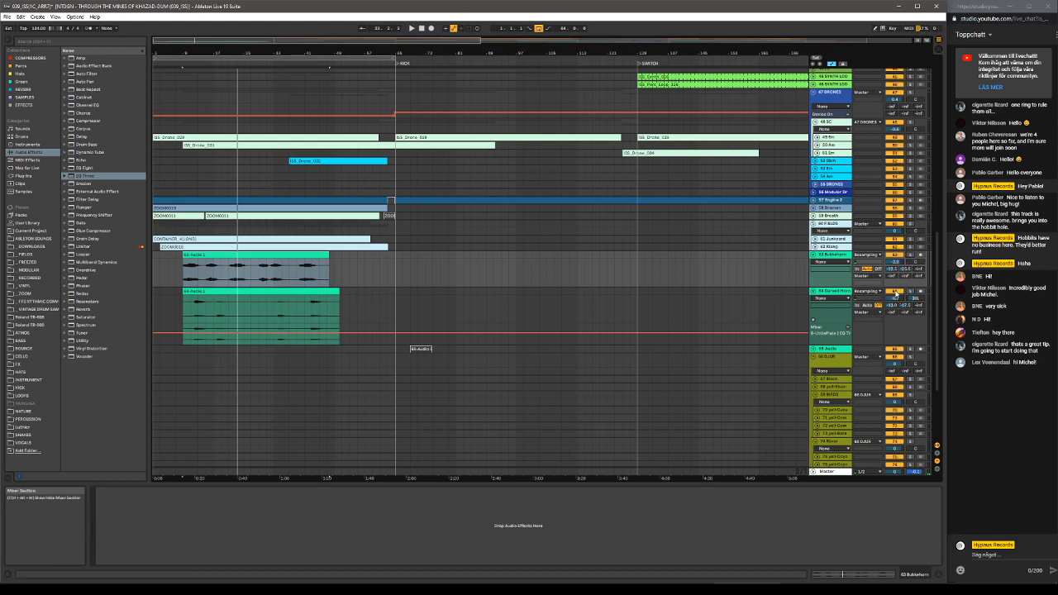
{"action": "left_click", "coordinate": [245, 63]}
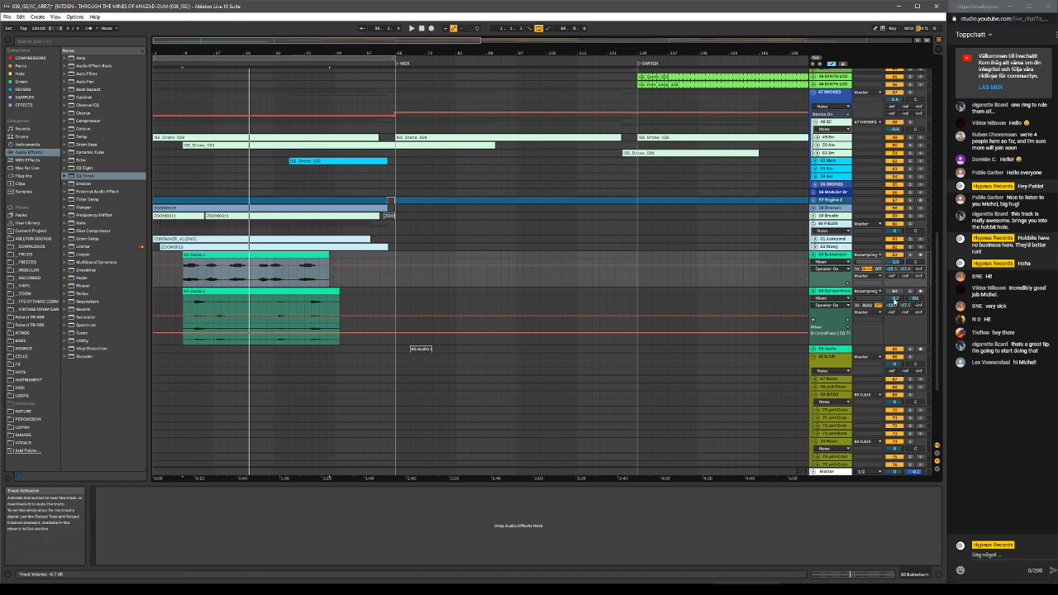
{"action": "left_click", "coordinate": [232, 264]}
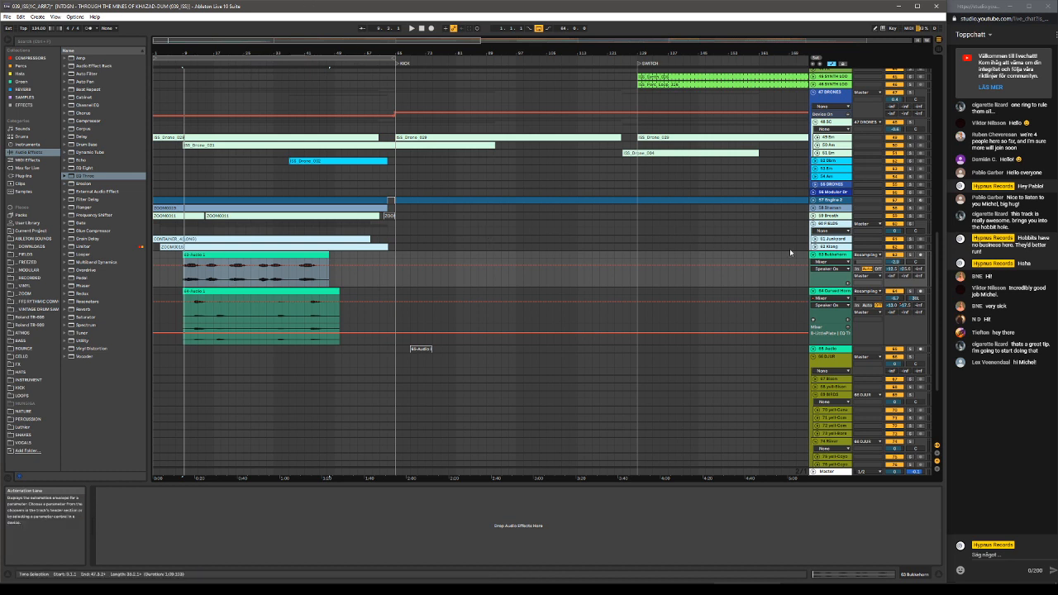
Play the intro, solo drone track 49, show its device chain, unfold it, and replay the drone from about bar 22.
{"action": "key", "text": "space"}
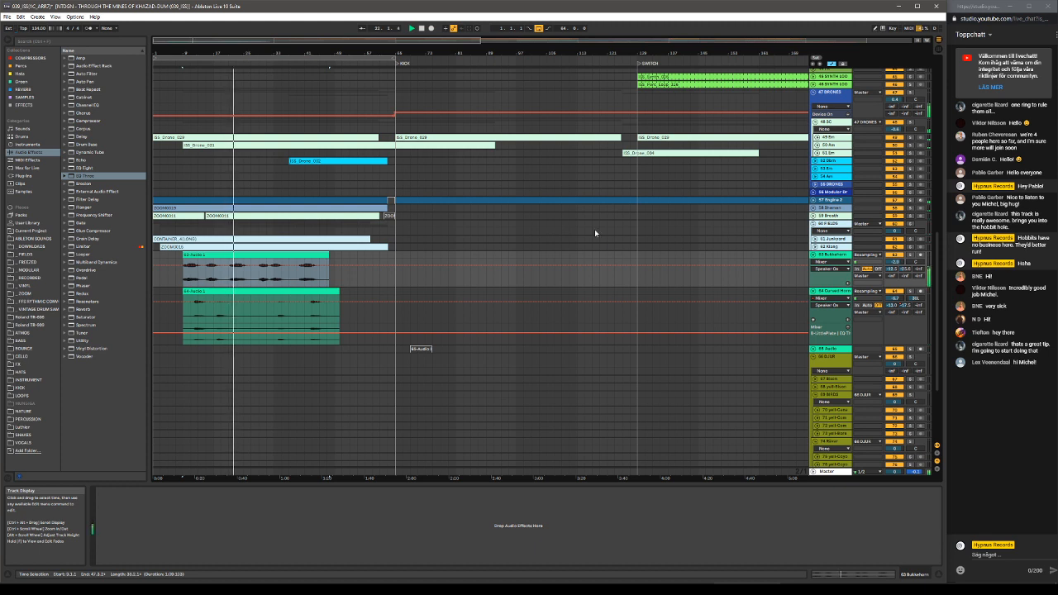
{"action": "scroll", "coordinate": [349, 173], "scroll_direction": "up", "scroll_amount": 2}
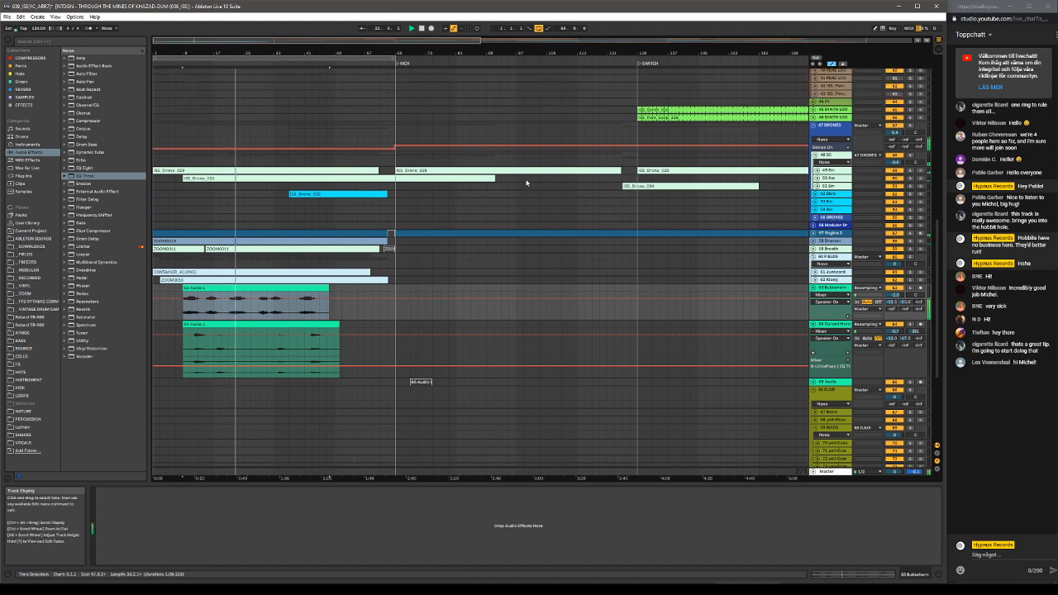
{"action": "left_click", "coordinate": [911, 172]}
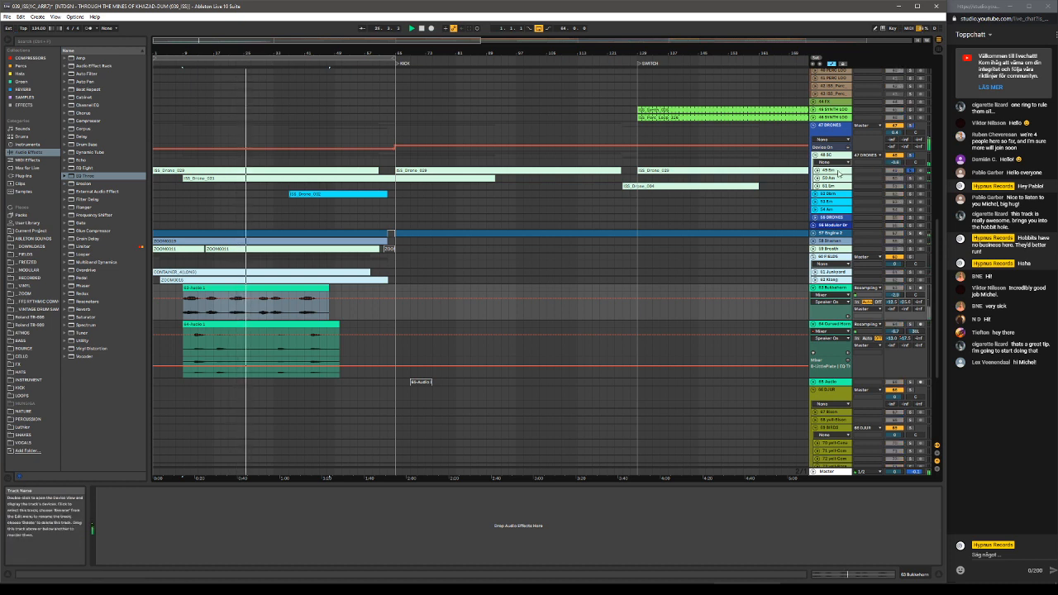
{"action": "left_click", "coordinate": [839, 172]}
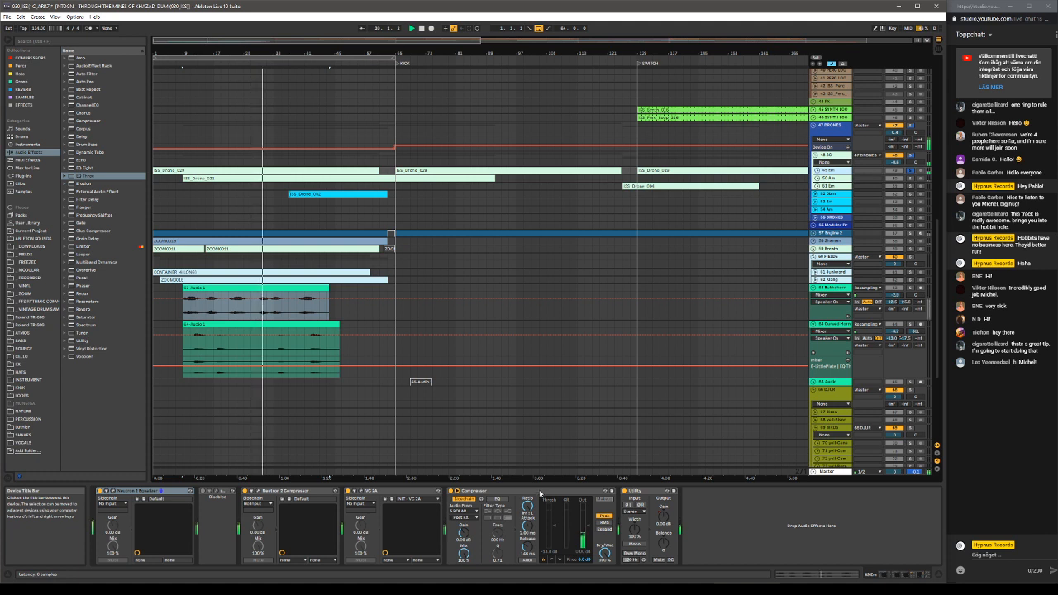
{"action": "scroll", "coordinate": [457, 295], "scroll_direction": "down", "scroll_amount": 3}
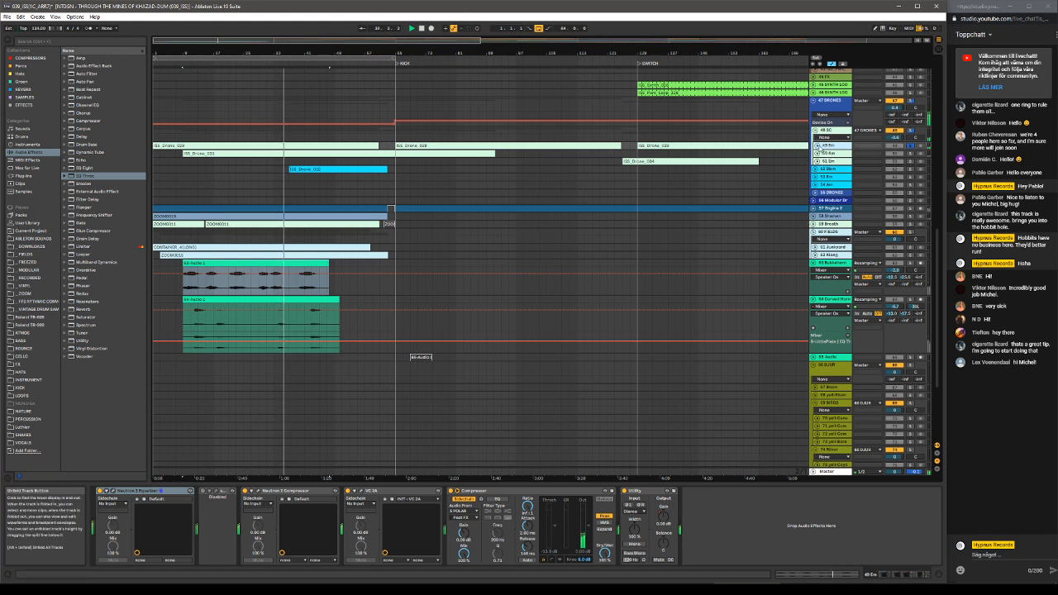
{"action": "left_click", "coordinate": [818, 147]}
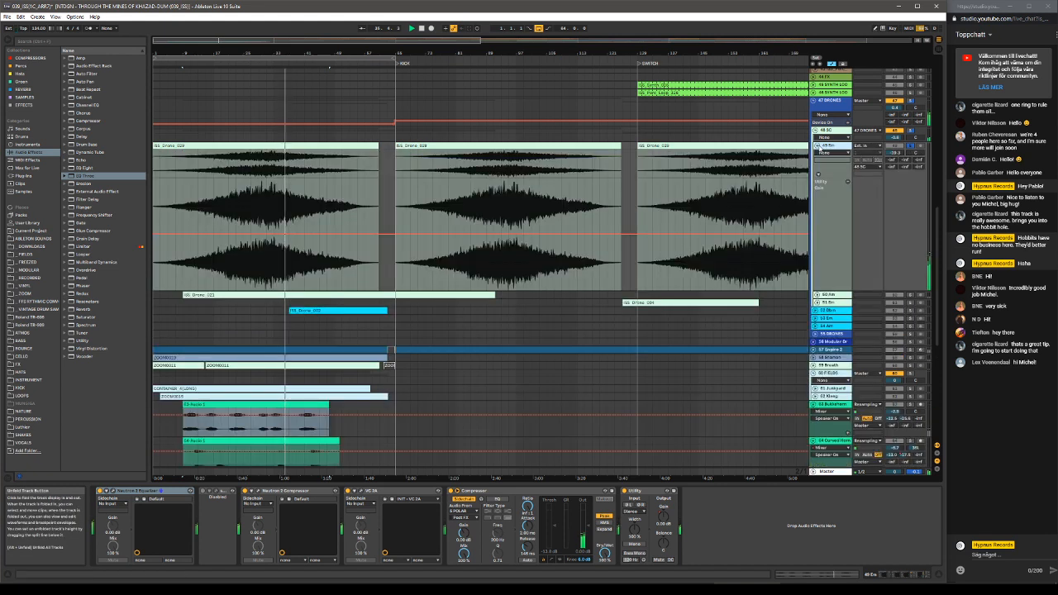
{"action": "left_click", "coordinate": [230, 65]}
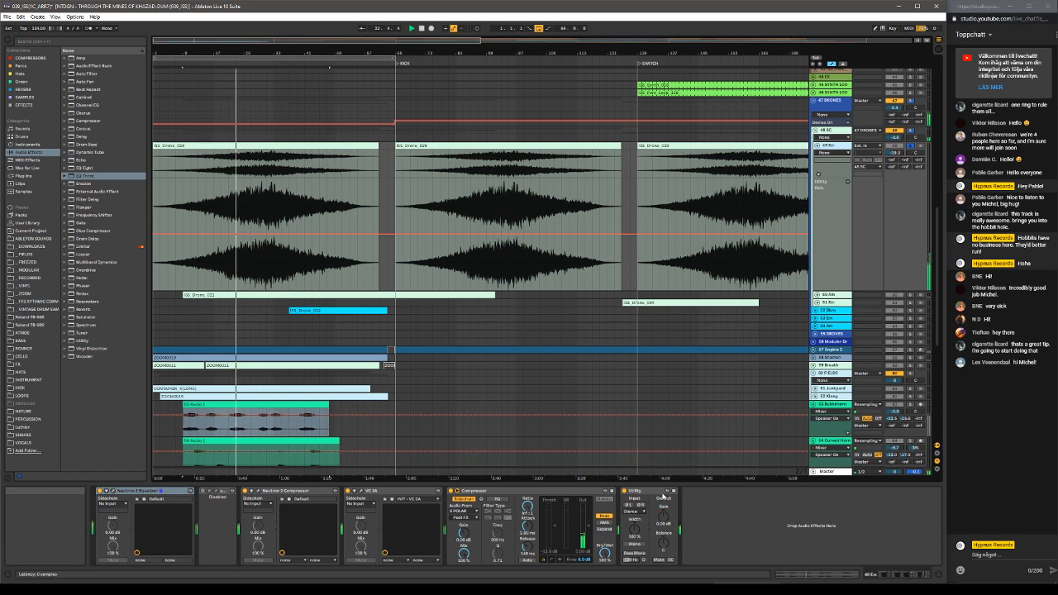
Group all devices on drone track 49 into an Audio Effect Rack and toggle the rack's bypass to compare the sound.
{"action": "left_click", "coordinate": [126, 492]}
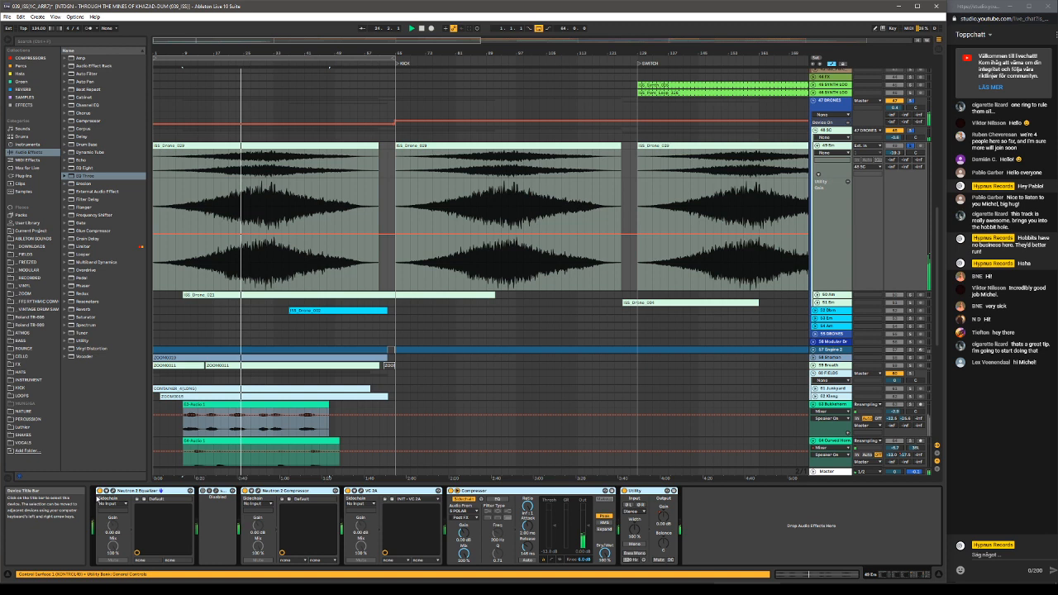
{"action": "key", "text": "ctrl+a"}
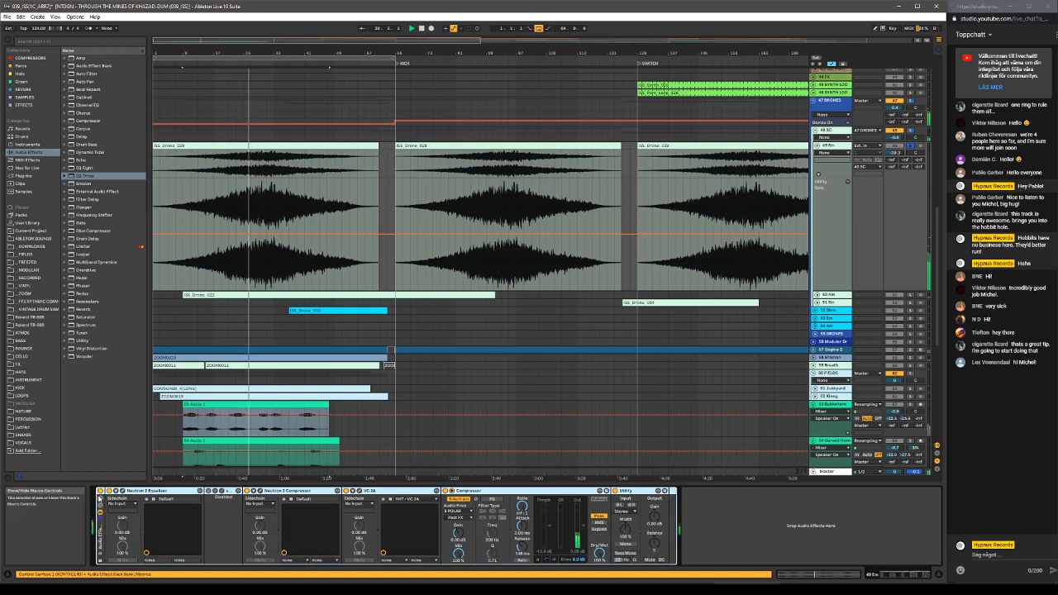
{"action": "key", "text": "ctrl+g"}
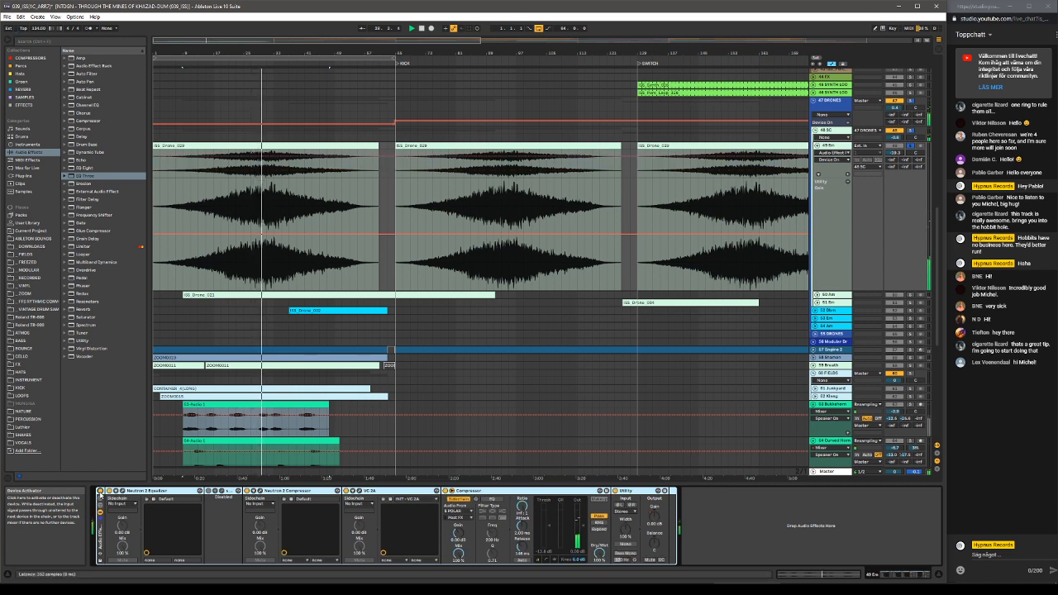
{"action": "left_click", "coordinate": [100, 492]}
Examine the Neutron 2 Equalizer's 96 Hz band, the Neutron 2 Compressor and the VC 2A on track 49 while replaying the drone.
{"action": "left_click", "coordinate": [123, 491]}
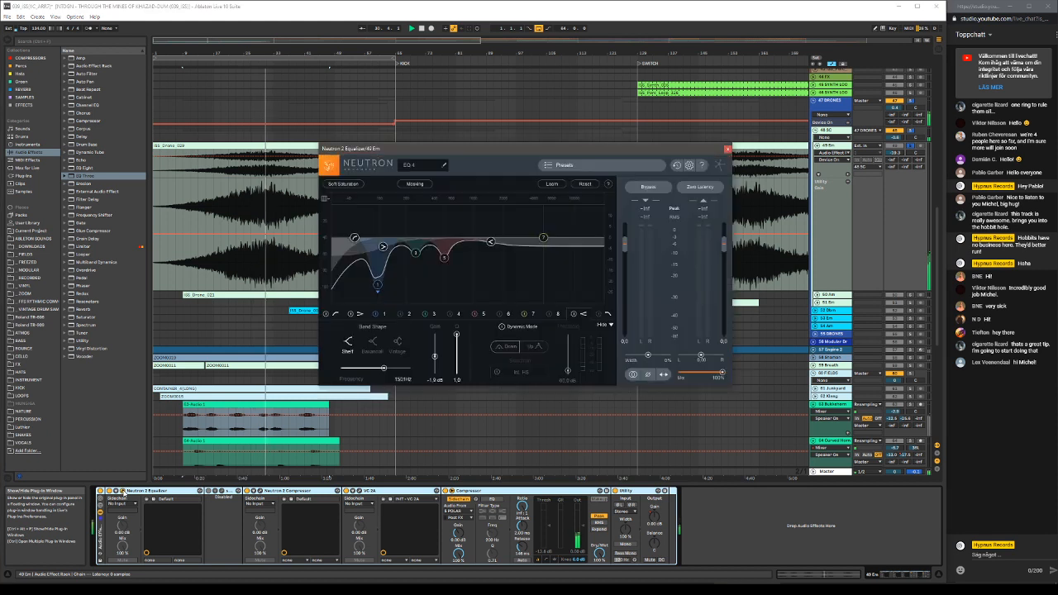
{"action": "left_click", "coordinate": [378, 285]}
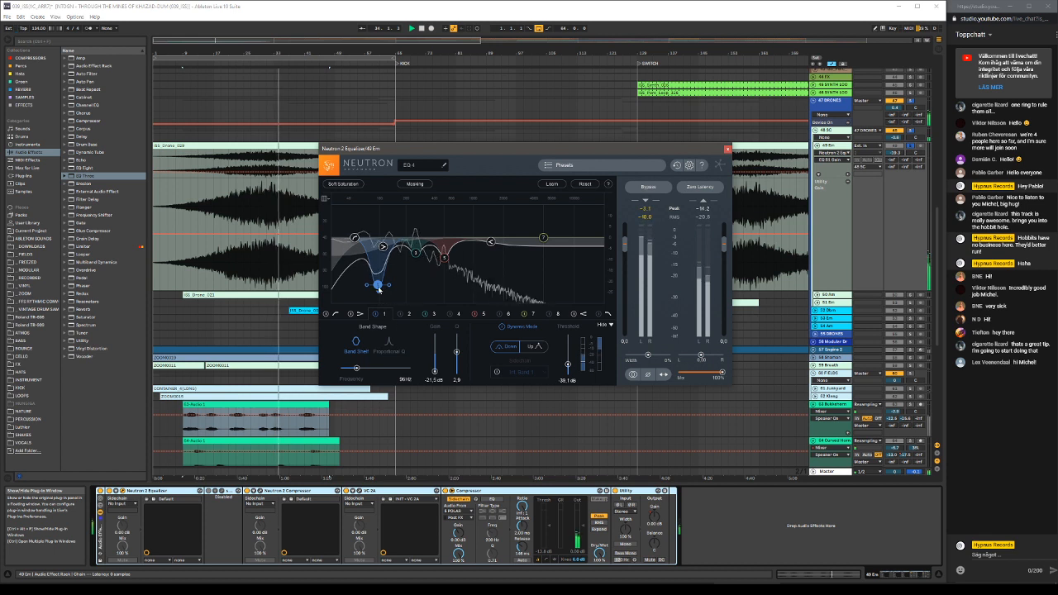
{"action": "left_click_drag", "start_coordinate": [378, 267], "coordinate": [379, 218]}
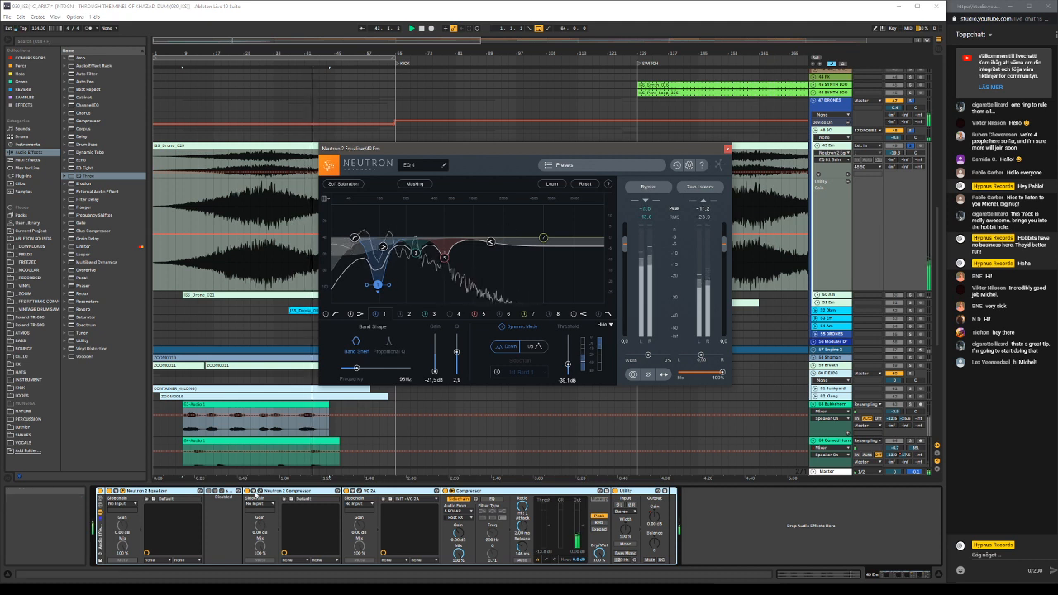
{"action": "left_click", "coordinate": [431, 402]}
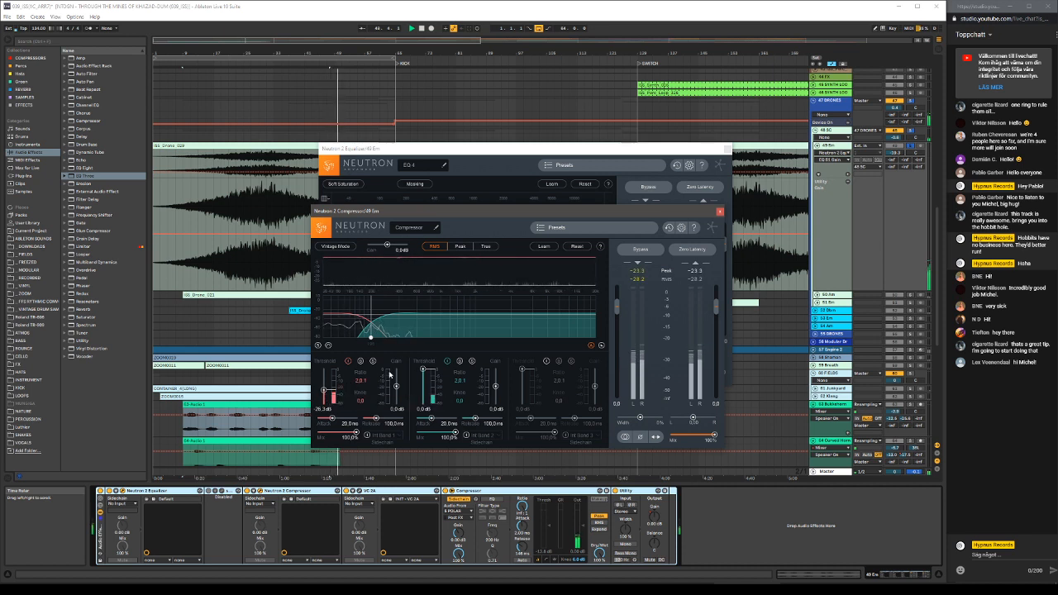
{"action": "left_click", "coordinate": [256, 62]}
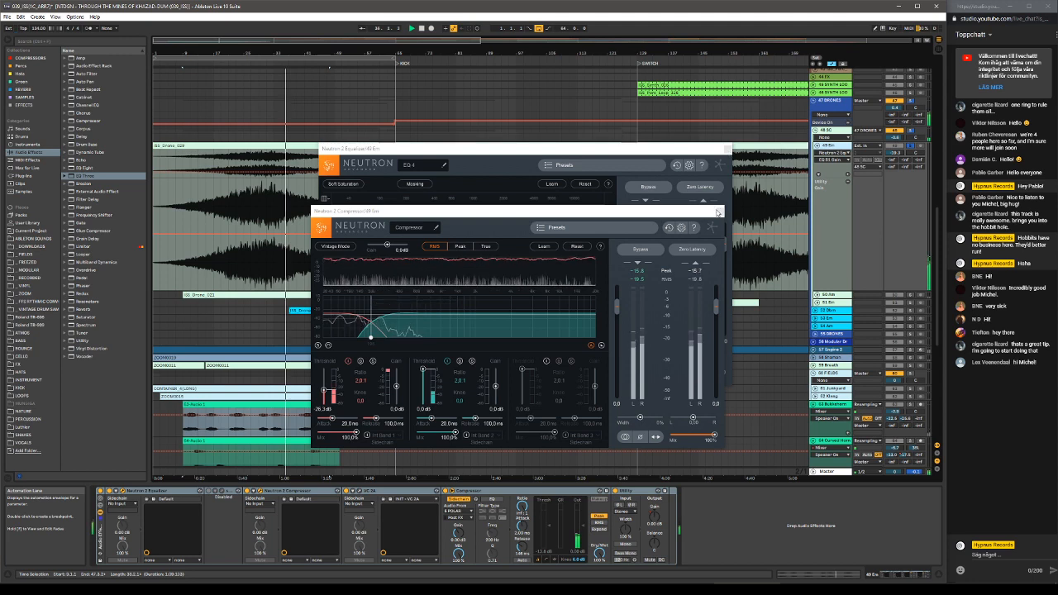
{"action": "key", "text": "ctrl+alt+p"}
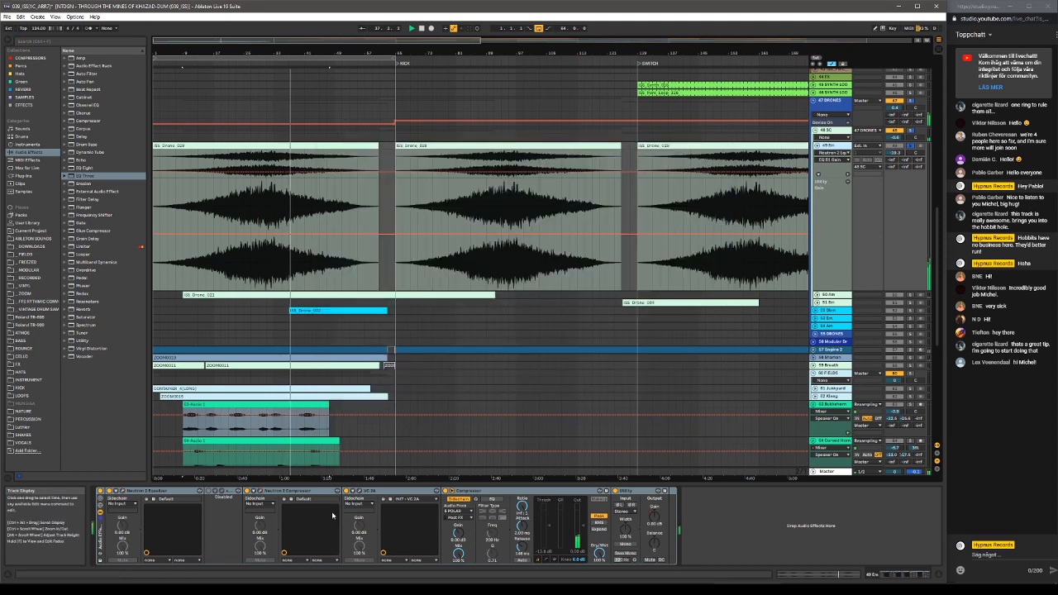
{"action": "key", "text": "ctrl+alt+p"}
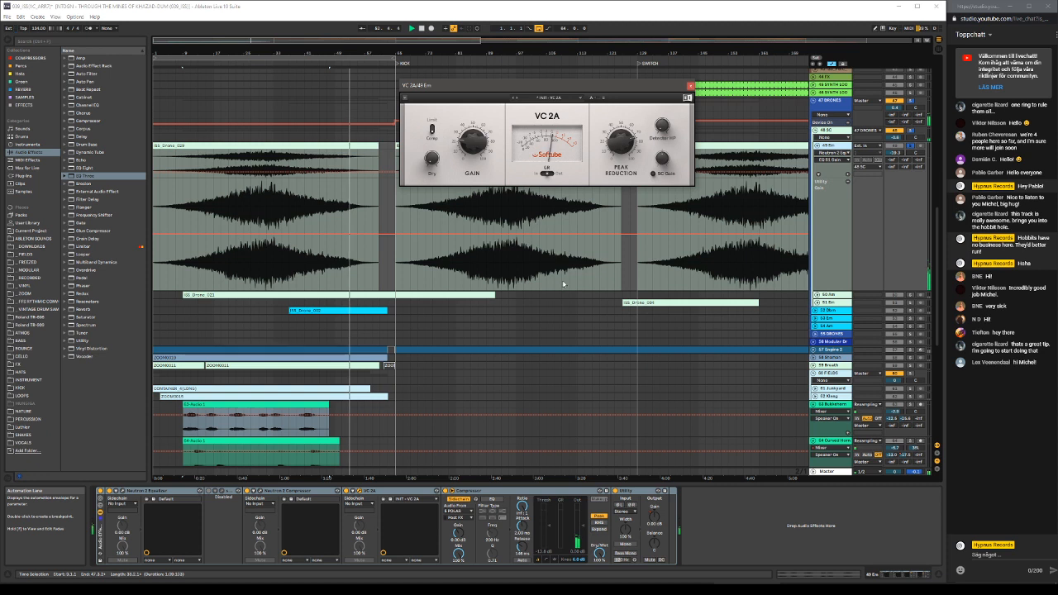
{"action": "left_click", "coordinate": [263, 58]}
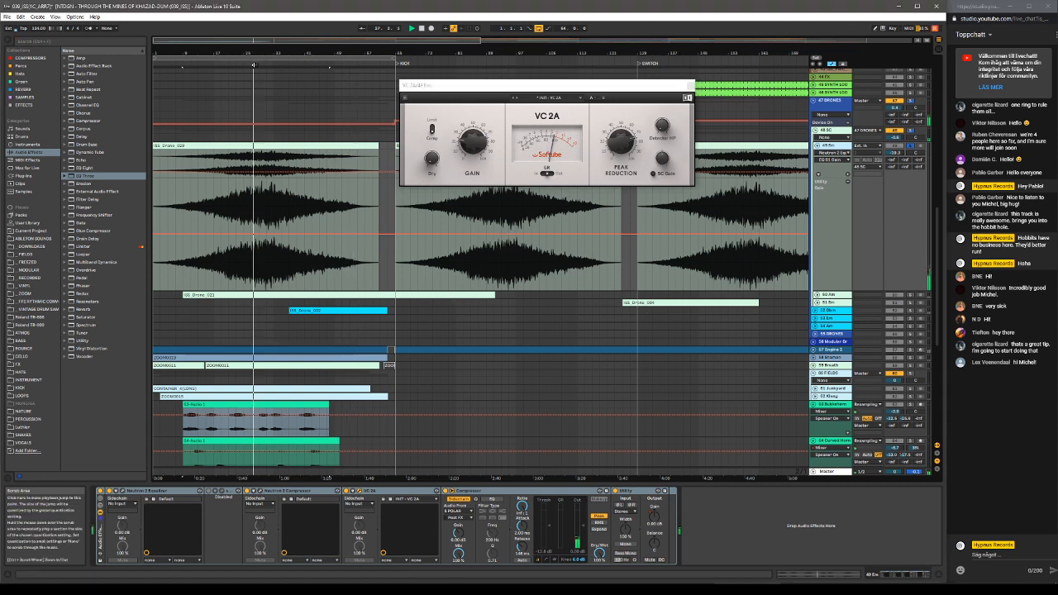
Solo drone track 50 briefly, clear the solo, and toggle the track's activation to compare the mix with and without it.
{"action": "left_click", "coordinate": [912, 295]}
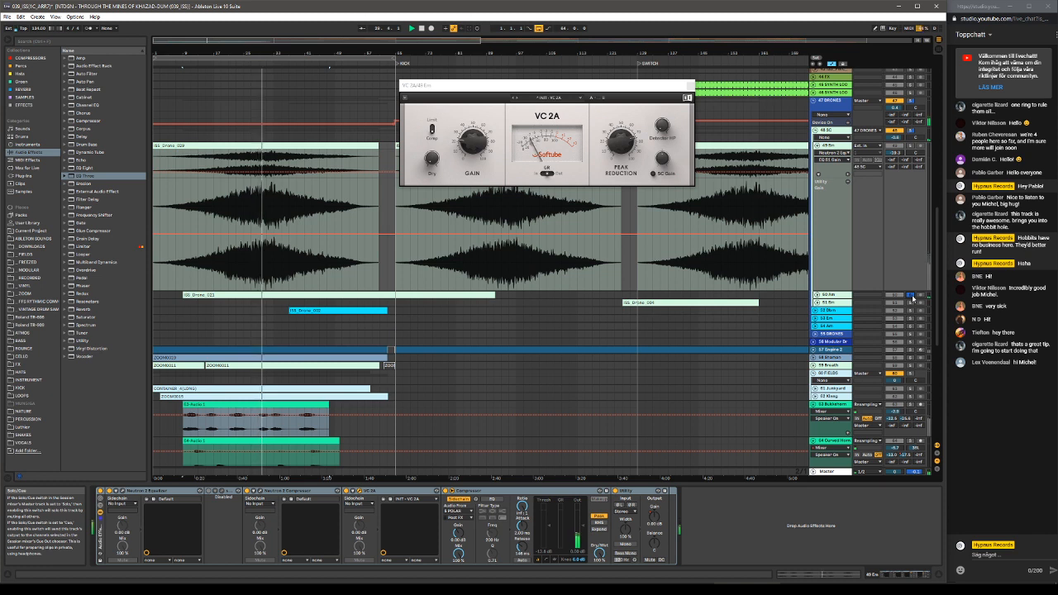
{"action": "left_click", "coordinate": [911, 295]}
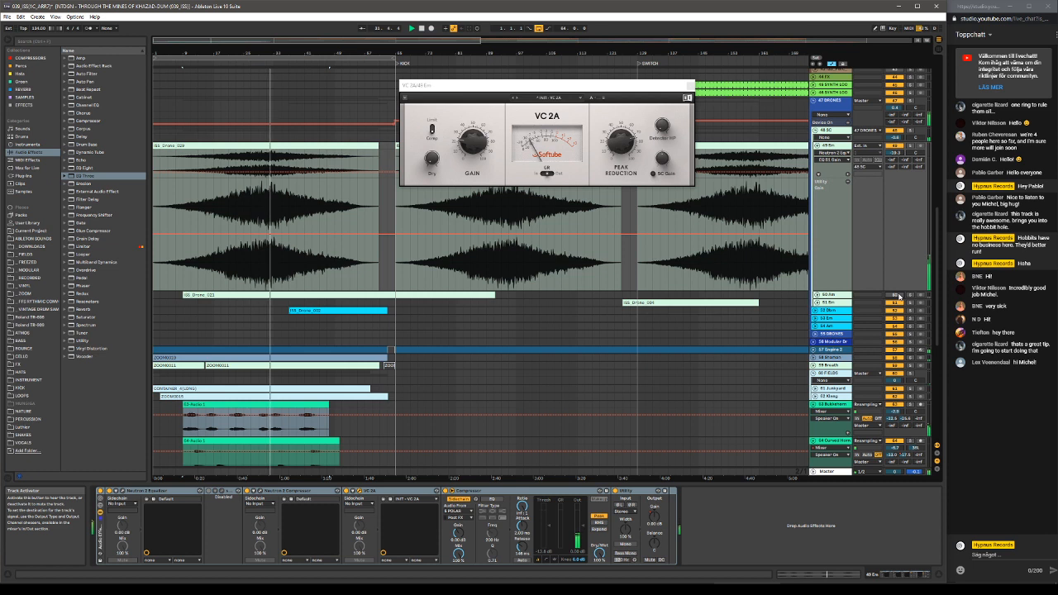
{"action": "left_click", "coordinate": [899, 295]}
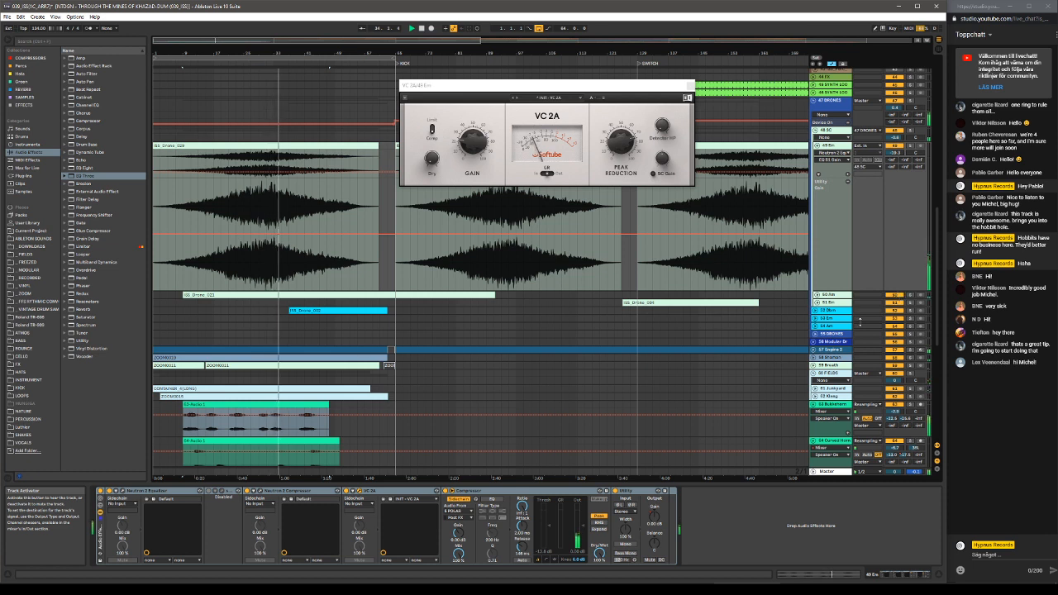
Unfold drone track 52, select its clip, and play it soloed while viewing its devices and Neutron output gain automation, clearing the solo at the end.
{"action": "left_click", "coordinate": [816, 310]}
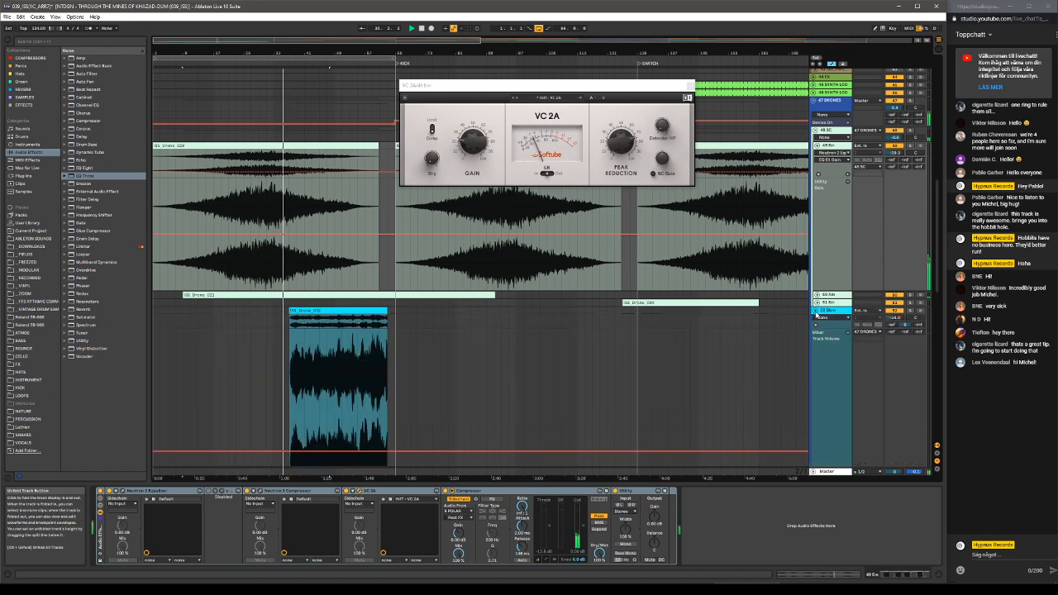
{"action": "left_click", "coordinate": [434, 314]}
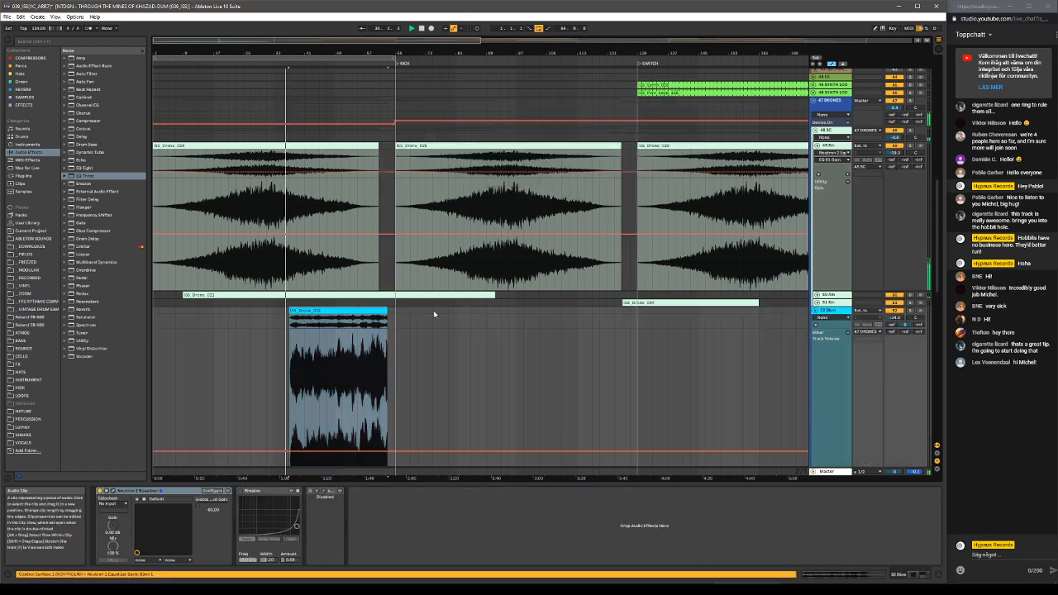
{"action": "left_click", "coordinate": [910, 311]}
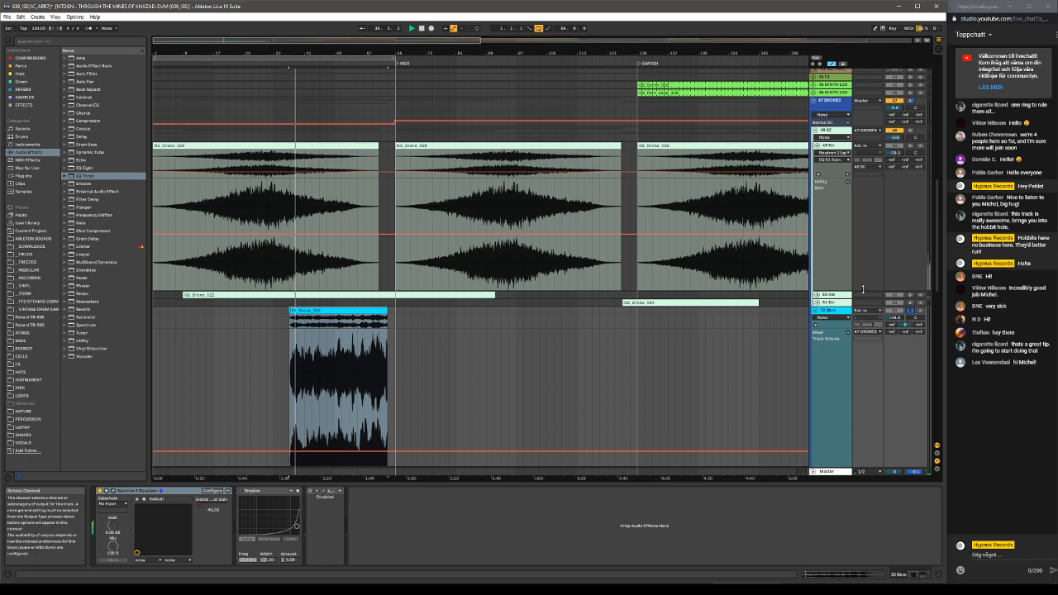
{"action": "scroll", "coordinate": [503, 306], "scroll_direction": "down", "scroll_amount": 5}
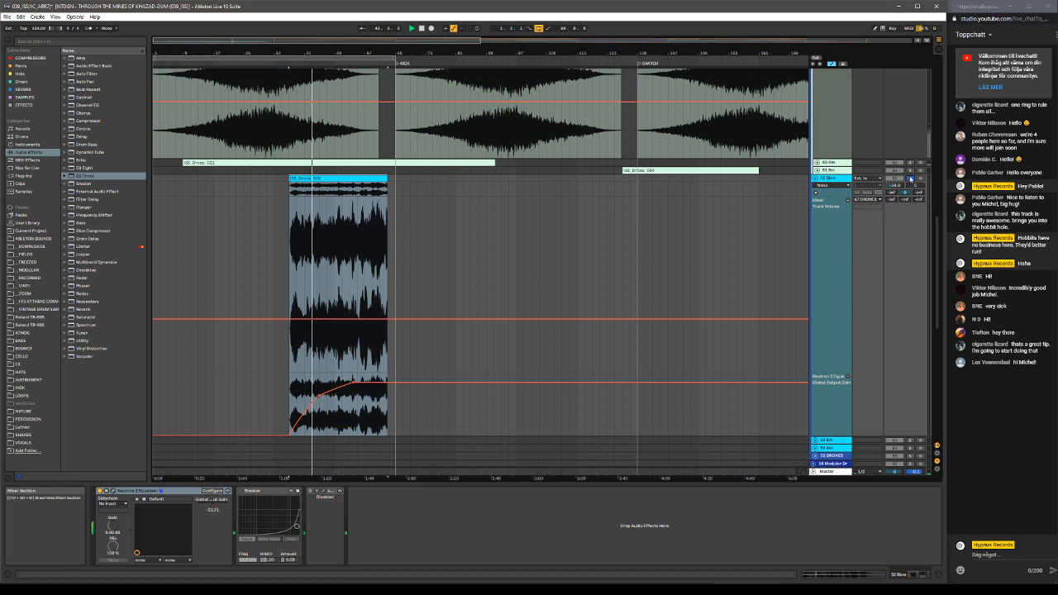
{"action": "left_click", "coordinate": [910, 177]}
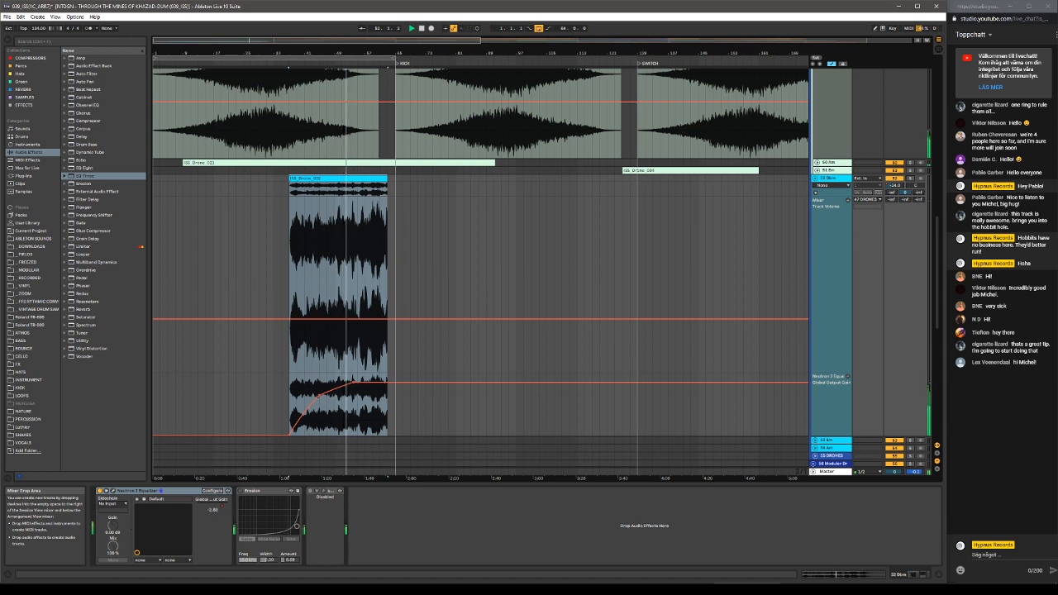
Fold drone track 52 and both horn tracks, and briefly unfold the Engine 2 track to view its notes and Utility gain automation.
{"action": "left_click", "coordinate": [815, 178]}
{"action": "left_click", "coordinate": [813, 273]}
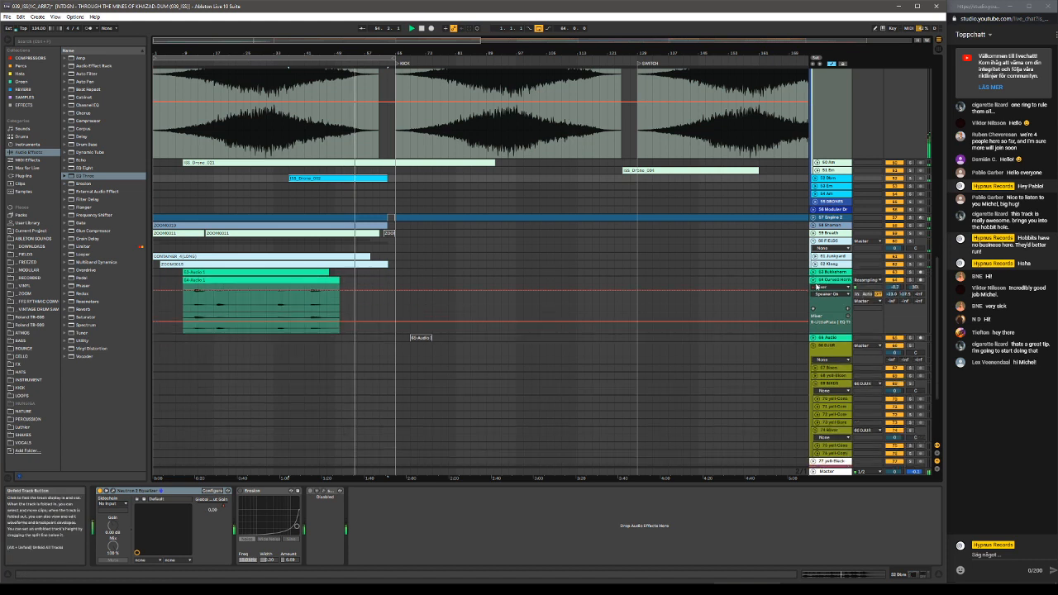
{"action": "left_click", "coordinate": [814, 280]}
{"action": "scroll", "coordinate": [657, 314], "scroll_direction": "up", "scroll_amount": 1}
{"action": "scroll", "coordinate": [656, 314], "scroll_direction": "up", "scroll_amount": 1}
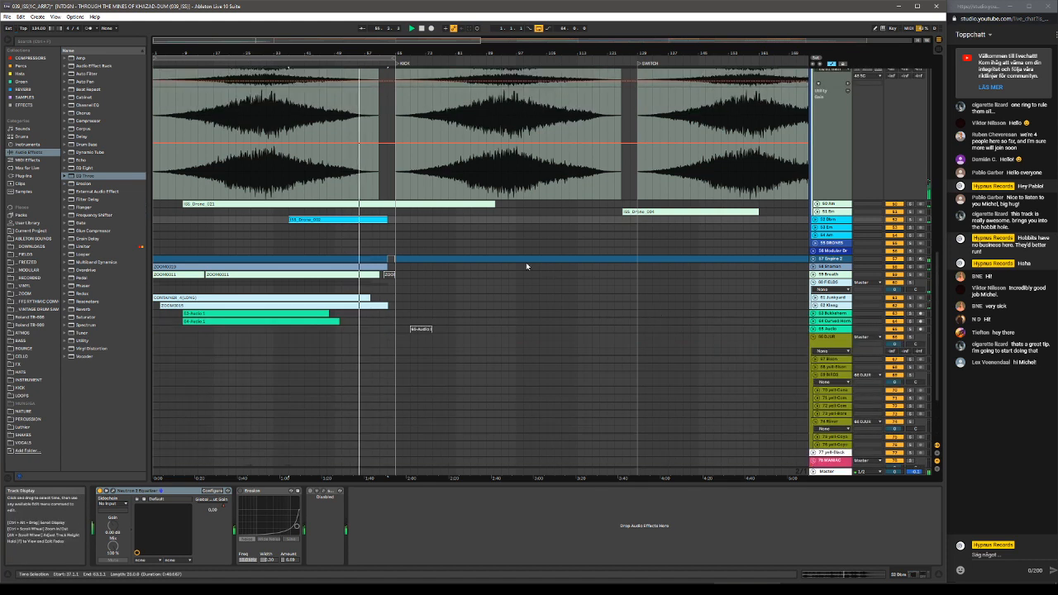
{"action": "scroll", "coordinate": [737, 266], "scroll_direction": "up", "scroll_amount": 1}
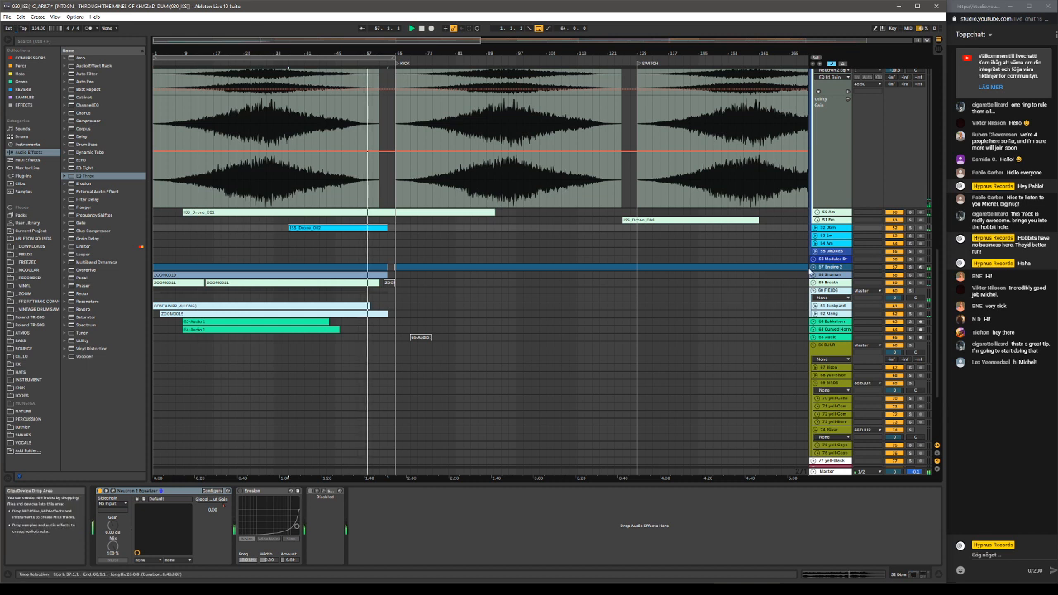
{"action": "left_click", "coordinate": [814, 267]}
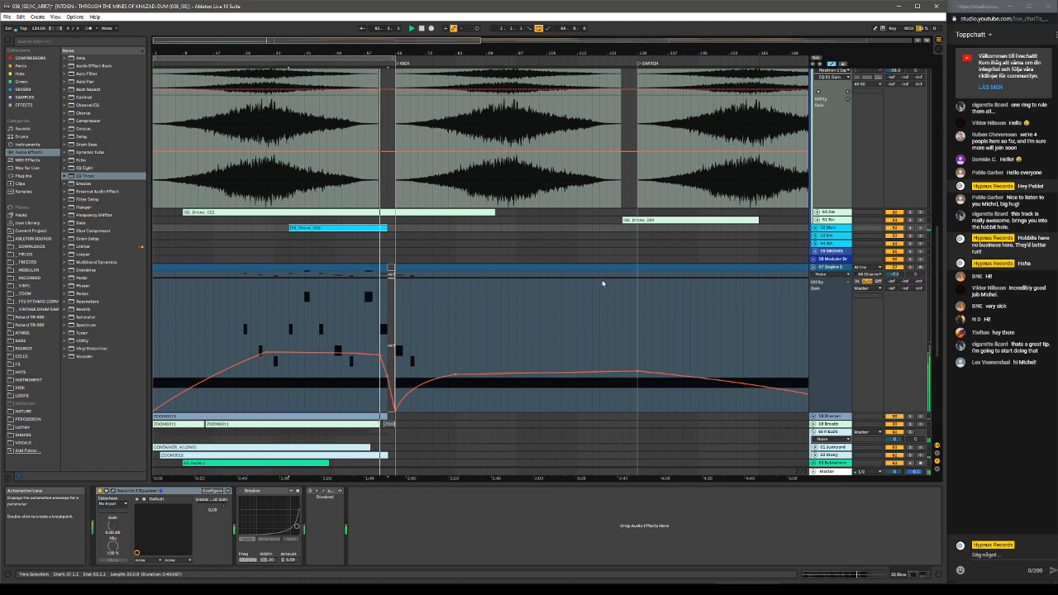
{"action": "left_click", "coordinate": [814, 267]}
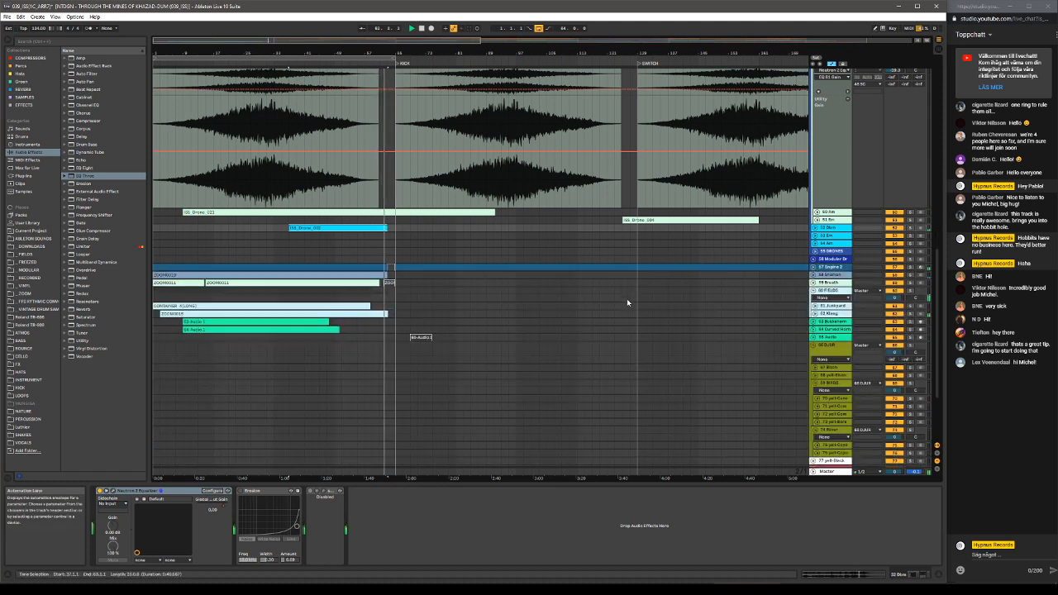
Stop playback, fold drone track 49, and unfold the Engine 2 track with its instrument plug-in window open.
{"action": "scroll", "coordinate": [627, 303], "scroll_direction": "up", "scroll_amount": 3}
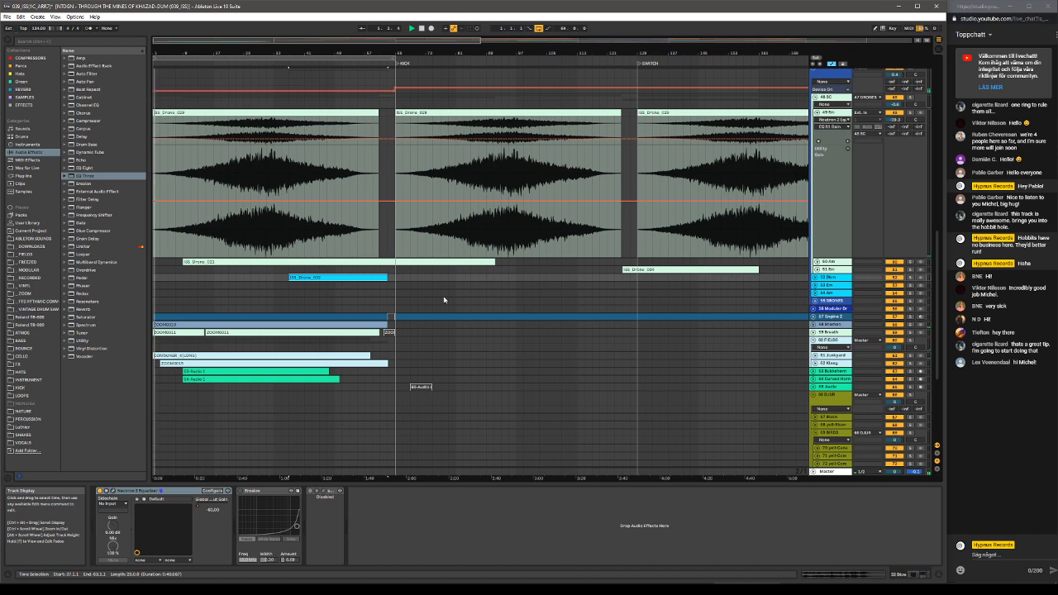
{"action": "scroll", "coordinate": [734, 195], "scroll_direction": "up", "scroll_amount": 3}
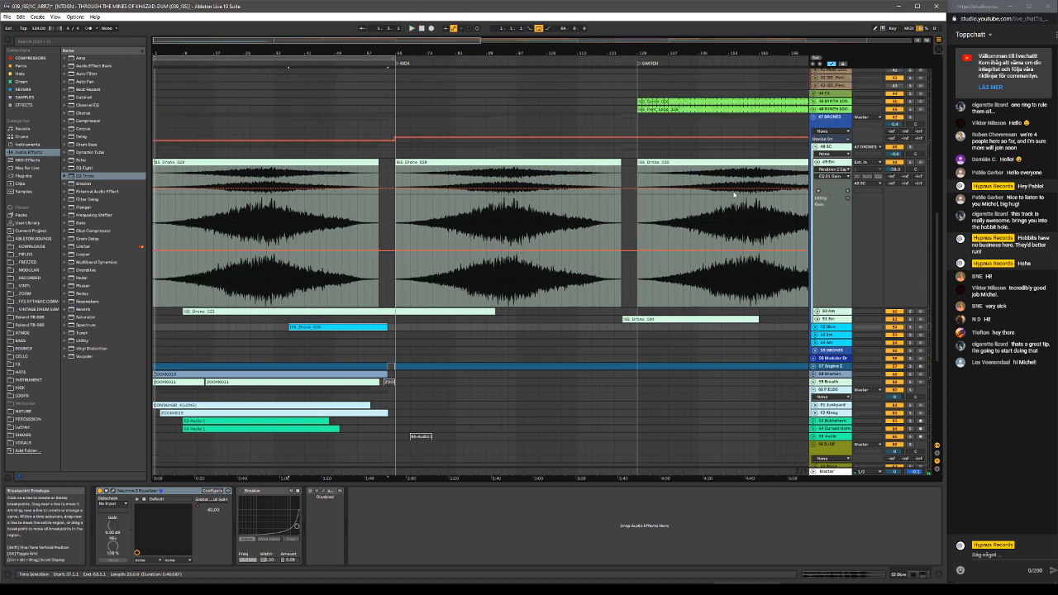
{"action": "left_click", "coordinate": [816, 162]}
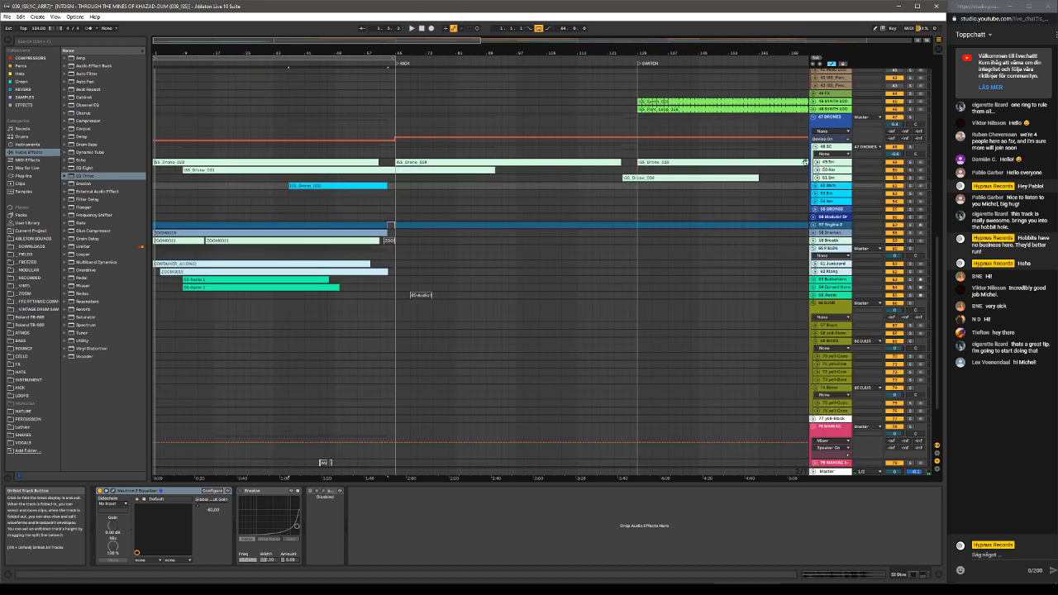
{"action": "left_click", "coordinate": [813, 224]}
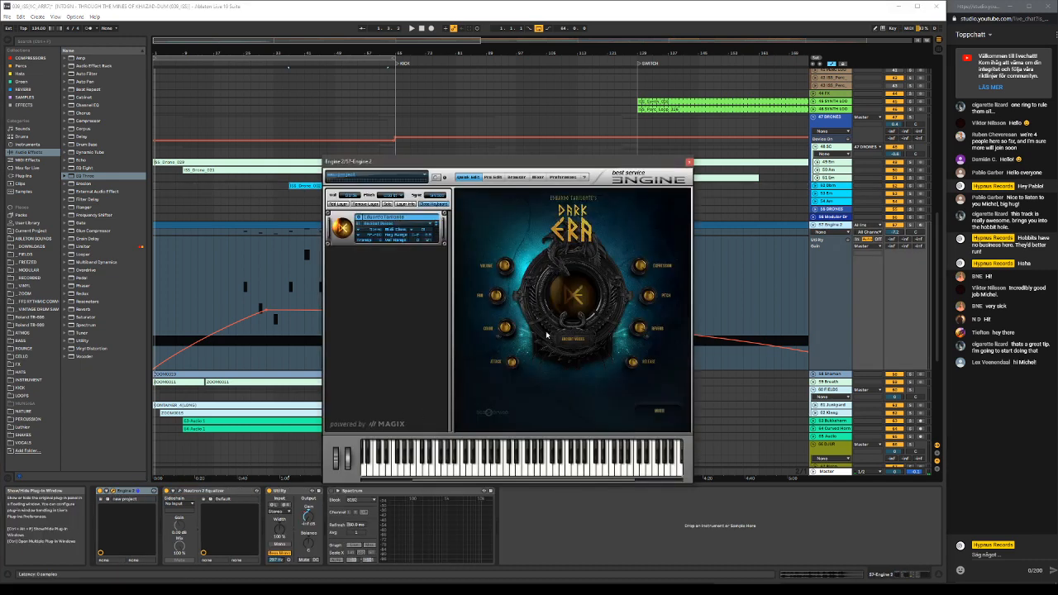
Play the Engine 2 track soloed with its plug-in window moved aside, closing the window and folding the track at the end.
{"action": "left_click_drag", "start_coordinate": [569, 163], "coordinate": [573, 114]}
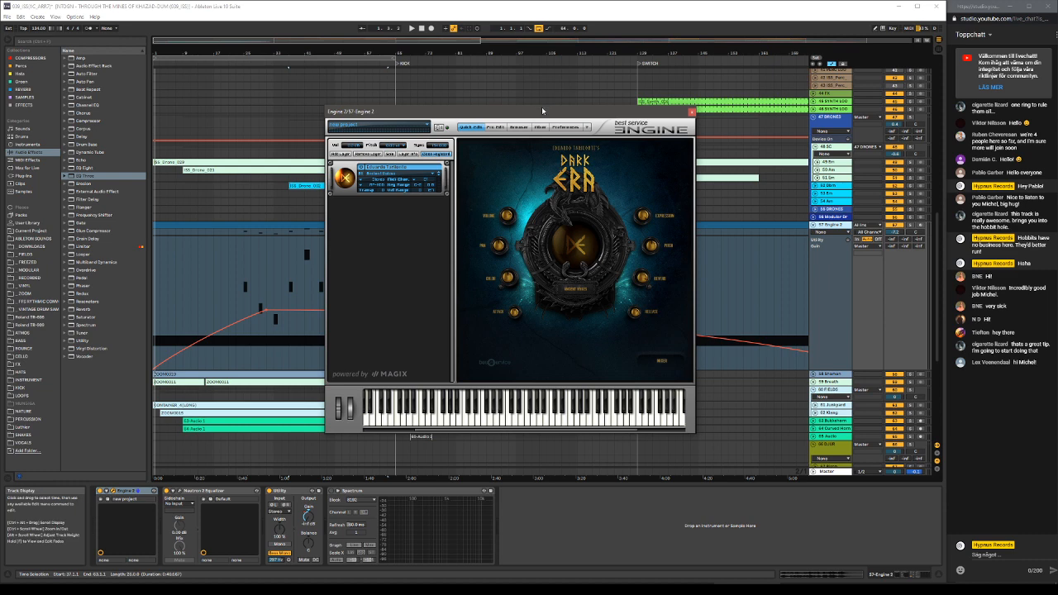
{"action": "left_click_drag", "start_coordinate": [543, 114], "coordinate": [559, 103]}
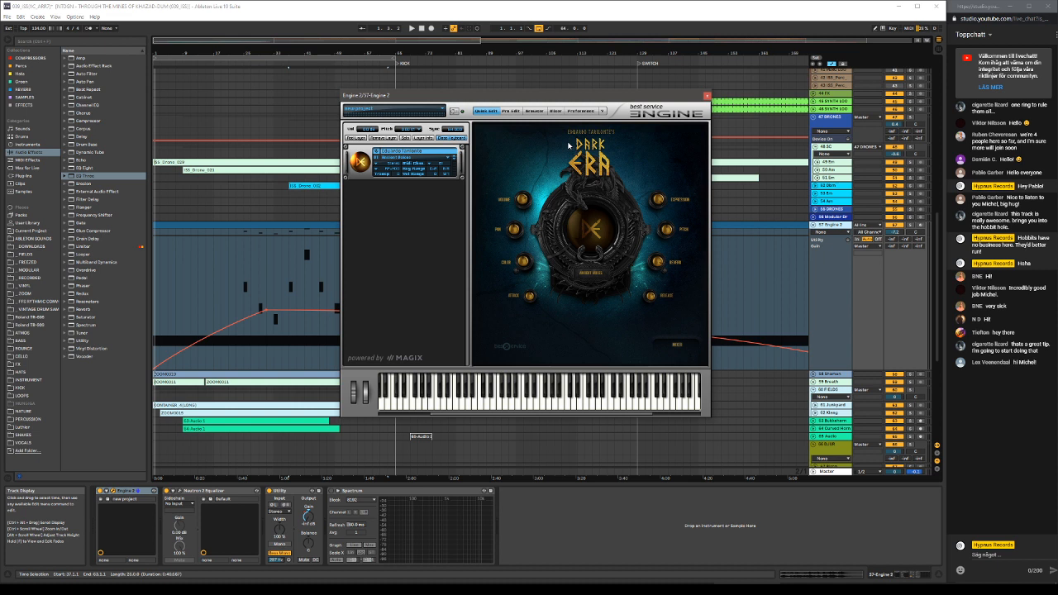
{"action": "left_click", "coordinate": [277, 63]}
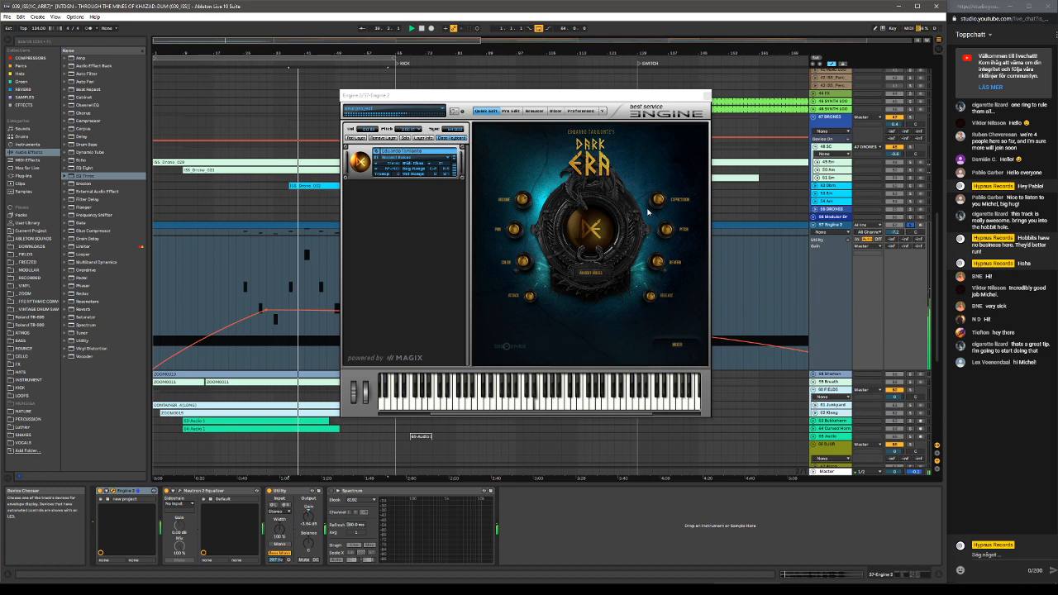
{"action": "left_click_drag", "start_coordinate": [534, 96], "coordinate": [659, 84]}
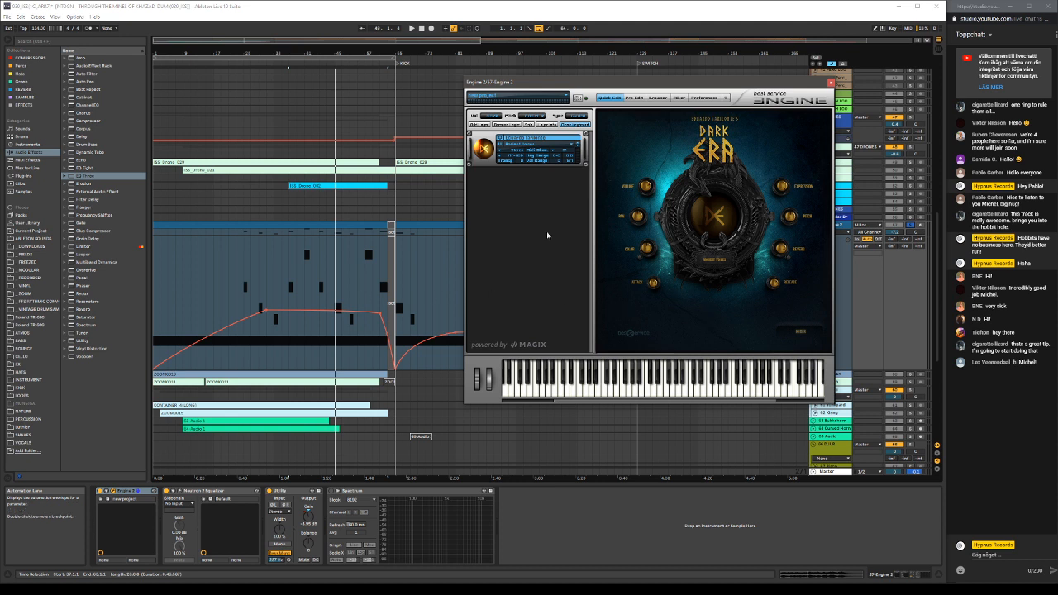
{"action": "left_click", "coordinate": [831, 83]}
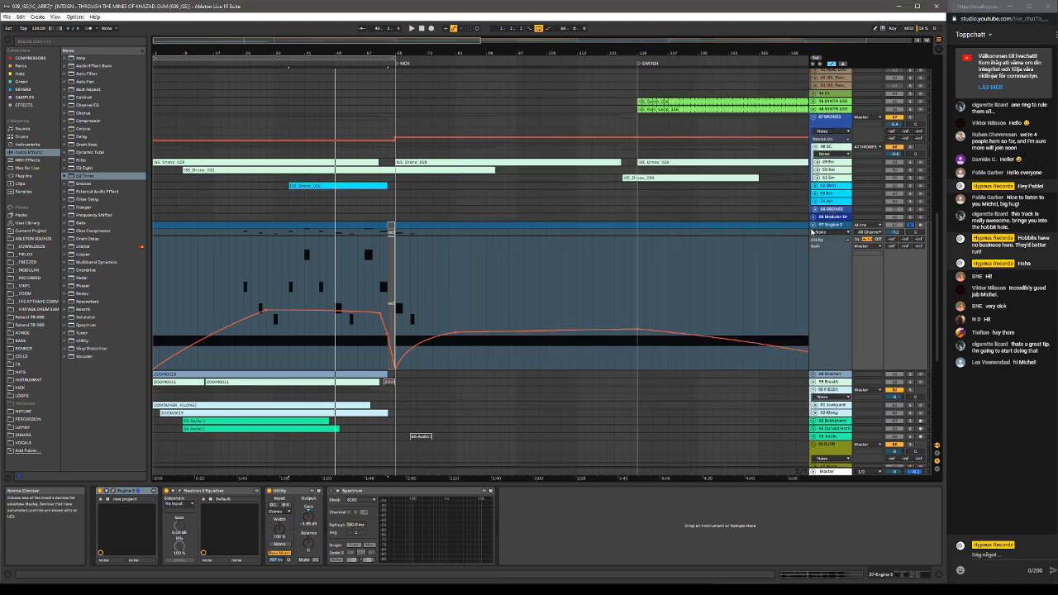
{"action": "left_click", "coordinate": [814, 226]}
Show the whole arrangement, play the end of the intro up to the KICK locator, and bring the low-end tracks into view.
{"action": "left_click_drag", "start_coordinate": [487, 51], "coordinate": [484, 91]}
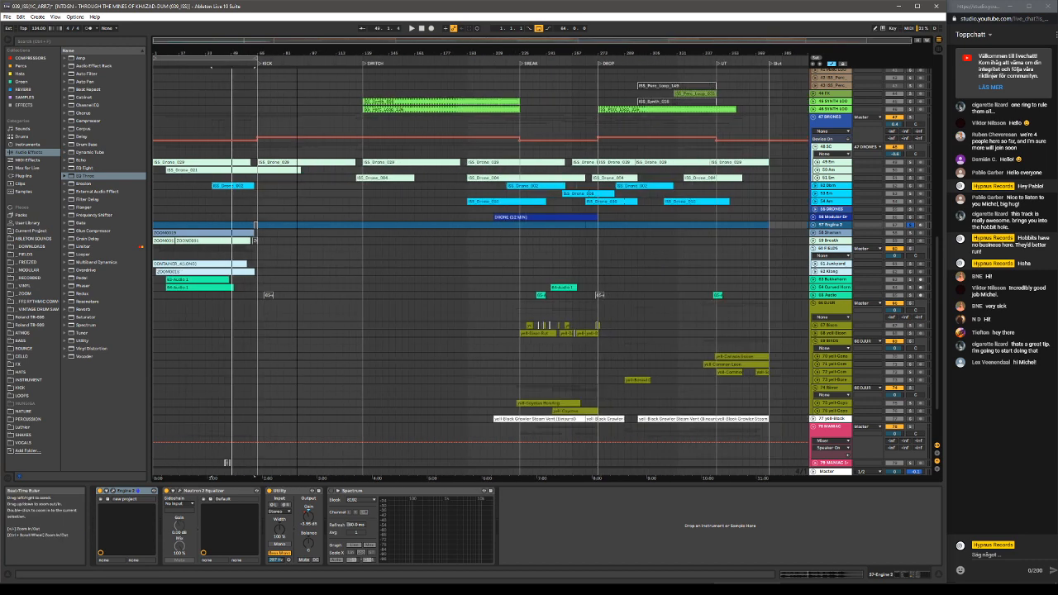
{"action": "scroll", "coordinate": [428, 244], "scroll_direction": "up", "scroll_amount": 5}
{"action": "scroll", "coordinate": [428, 244], "scroll_direction": "up", "scroll_amount": 5}
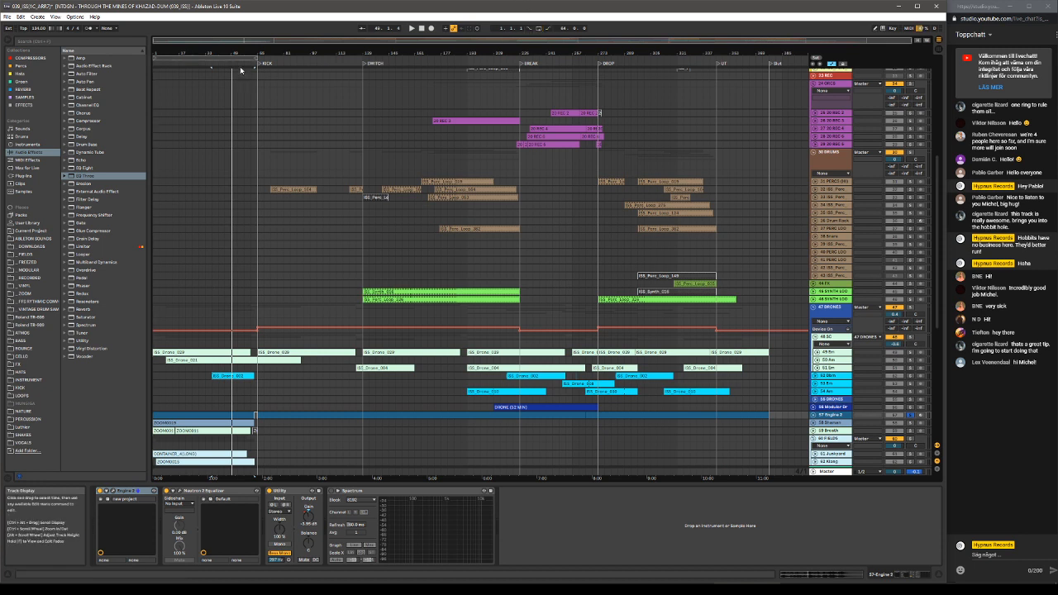
{"action": "key", "text": "space"}
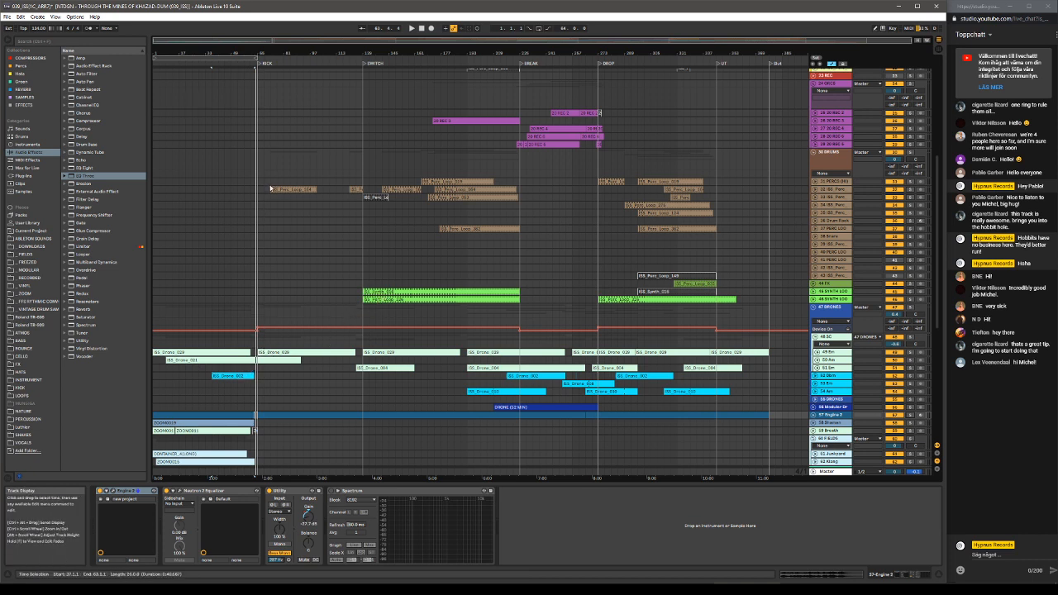
{"action": "scroll", "coordinate": [331, 194], "scroll_direction": "up", "scroll_amount": 3}
{"action": "scroll", "coordinate": [334, 180], "scroll_direction": "up", "scroll_amount": 6}
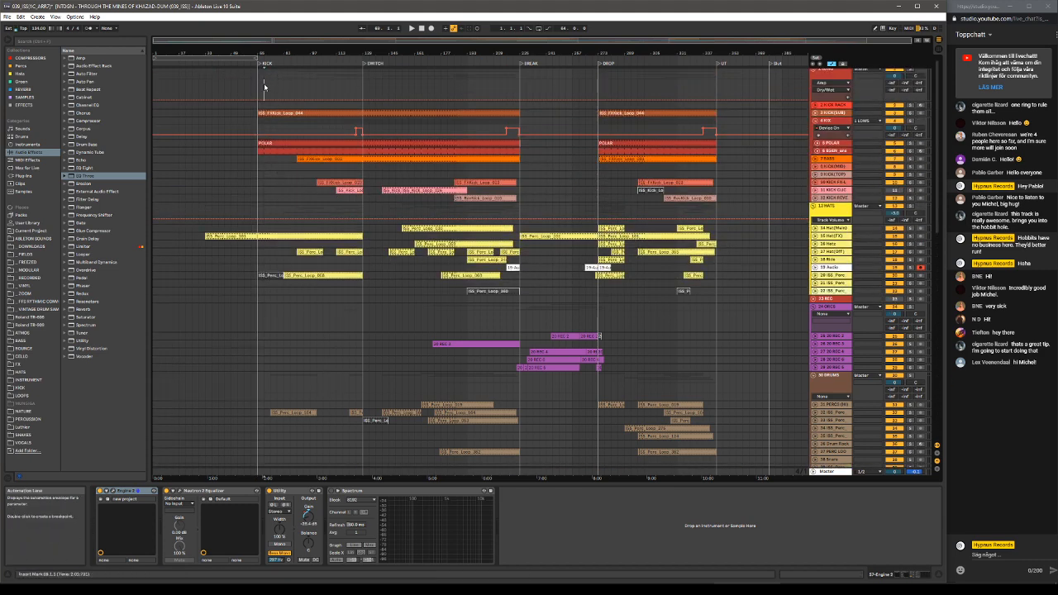
Play from just before the KICK locator, set the global quantization to 1 Bar, and jump playback ahead within the kick section.
{"action": "left_click", "coordinate": [251, 80]}
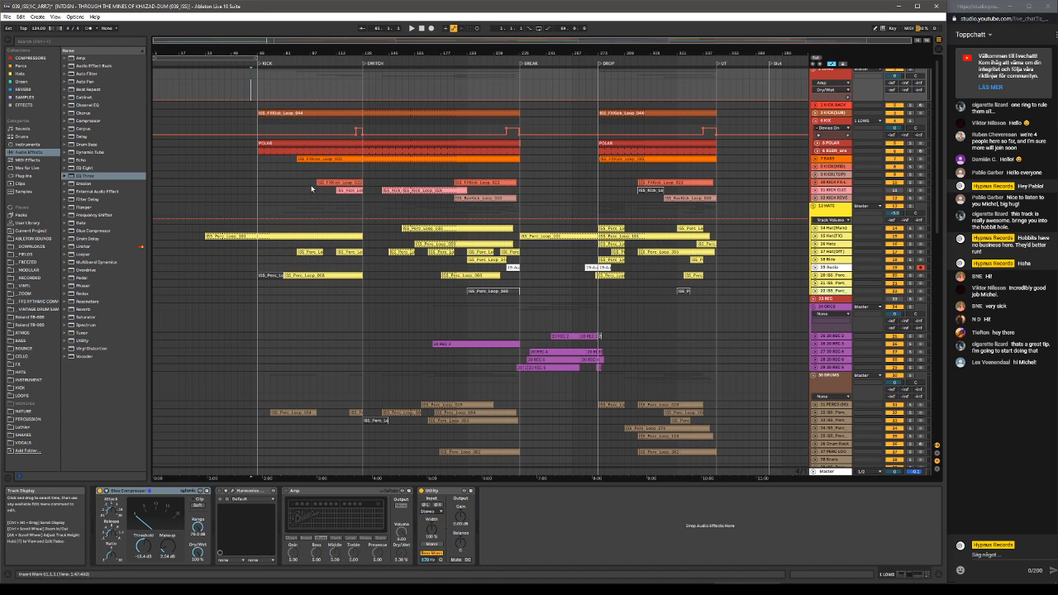
{"action": "scroll", "coordinate": [306, 160], "scroll_direction": "down", "scroll_amount": 5}
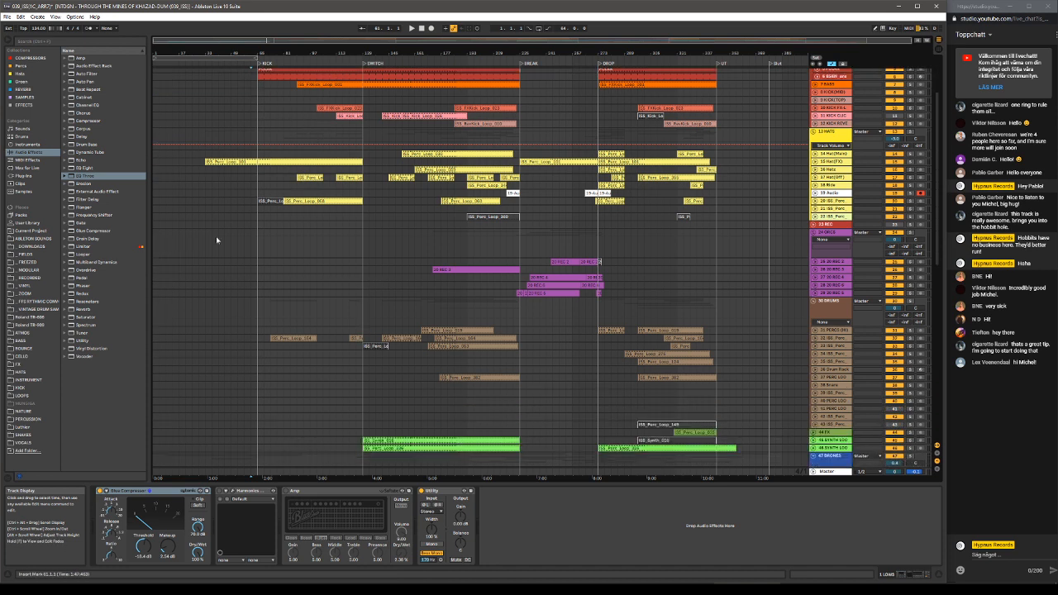
{"action": "scroll", "coordinate": [337, 363], "scroll_direction": "up", "scroll_amount": 5}
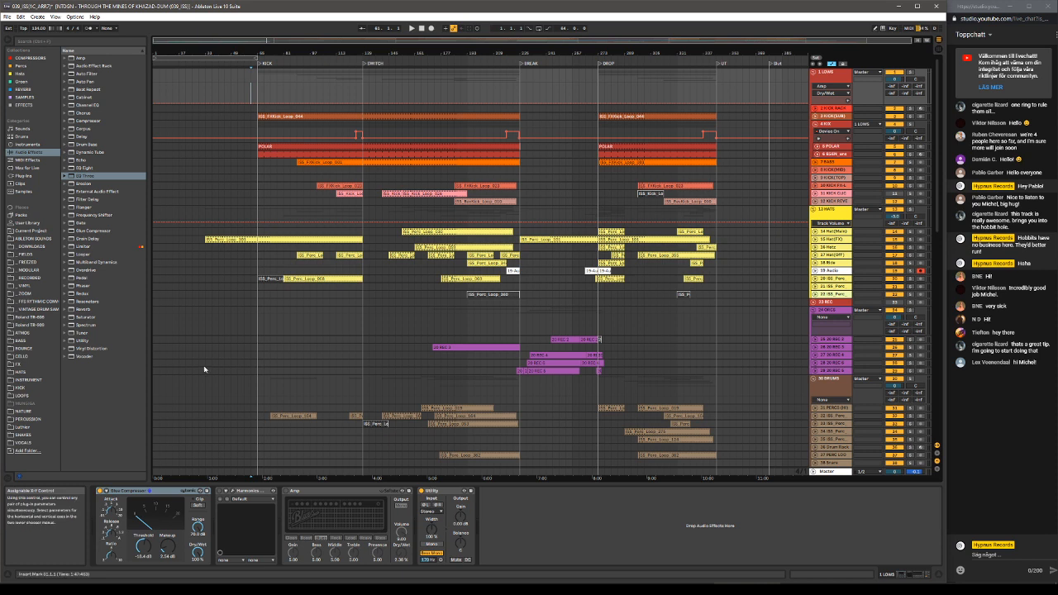
{"action": "left_click", "coordinate": [249, 64]}
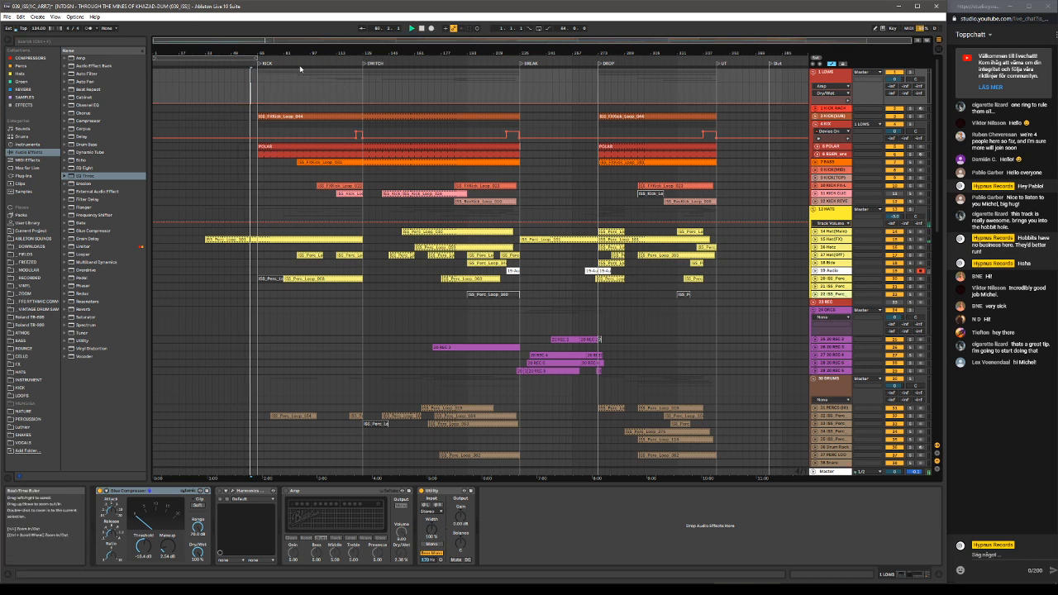
{"action": "left_click", "coordinate": [241, 64]}
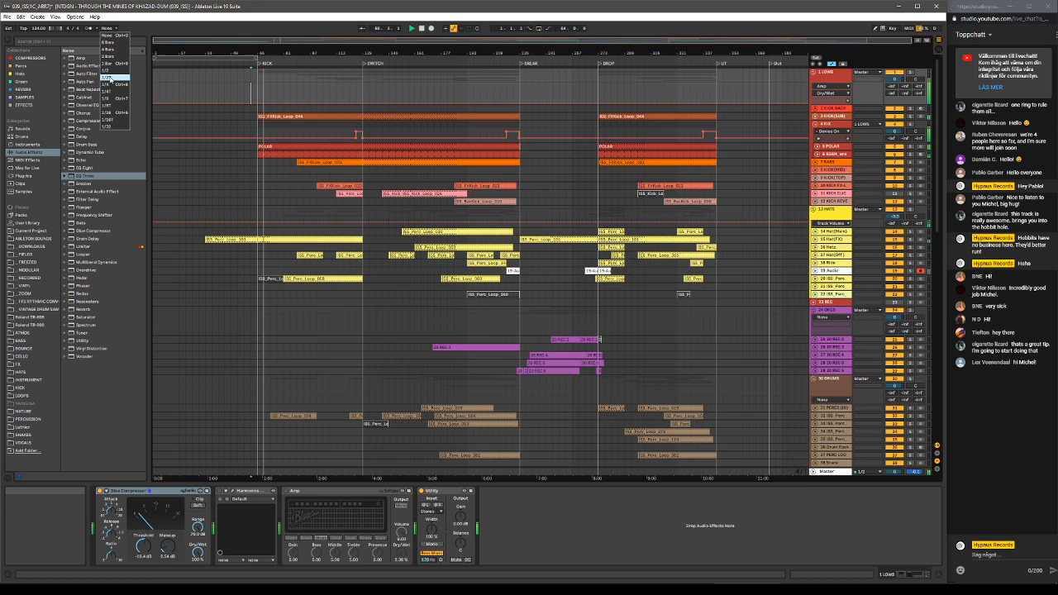
{"action": "left_click", "coordinate": [108, 63]}
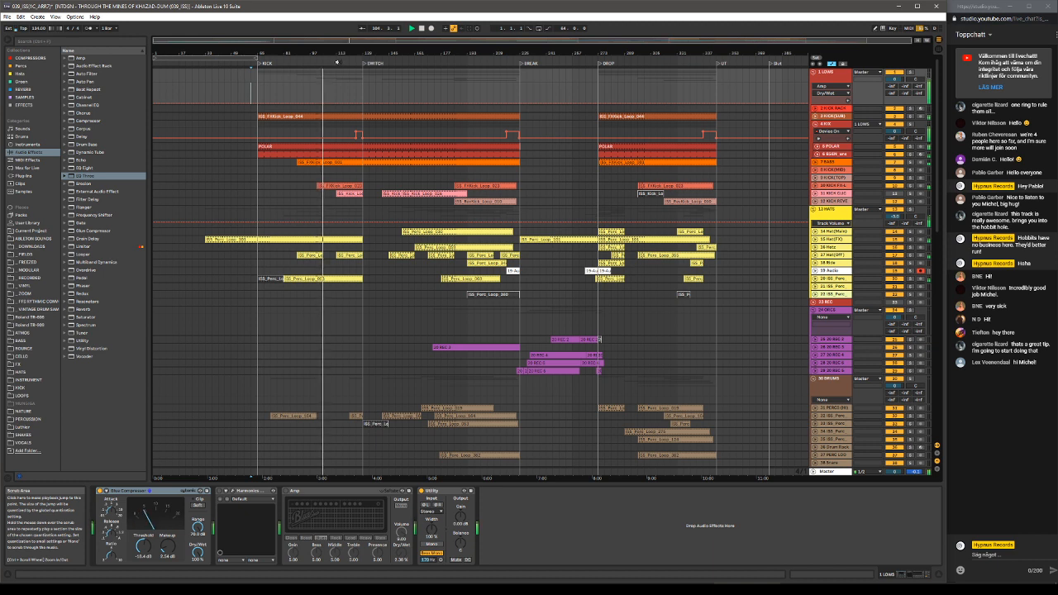
{"action": "left_click", "coordinate": [337, 62]}
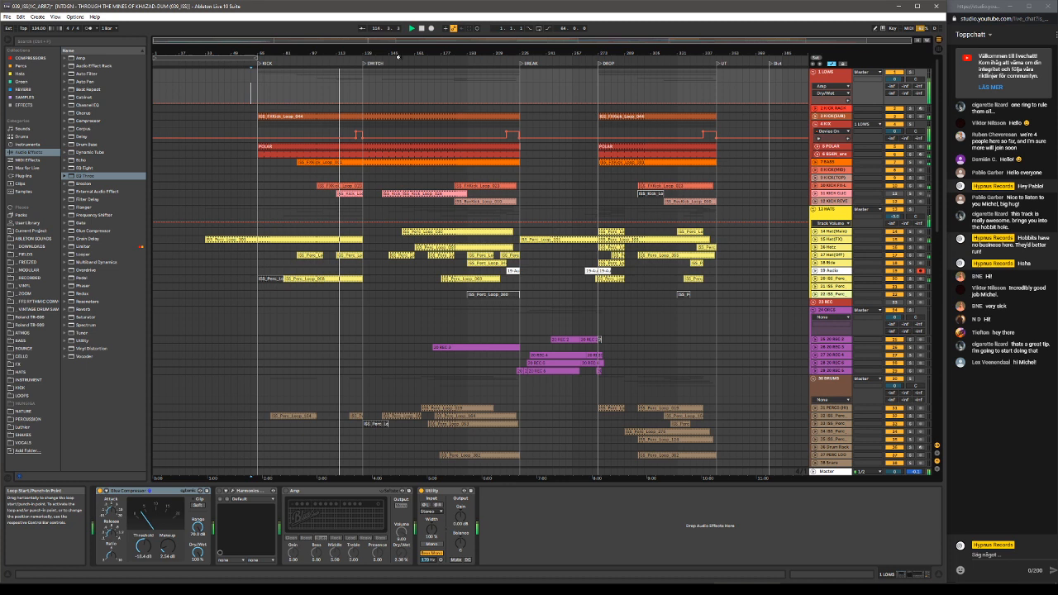
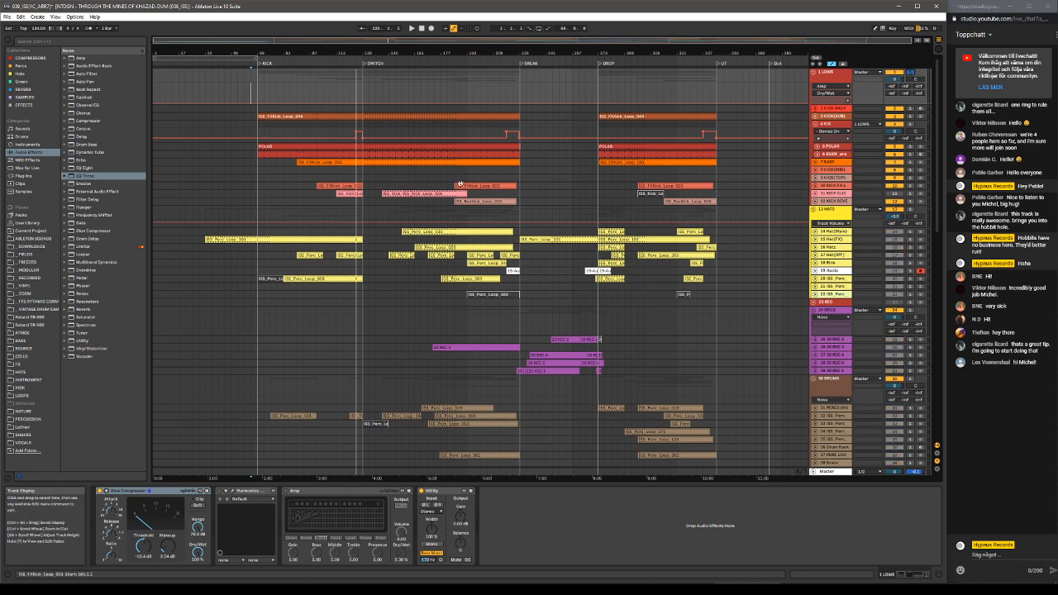
Loop the 16 bars leading up to the SWITCH locator and start playback.
{"action": "left_click_drag", "start_coordinate": [344, 178], "coordinate": [361, 177]}
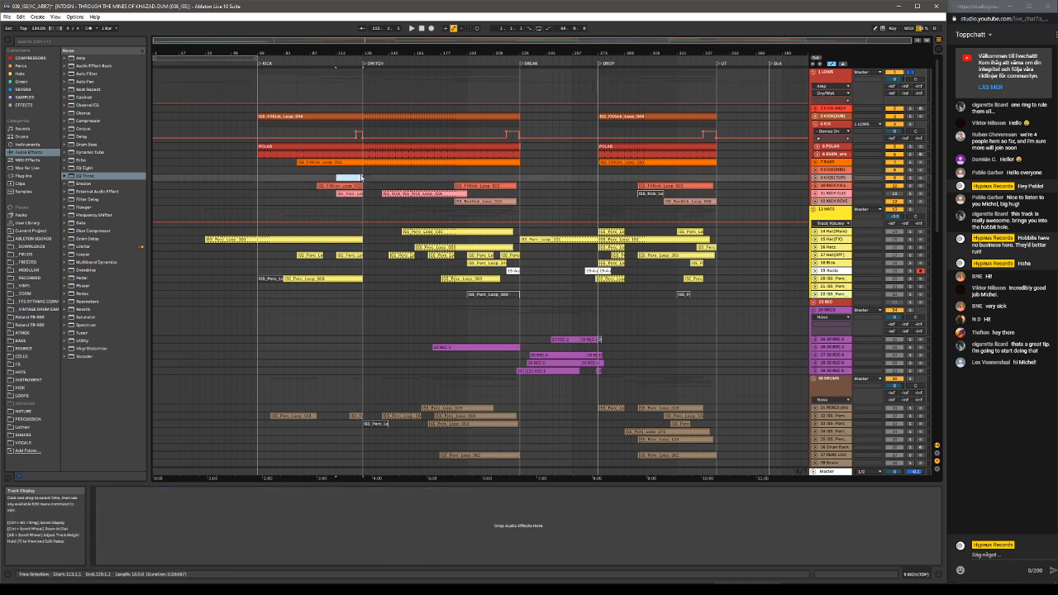
{"action": "key", "text": "ctrl+l"}
{"action": "key", "text": "space"}
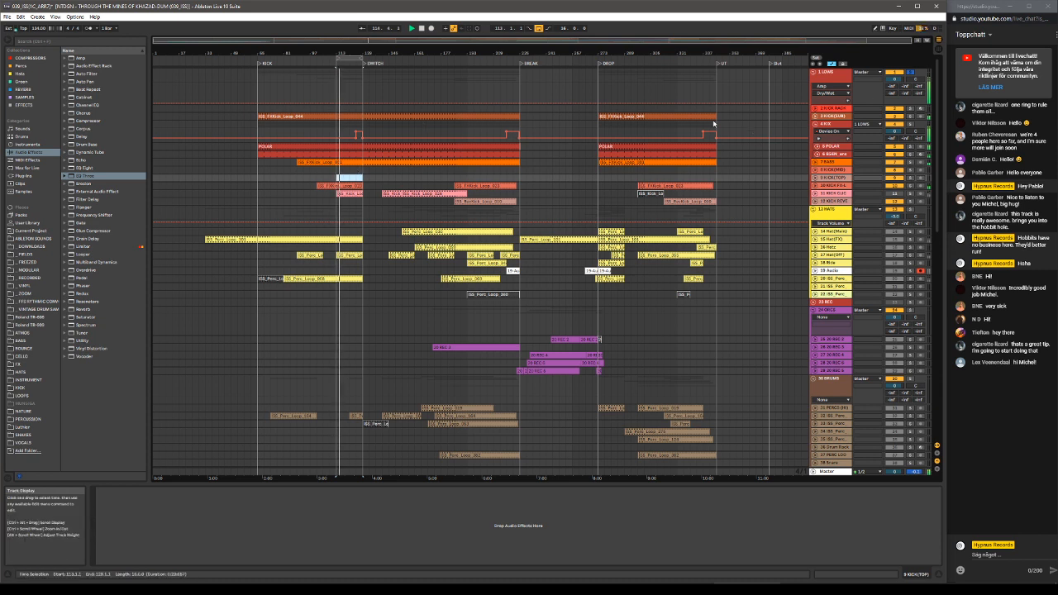
Solo the POLAR kick track, open its Neutron Exciter window, and switch off its Auto Filter and Neutron to compare the sound.
{"action": "left_click", "coordinate": [909, 149]}
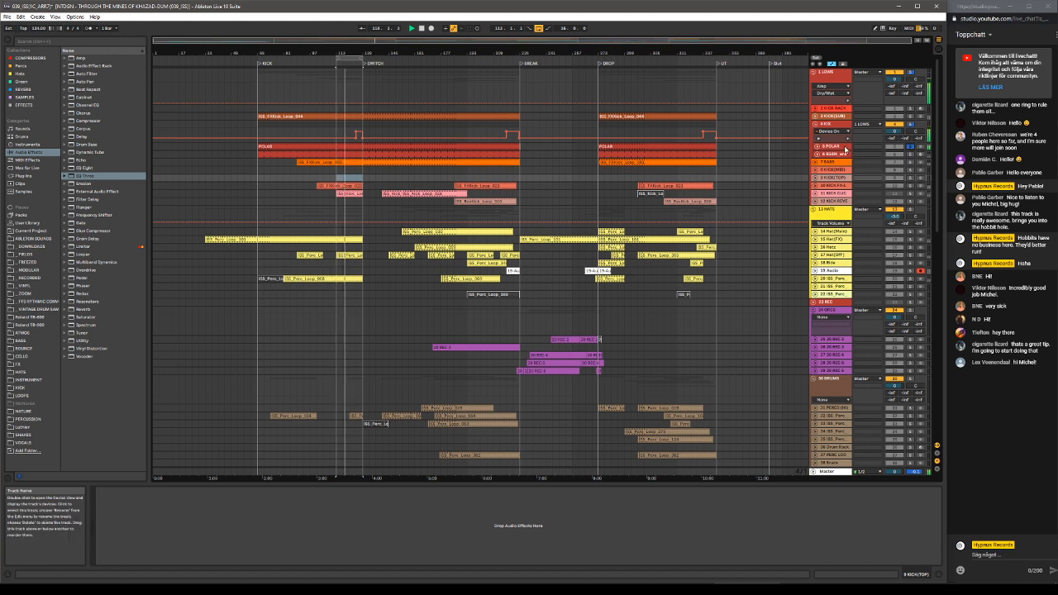
{"action": "left_click", "coordinate": [843, 146]}
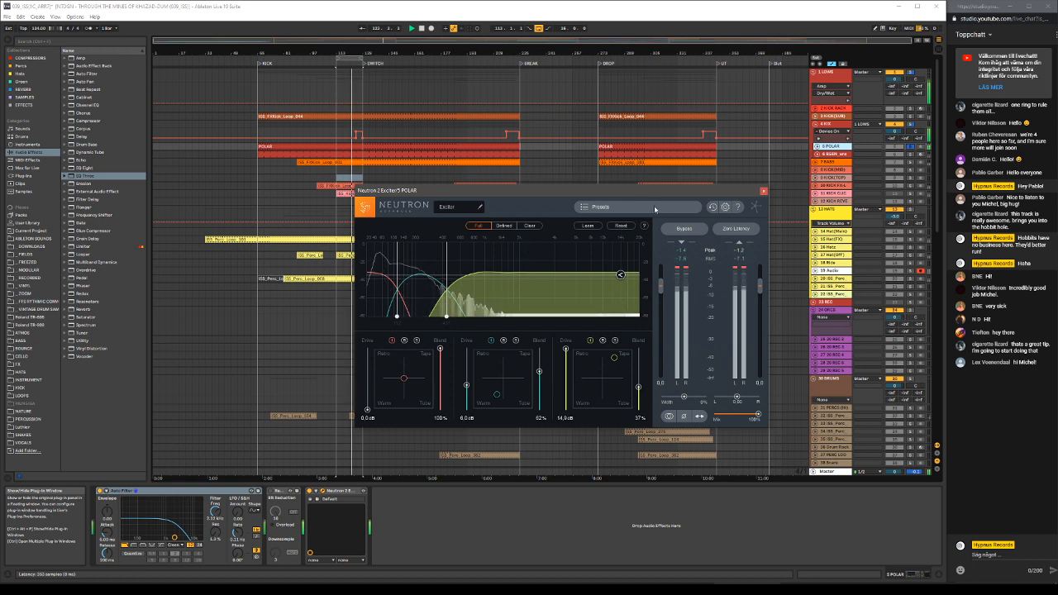
{"action": "left_click", "coordinate": [310, 492]}
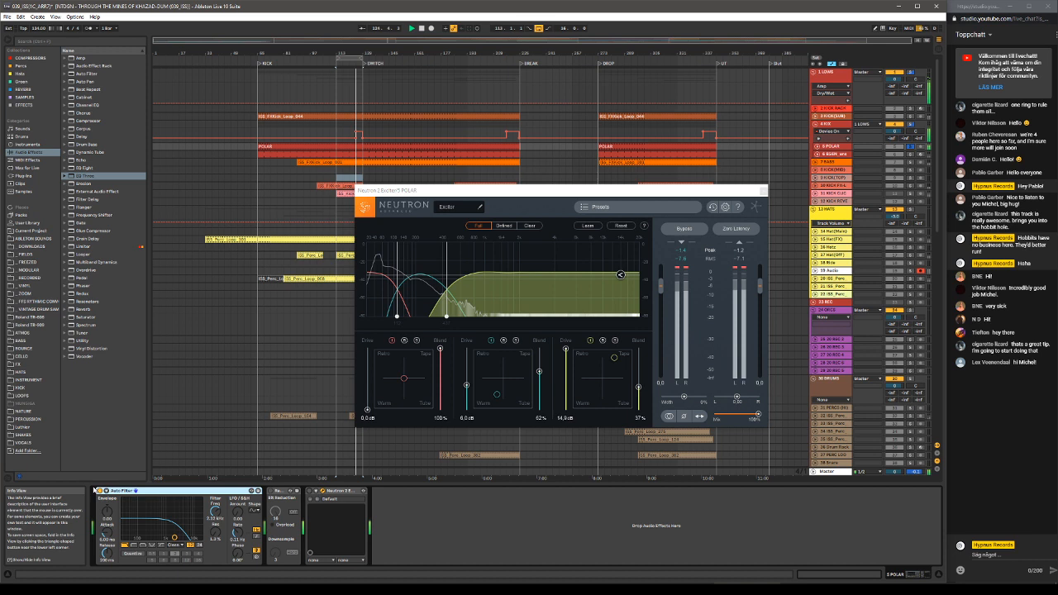
{"action": "left_click", "coordinate": [100, 490]}
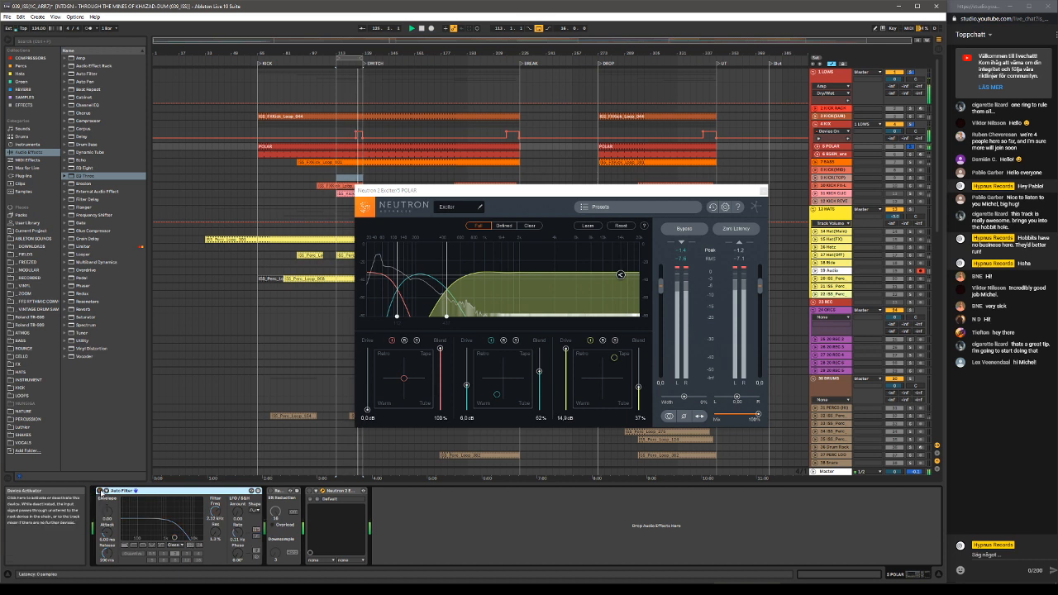
{"action": "left_click", "coordinate": [331, 498]}
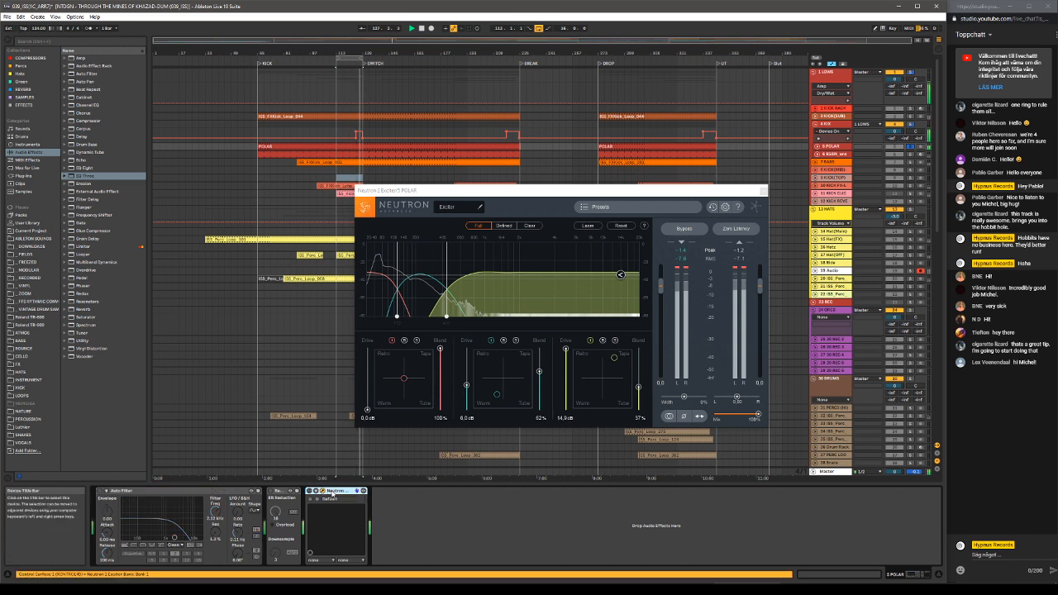
Group the POLAR track's devices into one rack, toggle the rack off and on to compare, and close the Neutron window.
{"action": "left_click", "coordinate": [101, 492]}
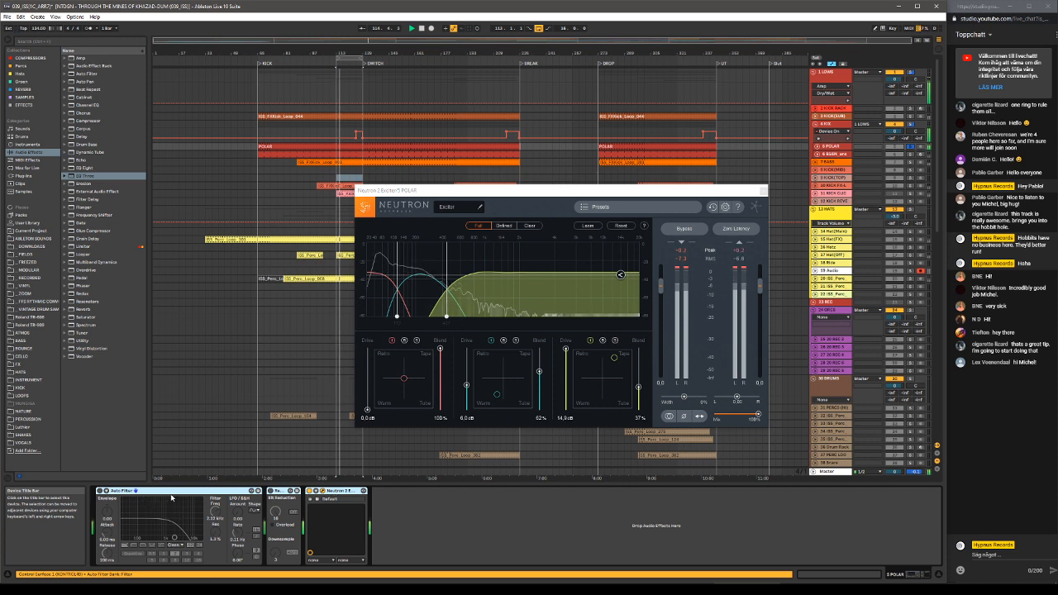
{"action": "key", "text": "ctrl+g"}
{"action": "left_click", "coordinate": [109, 491]}
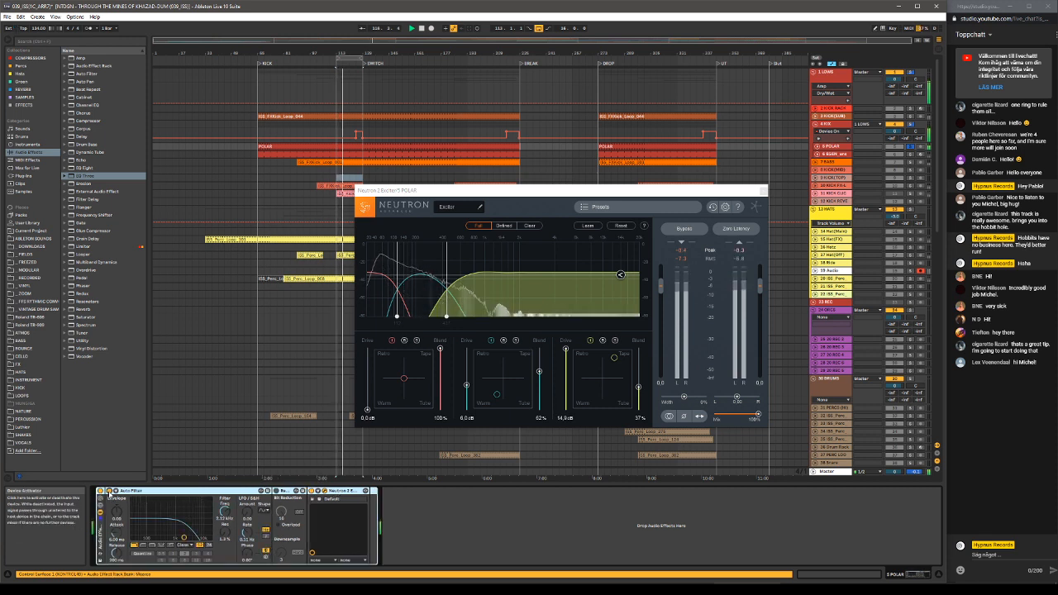
{"action": "left_click", "coordinate": [109, 492]}
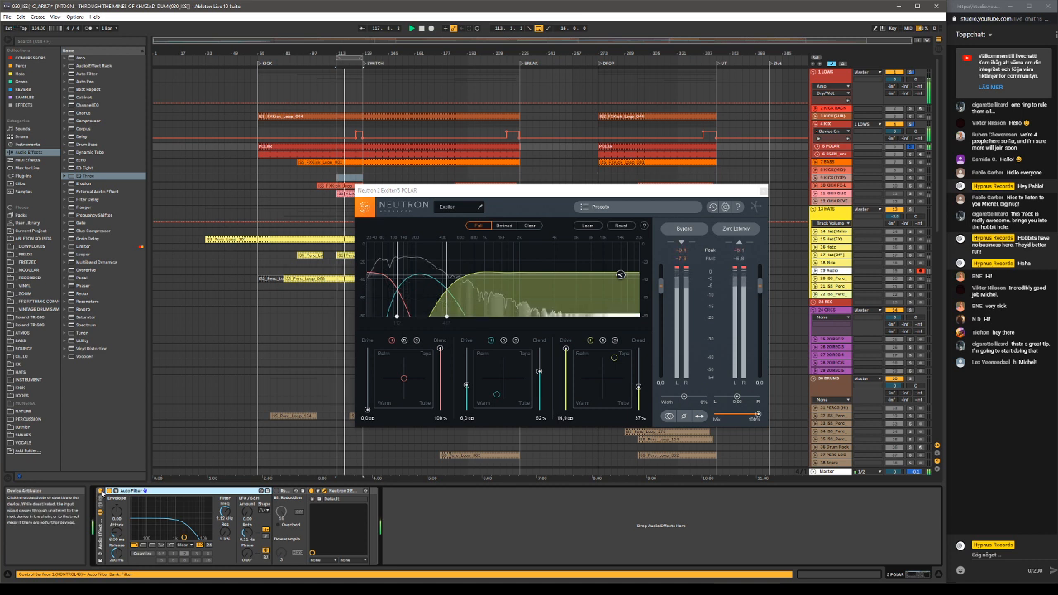
{"action": "left_click", "coordinate": [101, 492]}
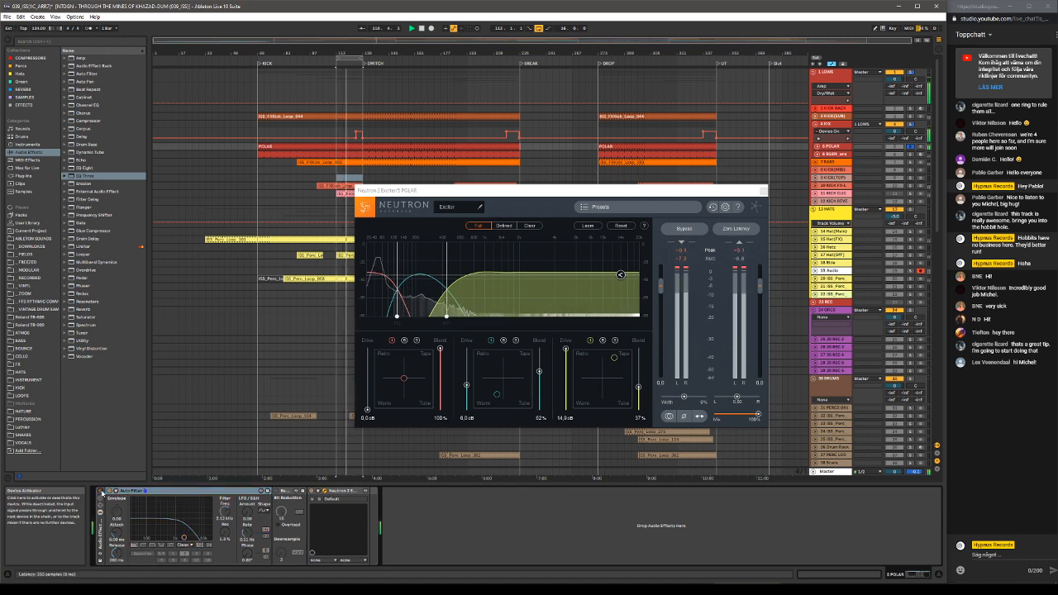
{"action": "left_click", "coordinate": [101, 492]}
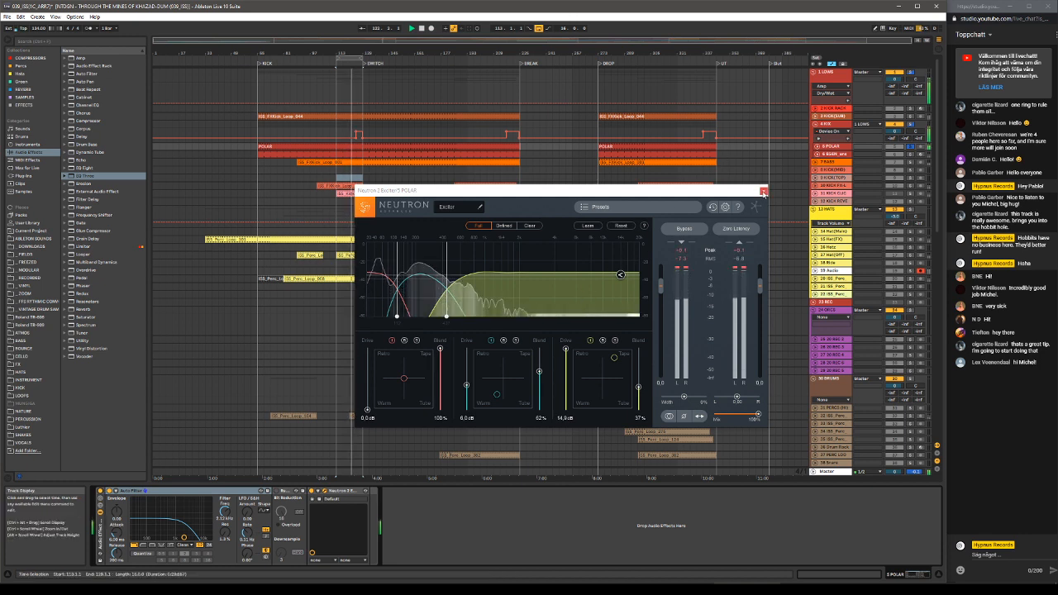
{"action": "key", "text": "ctrl+alt+p"}
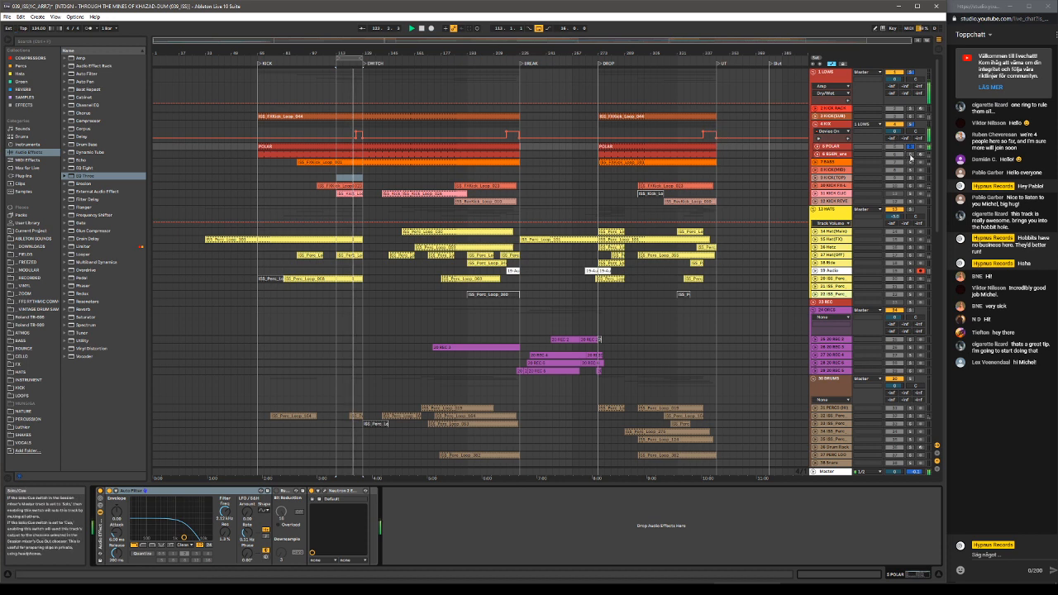
Solo and unfold the track directly below POLAR, and audition it alone and together with POLAR.
{"action": "left_click", "coordinate": [910, 155]}
{"action": "left_click", "coordinate": [816, 154]}
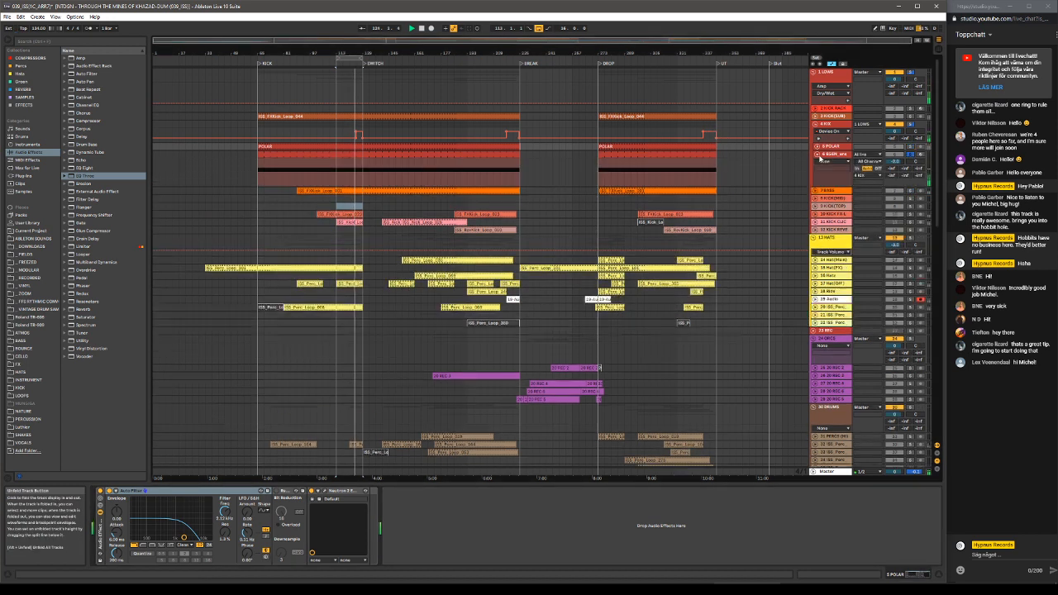
{"action": "left_click", "coordinate": [910, 154]}
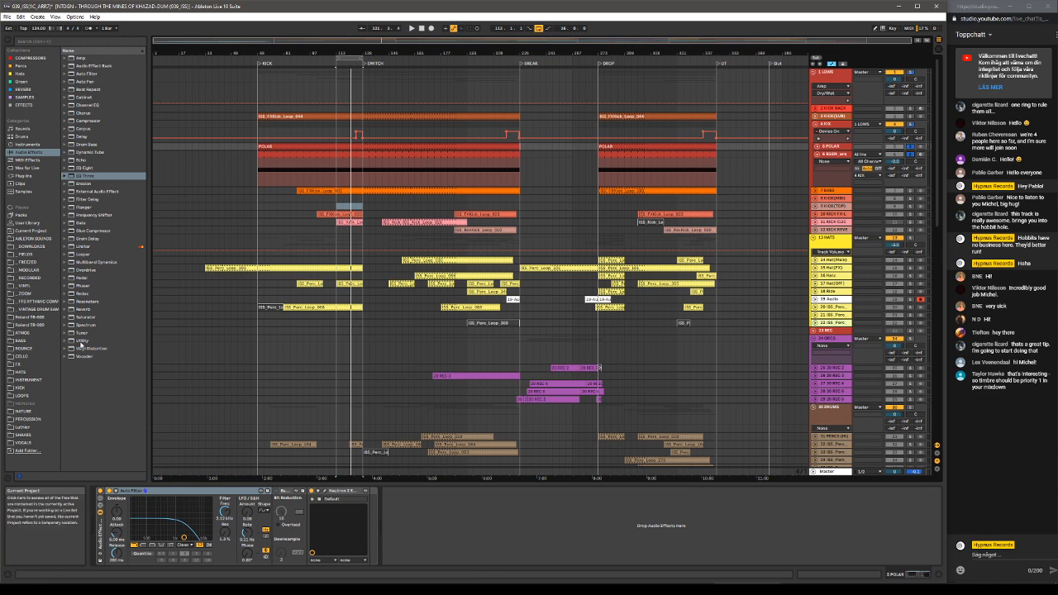
Add a Spectrum device after the POLAR track's rack, examine the enlarged frequency display, and return it to its normal size.
{"action": "left_click", "coordinate": [81, 325]}
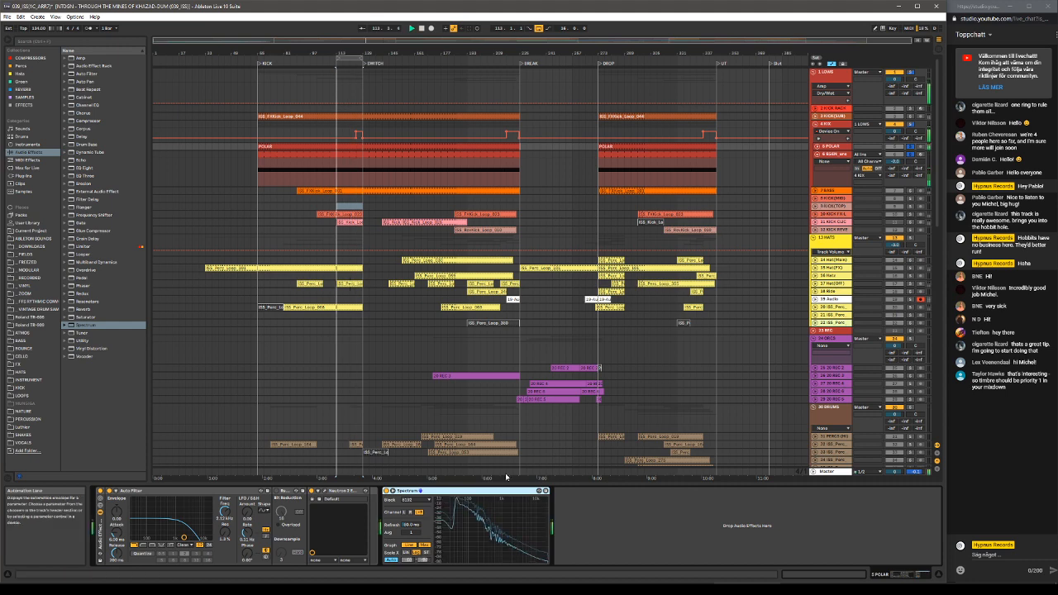
{"action": "left_click", "coordinate": [392, 491]}
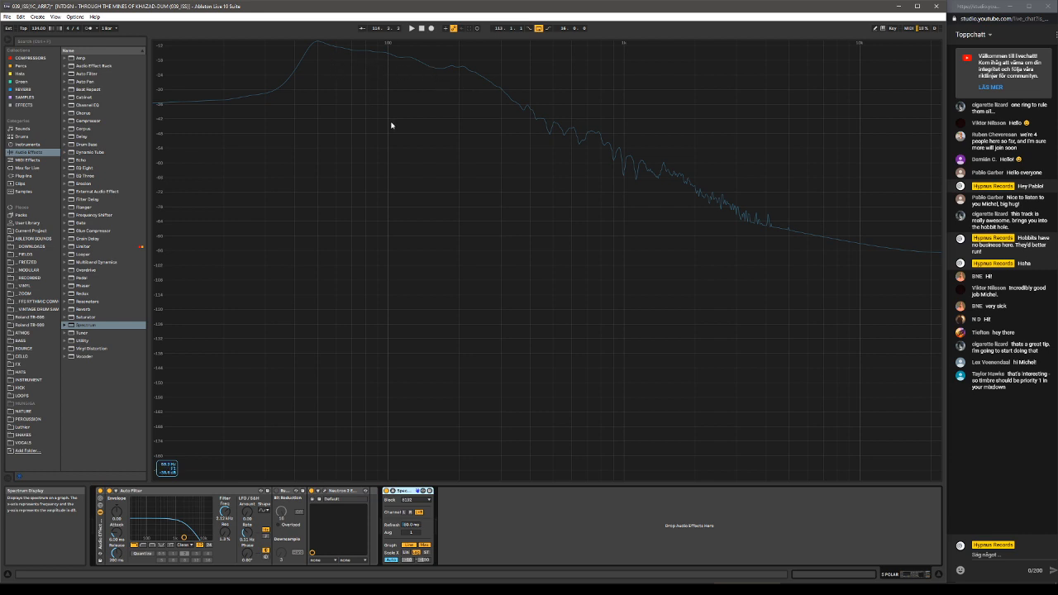
{"action": "left_click", "coordinate": [417, 490]}
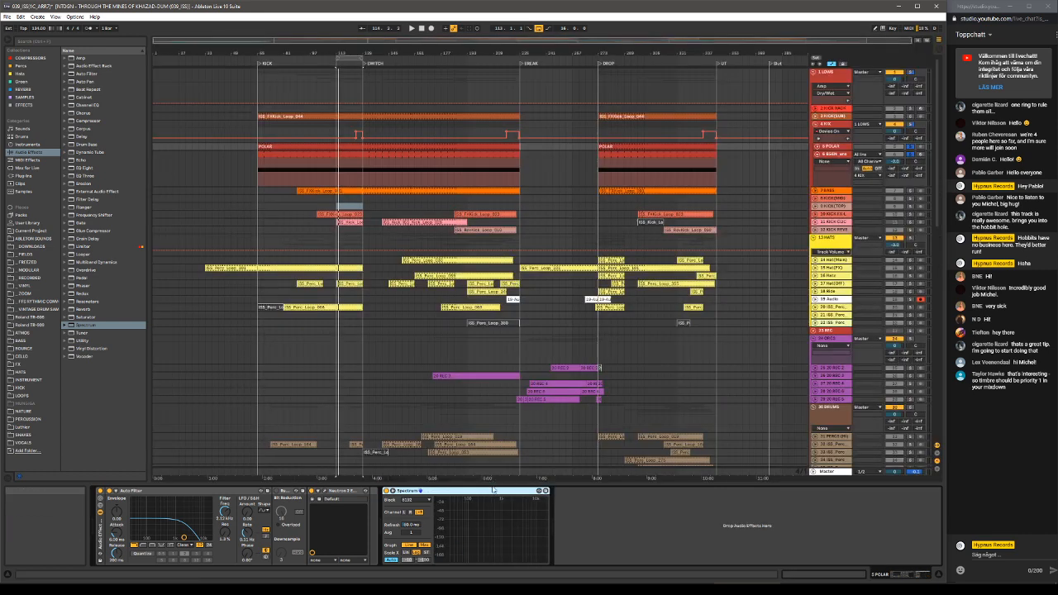
Remove the Spectrum device from the POLAR track, and solo and play back the LOWS group.
{"action": "right_click", "coordinate": [488, 491]}
{"action": "left_click", "coordinate": [845, 248]}
{"action": "left_click", "coordinate": [836, 75]}
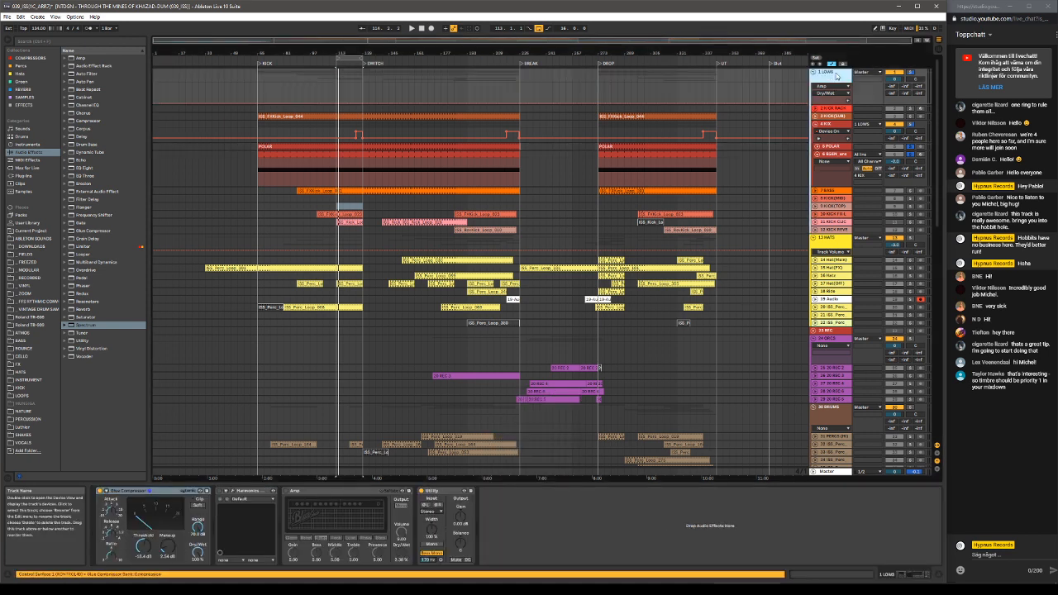
{"action": "left_click", "coordinate": [910, 73]}
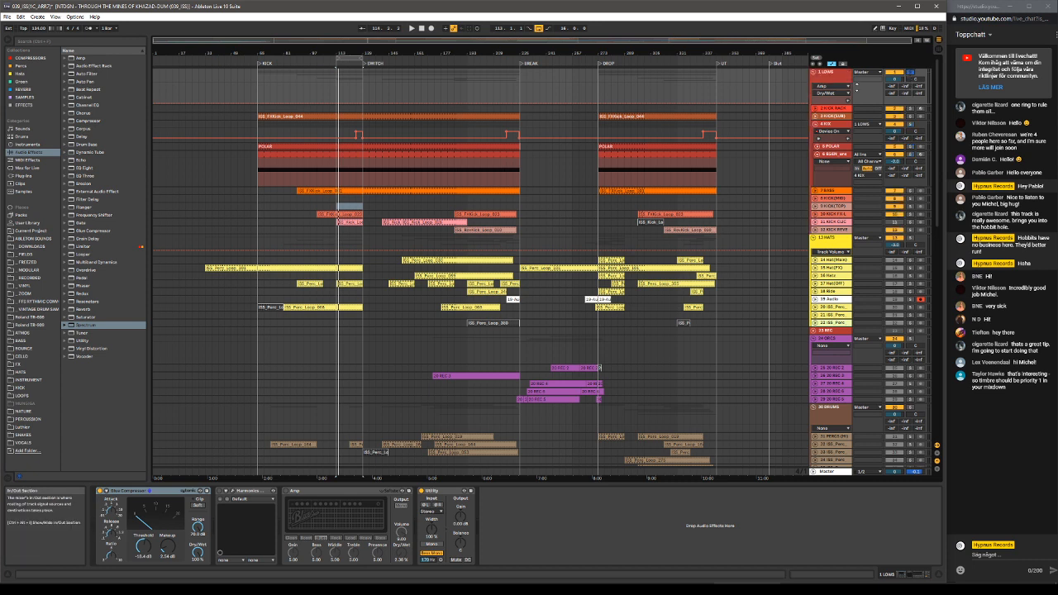
{"action": "key", "text": "space"}
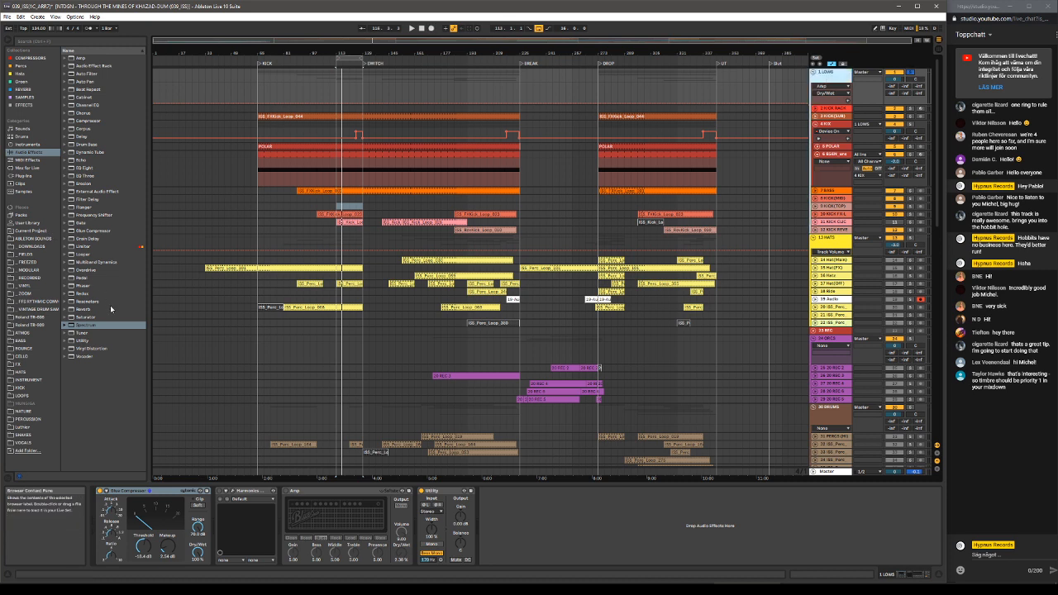
Add a Spectrum device after the LOWS group's Utility, view its enlarged frequency display, and return it to normal size.
{"action": "left_click_drag", "start_coordinate": [82, 326], "coordinate": [440, 400]}
{"action": "left_click", "coordinate": [489, 491]}
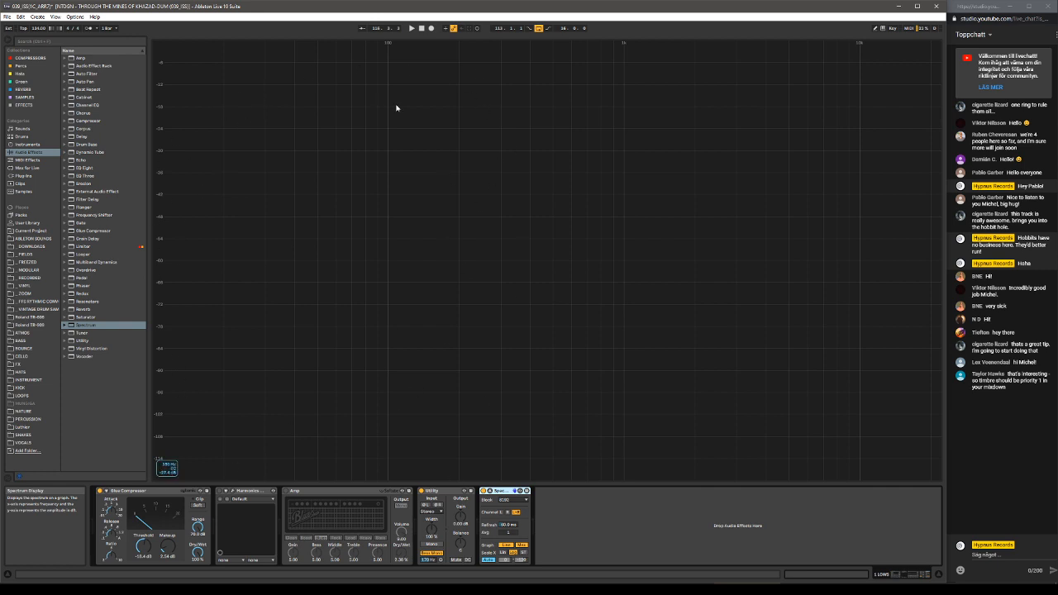
{"action": "double_click", "coordinate": [490, 113]}
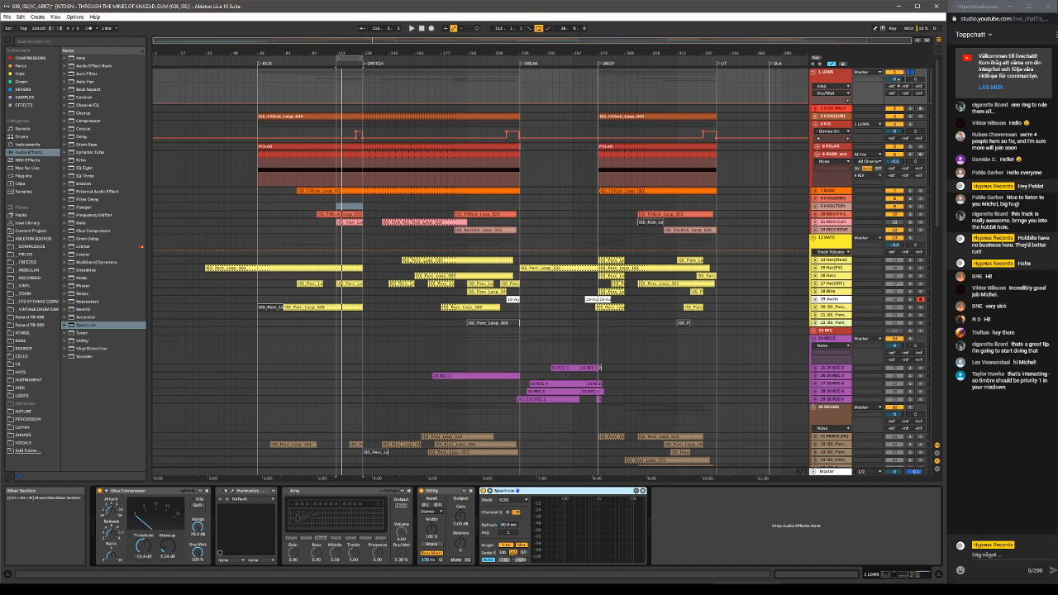
Audition the KICK(SUB) track in solo, alone and combined with the POLAR track.
{"action": "left_click", "coordinate": [911, 116]}
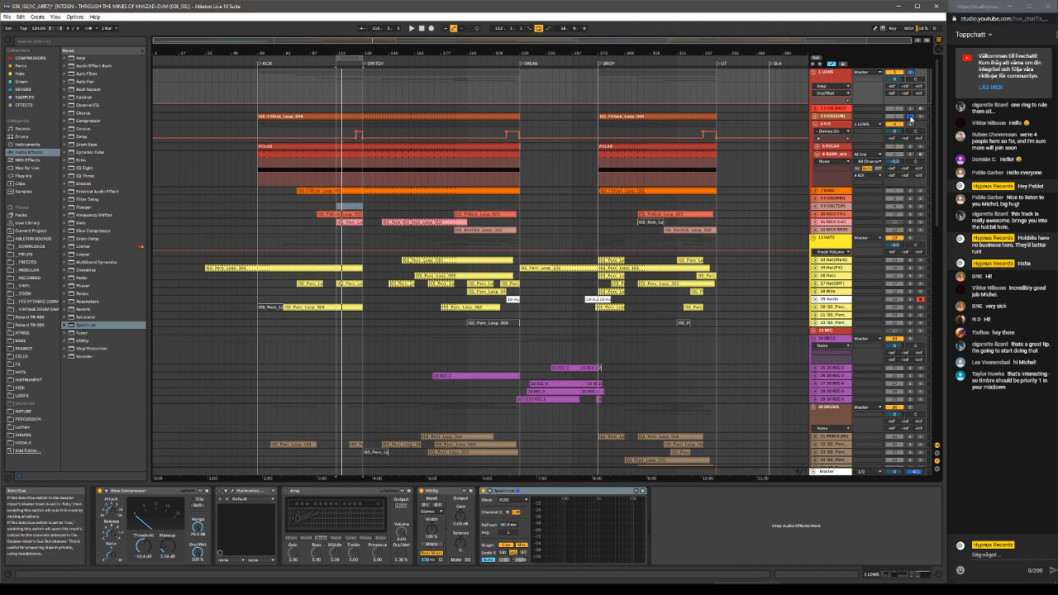
{"action": "key", "text": "space"}
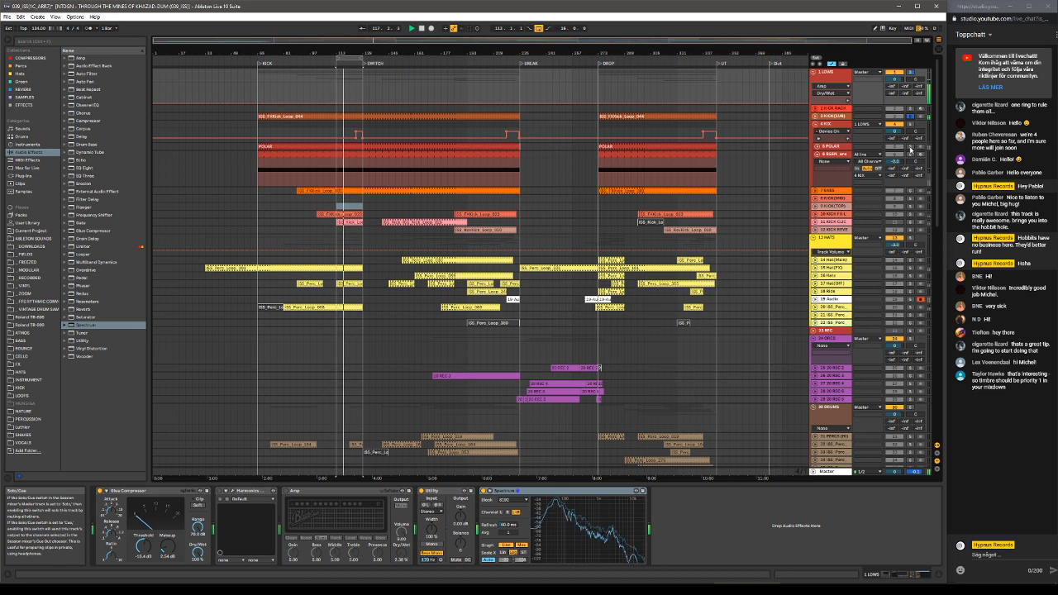
{"action": "left_click", "coordinate": [911, 147]}
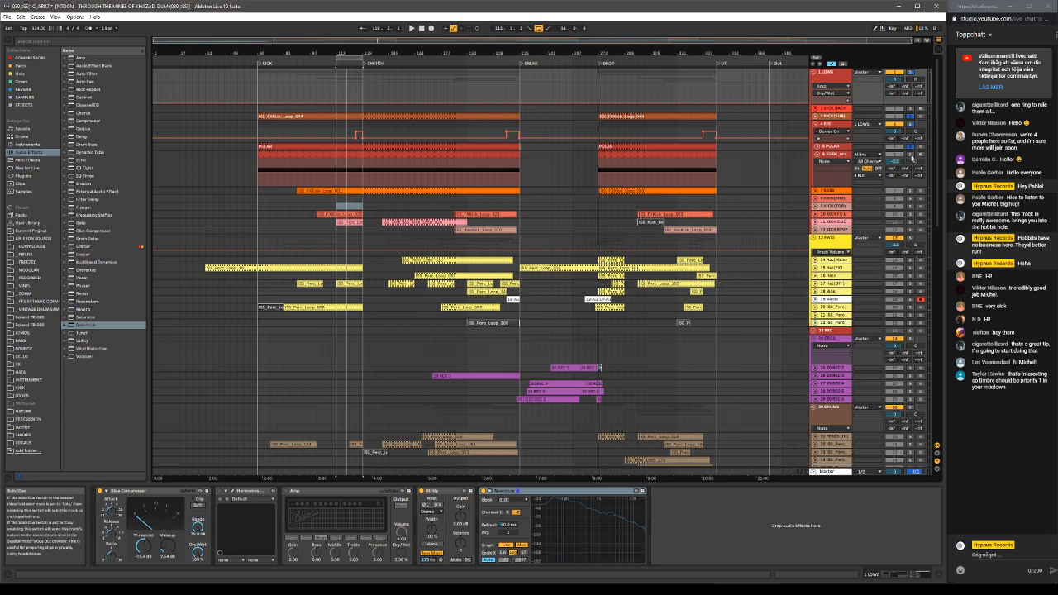
{"action": "key", "text": "space"}
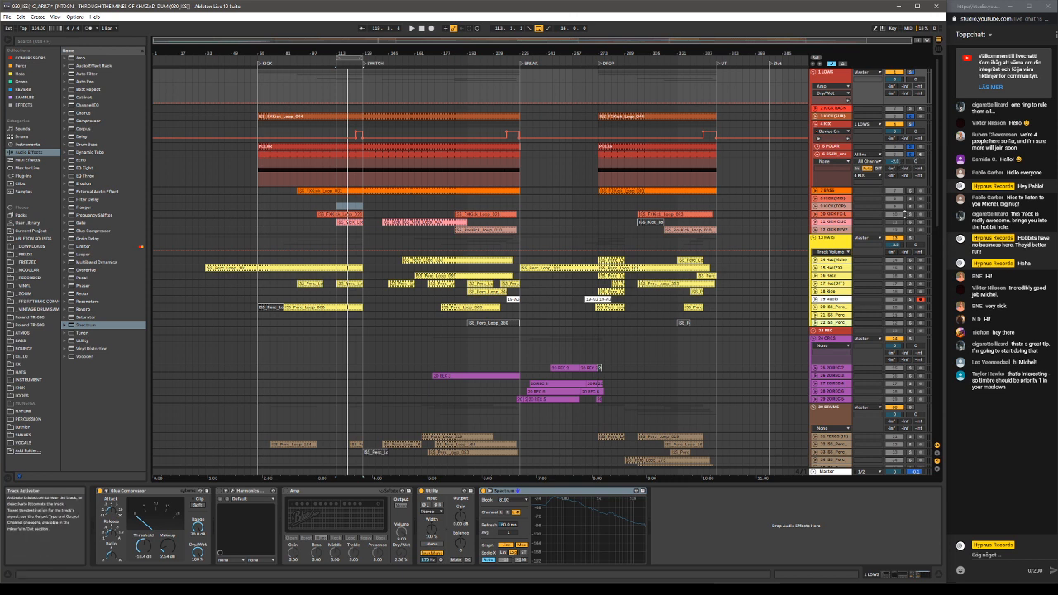
Audition kick track 10 in solo, and compare the full mix with the soloed LOWS group.
{"action": "key", "text": "space"}
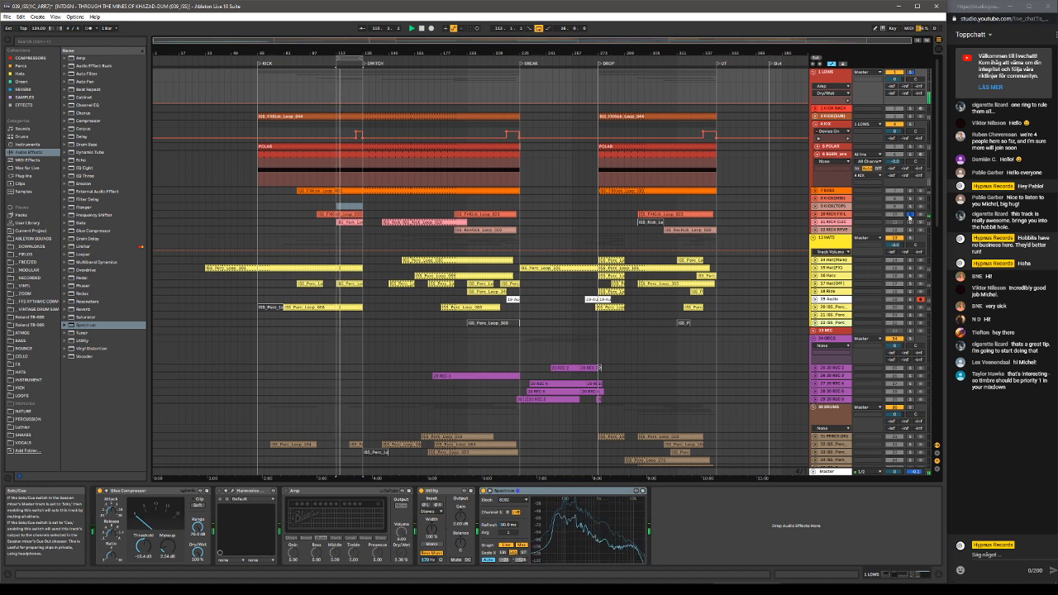
{"action": "left_click", "coordinate": [909, 215]}
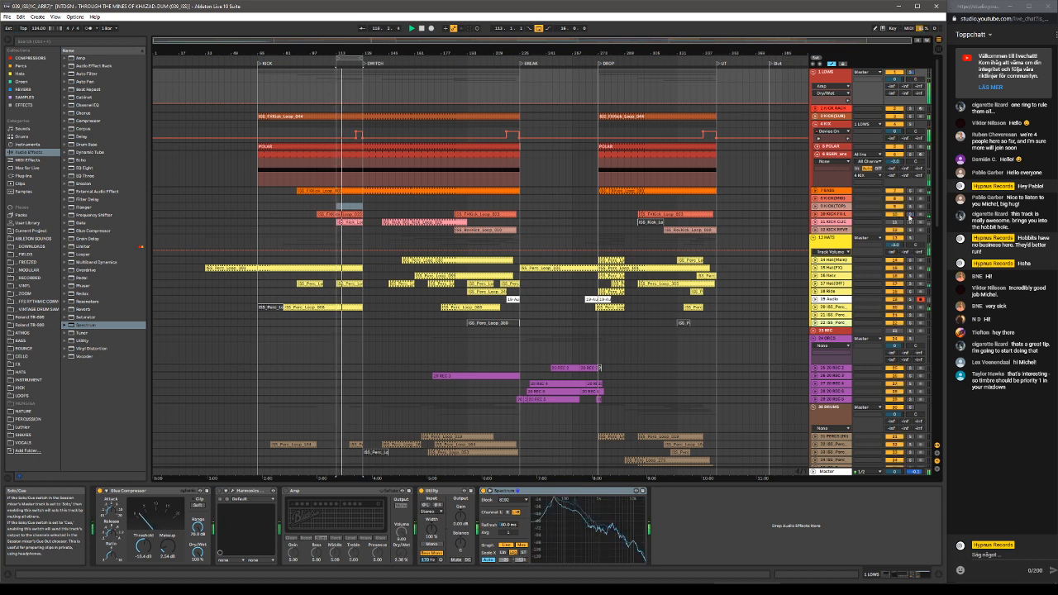
{"action": "left_click", "coordinate": [910, 73]}
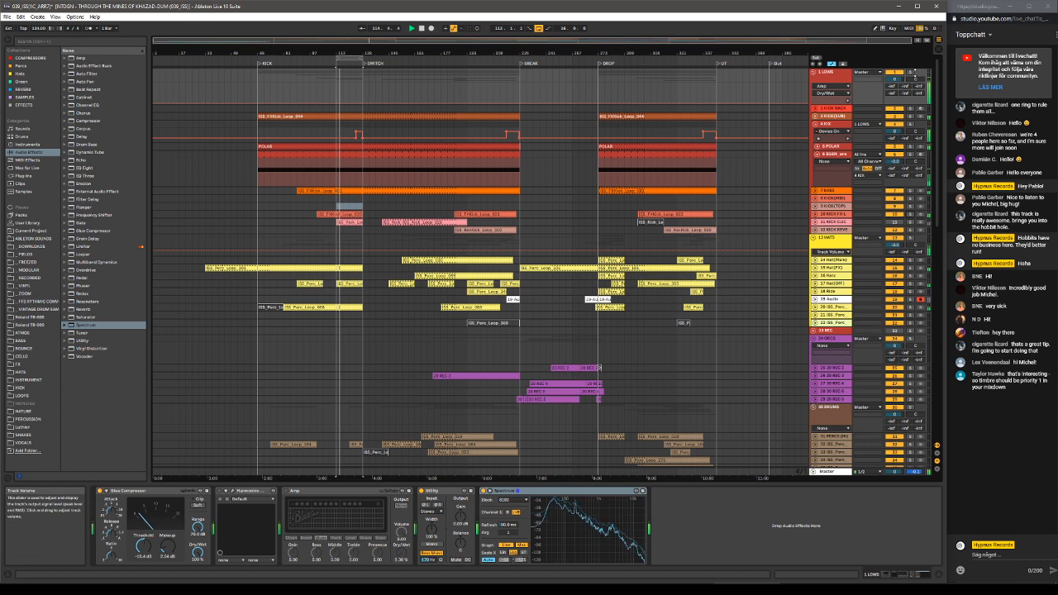
{"action": "left_click", "coordinate": [912, 73]}
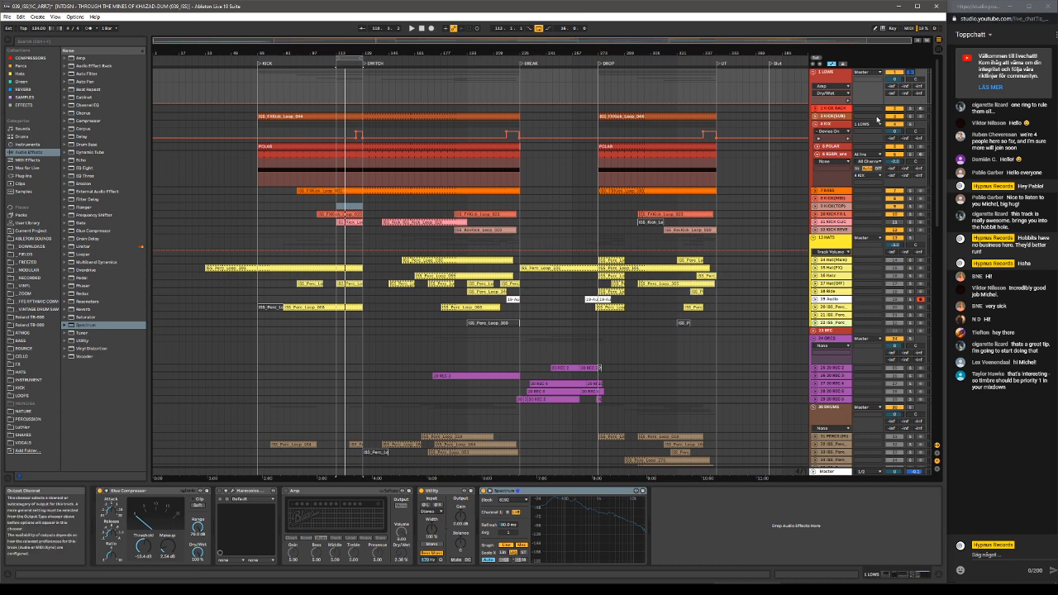
Save the EDEN track's Spectrum settings as the default preset and delete that Spectrum from the track.
{"action": "left_click", "coordinate": [842, 146]}
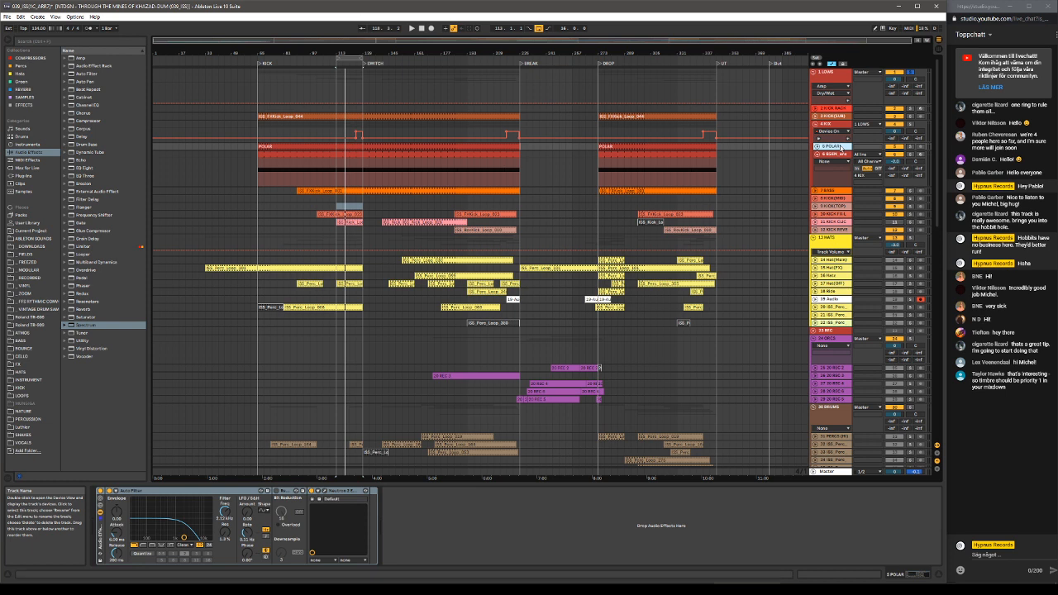
{"action": "left_click", "coordinate": [835, 154]}
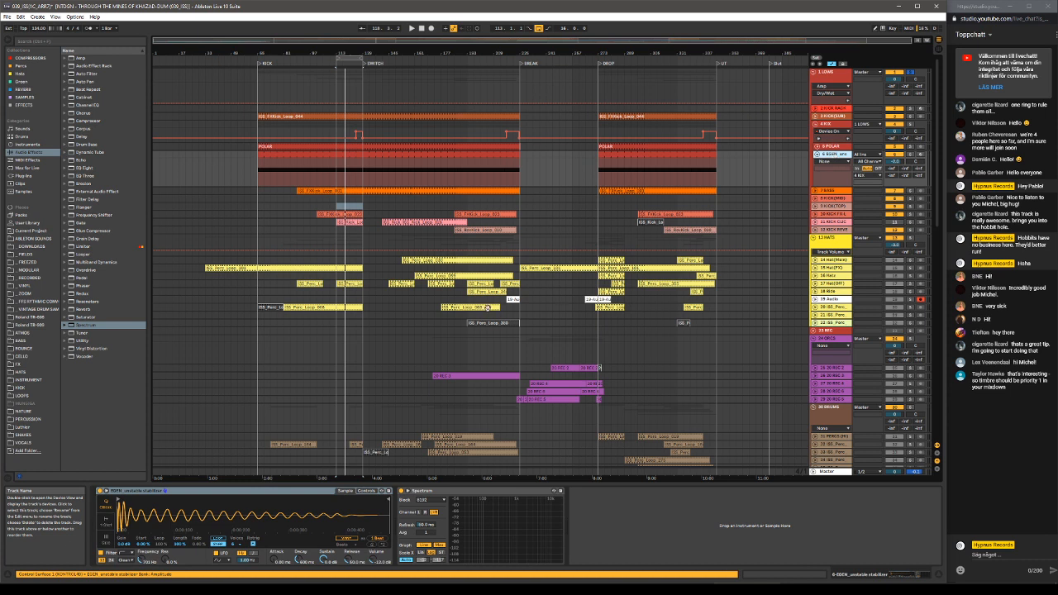
{"action": "right_click", "coordinate": [452, 491]}
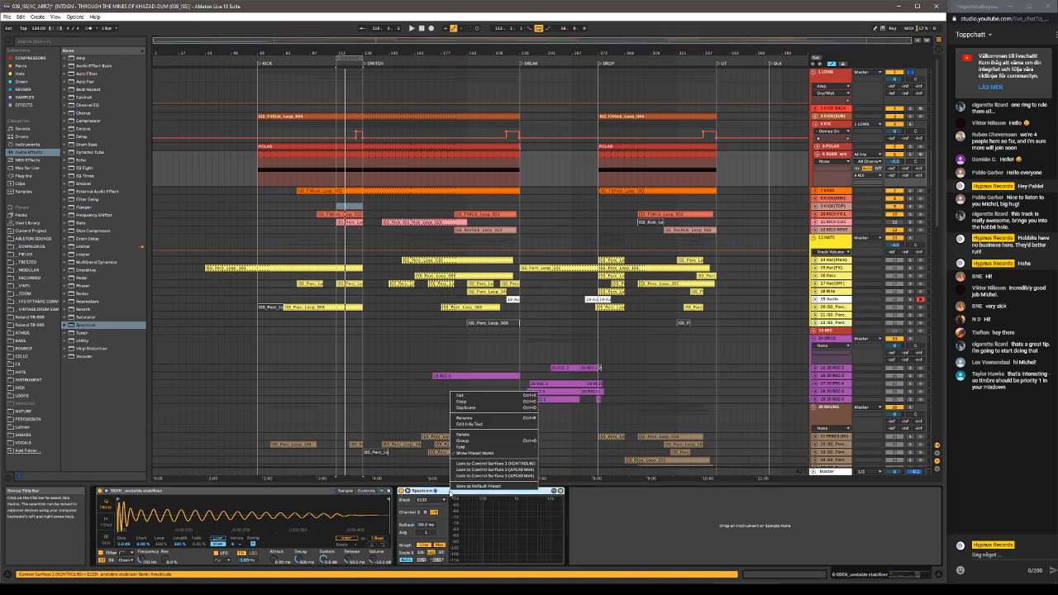
{"action": "key", "text": "Escape"}
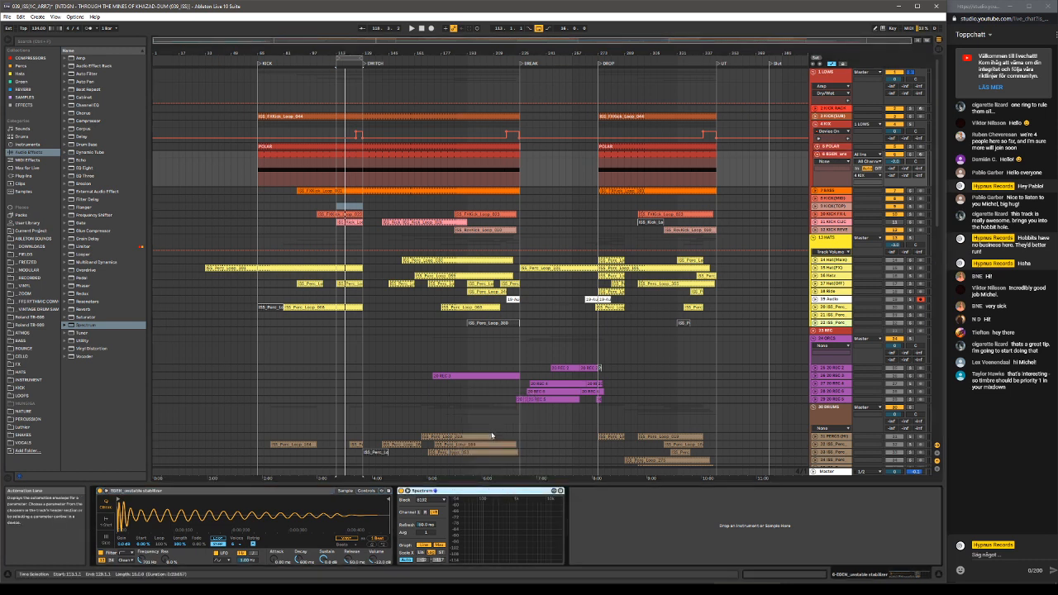
{"action": "right_click", "coordinate": [456, 491]}
{"action": "left_click", "coordinate": [477, 487]}
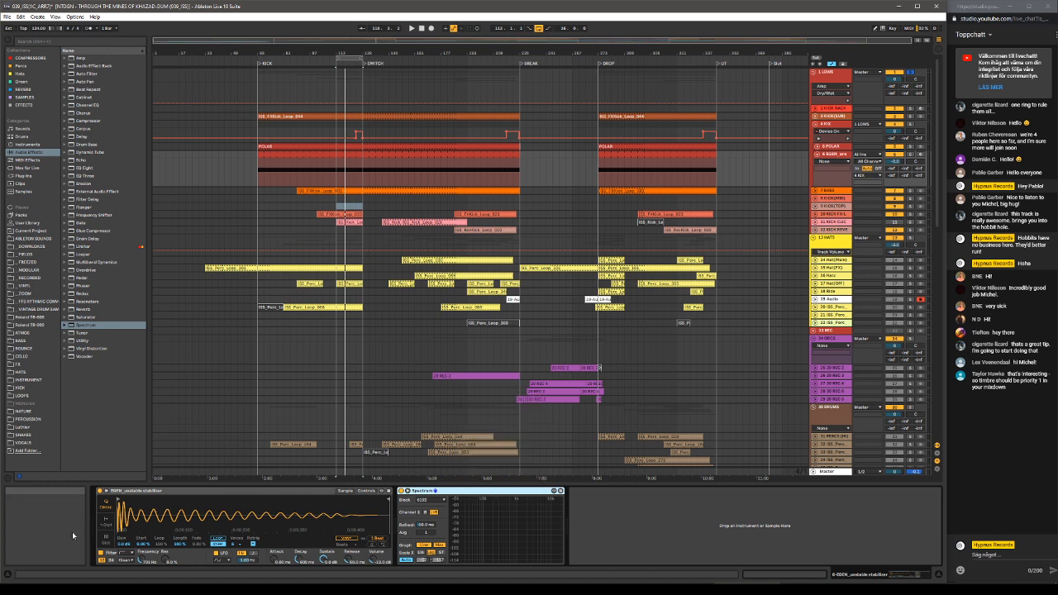
{"action": "key", "text": "Delete"}
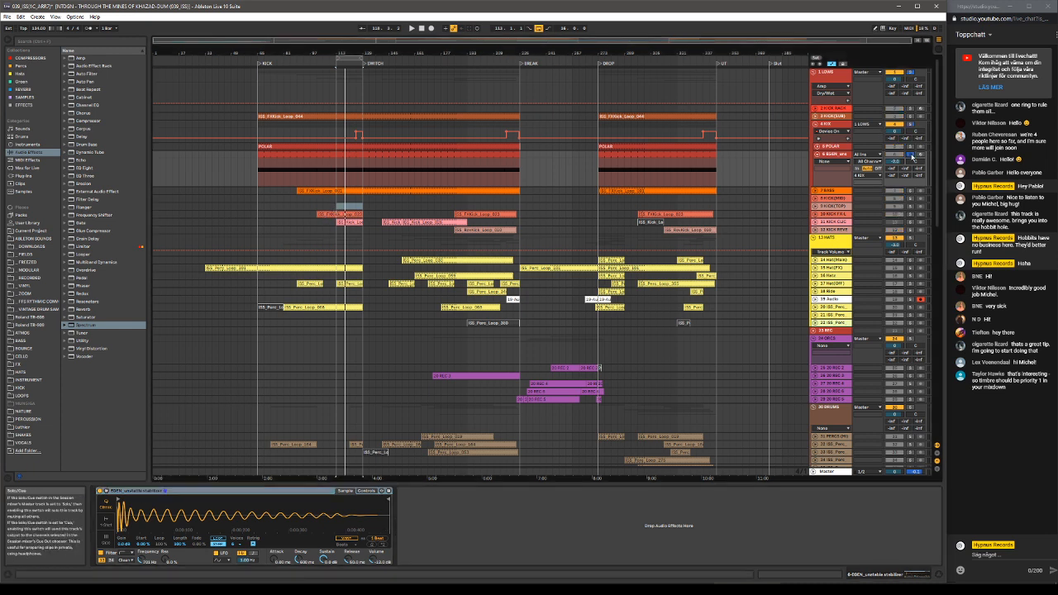
Play the soloed EDEN track, check its sampler's filter switch, and show the BASS track's devices.
{"action": "key", "text": "space"}
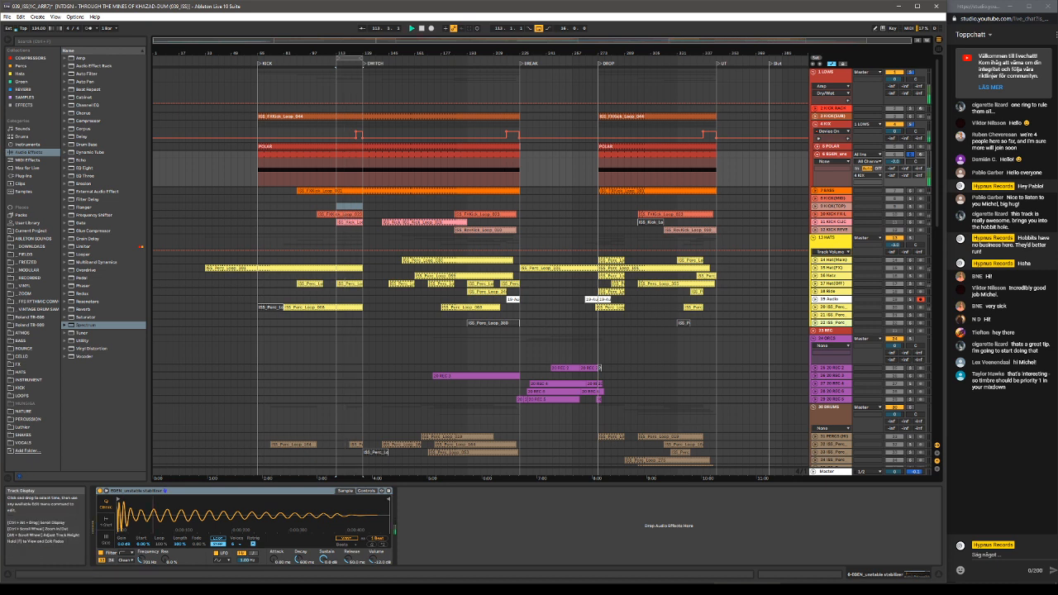
{"action": "left_click", "coordinate": [101, 553]}
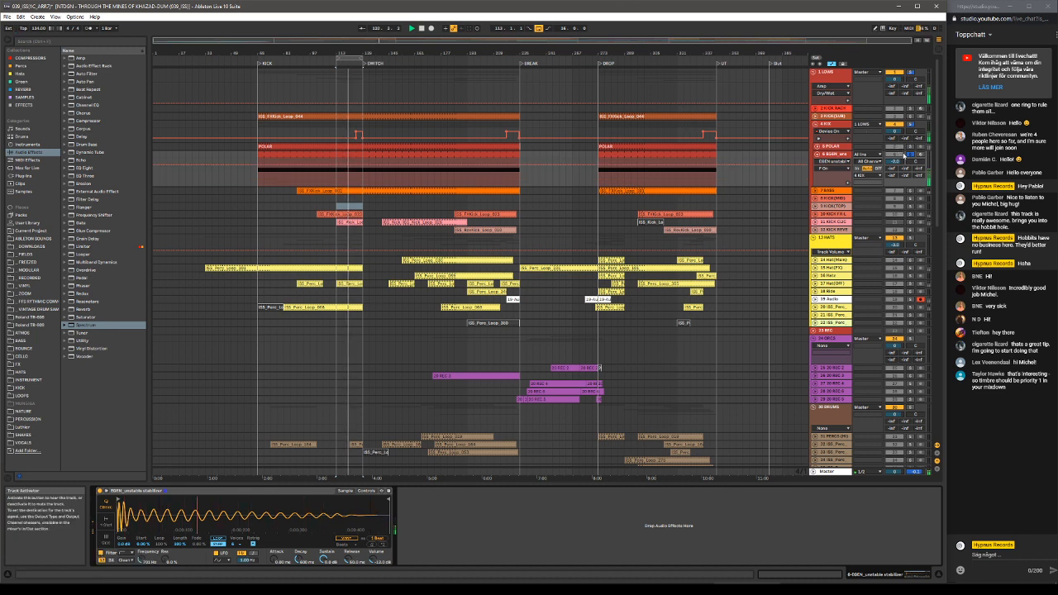
{"action": "left_click", "coordinate": [841, 193]}
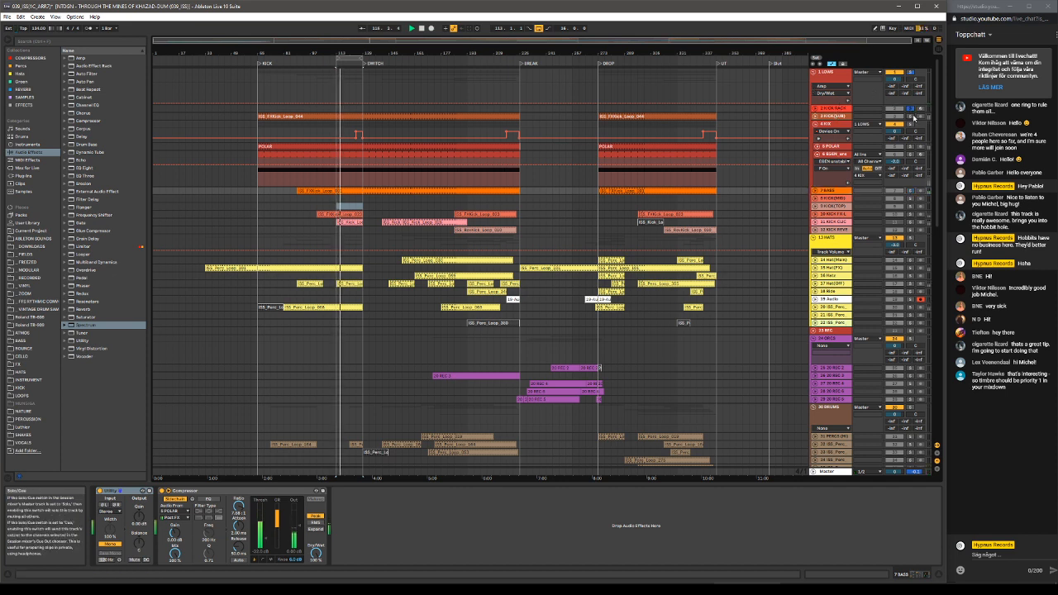
Group all of the KICK(SUB) track's devices, from the Neutron 3 Equalizer to the Utility, into one rack.
{"action": "left_click", "coordinate": [844, 120]}
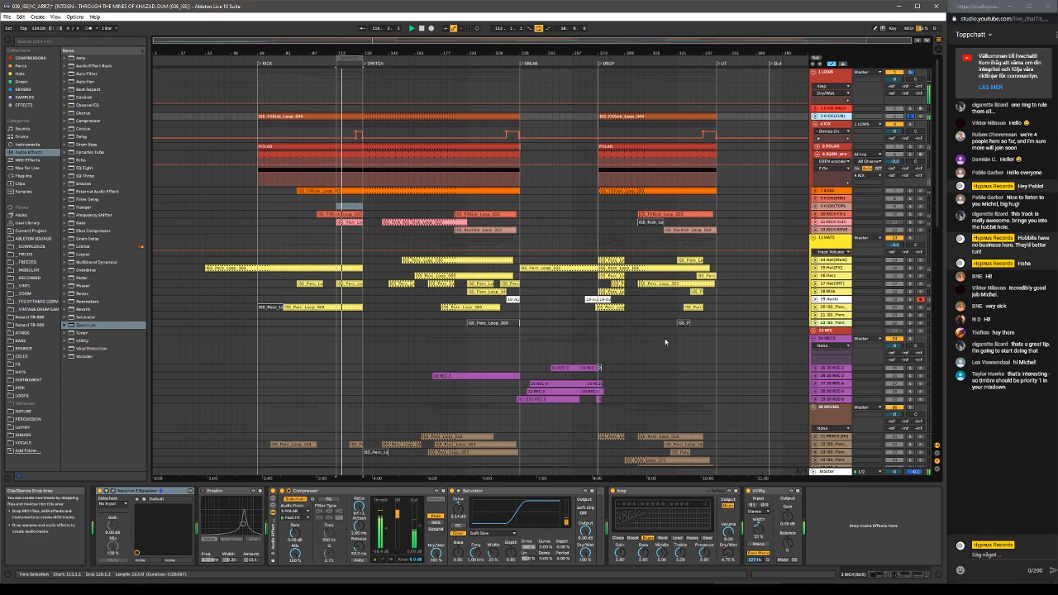
{"action": "left_click", "coordinate": [145, 492]}
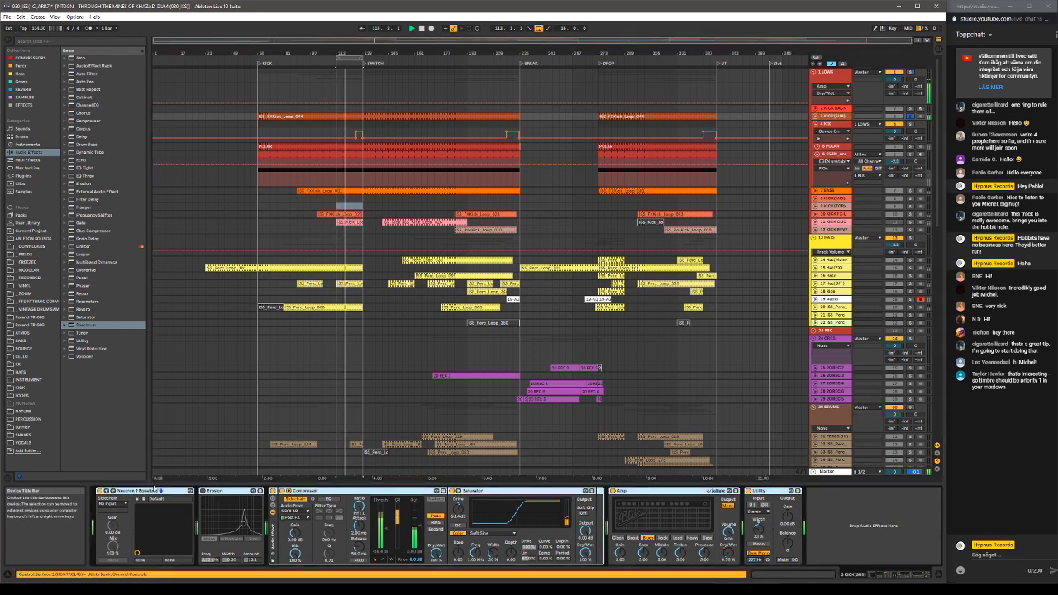
{"action": "key", "text": "ctrl+g"}
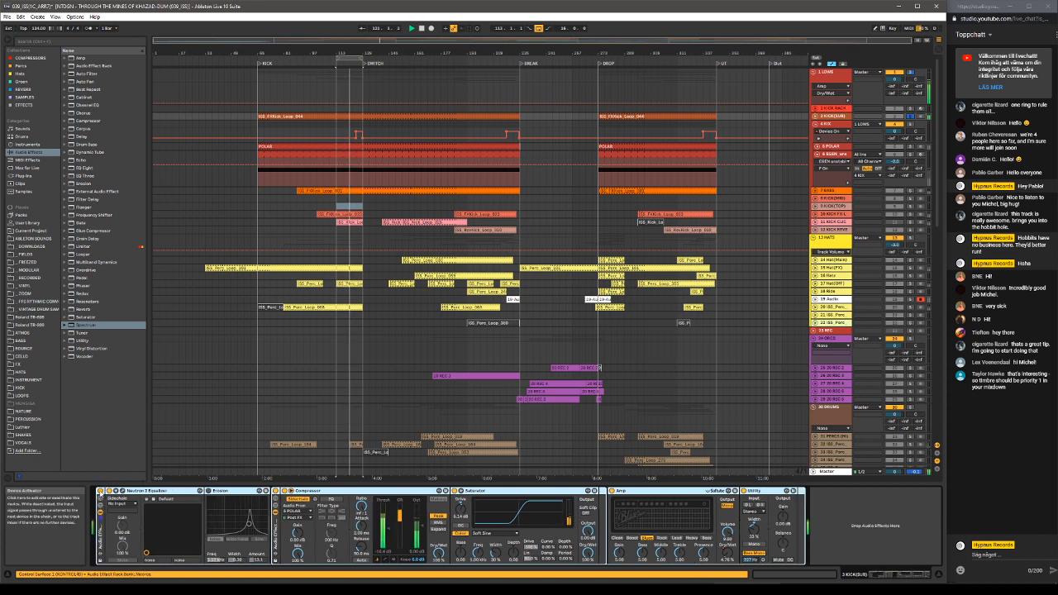
Toggle the KICK(SUB) device rack off and on during playback to compare the sound, leaving it on.
{"action": "left_click", "coordinate": [100, 491]}
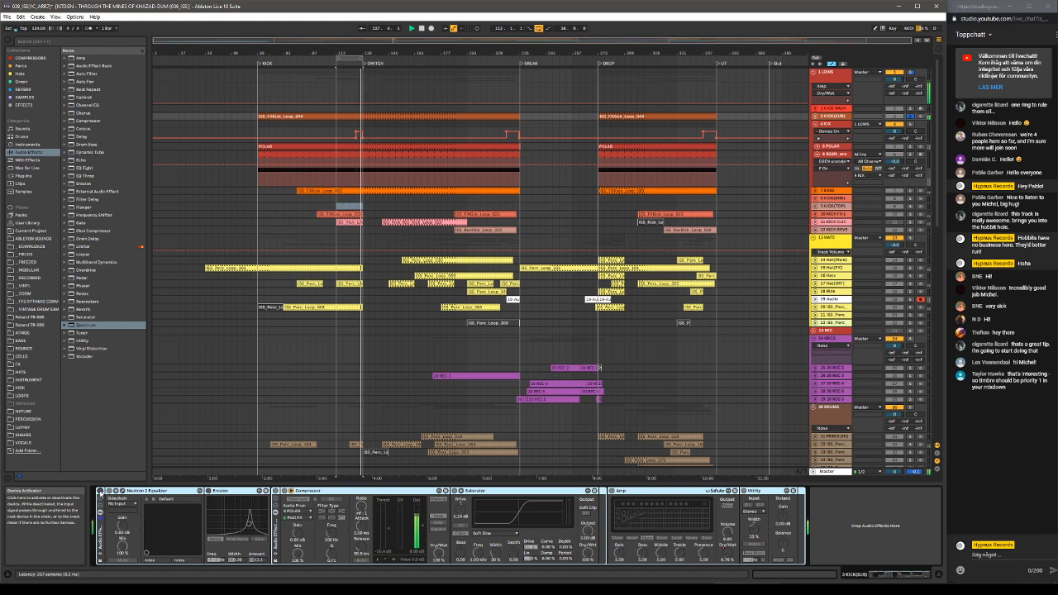
{"action": "left_click", "coordinate": [100, 493]}
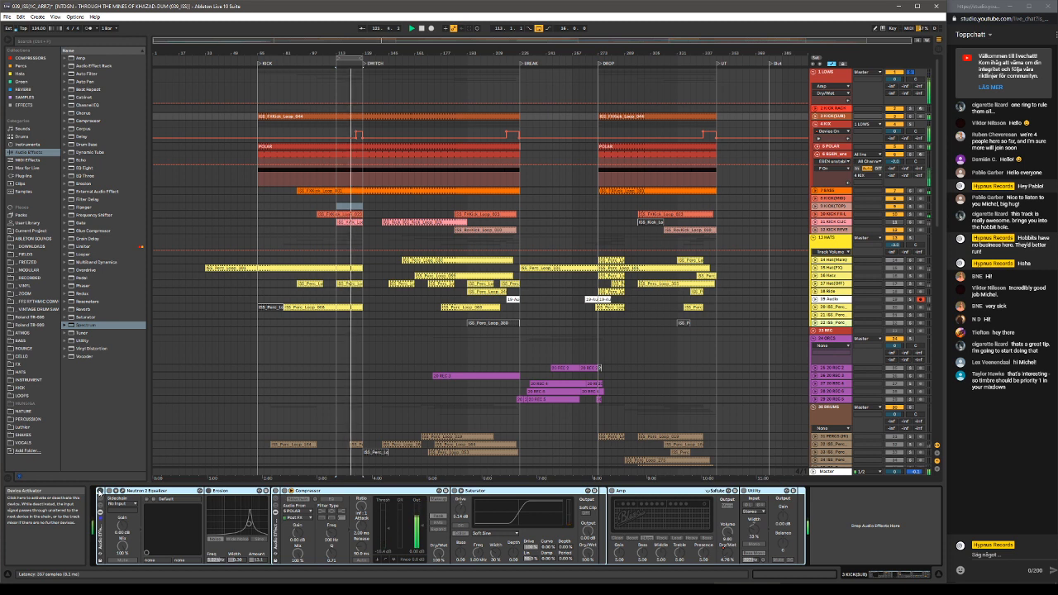
{"action": "left_click", "coordinate": [100, 491]}
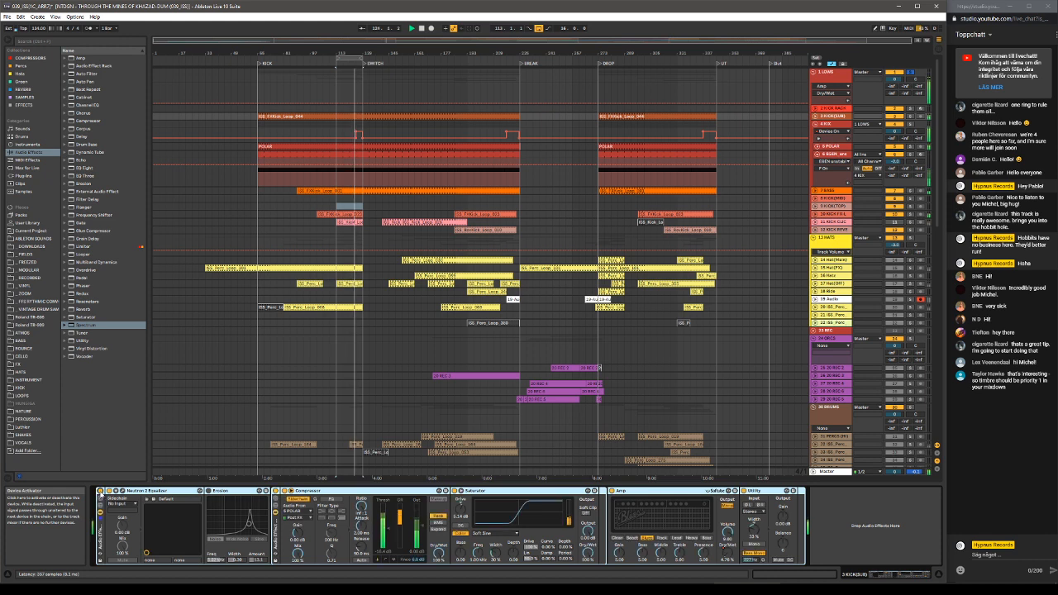
{"action": "left_click", "coordinate": [100, 491]}
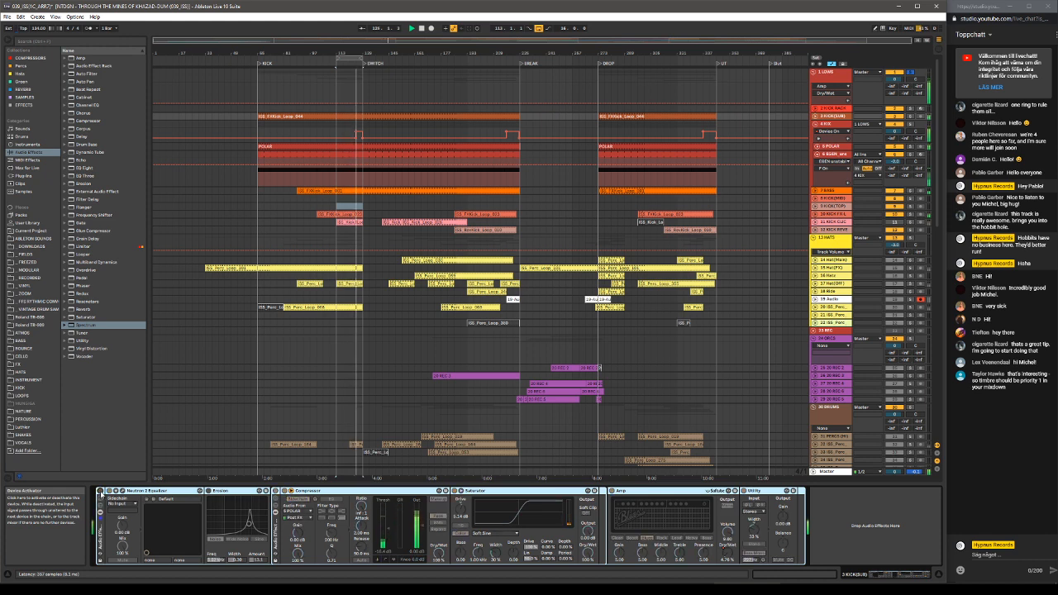
{"action": "left_click", "coordinate": [100, 491]}
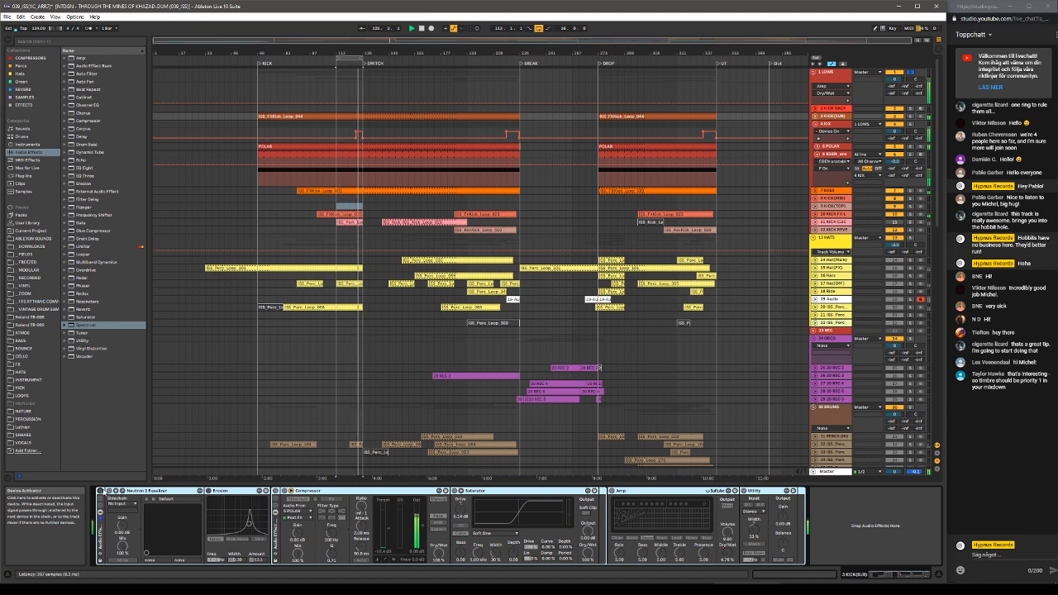
{"action": "left_click", "coordinate": [100, 491]}
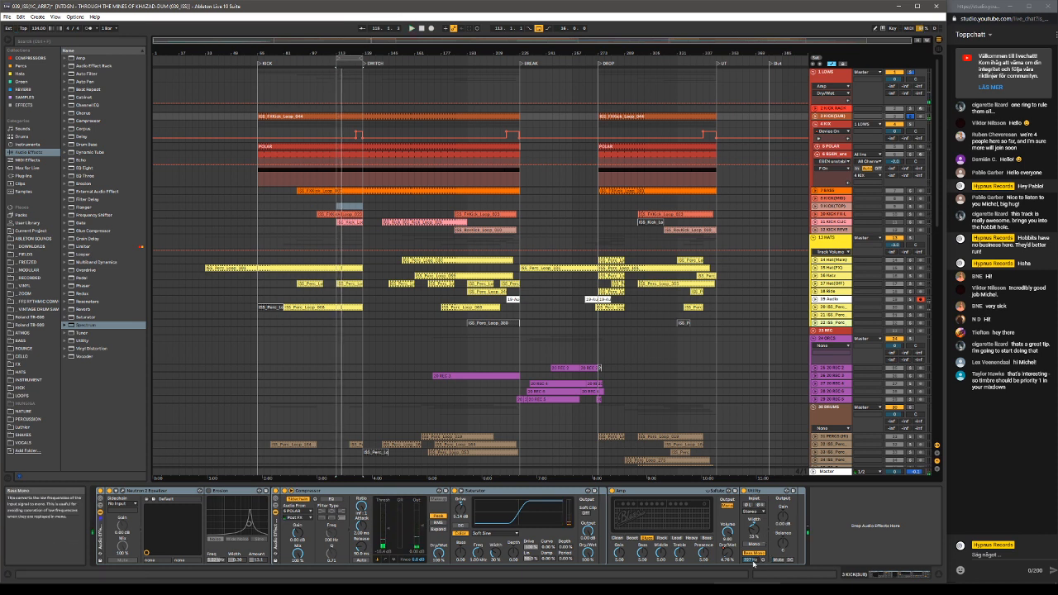
Play the soloed KICK(SUB) track and open its Neutron 3 Equalizer window to examine the EQ curve.
{"action": "left_click", "coordinate": [768, 496]}
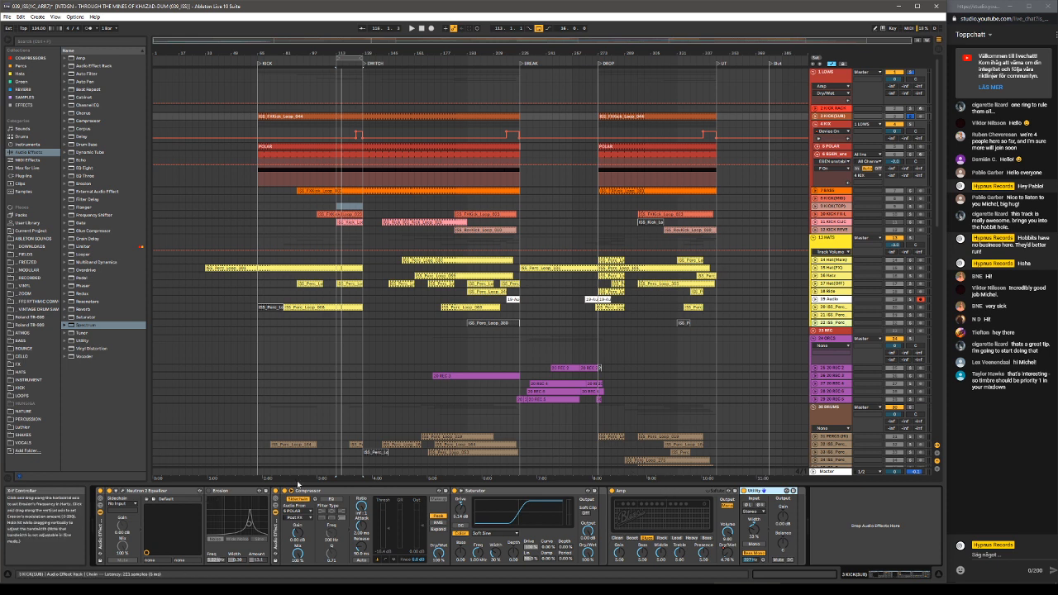
{"action": "key", "text": "space"}
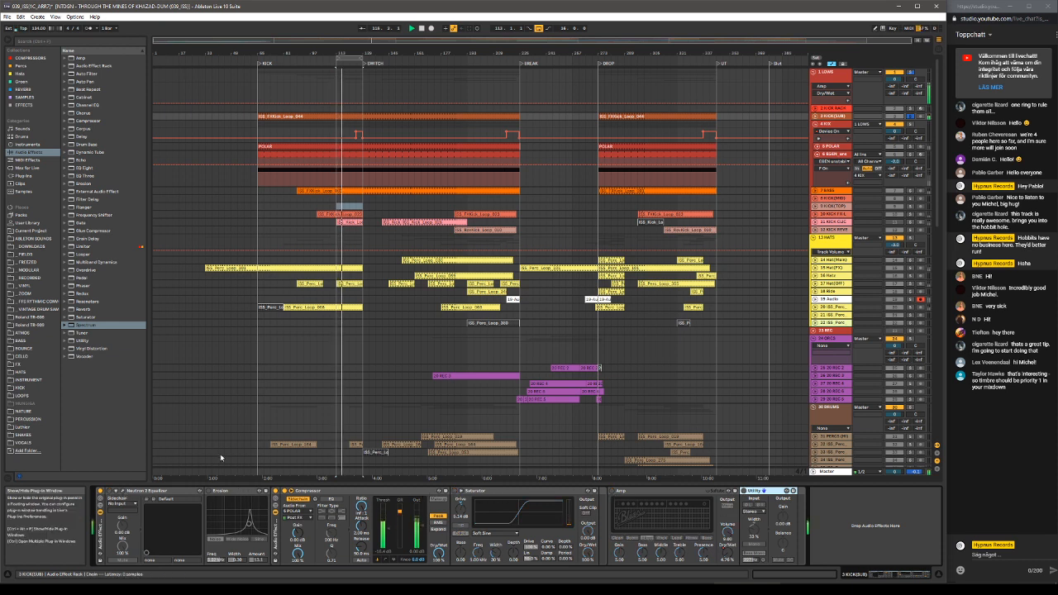
{"action": "left_click", "coordinate": [115, 491]}
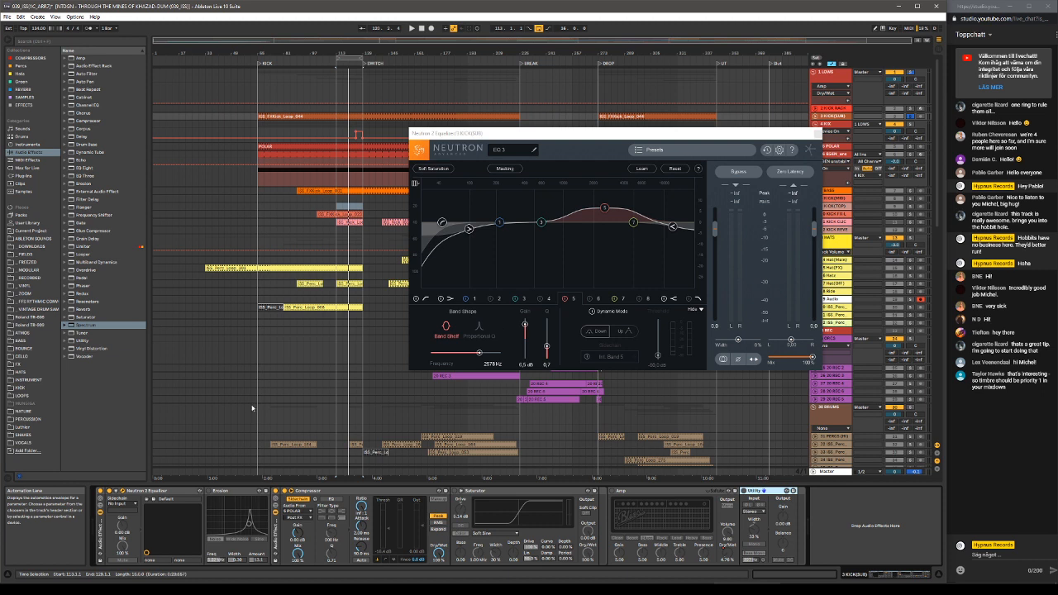
{"action": "key", "text": "space"}
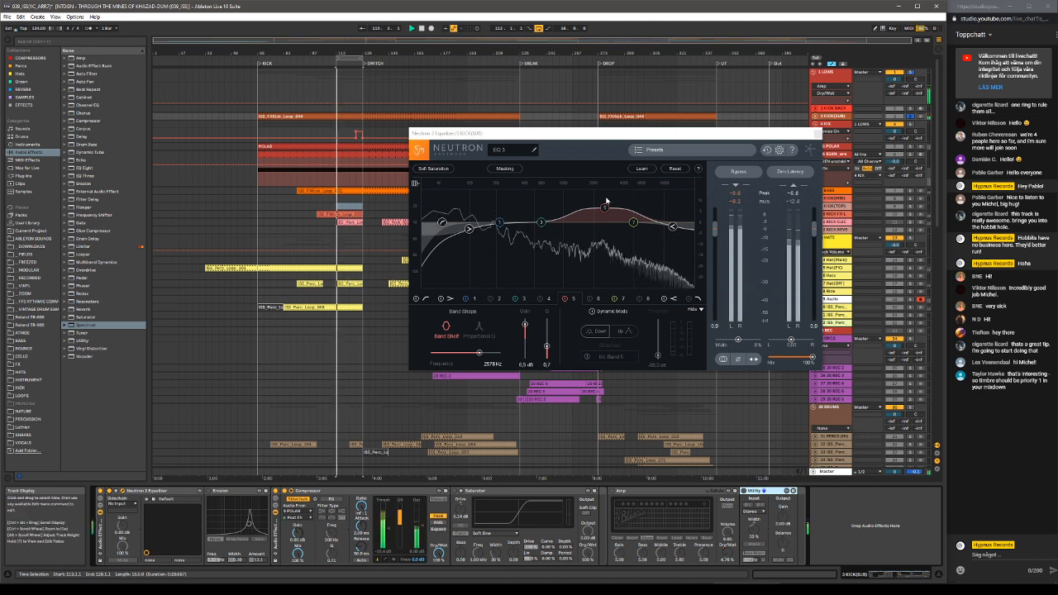
Select band 5 of the KICK(SUB) Neutron equalizer and toggle it off and on during playback to compare the boost.
{"action": "mouse_move", "coordinate": [606, 201]}
{"action": "left_mouse_down"}
{"action": "mouse_move", "coordinate": [586, 196]}
{"action": "mouse_move", "coordinate": [606, 199]}
{"action": "left_mouse_up"}
{"action": "left_click", "coordinate": [604, 208], "text": "alt"}
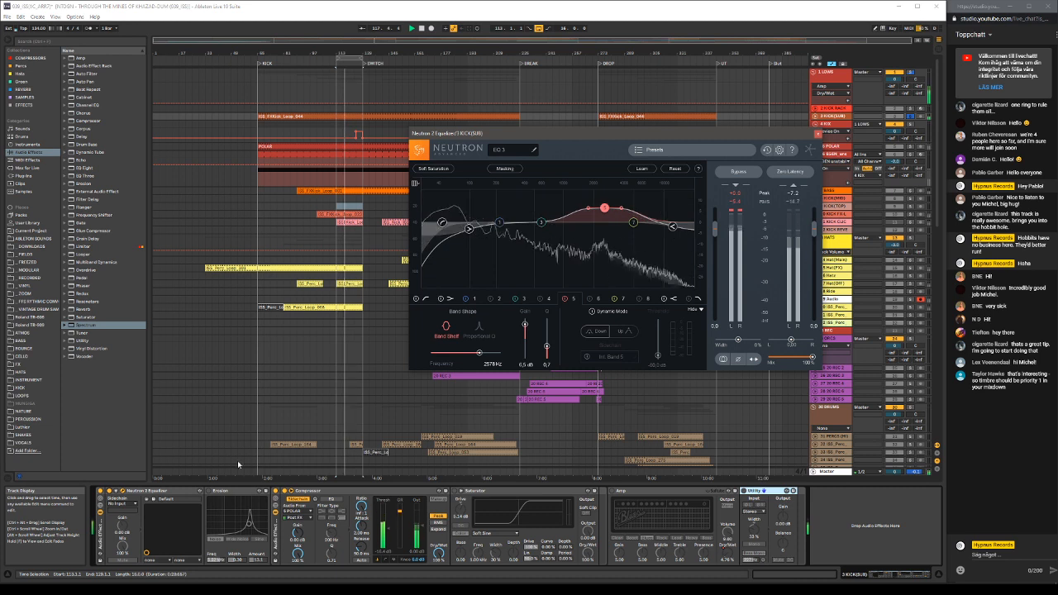
{"action": "left_click", "coordinate": [565, 302]}
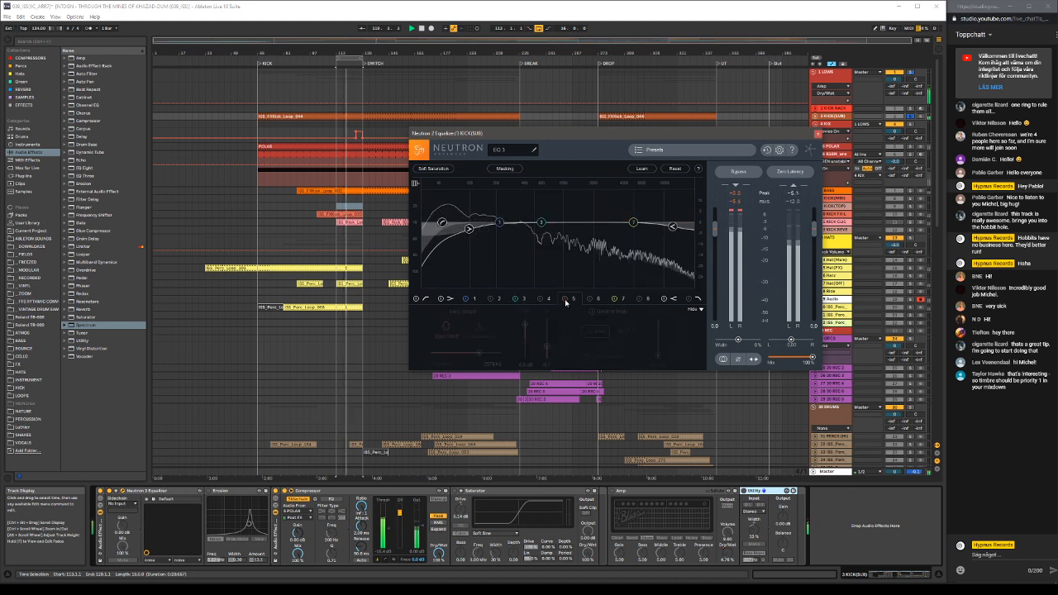
{"action": "left_click", "coordinate": [565, 301]}
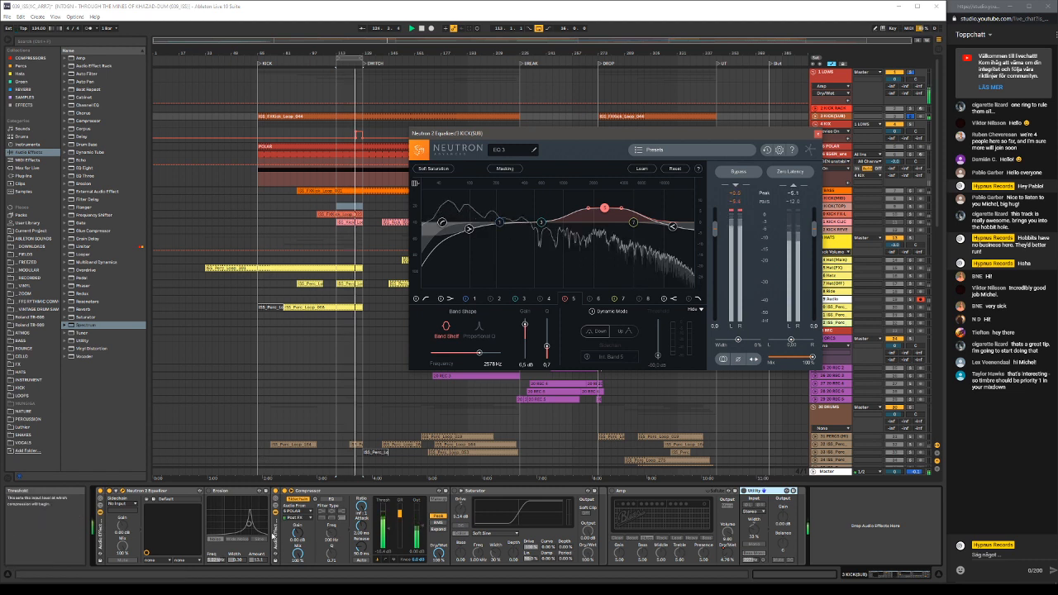
Toggle the KICK(SUB) Compressor off and on to compare its effect, and close the Neutron equalizer window.
{"action": "left_click", "coordinate": [285, 493]}
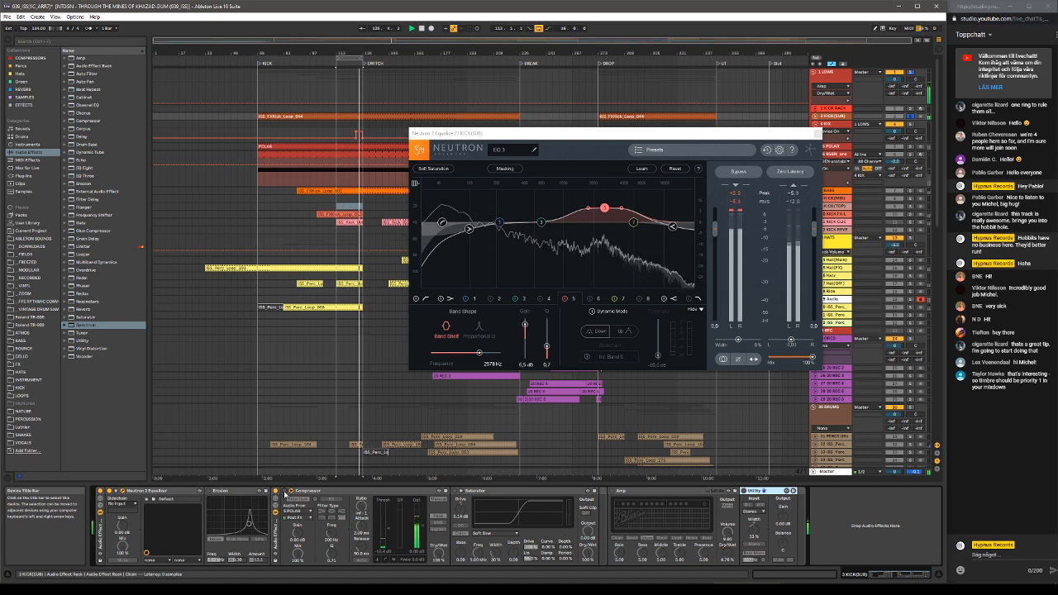
{"action": "left_click", "coordinate": [285, 493]}
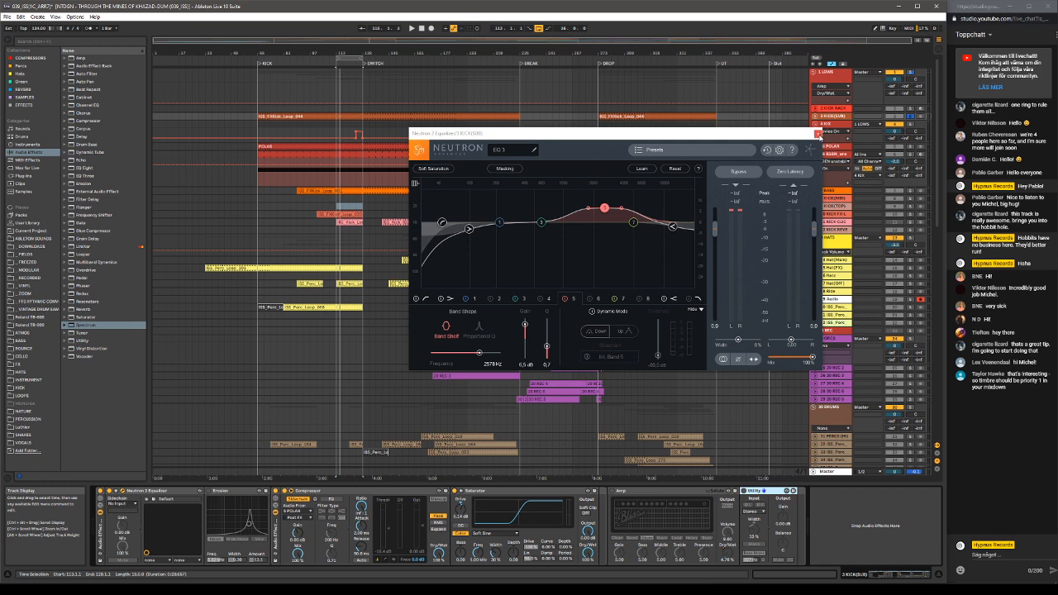
{"action": "left_click", "coordinate": [817, 134]}
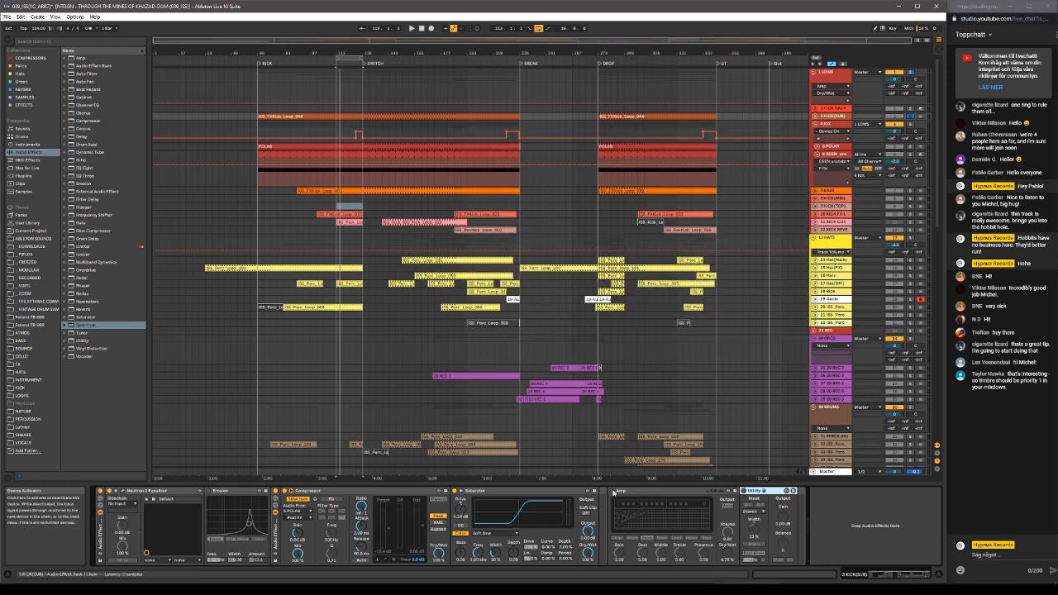
Turn on the KICK(SUB) track's Amp and compare the whole device rack off and on while the full mix plays.
{"action": "key", "text": "space"}
{"action": "left_click", "coordinate": [613, 493]}
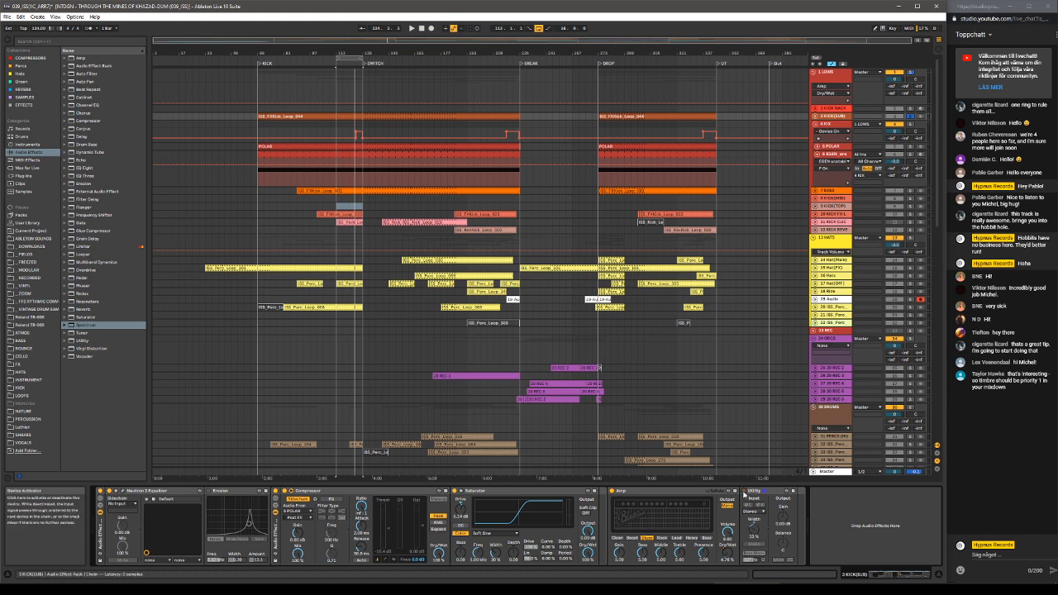
{"action": "key", "text": "space"}
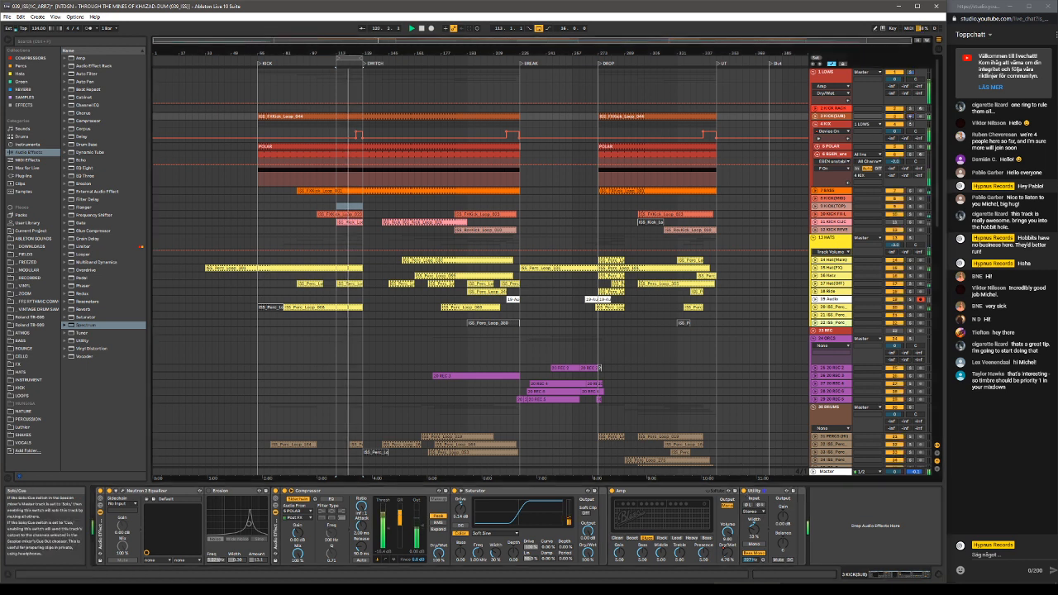
{"action": "left_click", "coordinate": [100, 491]}
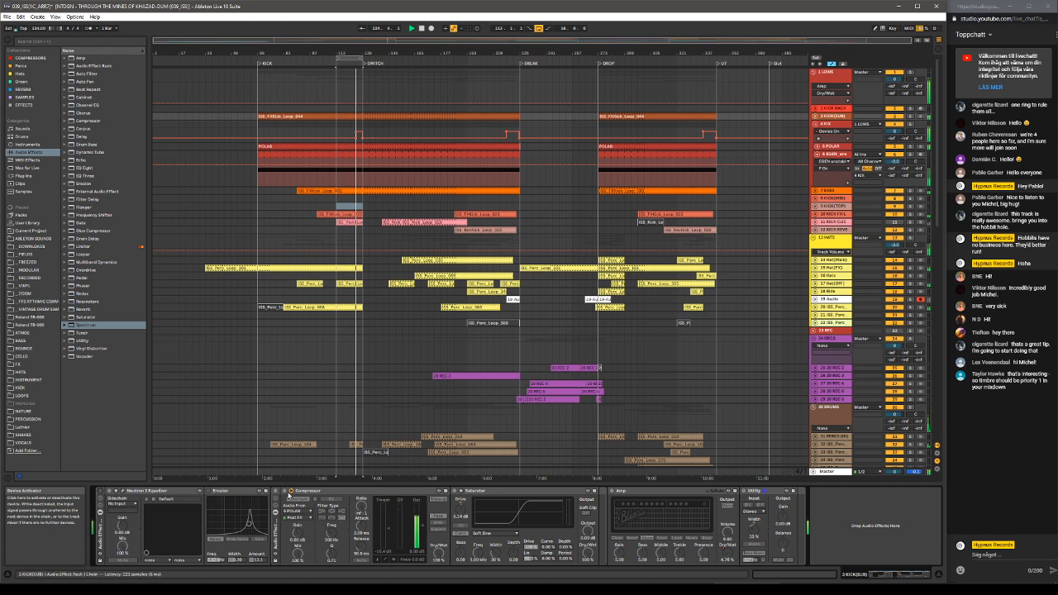
{"action": "left_click", "coordinate": [101, 491]}
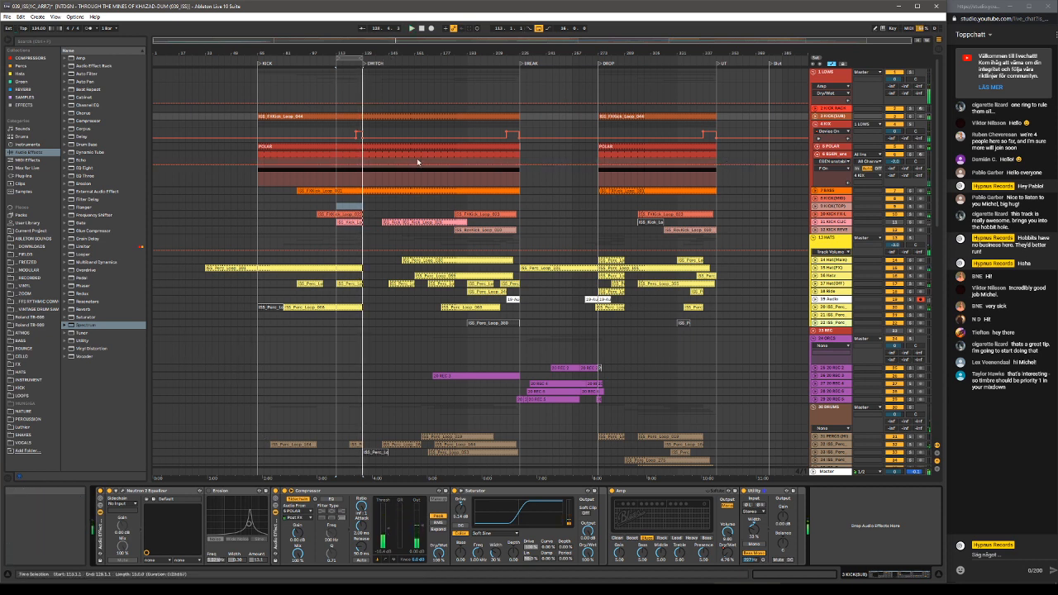
Solo and play the KICK FX-LOOPS track, and open its Neutron equalizer window.
{"action": "key", "text": "space"}
{"action": "left_click", "coordinate": [910, 214]}
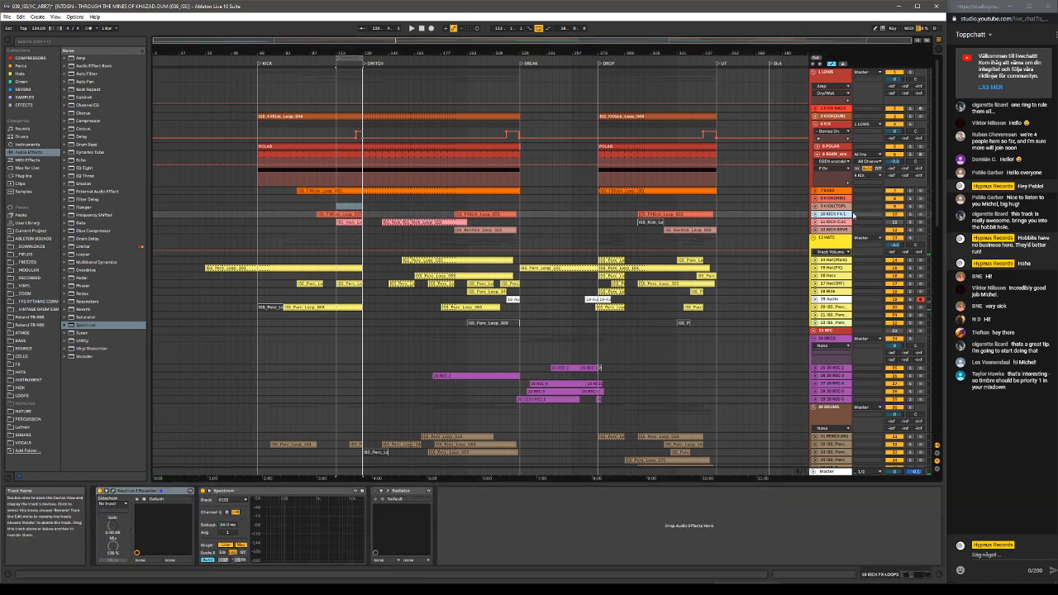
{"action": "key", "text": "space"}
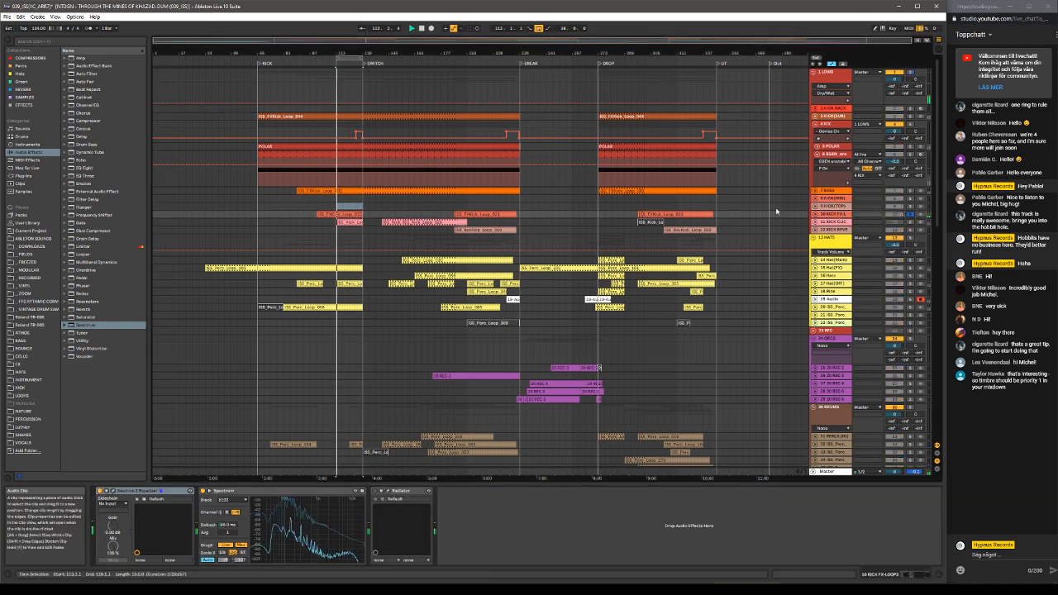
{"action": "left_click", "coordinate": [836, 207]}
{"action": "left_click", "coordinate": [843, 216]}
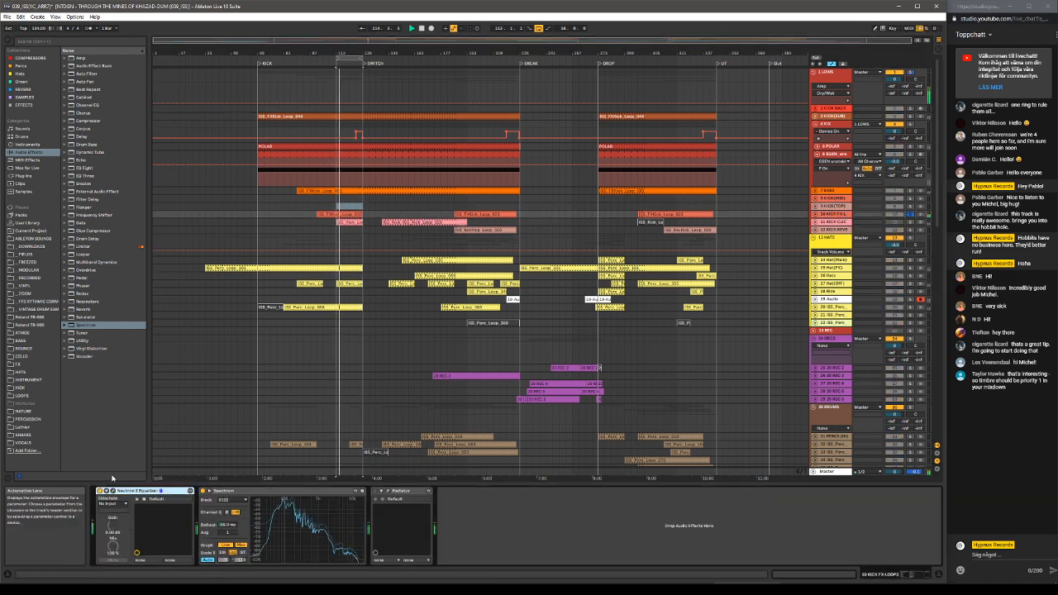
{"action": "key", "text": "ctrl+alt+p"}
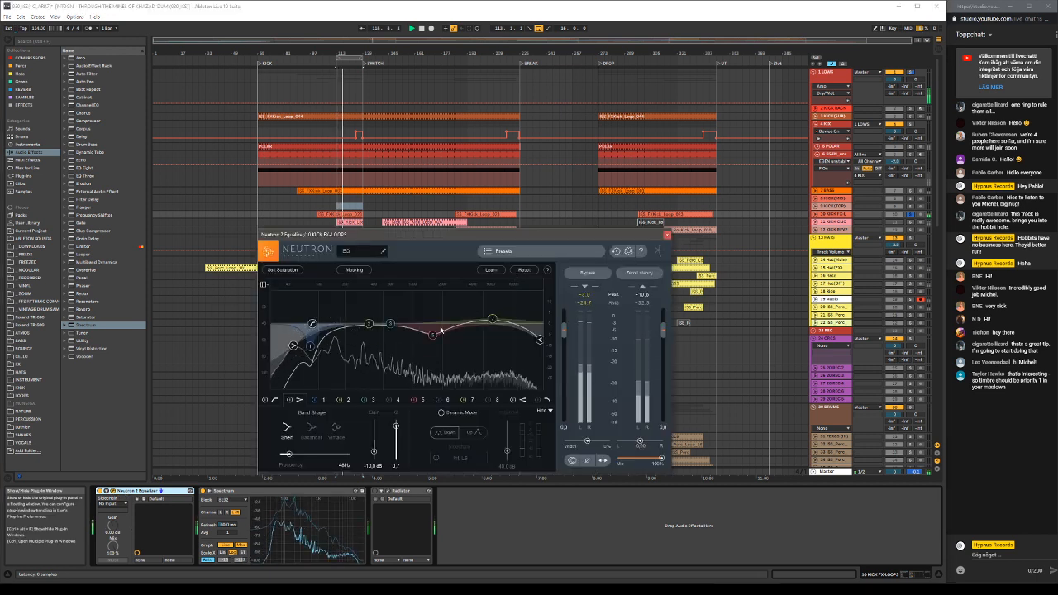
Examine the KICK FX-LOOPS equalizer curve, toggling the band 5 dip off and on during playback, and close the window.
{"action": "left_click_drag", "start_coordinate": [367, 307], "coordinate": [431, 305]}
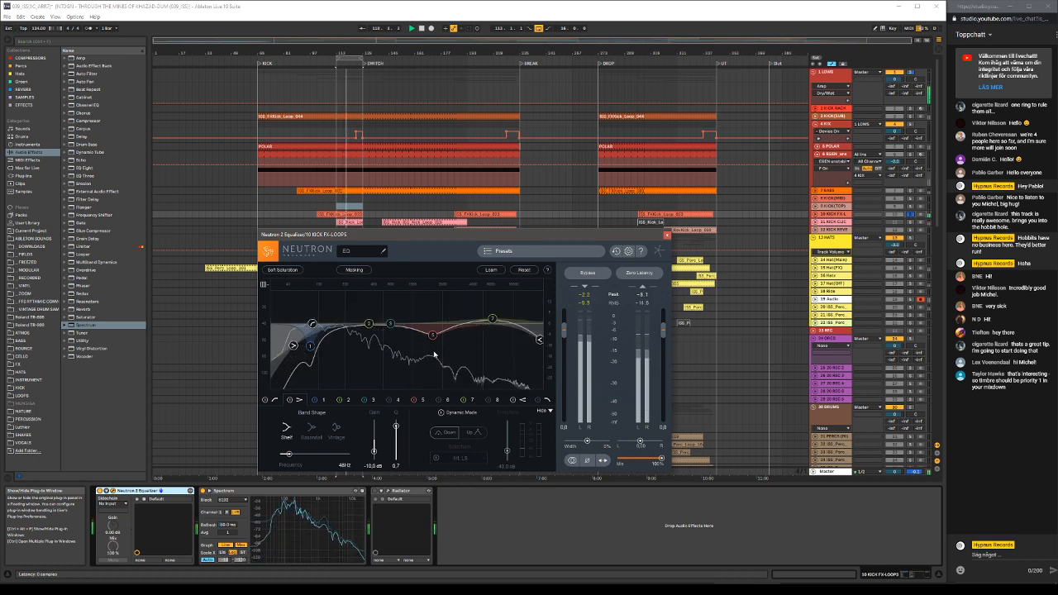
{"action": "left_click", "coordinate": [416, 401]}
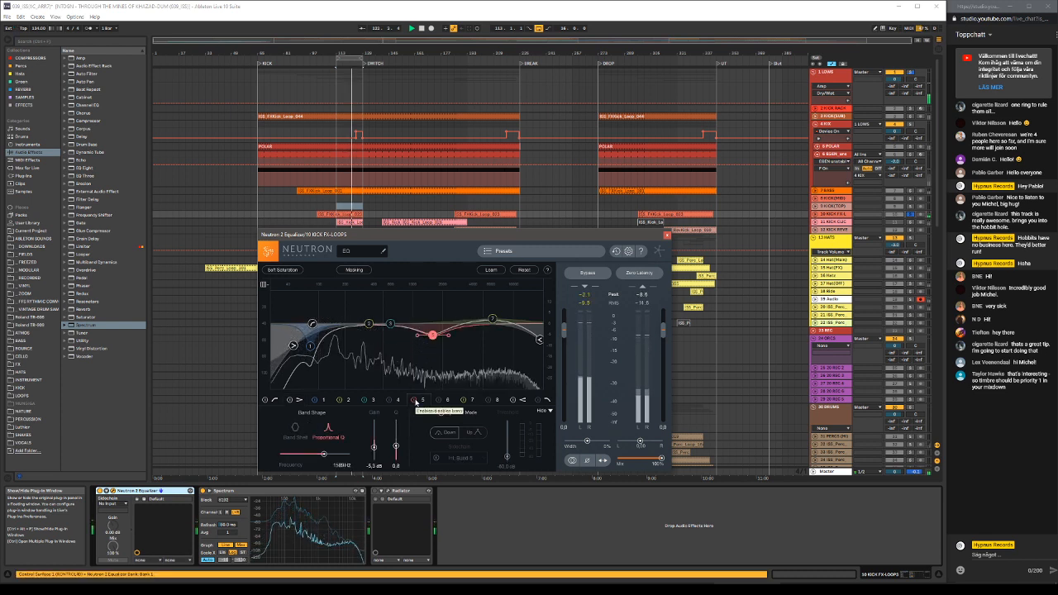
{"action": "left_click_drag", "start_coordinate": [432, 308], "coordinate": [432, 308]}
{"action": "left_click_drag", "start_coordinate": [392, 375], "coordinate": [392, 375]}
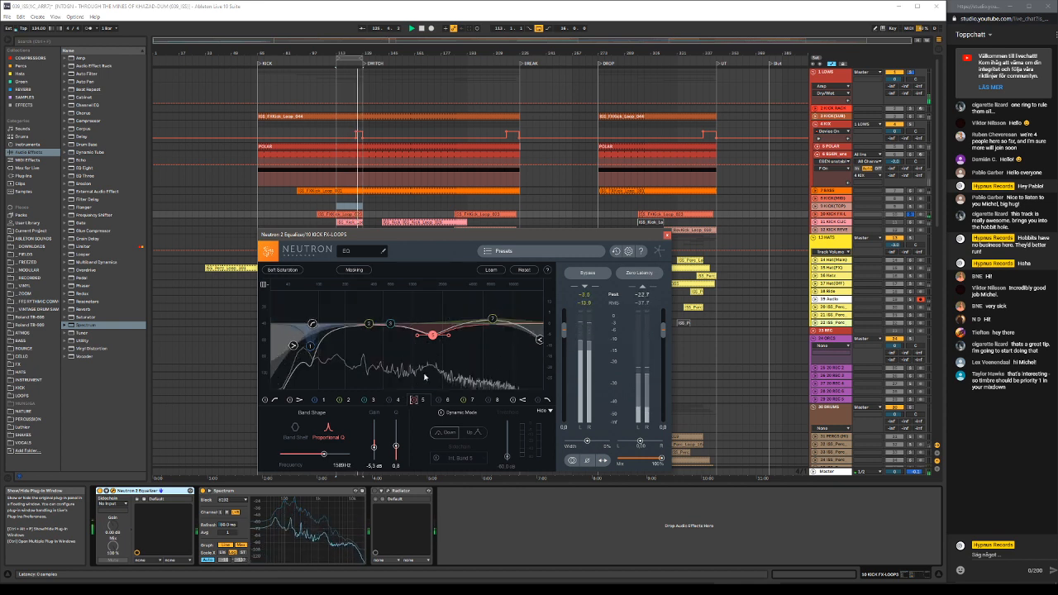
{"action": "left_click", "coordinate": [415, 400]}
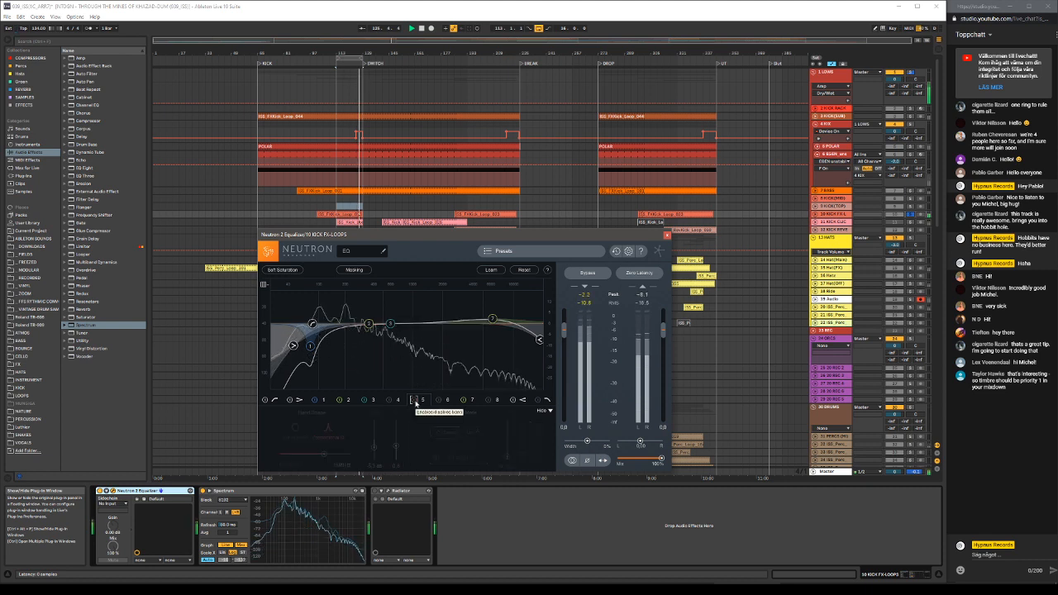
{"action": "left_click", "coordinate": [415, 400]}
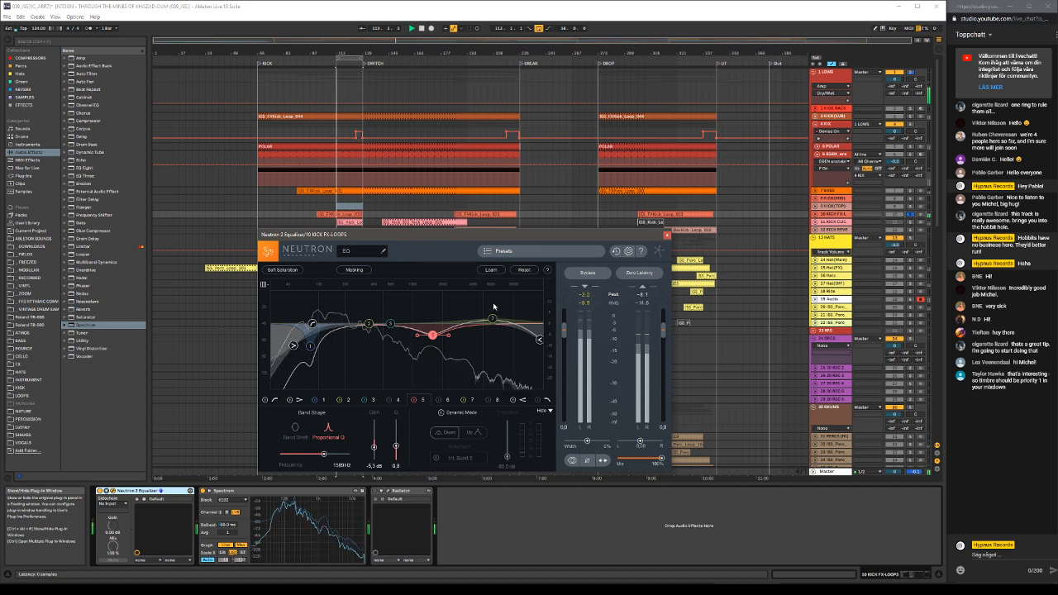
{"action": "left_click_drag", "start_coordinate": [489, 319], "coordinate": [492, 298]}
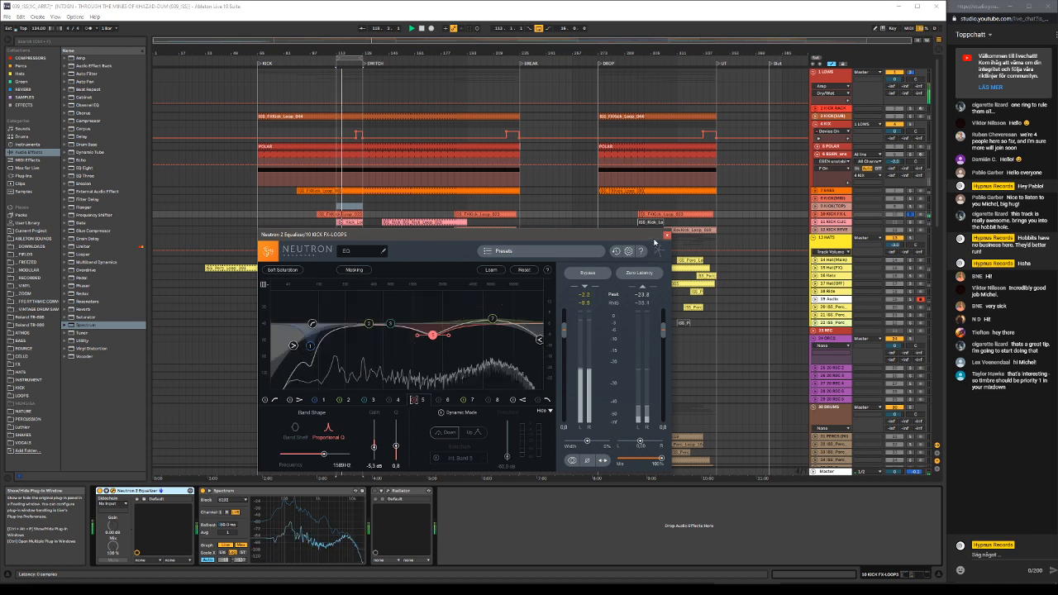
{"action": "left_click", "coordinate": [667, 239]}
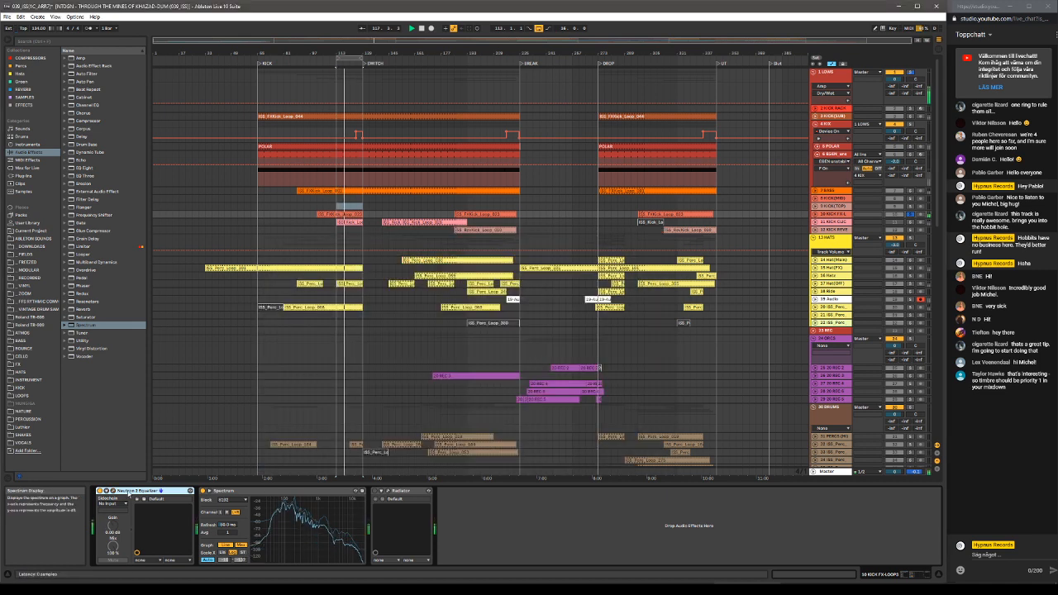
Switch off the Spectrum device on KICK FX-LOOPS and solo the LOWS group.
{"action": "left_click", "coordinate": [216, 491]}
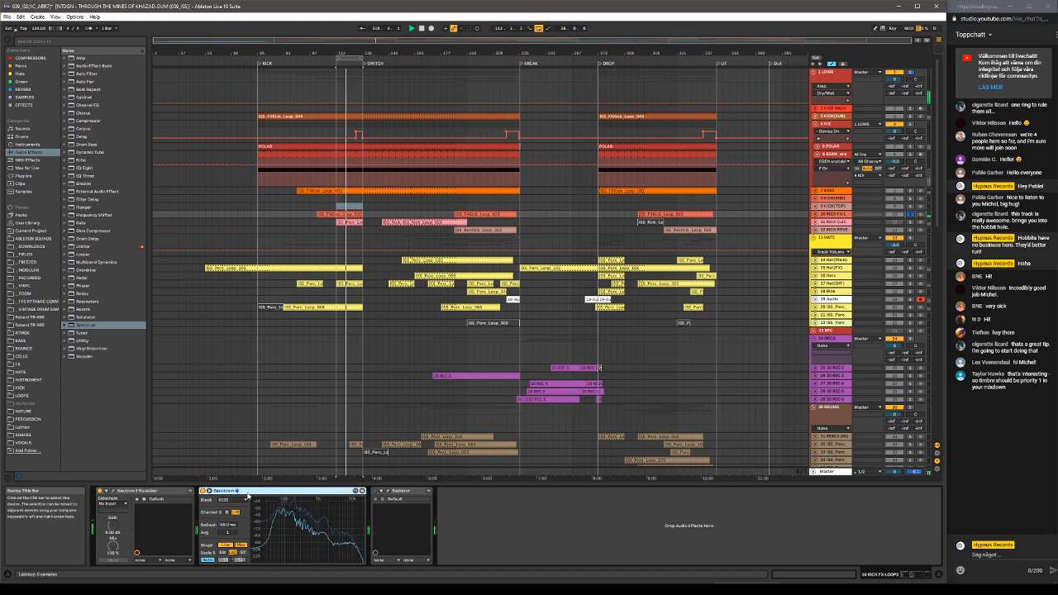
{"action": "left_click", "coordinate": [204, 492]}
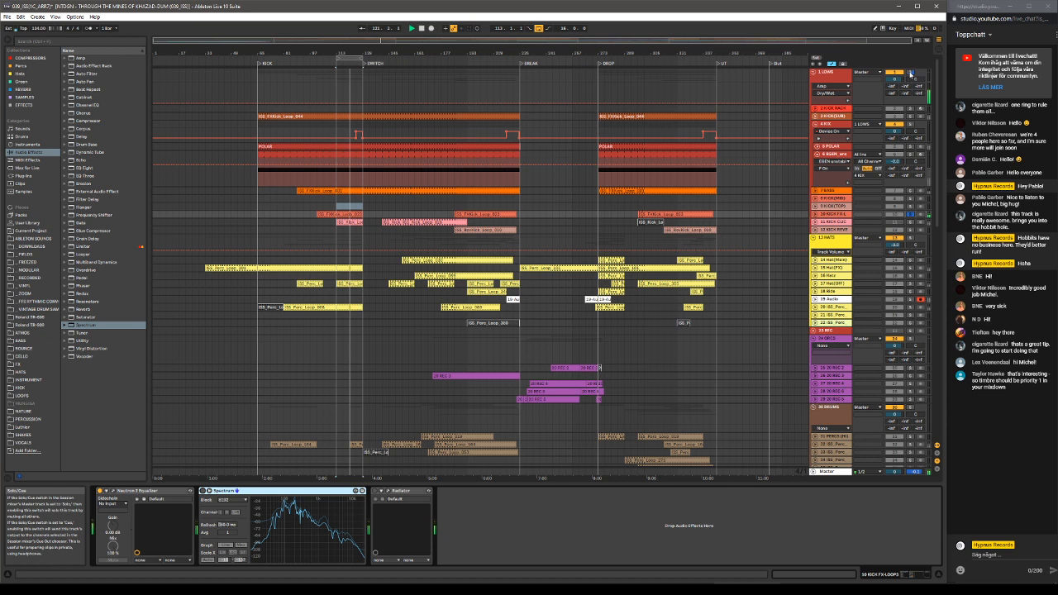
{"action": "left_click", "coordinate": [816, 217]}
{"action": "left_click", "coordinate": [815, 216]}
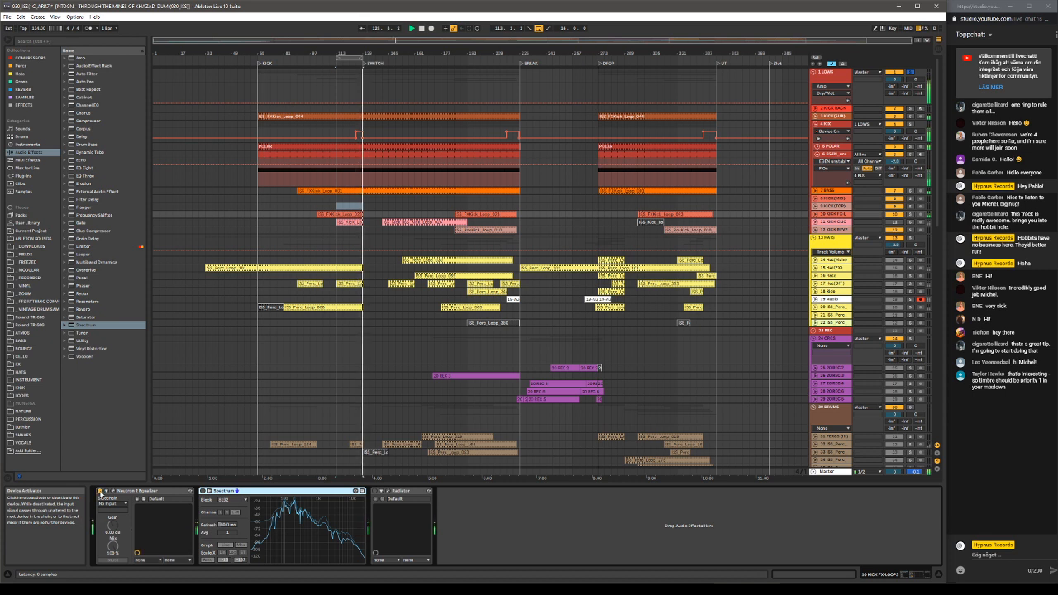
Compare the KICK FX-LOOPS Neutron equalizer off and on within the soloed LOWS group, inspecting band 1 in its window.
{"action": "left_click", "coordinate": [101, 493]}
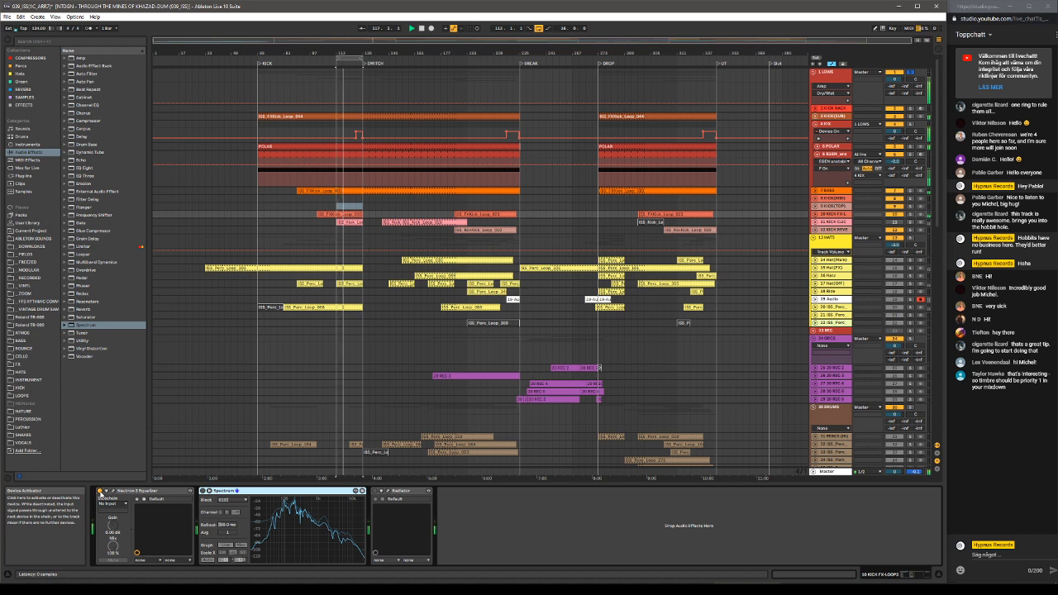
{"action": "left_click", "coordinate": [100, 493]}
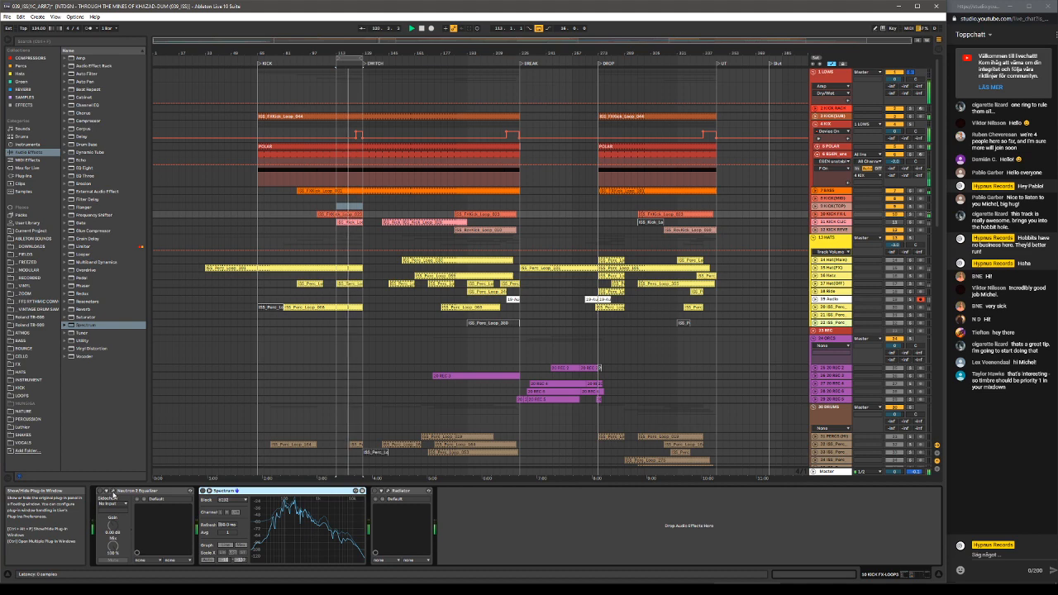
{"action": "left_click", "coordinate": [112, 492]}
{"action": "left_click_drag", "start_coordinate": [418, 230], "coordinate": [489, 190]}
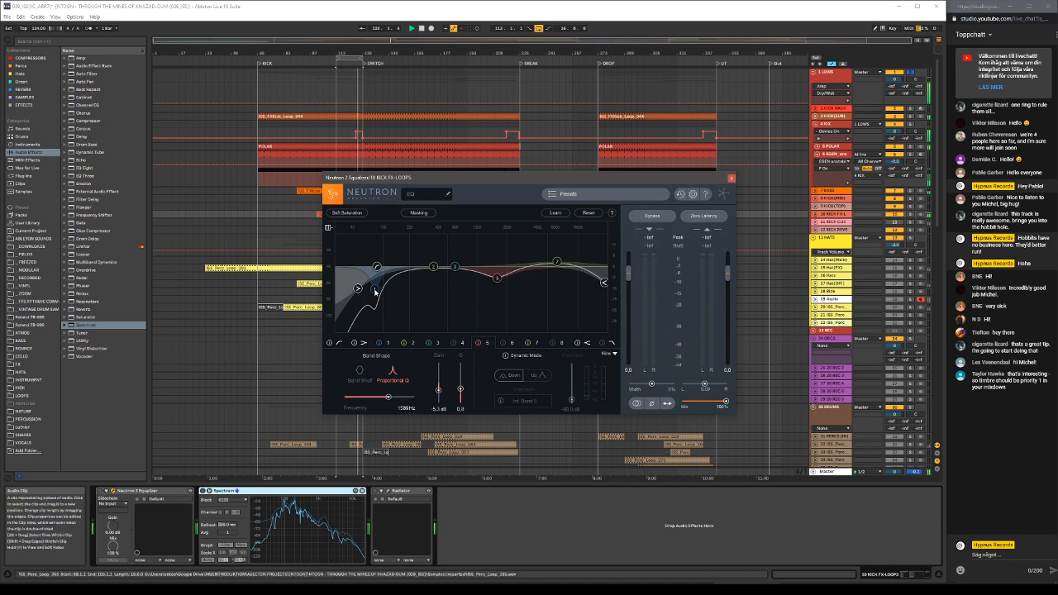
{"action": "left_click", "coordinate": [386, 346]}
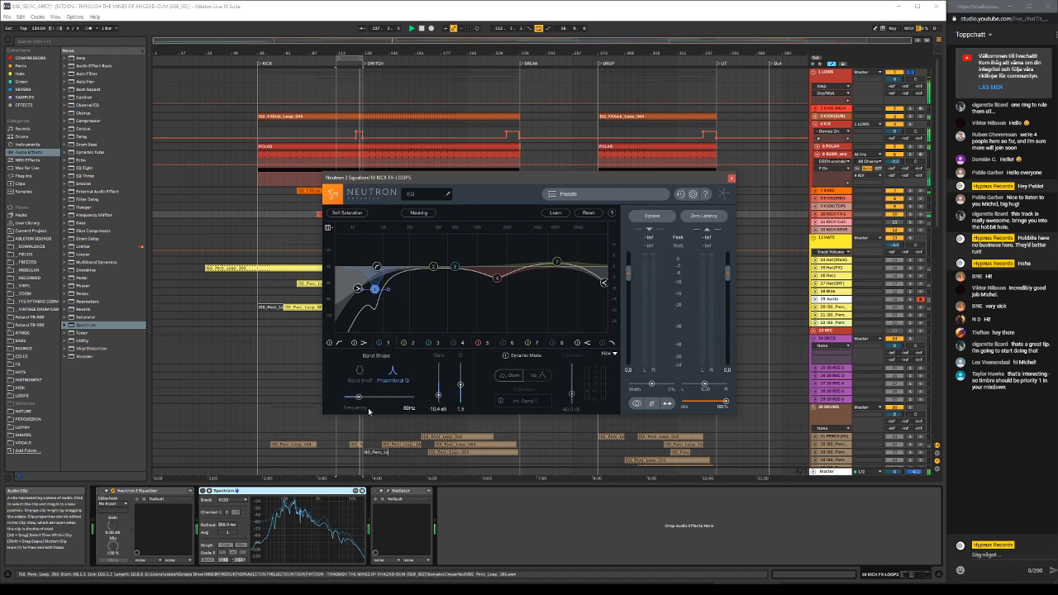
{"action": "left_click", "coordinate": [100, 492]}
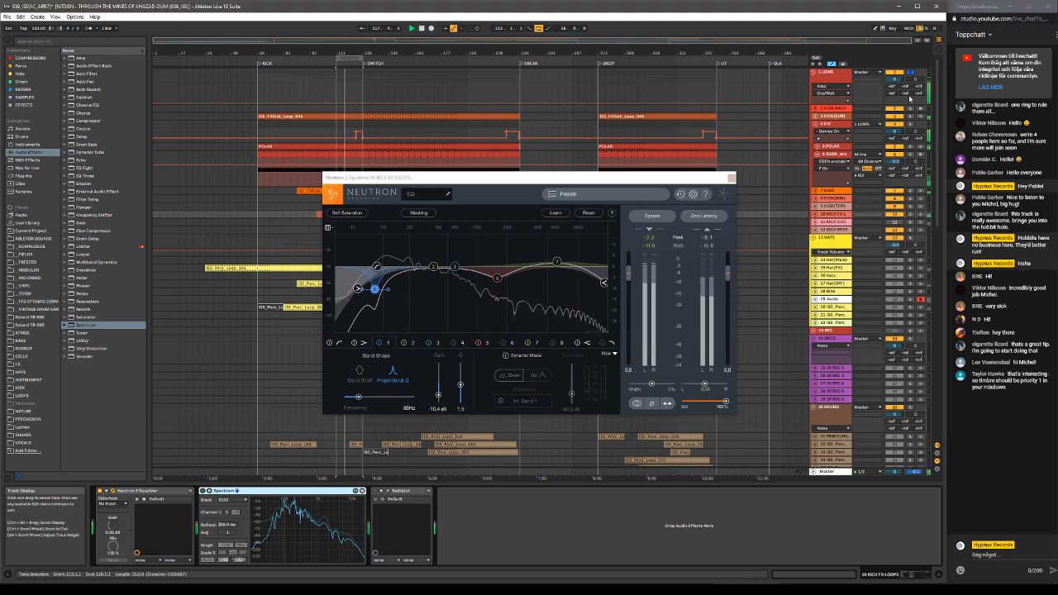
{"action": "key", "text": "ctrl+alt+p"}
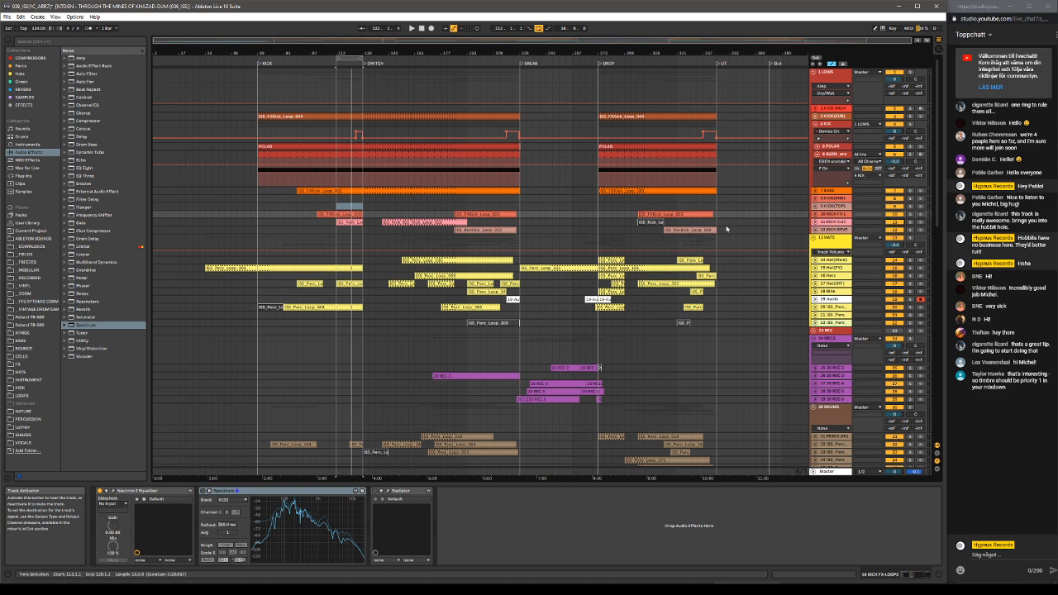
Play the looped section as a full mix with no track soloed.
{"action": "scroll", "coordinate": [538, 243], "scroll_direction": "down", "scroll_amount": 4}
{"action": "scroll", "coordinate": [538, 243], "scroll_direction": "up", "scroll_amount": 4}
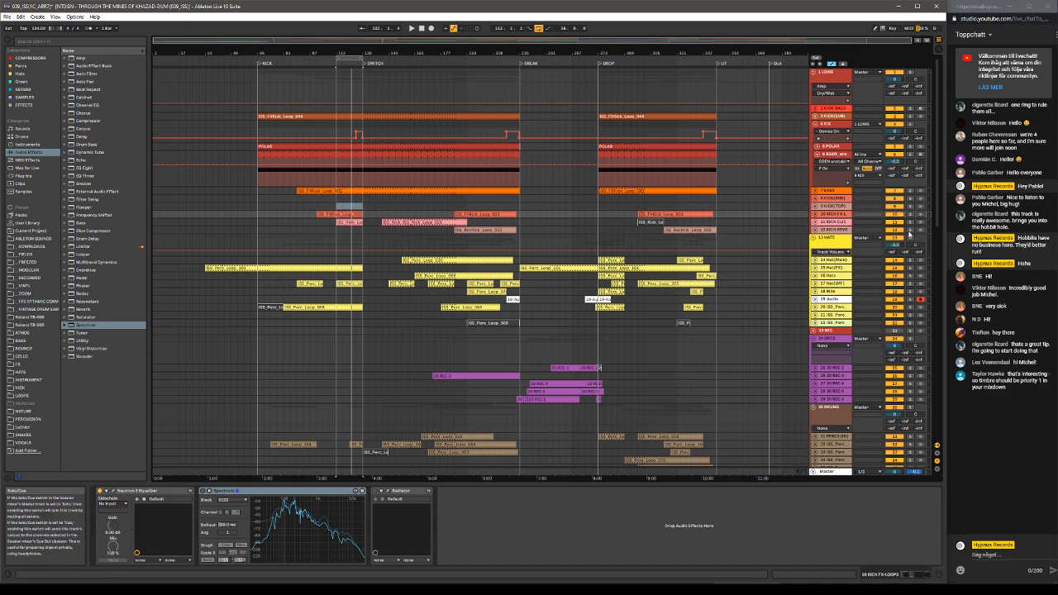
{"action": "key", "text": "space"}
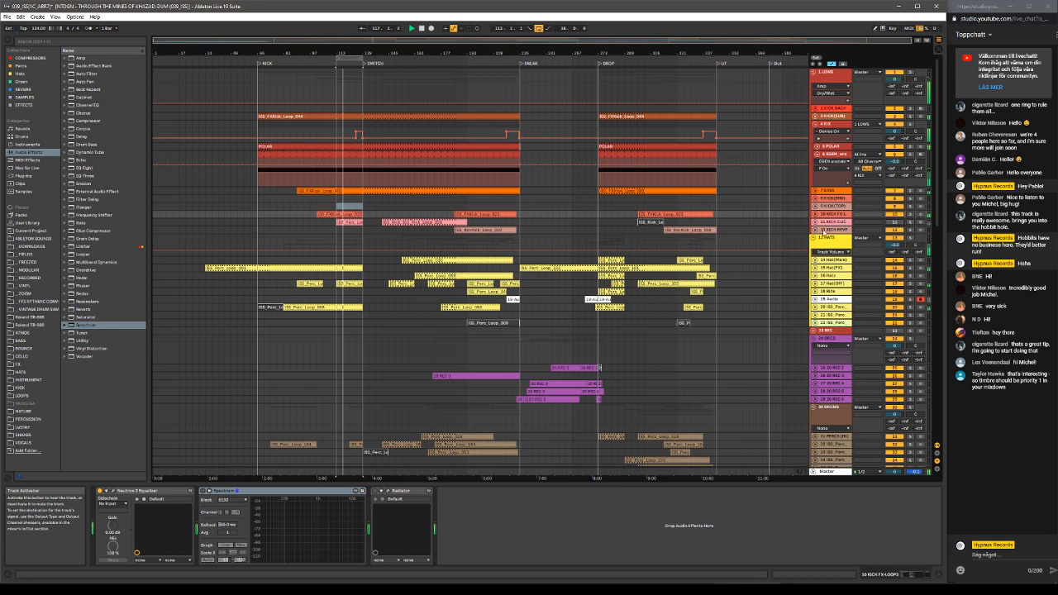
Solo the Hat(FX) track, show its Auto Filter and play it.
{"action": "scroll", "coordinate": [577, 287], "scroll_direction": "down", "scroll_amount": 2}
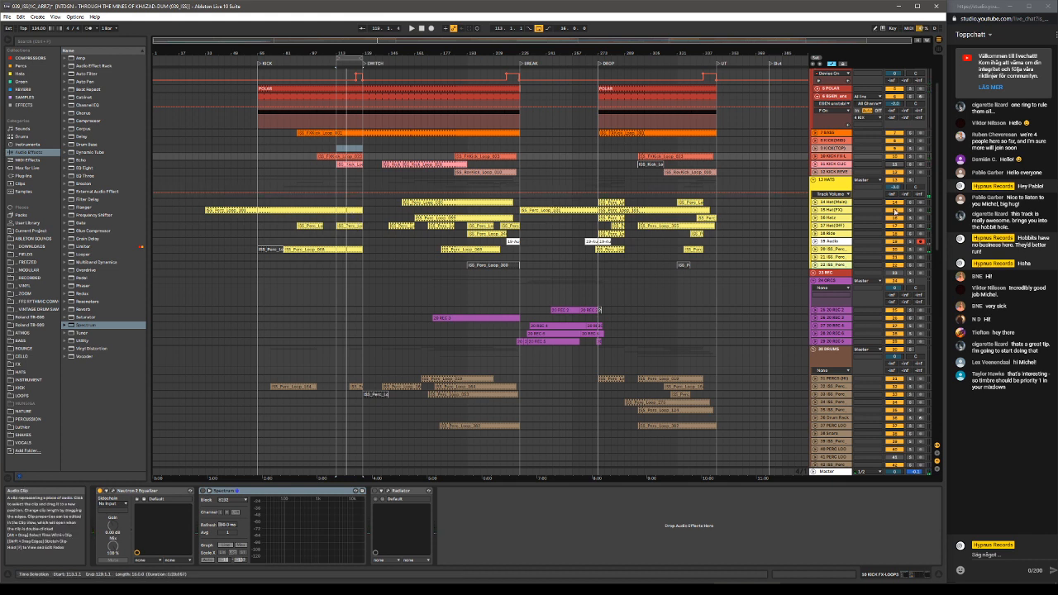
{"action": "left_click", "coordinate": [838, 210]}
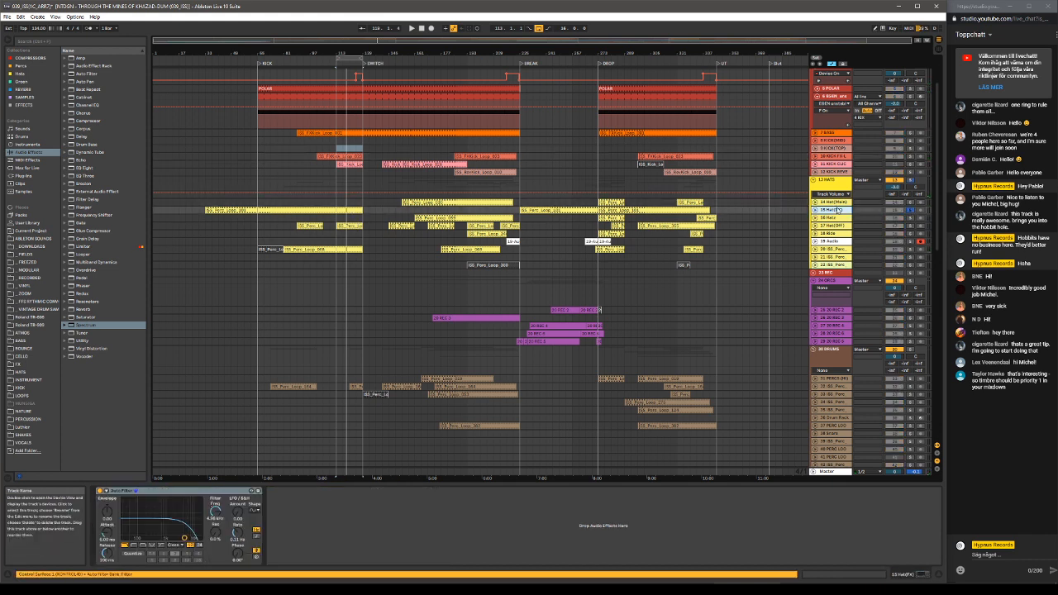
{"action": "key", "text": "space"}
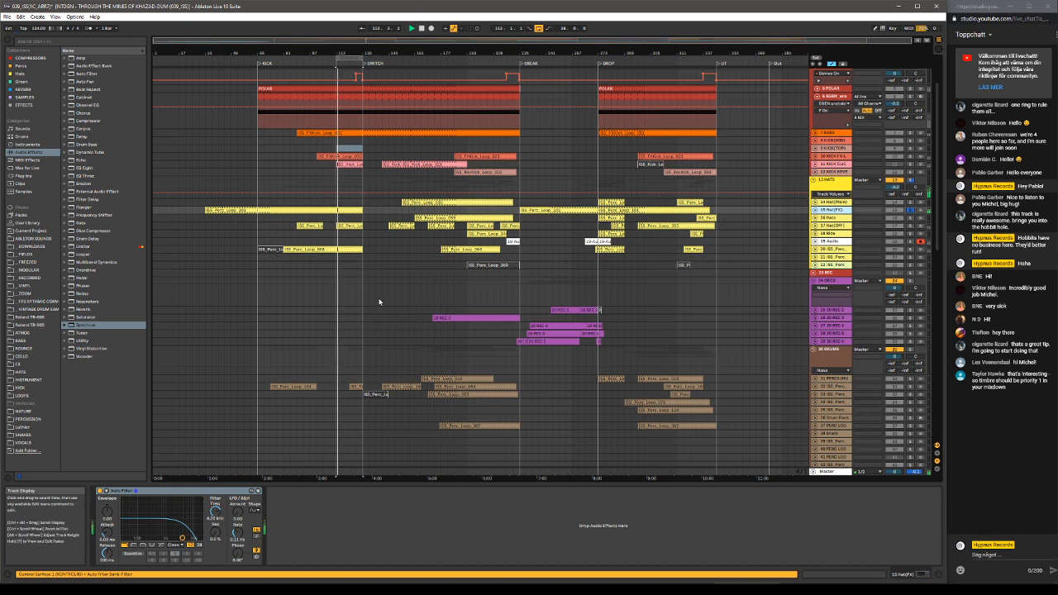
Toggle the Auto Filter on Hat(FX) during playback and show its Frequency automation in the arrangement.
{"action": "left_click", "coordinate": [100, 491]}
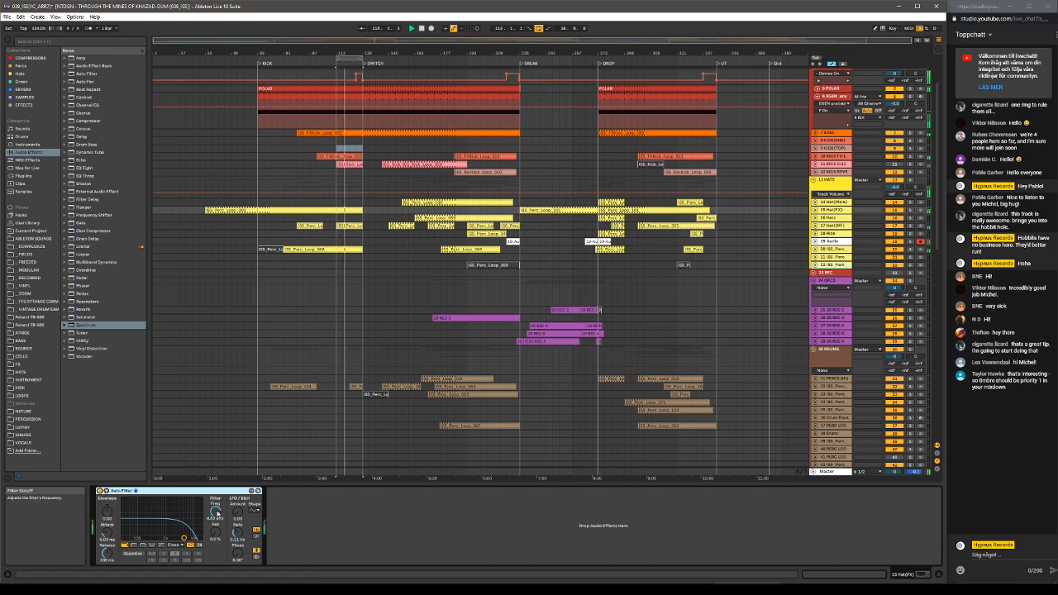
{"action": "right_click", "coordinate": [220, 512]}
{"action": "left_click", "coordinate": [228, 514]}
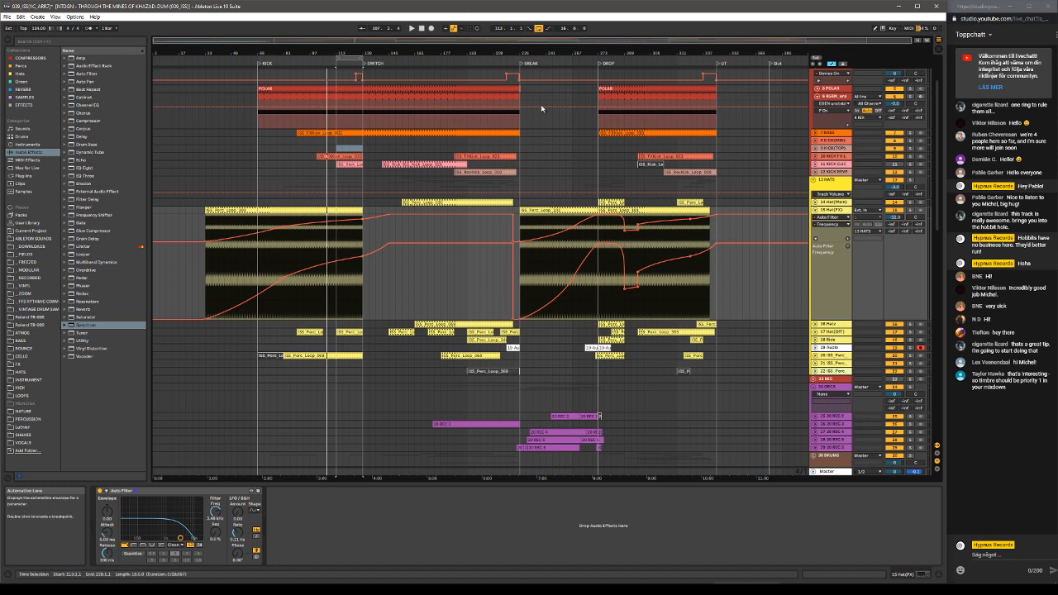
Play the loop with Hat(FX) and track 21 ISS_Perc soloed in turn, and bring up the devices of track 20 ISS_Perc.
{"action": "scroll", "coordinate": [345, 293], "scroll_direction": "down", "scroll_amount": 2}
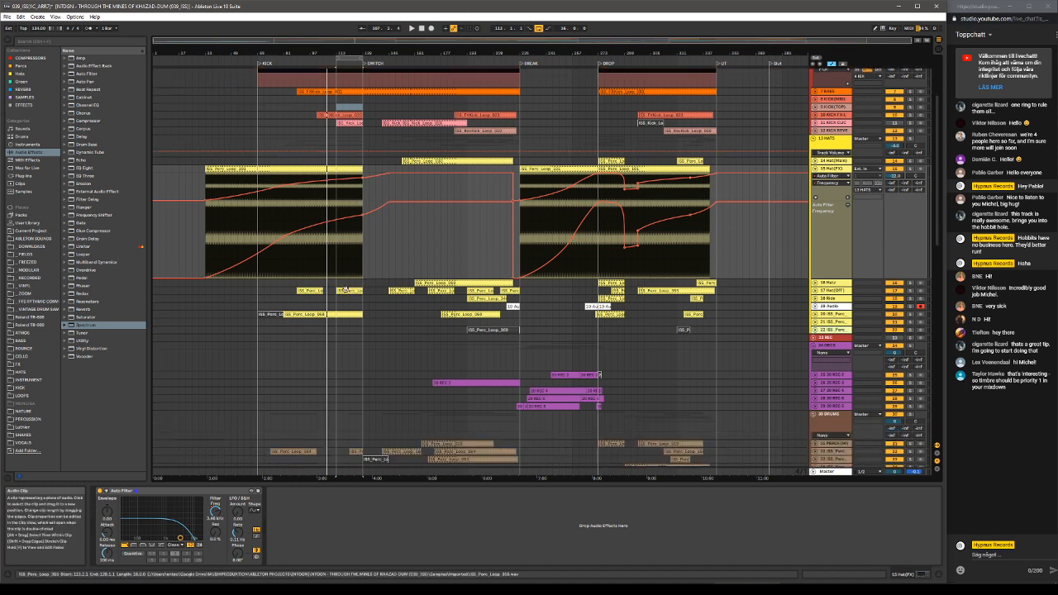
{"action": "key", "text": "space"}
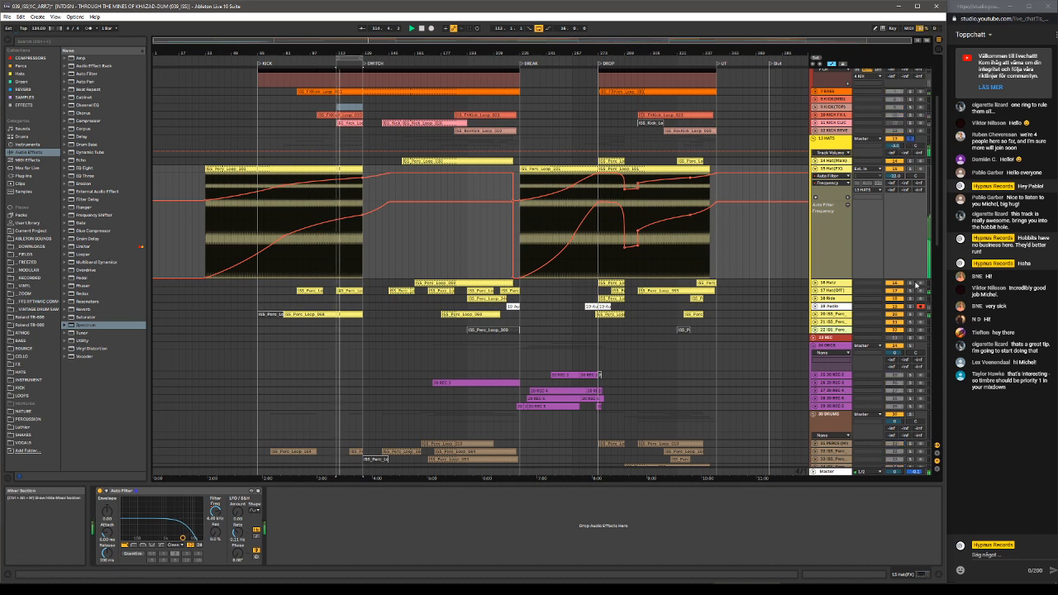
{"action": "left_click", "coordinate": [910, 169]}
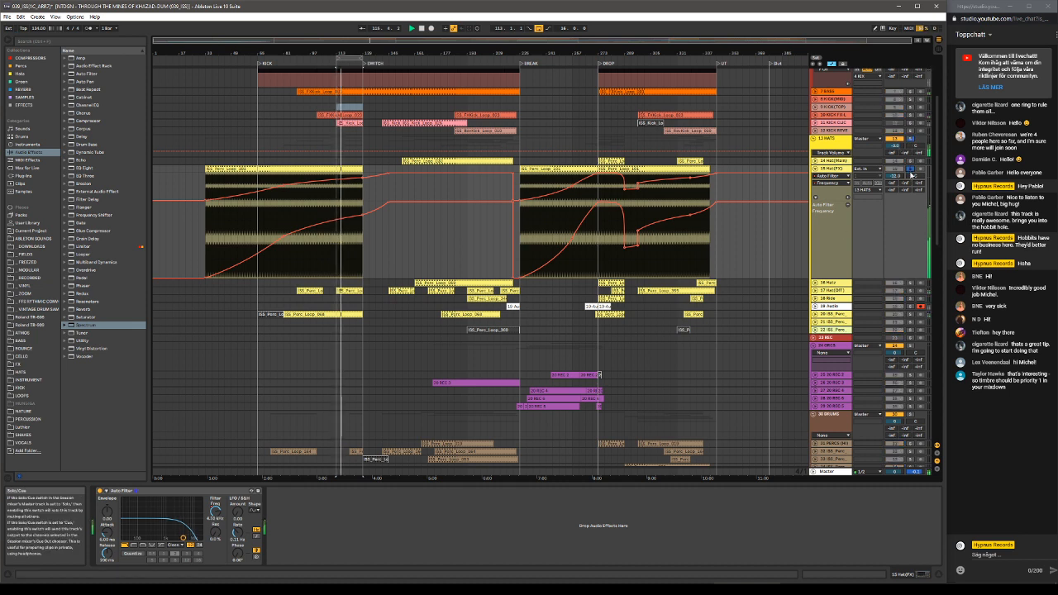
{"action": "left_click", "coordinate": [911, 323]}
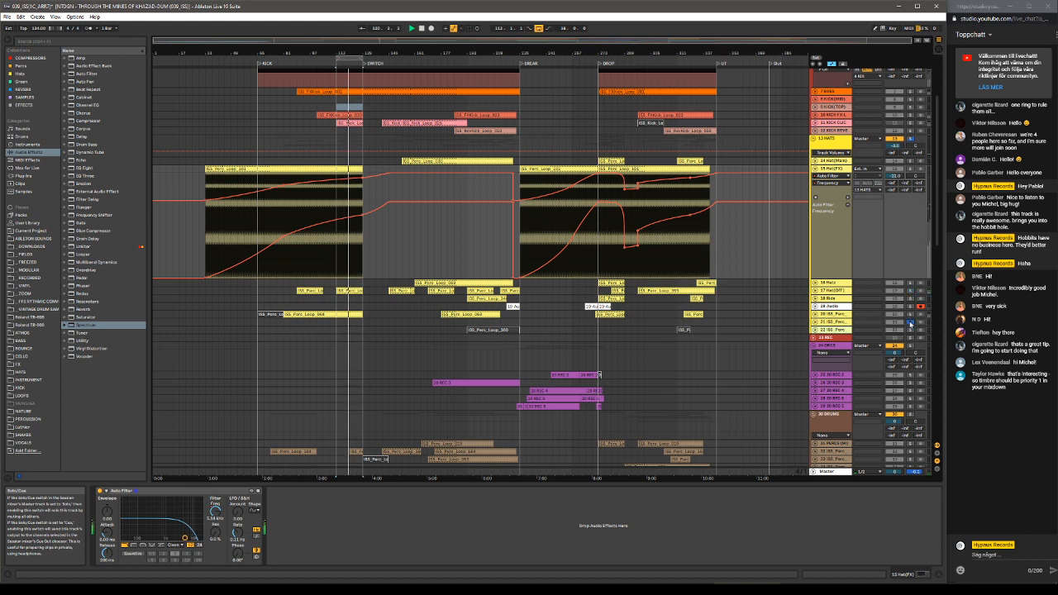
{"action": "left_click", "coordinate": [880, 314]}
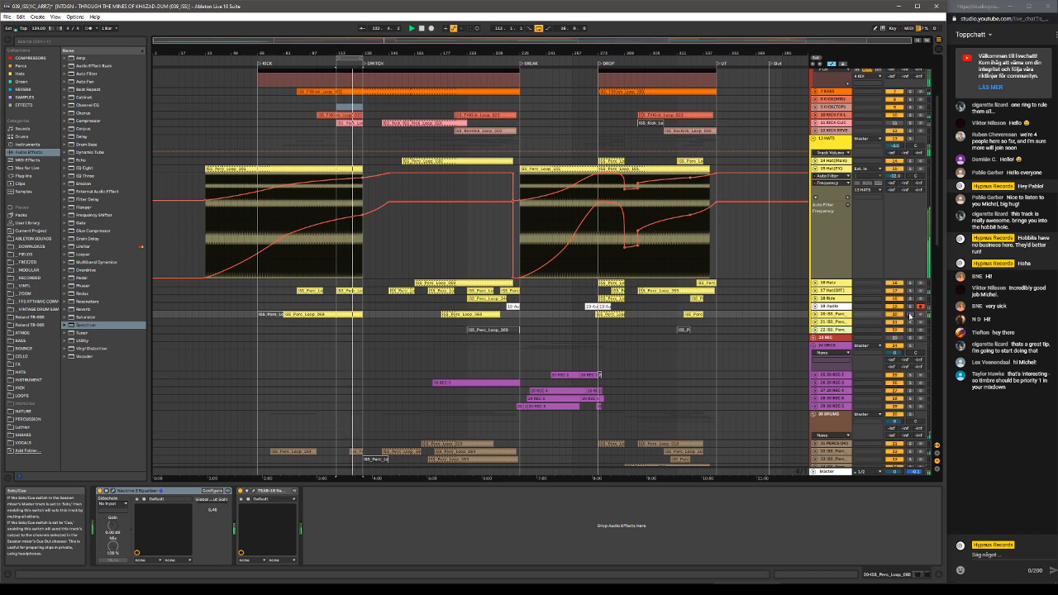
{"action": "left_click", "coordinate": [910, 316]}
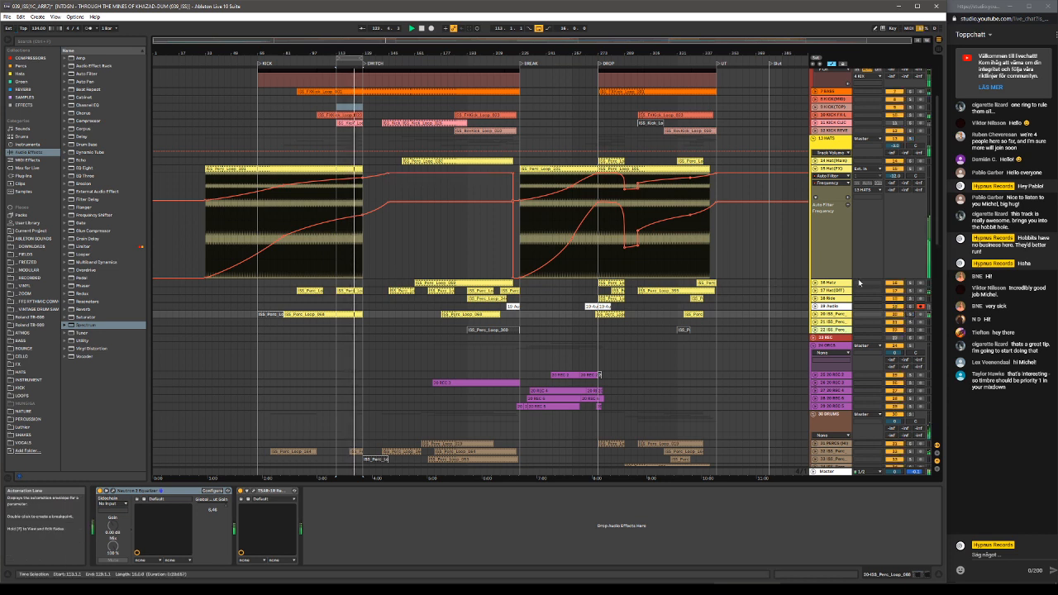
Show the Hat(OFF) track's Delay, Utility and Neutron Equalizer devices and play the arrangement onwards as a full mix without looping.
{"action": "left_click", "coordinate": [827, 292]}
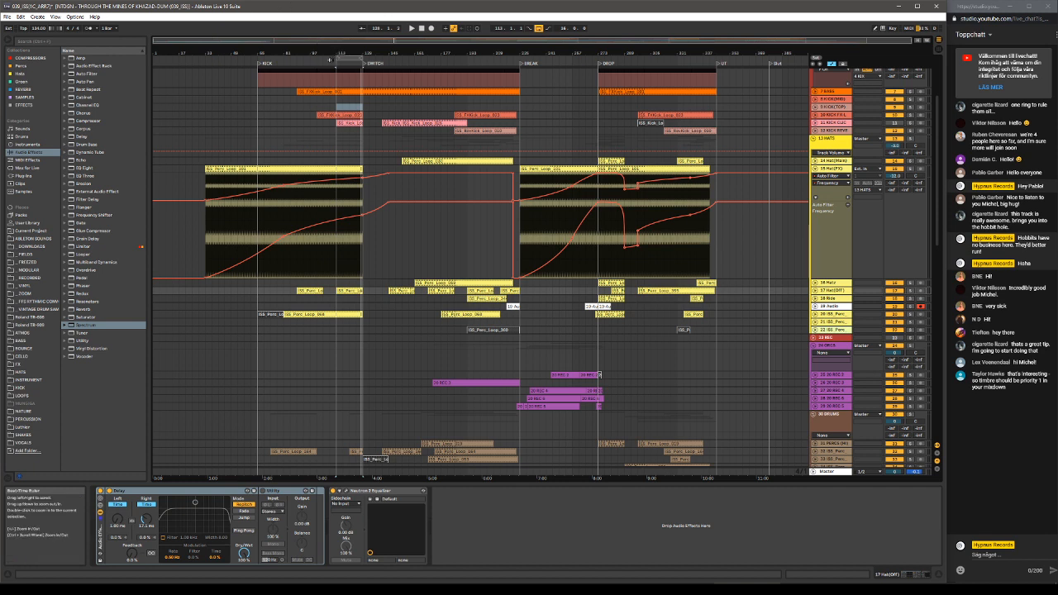
{"action": "left_click", "coordinate": [331, 58]}
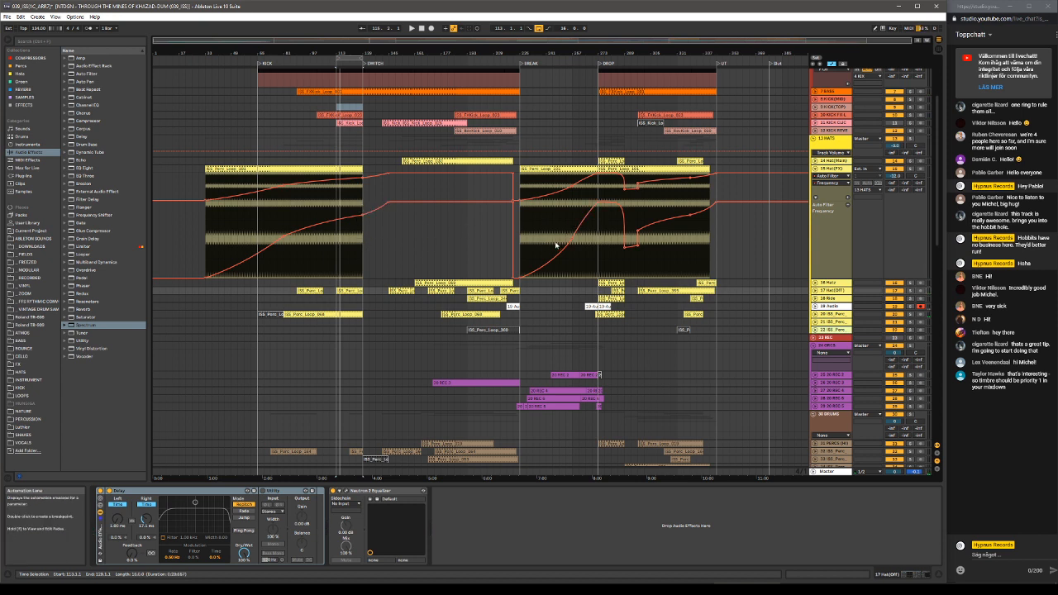
{"action": "left_click", "coordinate": [298, 168]}
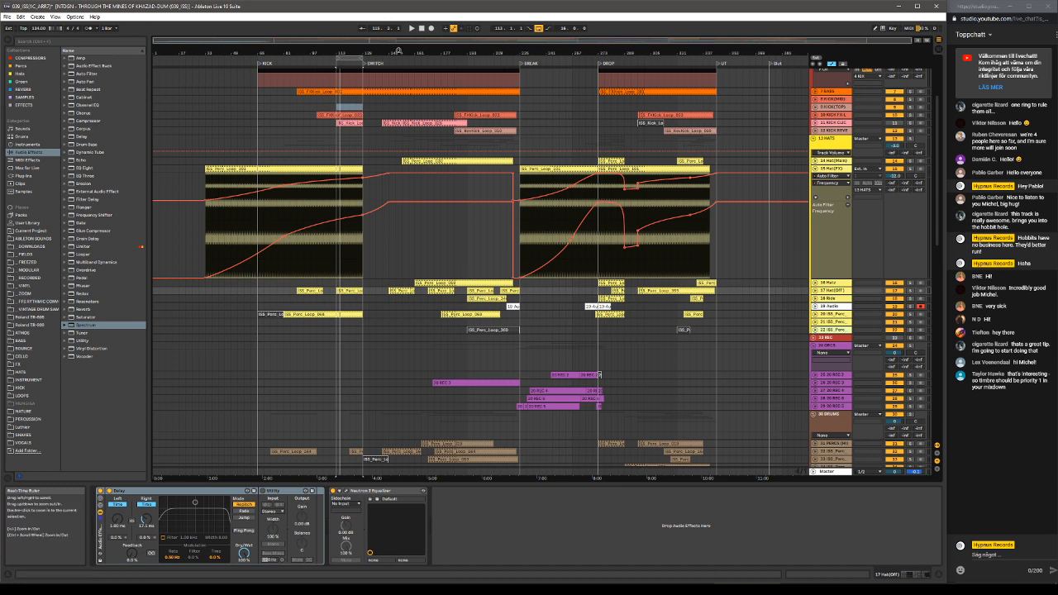
{"action": "key", "text": "space"}
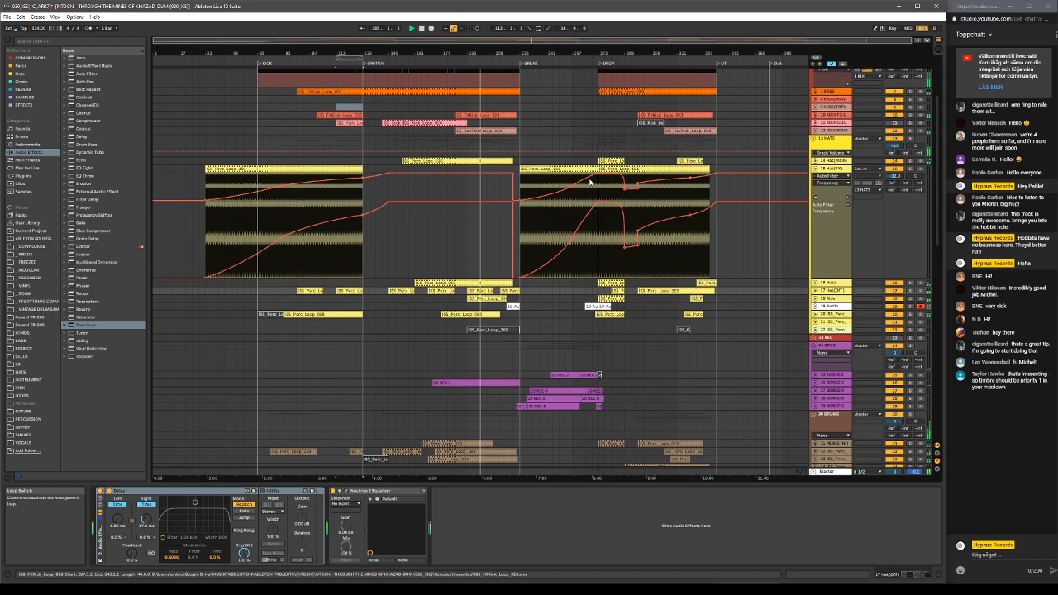
Stop playback and fold the Hat(FX) track so its automation lane is collapsed.
{"action": "scroll", "coordinate": [616, 227], "scroll_direction": "up", "scroll_amount": 5}
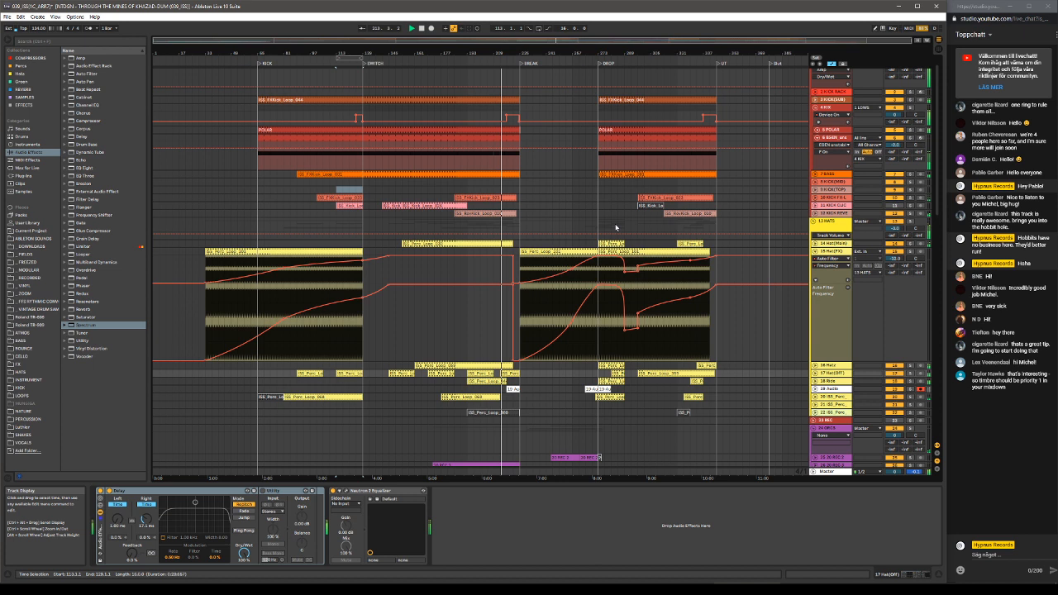
{"action": "left_click", "coordinate": [511, 149]}
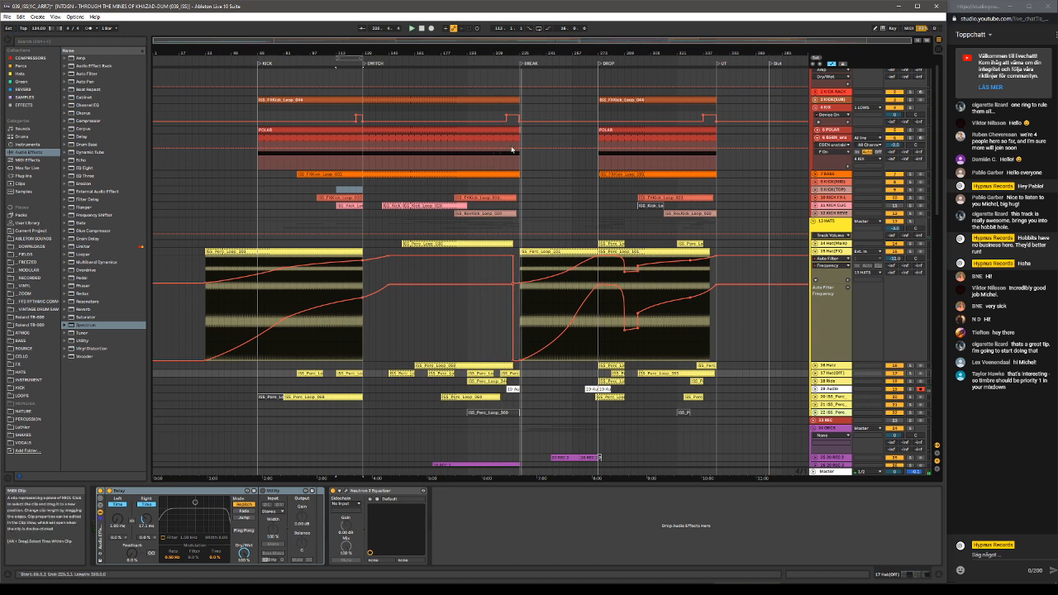
{"action": "scroll", "coordinate": [511, 149], "scroll_direction": "up", "scroll_amount": 1}
{"action": "key", "text": "space"}
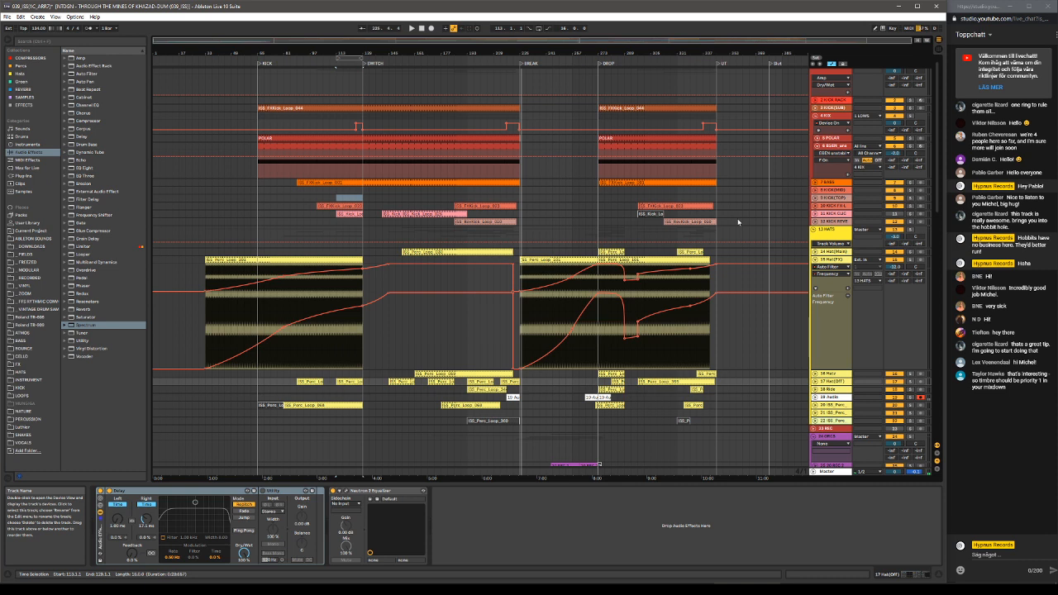
{"action": "left_click", "coordinate": [815, 260]}
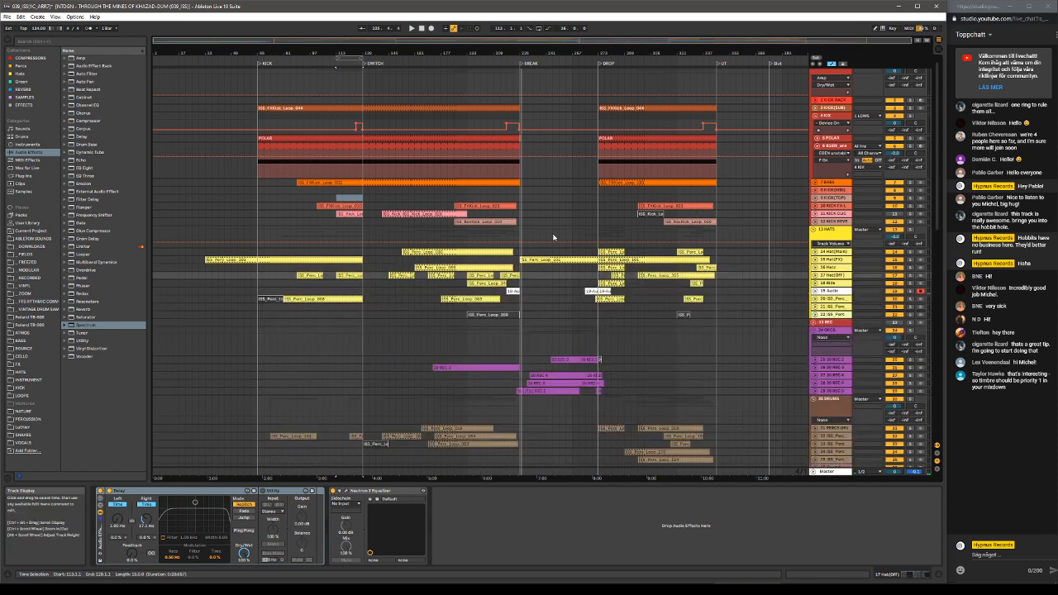
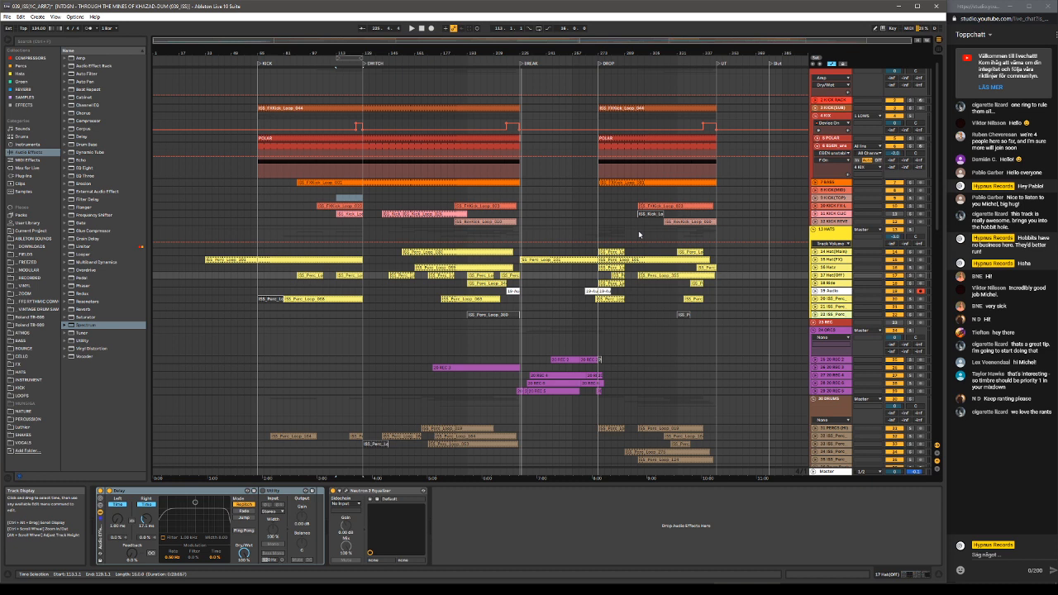
Solo the HATS group, loop a 16-bar range on track 19 Audio shortly before BREAK, and audition it.
{"action": "scroll", "coordinate": [892, 210], "scroll_direction": "down", "scroll_amount": 3}
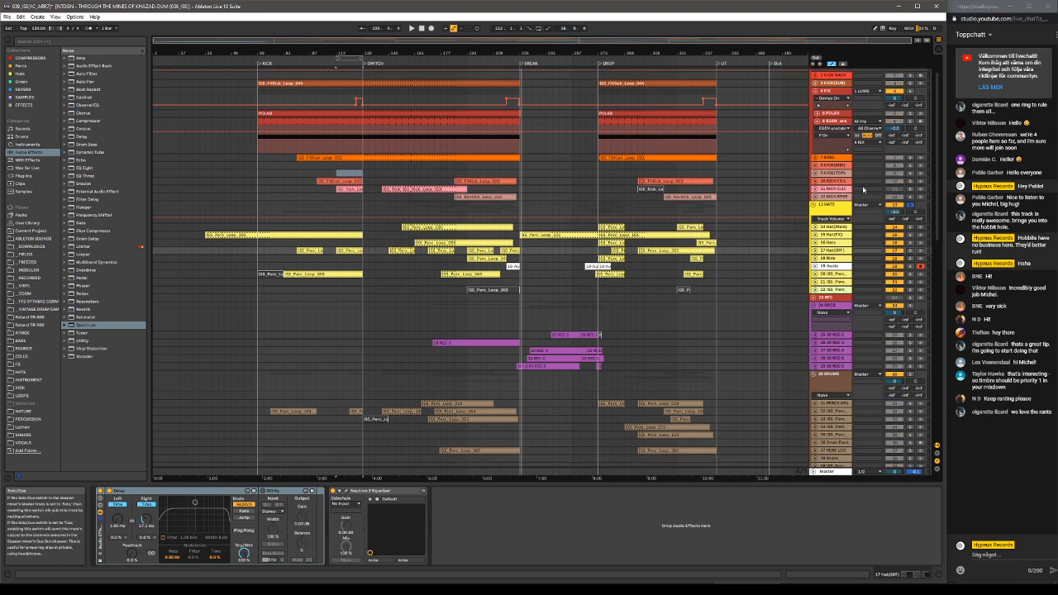
{"action": "left_click", "coordinate": [483, 263]}
{"action": "left_click", "coordinate": [491, 265]}
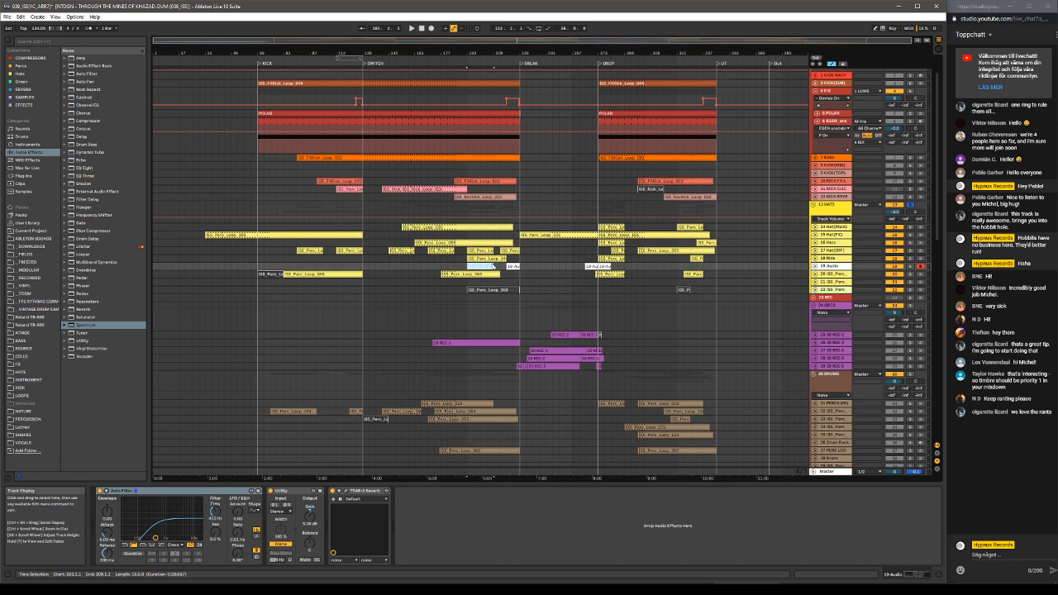
{"action": "key", "text": "ctrl+l"}
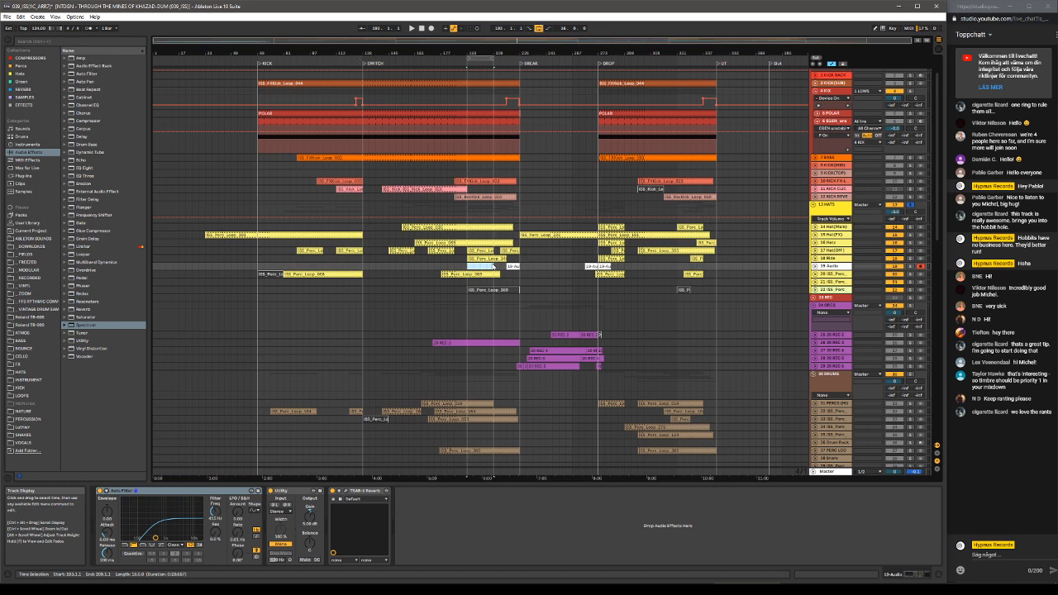
{"action": "key", "text": "space"}
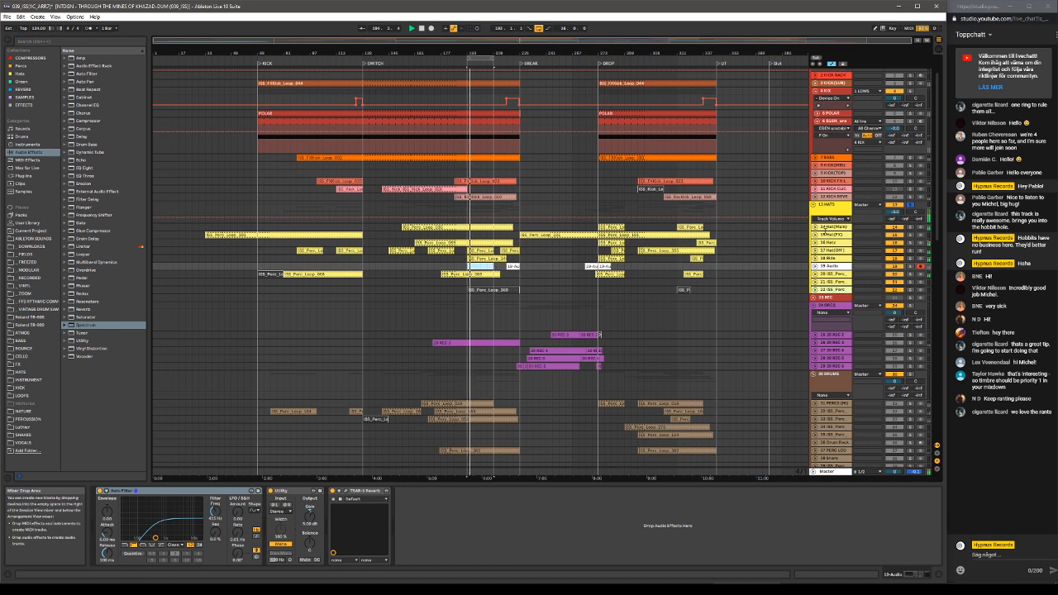
{"action": "key", "text": "space"}
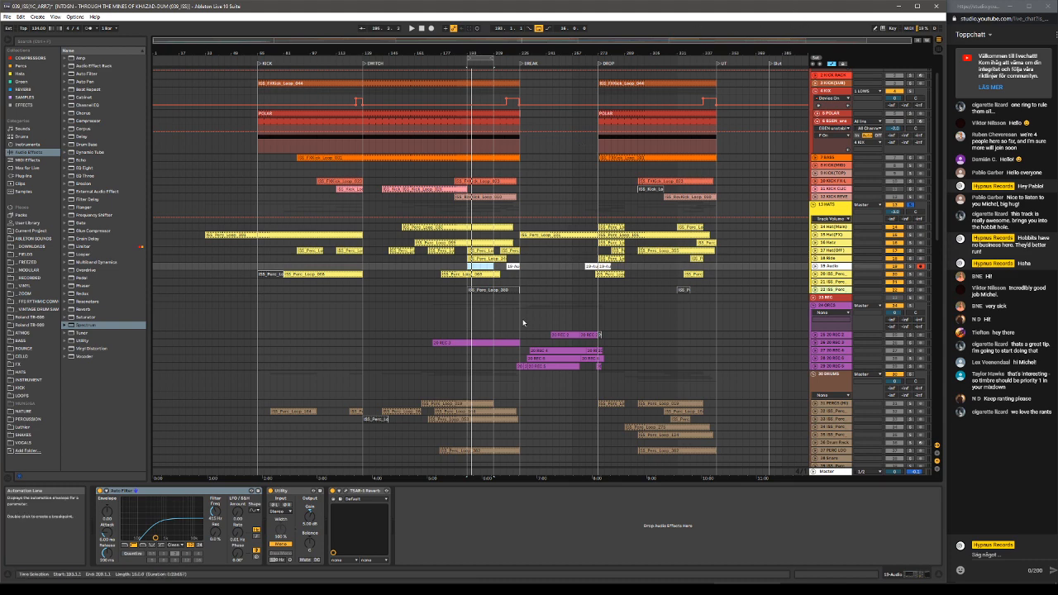
Survey the remaining groups in the arrangement, from the percussion and synth loops to the drones, field recordings and MANIAC tracks.
{"action": "scroll", "coordinate": [531, 279], "scroll_direction": "down", "scroll_amount": 3}
{"action": "scroll", "coordinate": [531, 279], "scroll_direction": "down", "scroll_amount": 15}
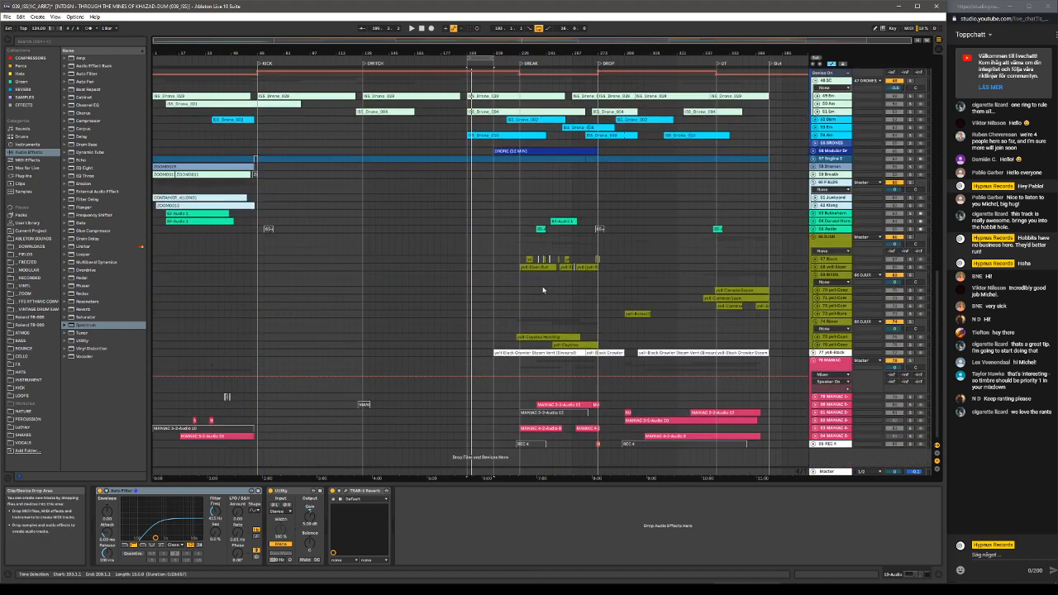
{"action": "scroll", "coordinate": [541, 303], "scroll_direction": "up", "scroll_amount": 10}
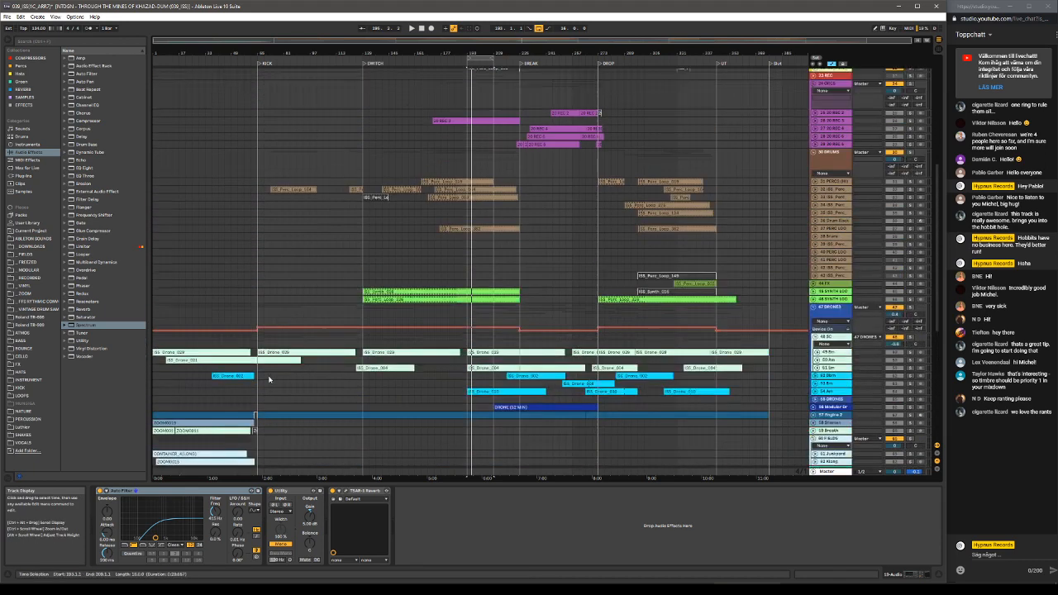
{"action": "scroll", "coordinate": [407, 262], "scroll_direction": "up", "scroll_amount": 2}
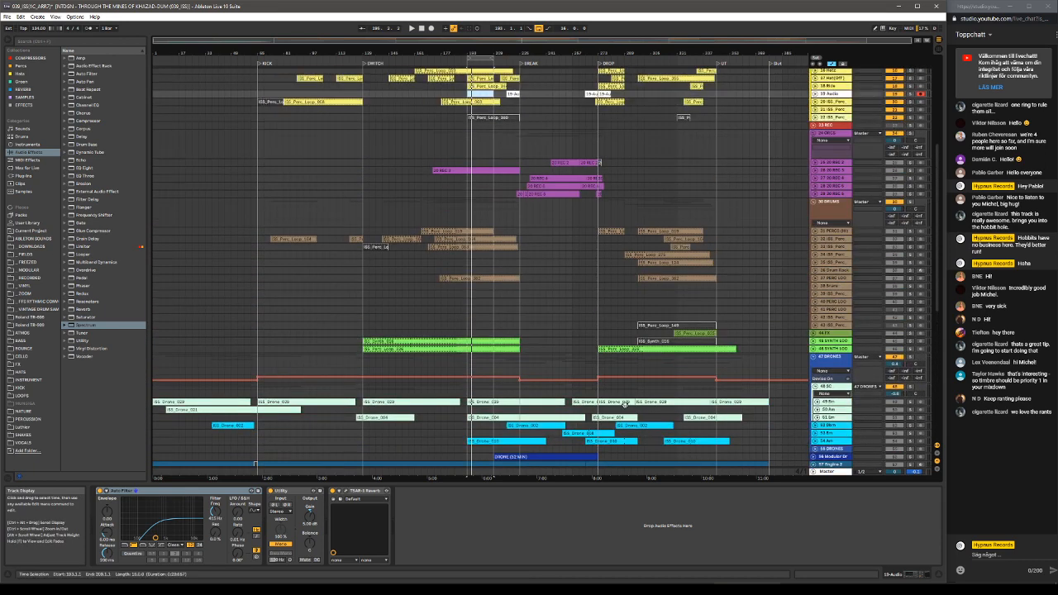
{"action": "scroll", "coordinate": [545, 266], "scroll_direction": "down", "scroll_amount": 12}
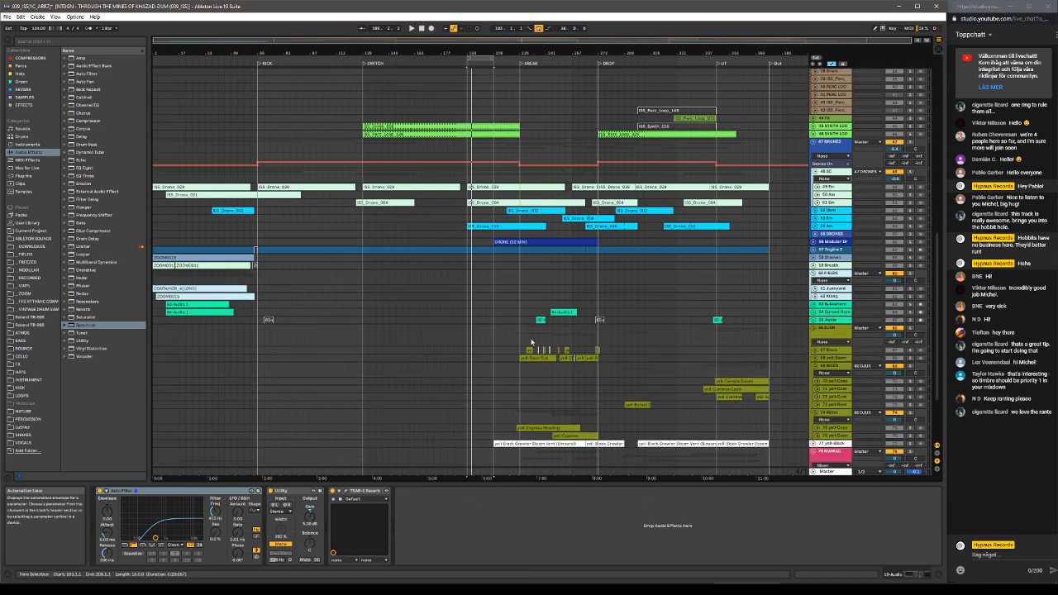
{"action": "scroll", "coordinate": [526, 320], "scroll_direction": "up", "scroll_amount": 12}
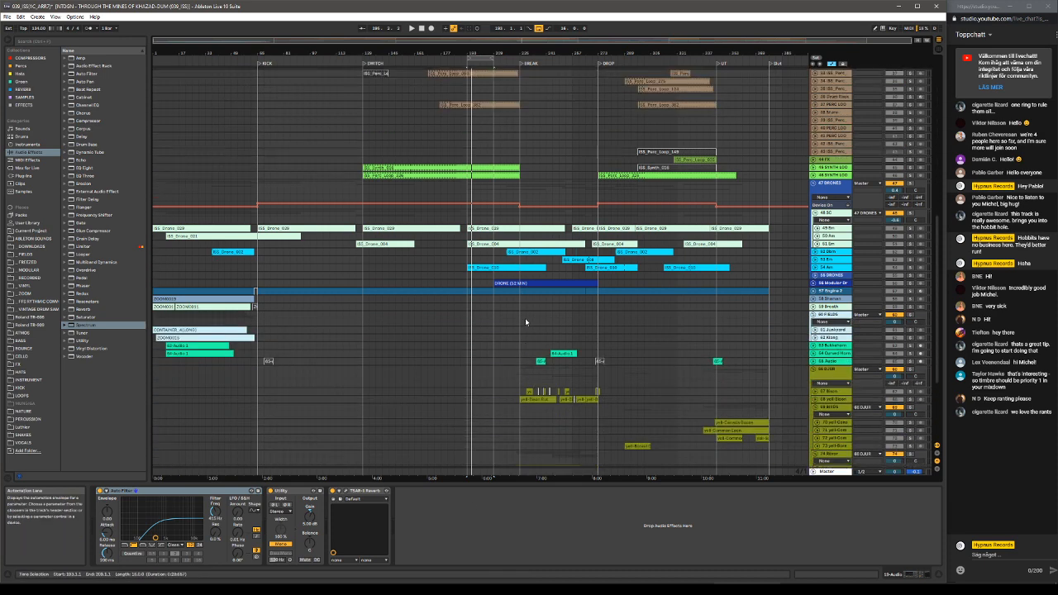
{"action": "scroll", "coordinate": [571, 322], "scroll_direction": "down", "scroll_amount": 15}
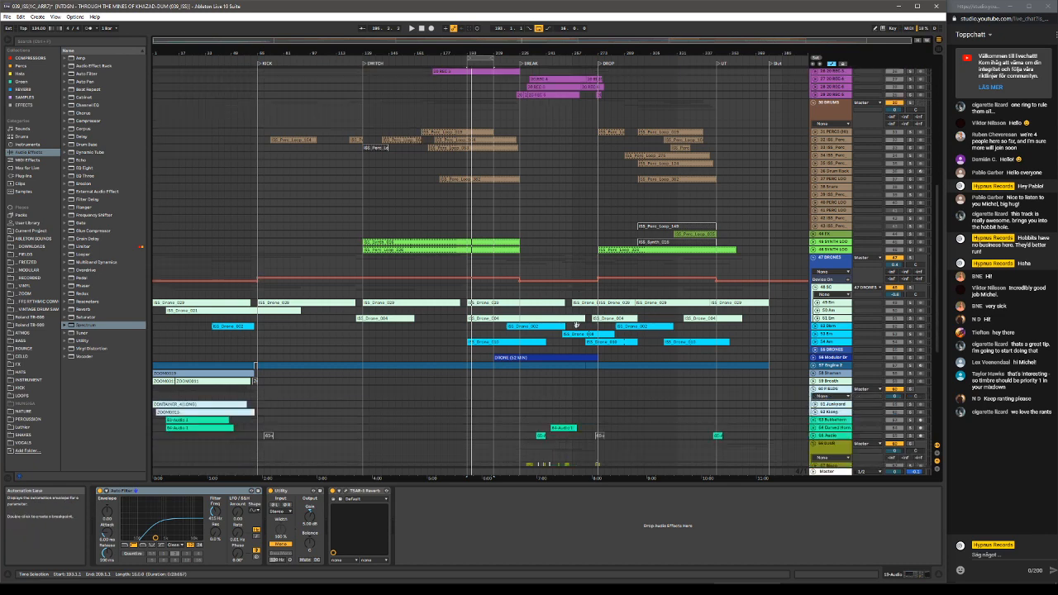
{"action": "scroll", "coordinate": [581, 331], "scroll_direction": "up", "scroll_amount": 11}
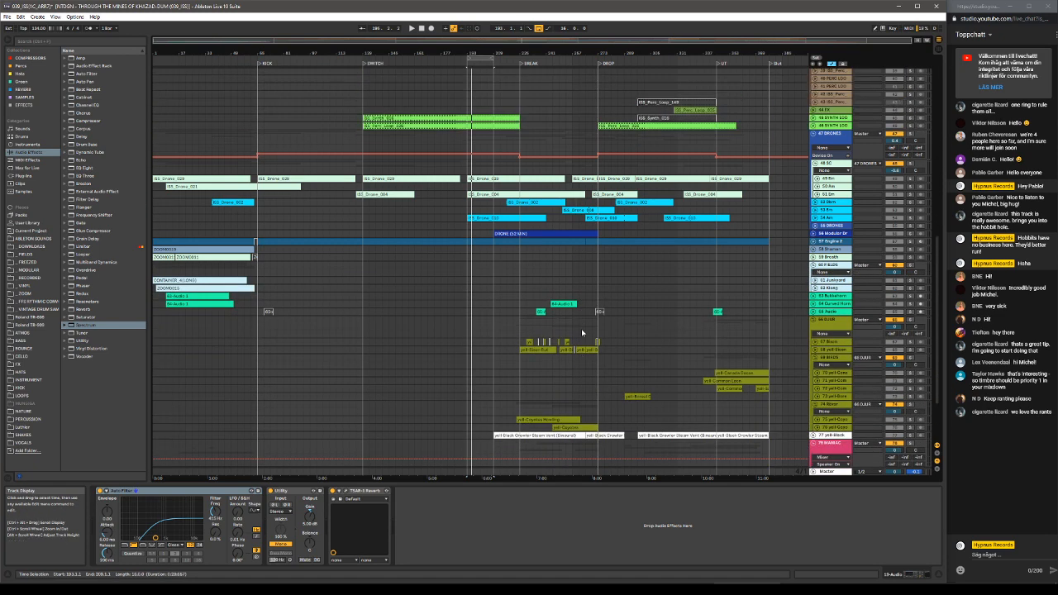
{"action": "scroll", "coordinate": [589, 330], "scroll_direction": "up", "scroll_amount": 11}
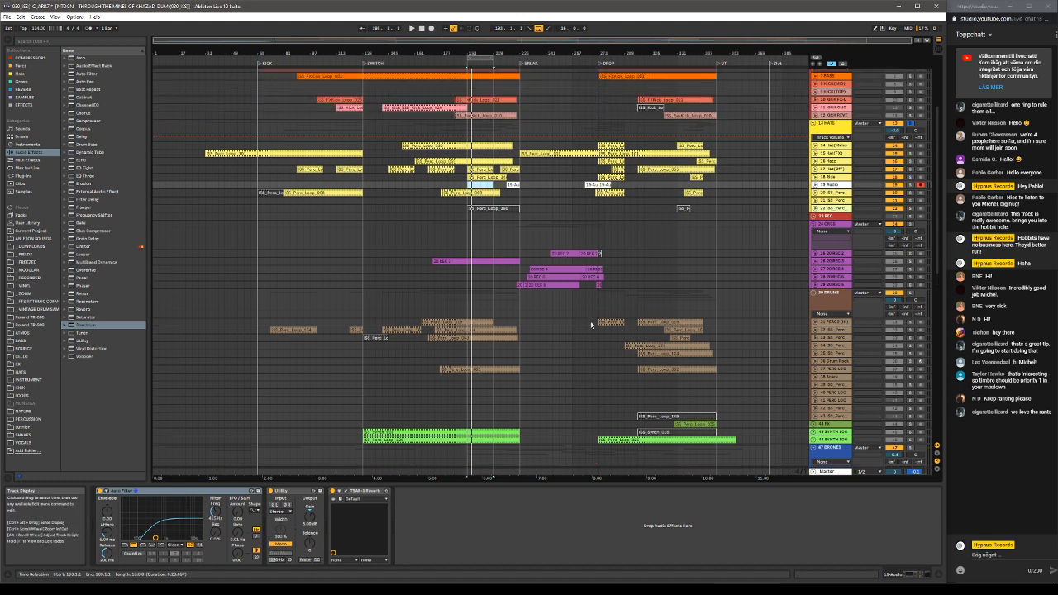
Show the device chain of the Hat(Main) track in the HATS group.
{"action": "scroll", "coordinate": [590, 324], "scroll_direction": "up", "scroll_amount": 2}
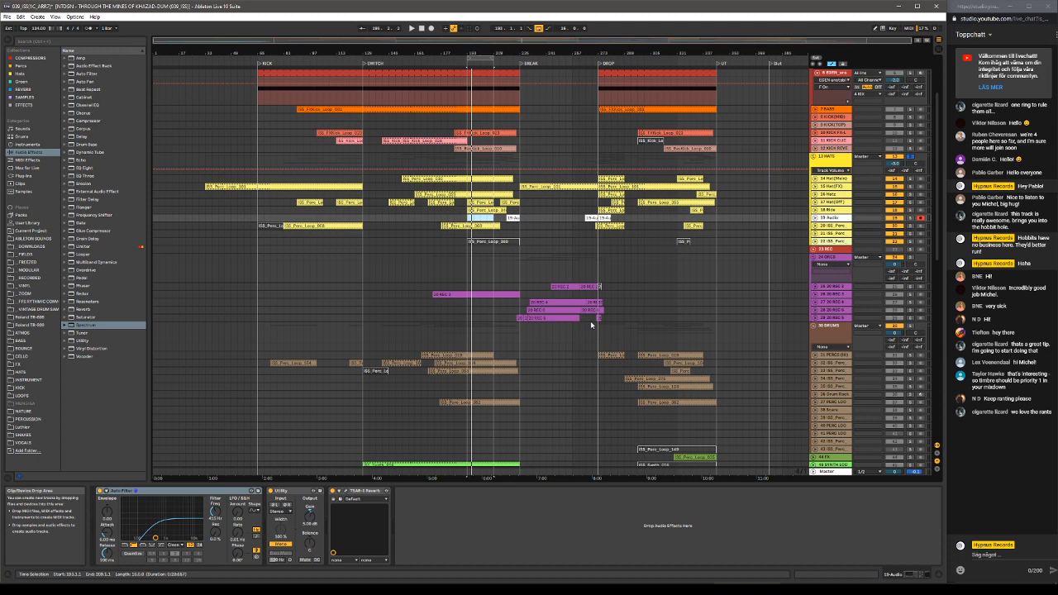
{"action": "scroll", "coordinate": [612, 306], "scroll_direction": "up", "scroll_amount": 3}
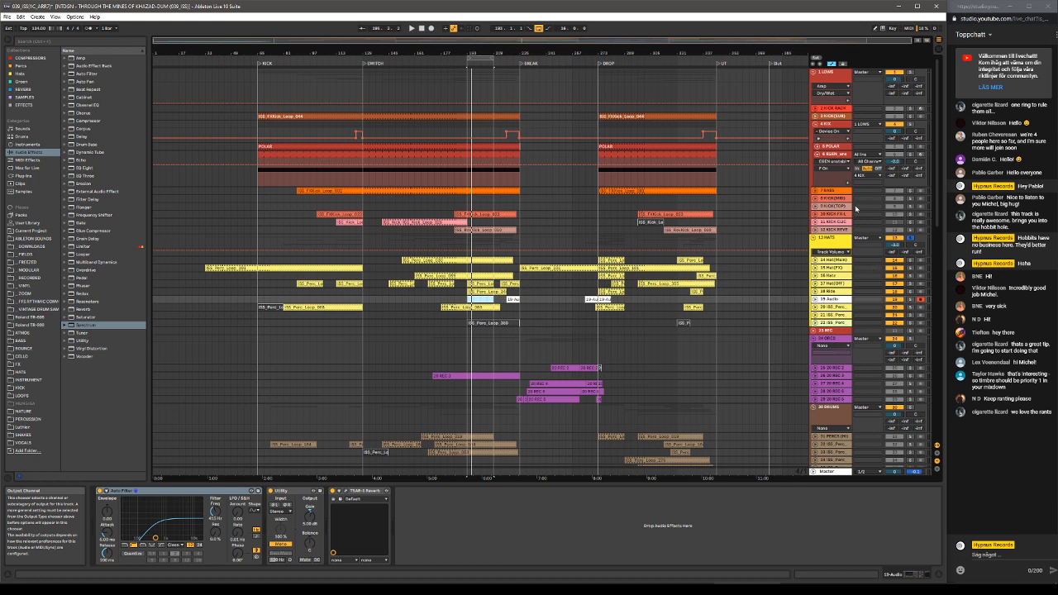
{"action": "left_click", "coordinate": [841, 259]}
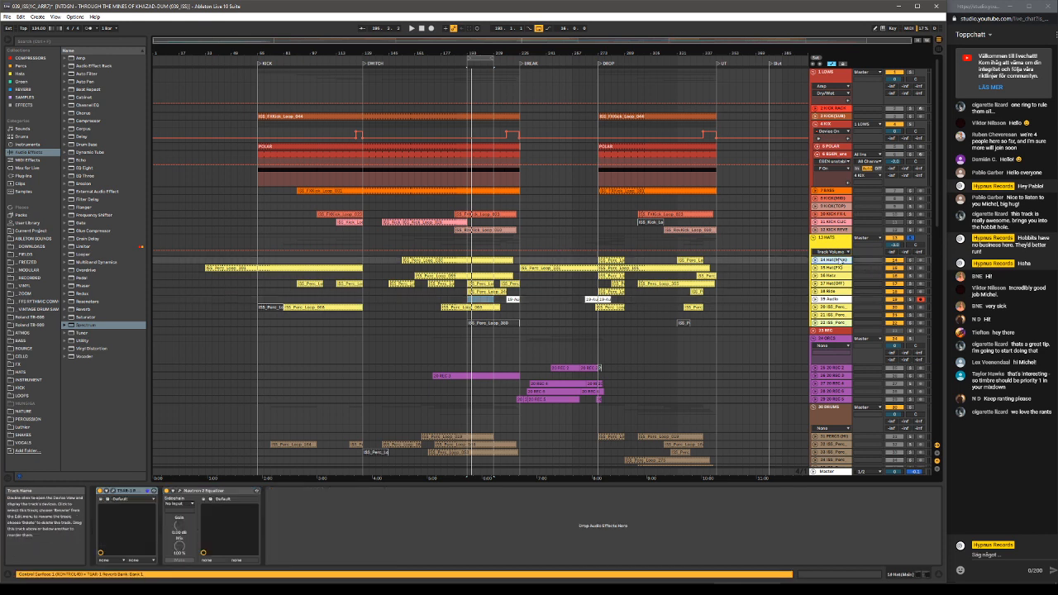
Solo the Hat(Main) track, play it, and bypass its TSAR-1 Reverb and Neutron 3 Equalizer to compare the sound.
{"action": "left_click", "coordinate": [910, 260]}
{"action": "key", "text": "space"}
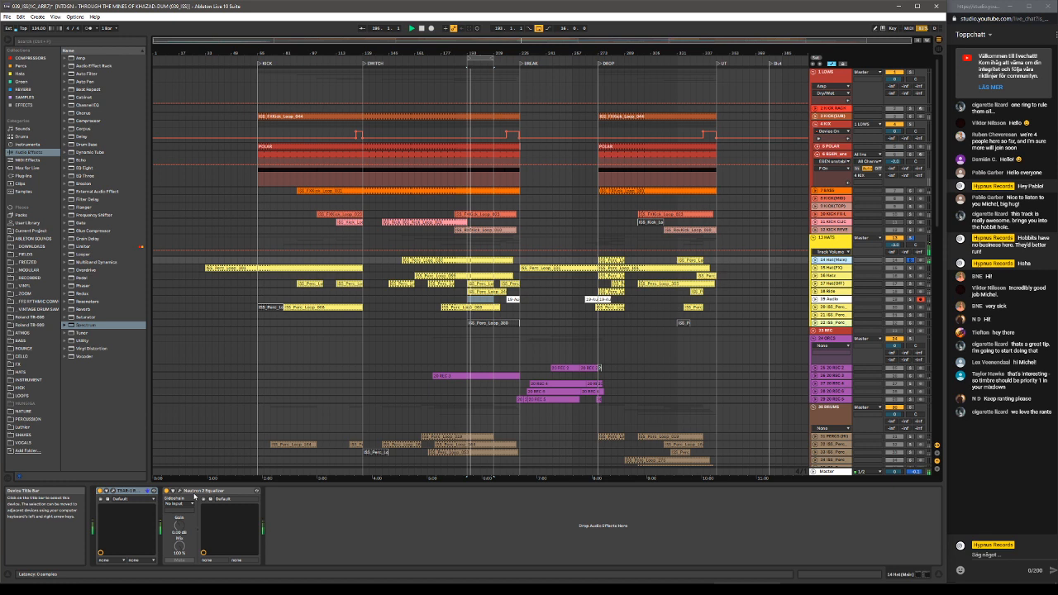
{"action": "left_click", "coordinate": [129, 491]}
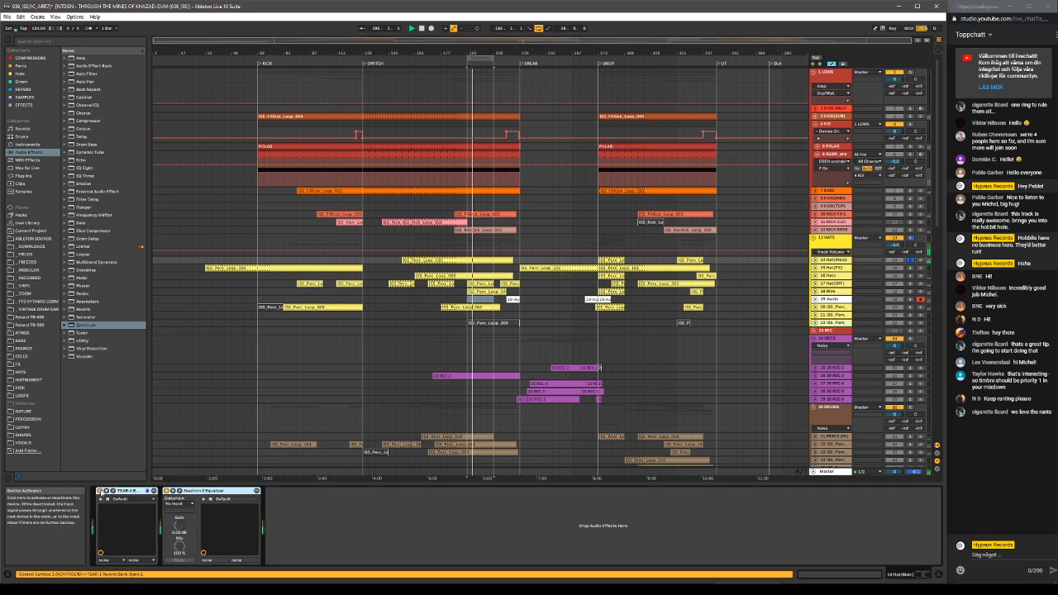
{"action": "left_click", "coordinate": [100, 491]}
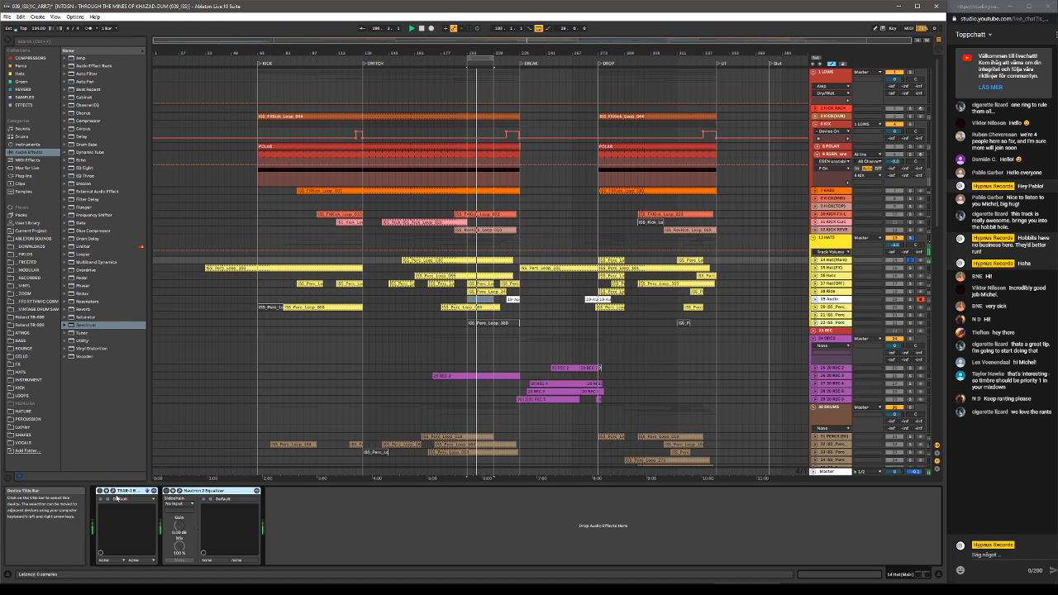
Group the Hat(Main) track's reverb and equalizer into one Audio Effect Rack and reactivate both devices.
{"action": "key", "text": "ctrl+g"}
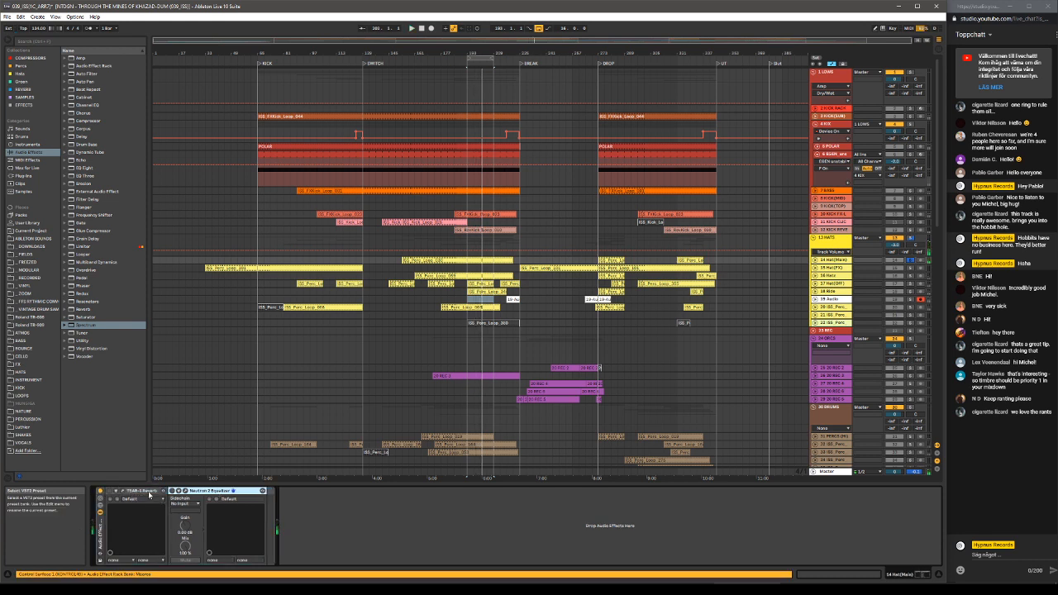
{"action": "left_click", "coordinate": [132, 492], "text": "shift"}
{"action": "left_click", "coordinate": [109, 492]}
{"action": "key", "text": "space"}
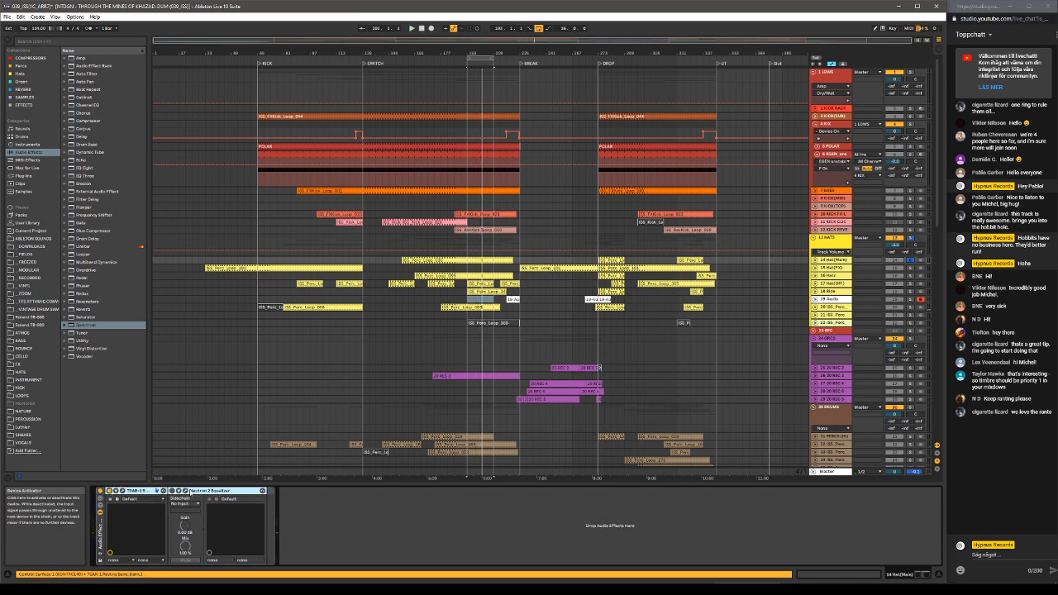
{"action": "left_click", "coordinate": [172, 491]}
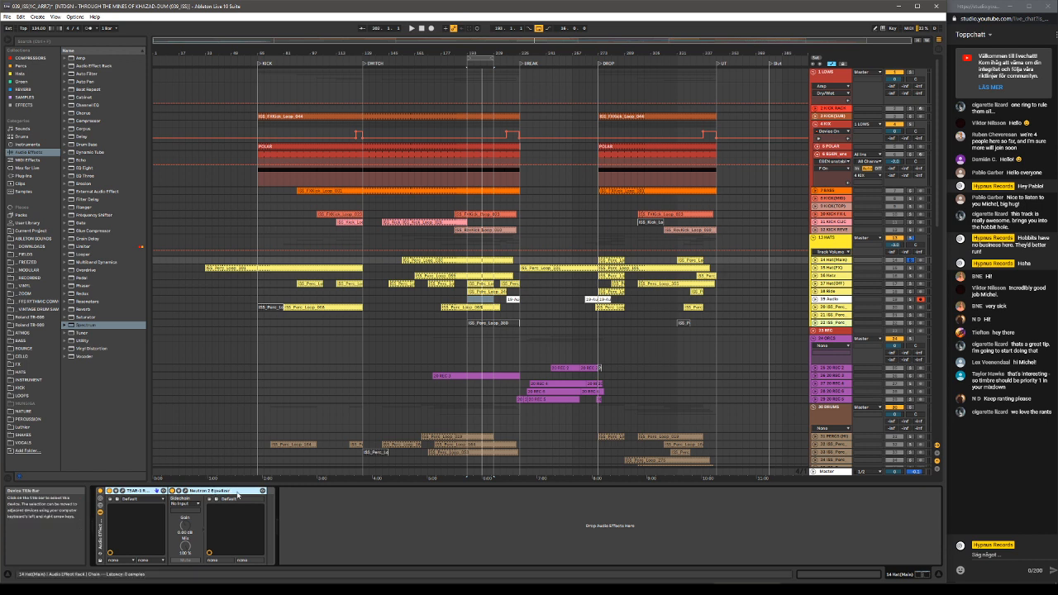
Play the track and switch the whole Hat(Main) effect rack off and on to compare processed and unprocessed sound.
{"action": "left_click", "coordinate": [330, 520]}
{"action": "key", "text": "space"}
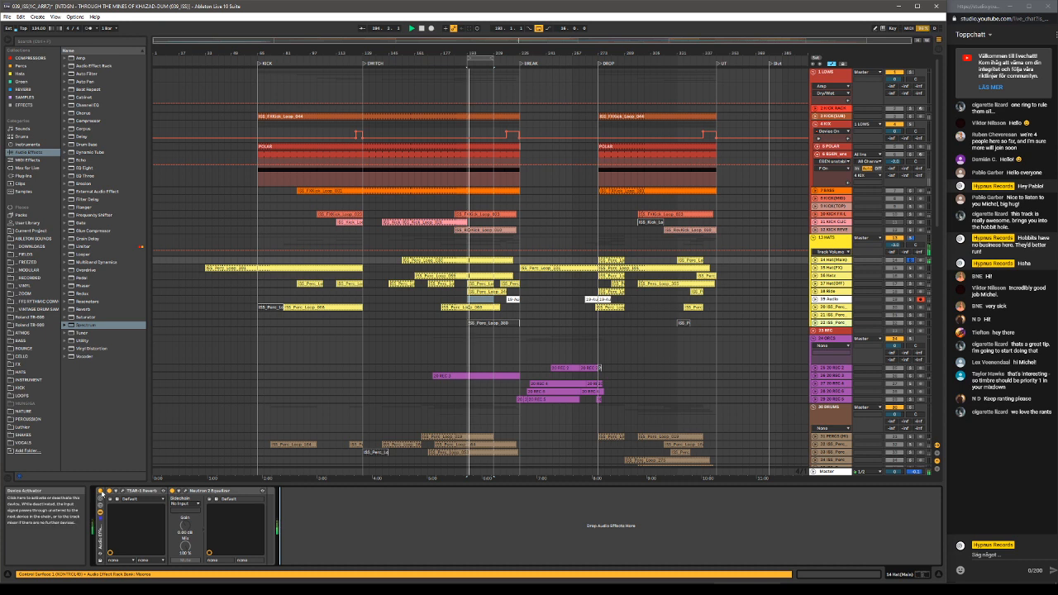
{"action": "left_click", "coordinate": [101, 491]}
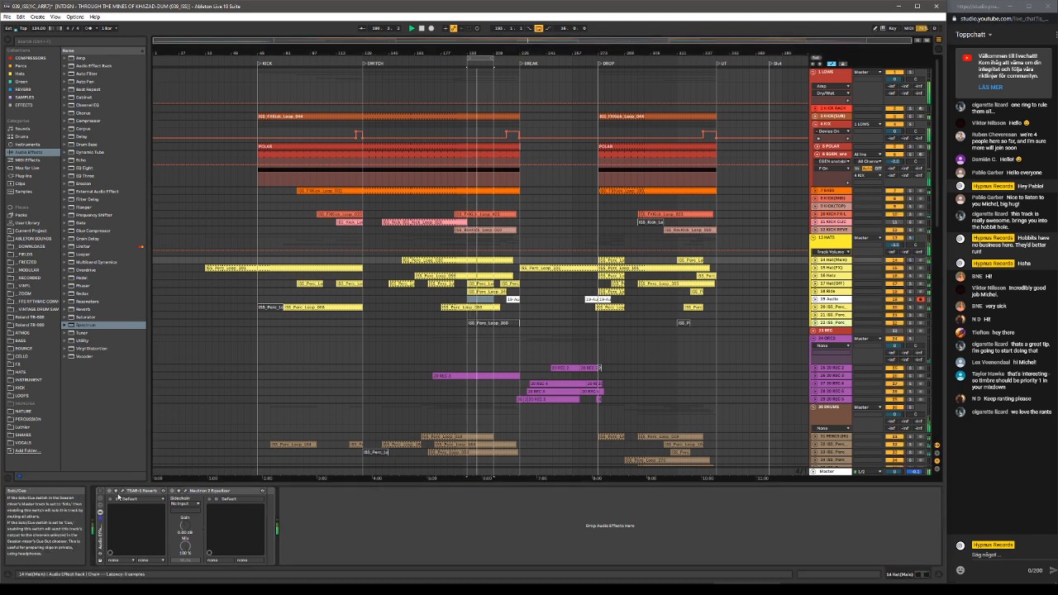
{"action": "left_click", "coordinate": [101, 492]}
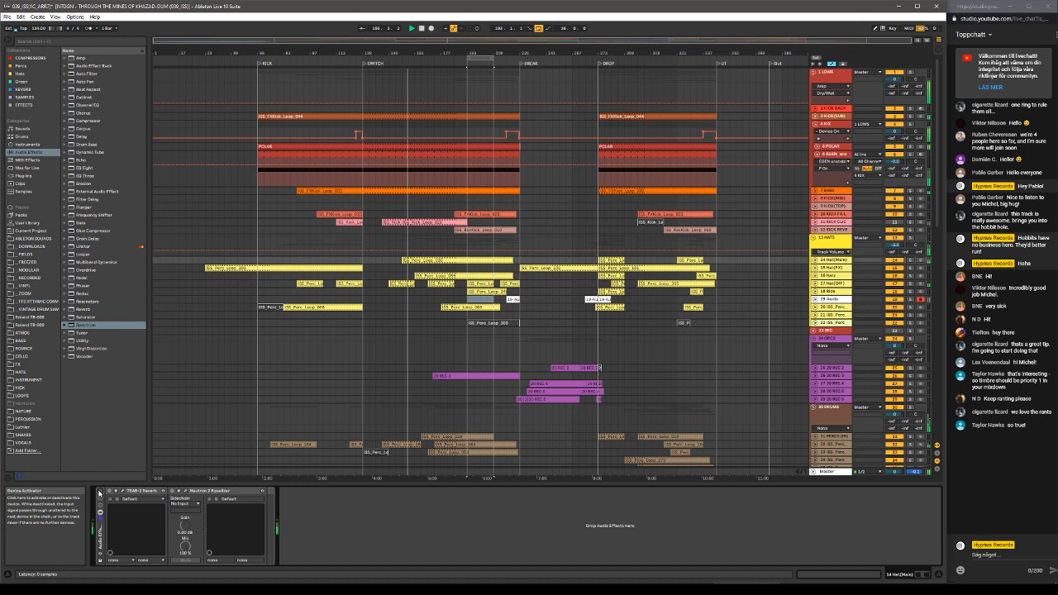
{"action": "left_click", "coordinate": [100, 492]}
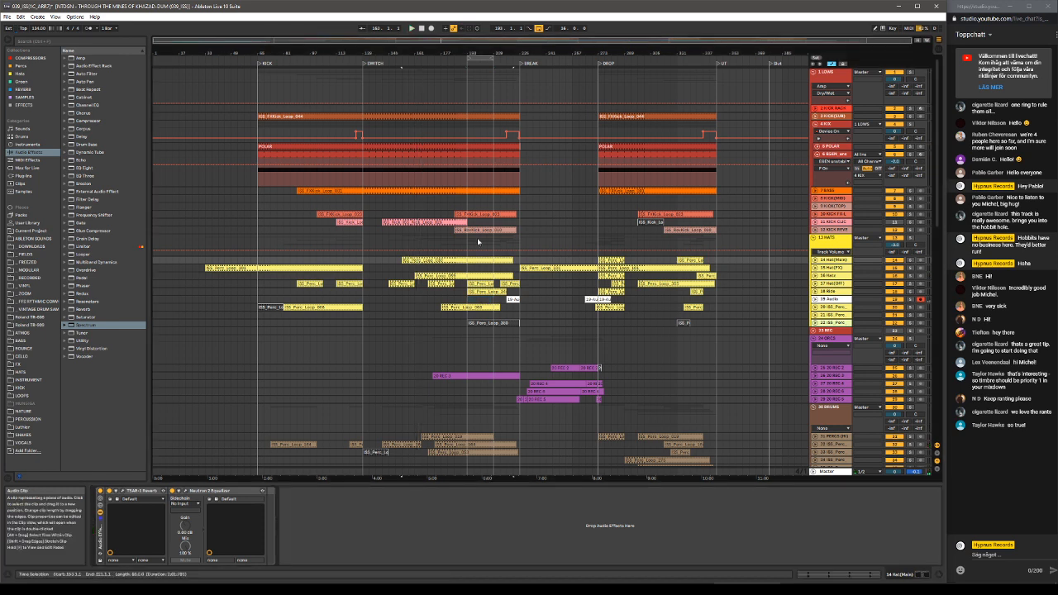
Audition the arrangement from the section marker after KICK and from the hat clip entries that follow it.
{"action": "key", "text": "space"}
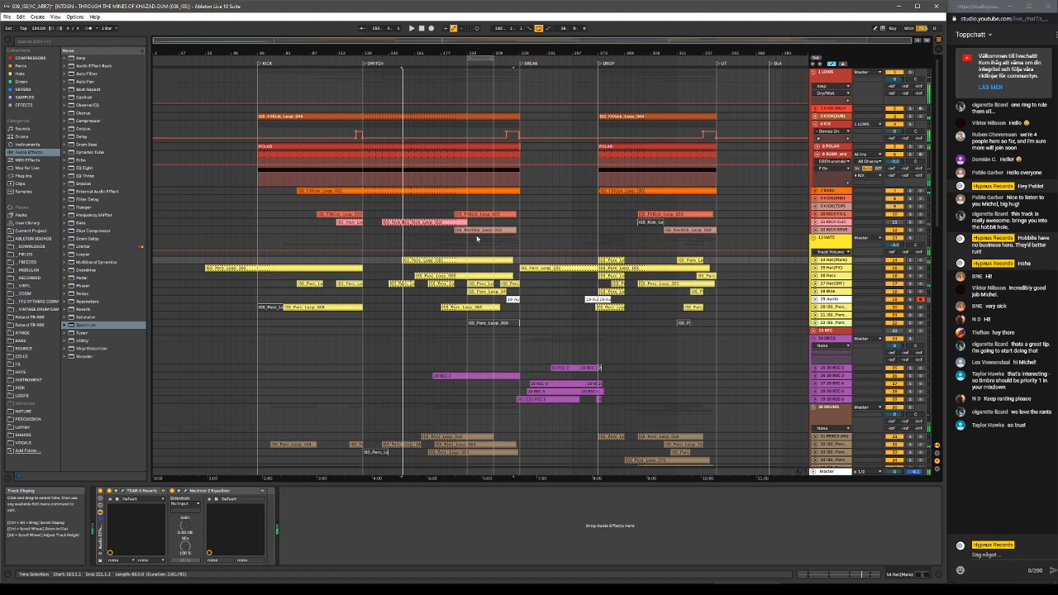
{"action": "left_click", "coordinate": [363, 264]}
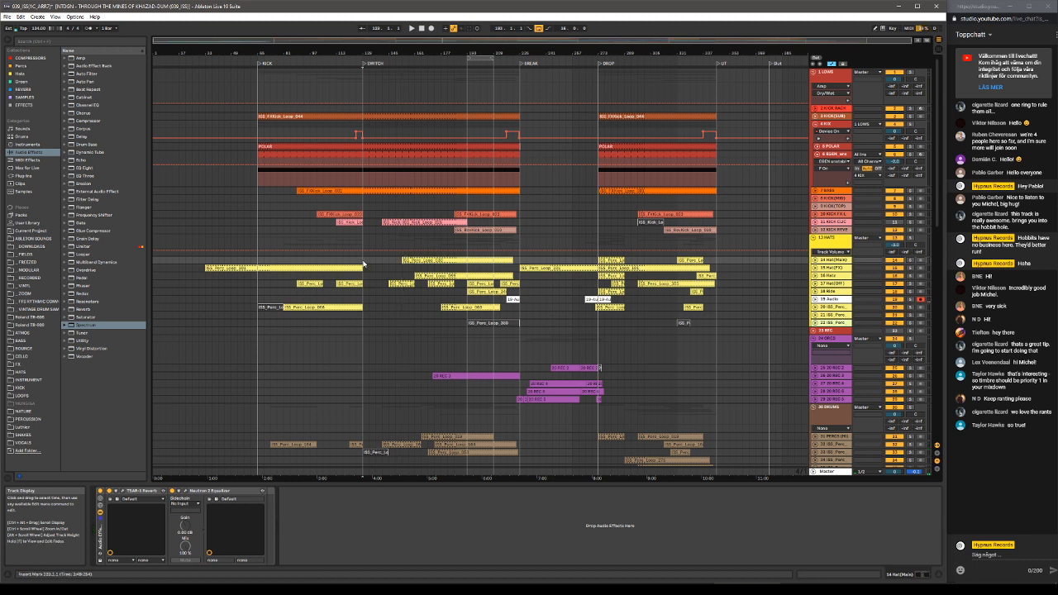
{"action": "left_click", "coordinate": [356, 61]}
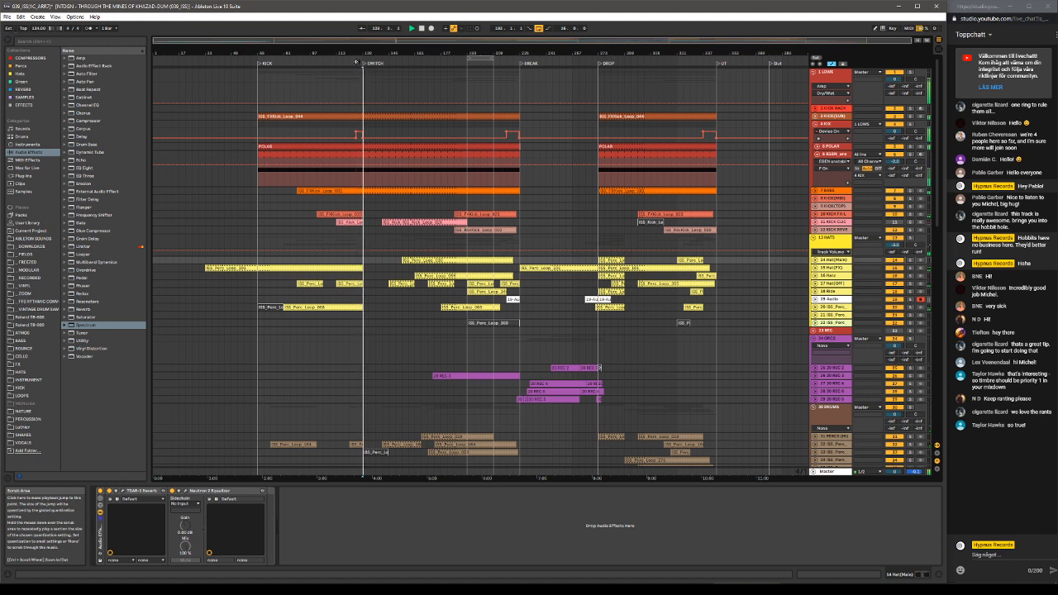
{"action": "left_click", "coordinate": [385, 285]}
{"action": "left_click_drag", "start_coordinate": [387, 285], "coordinate": [388, 286]}
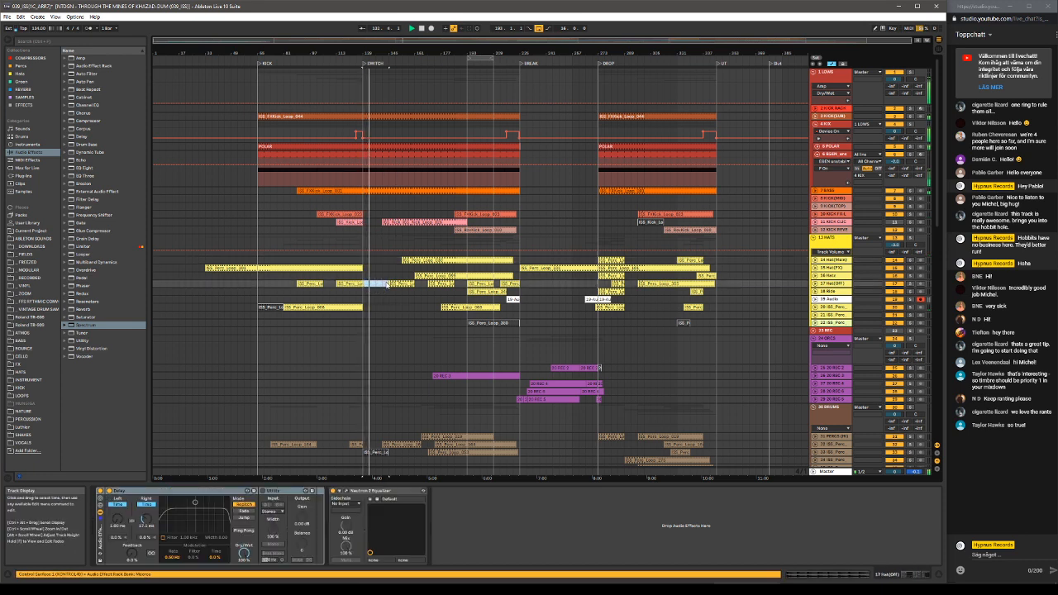
{"action": "key", "text": "space"}
{"action": "left_click", "coordinate": [388, 286]}
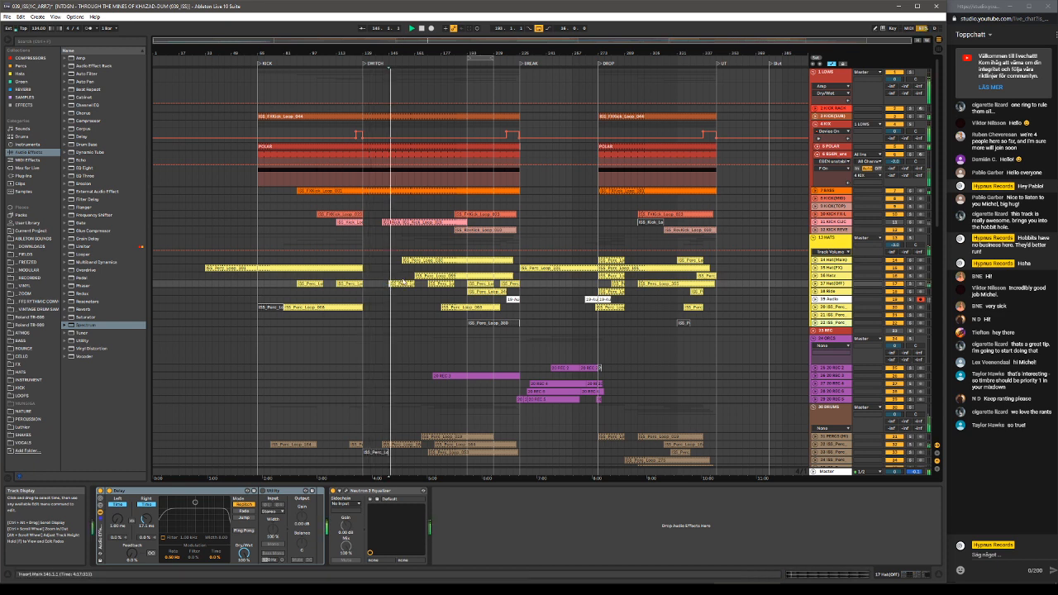
{"action": "left_click", "coordinate": [403, 267]}
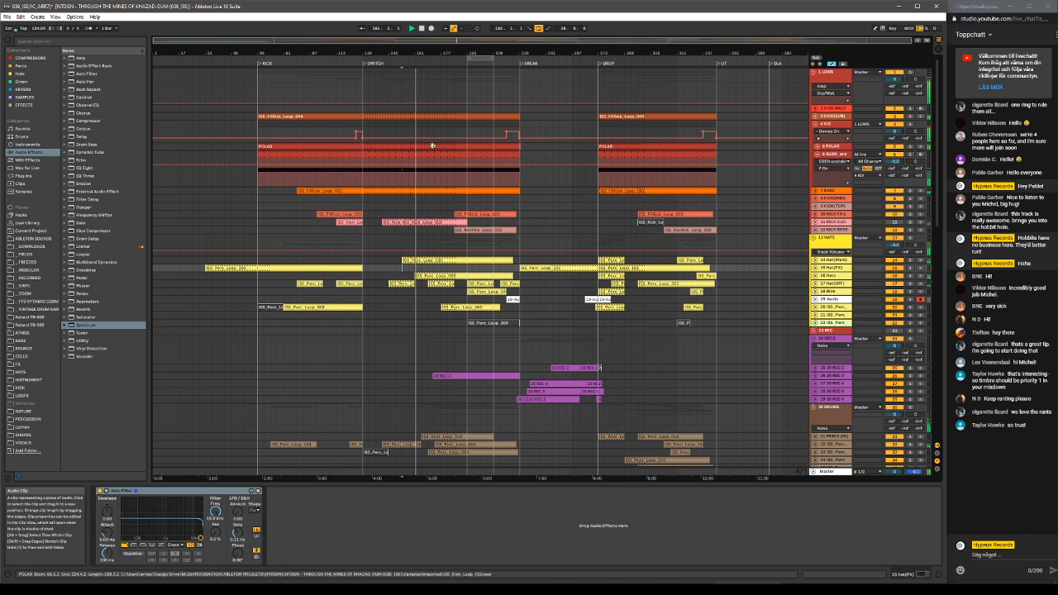
Examine the percussion, synth and drone tracks below the hats and the clip positions just after the section change.
{"action": "scroll", "coordinate": [420, 240], "scroll_direction": "down", "scroll_amount": 2}
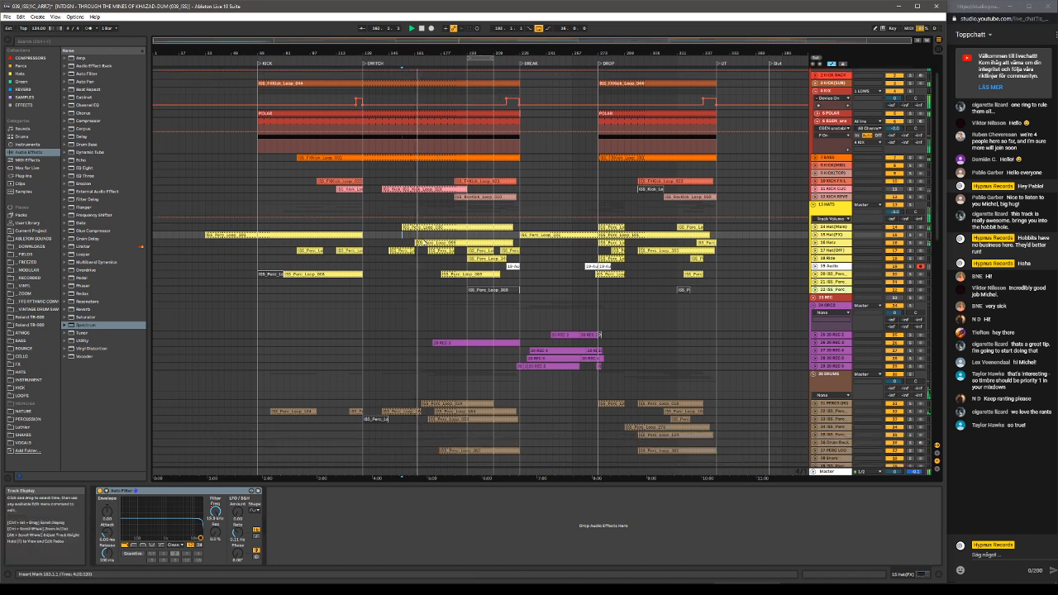
{"action": "scroll", "coordinate": [417, 273], "scroll_direction": "down", "scroll_amount": 7}
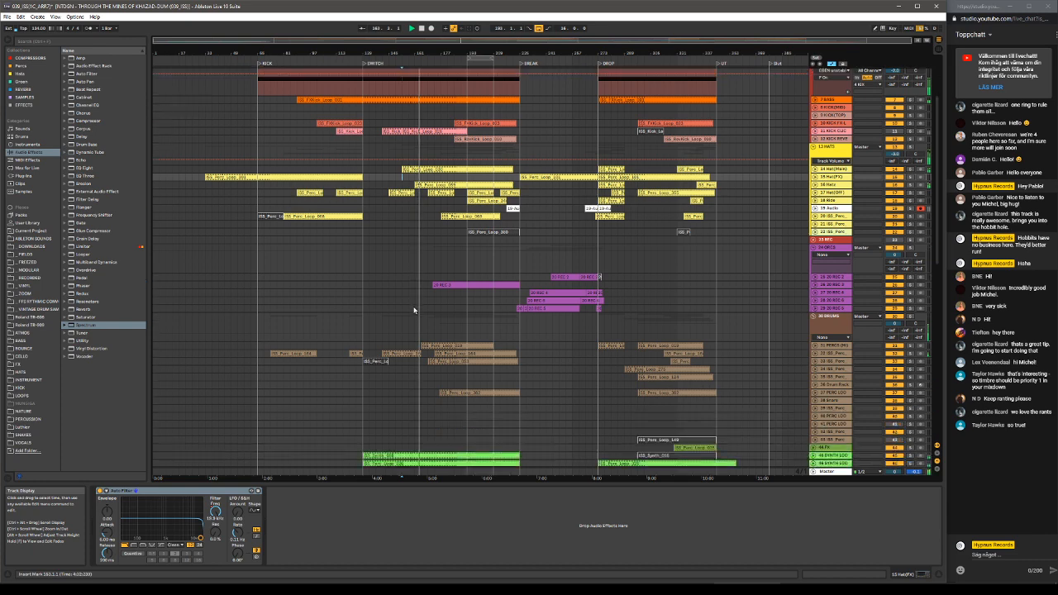
{"action": "scroll", "coordinate": [414, 310], "scroll_direction": "down", "scroll_amount": 3}
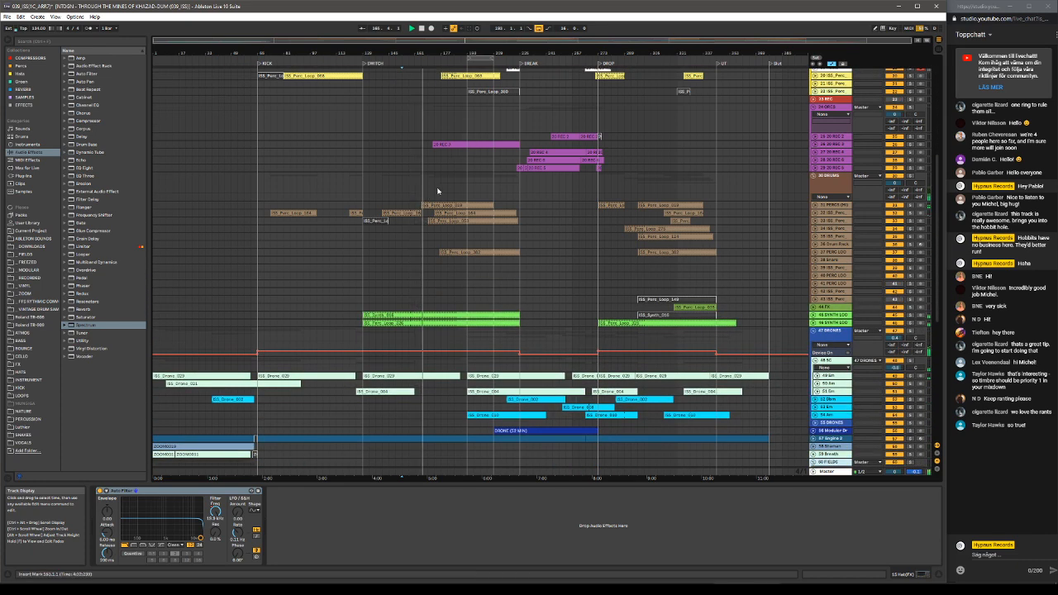
{"action": "scroll", "coordinate": [437, 199], "scroll_direction": "up", "scroll_amount": 3}
{"action": "scroll", "coordinate": [437, 198], "scroll_direction": "up", "scroll_amount": 4}
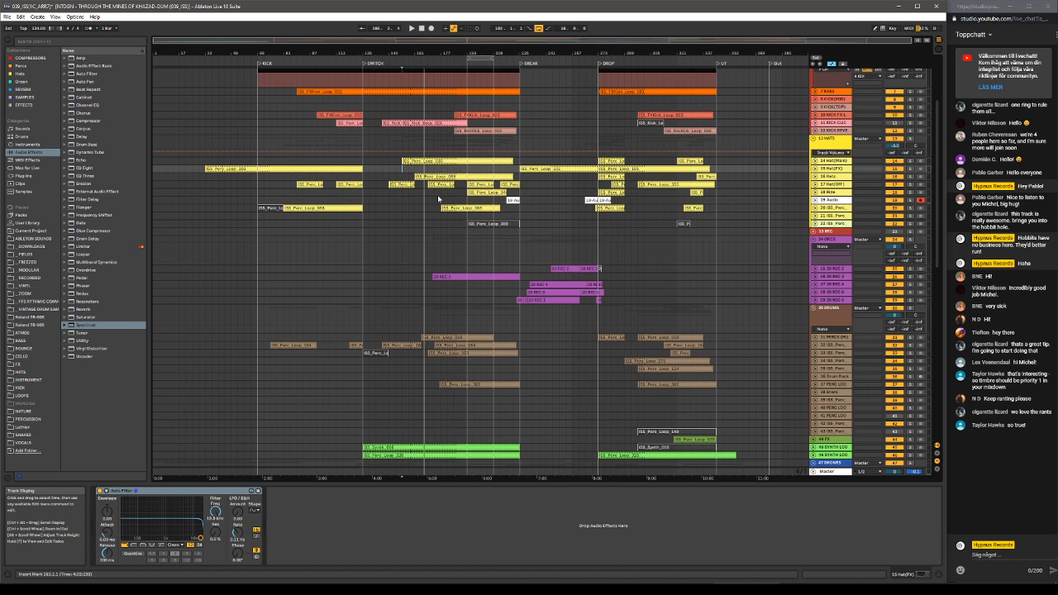
{"action": "left_click", "coordinate": [376, 183]}
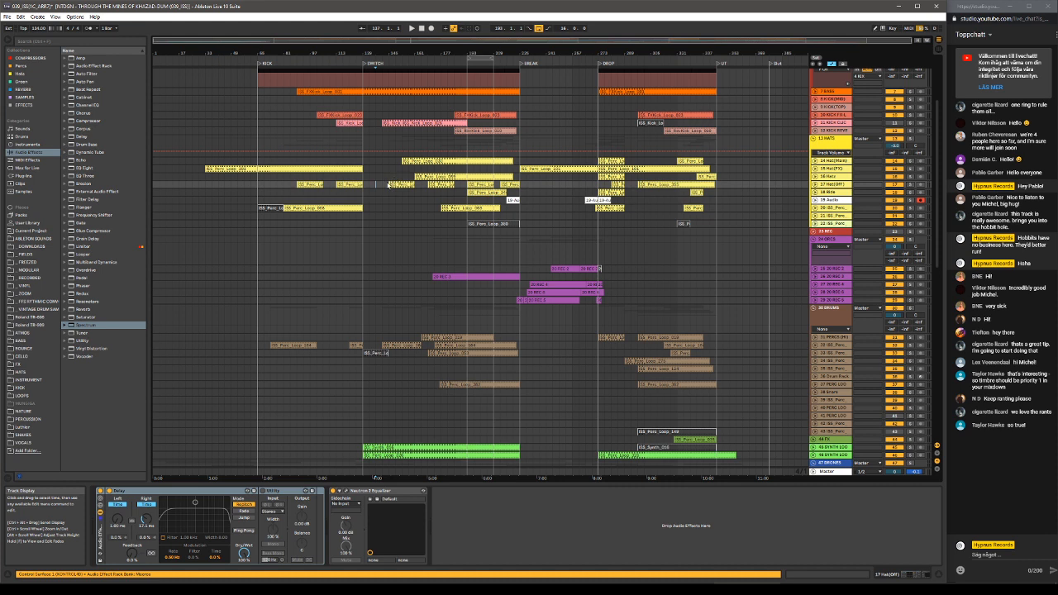
{"action": "left_click", "coordinate": [383, 55]}
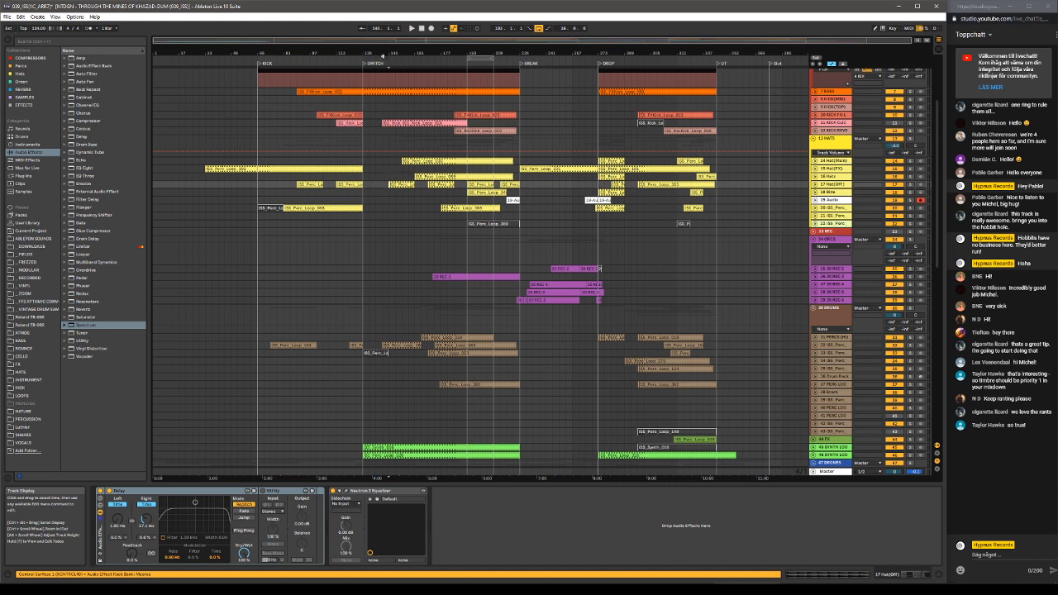
{"action": "left_click", "coordinate": [387, 218]}
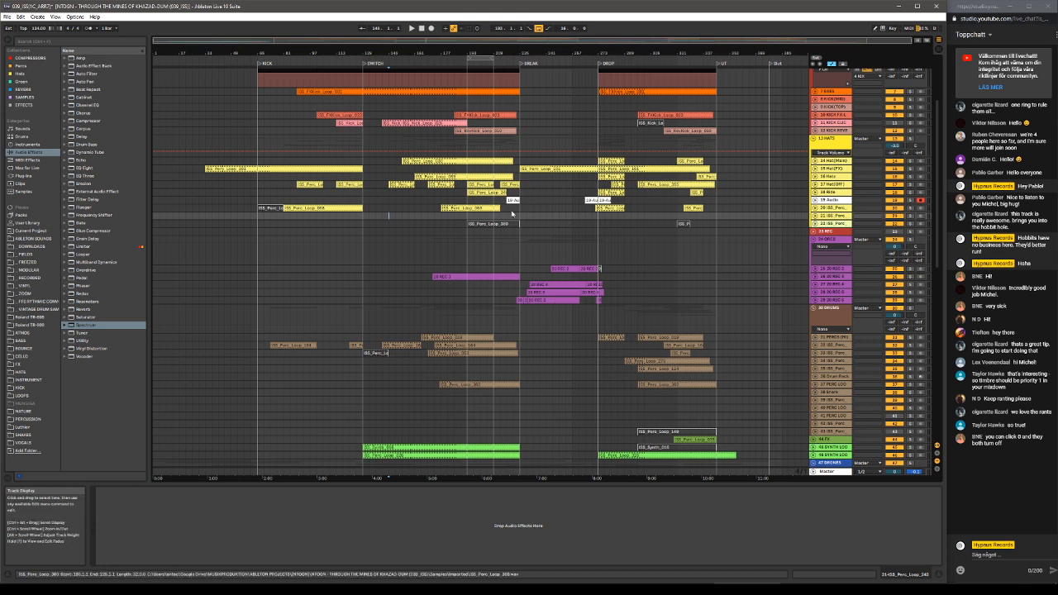
Inspect the effect chains of several tracks in the HATS group, including Hat(Main), Ride and Hat(Off).
{"action": "left_click", "coordinate": [832, 161]}
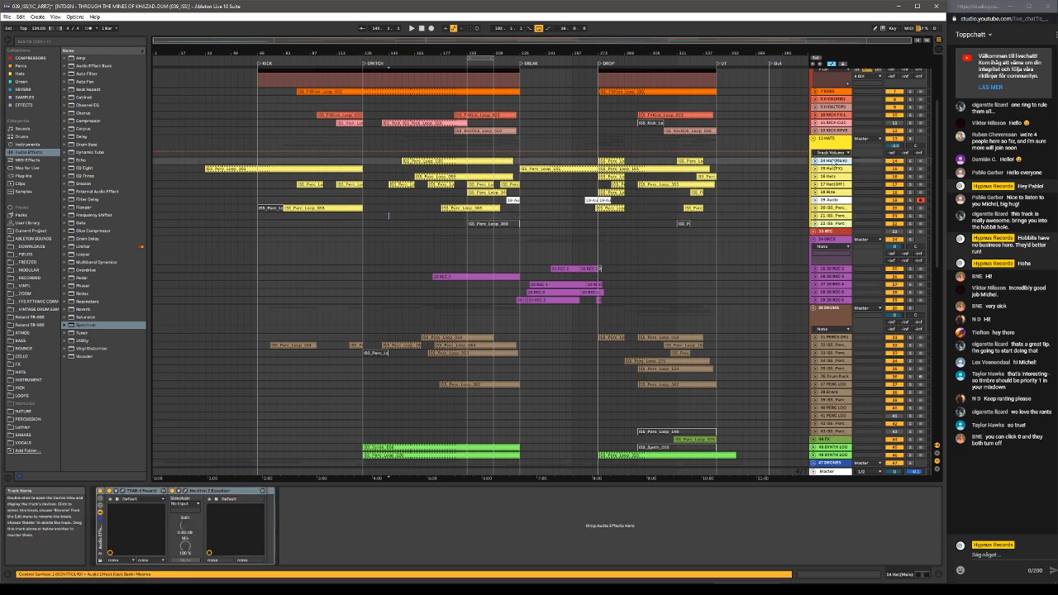
{"action": "left_click", "coordinate": [208, 493]}
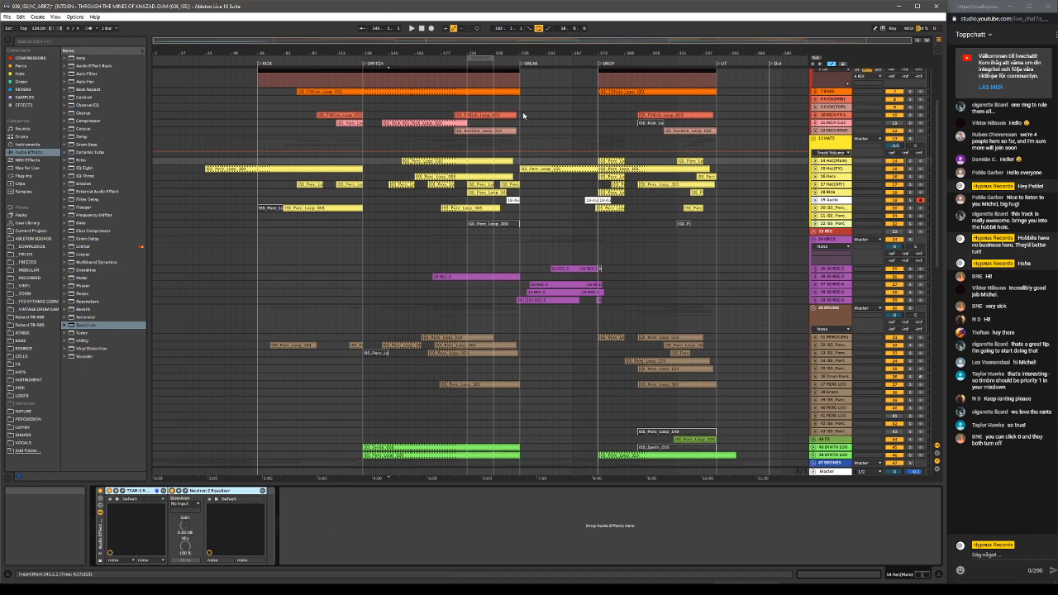
{"action": "left_click", "coordinate": [832, 192]}
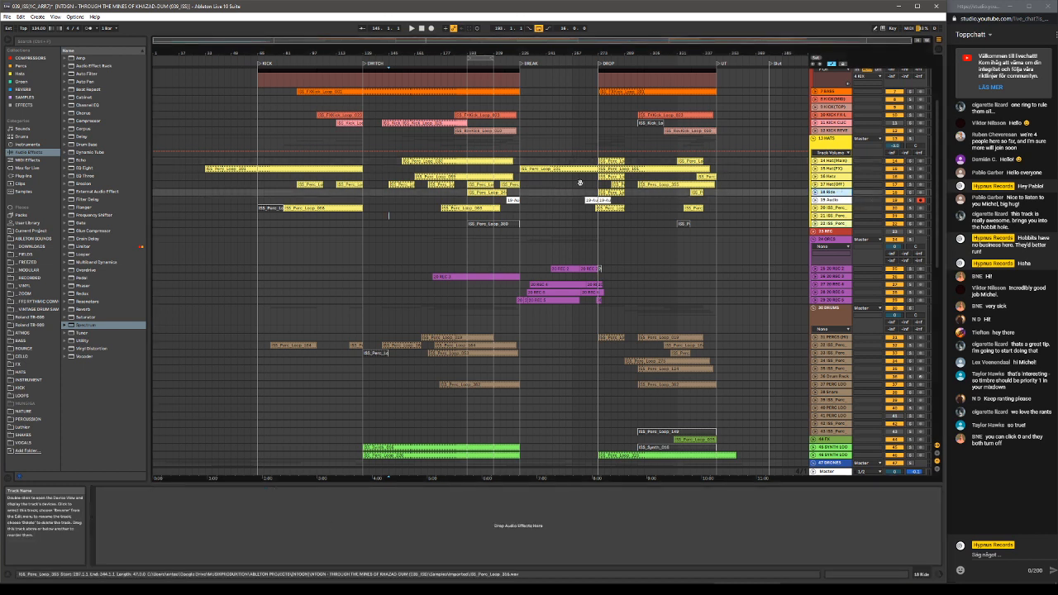
{"action": "left_click", "coordinate": [832, 184]}
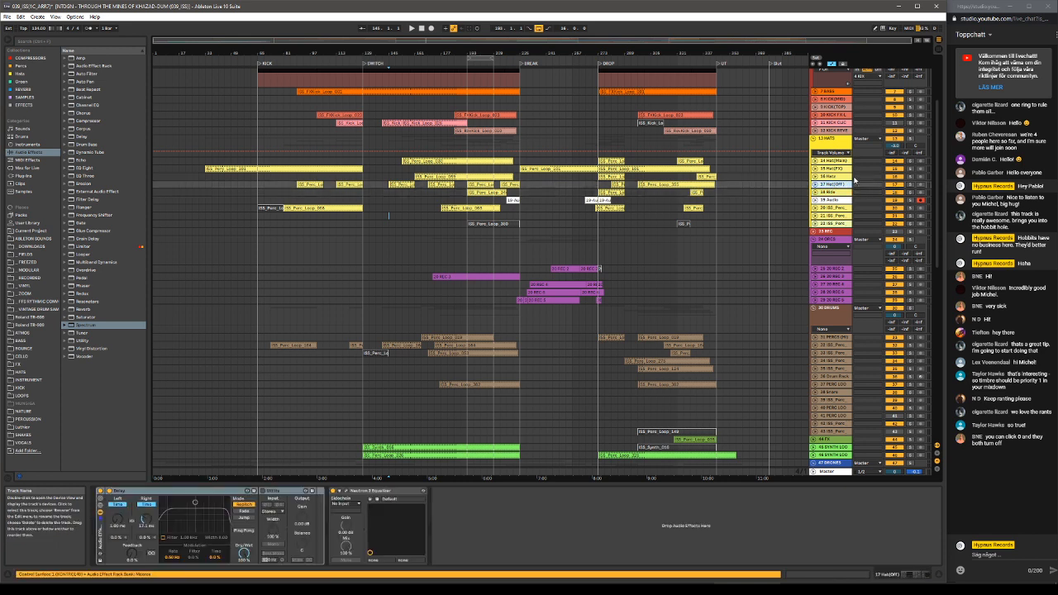
{"action": "left_click", "coordinate": [839, 177]}
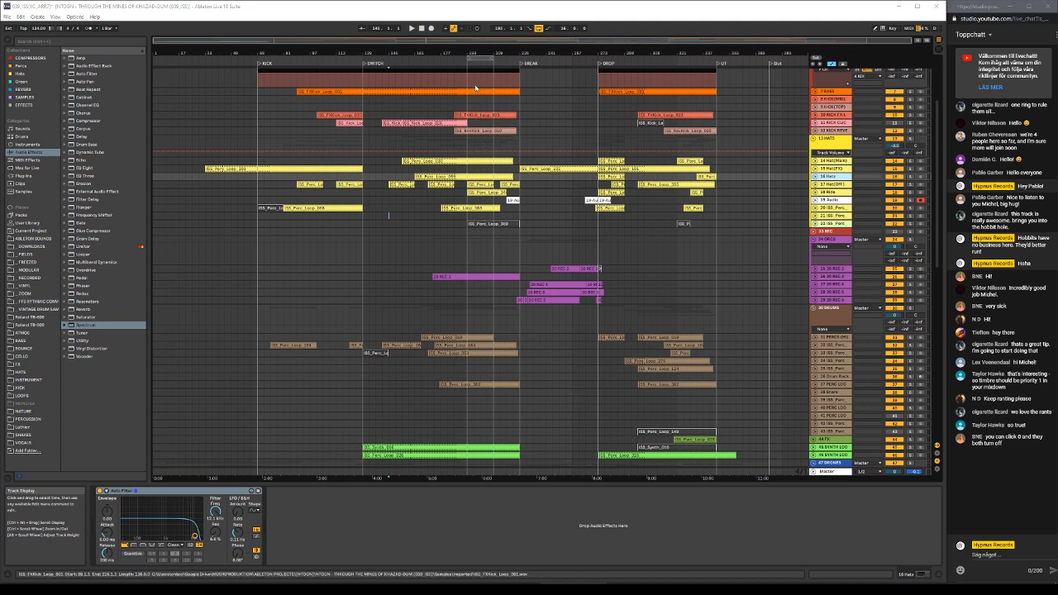
Listen to the soloed Hat(Off) track and examine the order of its Delay rack and Neutron 3 Equalizer.
{"action": "key", "text": "space"}
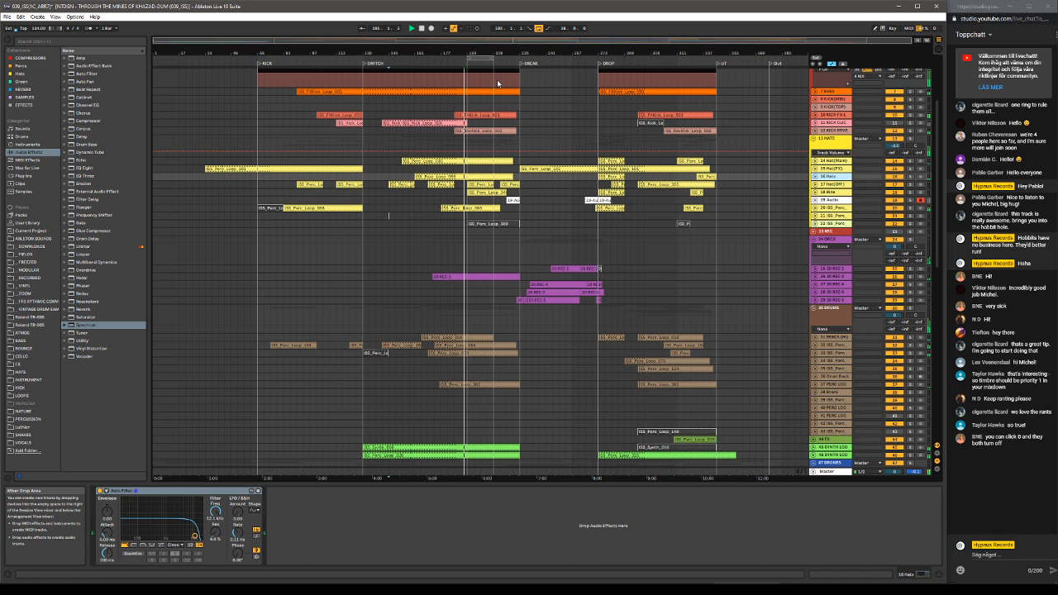
{"action": "left_click", "coordinate": [829, 191]}
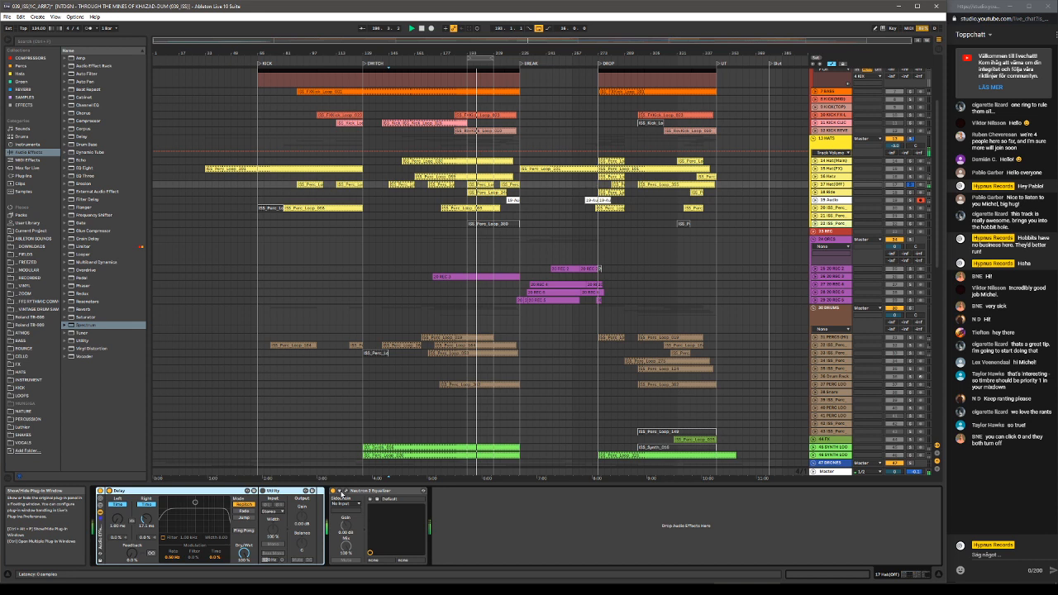
{"action": "left_click", "coordinate": [187, 494]}
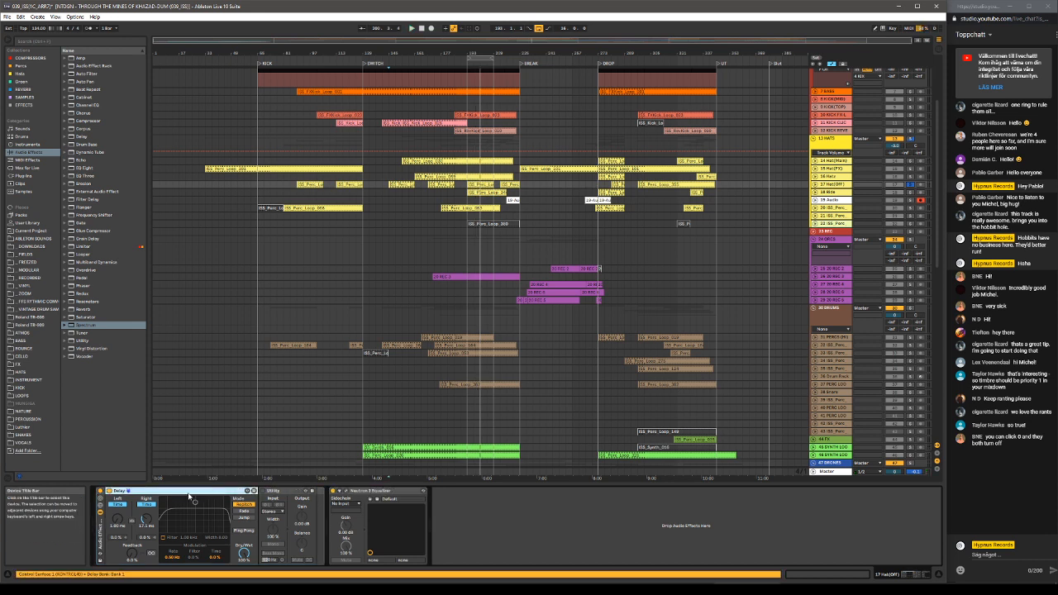
{"action": "left_click", "coordinate": [374, 490]}
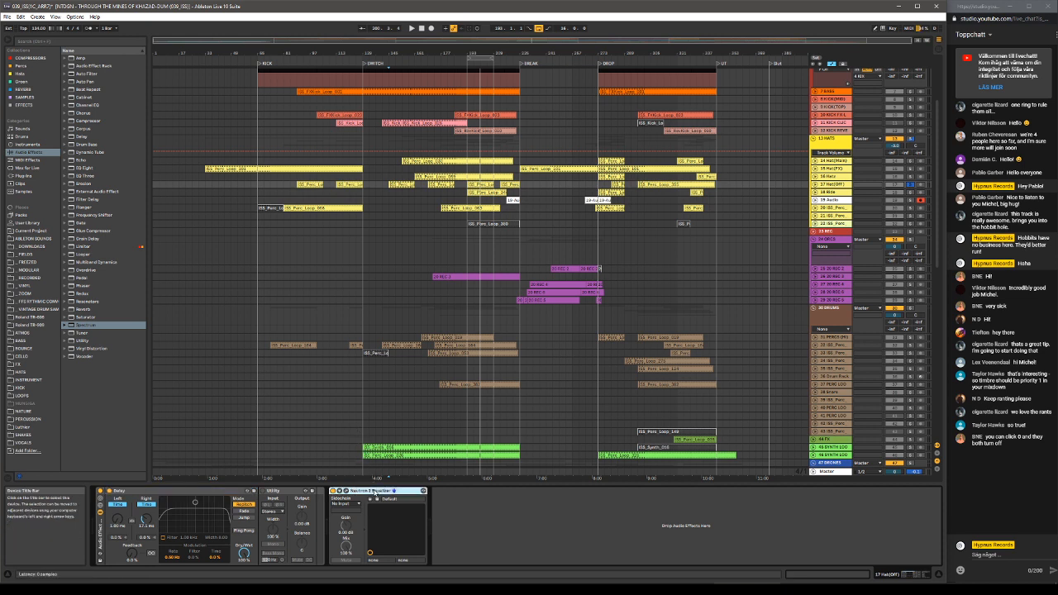
{"action": "left_click", "coordinate": [220, 492]}
{"action": "left_click", "coordinate": [359, 491]}
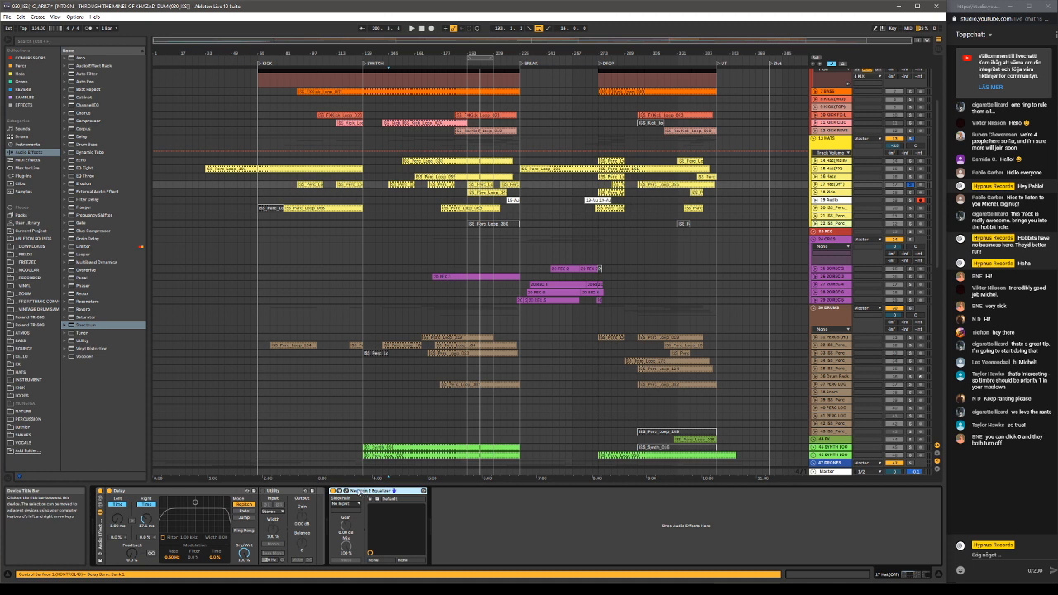
{"action": "left_click", "coordinate": [248, 491]}
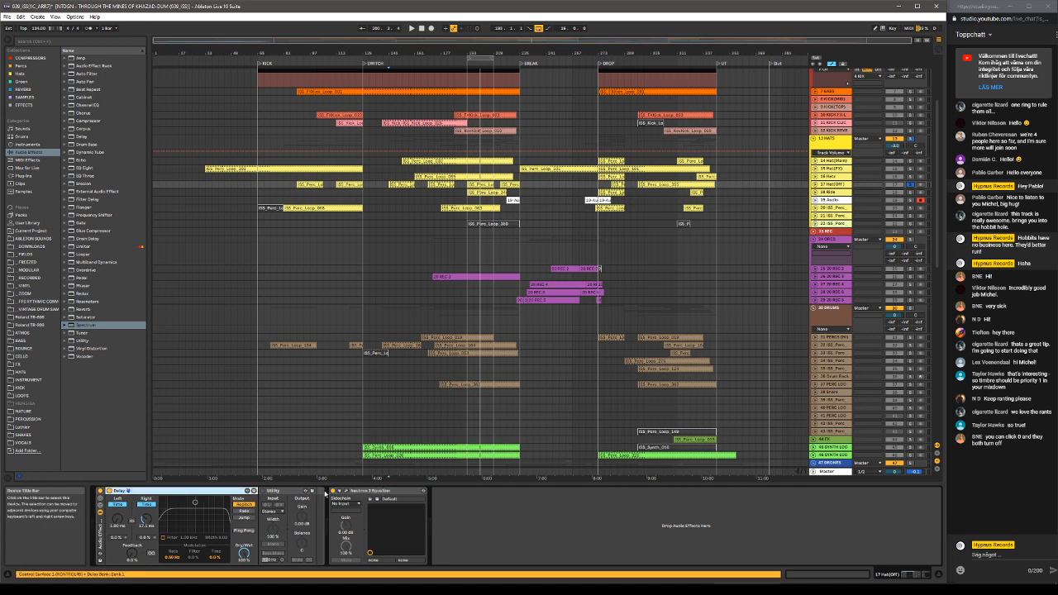
{"action": "left_click", "coordinate": [382, 491]}
{"action": "left_click", "coordinate": [222, 492]}
{"action": "left_click", "coordinate": [404, 492]}
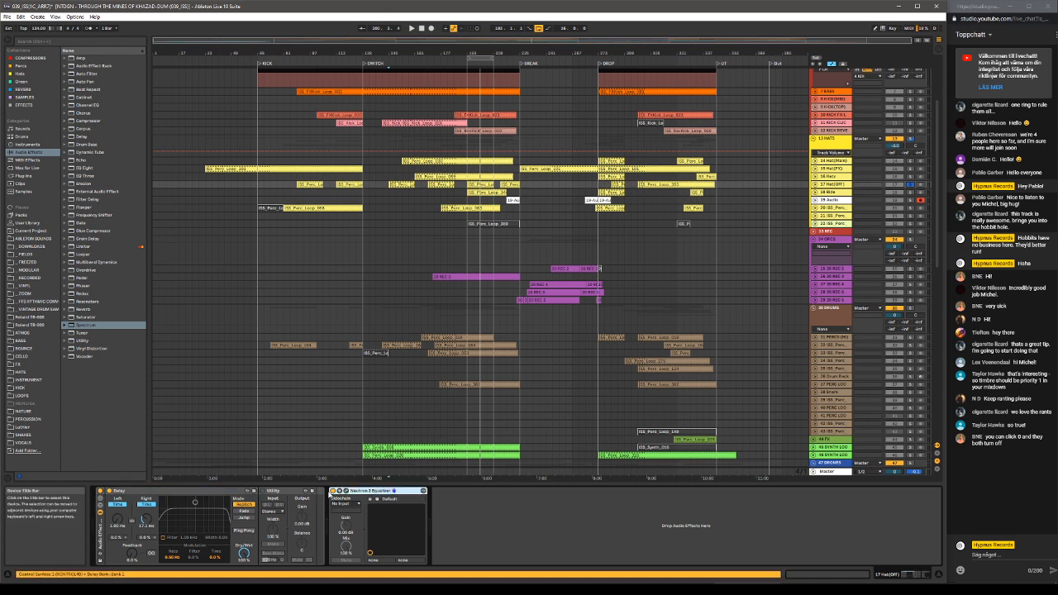
Listen to the soloed Hat(Off) track with its Neutron equalizer's high shelf band switched off and back on, for comparison.
{"action": "left_click", "coordinate": [198, 492]}
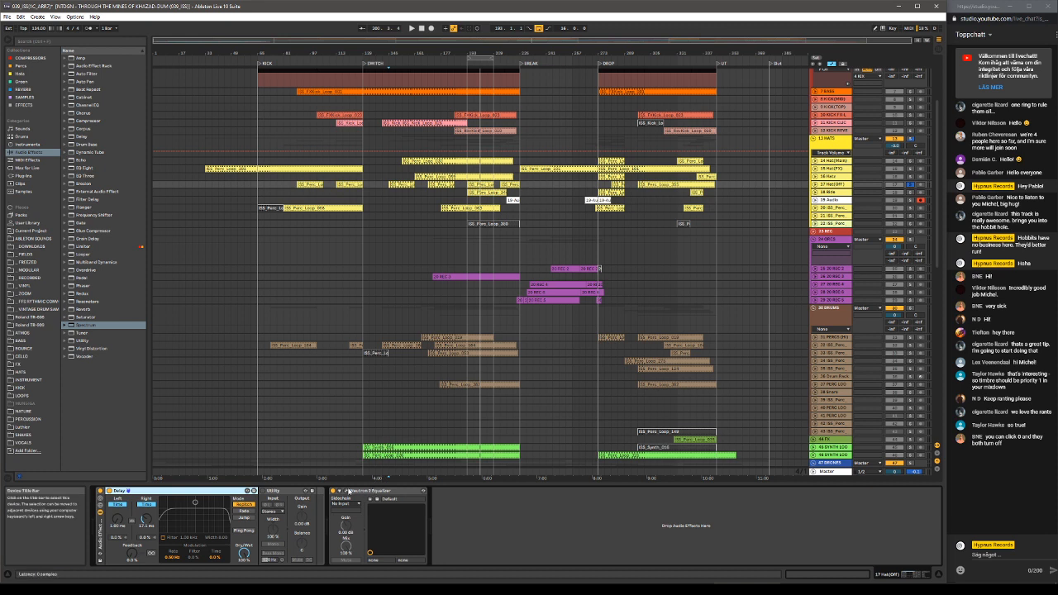
{"action": "left_click", "coordinate": [346, 491]}
{"action": "key", "text": "space"}
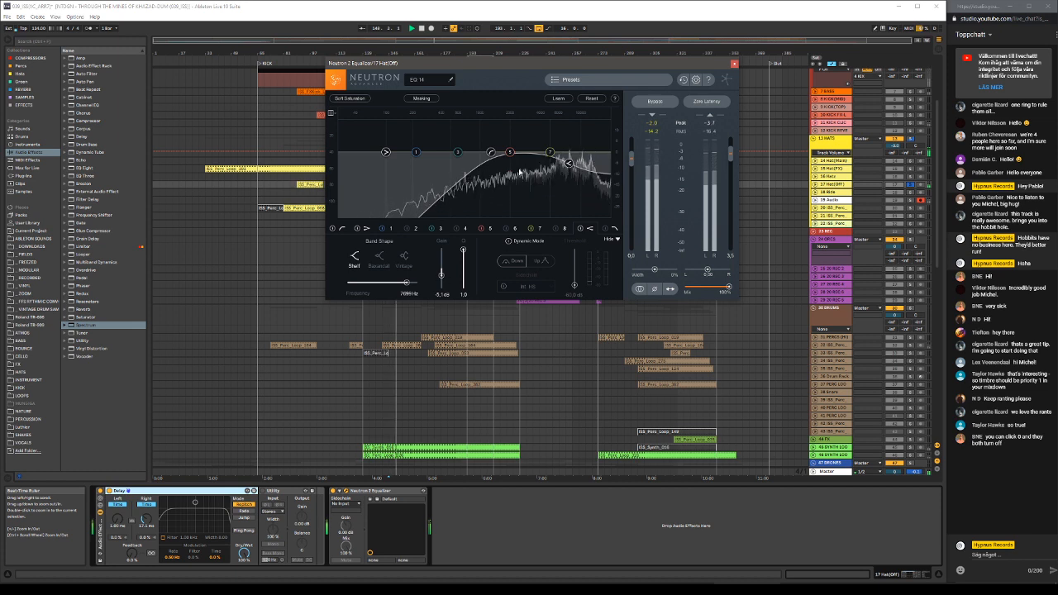
{"action": "left_click", "coordinate": [579, 229]}
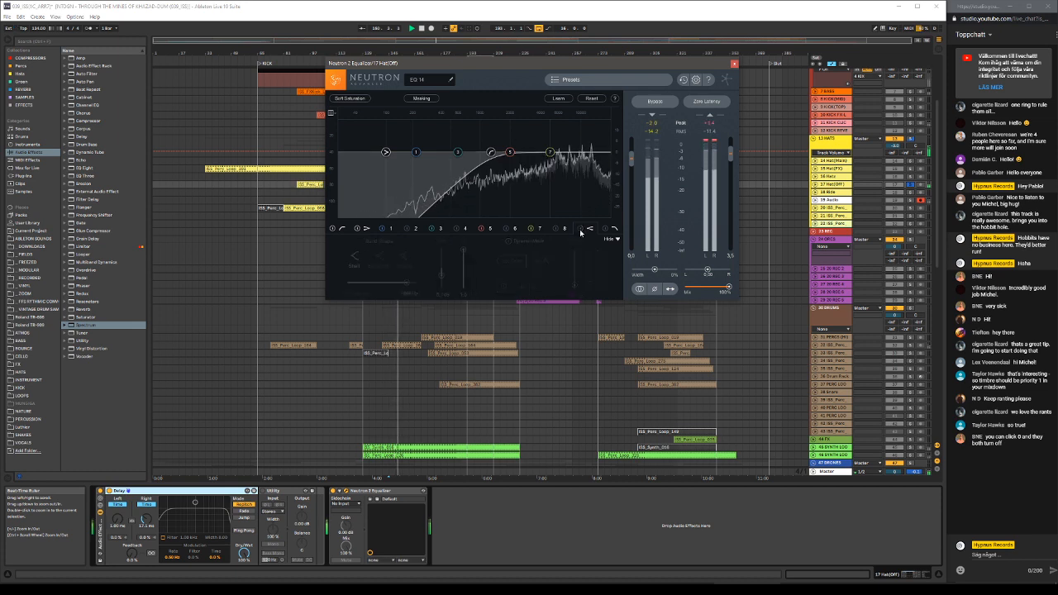
{"action": "left_click", "coordinate": [580, 231]}
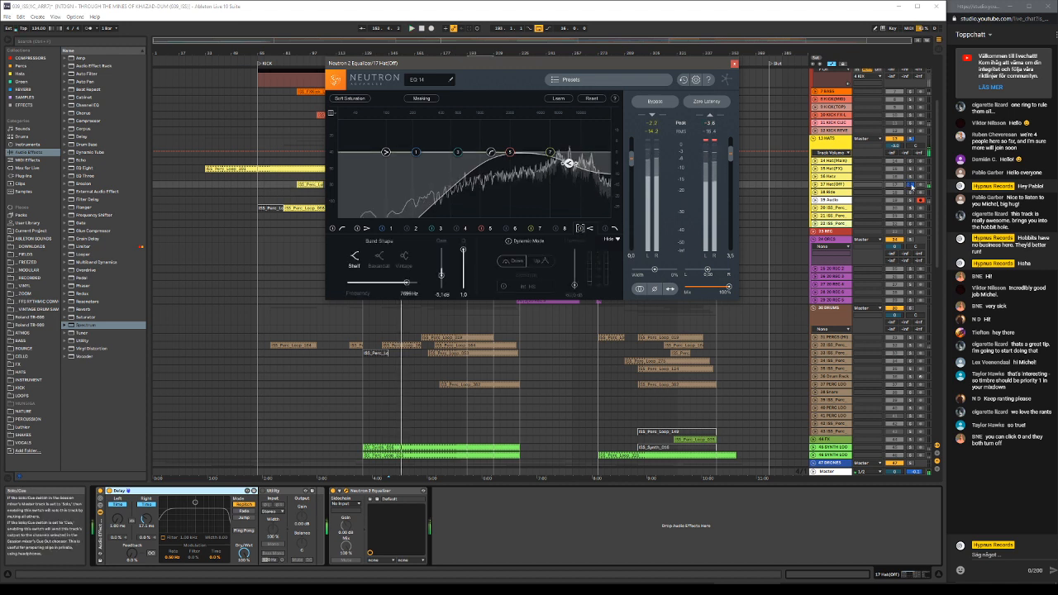
{"action": "key", "text": "space"}
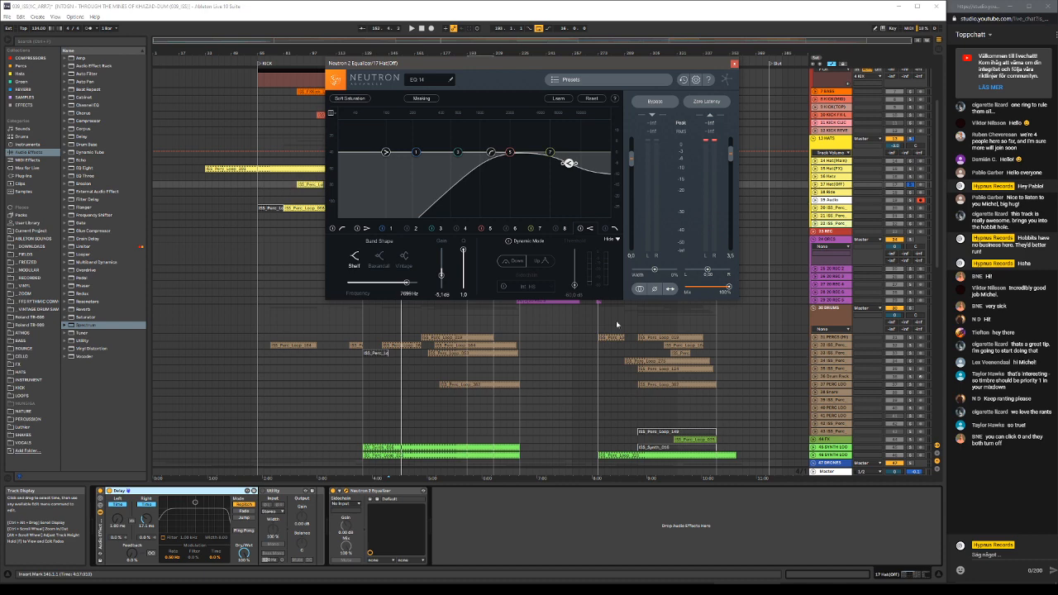
{"action": "left_click_drag", "start_coordinate": [567, 63], "coordinate": [229, 111]}
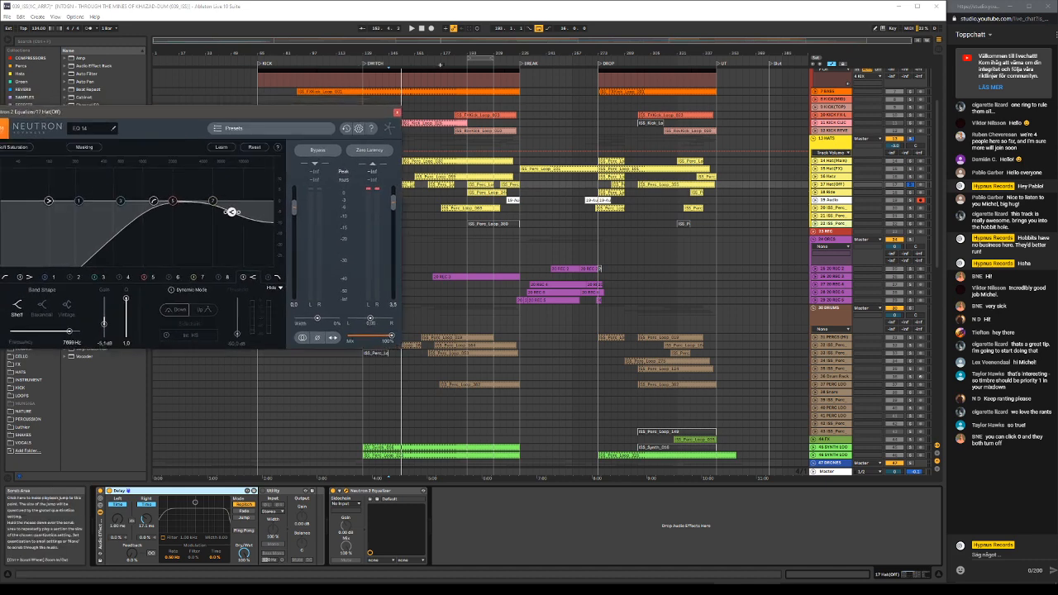
Inspect the effect chains of the Hats and Ride tracks and audition the Ride together with Hat(Off).
{"action": "left_click", "coordinate": [461, 62]}
{"action": "left_click", "coordinate": [461, 62]}
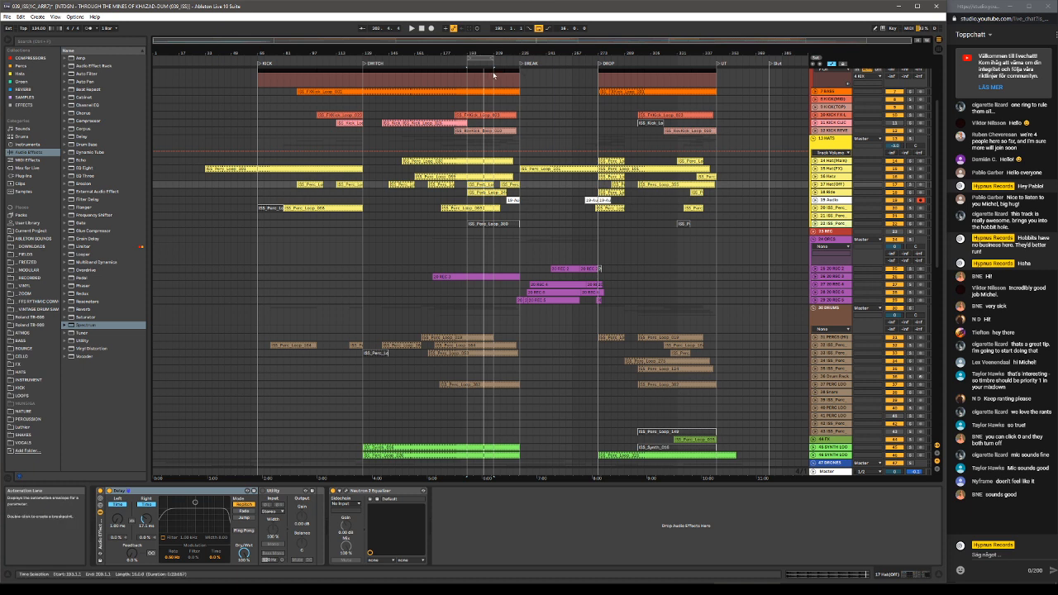
{"action": "left_click", "coordinate": [838, 183]}
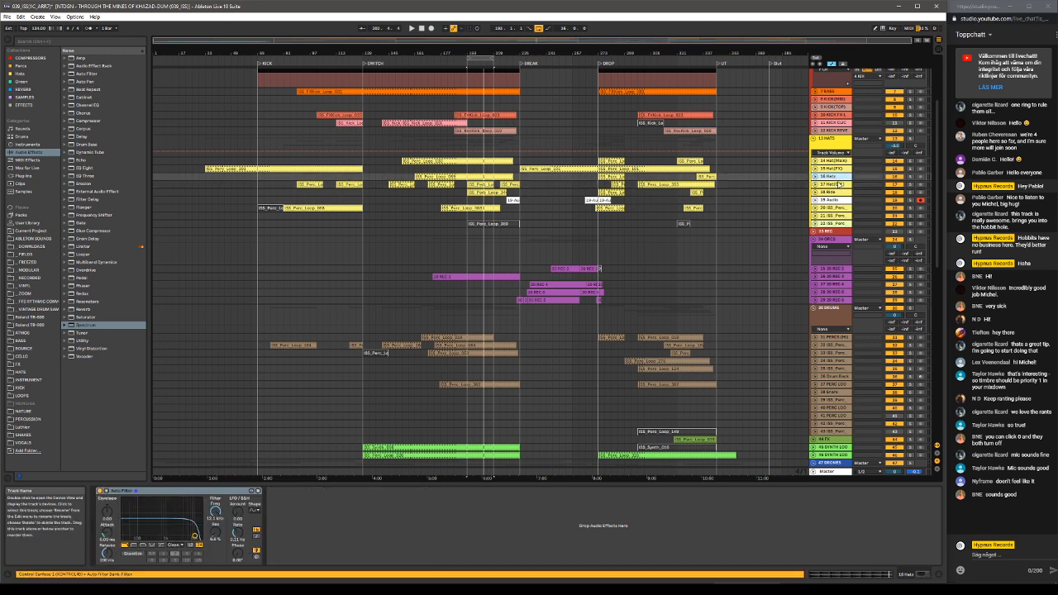
{"action": "left_click", "coordinate": [831, 193]}
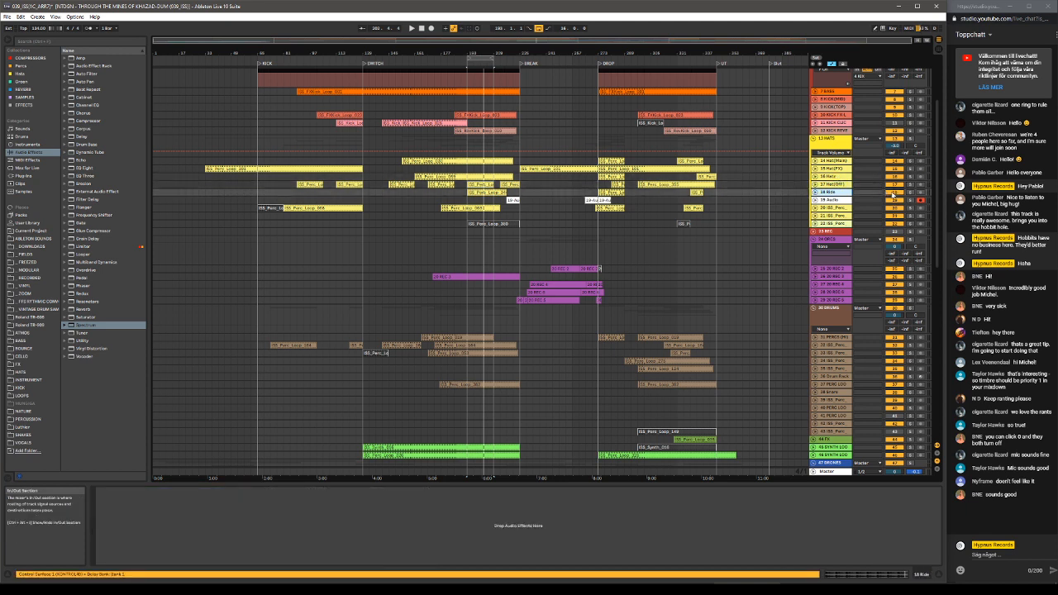
{"action": "key", "text": "space"}
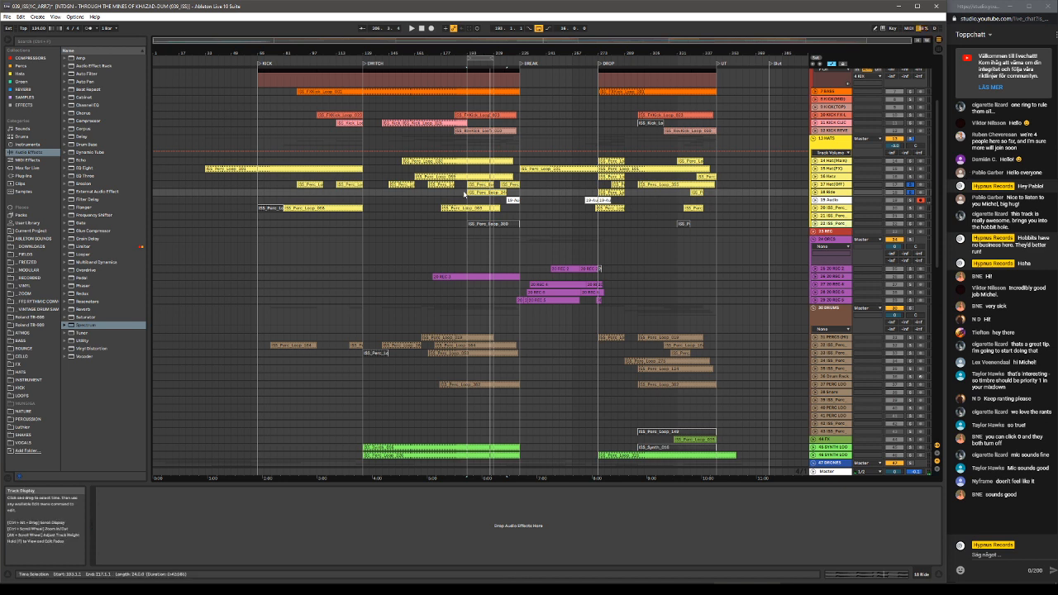
Examine where the clips on the individual hat tracks enter and overlap between the second marker and BREAK.
{"action": "left_click", "coordinate": [390, 194]}
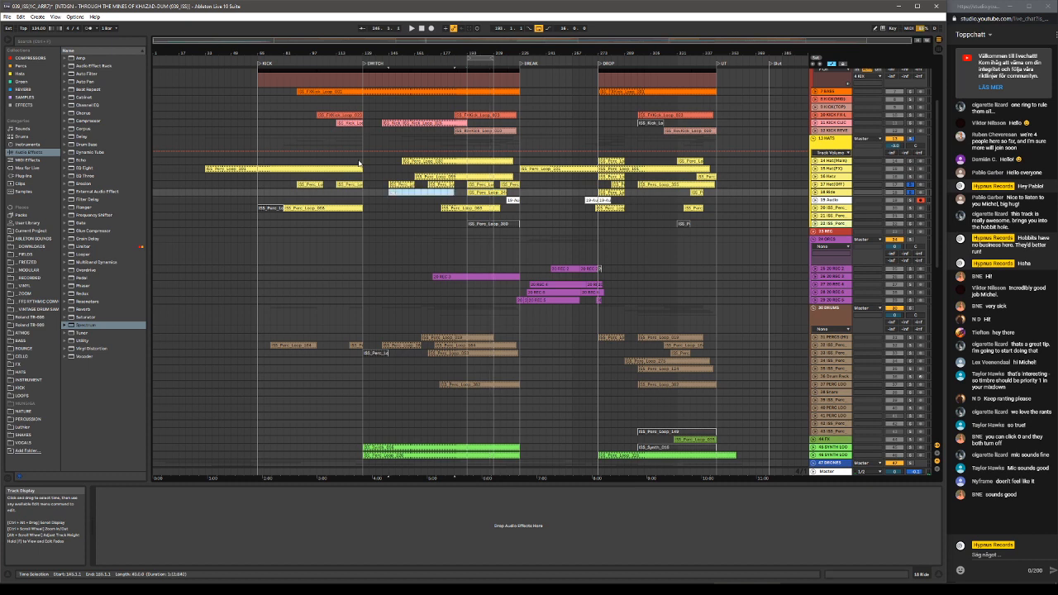
{"action": "left_click_drag", "start_coordinate": [364, 169], "coordinate": [402, 176]}
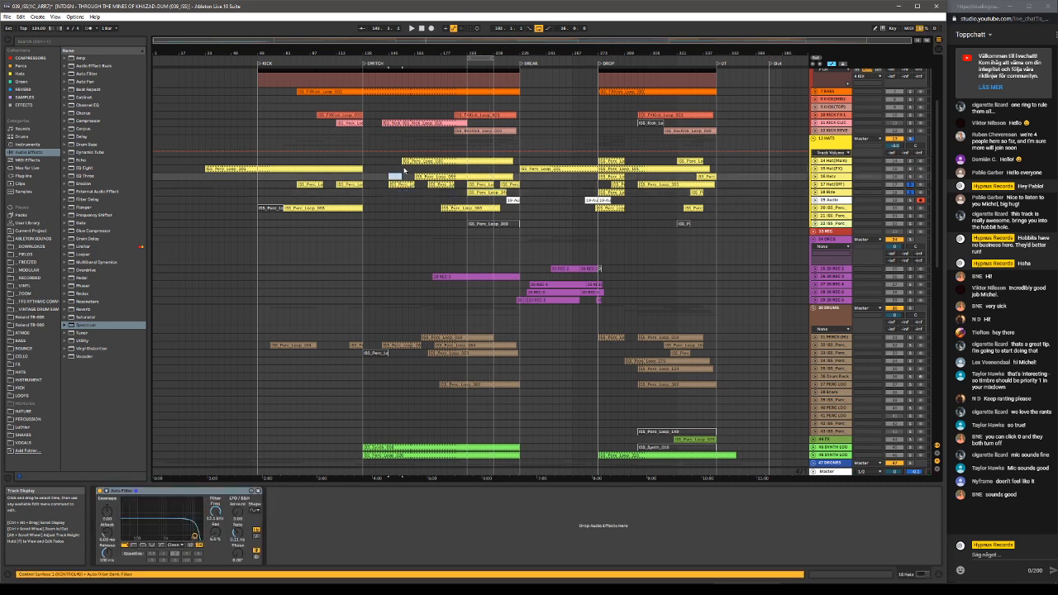
{"action": "left_click", "coordinate": [403, 169]}
{"action": "left_click_drag", "start_coordinate": [403, 169], "coordinate": [415, 171]}
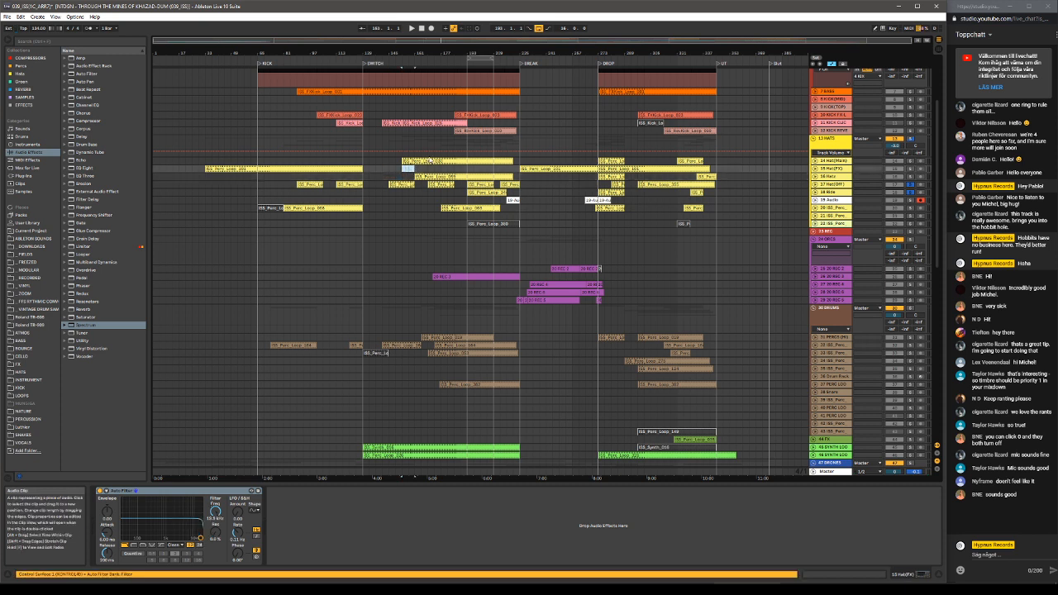
{"action": "left_click", "coordinate": [443, 207]}
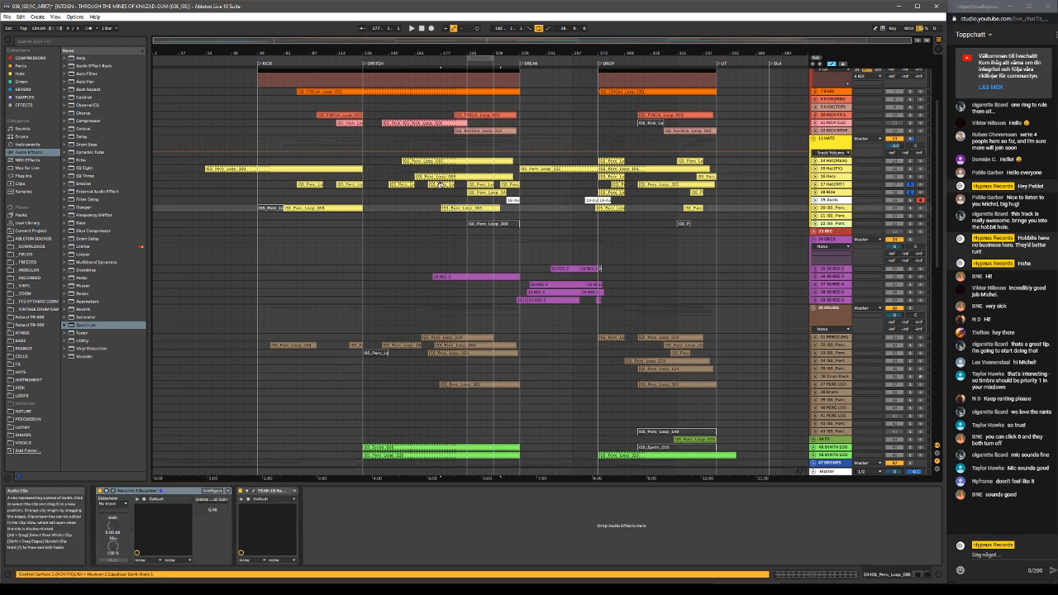
{"action": "left_click", "coordinate": [441, 185]}
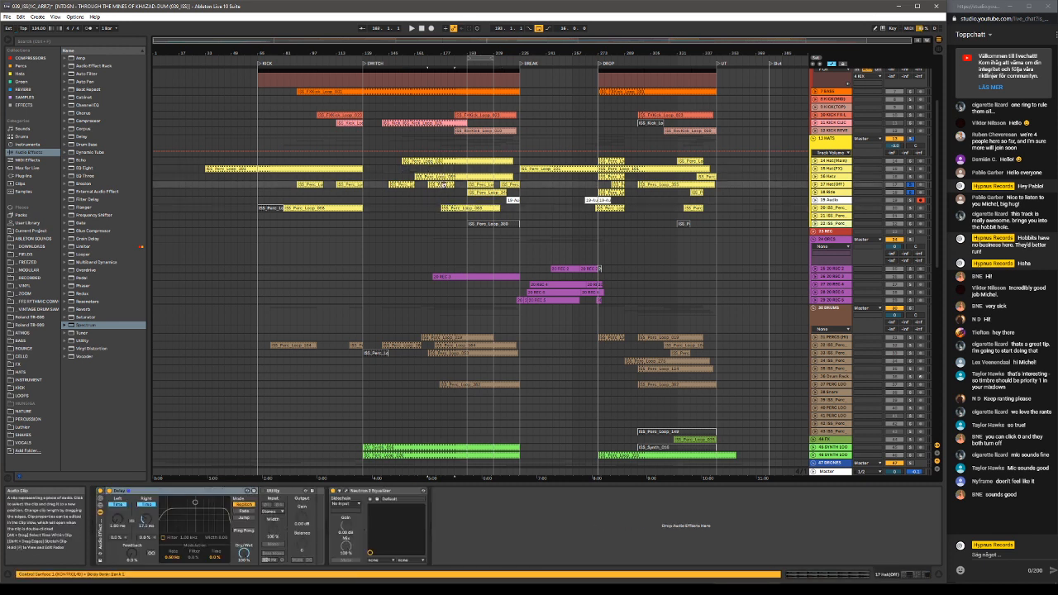
{"action": "left_click", "coordinate": [478, 191]}
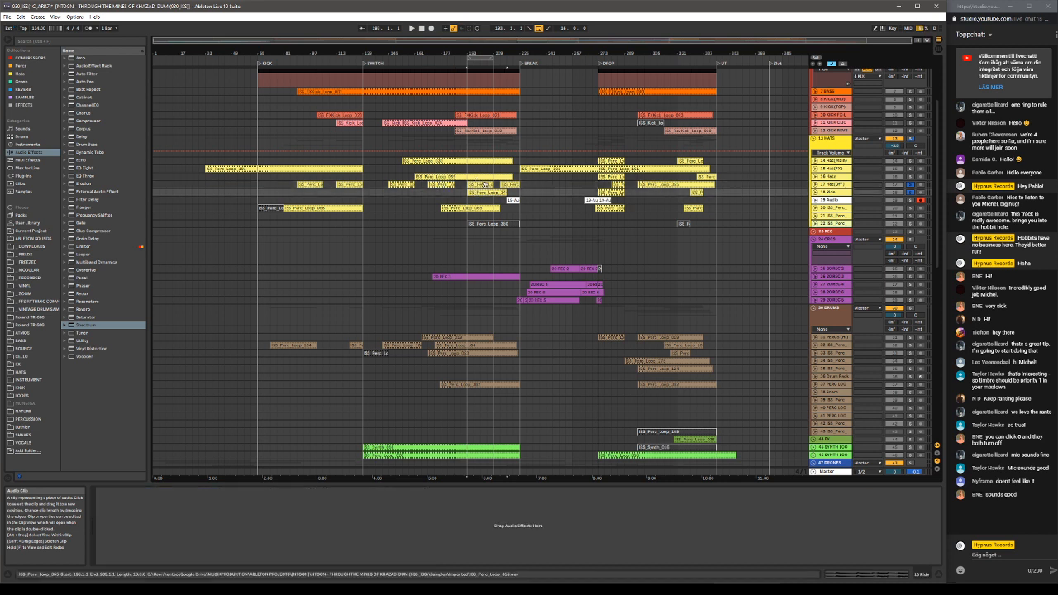
{"action": "left_click", "coordinate": [471, 175]}
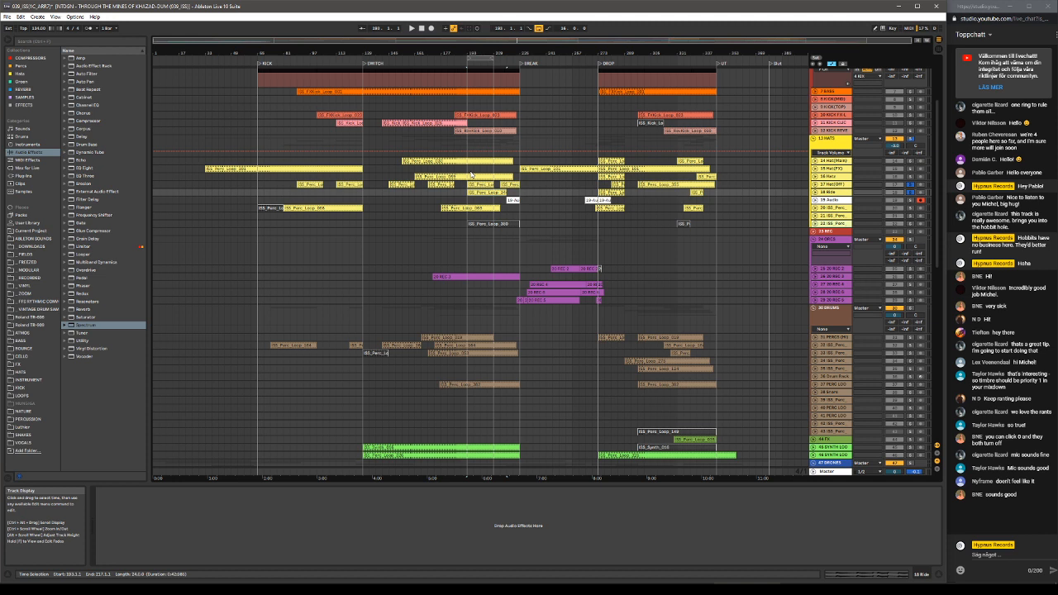
Audition the hats from before the loop region, including the percussion loop track below the Audio track in solo.
{"action": "left_click", "coordinate": [433, 66]}
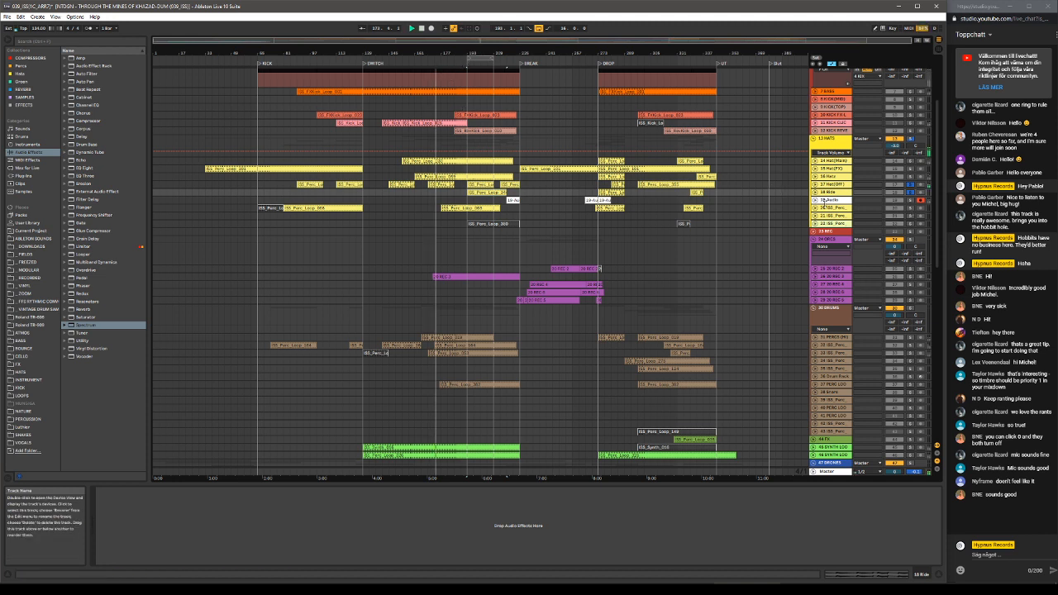
{"action": "left_click", "coordinate": [882, 205]}
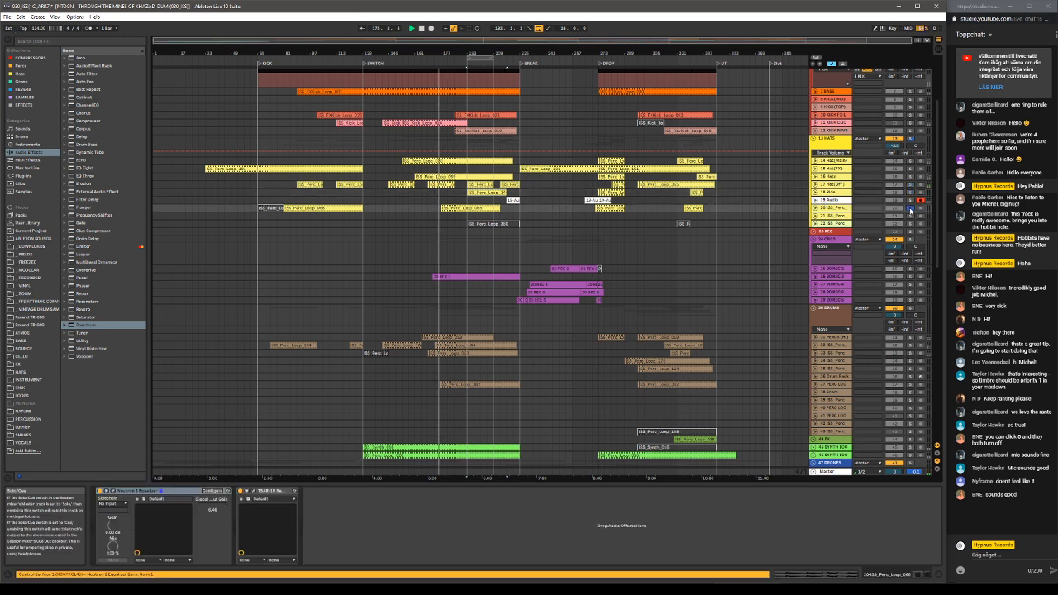
{"action": "key", "text": "space"}
{"action": "key", "text": "space"}
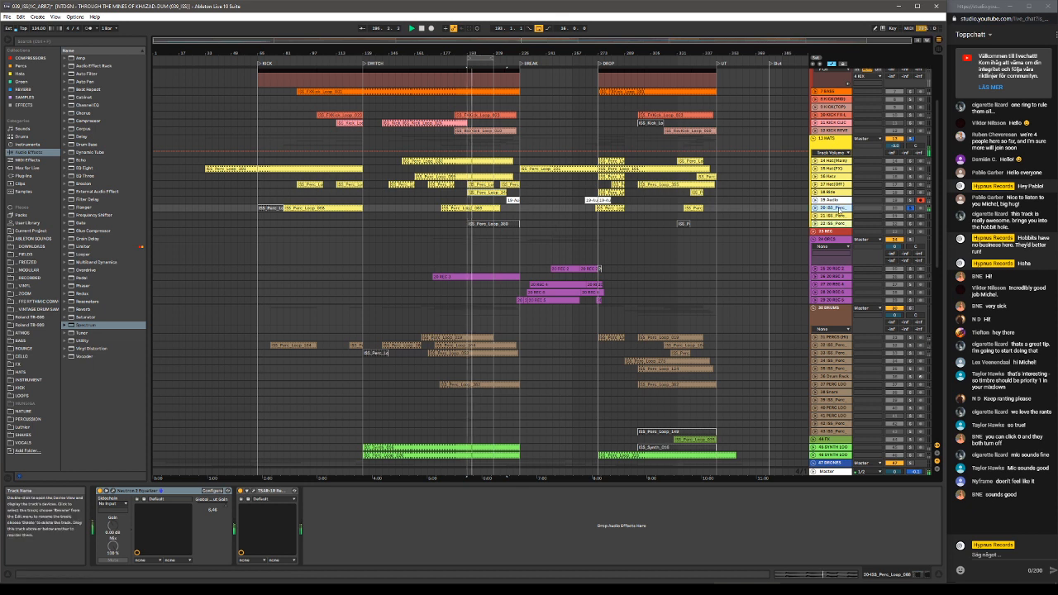
Compare the percussion loop with its two effects switched on and off, and examine the Neutron 2 Equalizer curve.
{"action": "left_click", "coordinate": [271, 493], "text": "shift"}
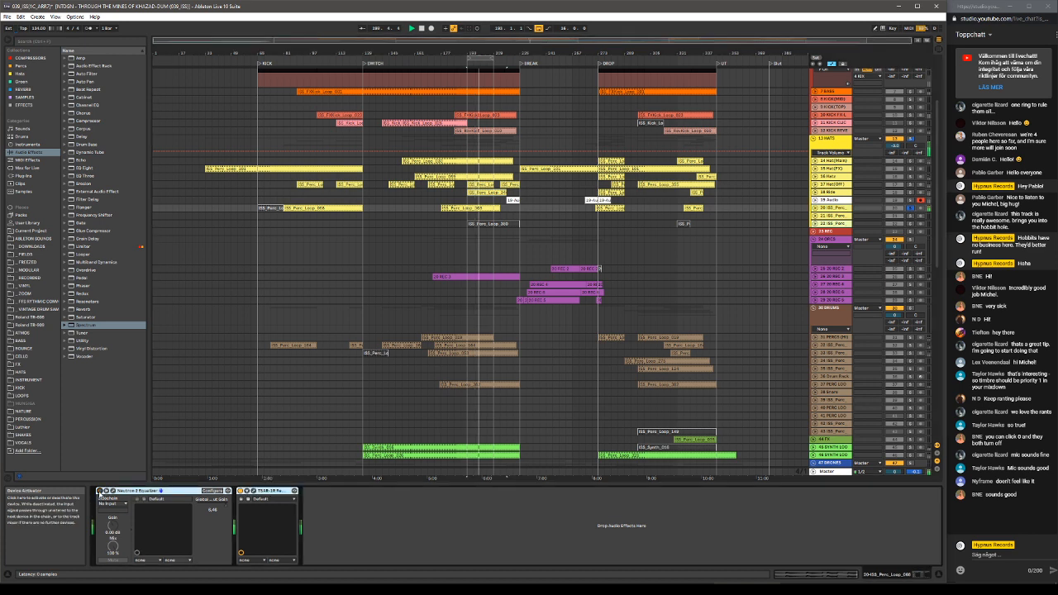
{"action": "left_click", "coordinate": [101, 491]}
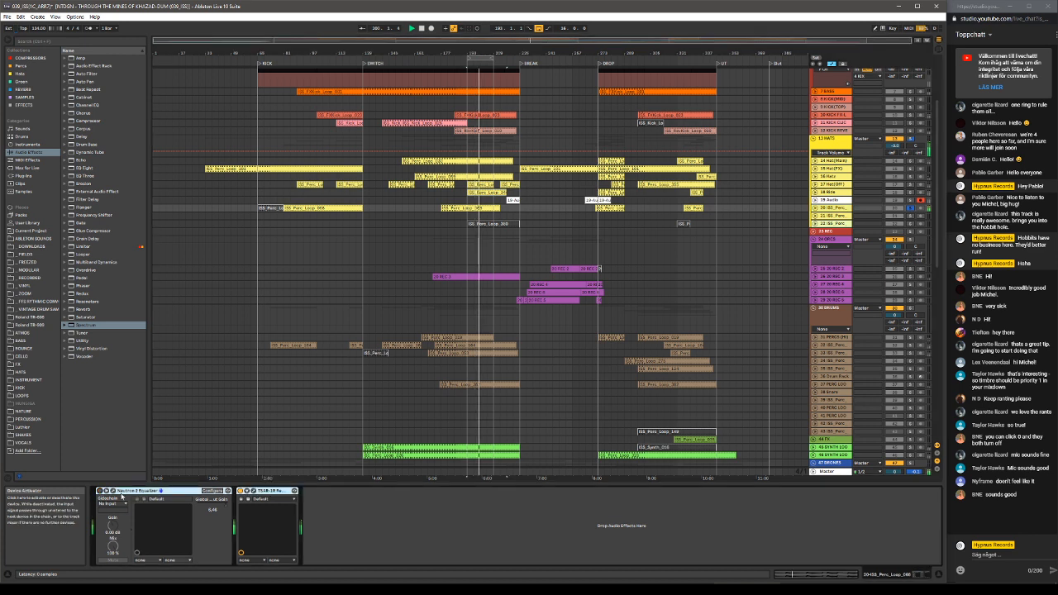
{"action": "key", "text": "ctrl+alt+p"}
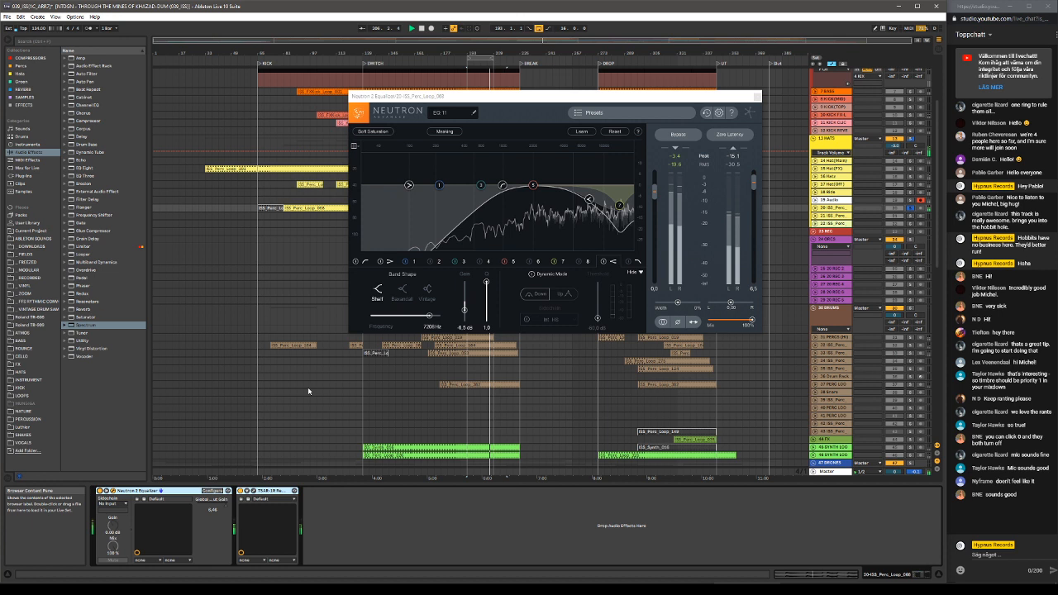
{"action": "left_click", "coordinate": [240, 491]}
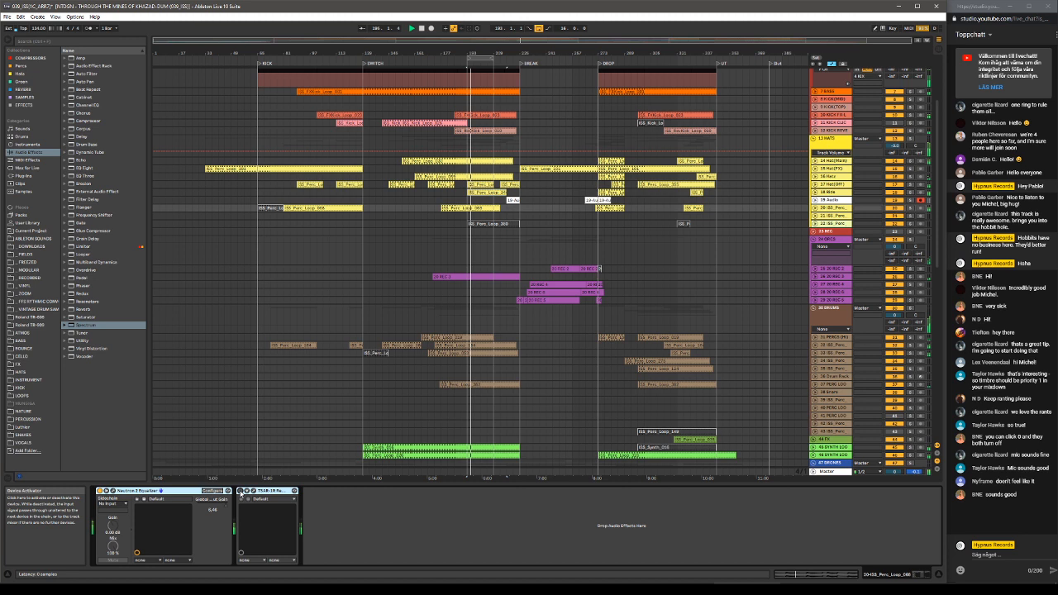
Solo Hat(Off) and compare its sound with the Delay off and on, then with Hat(Main) alongside.
{"action": "left_click", "coordinate": [913, 187]}
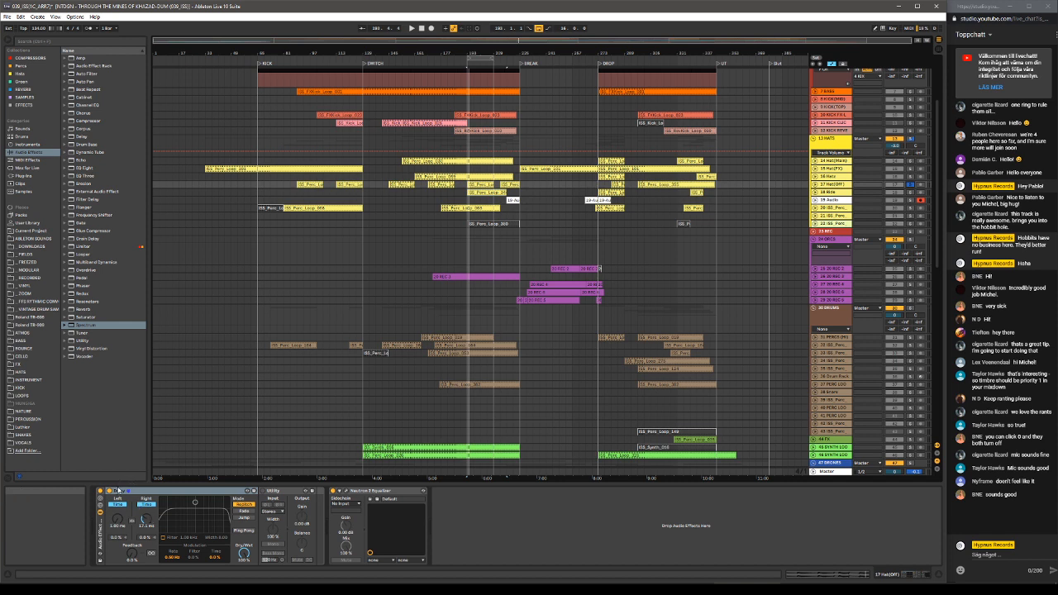
{"action": "key", "text": "space"}
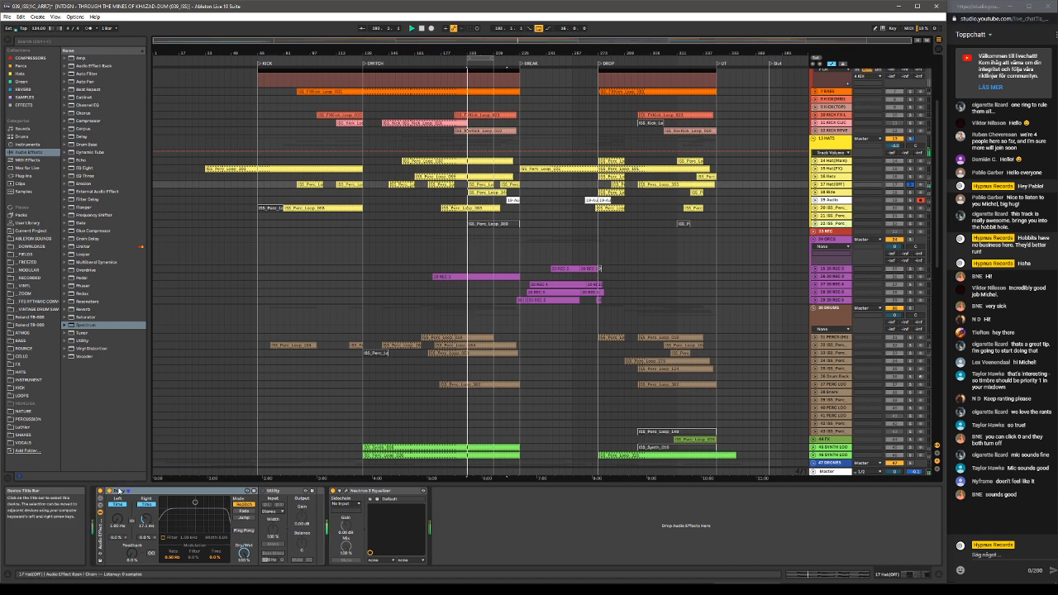
{"action": "left_click", "coordinate": [108, 491]}
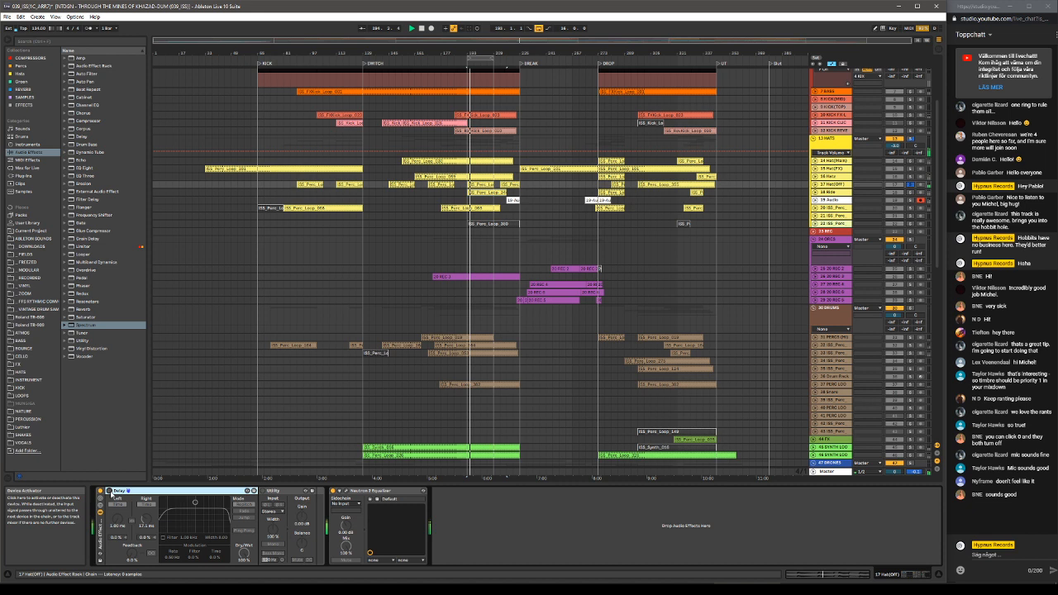
{"action": "left_click", "coordinate": [110, 492]}
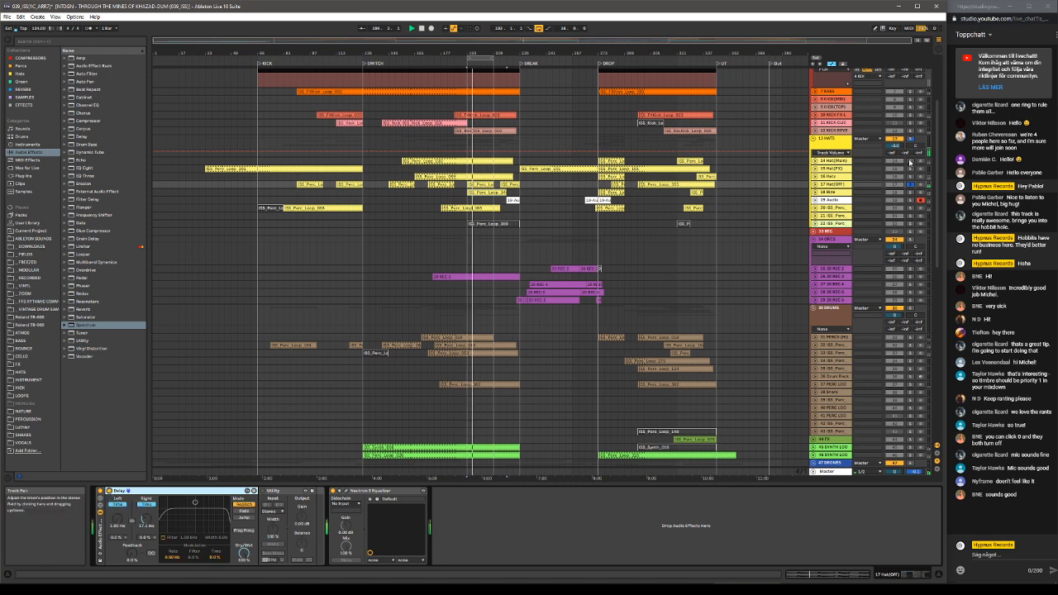
{"action": "left_click", "coordinate": [910, 161]}
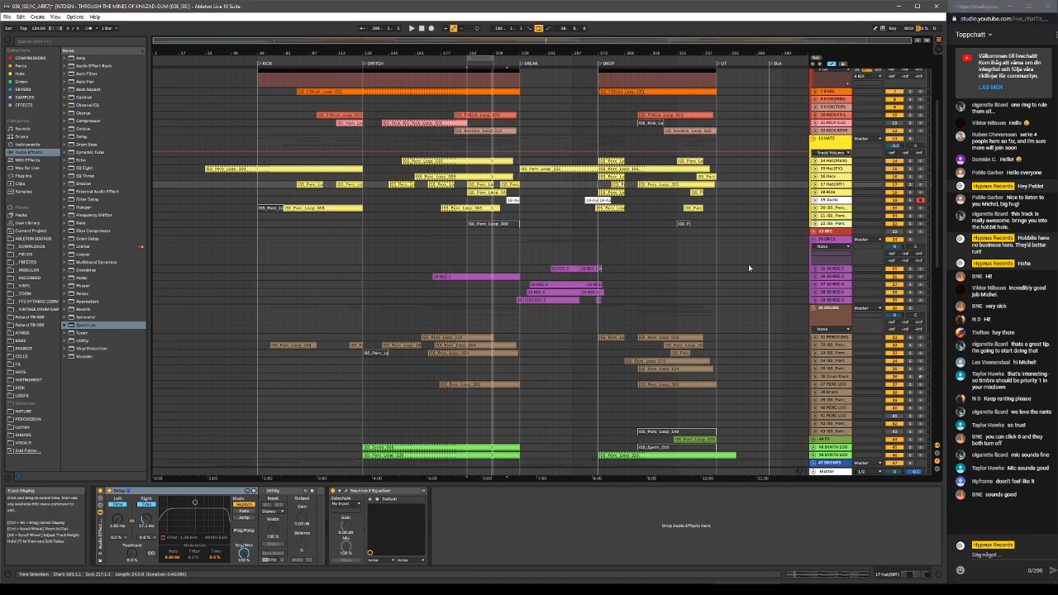
Solo the purple recording track whose long clip ends at BREAK and play it back within the loop region.
{"action": "left_click", "coordinate": [581, 269]}
{"action": "left_click", "coordinate": [909, 277]}
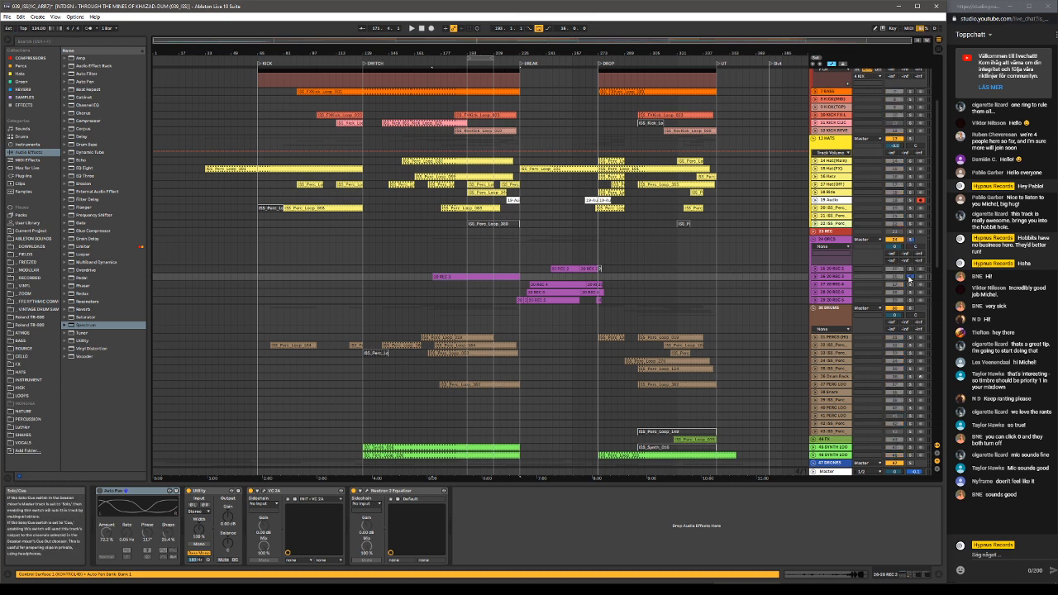
{"action": "key", "text": "space"}
{"action": "left_click", "coordinate": [468, 286]}
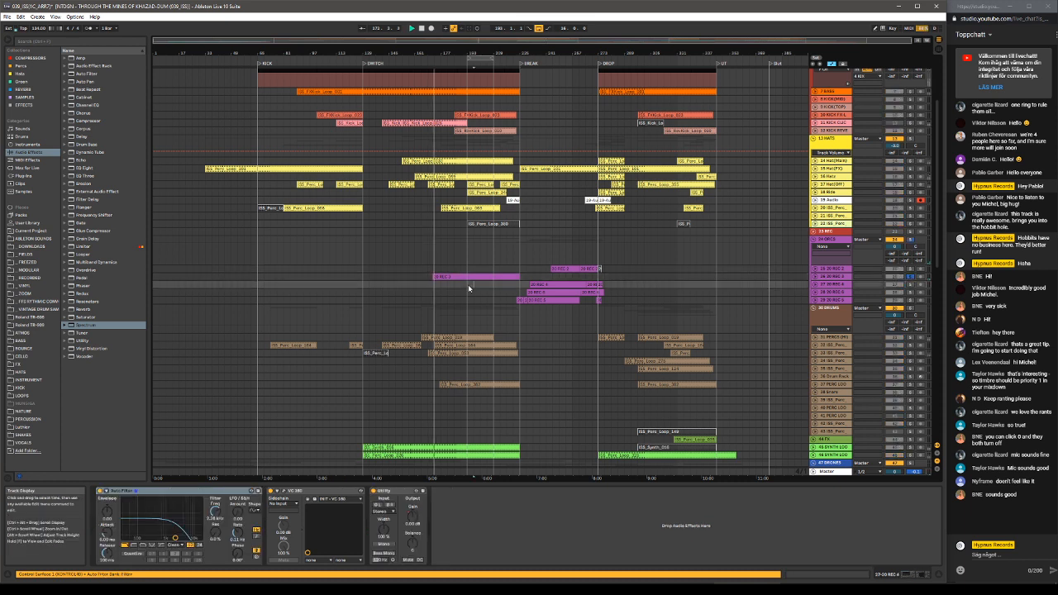
{"action": "key", "text": "space"}
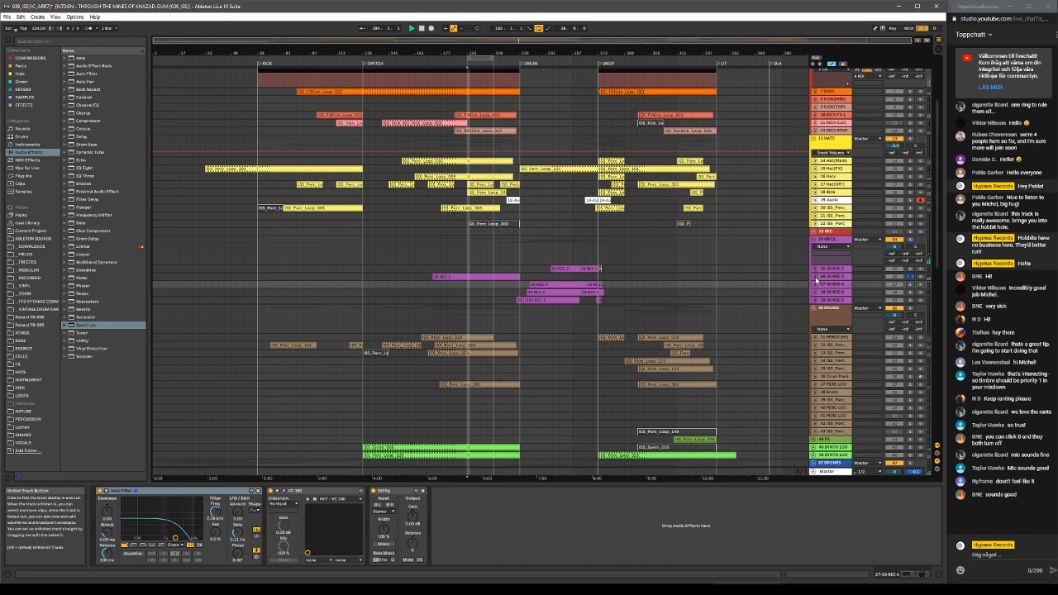
Unfold the soloed recording track and select its effects from Utility through Neutron 2 Equalizer.
{"action": "left_click", "coordinate": [815, 280]}
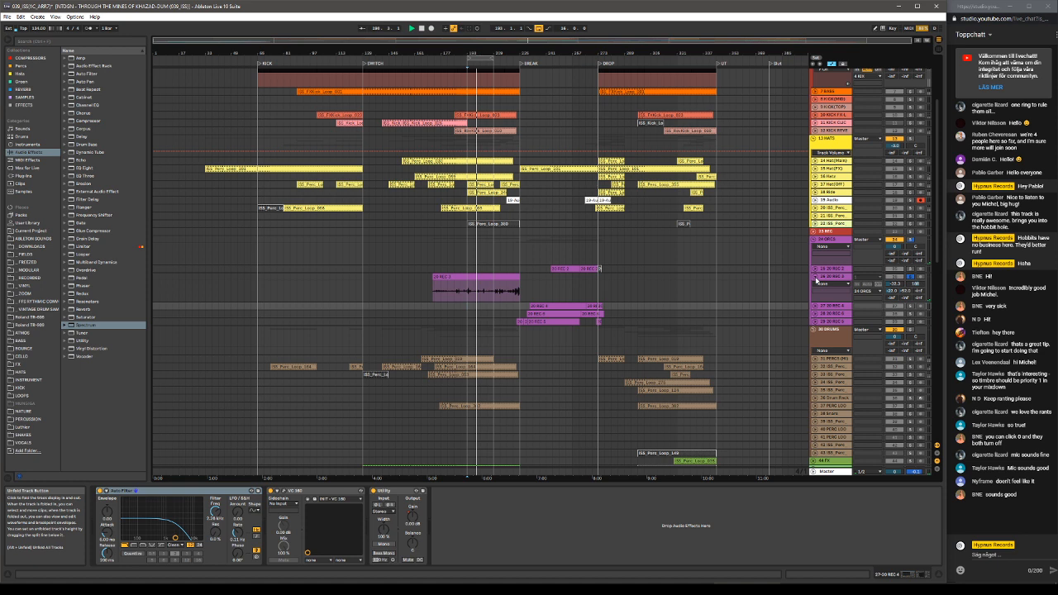
{"action": "left_click", "coordinate": [816, 280]}
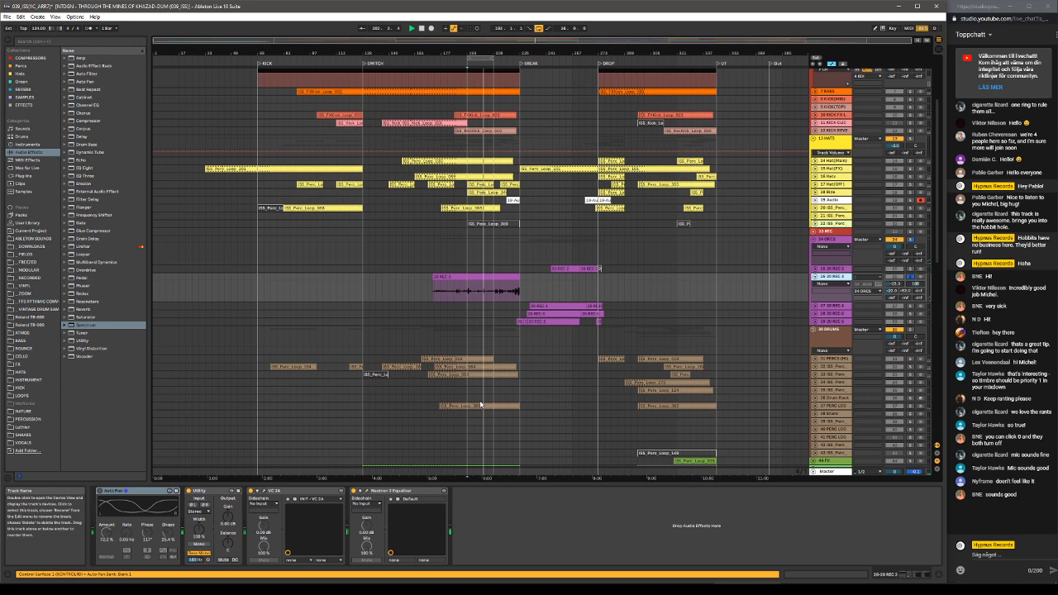
{"action": "left_click", "coordinate": [199, 491]}
{"action": "left_click", "coordinate": [395, 491], "text": "shift"}
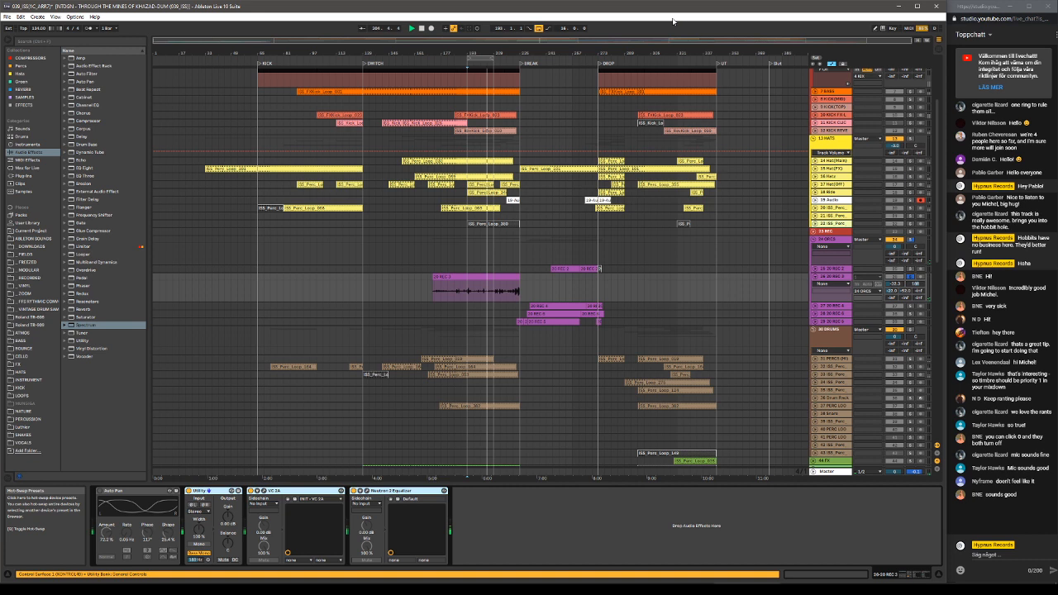
Save the project under a new file name ending in -LIVE.
{"action": "key", "text": "ctrl+shift+s"}
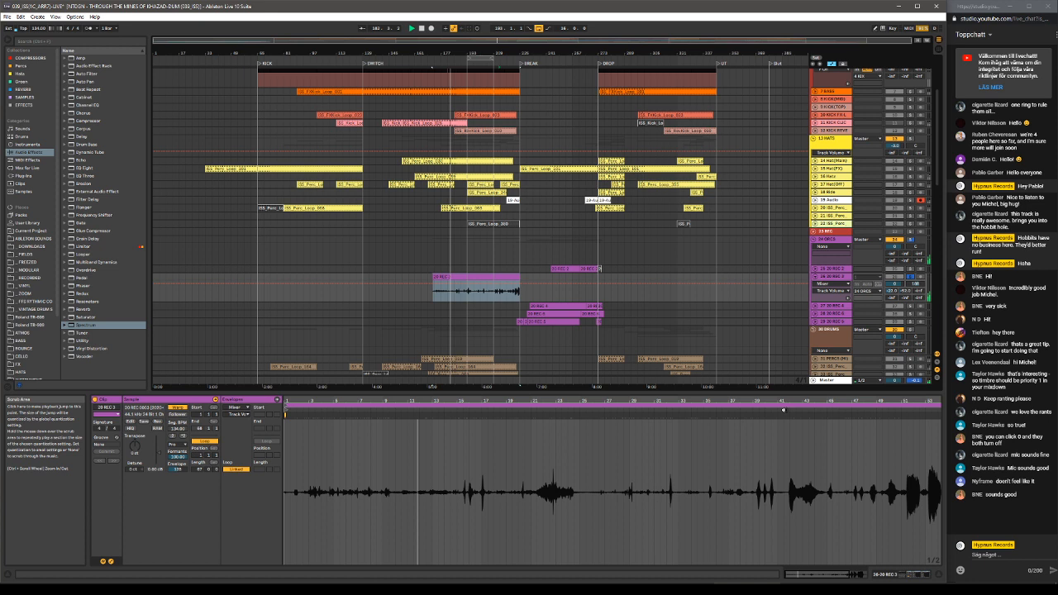
Audition the 30 DRUMS group in solo, unfold percussion loop track 33 and switch that track's solo off.
{"action": "scroll", "coordinate": [542, 255], "scroll_direction": "down", "scroll_amount": 1}
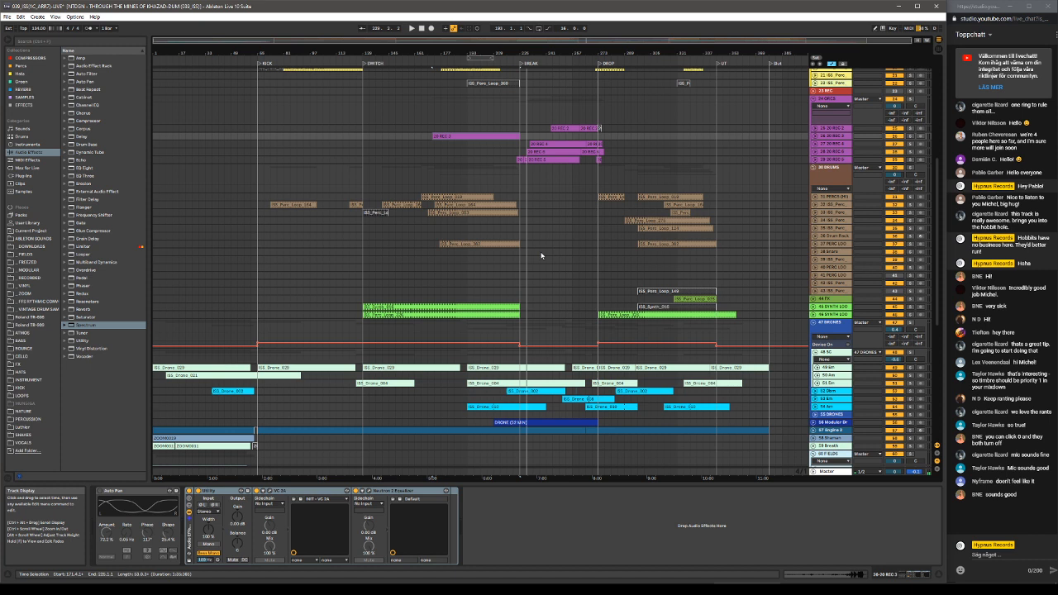
{"action": "scroll", "coordinate": [541, 255], "scroll_direction": "up", "scroll_amount": 1}
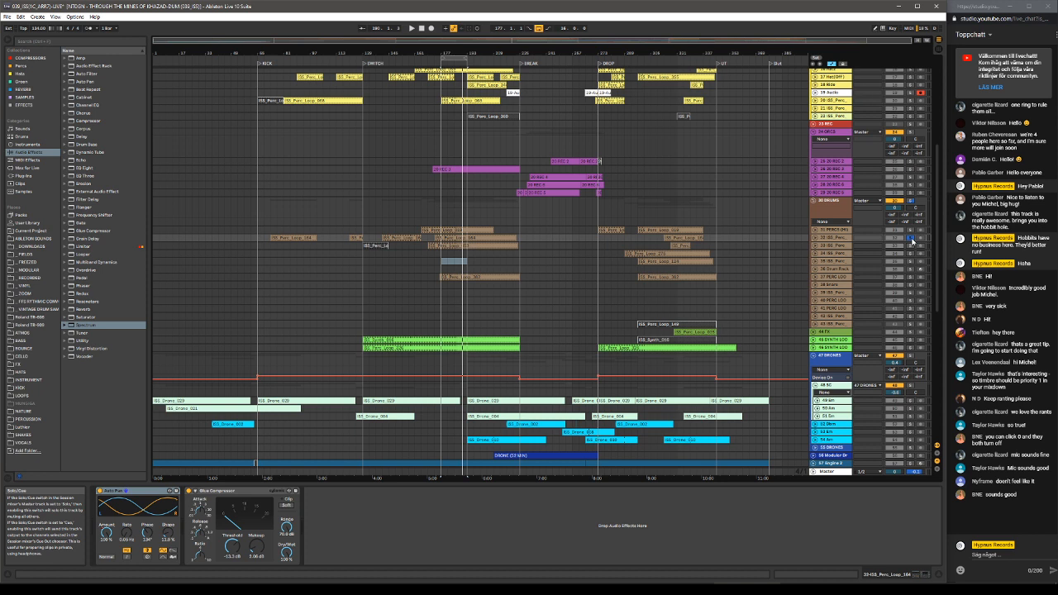
{"action": "left_click", "coordinate": [910, 238]}
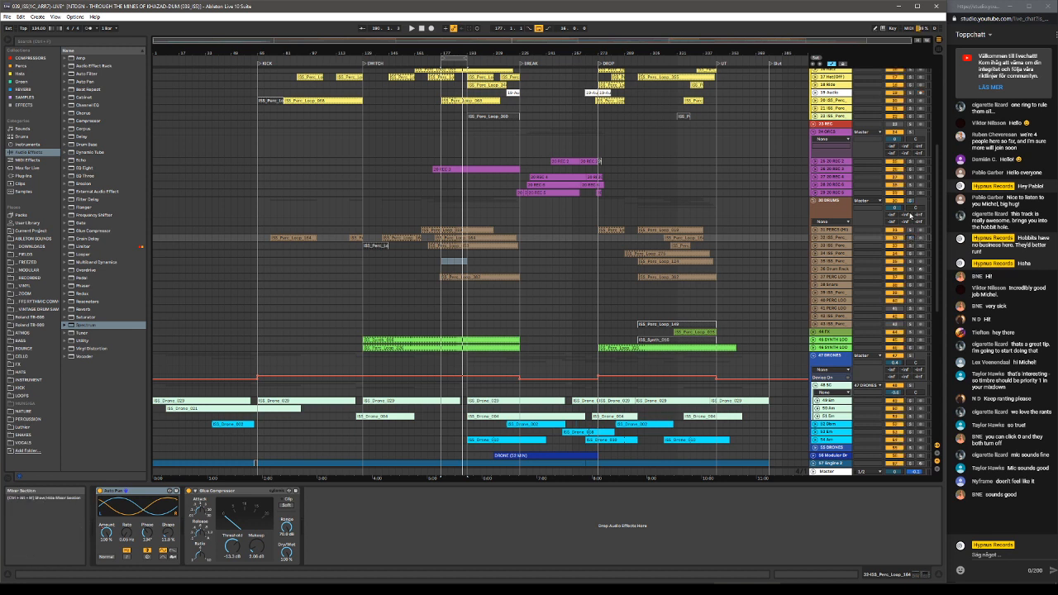
{"action": "key", "text": "space"}
{"action": "left_click", "coordinate": [911, 201]}
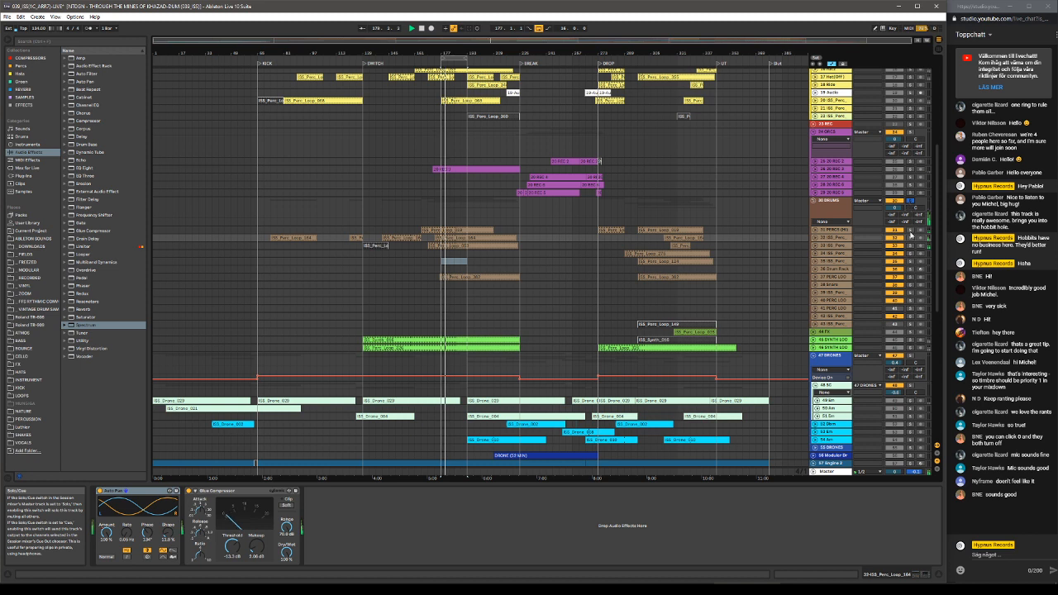
{"action": "left_click", "coordinate": [815, 246]}
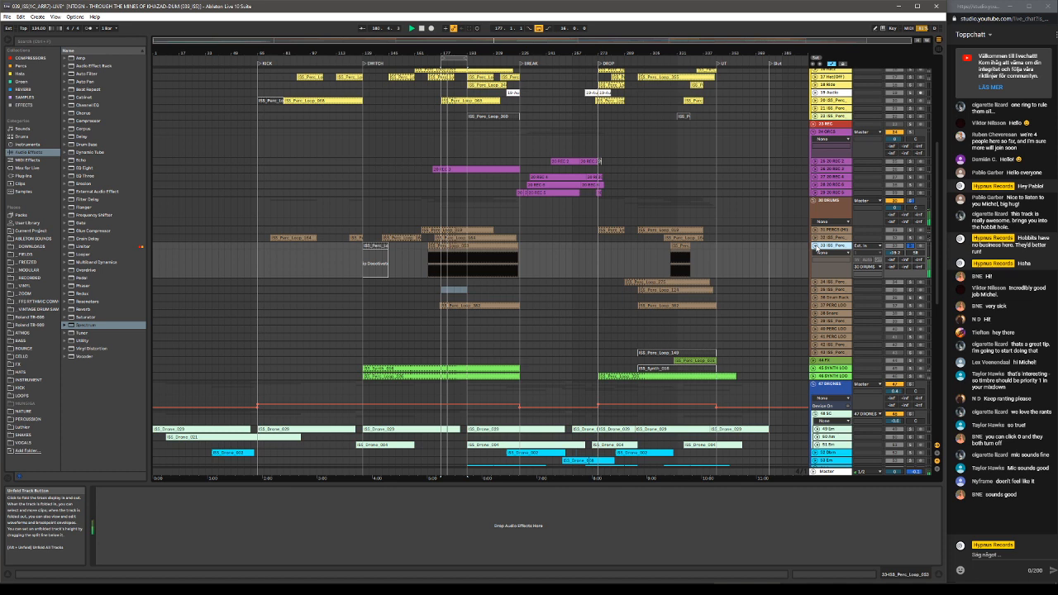
{"action": "left_click", "coordinate": [912, 246]}
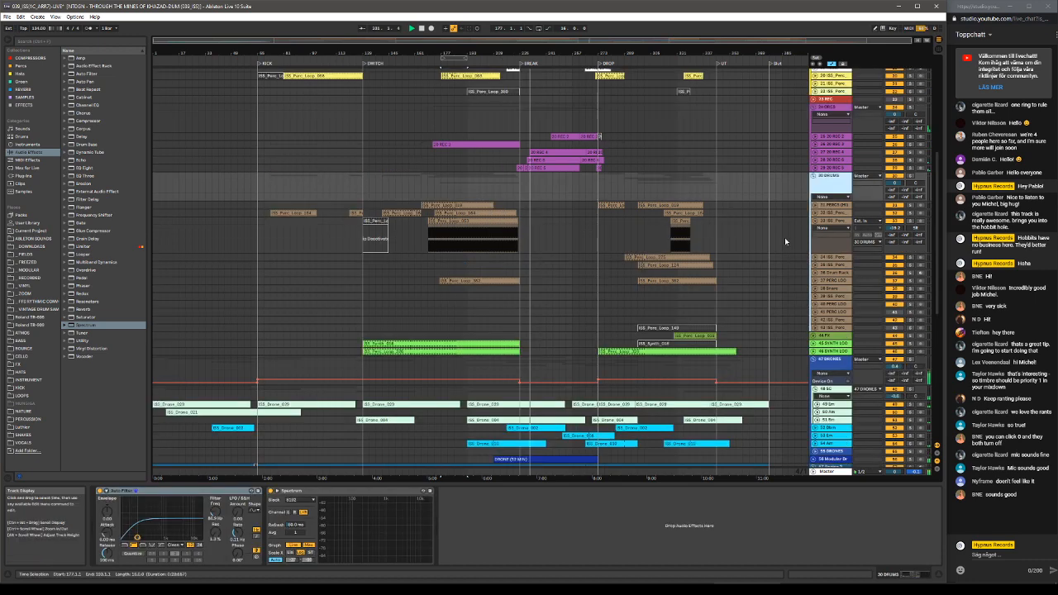
Play track 45 SYNTH LOOPS in solo and unfold it to show its clip and automation.
{"action": "scroll", "coordinate": [443, 118], "scroll_direction": "down", "scroll_amount": 1}
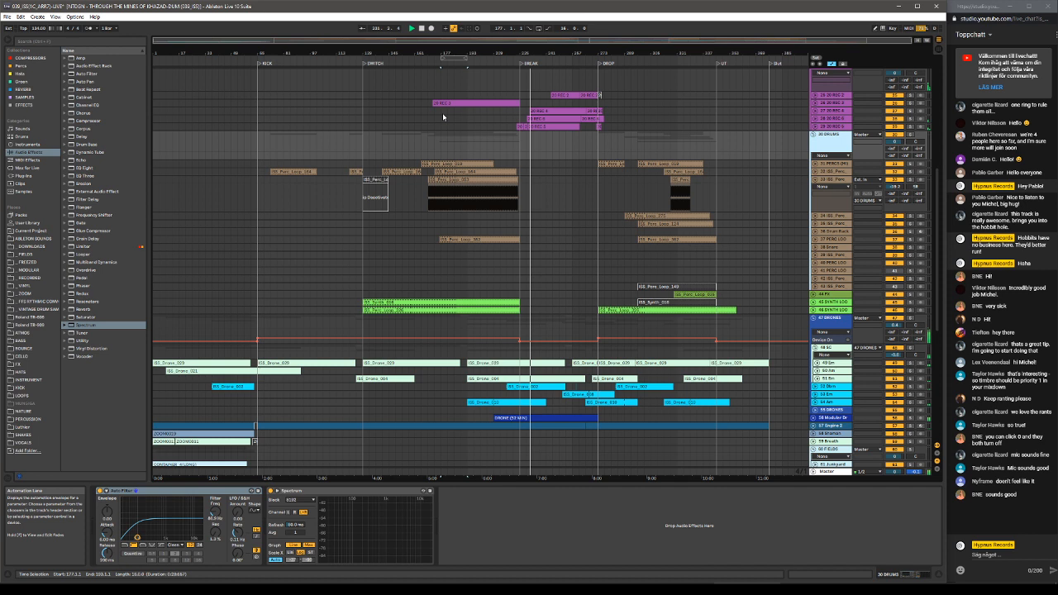
{"action": "scroll", "coordinate": [443, 118], "scroll_direction": "down", "scroll_amount": 5}
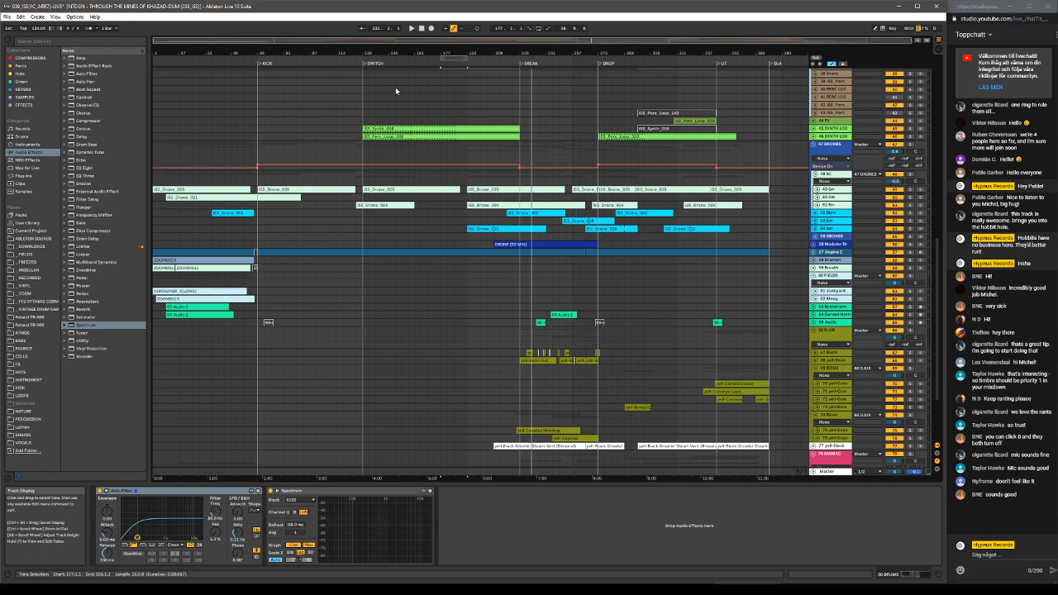
{"action": "left_click", "coordinate": [479, 129]}
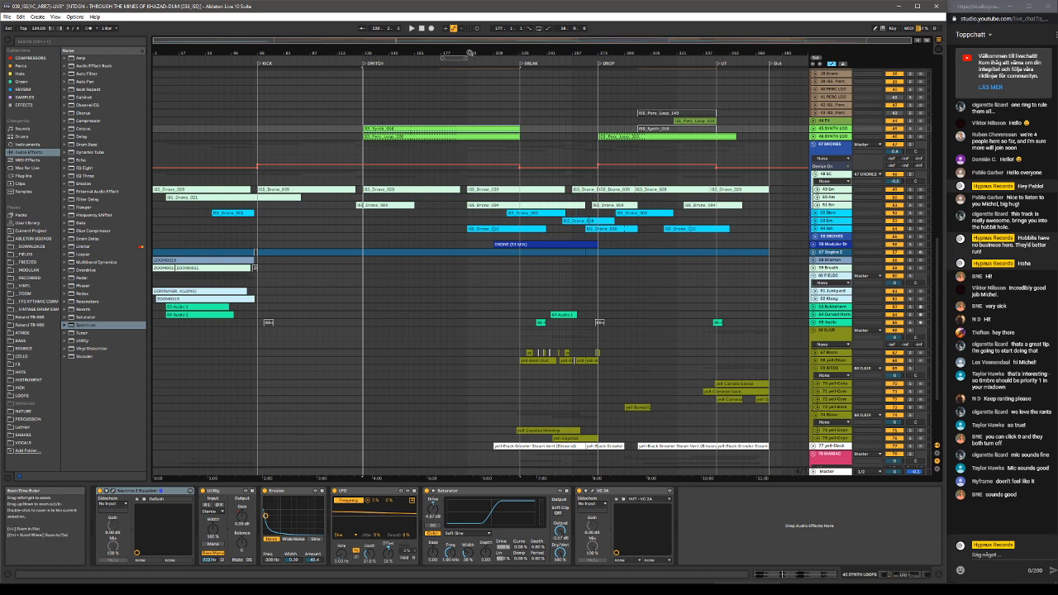
{"action": "key", "text": "space"}
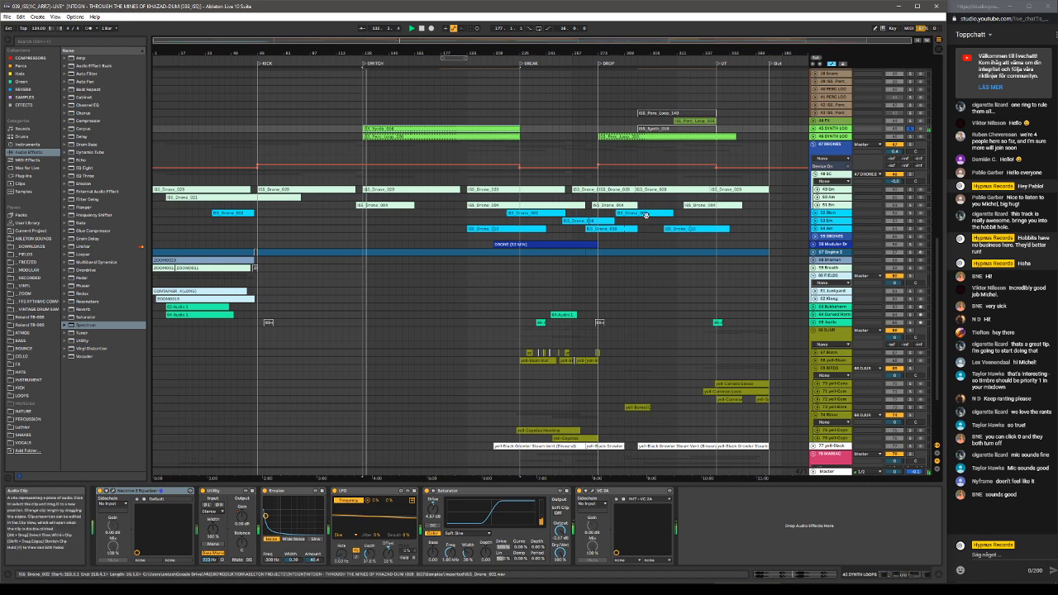
{"action": "left_click", "coordinate": [818, 130]}
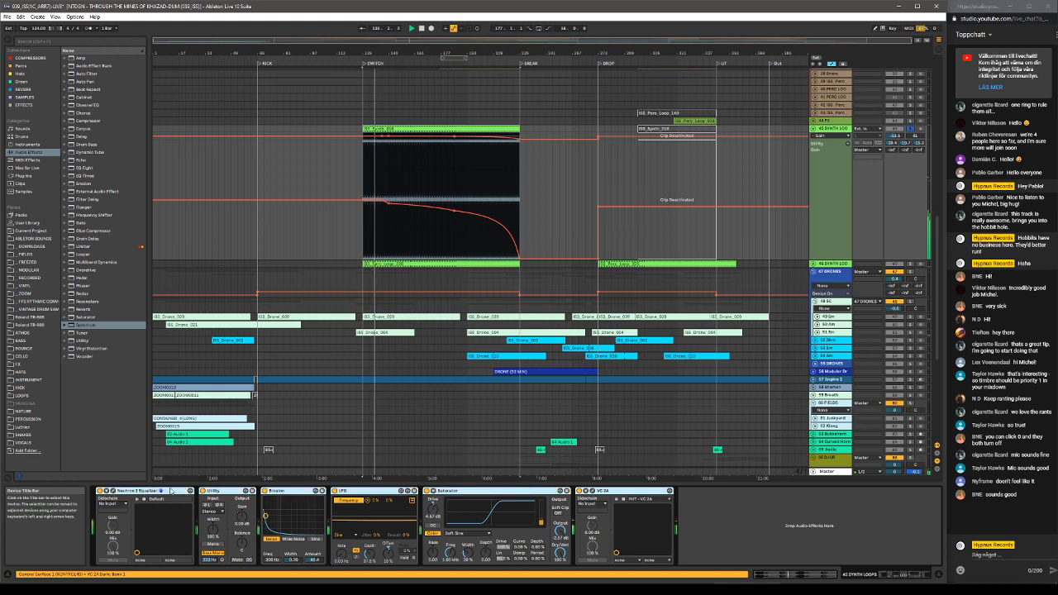
Group the SYNTH LOOPS effects from Neutron 2 Equalizer through VC 2A into a rack and compare the sound with the rack off and on.
{"action": "key", "text": "ctrl+g"}
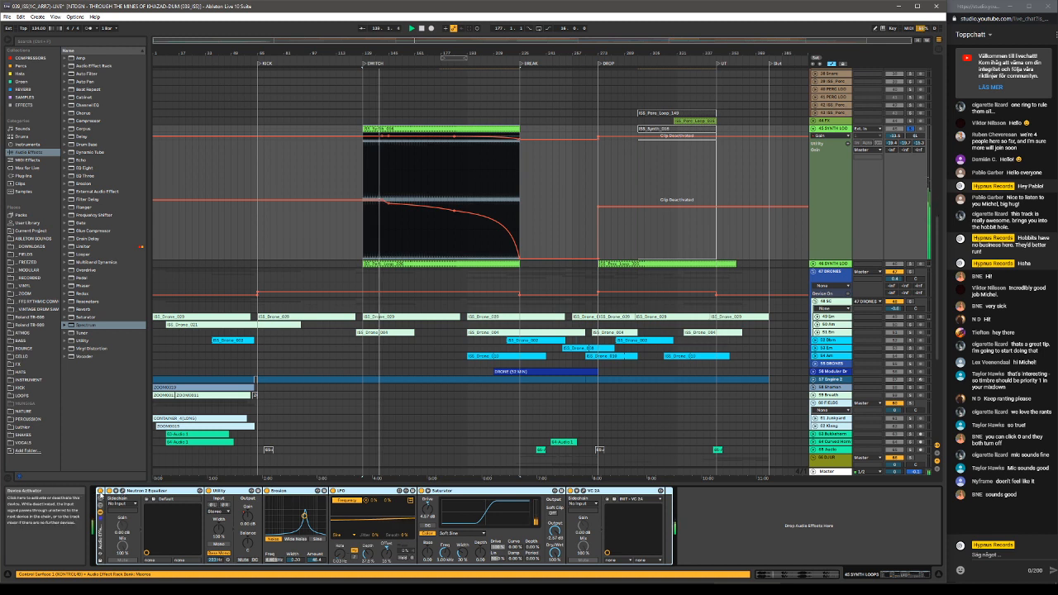
{"action": "left_click", "coordinate": [100, 492]}
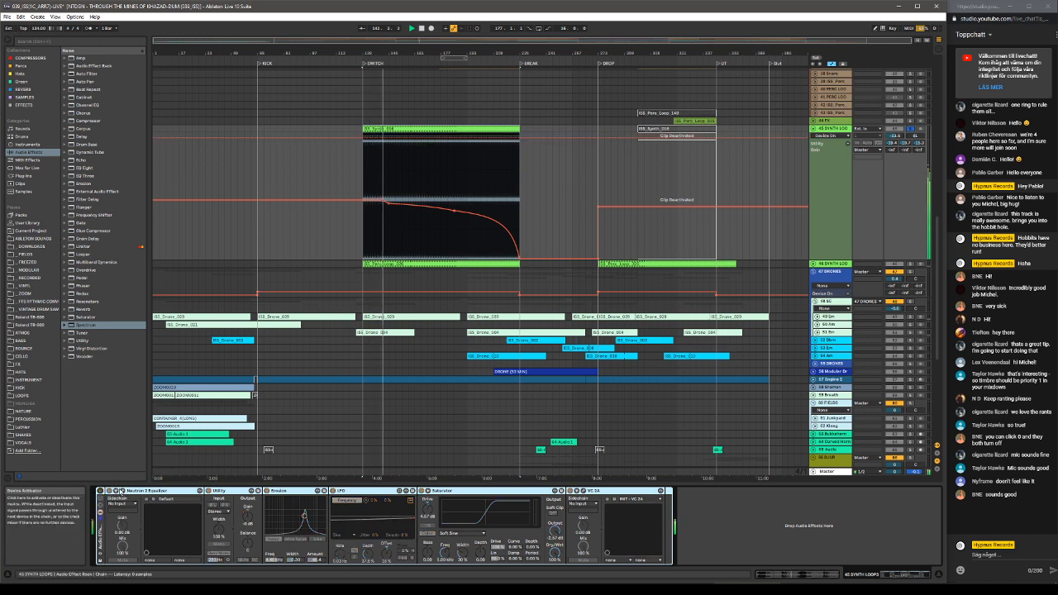
{"action": "left_click", "coordinate": [100, 491]}
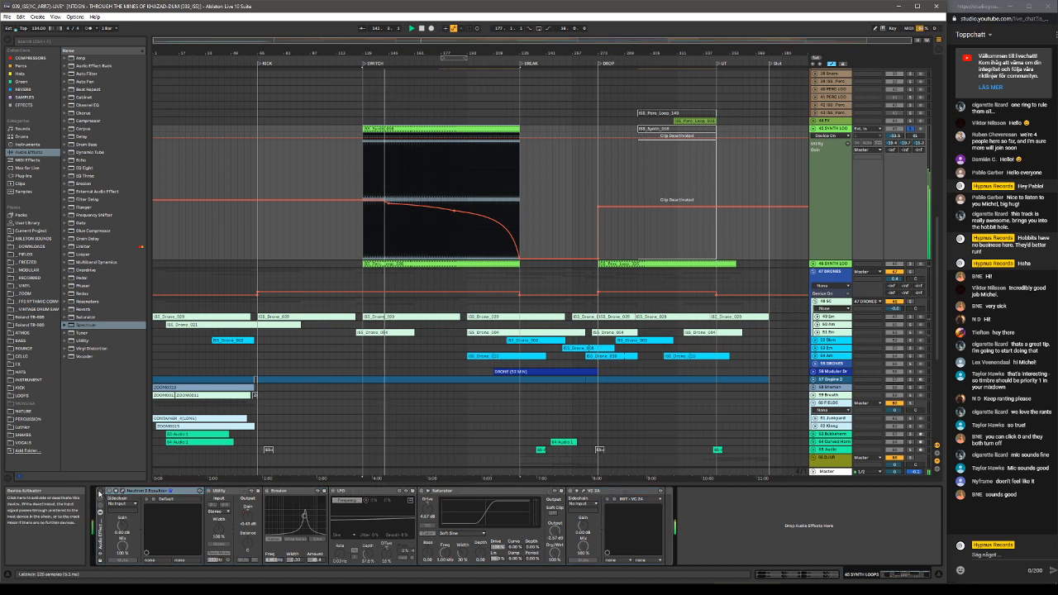
{"action": "left_click", "coordinate": [100, 492]}
Examine the SYNTH LOOPS track's Neutron 2 Equalizer curve and compare the sound with Utility's Bass Mono off and on.
{"action": "left_click", "coordinate": [123, 492]}
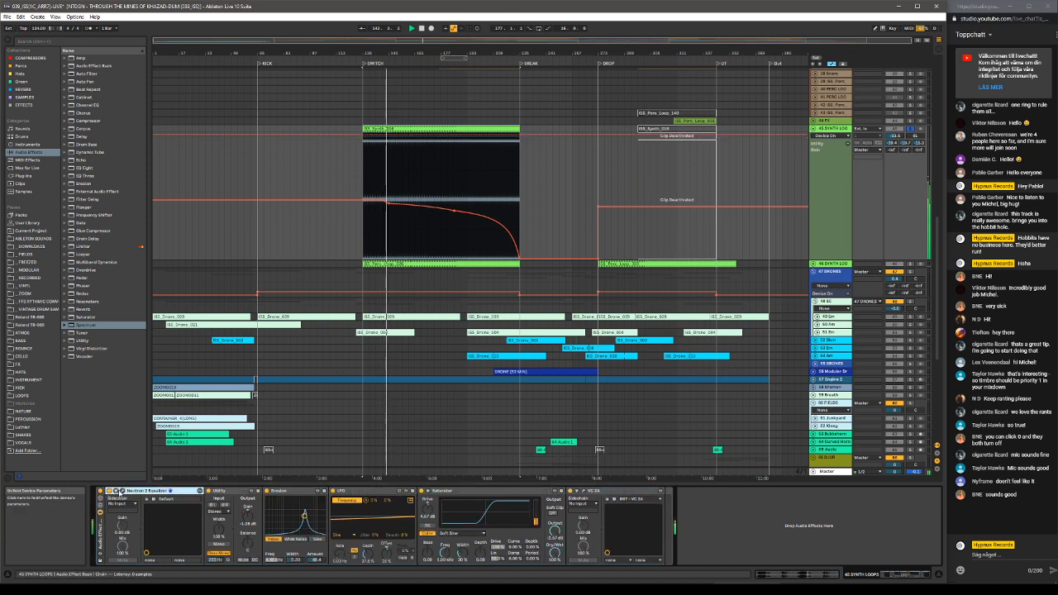
{"action": "left_click", "coordinate": [123, 491]}
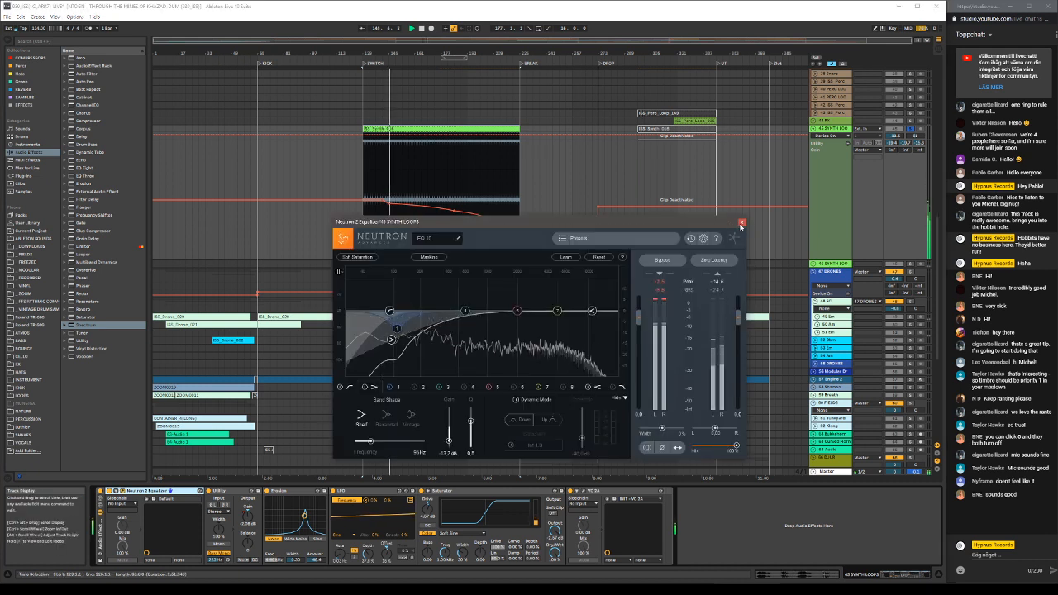
{"action": "left_click", "coordinate": [741, 224]}
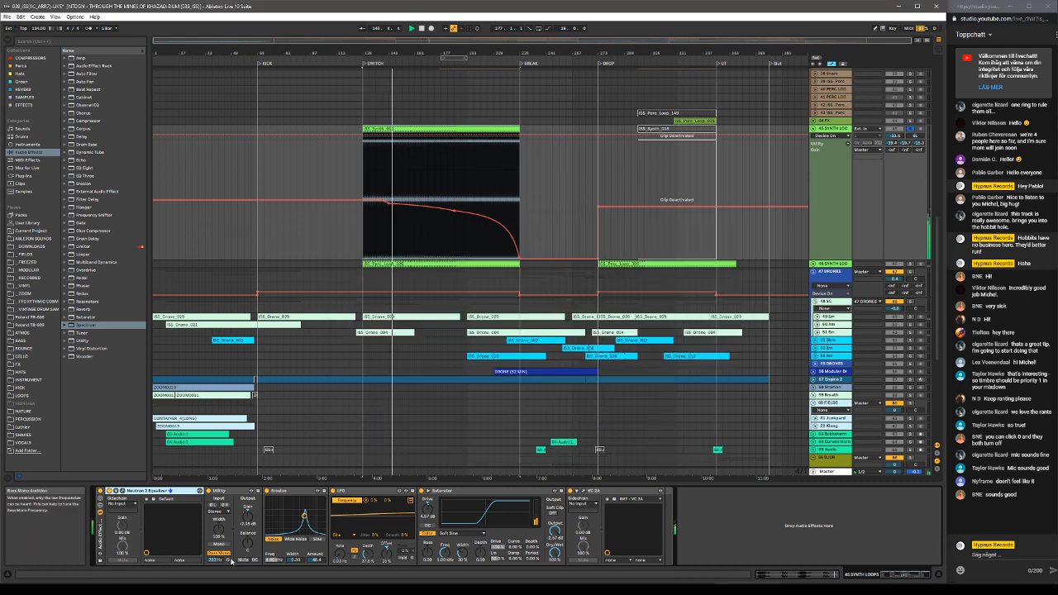
{"action": "left_click", "coordinate": [226, 554]}
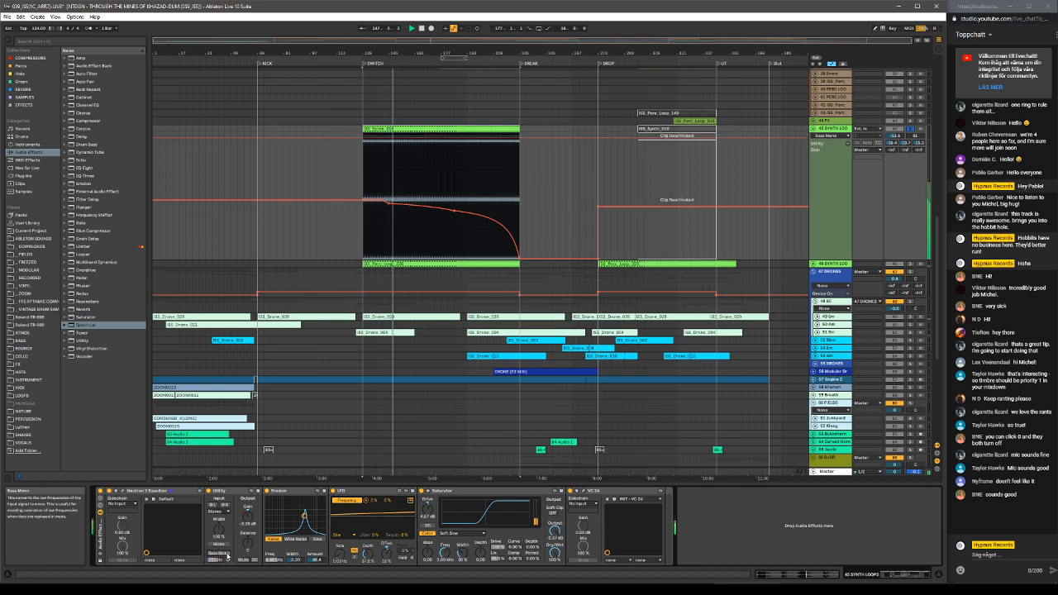
{"action": "left_click", "coordinate": [226, 554]}
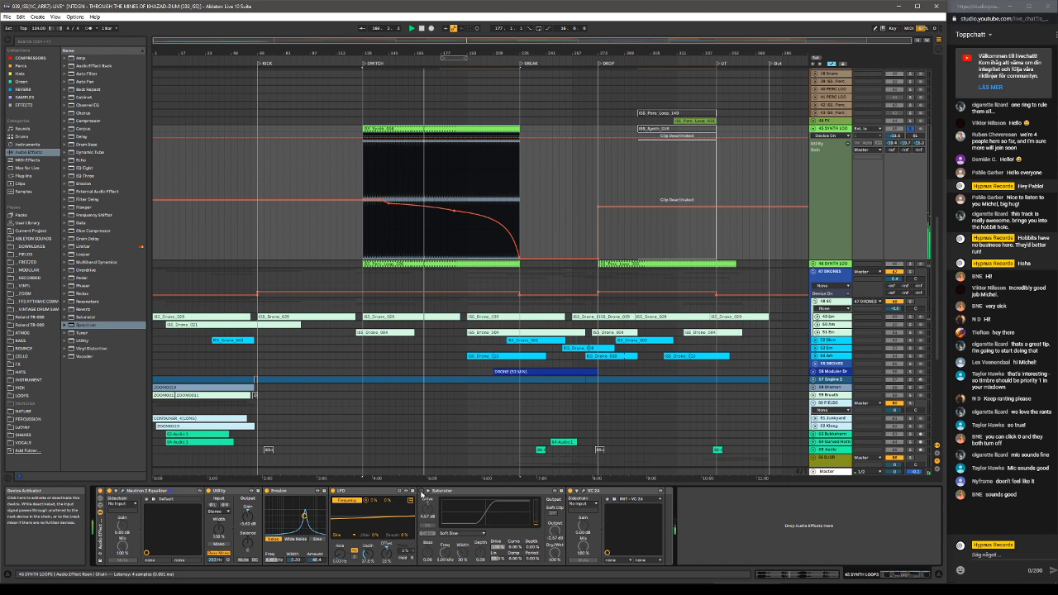
Check the VC 2A compressor on SYNTH LOOPS, replay the synth clip and unsolo the track to hear it in the full mix.
{"action": "left_click", "coordinate": [570, 493]}
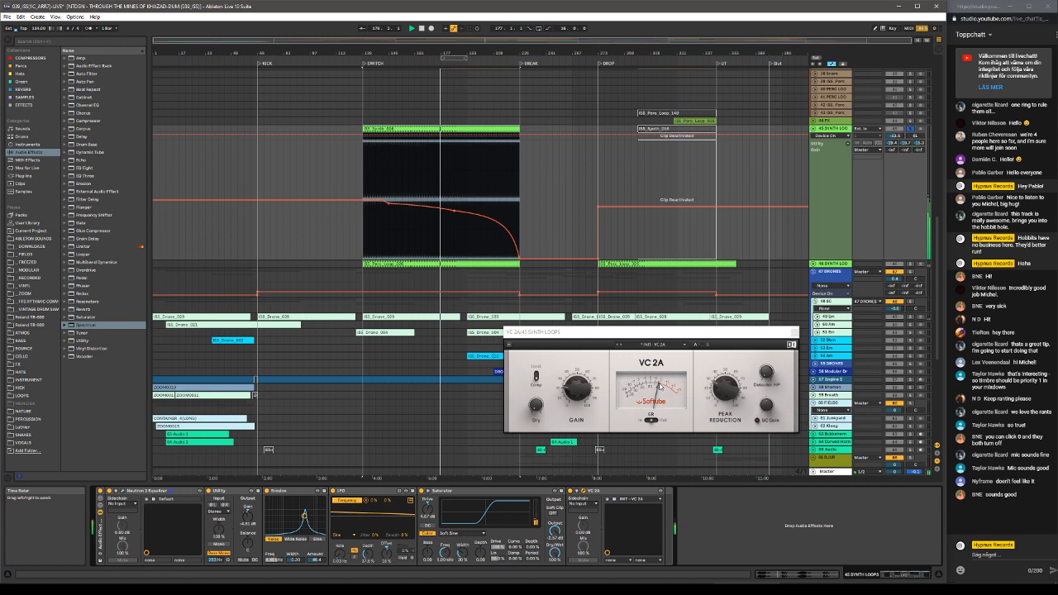
{"action": "left_click", "coordinate": [380, 129]}
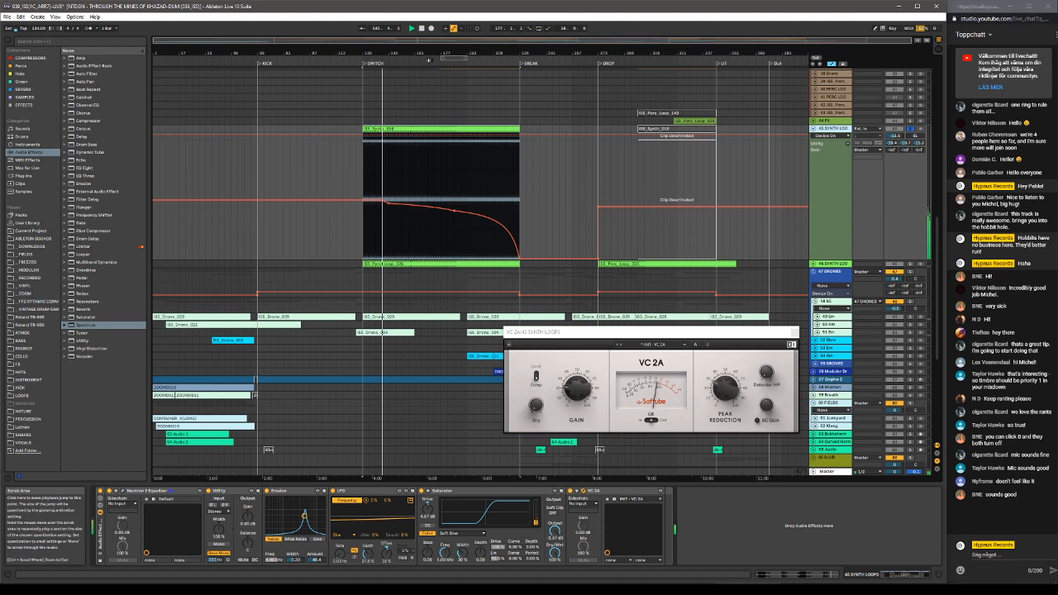
{"action": "key", "text": "s"}
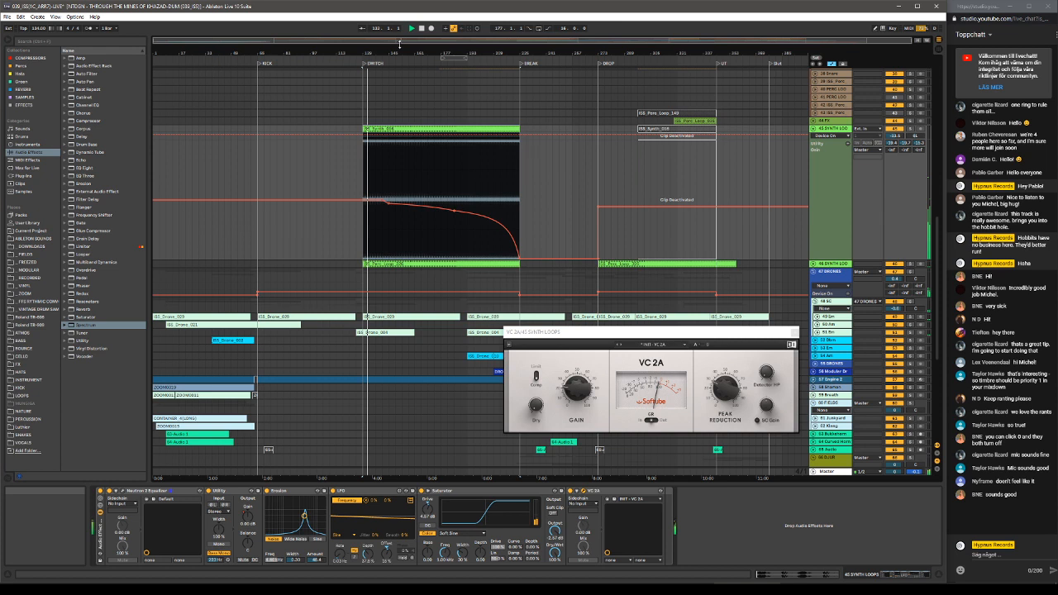
{"action": "left_click", "coordinate": [379, 119]}
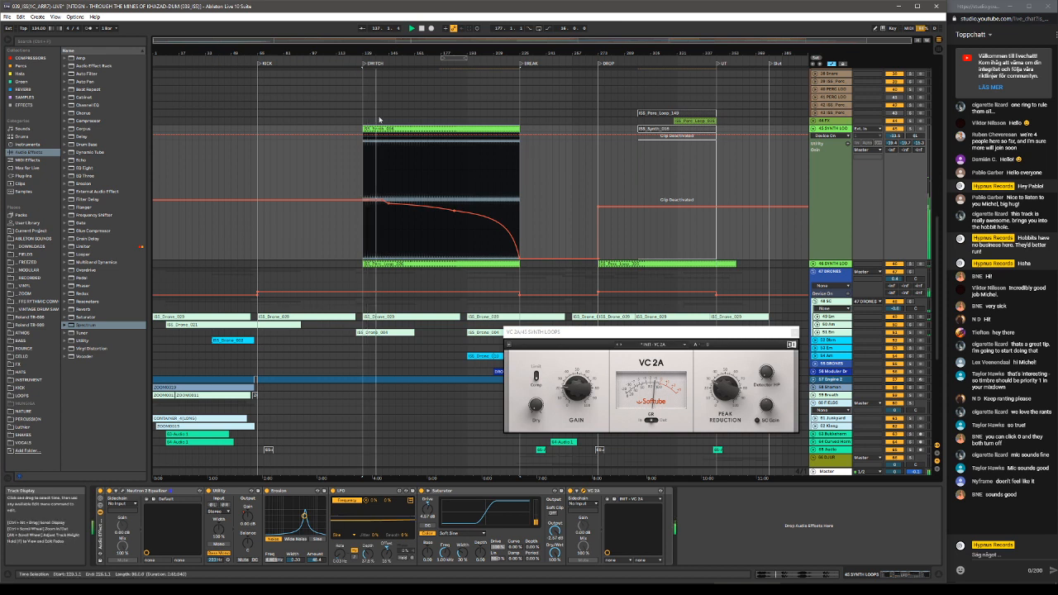
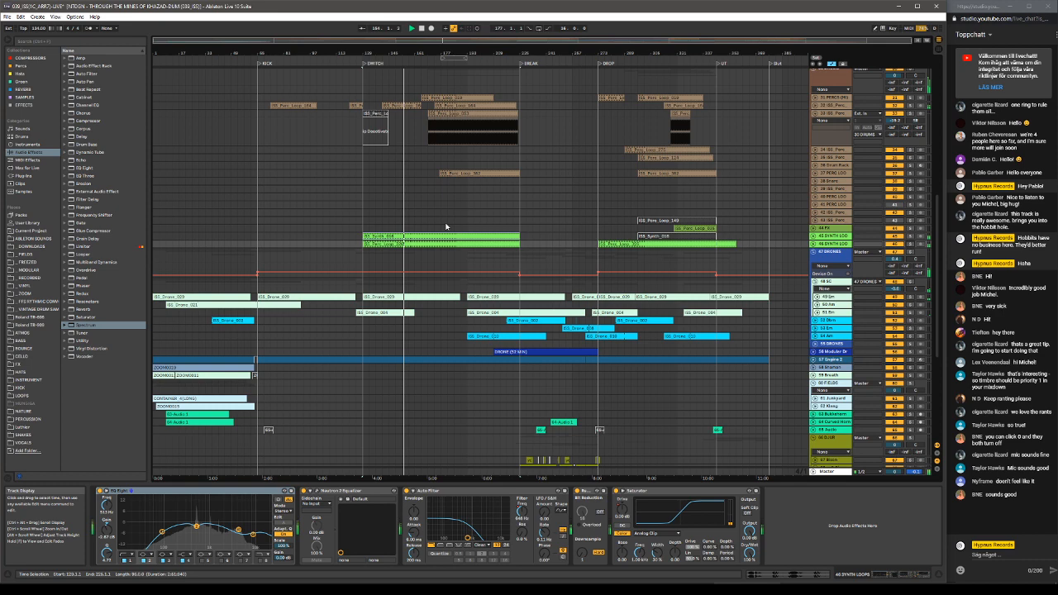
Select the blue drone track 52 at bar 193 and play the full mix from there.
{"action": "scroll", "coordinate": [483, 330], "scroll_direction": "up", "scroll_amount": 4}
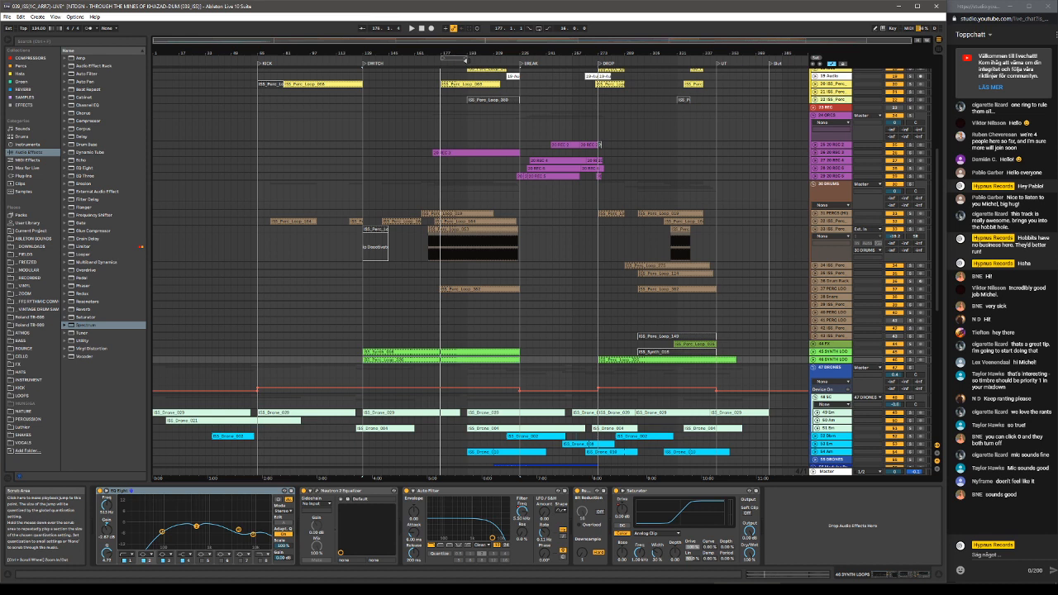
{"action": "scroll", "coordinate": [455, 395], "scroll_direction": "down", "scroll_amount": 3}
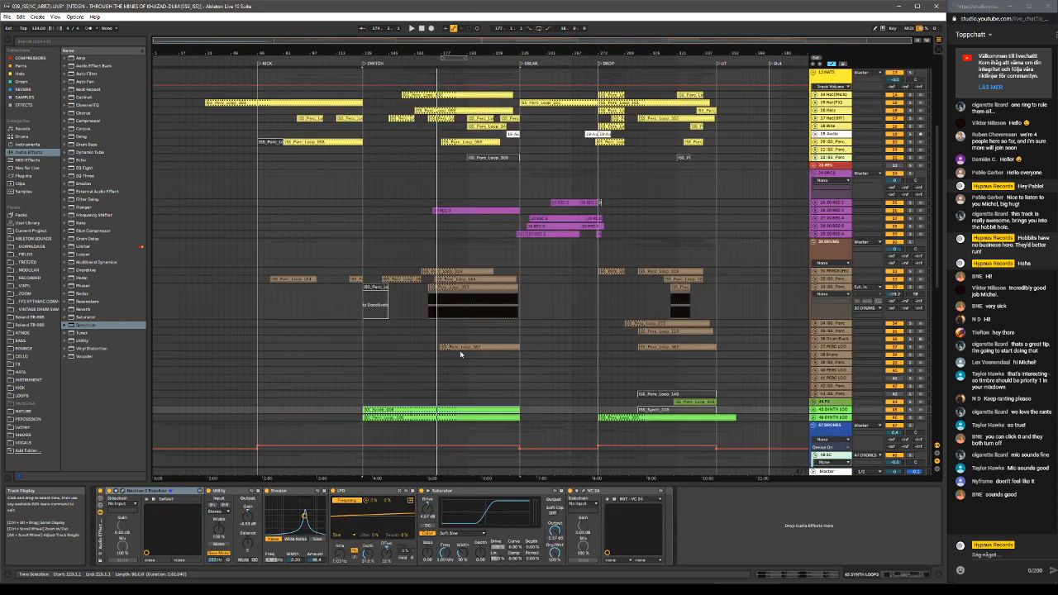
{"action": "scroll", "coordinate": [461, 353], "scroll_direction": "down", "scroll_amount": 5}
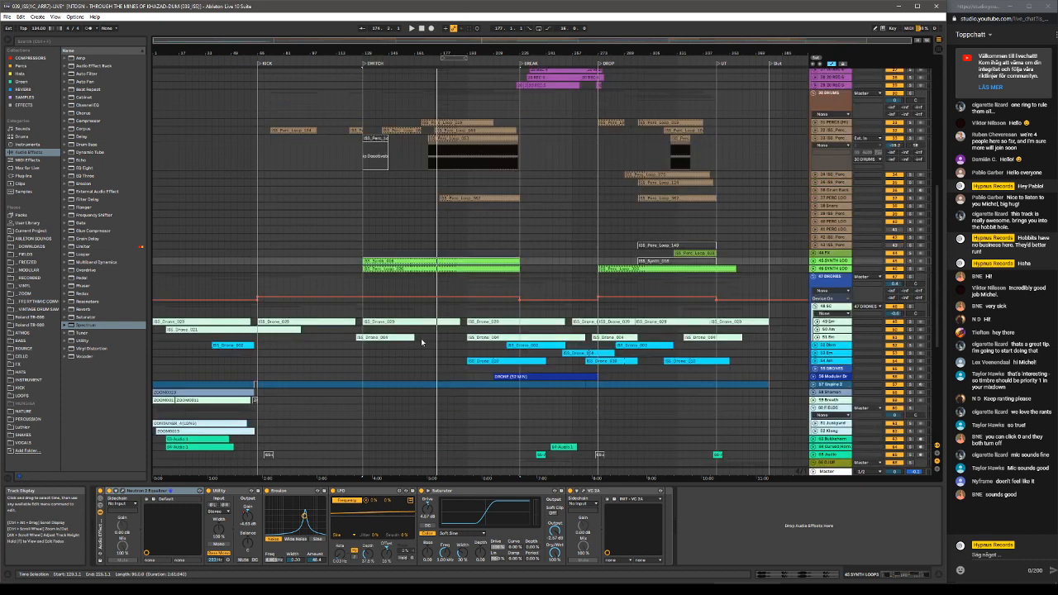
{"action": "left_click", "coordinate": [465, 345]}
{"action": "key", "text": "space"}
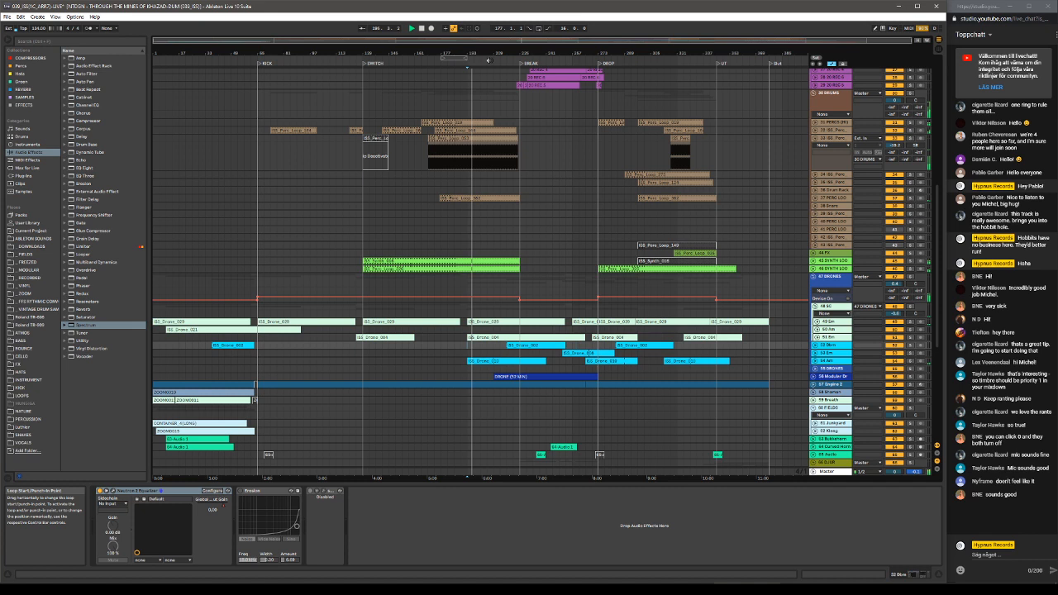
Bring the section from BREAK to DROP into view and fold the 19 Audio track in the hats group.
{"action": "scroll", "coordinate": [538, 304], "scroll_direction": "down", "scroll_amount": 3}
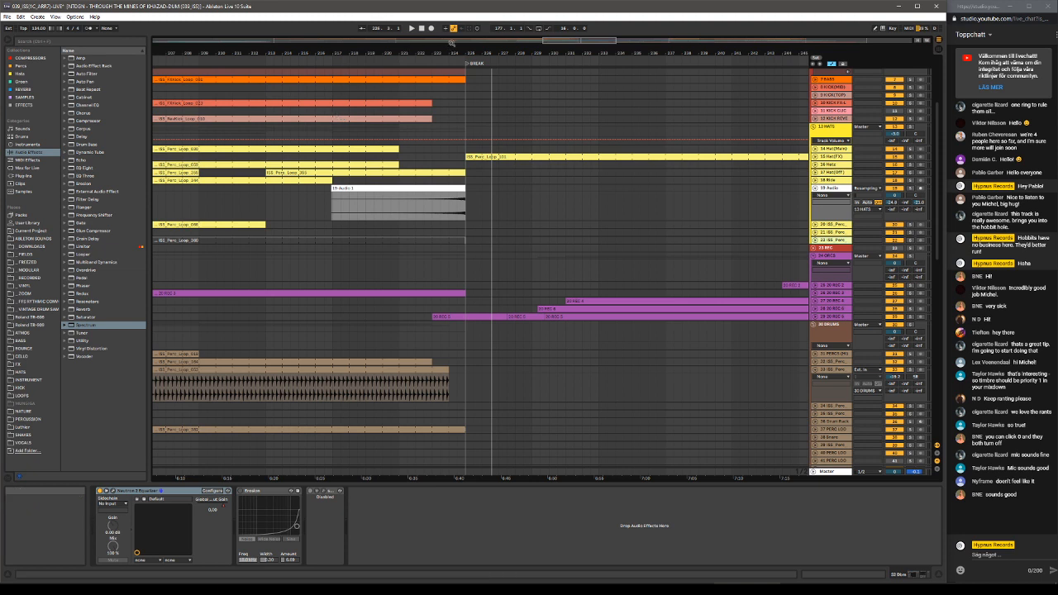
{"action": "left_click_drag", "start_coordinate": [452, 50], "coordinate": [389, 17]}
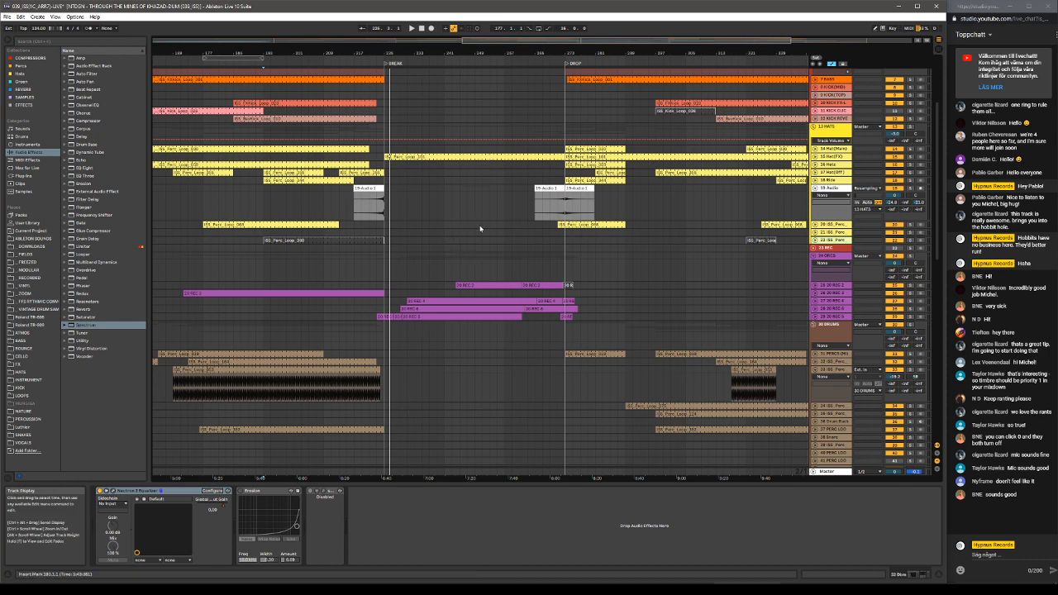
{"action": "scroll", "coordinate": [459, 238], "scroll_direction": "down", "scroll_amount": 4}
{"action": "scroll", "coordinate": [459, 240], "scroll_direction": "up", "scroll_amount": 3}
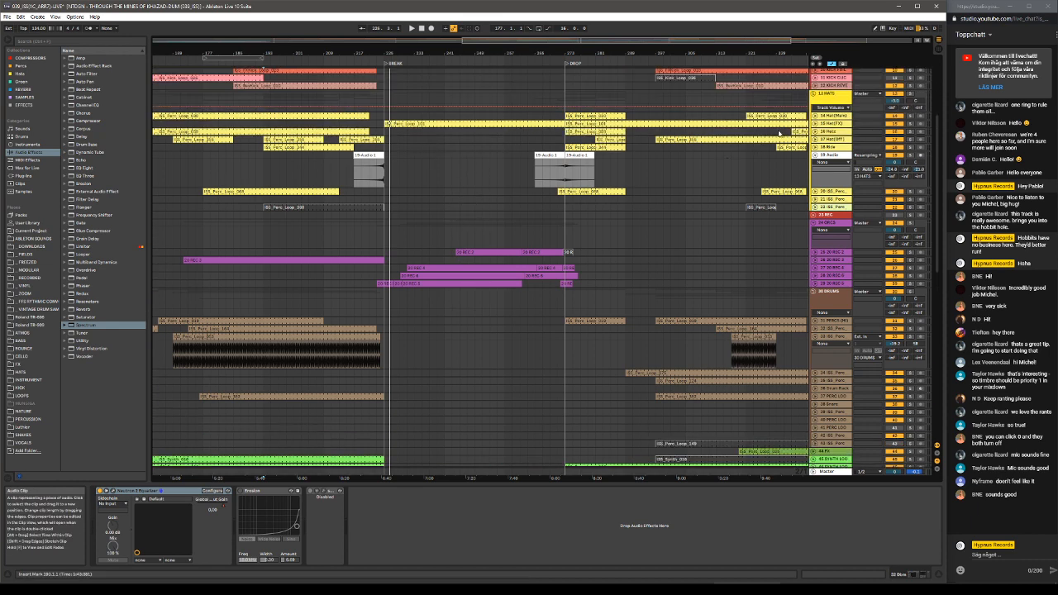
{"action": "left_click", "coordinate": [816, 156]}
Play the mix from just before BREAK and select the empty span between BREAK and DROP on red track 6.
{"action": "scroll", "coordinate": [817, 160], "scroll_direction": "up", "scroll_amount": 3}
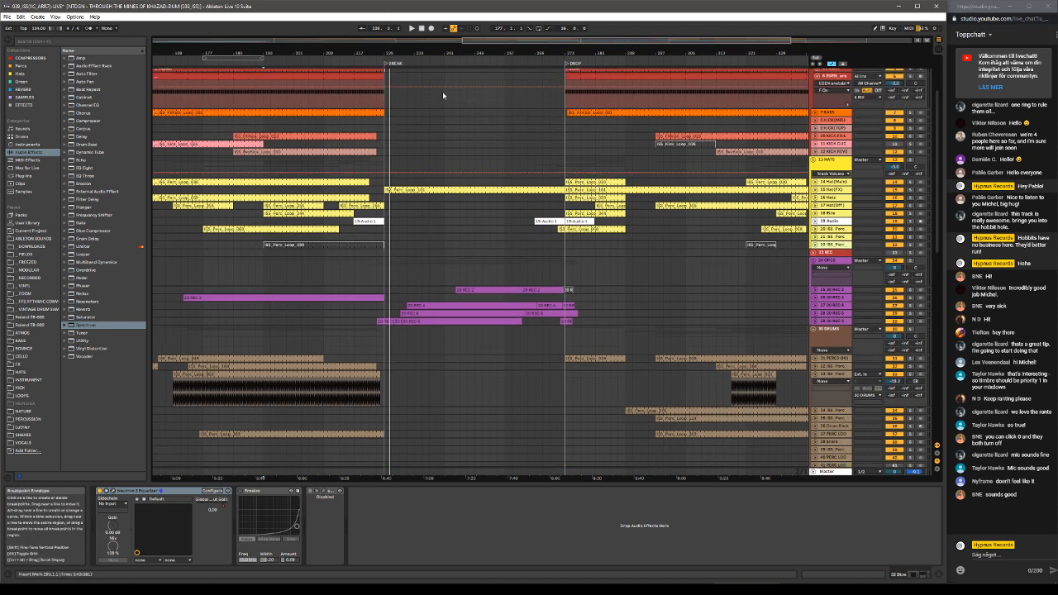
{"action": "left_click", "coordinate": [381, 60]}
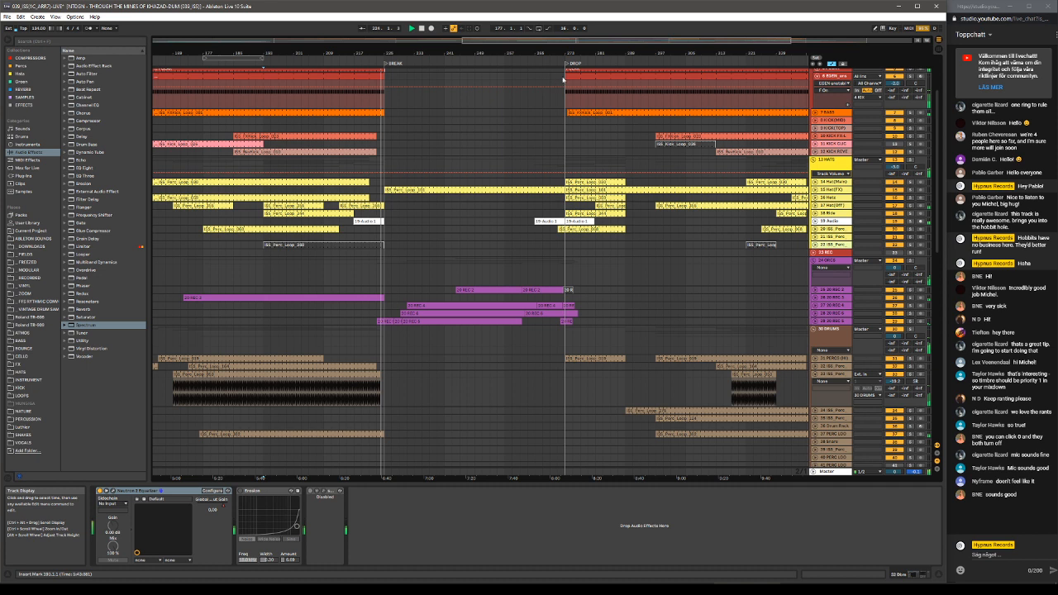
{"action": "left_click_drag", "start_coordinate": [389, 80], "coordinate": [556, 80]}
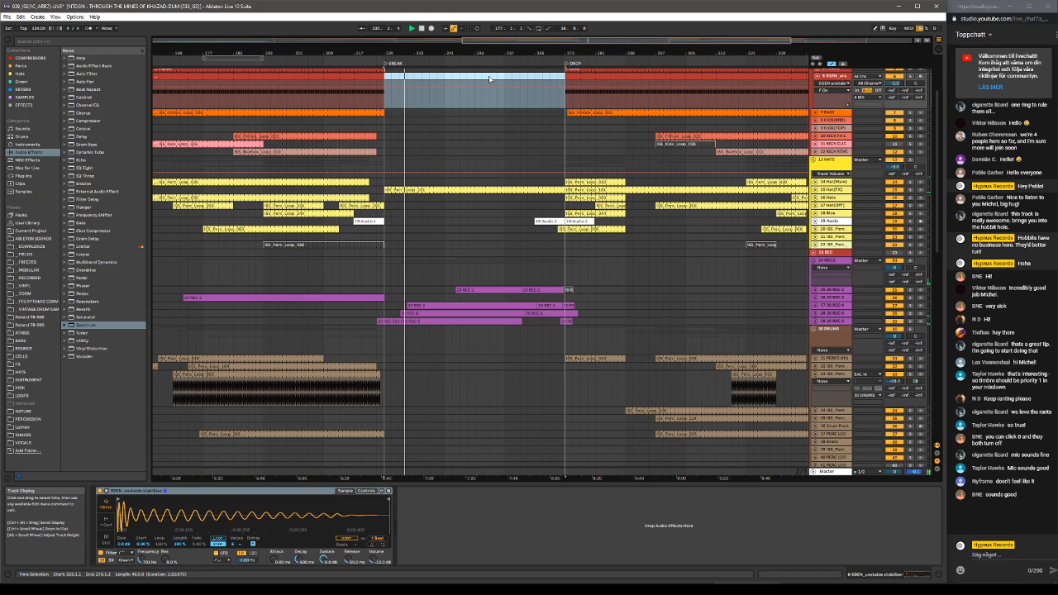
Reselect the empty span between BREAK and DROP on red track 6, turn the loop off and play through to the drop.
{"action": "left_click", "coordinate": [467, 78]}
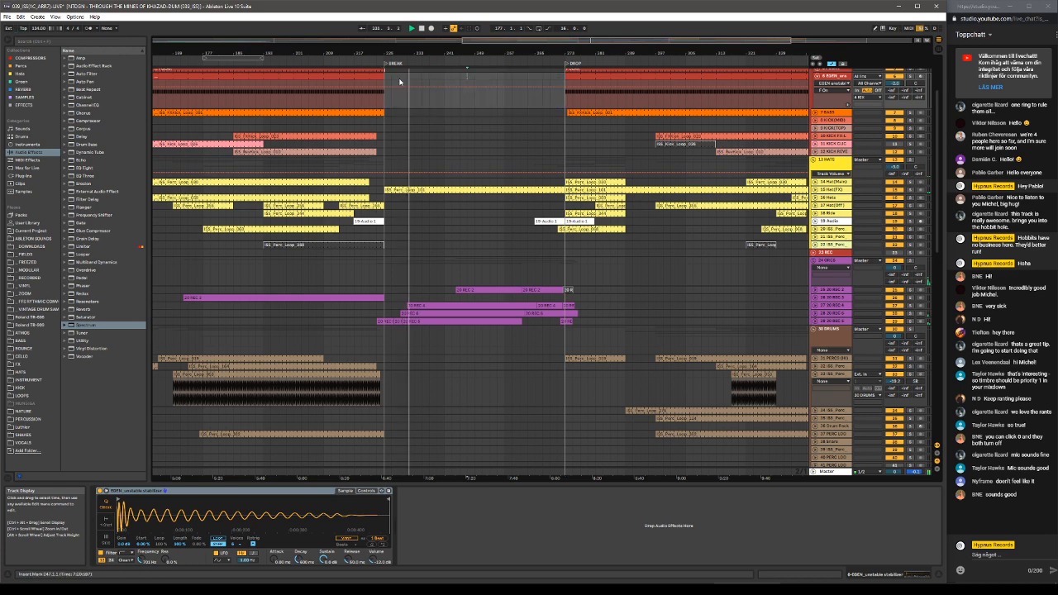
{"action": "left_click_drag", "start_coordinate": [386, 80], "coordinate": [562, 93]}
{"action": "scroll", "coordinate": [562, 95], "scroll_direction": "up", "scroll_amount": 1}
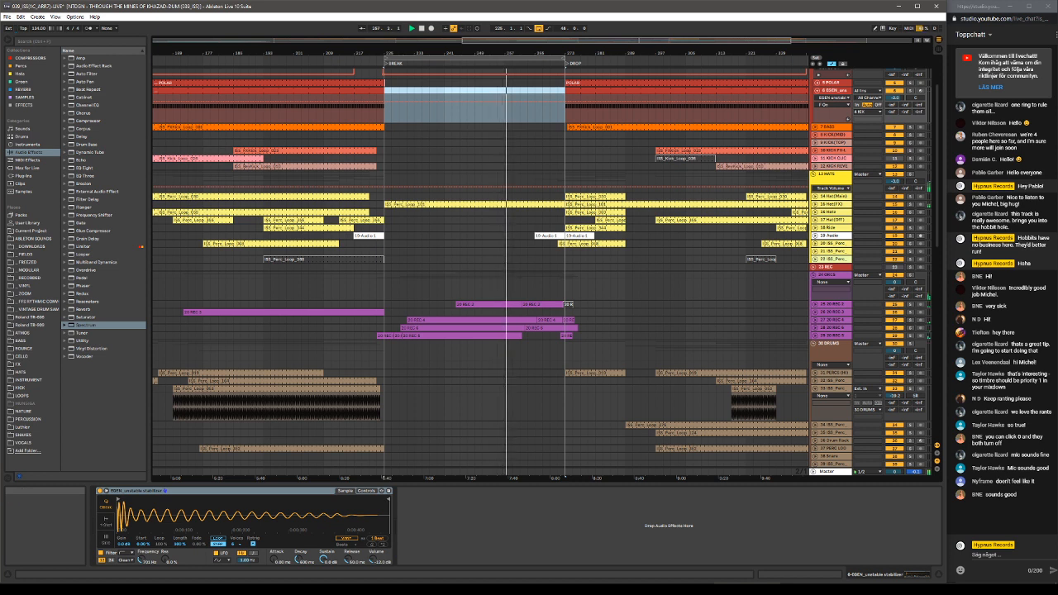
{"action": "left_click", "coordinate": [539, 30]}
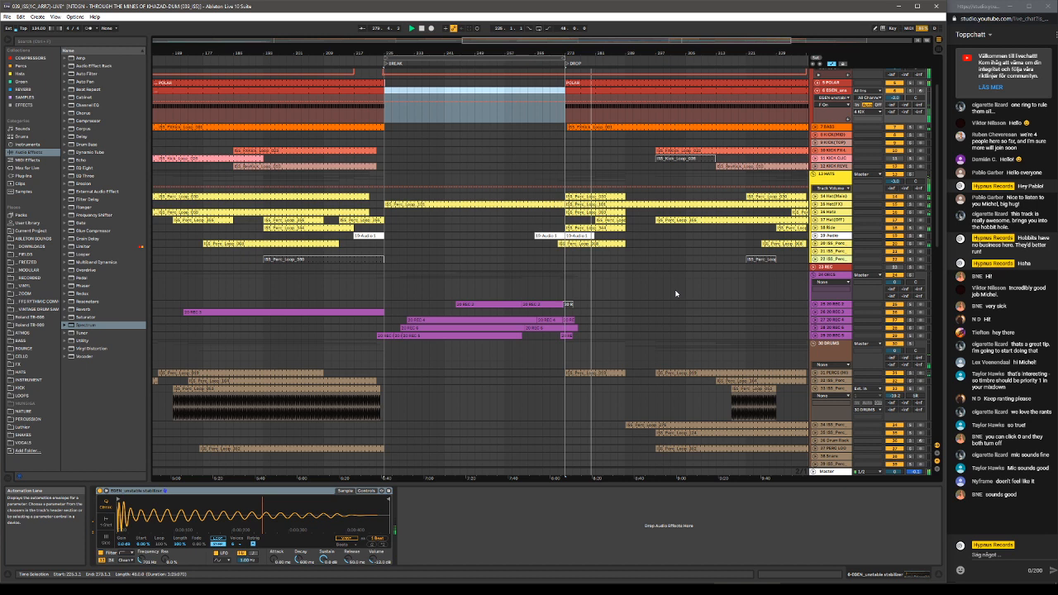
{"action": "key", "text": "space"}
{"action": "left_click", "coordinate": [437, 110]}
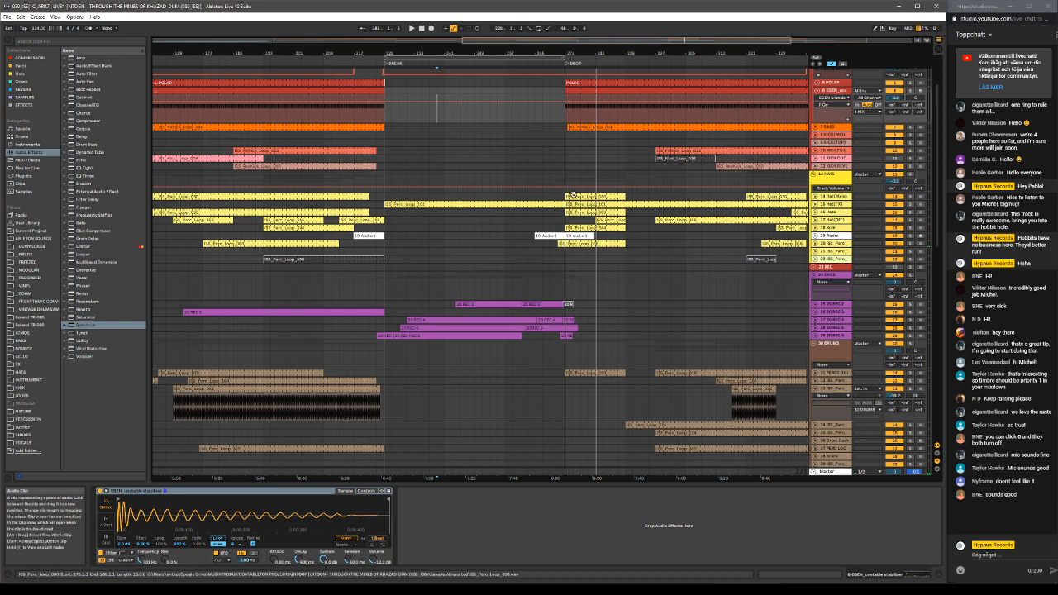
Unfold the Hat(FX) track and inspect its Auto Filter frequency automation across the break.
{"action": "scroll", "coordinate": [573, 195], "scroll_direction": "up", "scroll_amount": 1}
{"action": "left_click", "coordinate": [815, 221]}
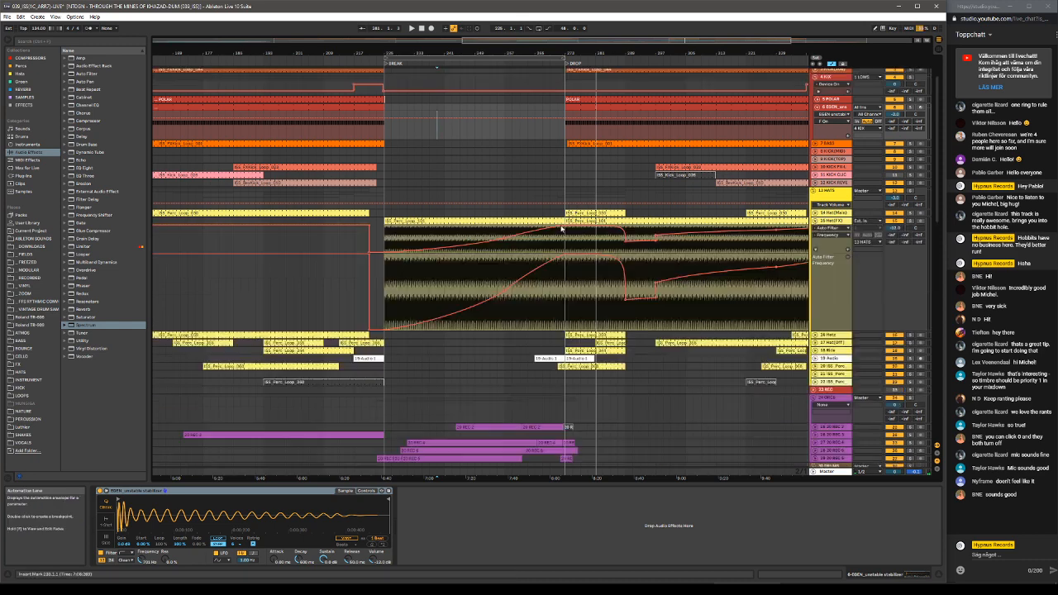
{"action": "left_click", "coordinate": [491, 292]}
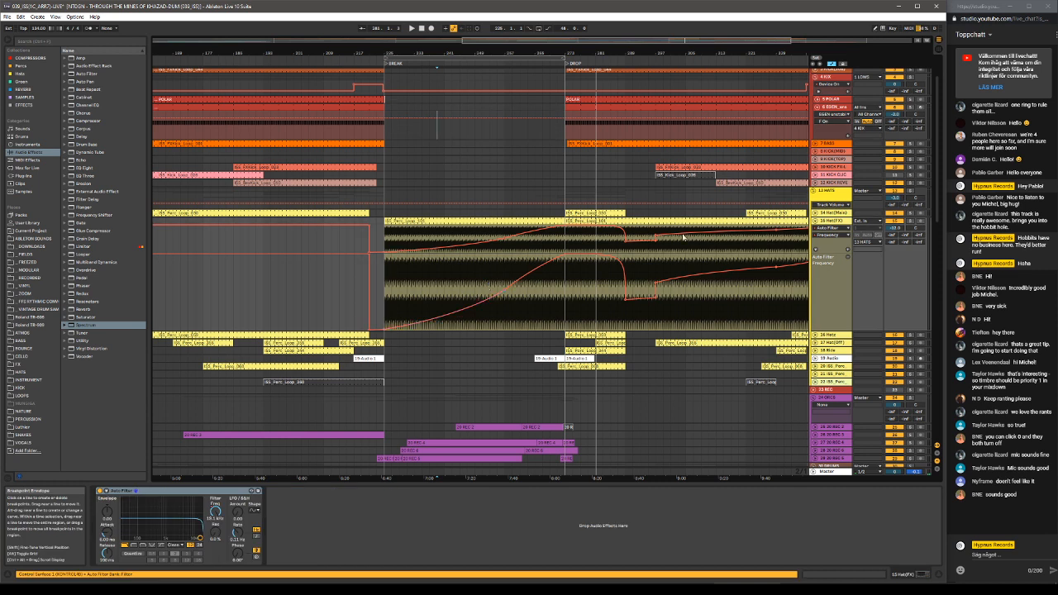
Solo the Hat(FX) track, play the filter rise at several points up to DROP, and fold the track.
{"action": "left_click", "coordinate": [911, 221]}
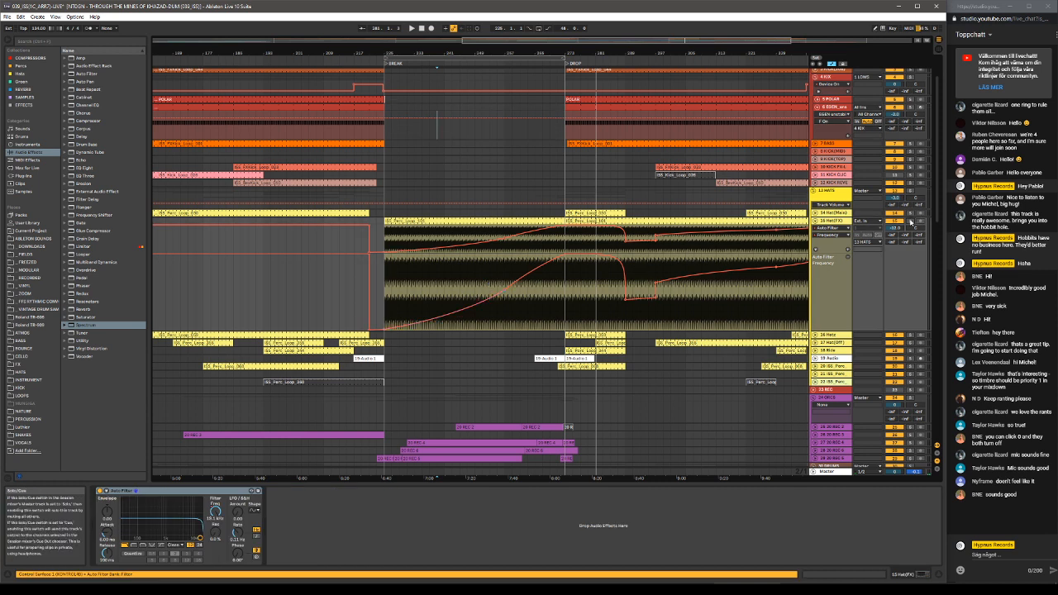
{"action": "left_click", "coordinate": [477, 87]}
{"action": "key", "text": "space"}
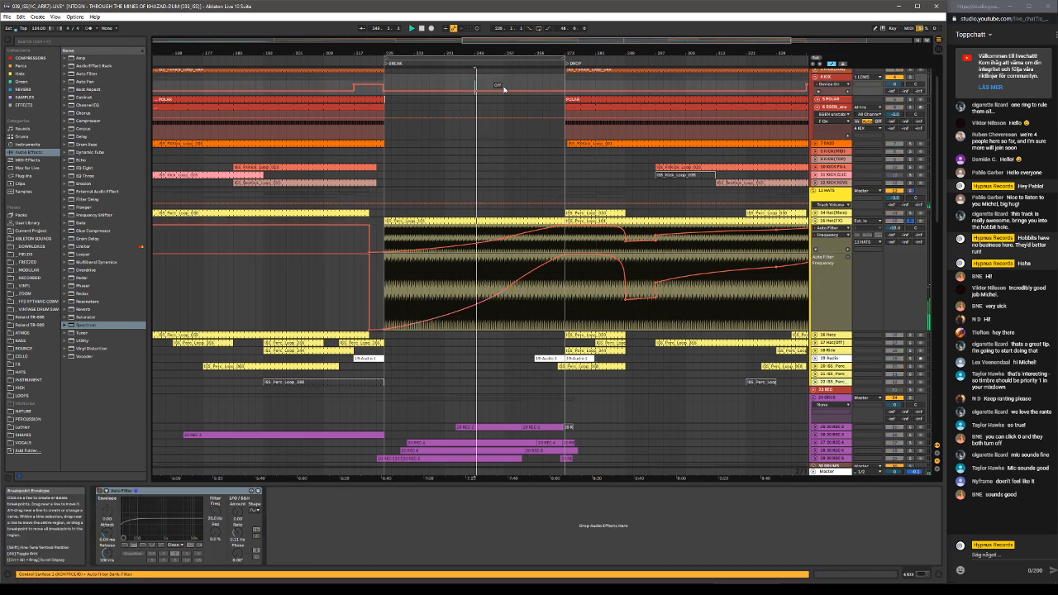
{"action": "left_click", "coordinate": [525, 64]}
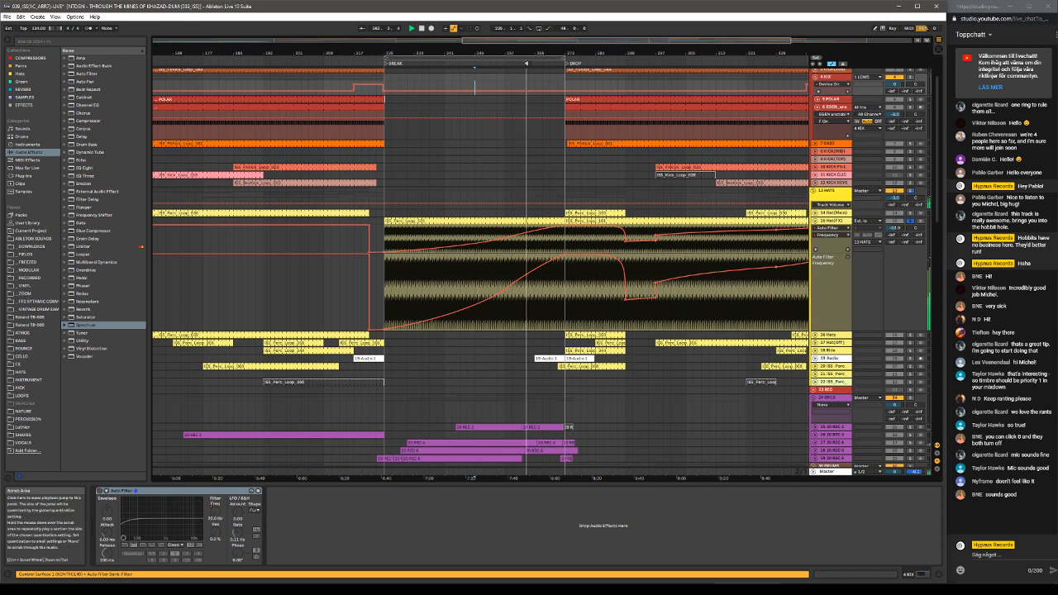
{"action": "left_click", "coordinate": [544, 64]}
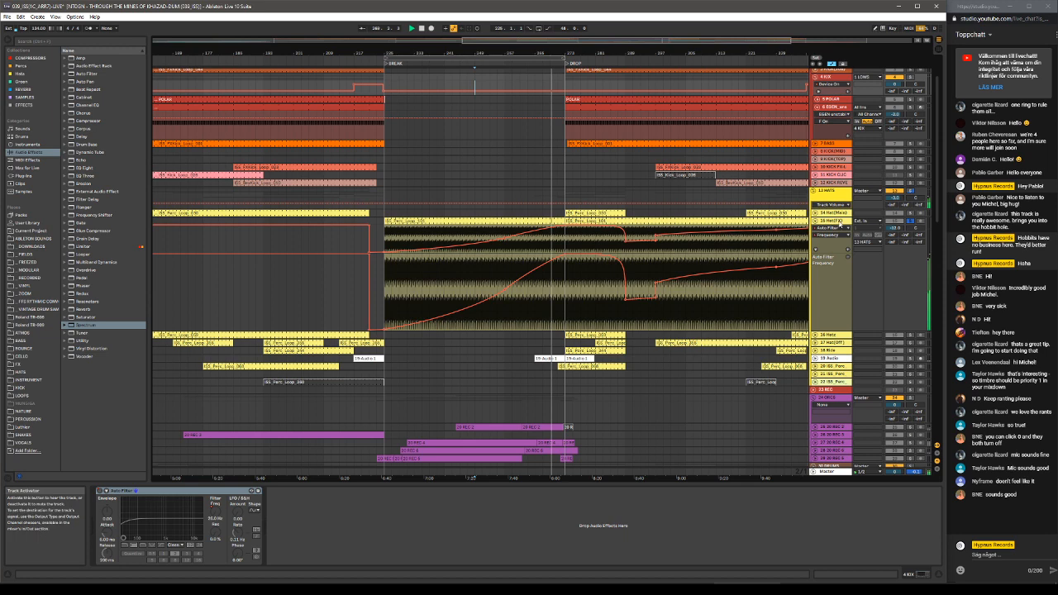
{"action": "left_click", "coordinate": [816, 222]}
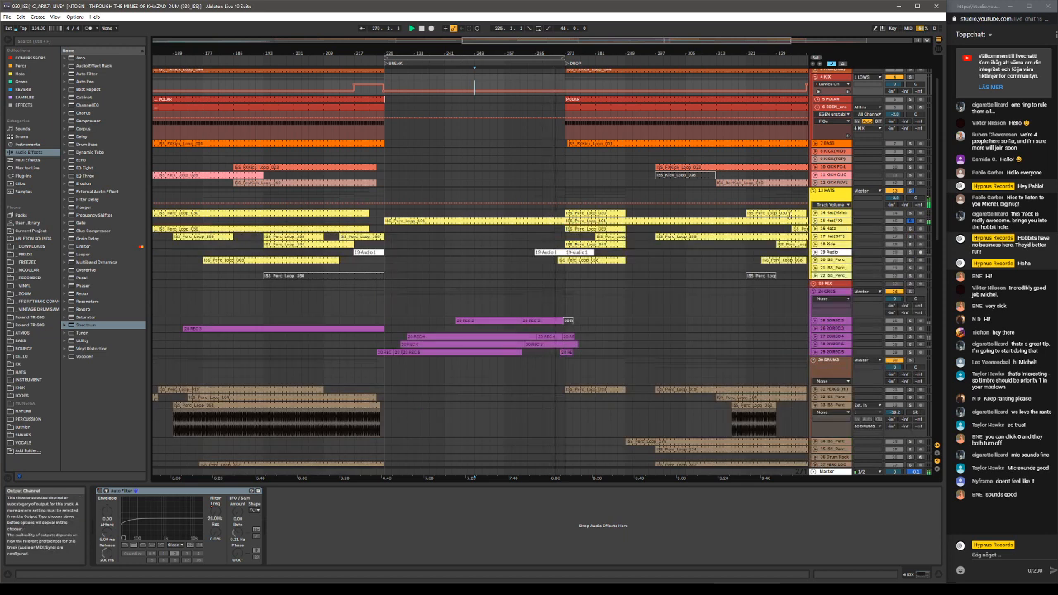
Replay the soloed hats from the middle of the break and fold the 48 SC group under DRONES.
{"action": "left_click", "coordinate": [454, 62]}
{"action": "scroll", "coordinate": [865, 240], "scroll_direction": "down", "scroll_amount": 2}
{"action": "scroll", "coordinate": [864, 239], "scroll_direction": "down", "scroll_amount": 4}
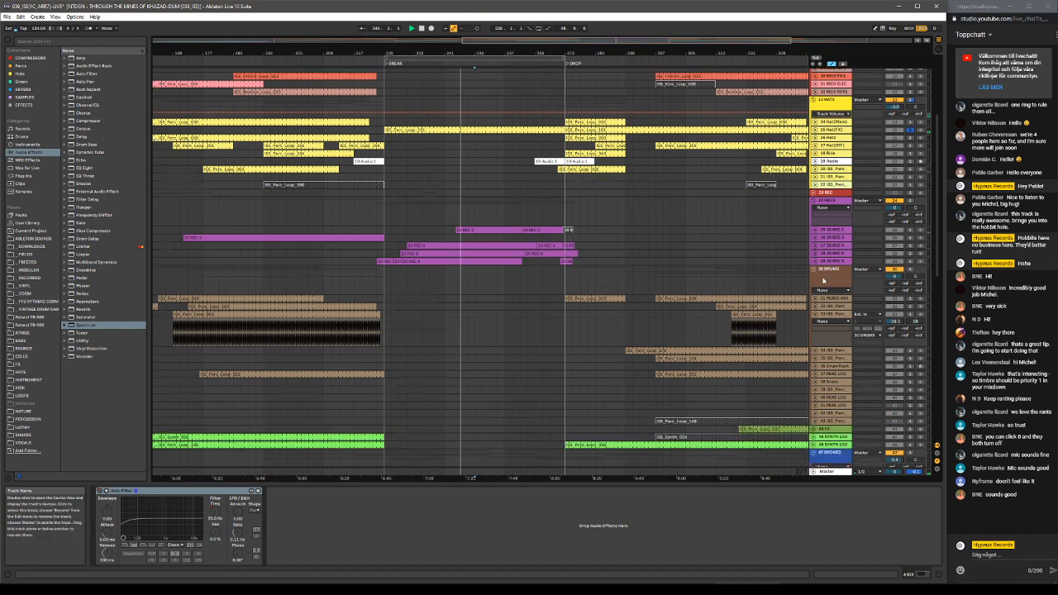
{"action": "scroll", "coordinate": [813, 324], "scroll_direction": "down", "scroll_amount": 7}
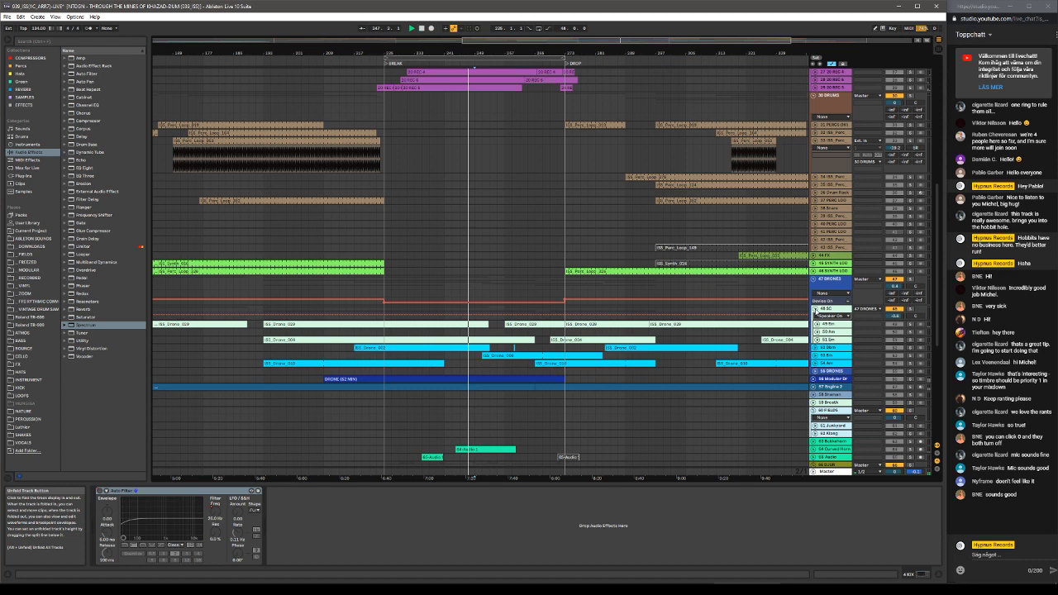
{"action": "left_click", "coordinate": [815, 312]}
Fold the 30 DRUMS group so the drone, field and DJUR tracks fit into view together.
{"action": "scroll", "coordinate": [627, 322], "scroll_direction": "down", "scroll_amount": 4}
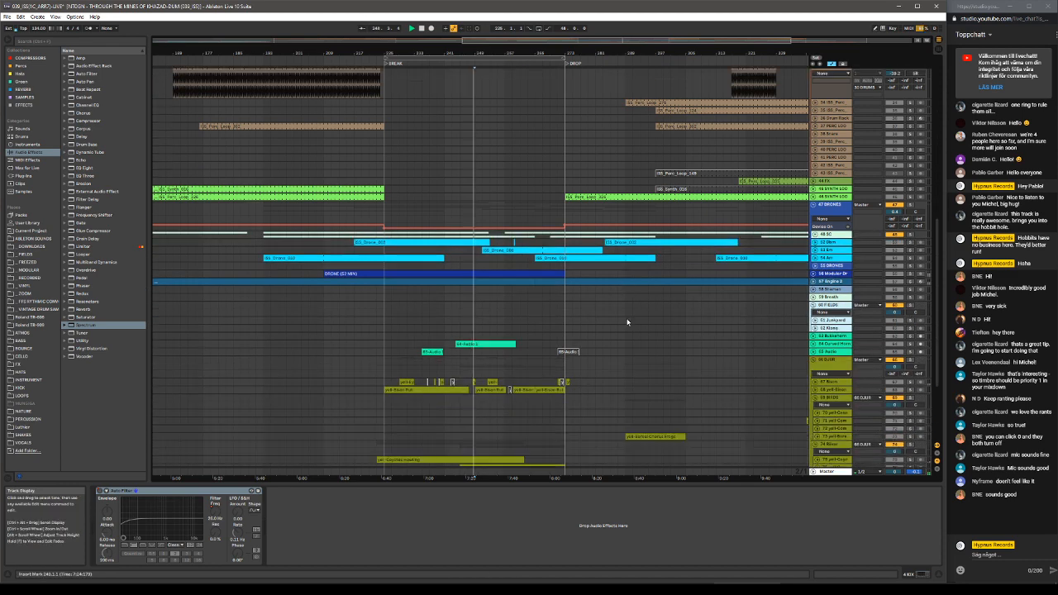
{"action": "scroll", "coordinate": [628, 323], "scroll_direction": "down", "scroll_amount": 3}
{"action": "scroll", "coordinate": [744, 316], "scroll_direction": "up", "scroll_amount": 2}
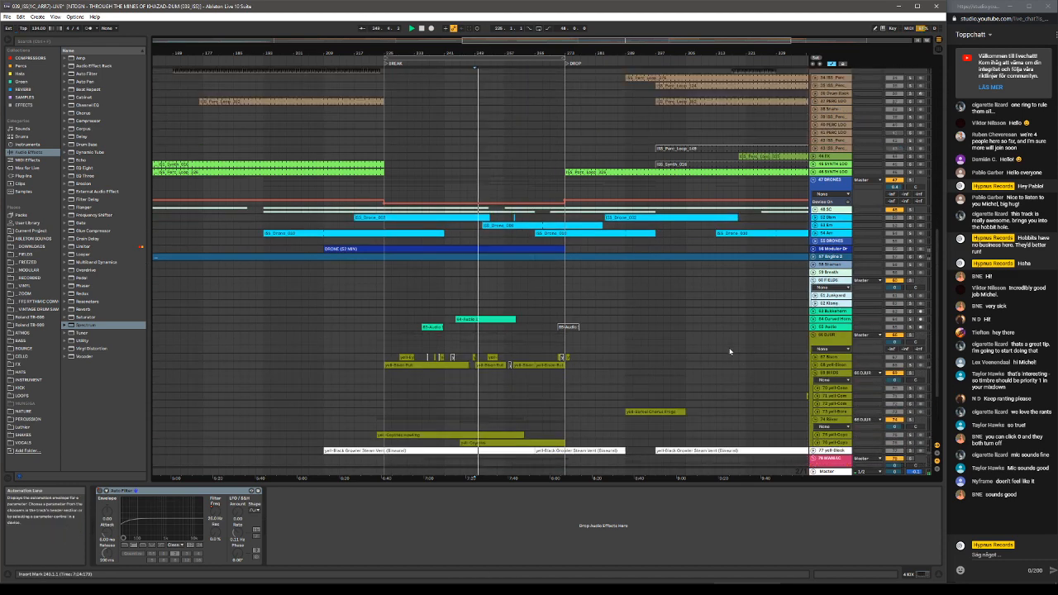
{"action": "scroll", "coordinate": [730, 351], "scroll_direction": "up", "scroll_amount": 5}
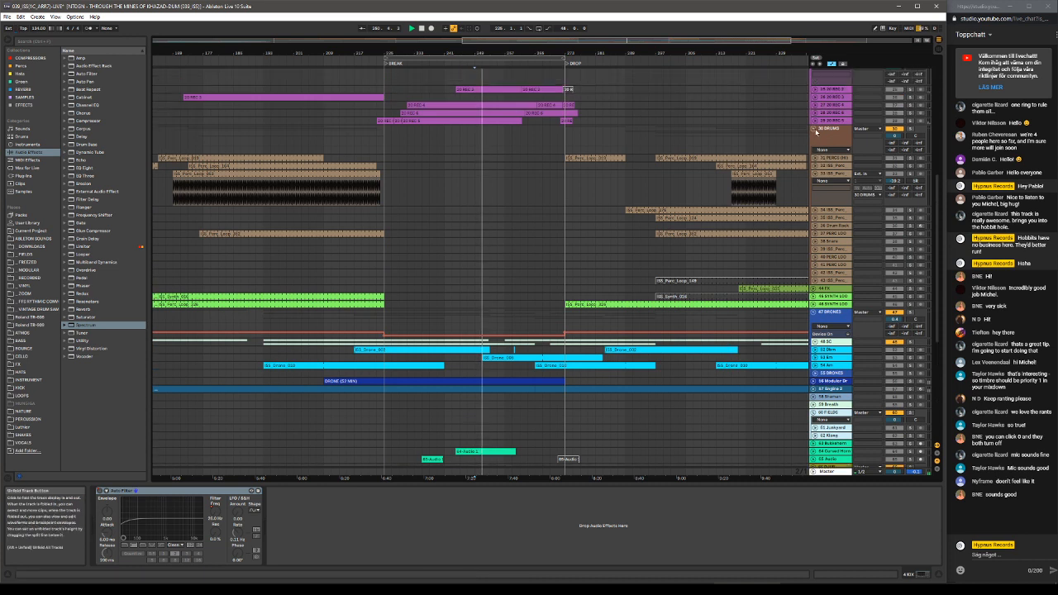
{"action": "left_click", "coordinate": [815, 130]}
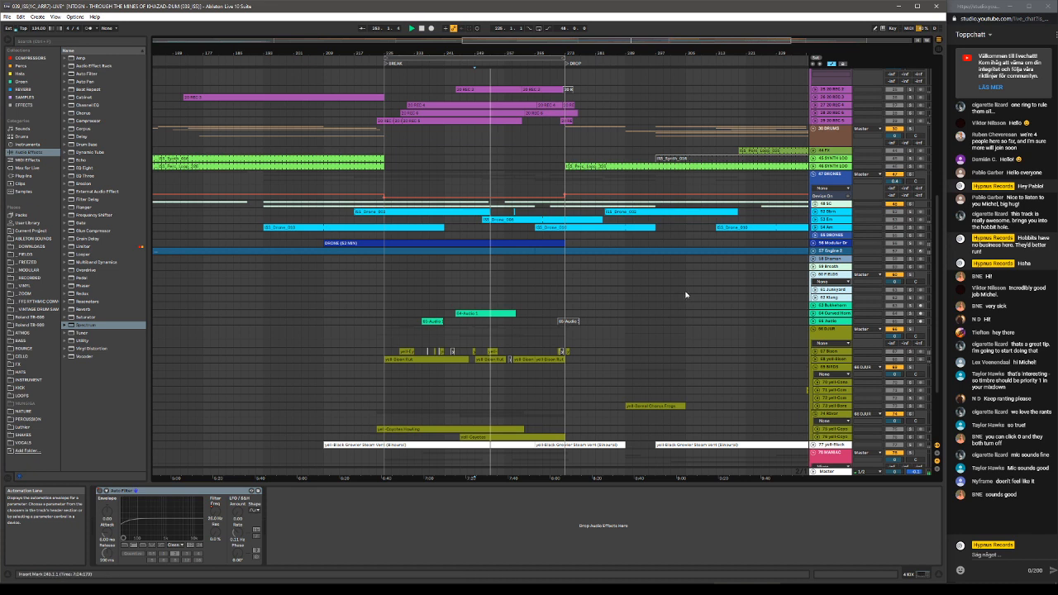
{"action": "scroll", "coordinate": [685, 294], "scroll_direction": "down", "scroll_amount": 1}
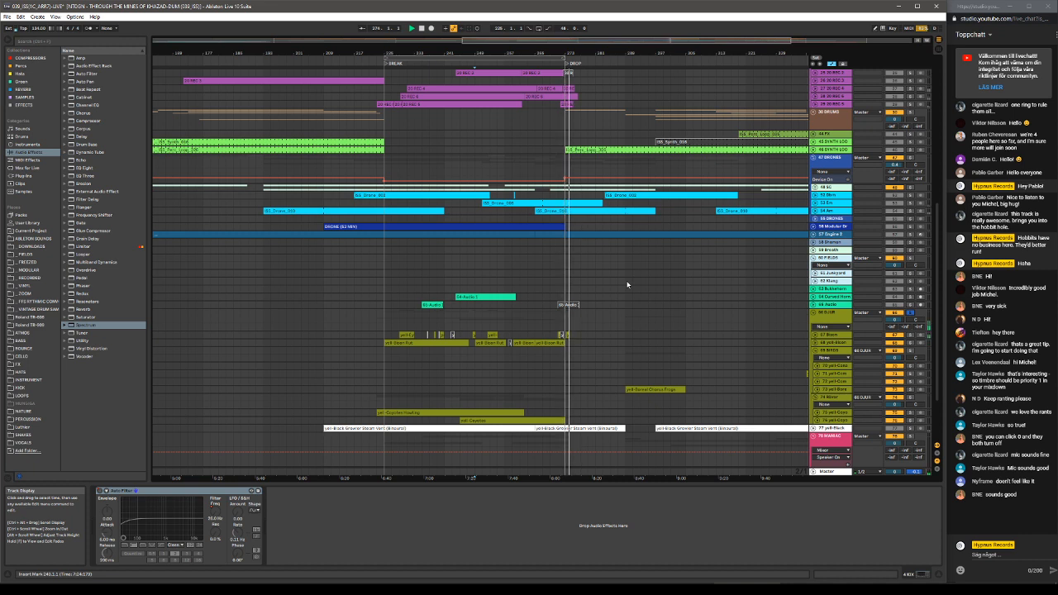
Replay the section from the BREAK marker and look over the field, DJUR and MANIAC tracks playing in it.
{"action": "left_click", "coordinate": [386, 65]}
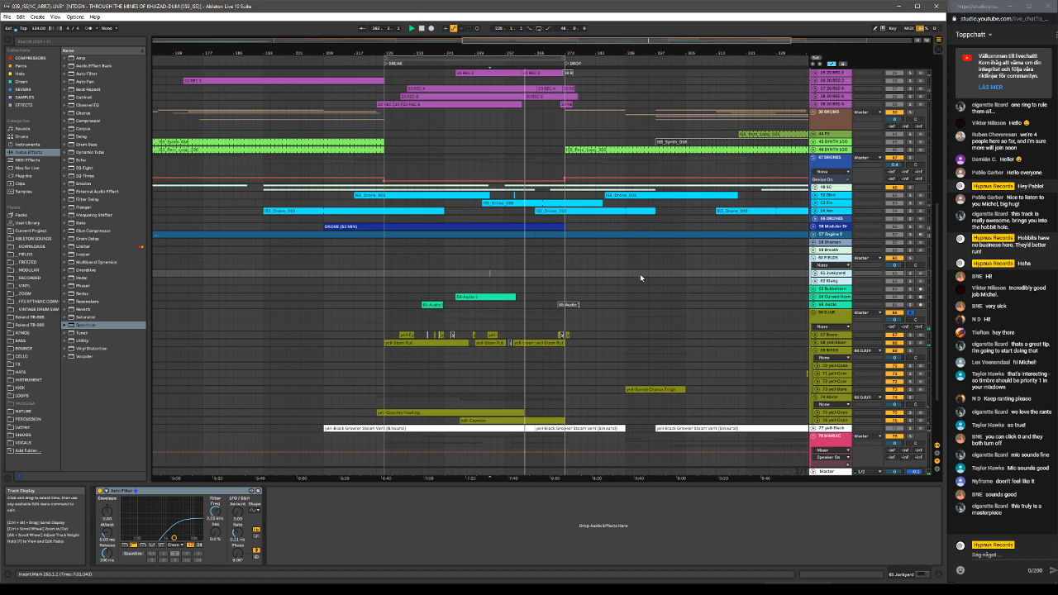
{"action": "left_click", "coordinate": [384, 64]}
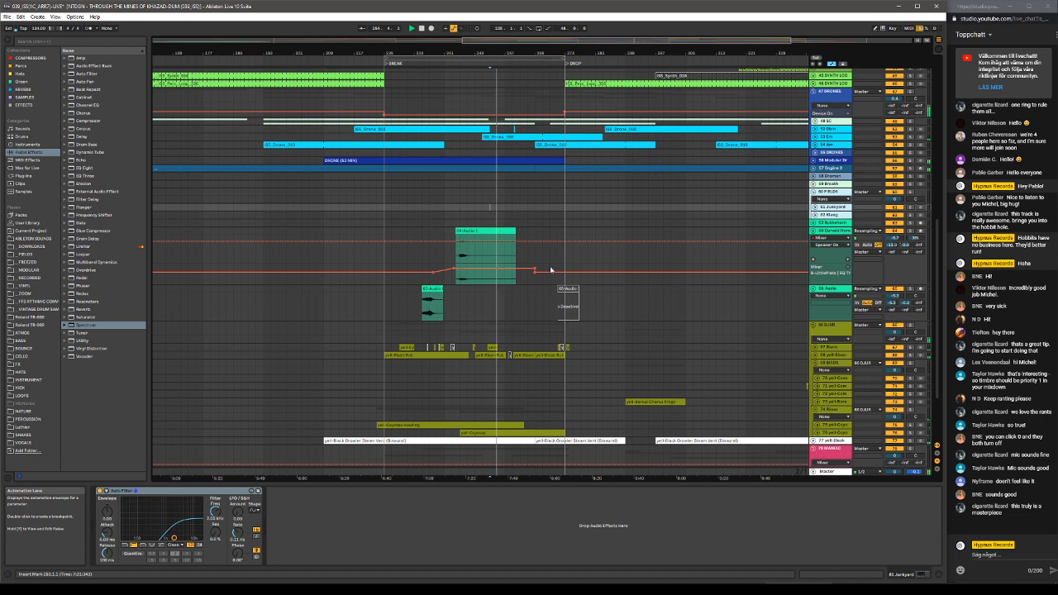
{"action": "scroll", "coordinate": [519, 309], "scroll_direction": "down", "scroll_amount": 1}
{"action": "scroll", "coordinate": [519, 318], "scroll_direction": "down", "scroll_amount": 1}
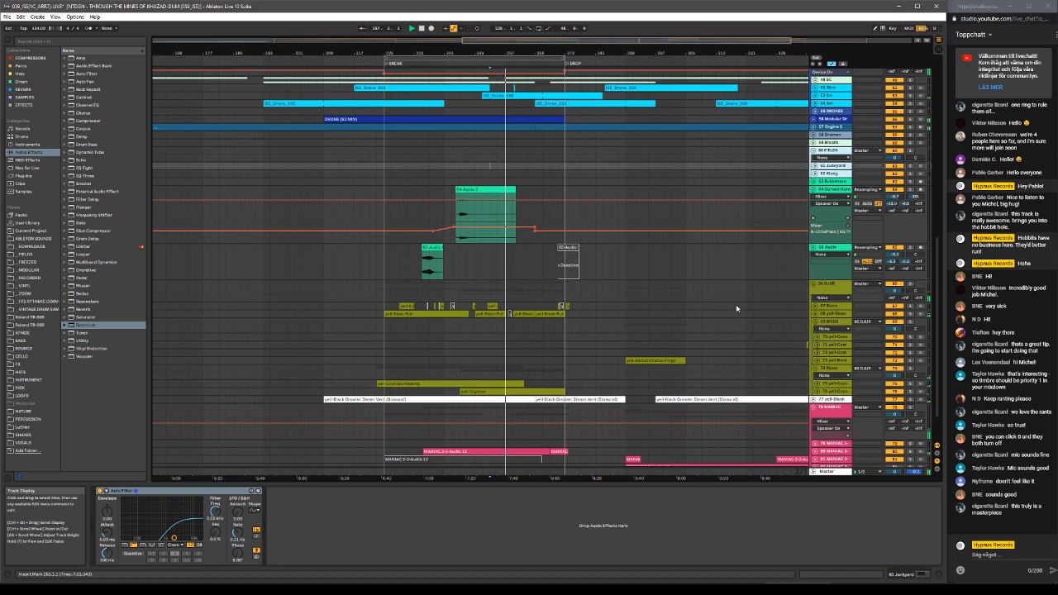
{"action": "scroll", "coordinate": [642, 309], "scroll_direction": "down", "scroll_amount": 1}
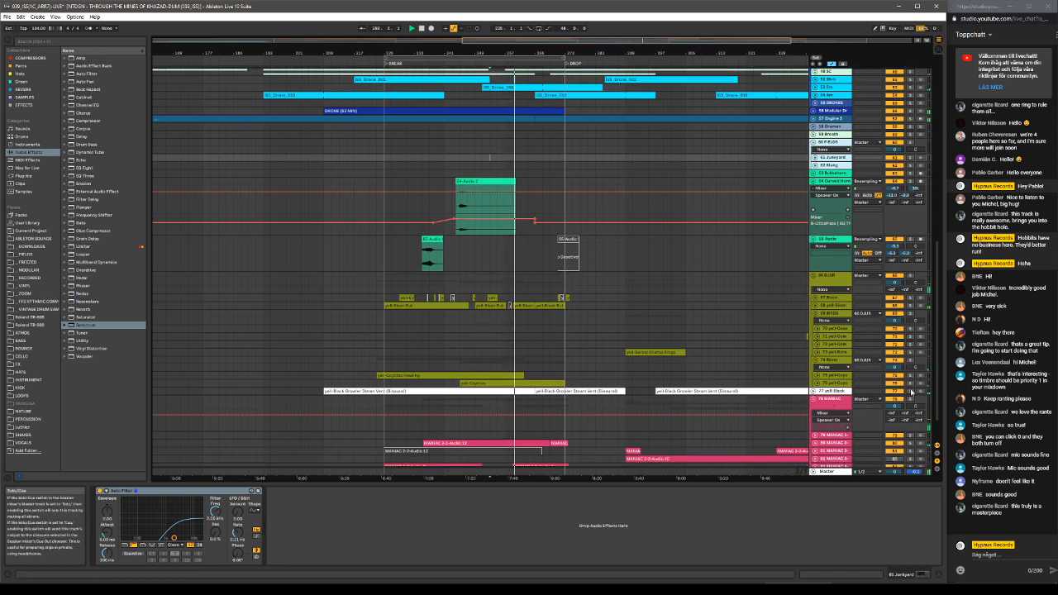
Unfold the Bison Rut track 68 in the DJUR group and select its first clip after BREAK.
{"action": "left_click", "coordinate": [816, 306]}
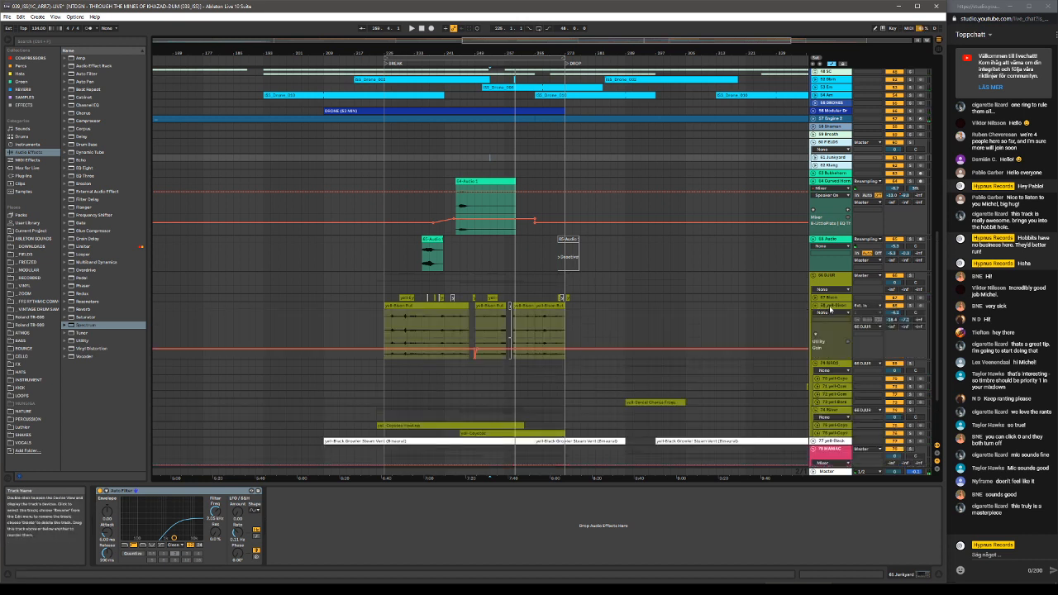
{"action": "left_click", "coordinate": [831, 305]}
{"action": "left_click", "coordinate": [402, 307]}
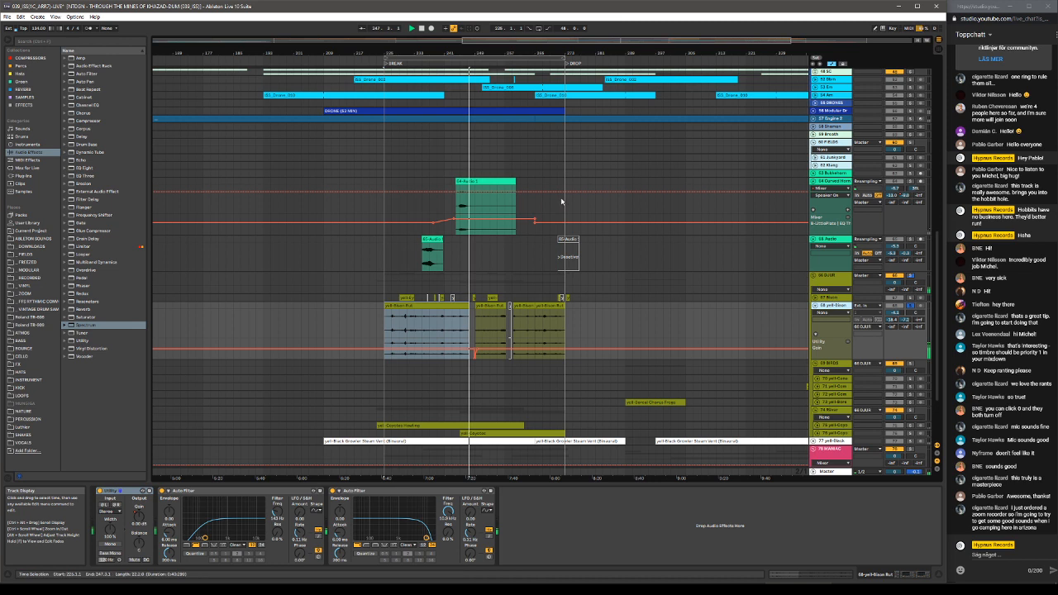
Open the first Bison Rut clip, play it from its start and reset its transposition to 0 semitones.
{"action": "left_click", "coordinate": [449, 308]}
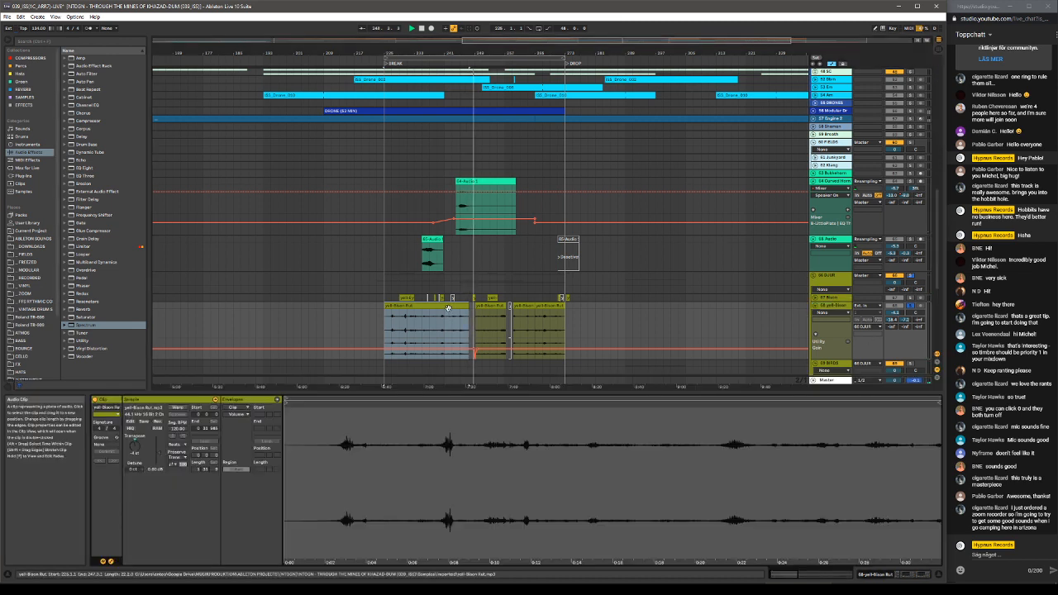
{"action": "key", "text": "space"}
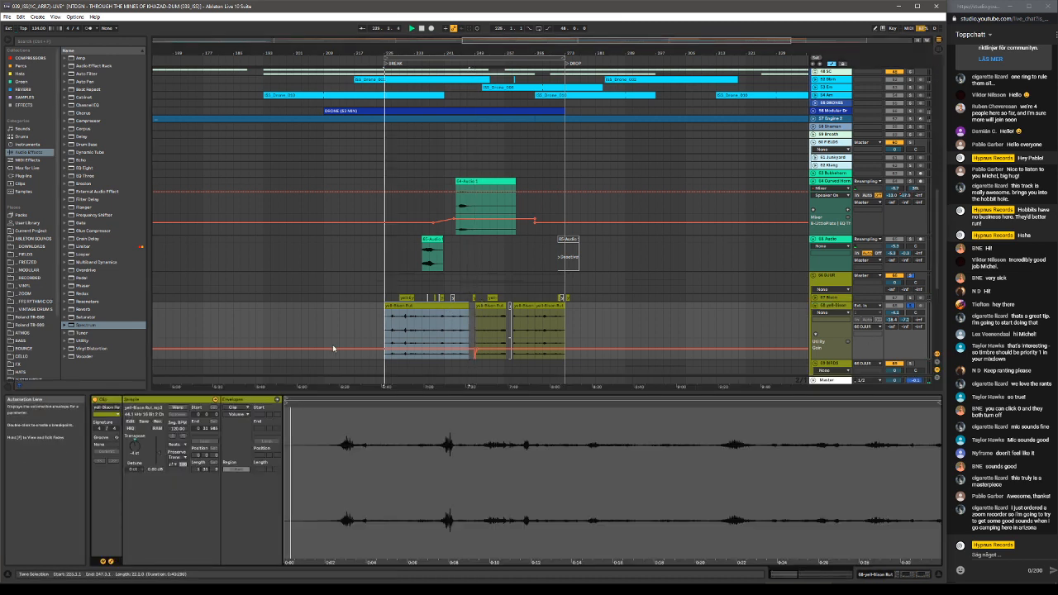
{"action": "left_click", "coordinate": [135, 448]}
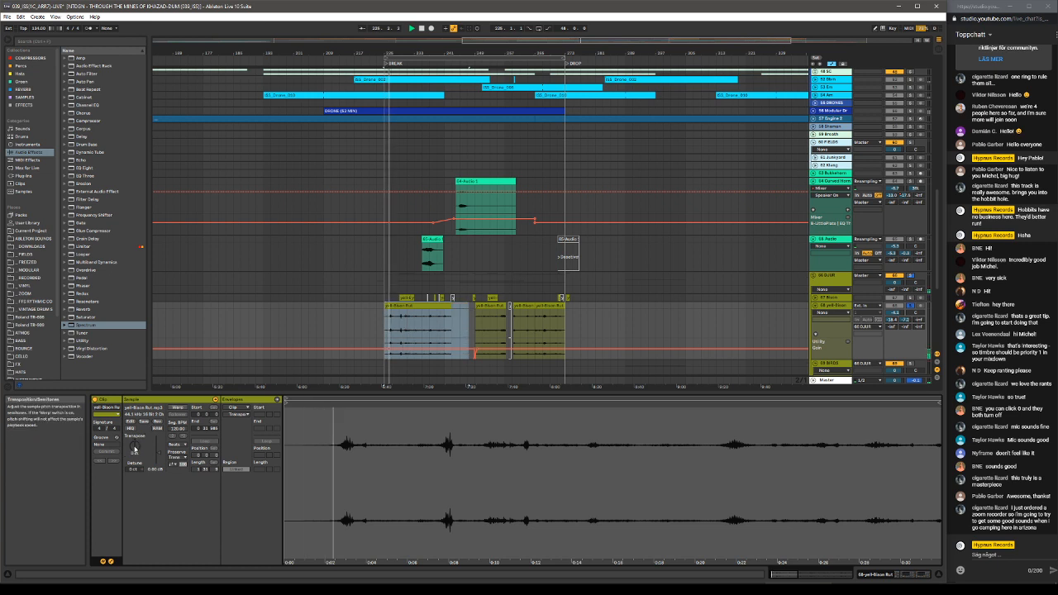
Disable all sends on the Bison Rut track 68.
{"action": "left_click", "coordinate": [841, 308]}
{"action": "right_click", "coordinate": [892, 323]}
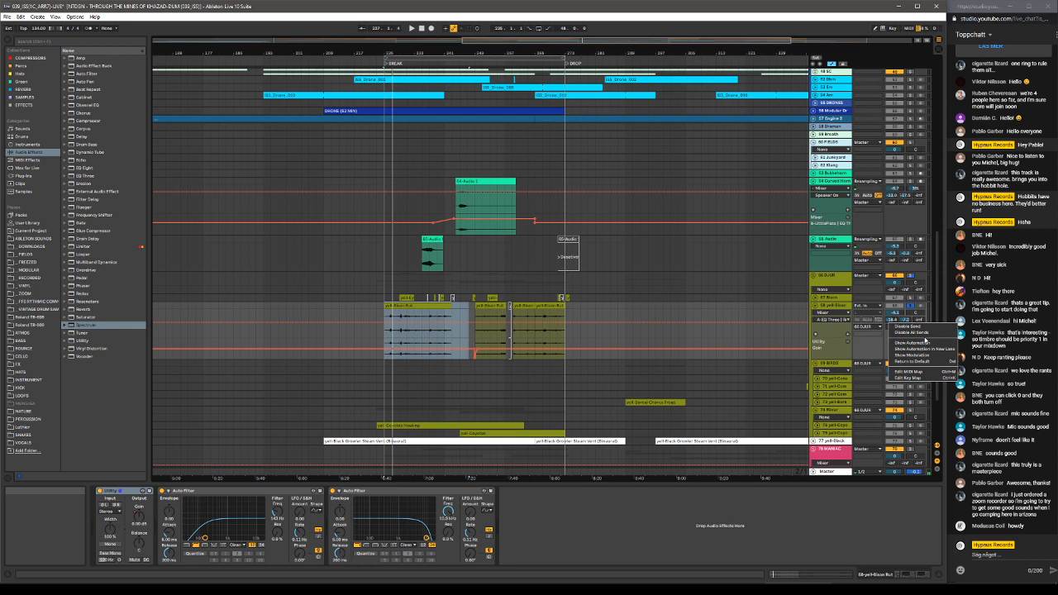
{"action": "left_click", "coordinate": [926, 333]}
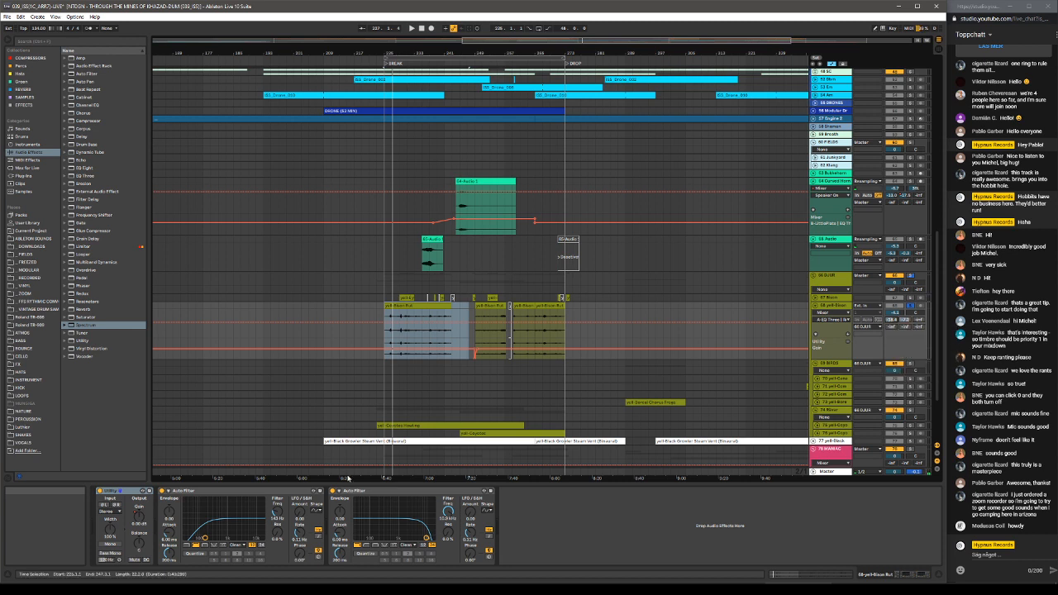
Select the Utility and both Auto Filter devices, bypass them to hear the Bison Rut clip dry, and switch them back on.
{"action": "left_click", "coordinate": [138, 491]}
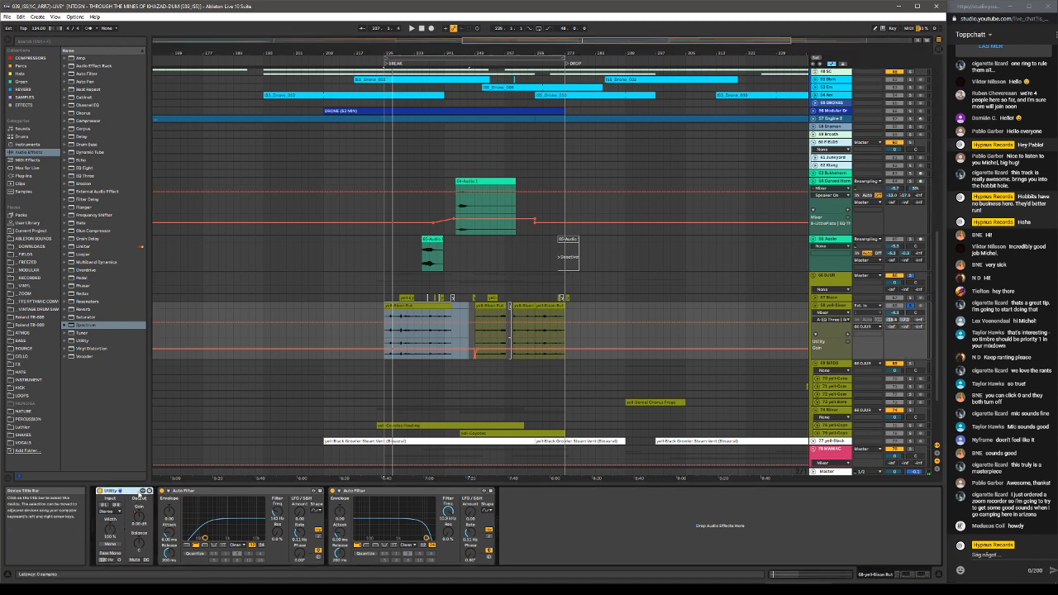
{"action": "left_click", "coordinate": [413, 493], "text": "shift"}
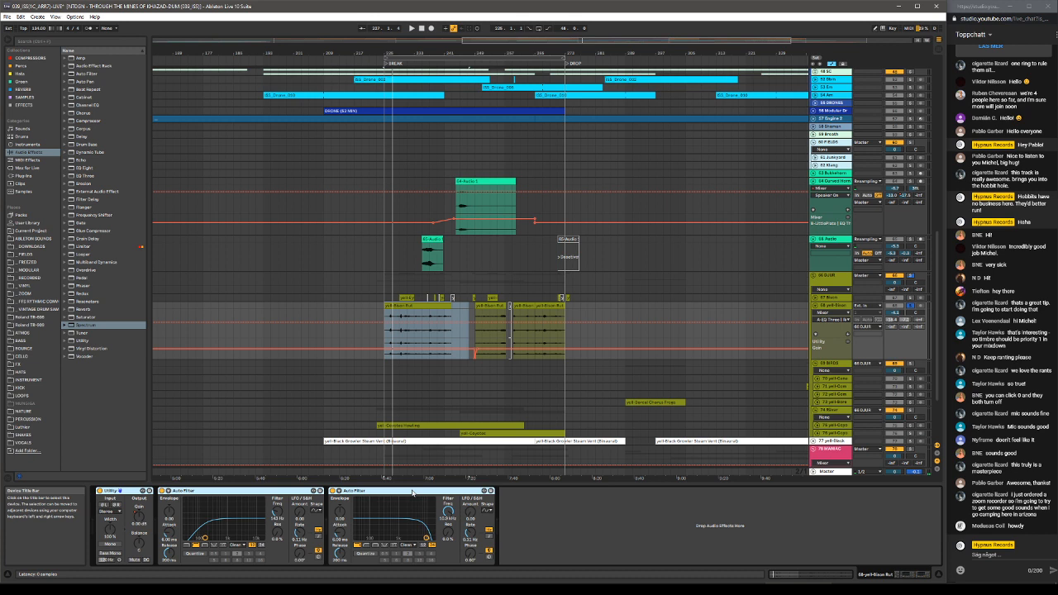
{"action": "left_click", "coordinate": [119, 491]}
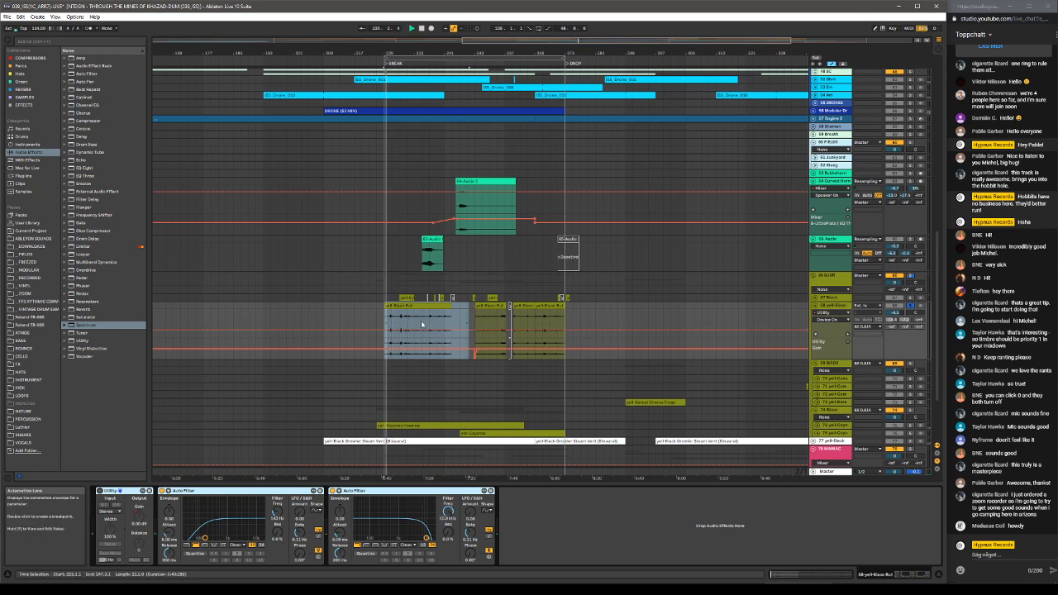
{"action": "key", "text": "space"}
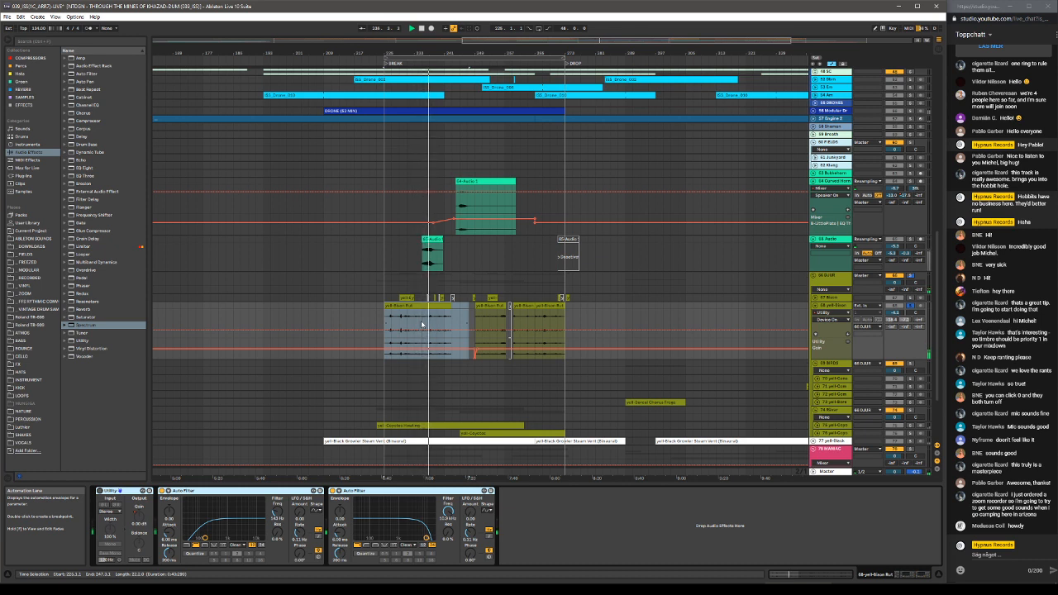
{"action": "key", "text": "space"}
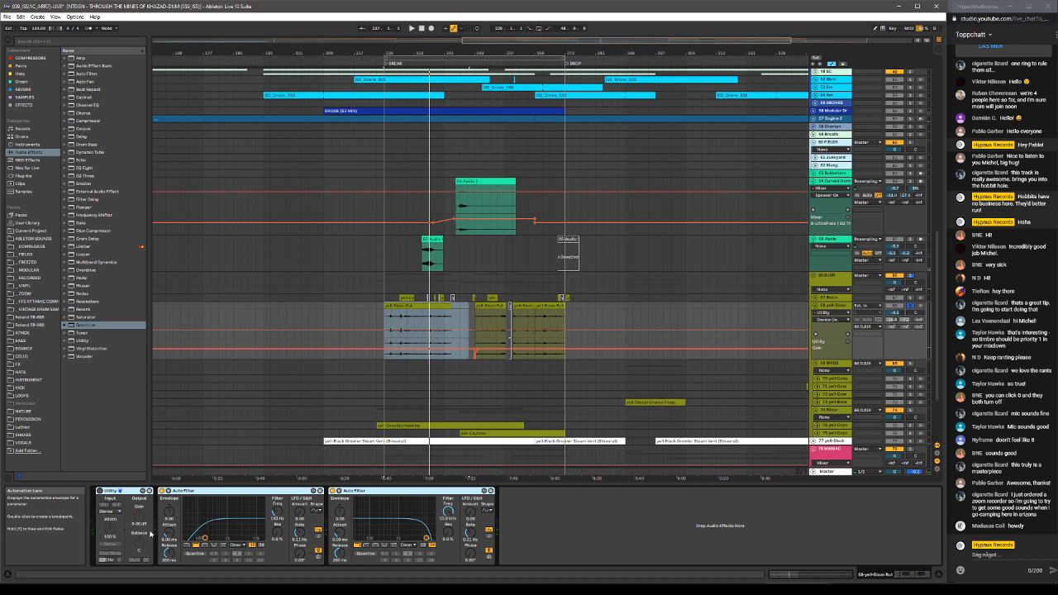
{"action": "left_click", "coordinate": [100, 491]}
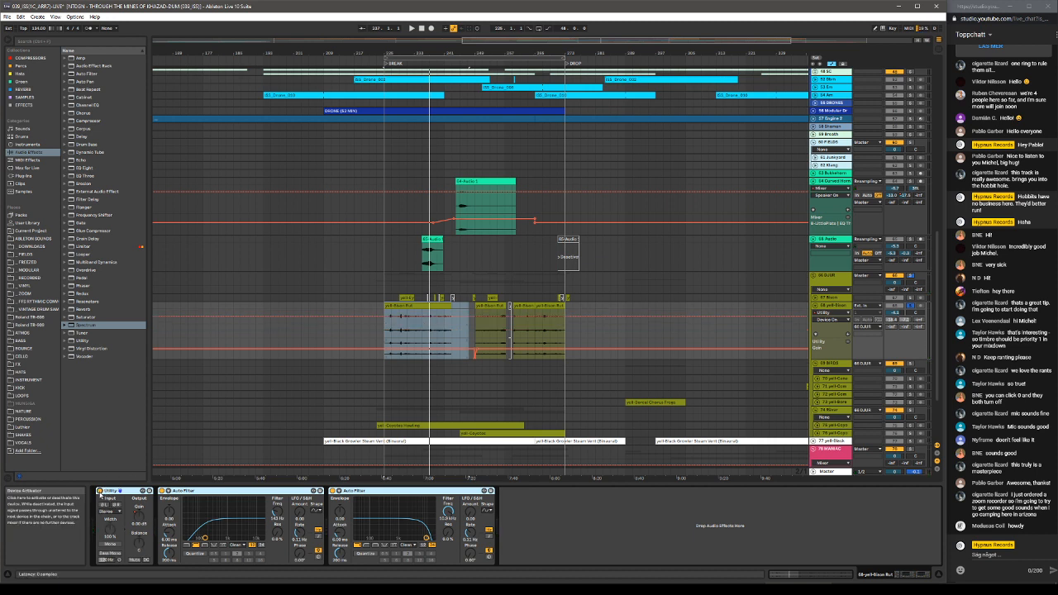
Enable all sends on the Bison Rut track 68 and set its first clip's transposition to -4 semitones.
{"action": "left_click", "coordinate": [100, 491]}
{"action": "key", "text": "space"}
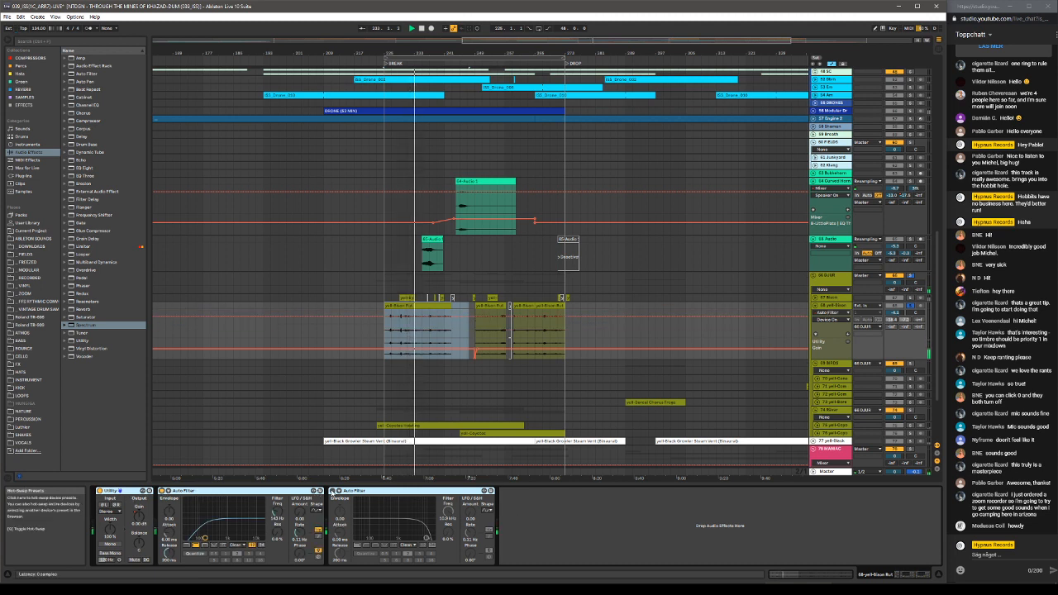
{"action": "right_click", "coordinate": [892, 321]}
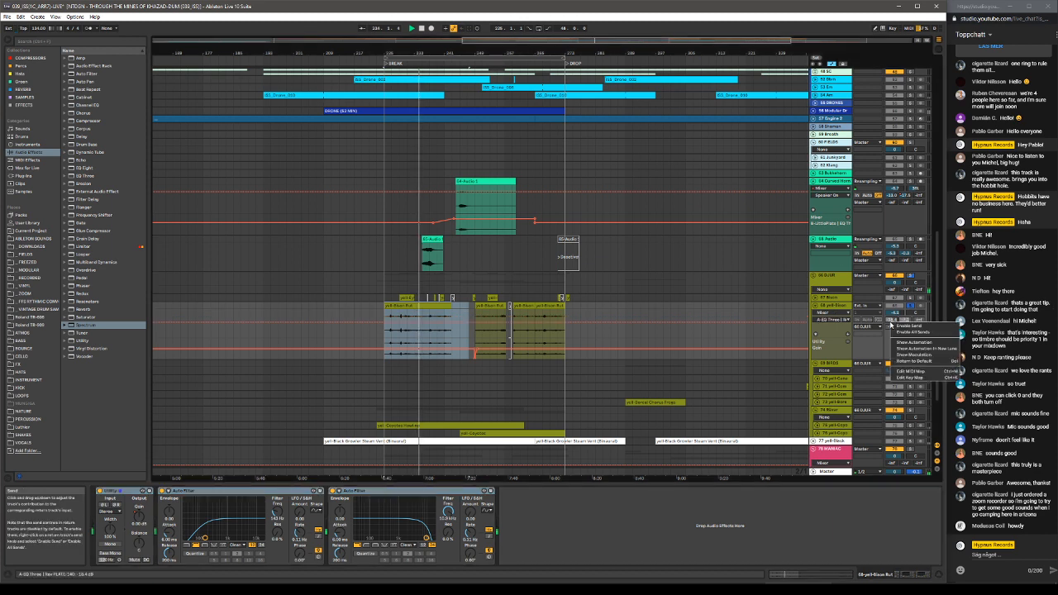
{"action": "left_click", "coordinate": [921, 333]}
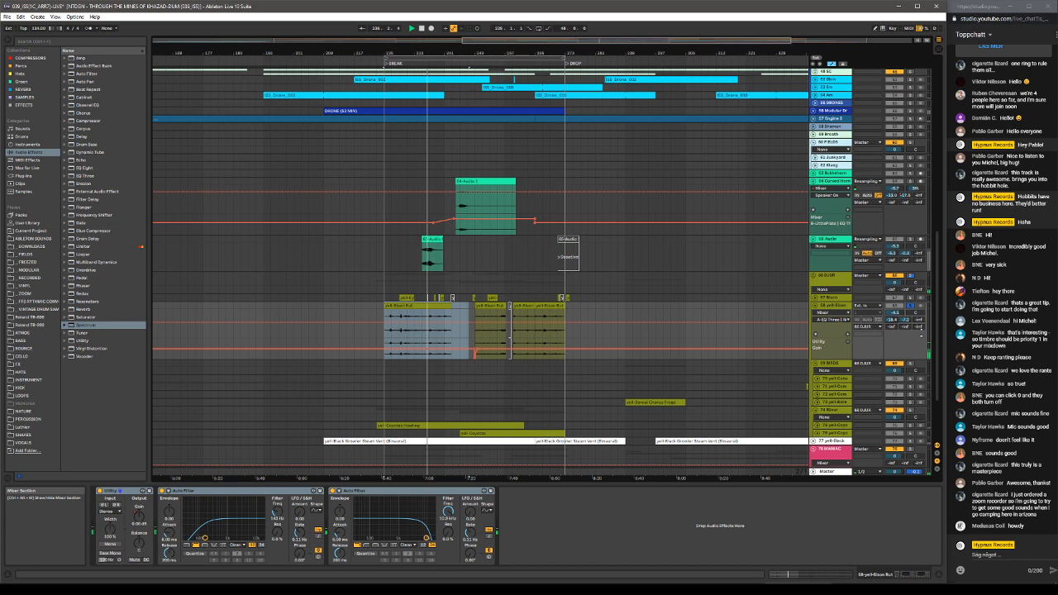
{"action": "left_click", "coordinate": [416, 304]}
{"action": "left_click_drag", "start_coordinate": [134, 446], "coordinate": [133, 459]}
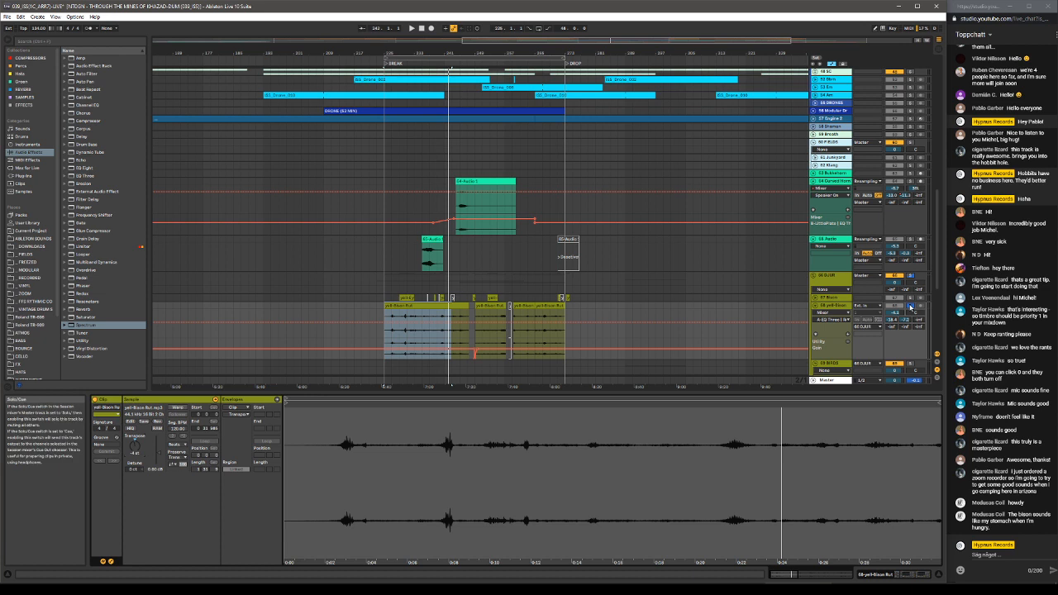
Unsolo the Bison Rut track 68 and play the full mix from just after the BREAK locator.
{"action": "left_click", "coordinate": [910, 307]}
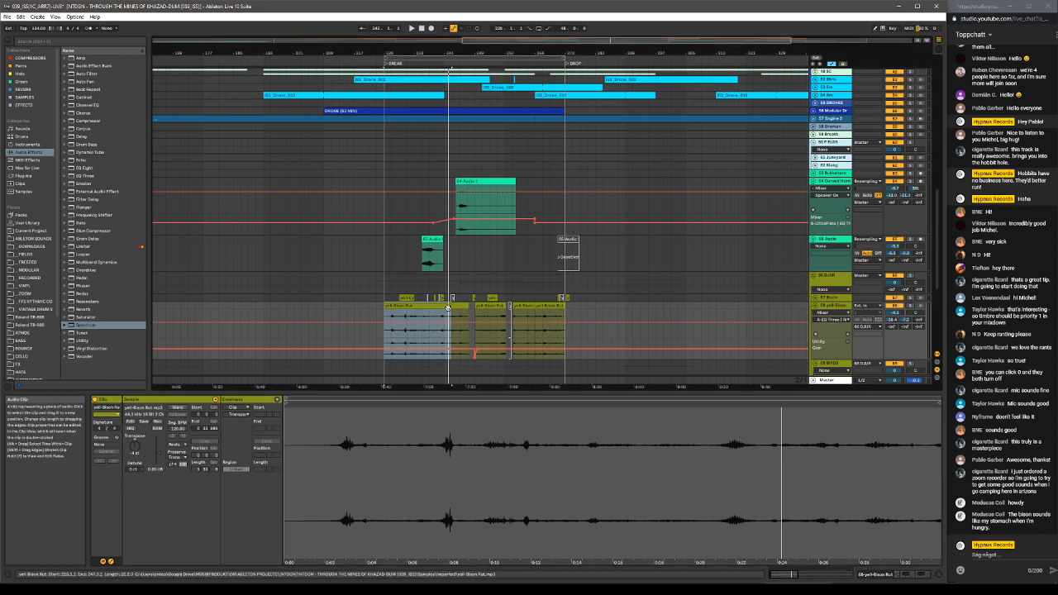
{"action": "left_click", "coordinate": [448, 307]}
{"action": "key", "text": "space"}
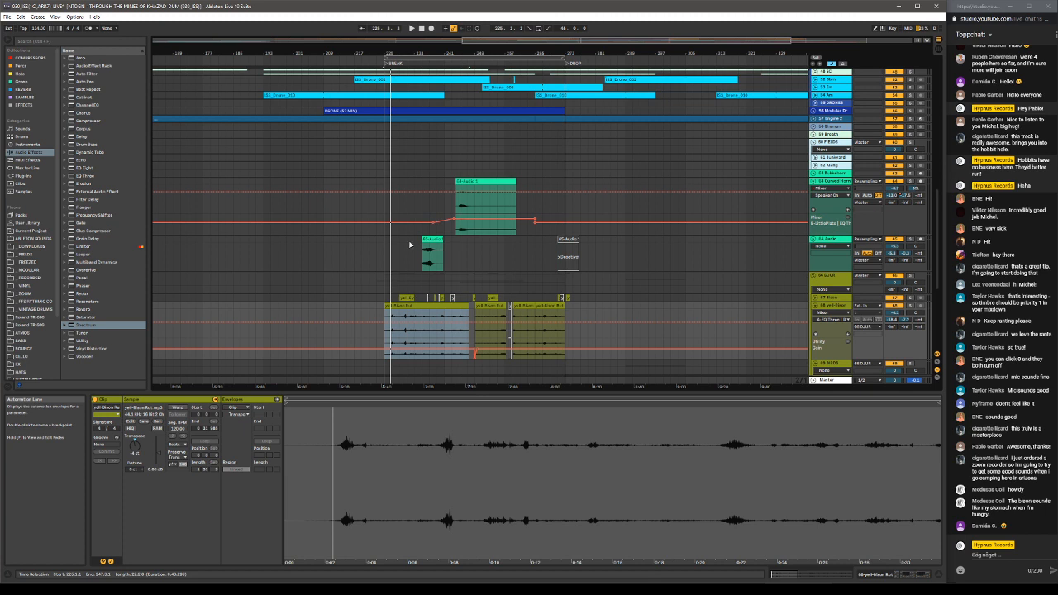
{"action": "left_click", "coordinate": [392, 259]}
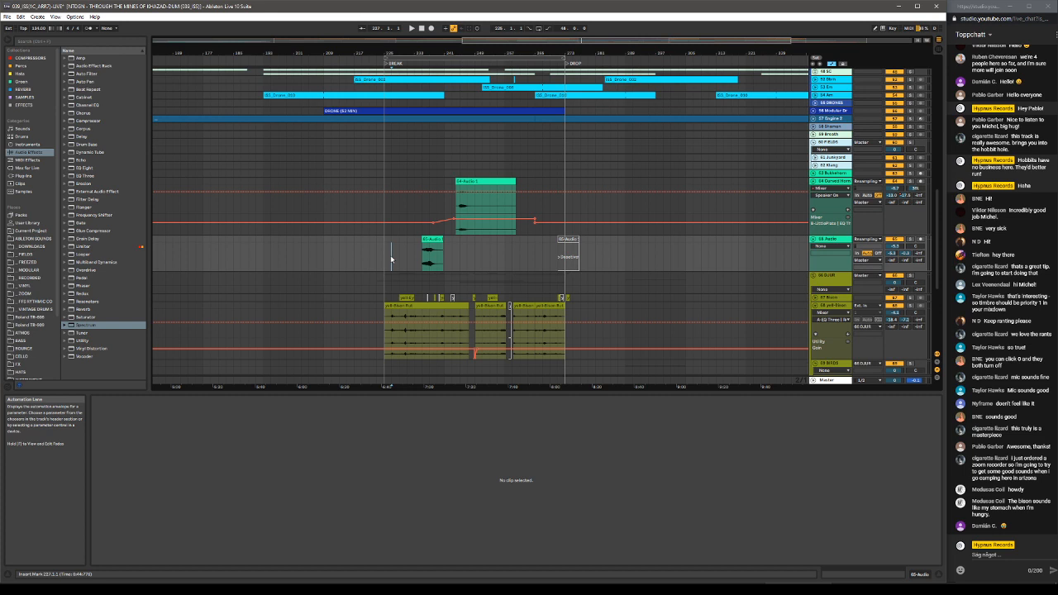
{"action": "key", "text": "space"}
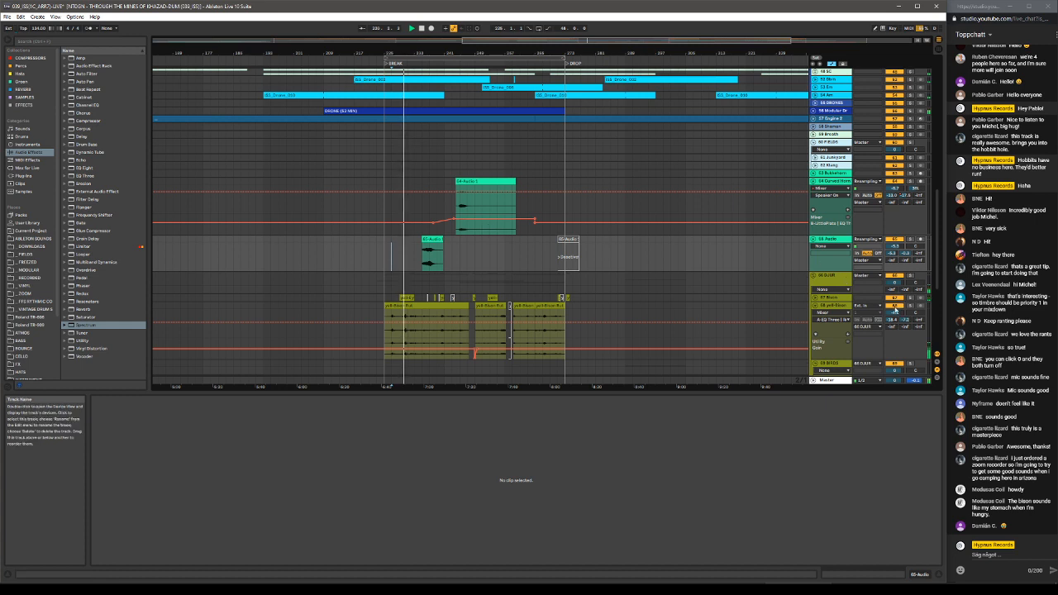
Unfold the Bison track 67 in the DJUR group and view its clips while the mix plays.
{"action": "left_click", "coordinate": [814, 297]}
{"action": "scroll", "coordinate": [603, 301], "scroll_direction": "down", "scroll_amount": 1}
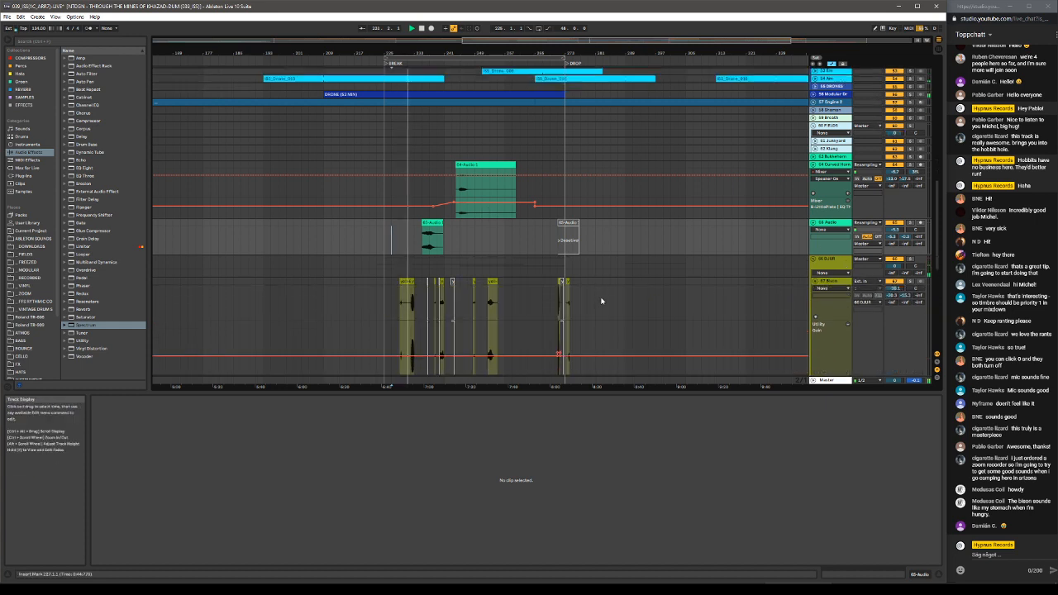
{"action": "scroll", "coordinate": [601, 301], "scroll_direction": "down", "scroll_amount": 2}
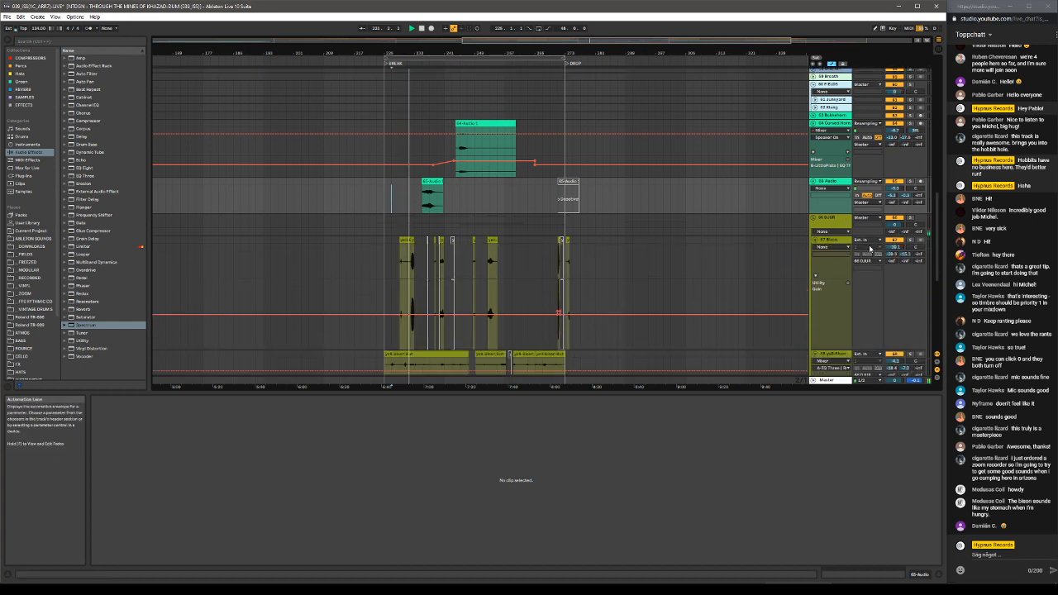
{"action": "left_click", "coordinate": [911, 218]}
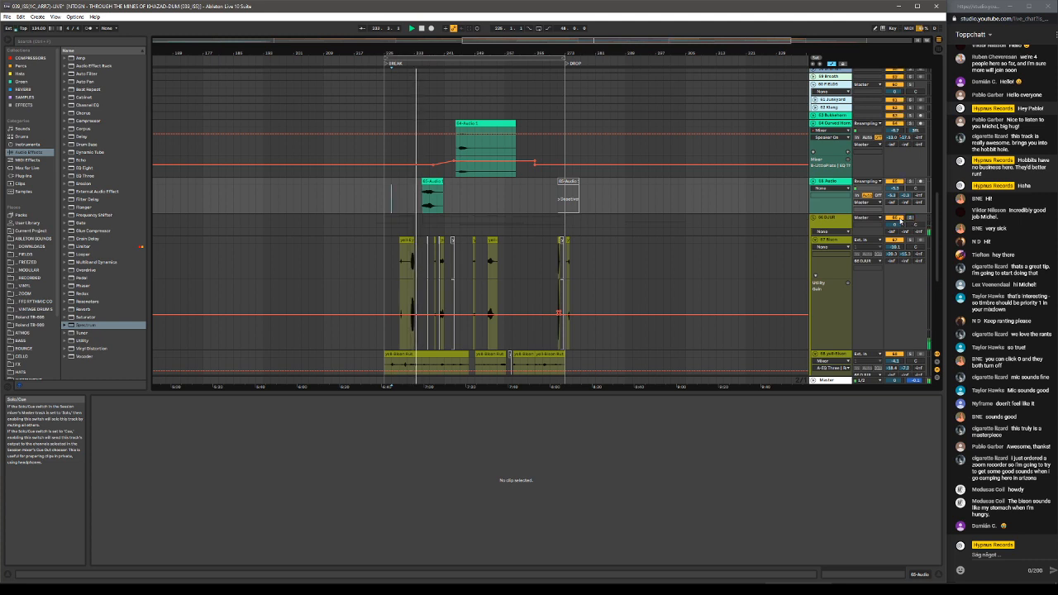
Fold the Bison tracks 67 and 68 and the audio tracks 65 and 64.
{"action": "left_click", "coordinate": [815, 248]}
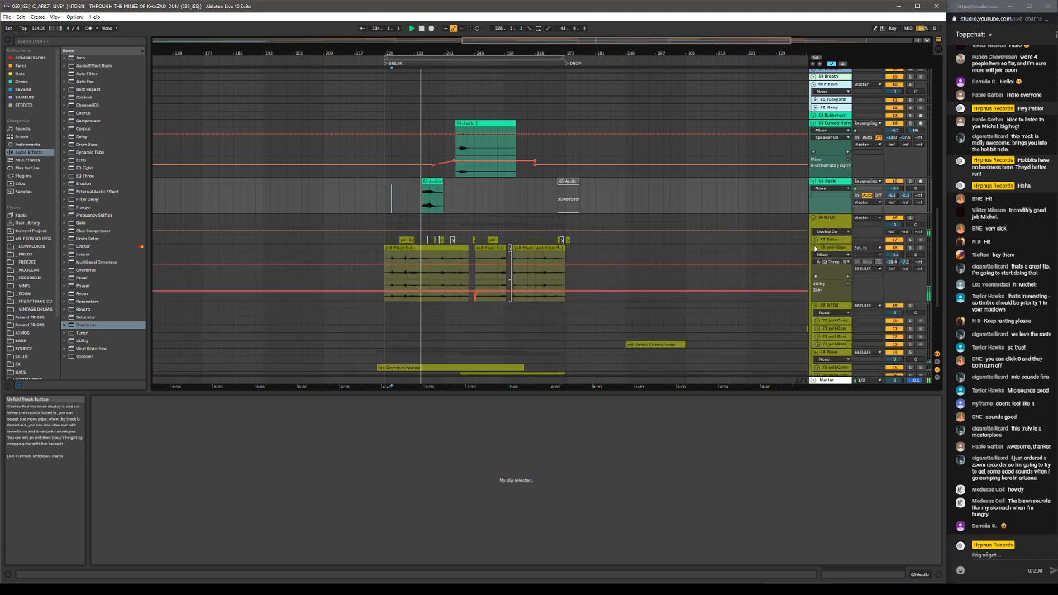
{"action": "left_click", "coordinate": [814, 247]}
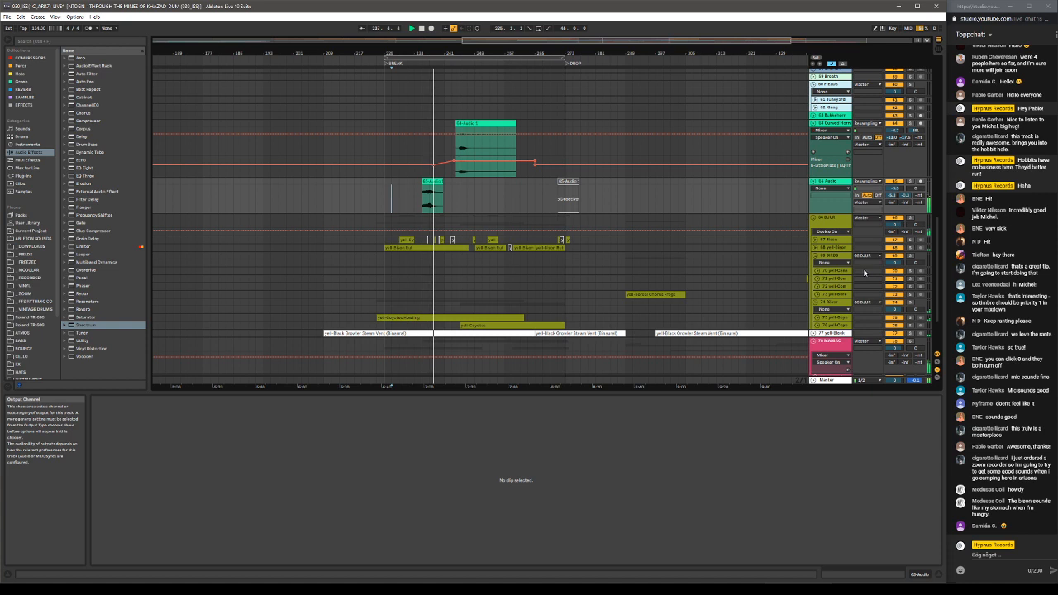
{"action": "scroll", "coordinate": [827, 259], "scroll_direction": "up", "scroll_amount": 5}
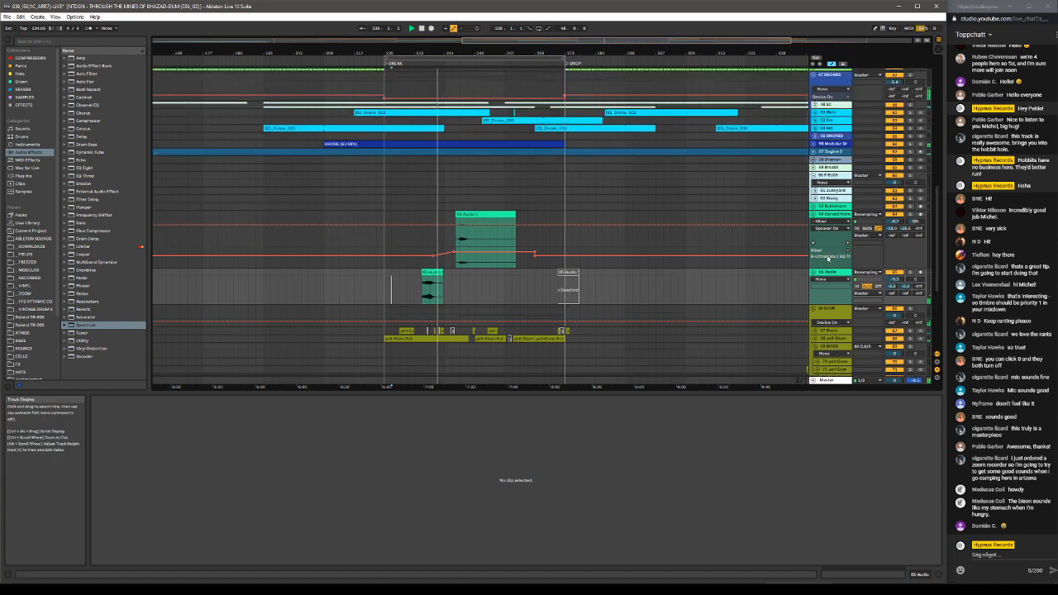
{"action": "left_click", "coordinate": [814, 272]}
{"action": "left_click", "coordinate": [814, 214]}
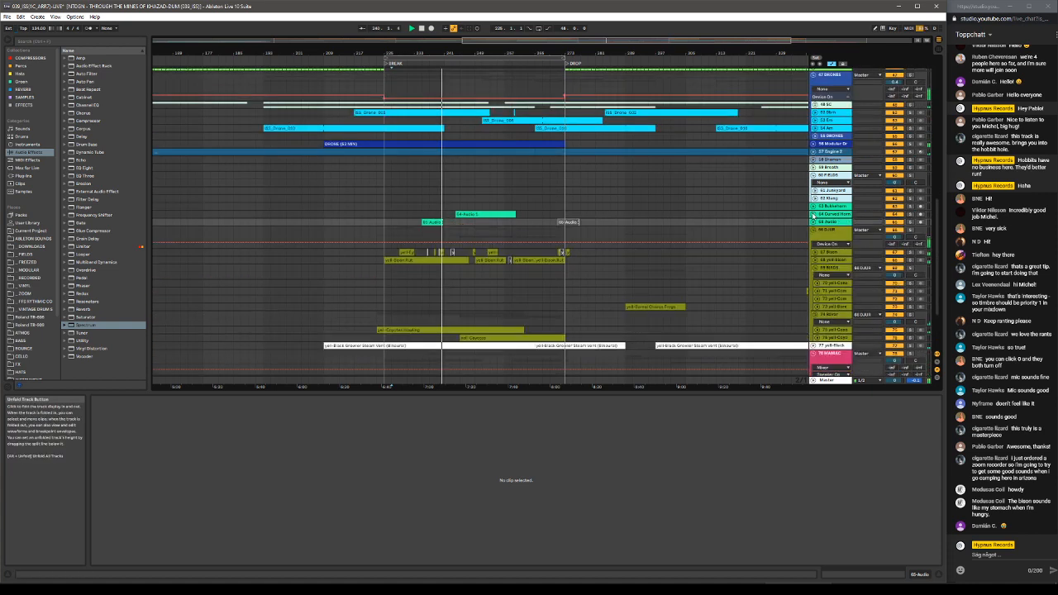
Solo the DRONES group 47 and unfold its SC group 48 and drone track 52.
{"action": "scroll", "coordinate": [769, 170], "scroll_direction": "up", "scroll_amount": 3}
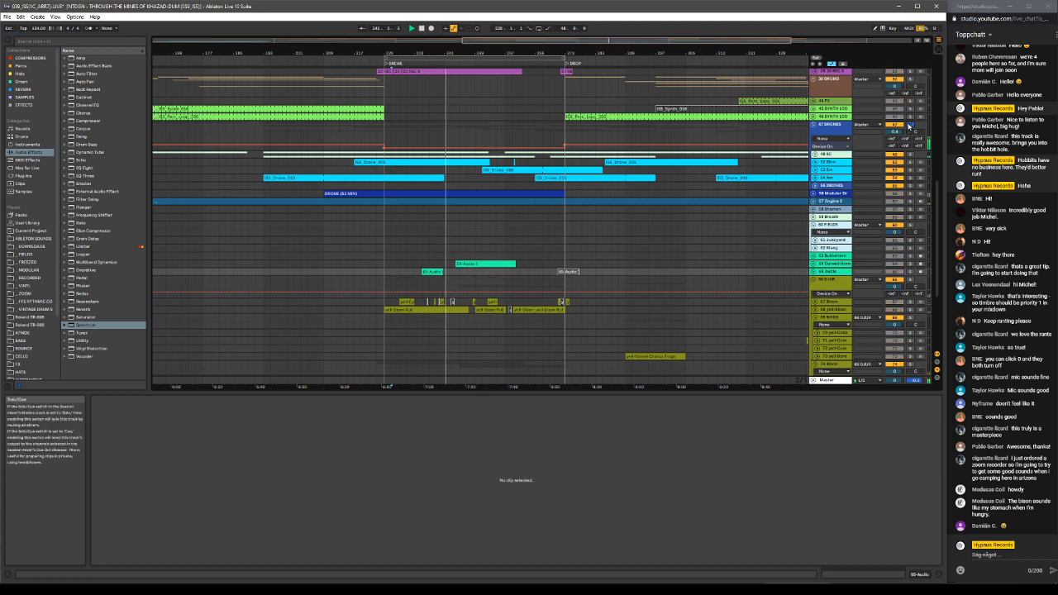
{"action": "left_click", "coordinate": [815, 163]}
{"action": "left_click", "coordinate": [814, 155]}
{"action": "scroll", "coordinate": [678, 178], "scroll_direction": "down", "scroll_amount": 3}
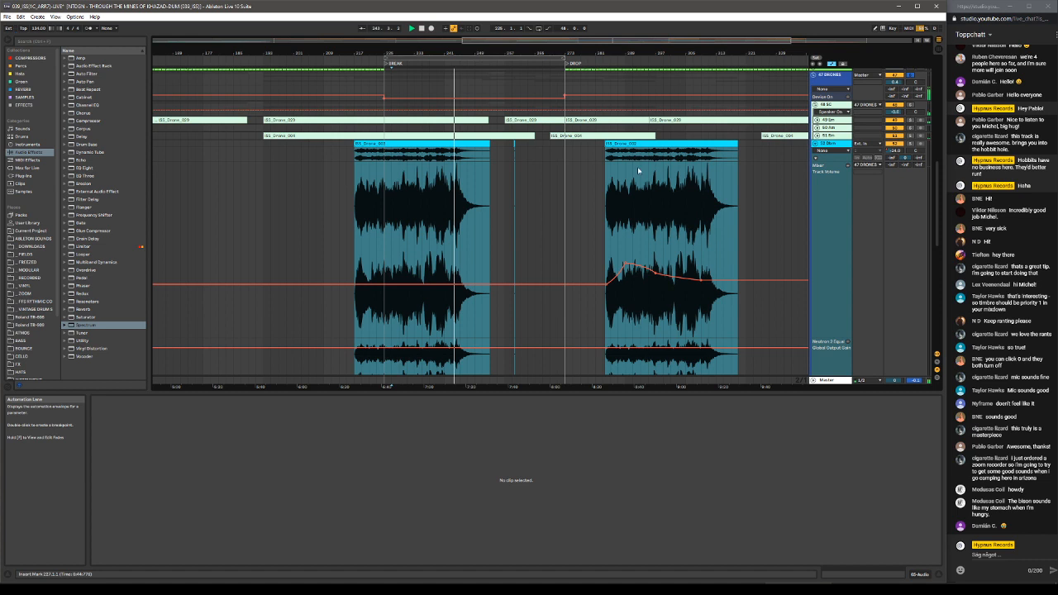
Listen to drone track 52 solo within the break and inspect its Neutron 2 Equalizer settings.
{"action": "left_click", "coordinate": [423, 64]}
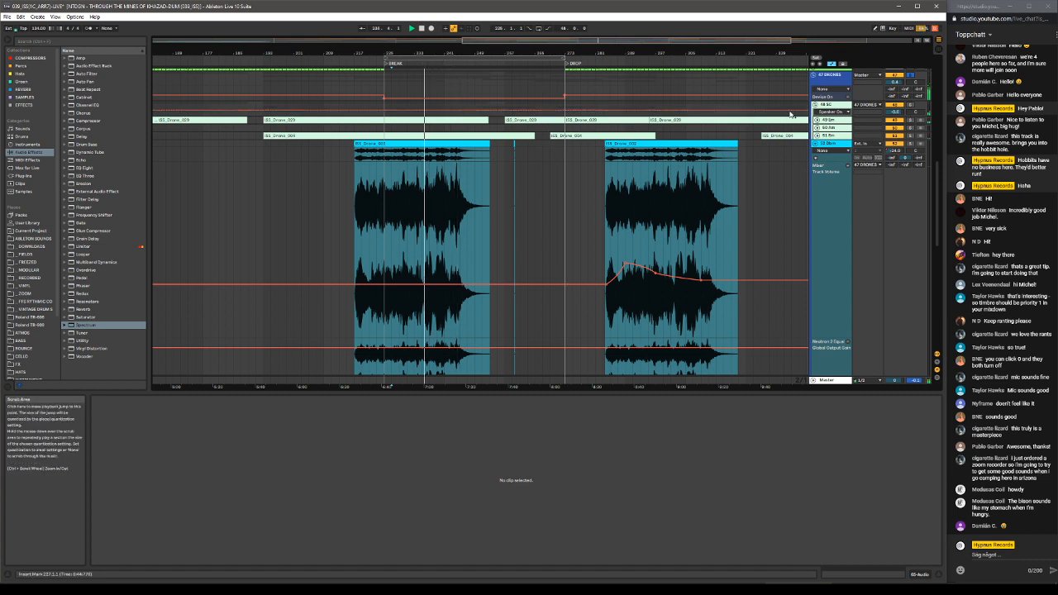
{"action": "left_click", "coordinate": [911, 146]}
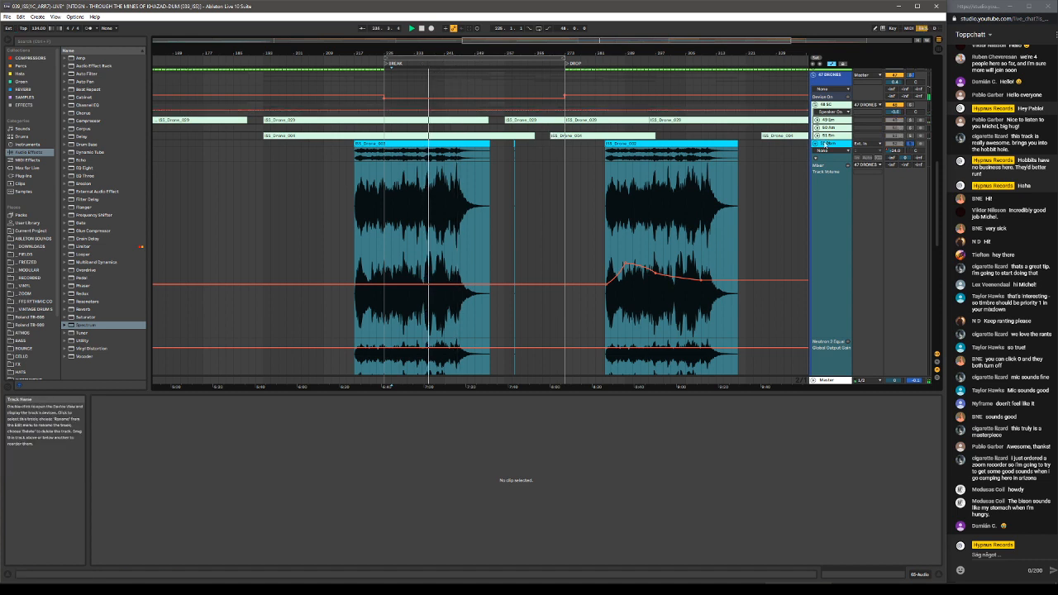
{"action": "left_click", "coordinate": [833, 145]}
{"action": "double_click", "coordinate": [833, 145]}
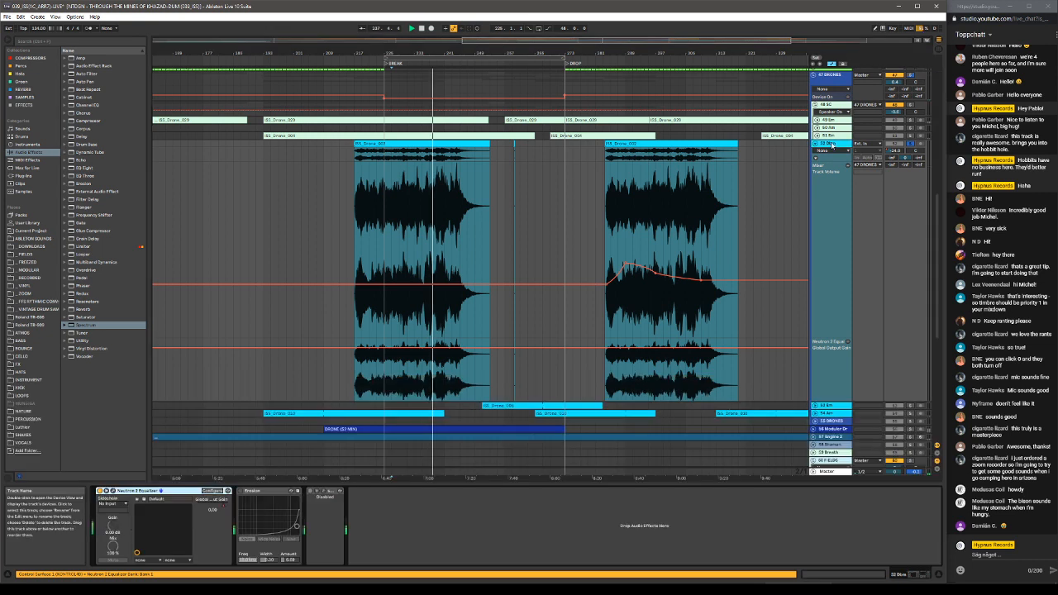
{"action": "left_click", "coordinate": [114, 491]}
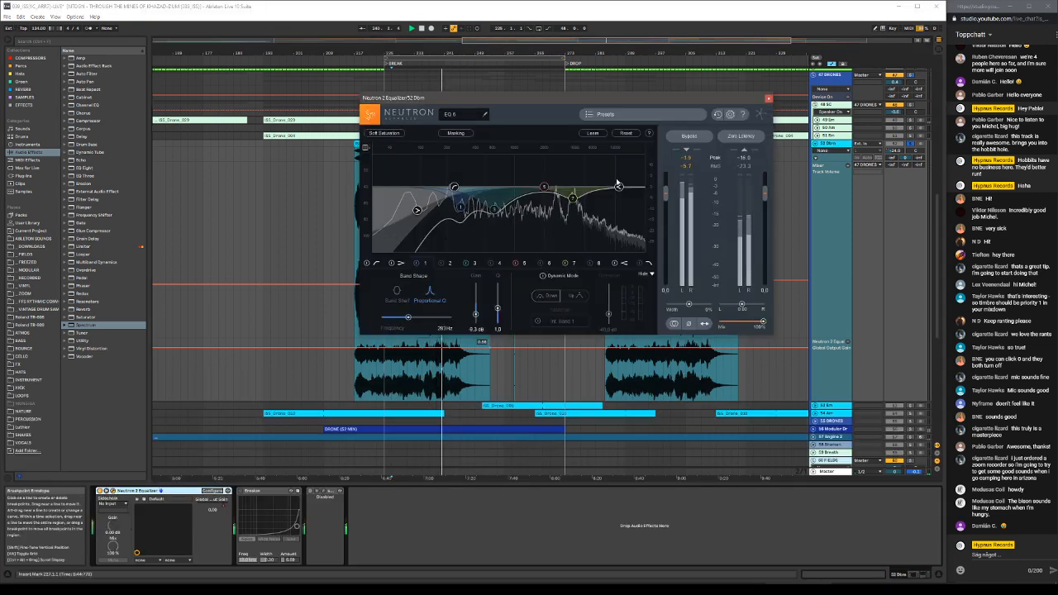
{"action": "left_click", "coordinate": [770, 101]}
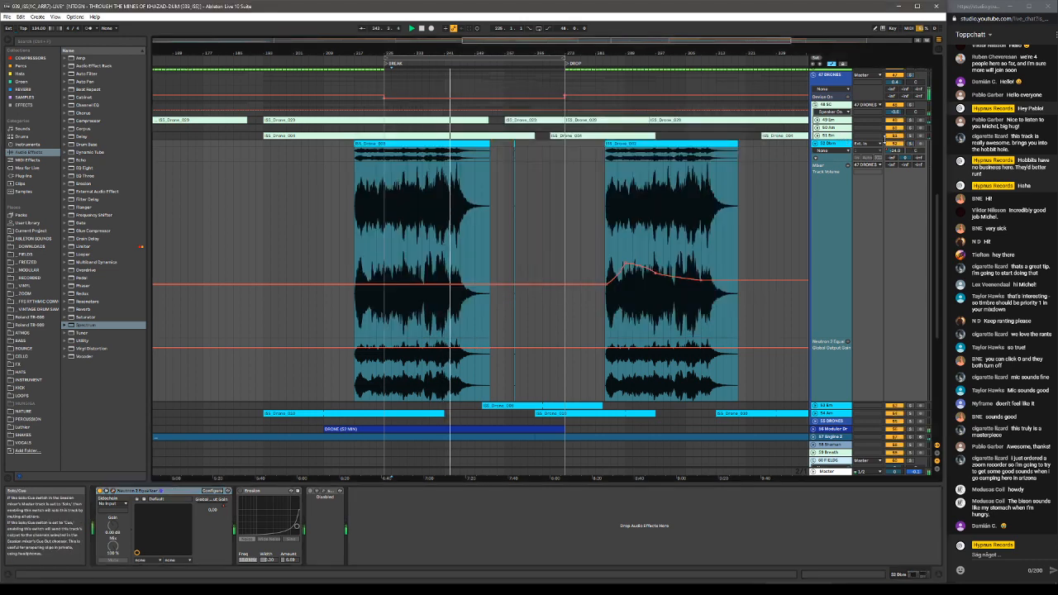
Fold drone track 52, unfold drone track 51 and listen to it solo from before the BREAK locator.
{"action": "left_click", "coordinate": [817, 143]}
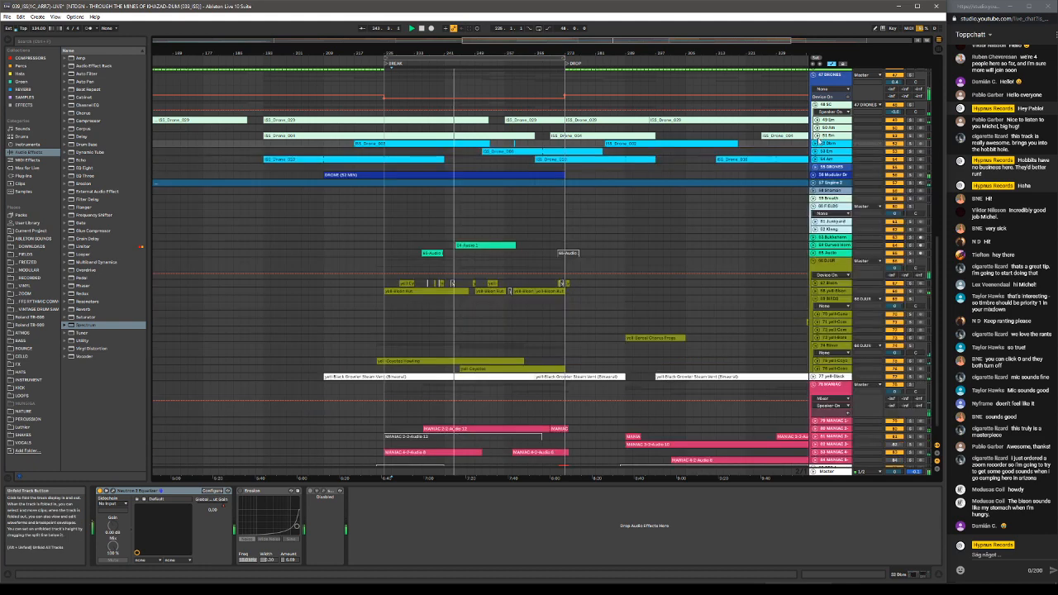
{"action": "left_click", "coordinate": [816, 135]}
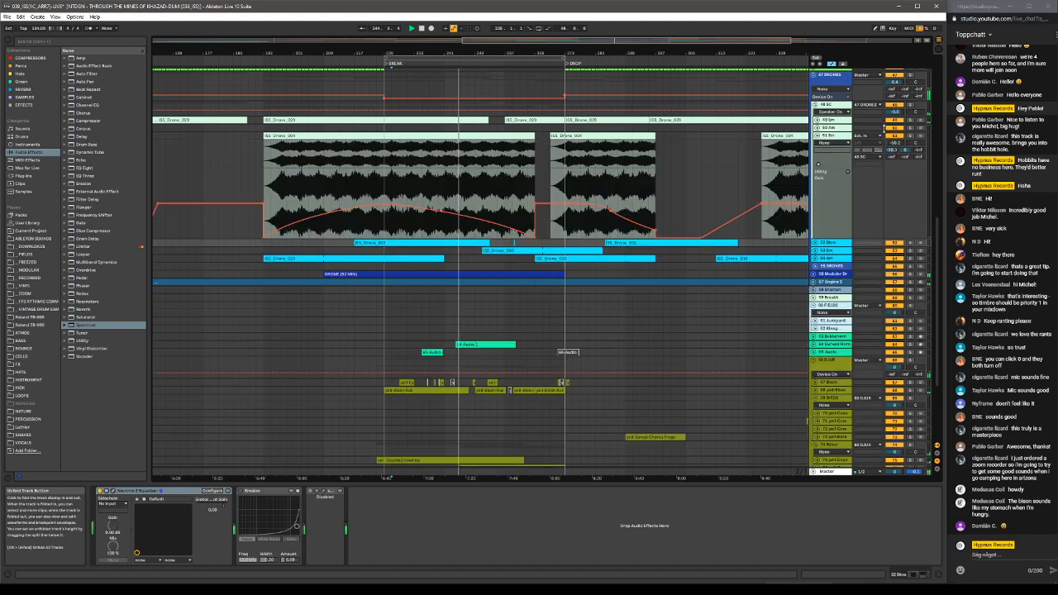
{"action": "left_click", "coordinate": [388, 64]}
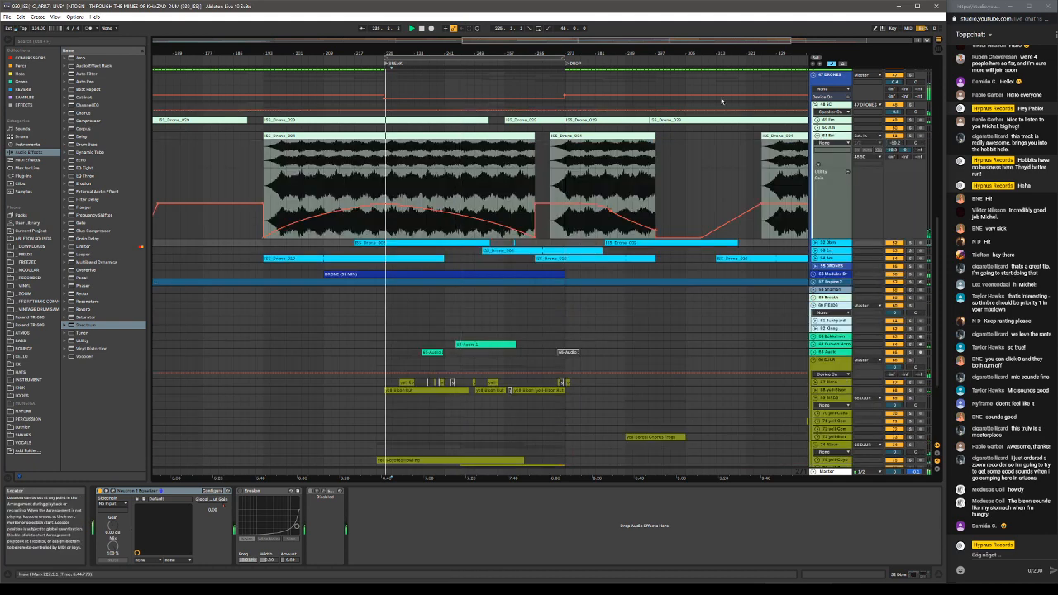
{"action": "left_click", "coordinate": [910, 137]}
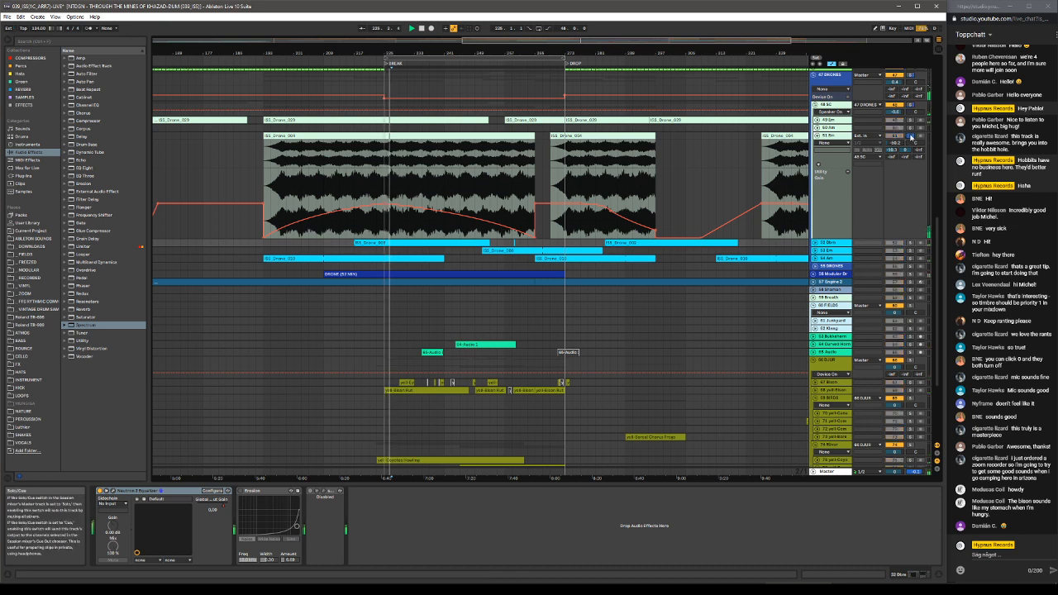
{"action": "left_click", "coordinate": [354, 61]}
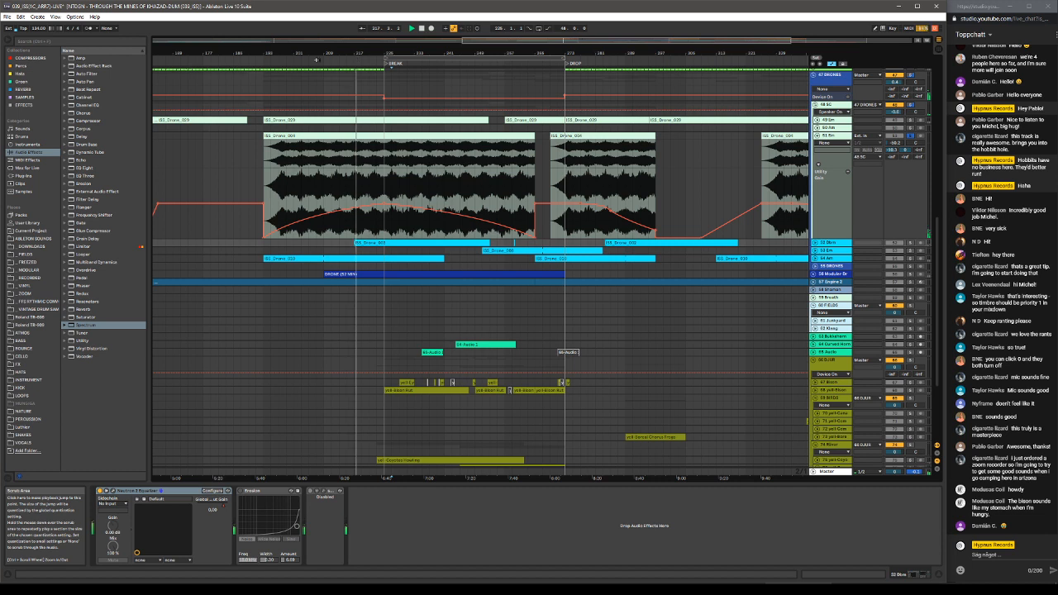
{"action": "left_click", "coordinate": [317, 59]}
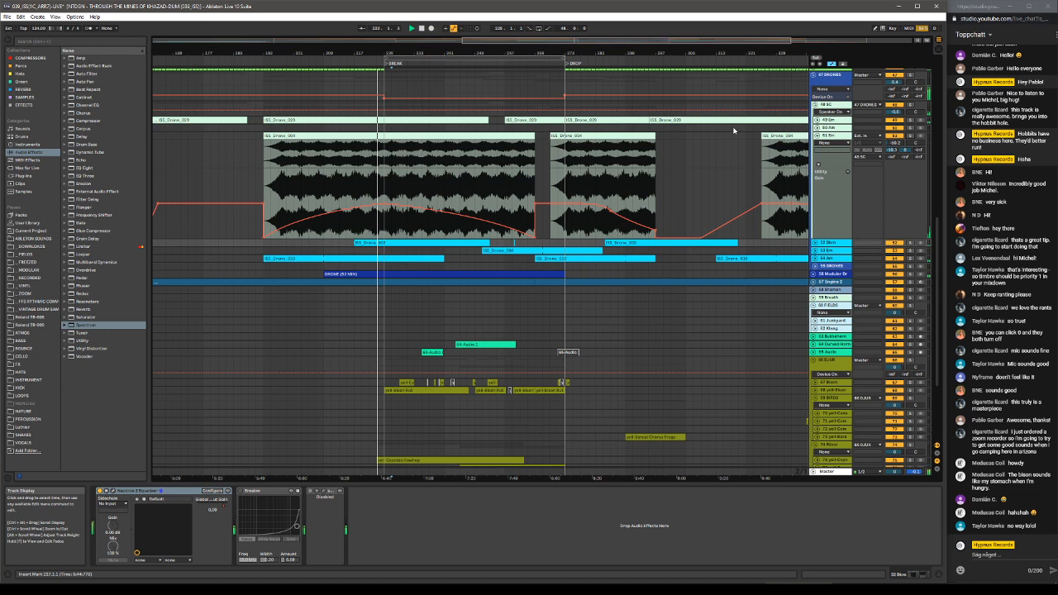
Compare the mix with drone track 51 muted and active, playing from just before the BREAK locator.
{"action": "left_click", "coordinate": [898, 137]}
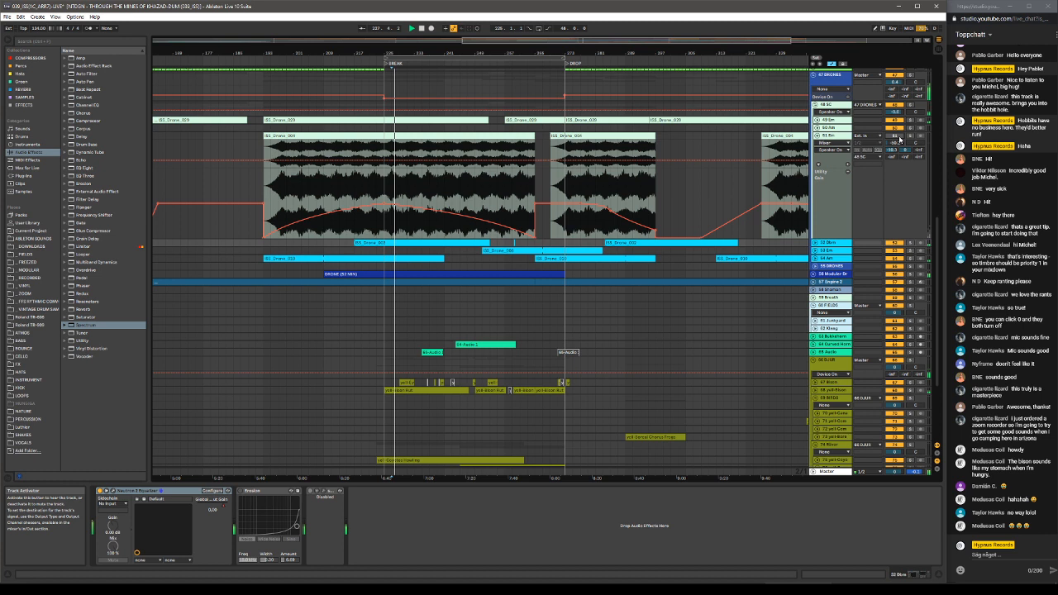
{"action": "left_click", "coordinate": [366, 55]}
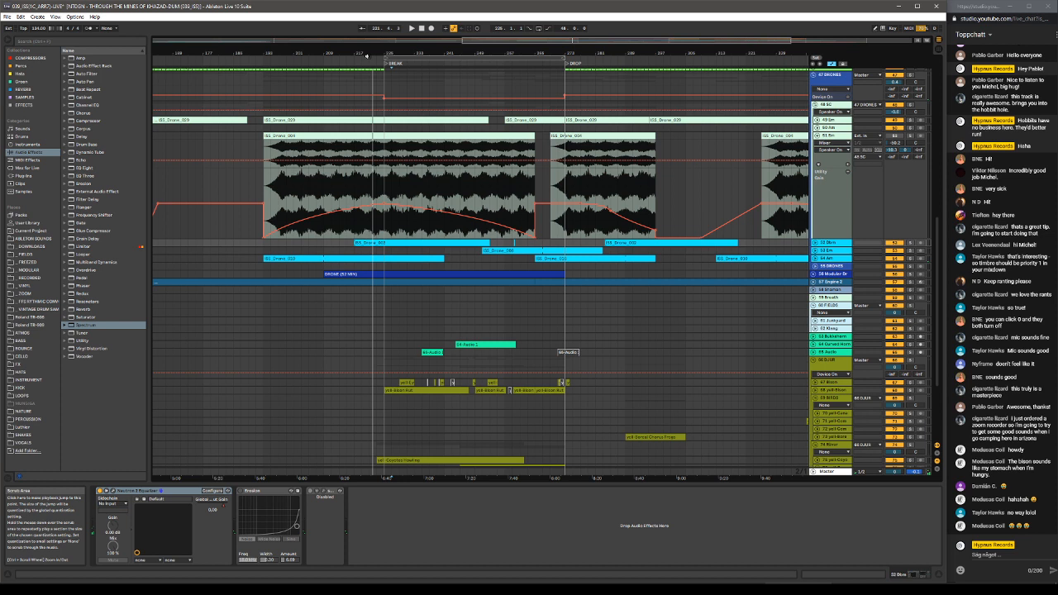
{"action": "left_click", "coordinate": [362, 58]}
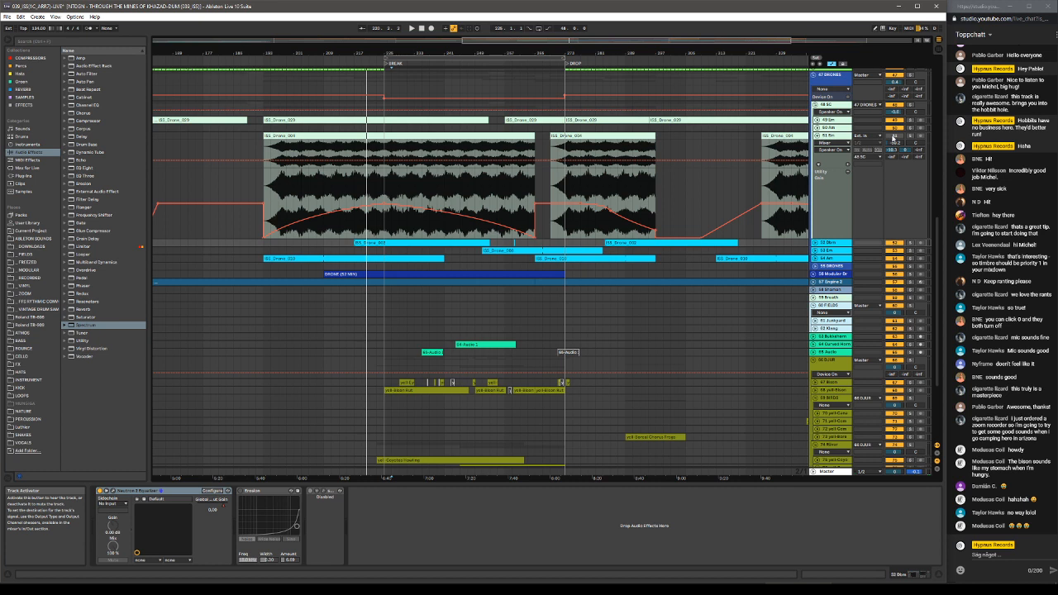
{"action": "key", "text": "space"}
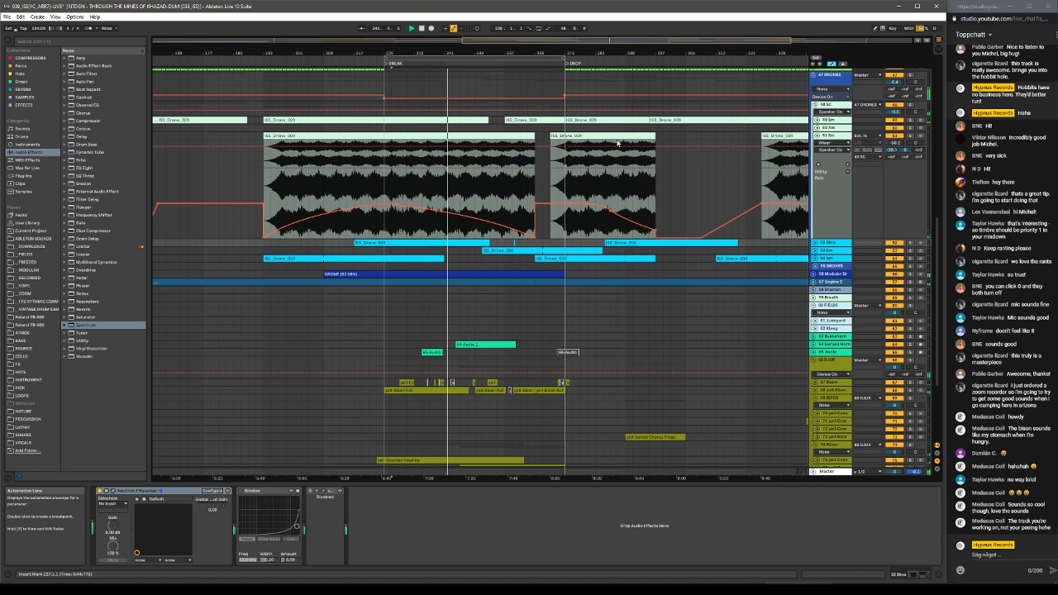
Fold drone track 51 and unfold drone track 49 while the DRONES group is soloed.
{"action": "left_click", "coordinate": [815, 135]}
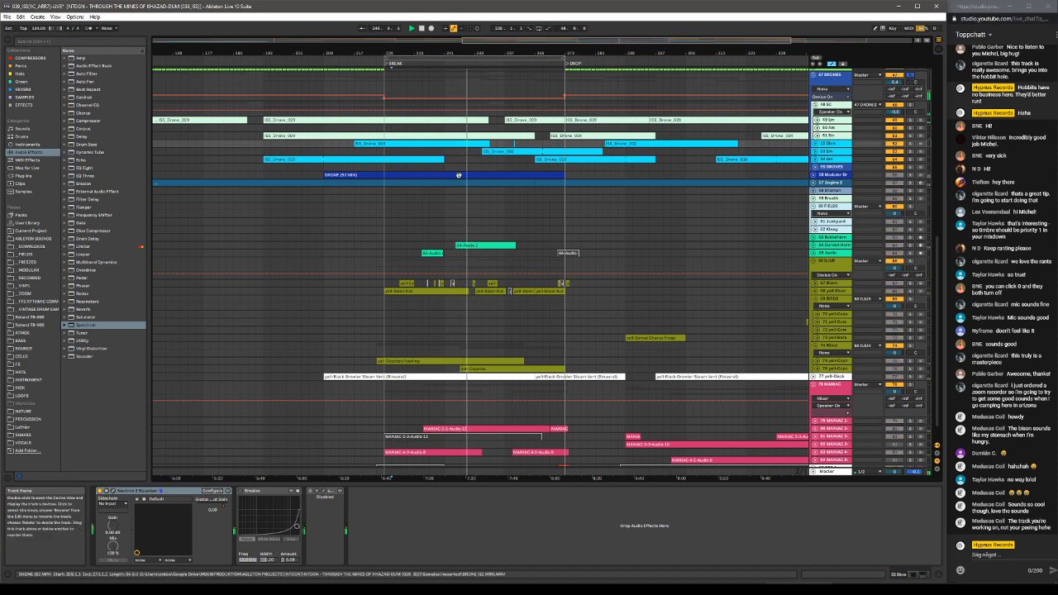
{"action": "left_click", "coordinate": [815, 135]}
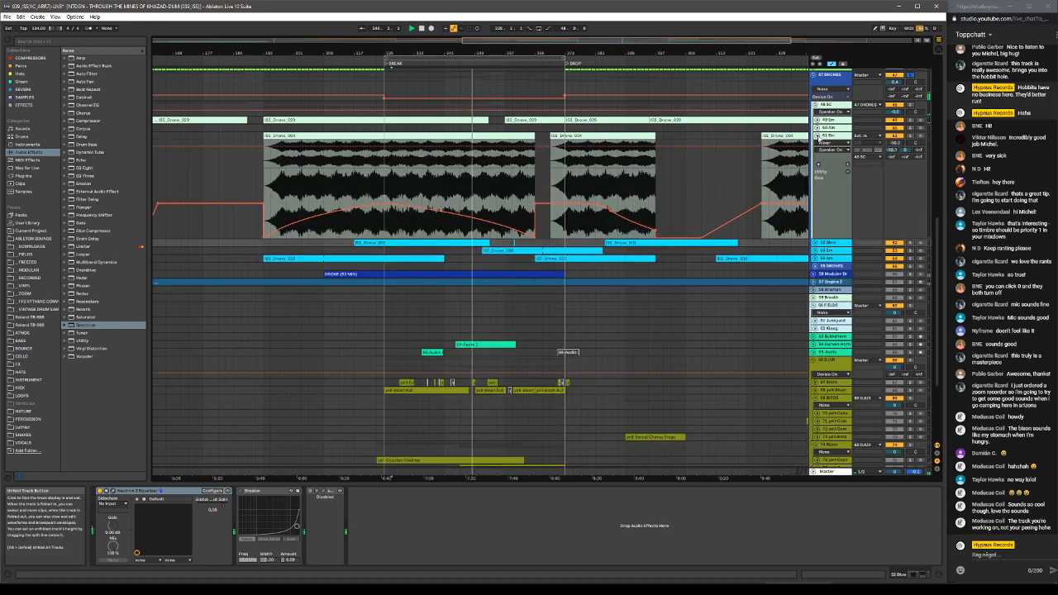
{"action": "left_click", "coordinate": [816, 136]}
{"action": "left_click", "coordinate": [816, 120]}
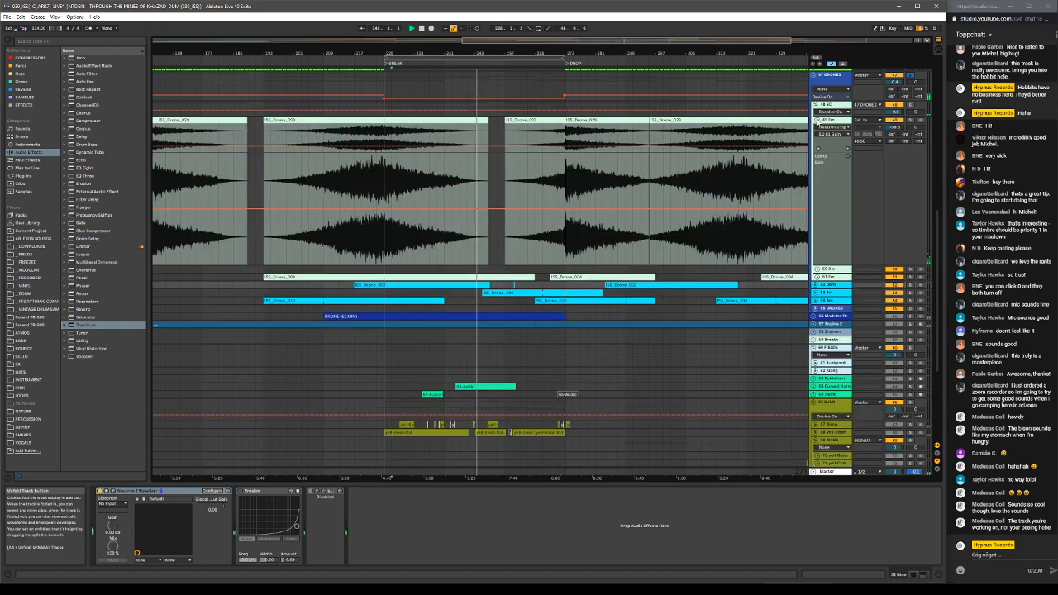
Listen to drone track 49 solo from its clip before the DROP locator, hide the plug-in window, and fold the track.
{"action": "left_click", "coordinate": [911, 121]}
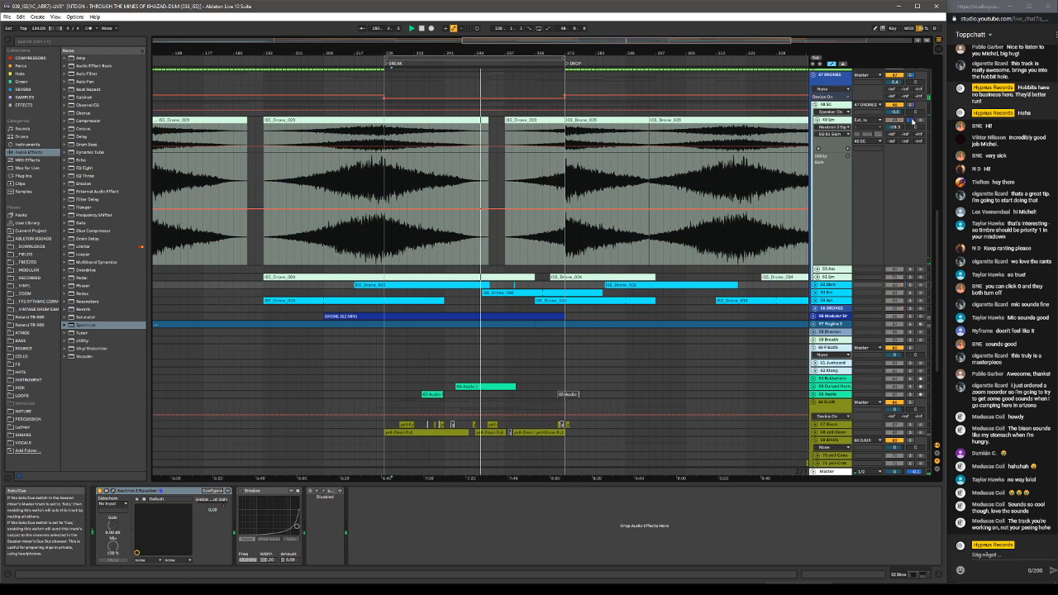
{"action": "left_click", "coordinate": [540, 121]}
{"action": "key", "text": "space"}
{"action": "key", "text": "space"}
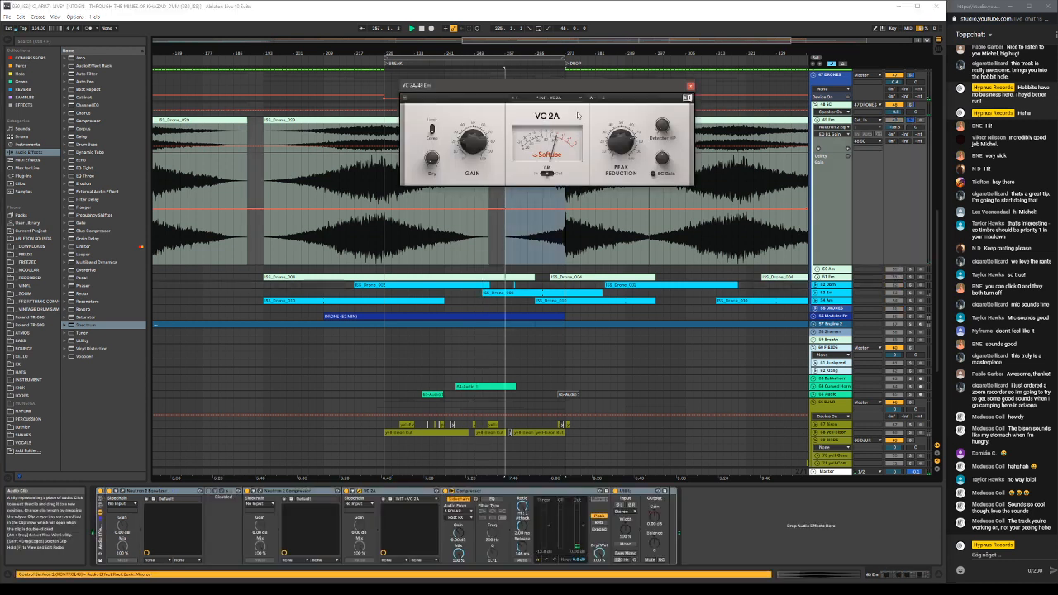
{"action": "key", "text": "ctrl+alt+p"}
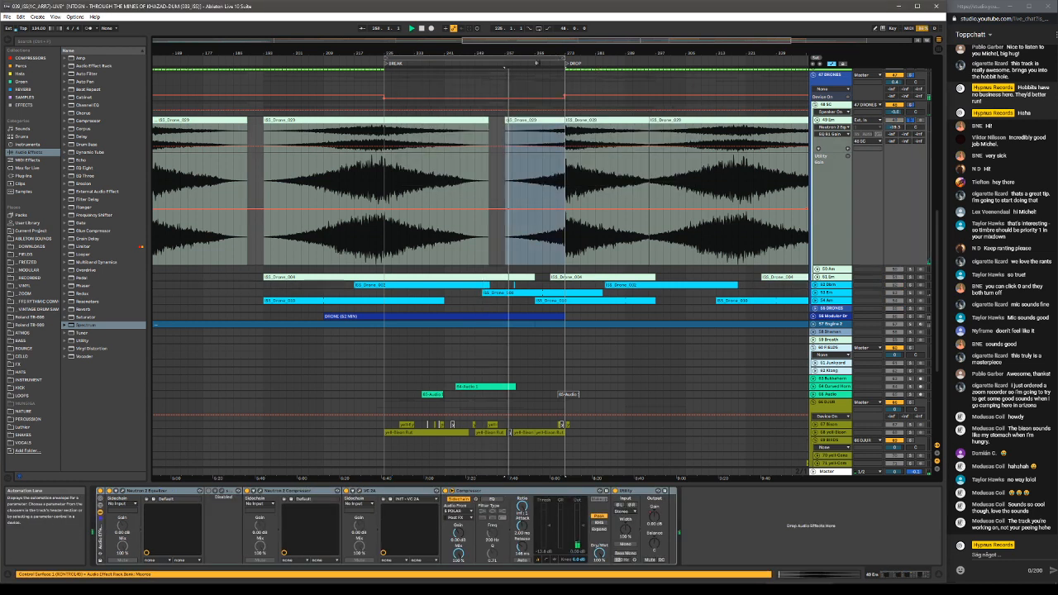
{"action": "left_click", "coordinate": [535, 62]}
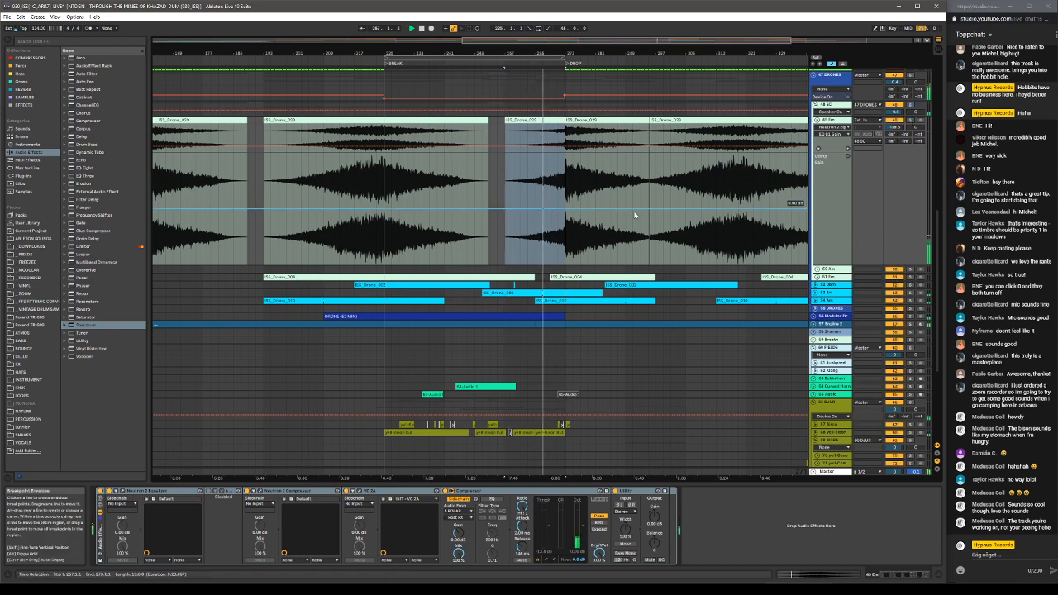
{"action": "scroll", "coordinate": [635, 214], "scroll_direction": "down", "scroll_amount": 1}
{"action": "left_click", "coordinate": [816, 87]}
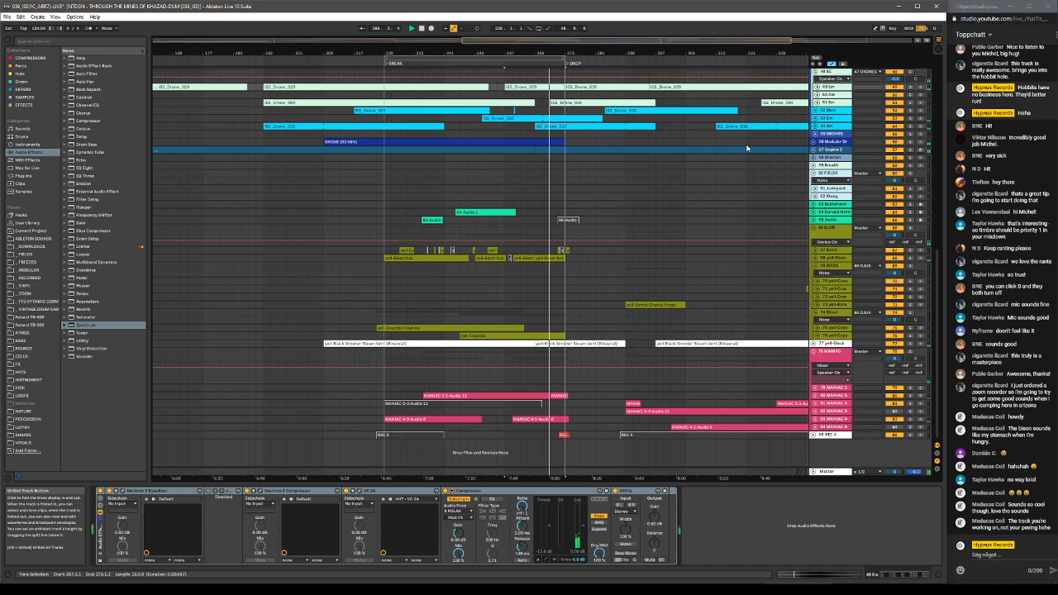
Listen to Black Growler Steam Vent track 77 solo and in the mix, fold it, and show its devices.
{"action": "left_click", "coordinate": [910, 343]}
{"action": "left_click", "coordinate": [814, 343]}
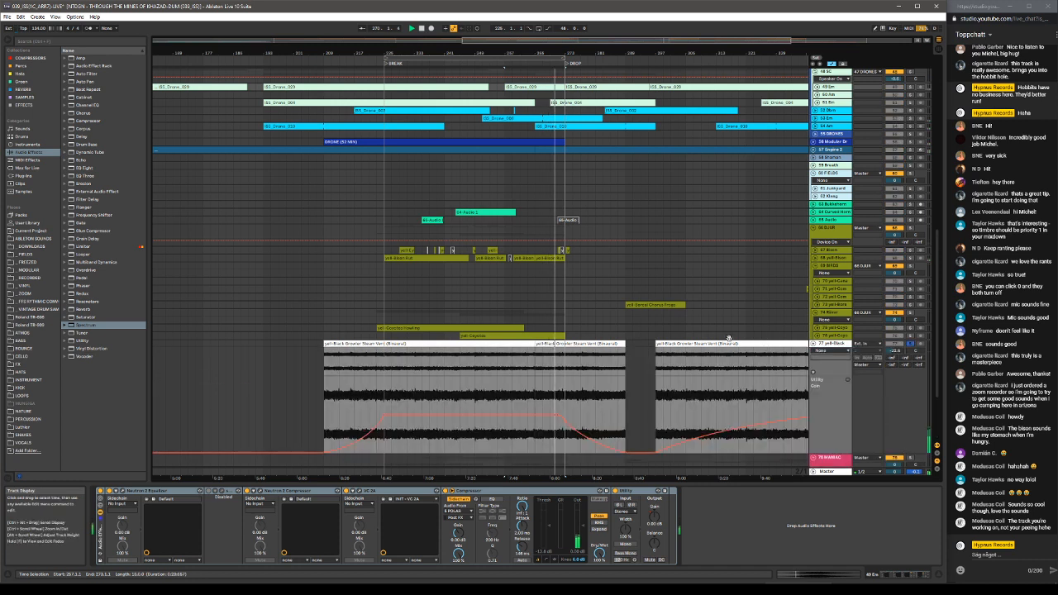
{"action": "scroll", "coordinate": [728, 339], "scroll_direction": "down", "scroll_amount": 2}
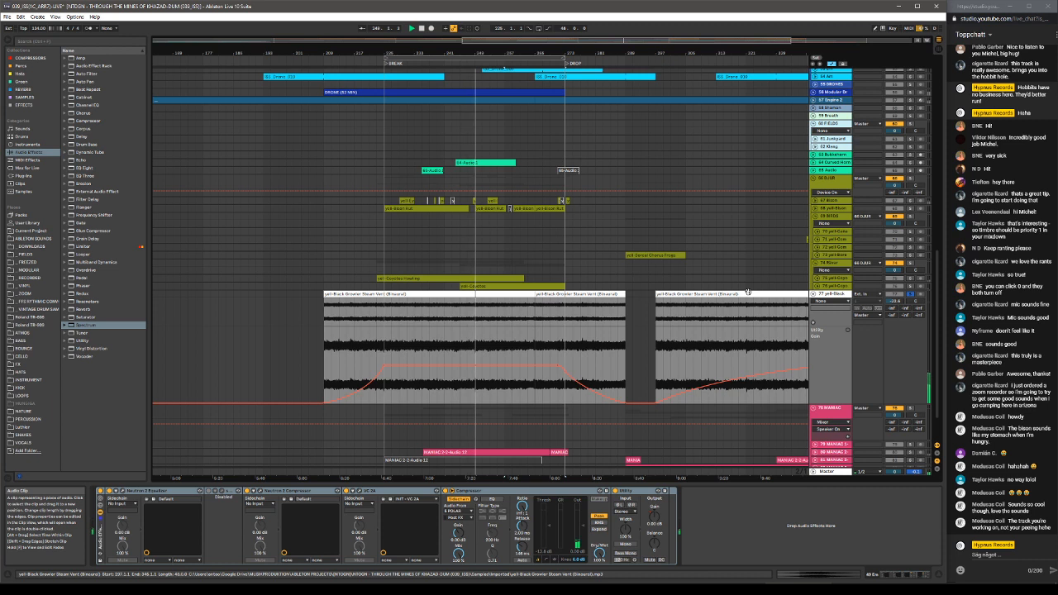
{"action": "left_click", "coordinate": [911, 294]}
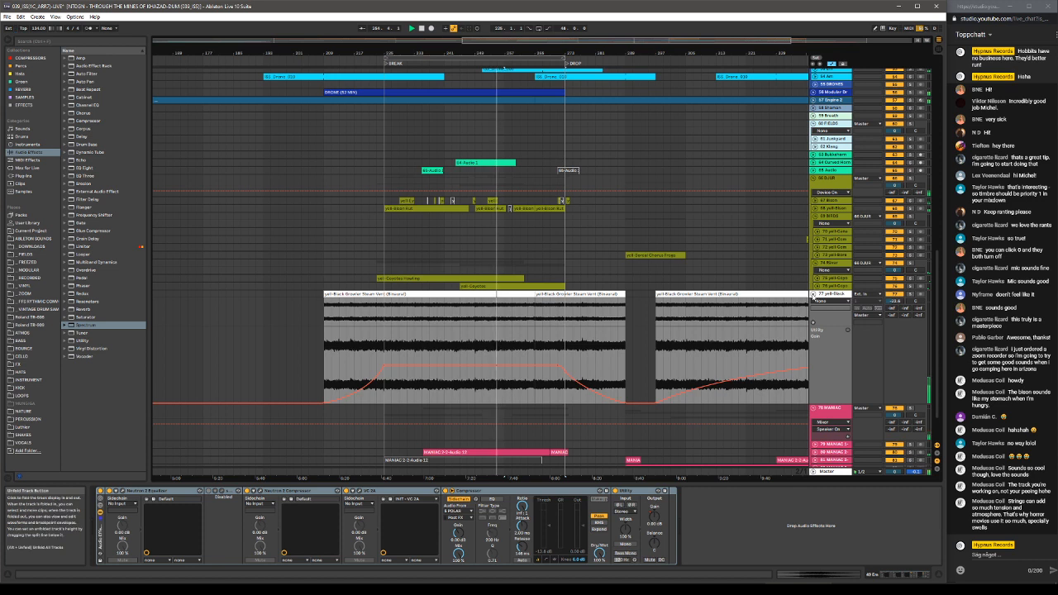
{"action": "left_click", "coordinate": [813, 294]}
{"action": "left_click", "coordinate": [826, 296]}
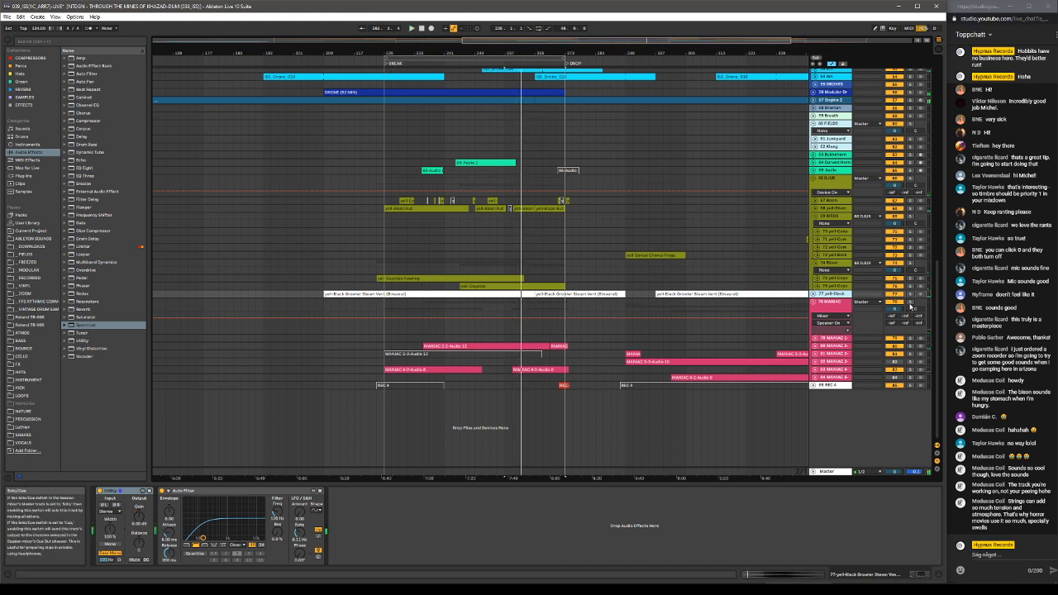
Play the soloed MANIAC group from the BREAK locator, unfold track 83, and open its first clip's sample settings.
{"action": "key", "text": "space"}
{"action": "left_click", "coordinate": [387, 404]}
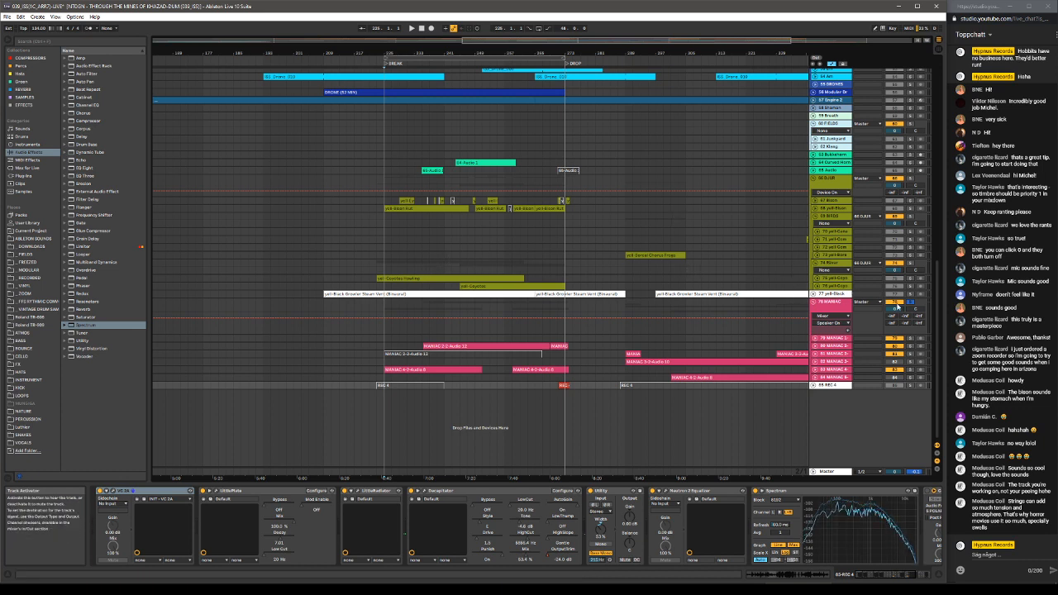
{"action": "key", "text": "space"}
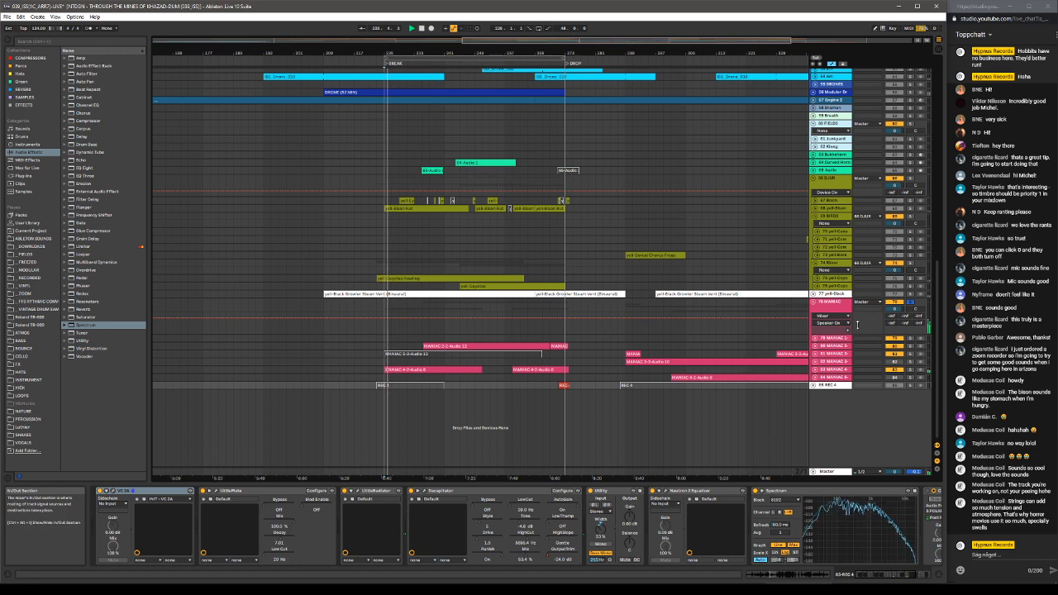
{"action": "left_click", "coordinate": [456, 370]}
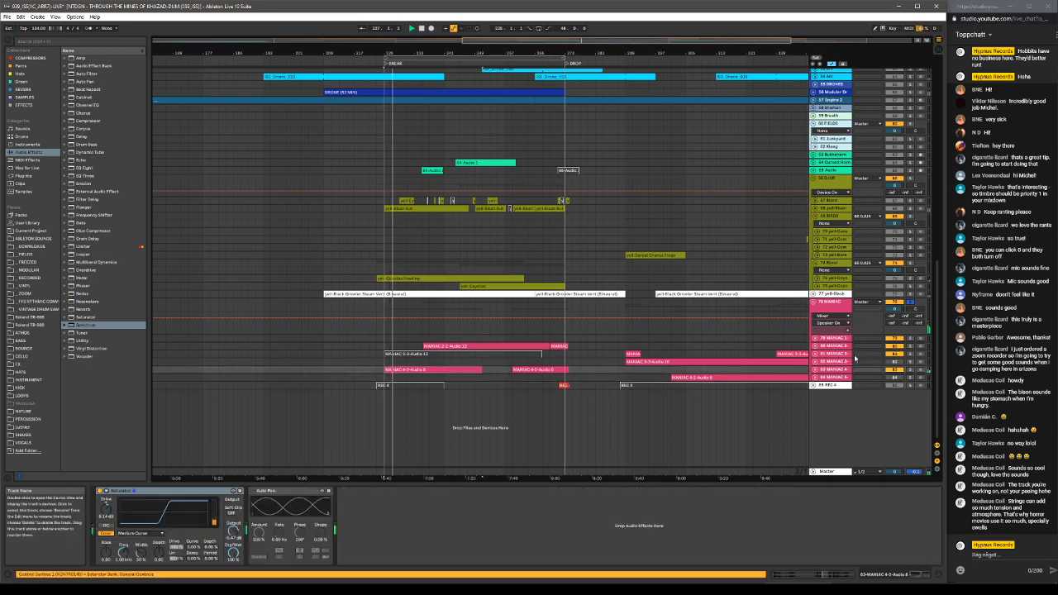
{"action": "left_click", "coordinate": [808, 370]}
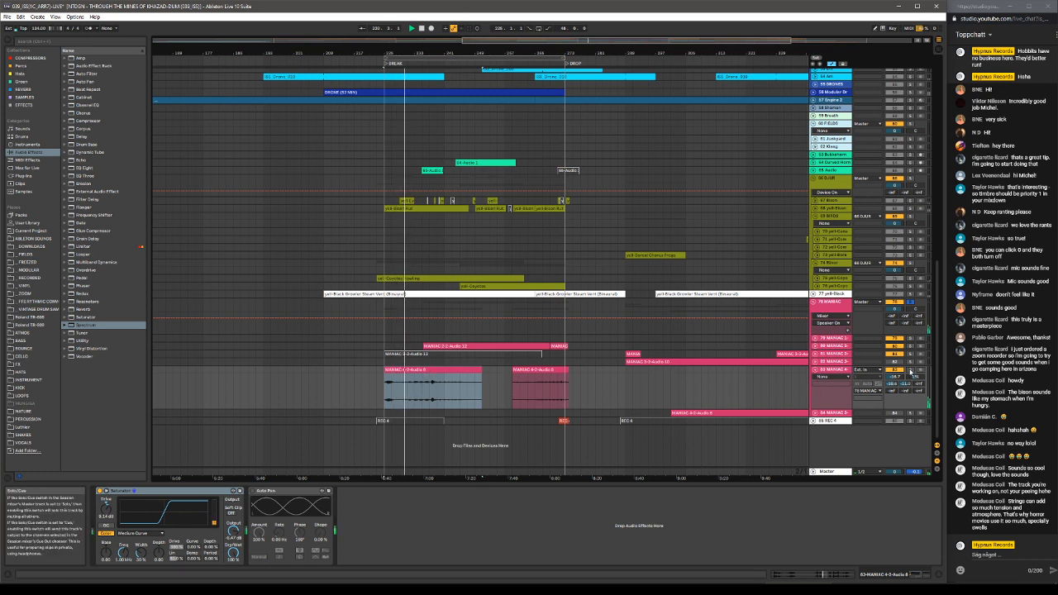
{"action": "double_click", "coordinate": [427, 371]}
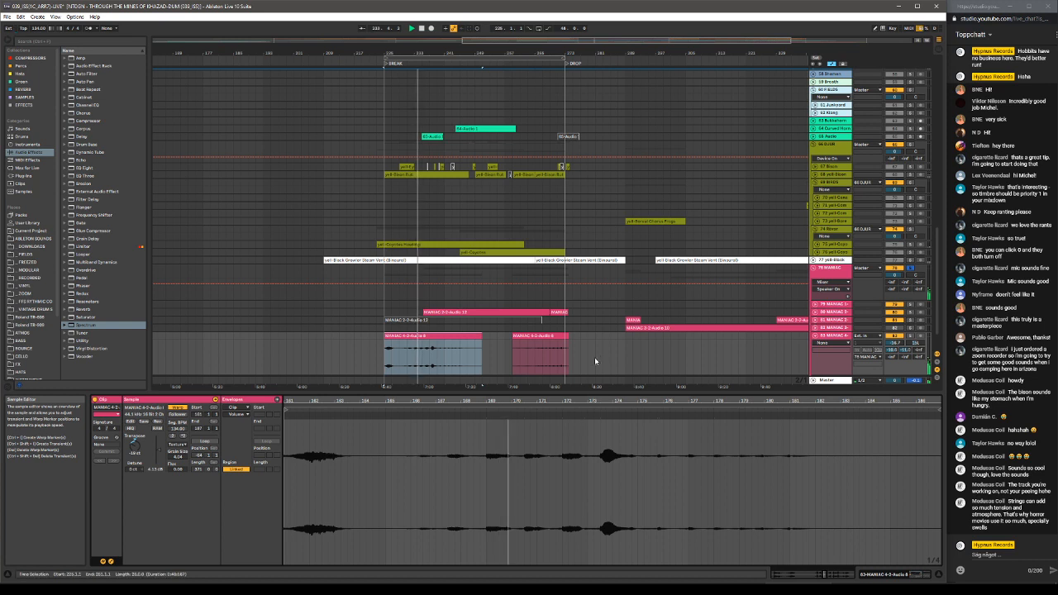
{"action": "scroll", "coordinate": [658, 333], "scroll_direction": "down", "scroll_amount": 2}
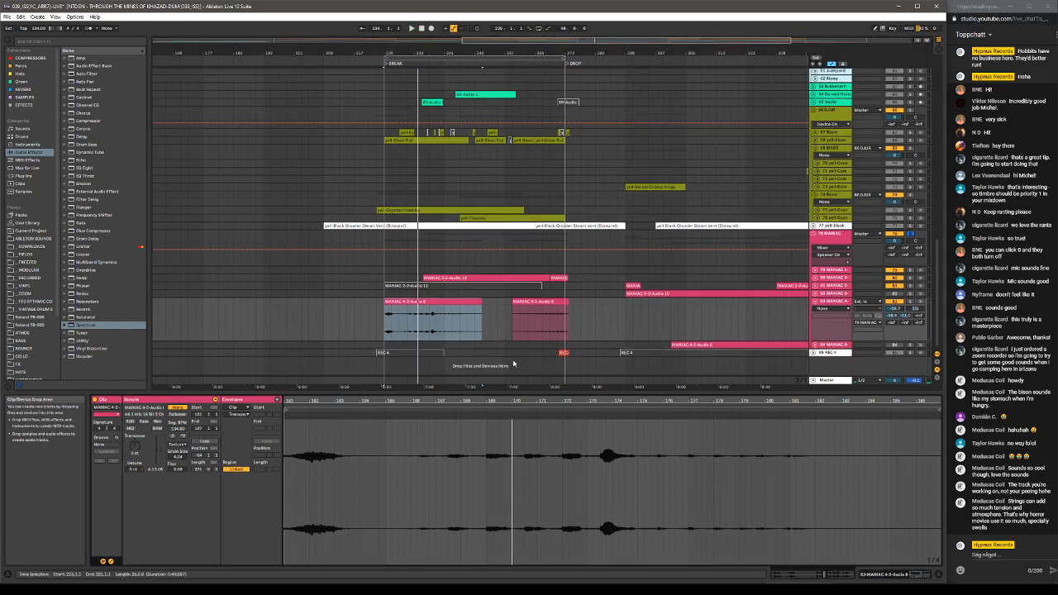
Listen to MANIAC track 83 while inspecting its Saturator and Auto Pan devices and its clip's transposition setting.
{"action": "left_click", "coordinate": [841, 302]}
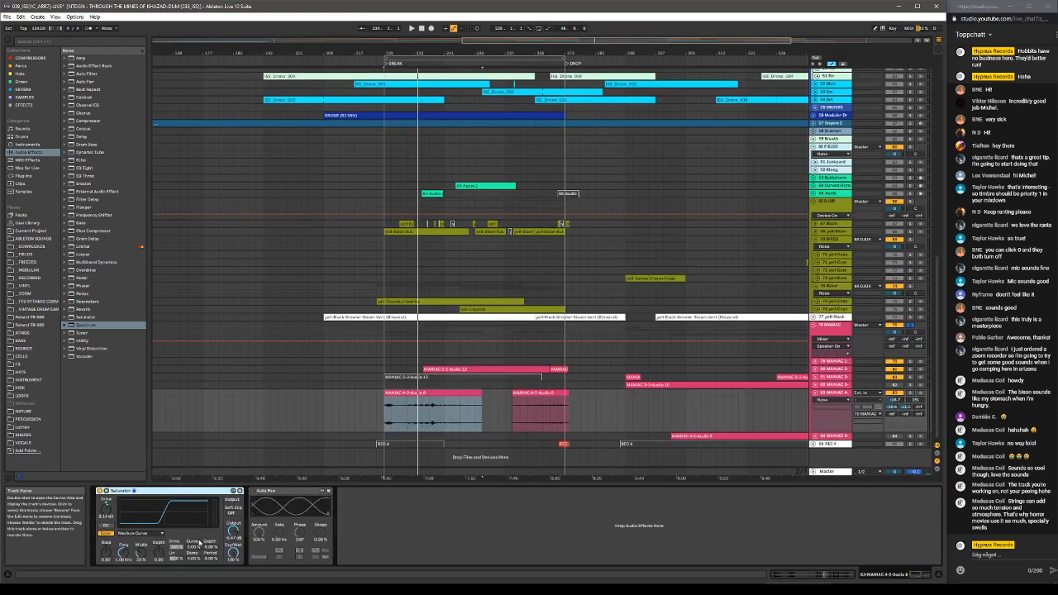
{"action": "key", "text": "space"}
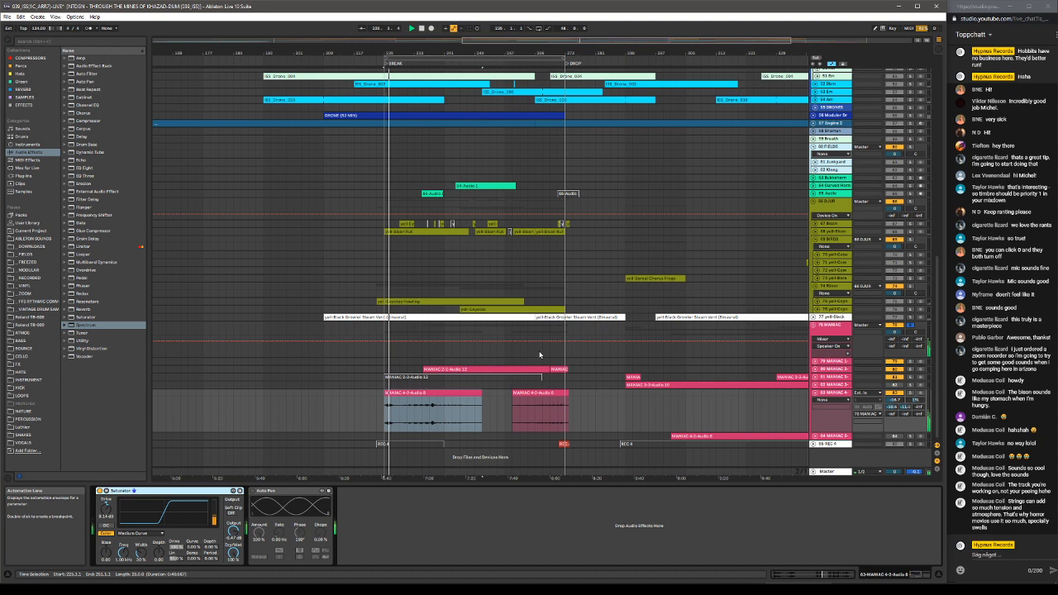
{"action": "left_click", "coordinate": [411, 64]}
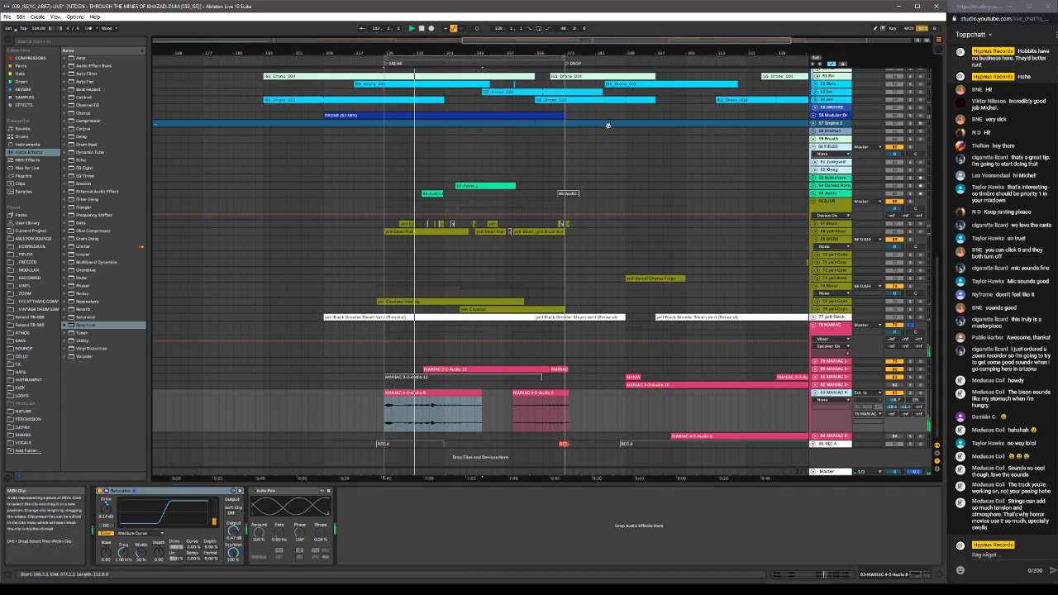
{"action": "double_click", "coordinate": [462, 394]}
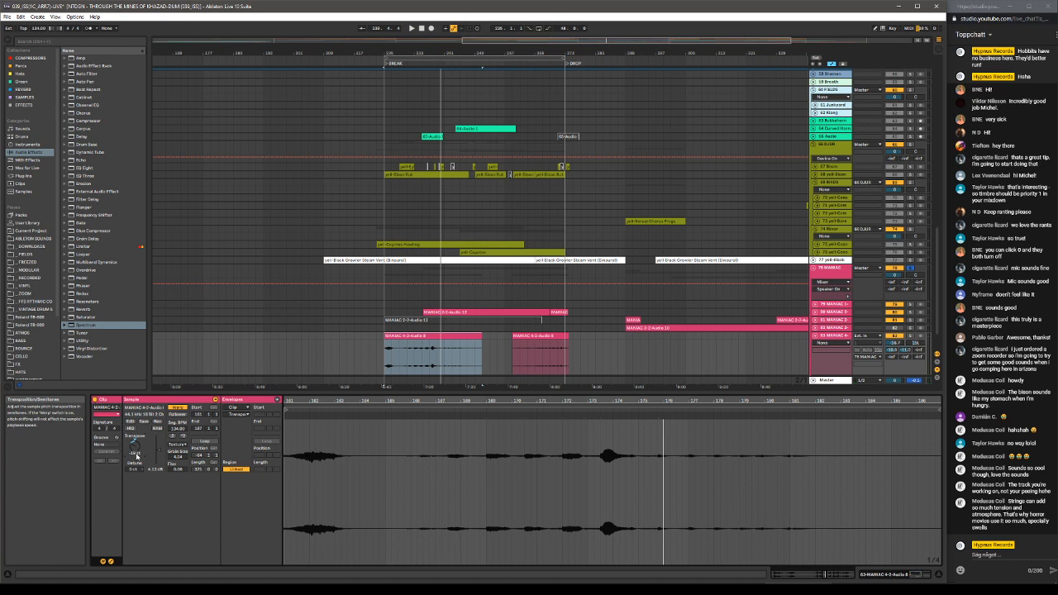
{"action": "key", "text": "space"}
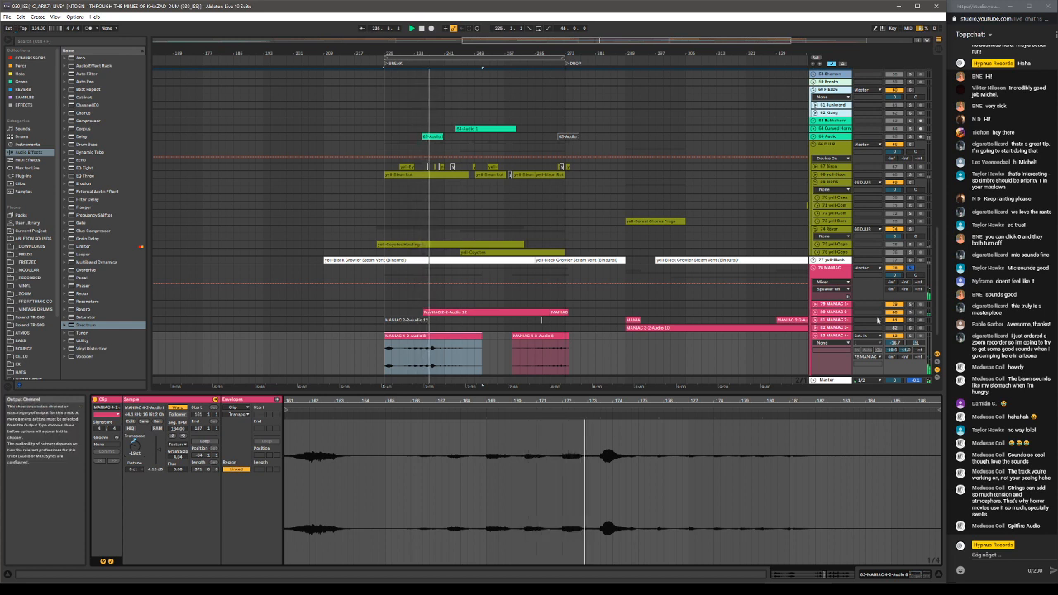
Unfold and solo MANIAC track 80, and inspect its first break clip and its device chain.
{"action": "left_click", "coordinate": [815, 312]}
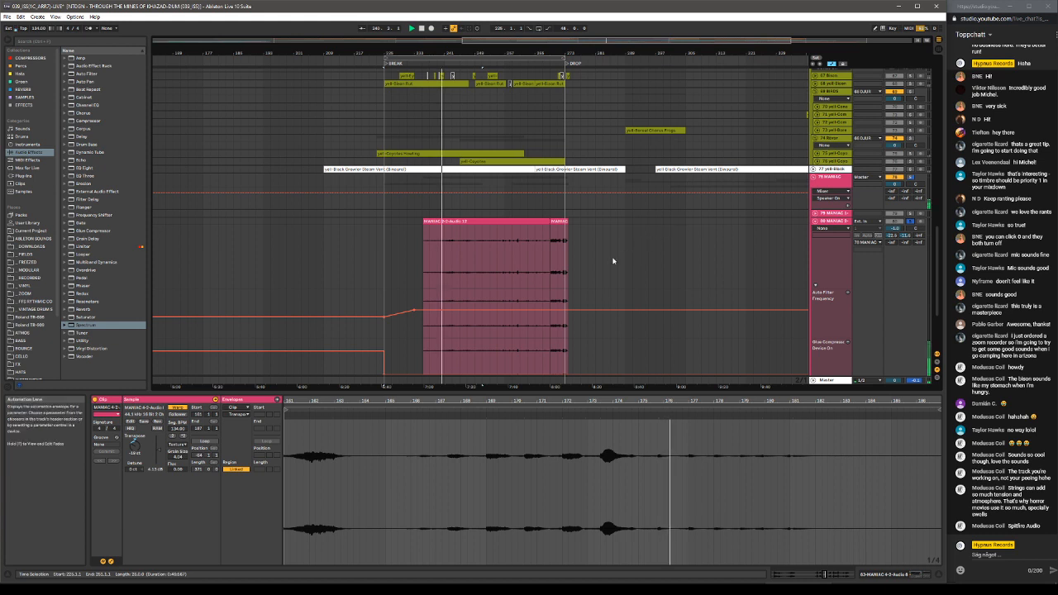
{"action": "left_click", "coordinate": [841, 221]}
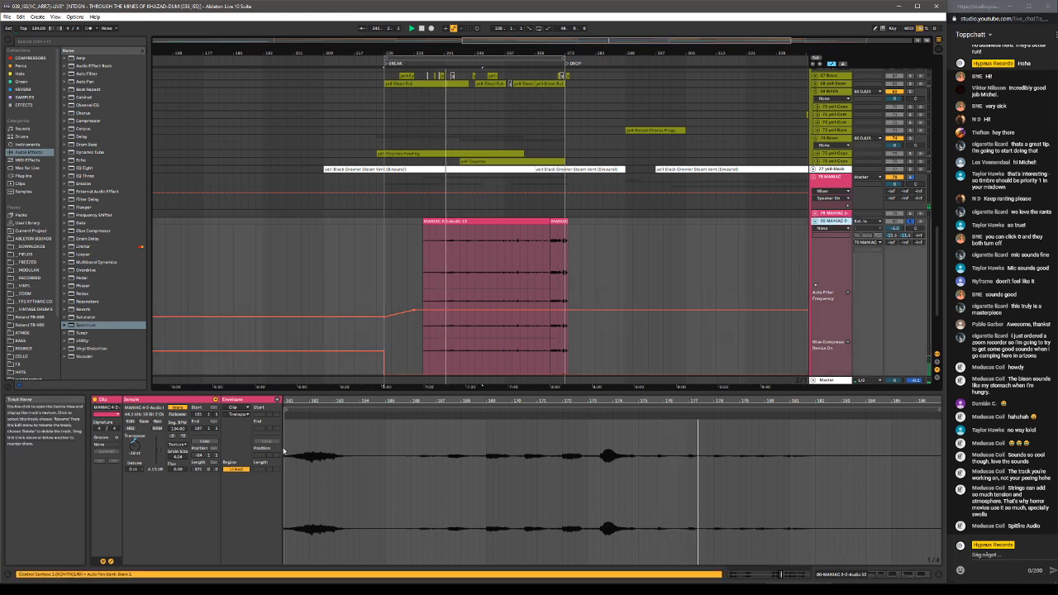
{"action": "left_click", "coordinate": [507, 220]}
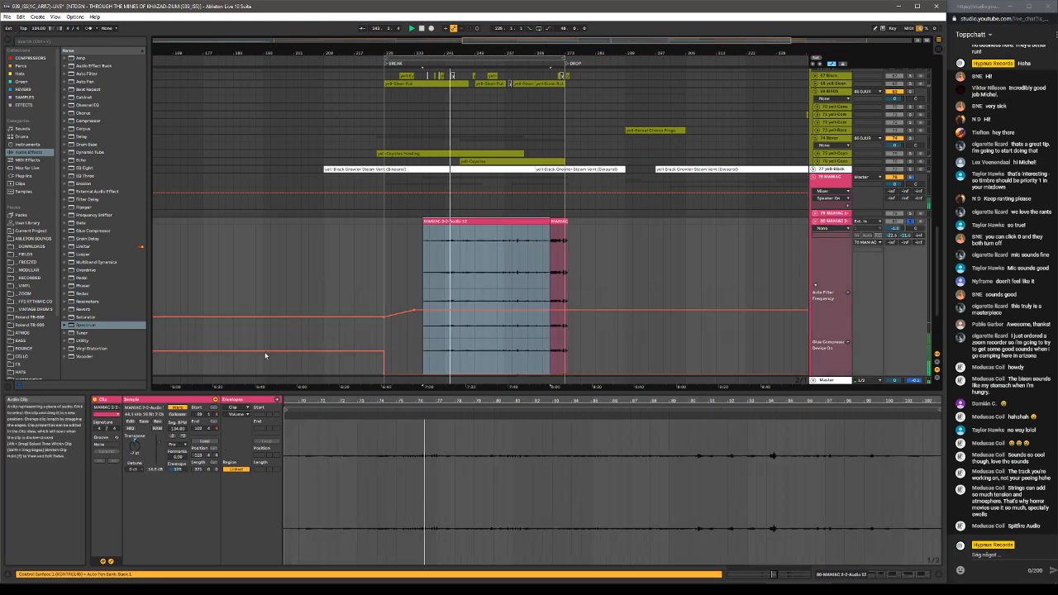
{"action": "left_click", "coordinate": [841, 221]}
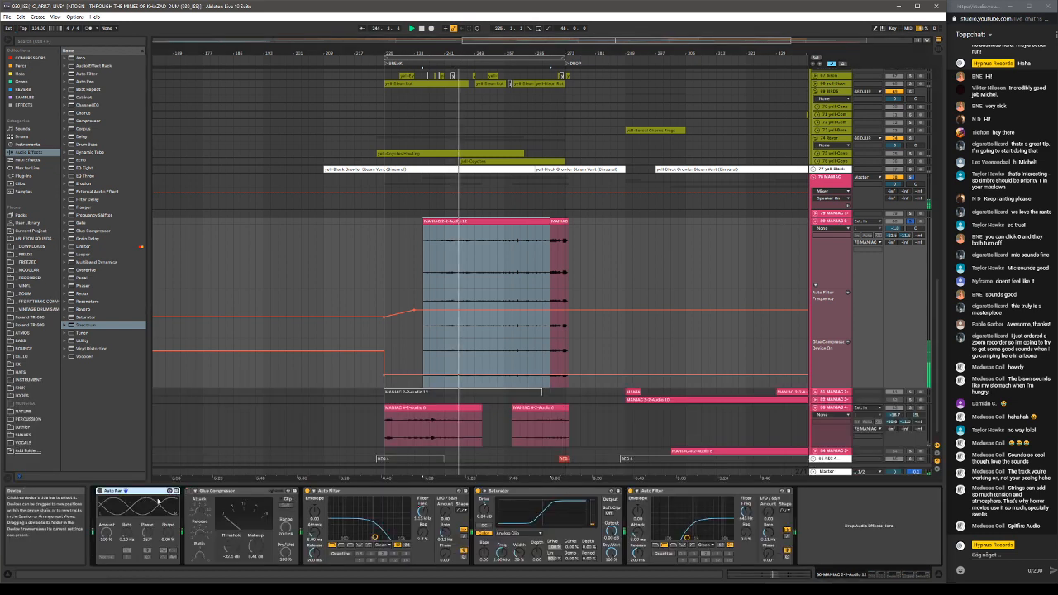
Group track 80's two Auto Filters and the Saturator between them into an audio effect rack.
{"action": "left_click", "coordinate": [347, 490]}
{"action": "left_click", "coordinate": [664, 492], "text": "shift"}
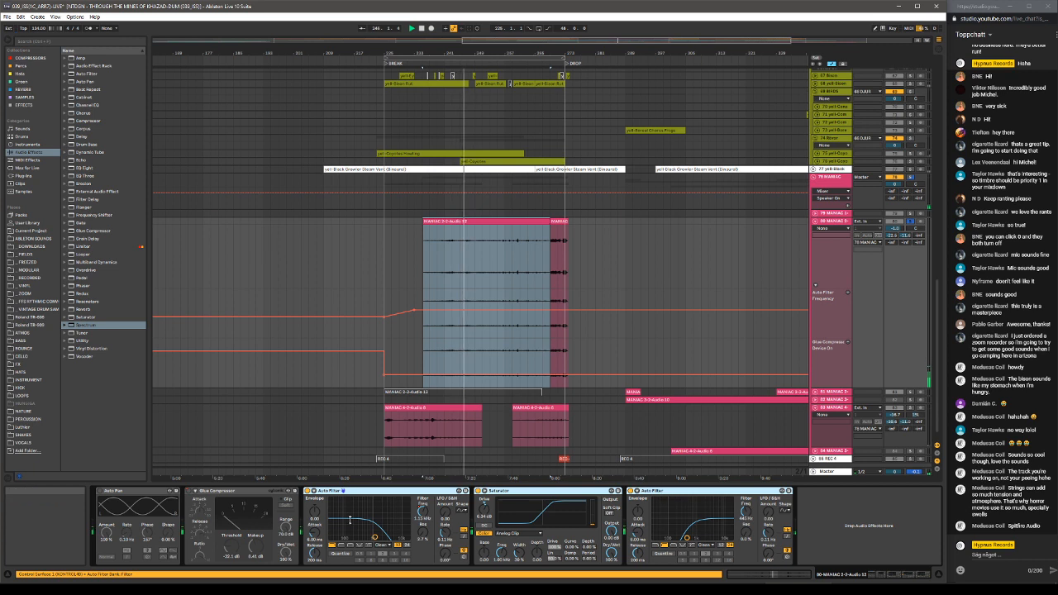
{"action": "key", "text": "ctrl+g"}
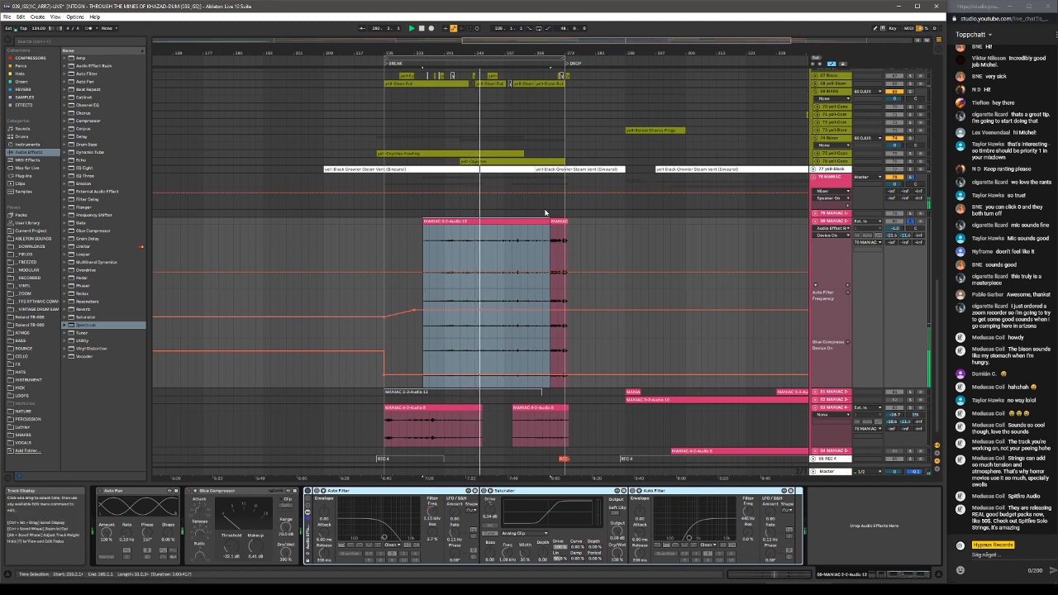
Listen to track 80's two break clips and examine the transposition and warp settings of each.
{"action": "double_click", "coordinate": [478, 220]}
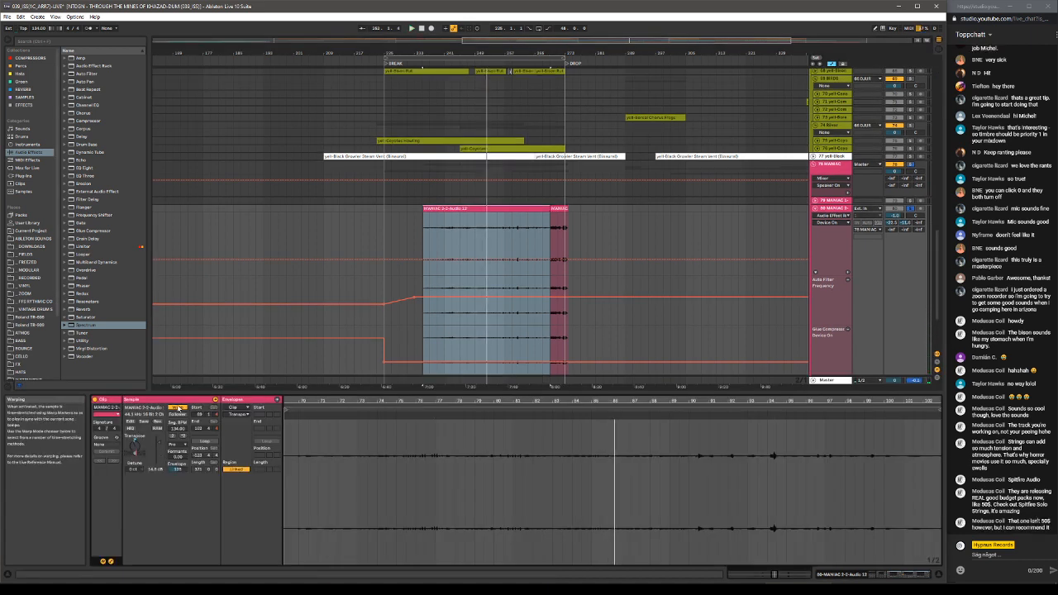
{"action": "key", "text": "space"}
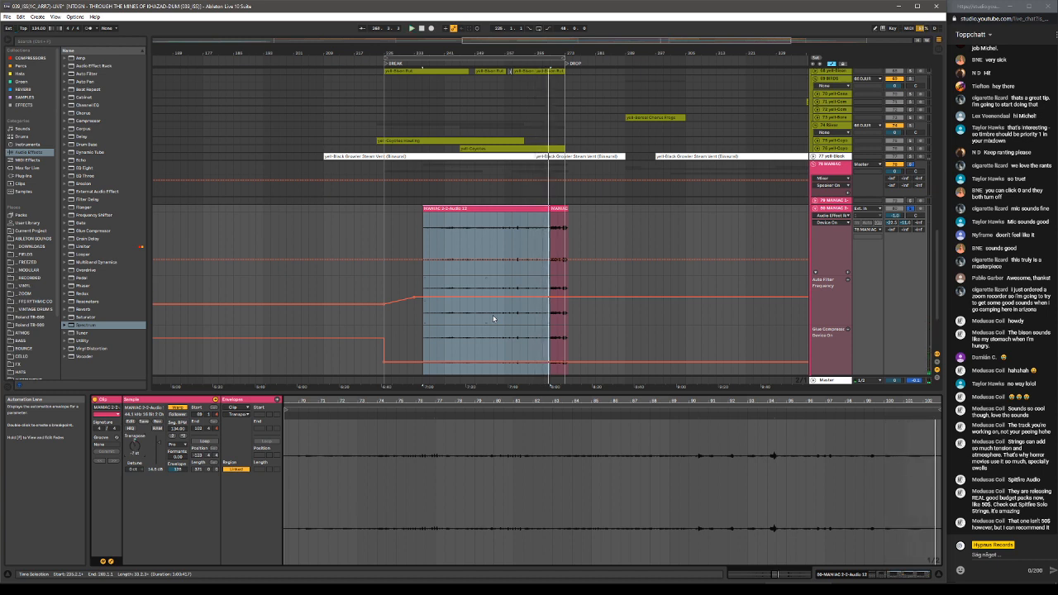
{"action": "left_click", "coordinate": [558, 208]}
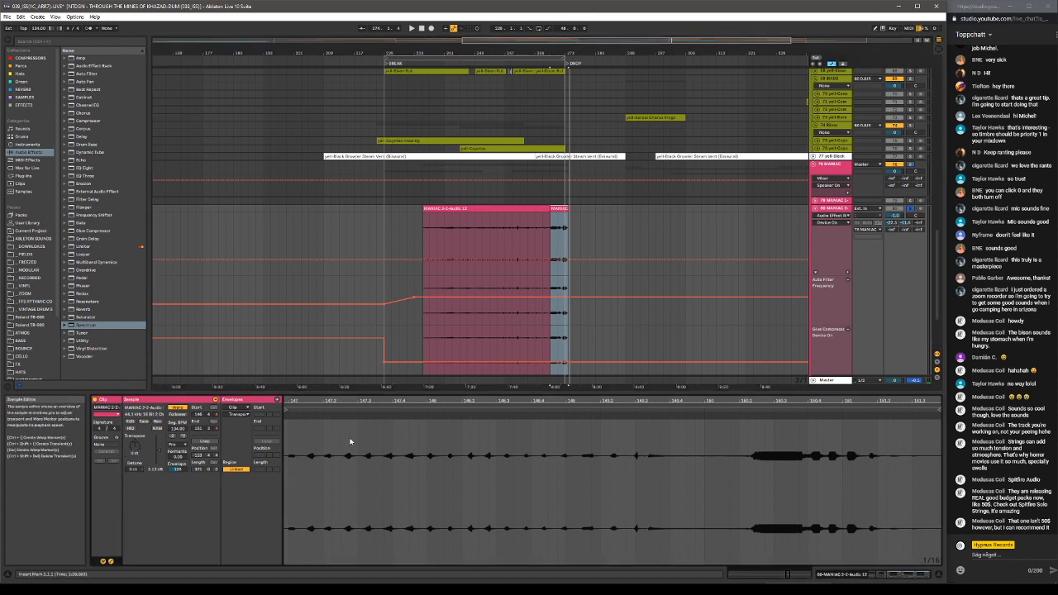
{"action": "key", "text": "space"}
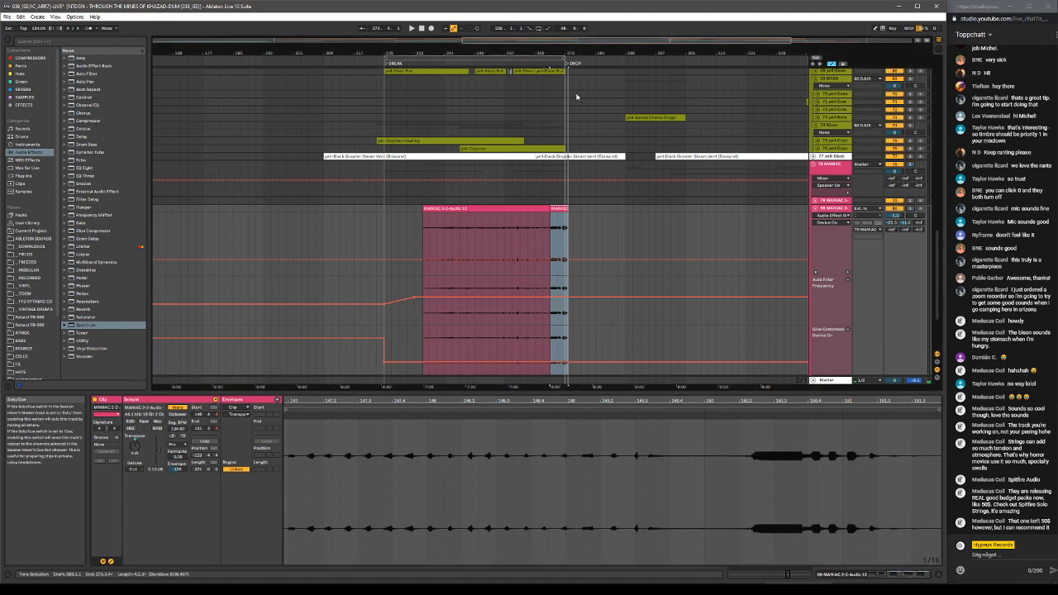
{"action": "key", "text": "space"}
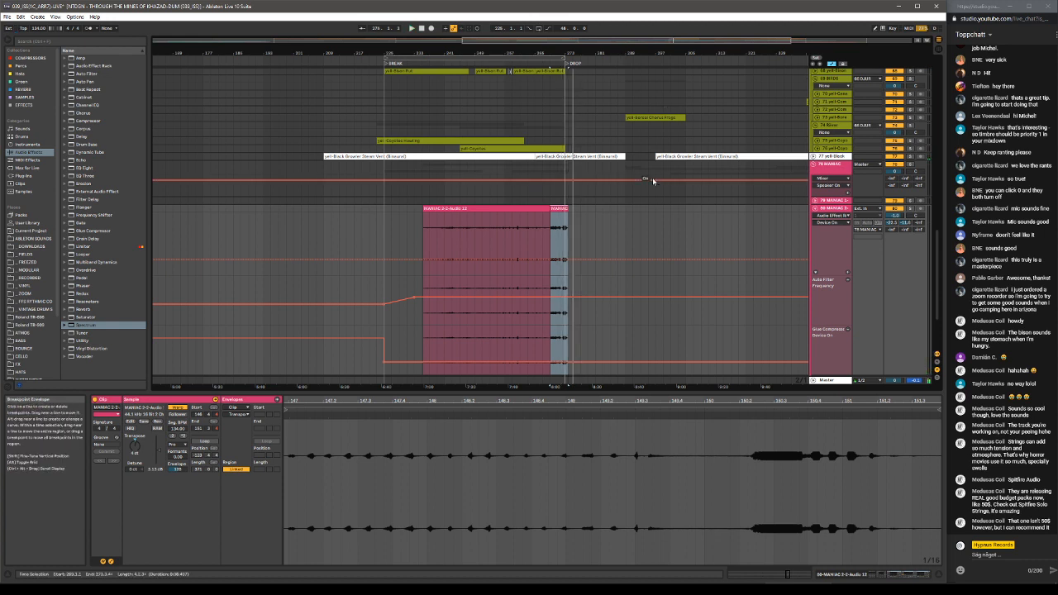
Fold MANIAC tracks 80 and 83, and bring the kick and hat tracks after the DROP locator into view.
{"action": "key", "text": "a"}
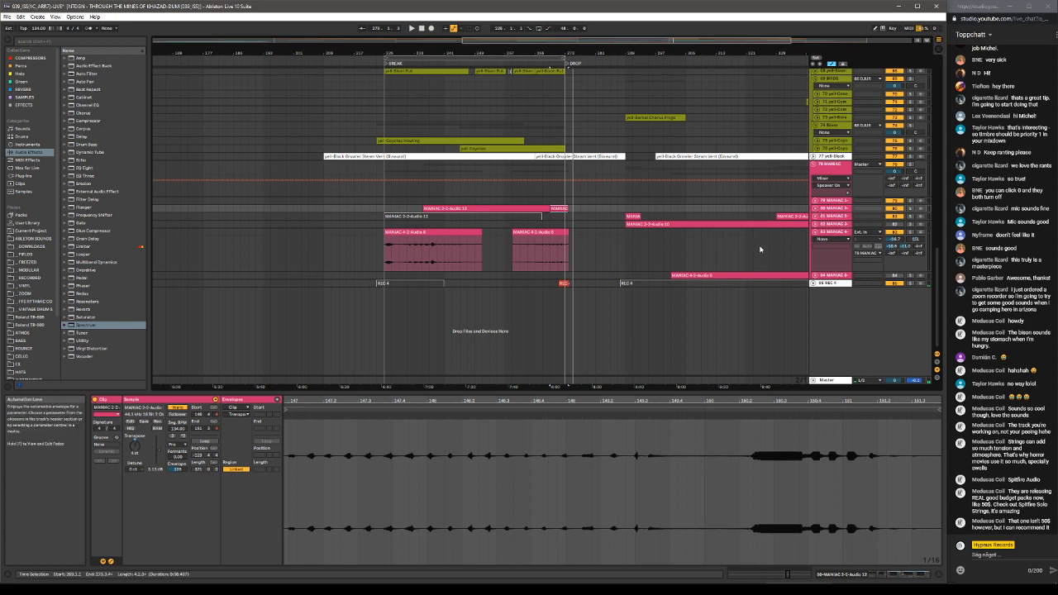
{"action": "left_click", "coordinate": [814, 232]}
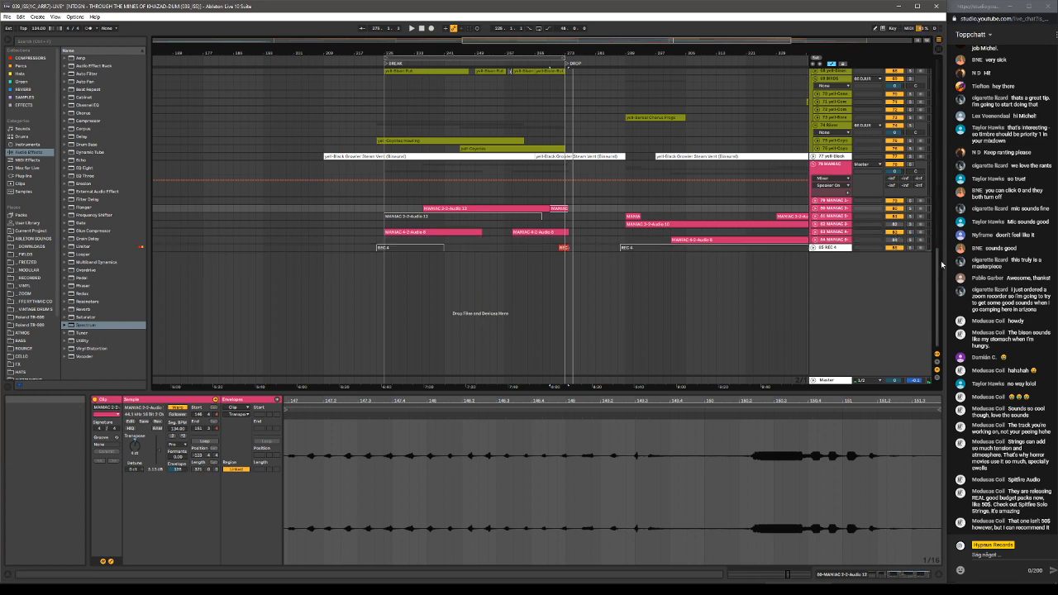
{"action": "left_click_drag", "start_coordinate": [938, 266], "coordinate": [957, 189]}
{"action": "scroll", "coordinate": [551, 81], "scroll_direction": "up", "scroll_amount": 15}
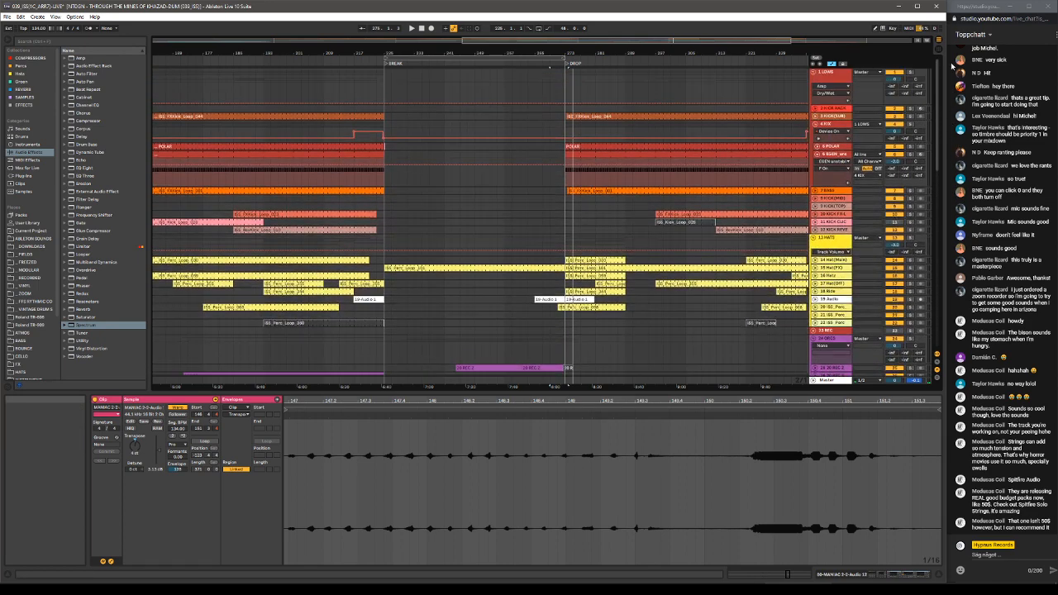
{"action": "left_click_drag", "start_coordinate": [567, 55], "coordinate": [484, 101]}
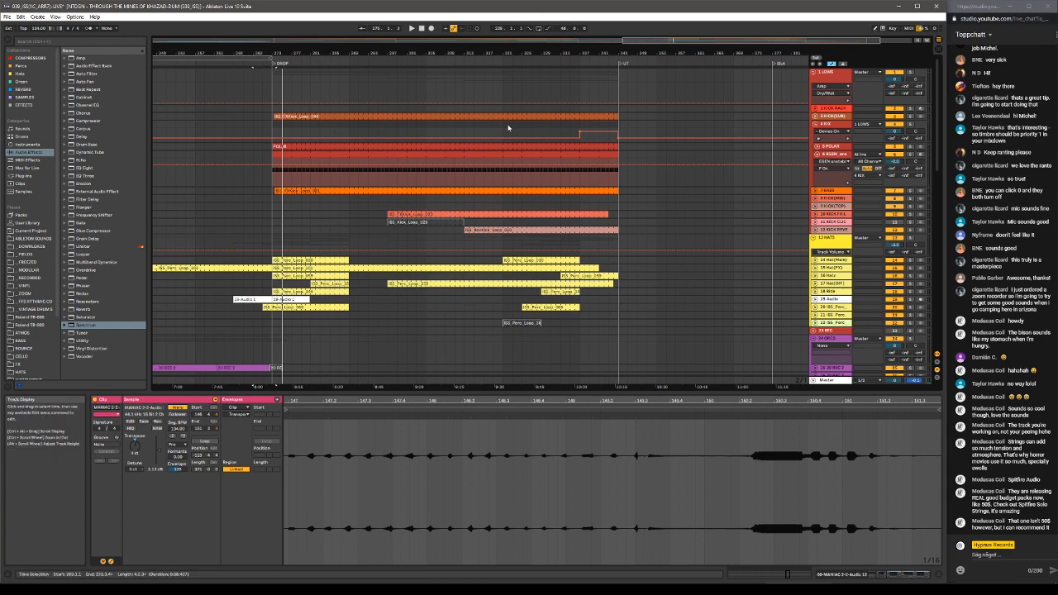
Zoom the arrangement out to show every section from KICK to the end, and unfold the DRUMS group.
{"action": "scroll", "coordinate": [500, 213], "scroll_direction": "down", "scroll_amount": 5}
{"action": "scroll", "coordinate": [501, 213], "scroll_direction": "down", "scroll_amount": 2}
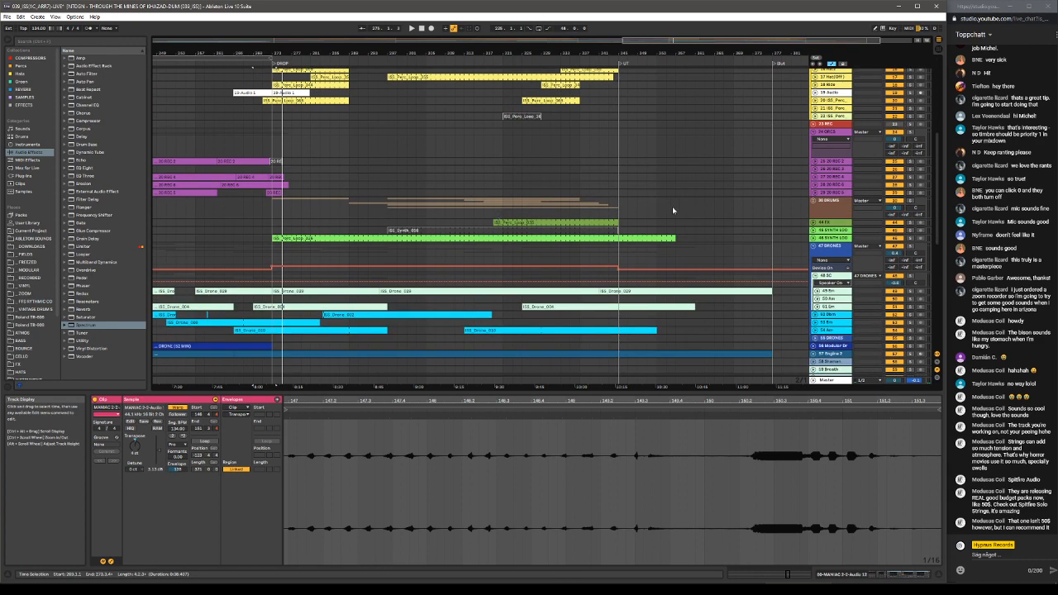
{"action": "left_click_drag", "start_coordinate": [623, 52], "coordinate": [711, 15]}
{"action": "left_click", "coordinate": [813, 201]}
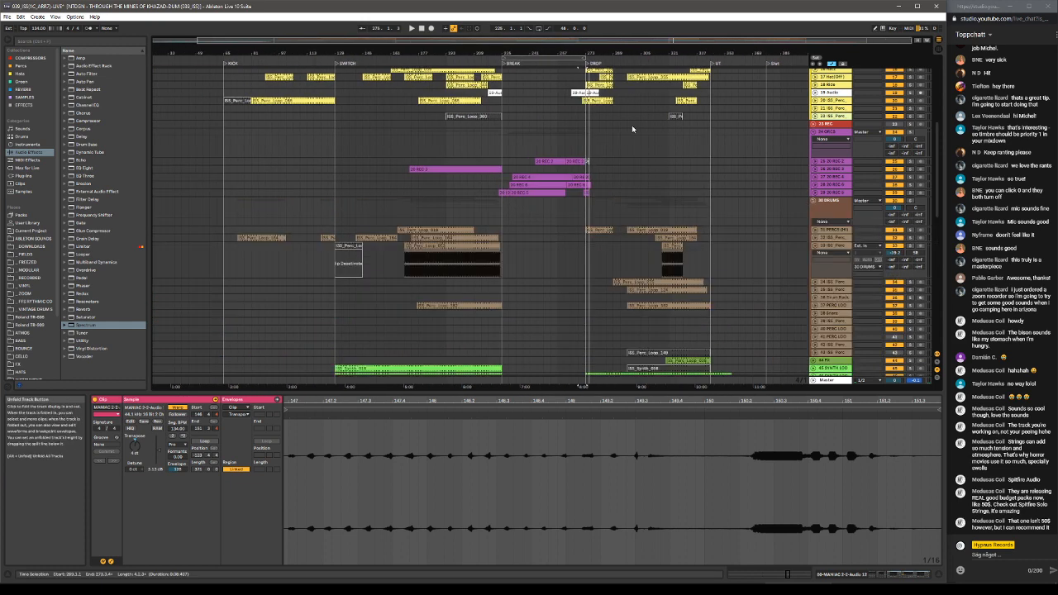
Examine how the kick, hat, percussion, synth, drone and animal layers are distributed across the arrangement's sections.
{"action": "scroll", "coordinate": [646, 131], "scroll_direction": "down", "scroll_amount": 2}
{"action": "scroll", "coordinate": [659, 158], "scroll_direction": "up", "scroll_amount": 3}
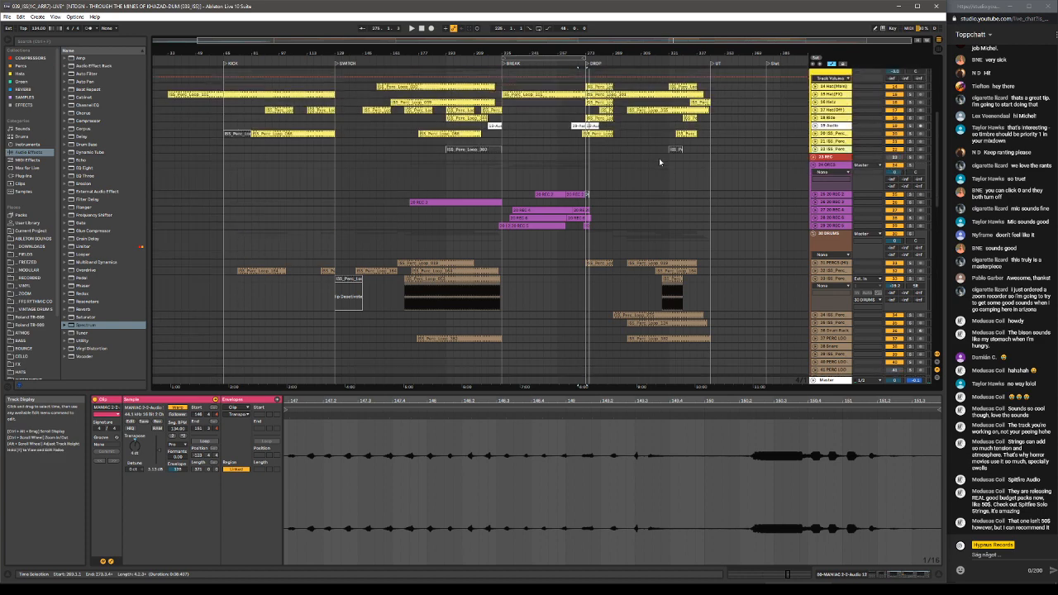
{"action": "scroll", "coordinate": [658, 158], "scroll_direction": "down", "scroll_amount": 6}
{"action": "scroll", "coordinate": [659, 158], "scroll_direction": "down", "scroll_amount": 2}
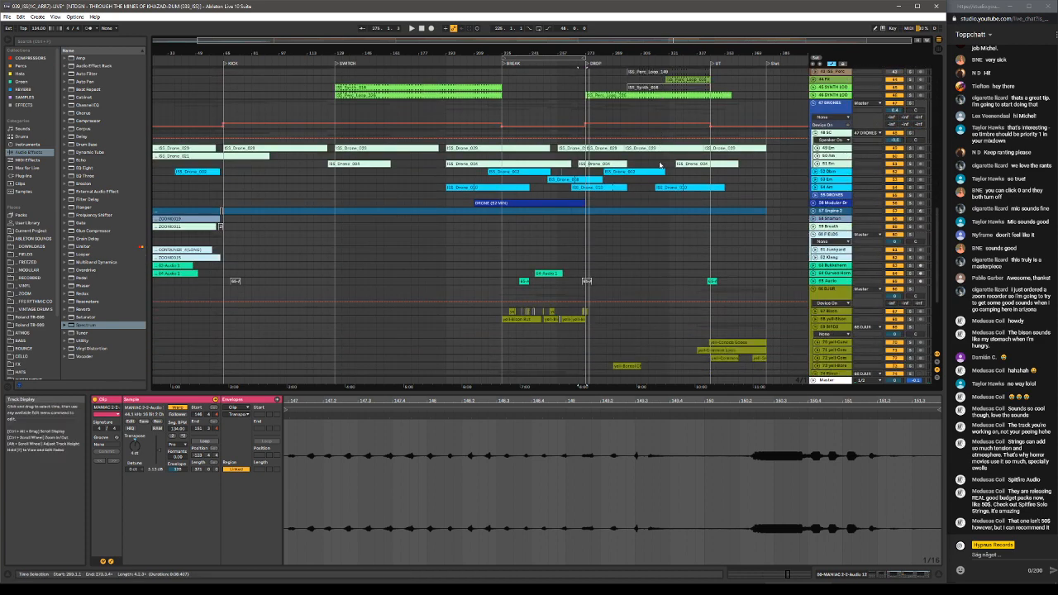
{"action": "scroll", "coordinate": [661, 166], "scroll_direction": "up", "scroll_amount": 7}
{"action": "scroll", "coordinate": [661, 167], "scroll_direction": "up", "scroll_amount": 5}
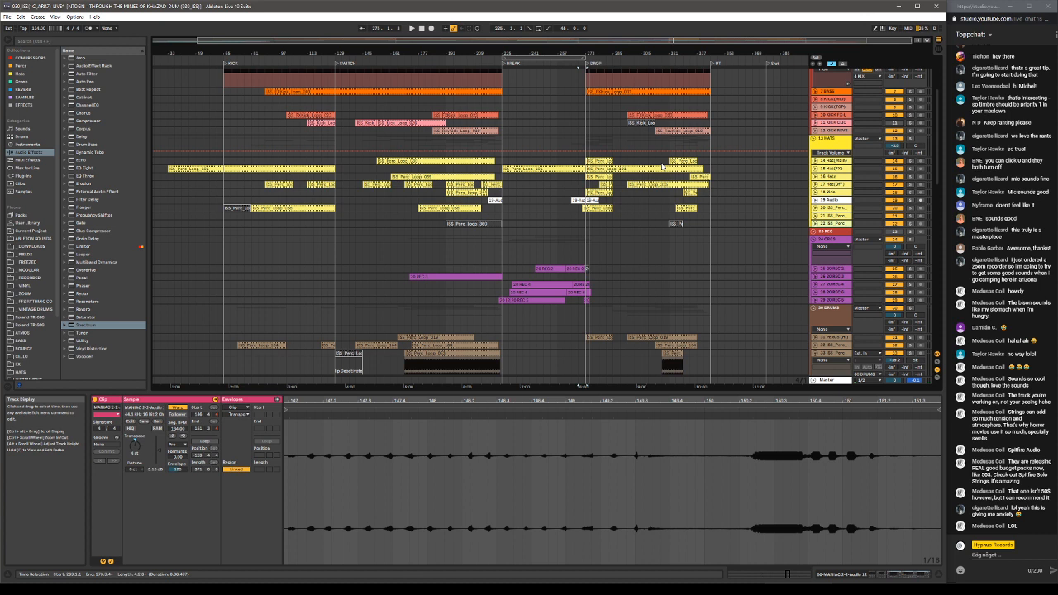
{"action": "scroll", "coordinate": [661, 166], "scroll_direction": "up", "scroll_amount": 5}
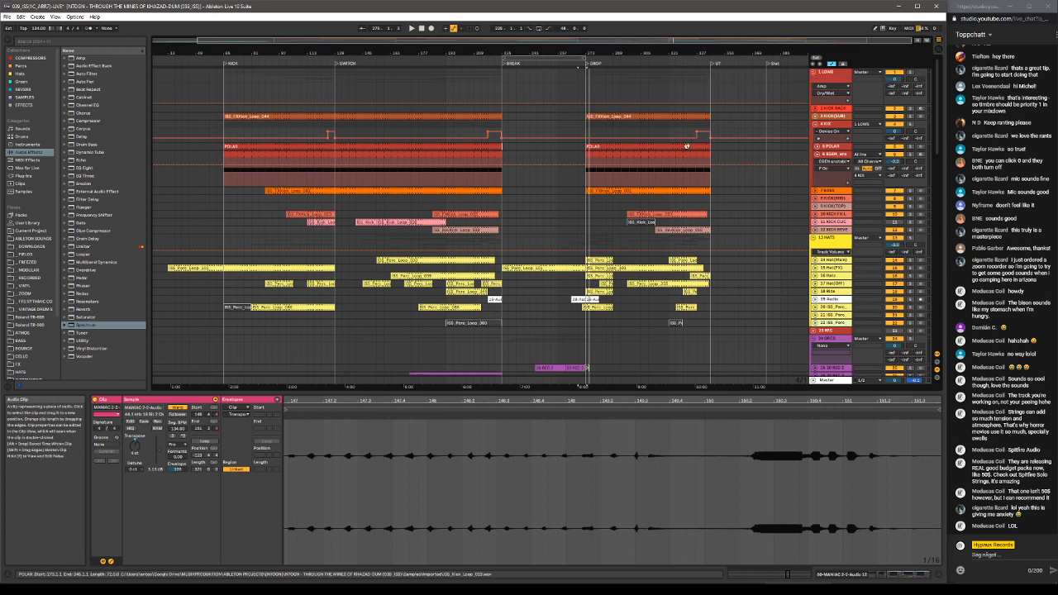
{"action": "scroll", "coordinate": [670, 154], "scroll_direction": "down", "scroll_amount": 1}
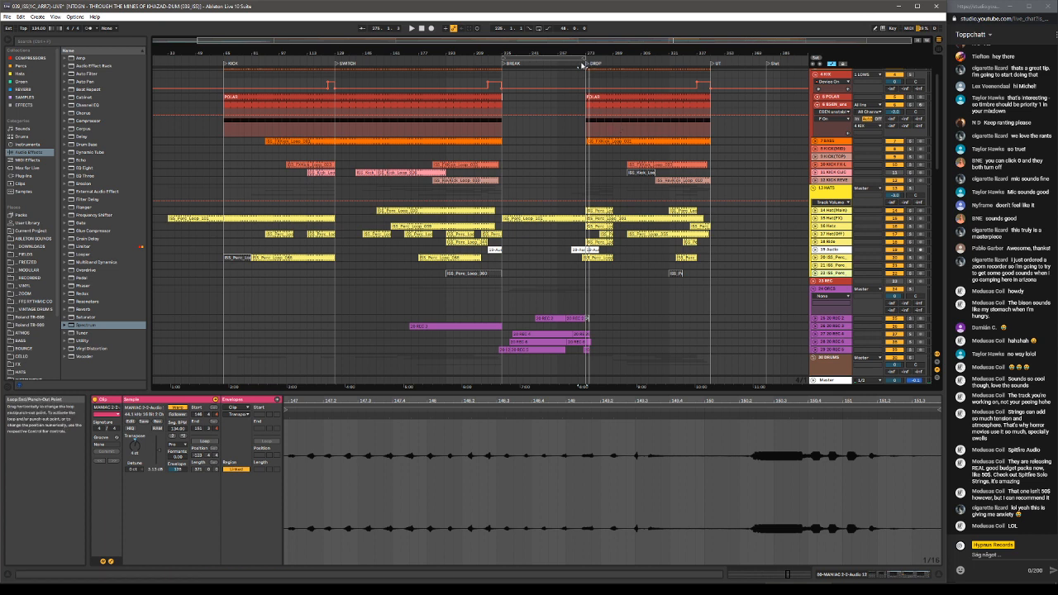
{"action": "scroll", "coordinate": [580, 66], "scroll_direction": "down", "scroll_amount": 3}
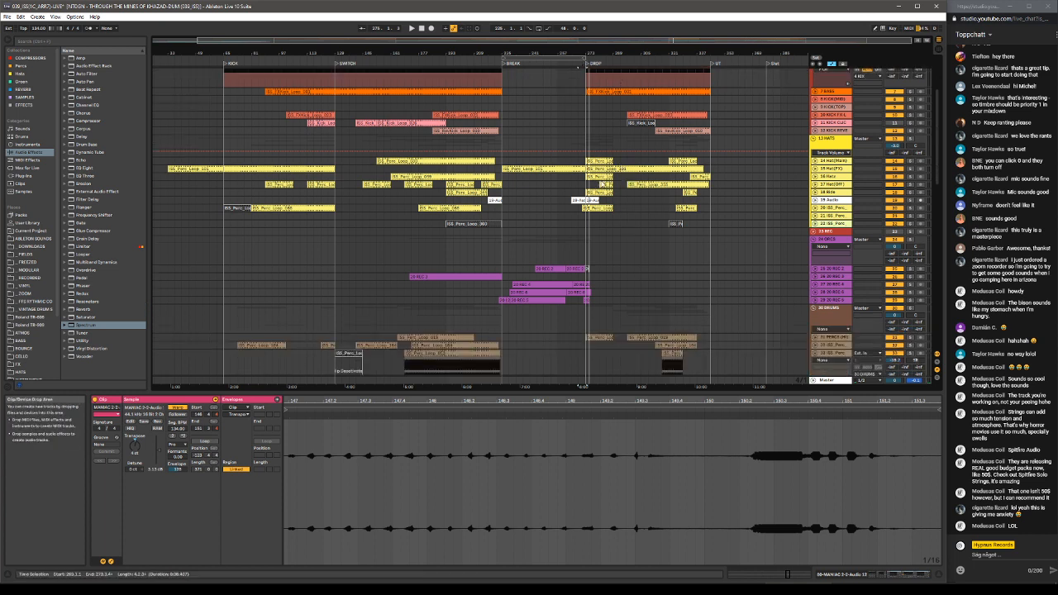
{"action": "scroll", "coordinate": [592, 159], "scroll_direction": "up", "scroll_amount": 2}
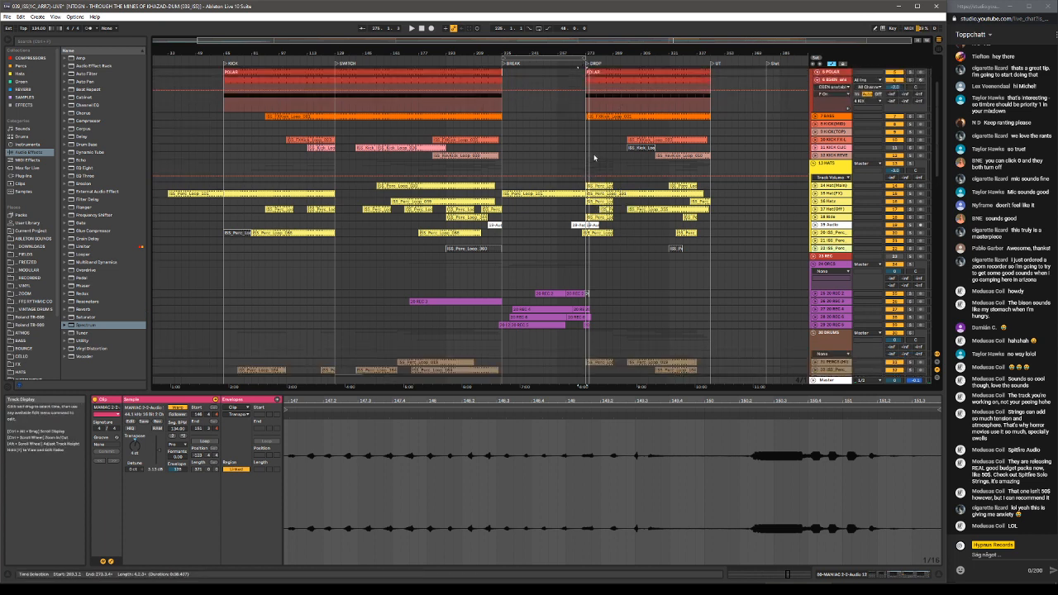
Mark the kick reverb range after DROP and the HATS ranges before BREAK and after DROP to compare them.
{"action": "left_click_drag", "start_coordinate": [587, 156], "coordinate": [614, 156]}
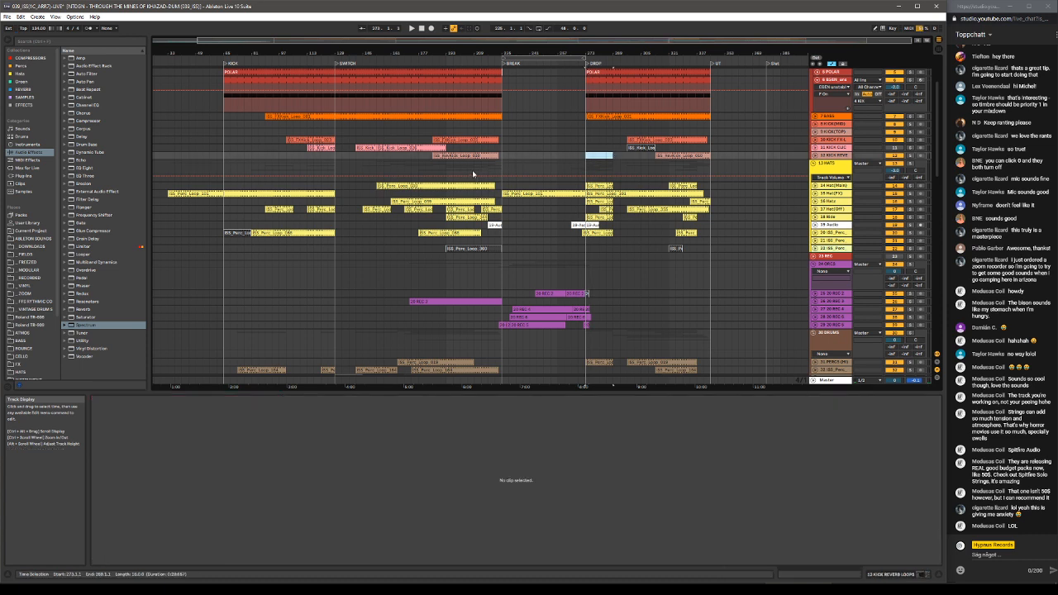
{"action": "left_click_drag", "start_coordinate": [472, 171], "coordinate": [450, 167]}
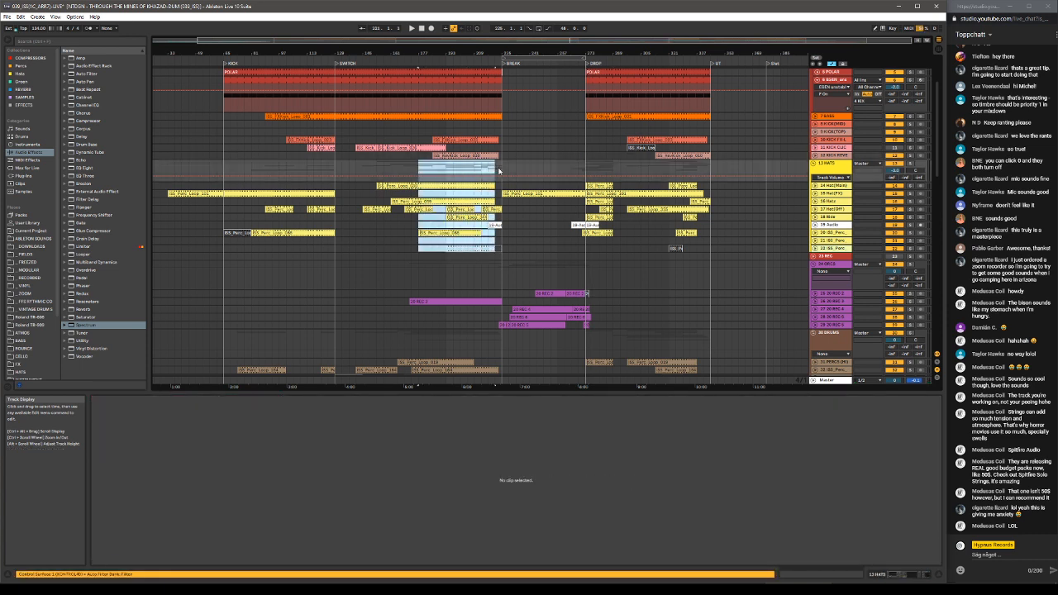
{"action": "left_click_drag", "start_coordinate": [587, 166], "coordinate": [621, 167]}
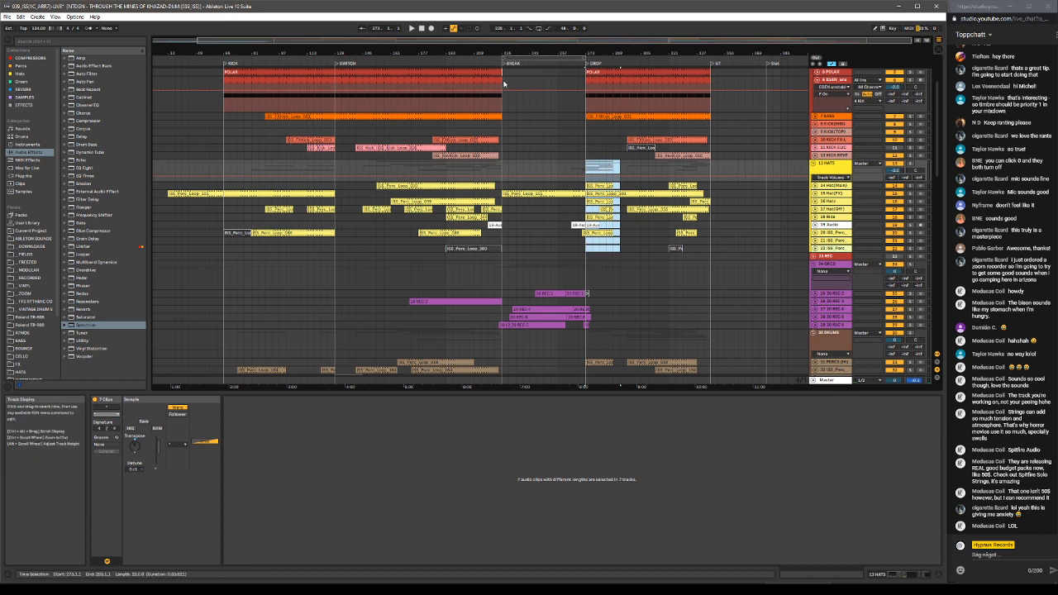
Highlight the break range on the kick tracks and the opening of the drop on the KICK CLICKS track, and clear both selections.
{"action": "left_click_drag", "start_coordinate": [504, 84], "coordinate": [584, 81]}
{"action": "key", "text": "Delete"}
{"action": "left_click", "coordinate": [567, 83]}
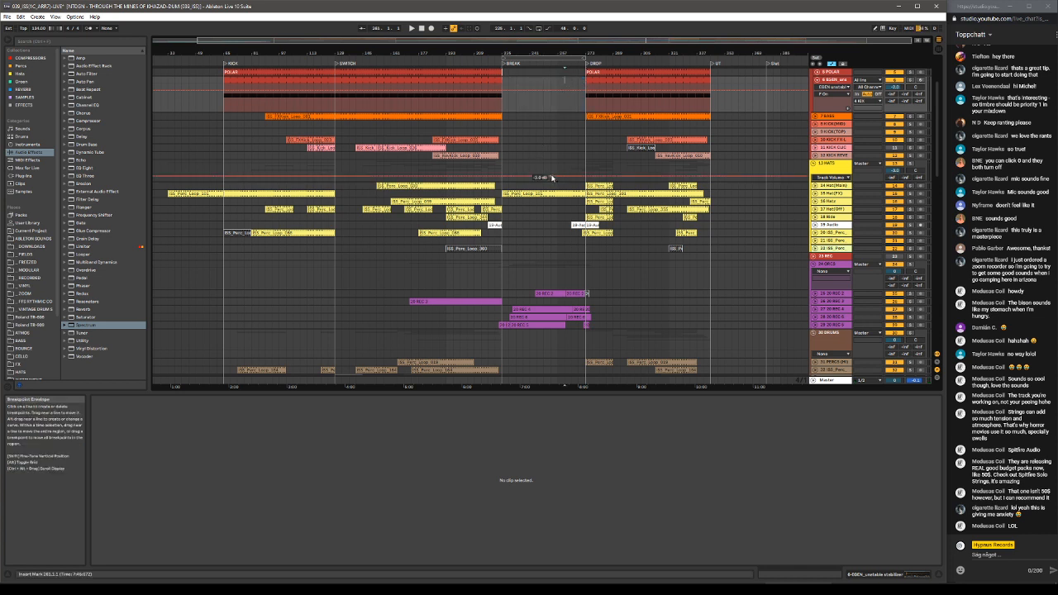
{"action": "left_click", "coordinate": [560, 131]}
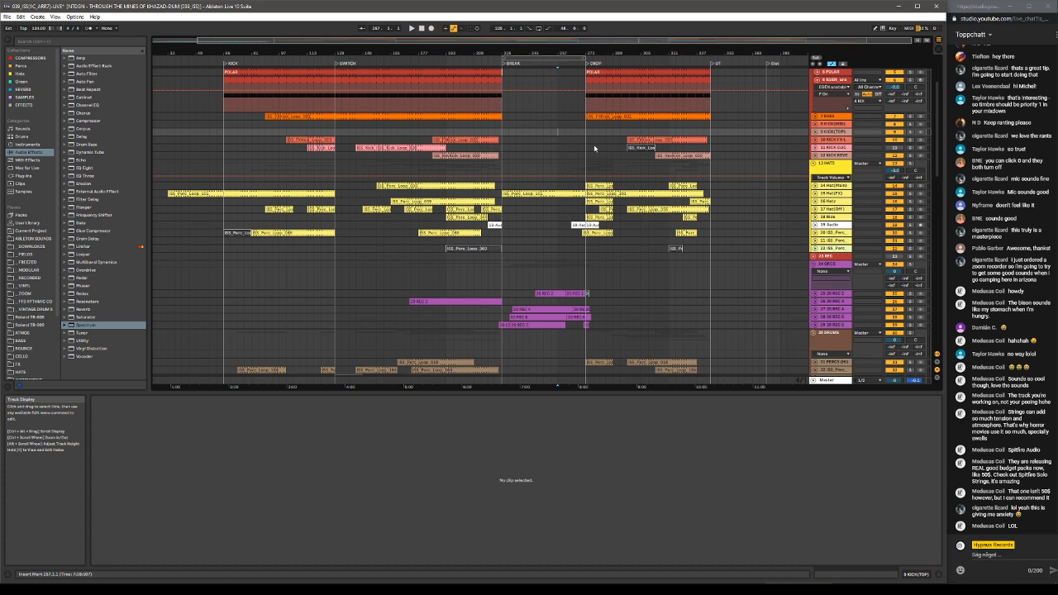
{"action": "left_click_drag", "start_coordinate": [593, 147], "coordinate": [612, 147]}
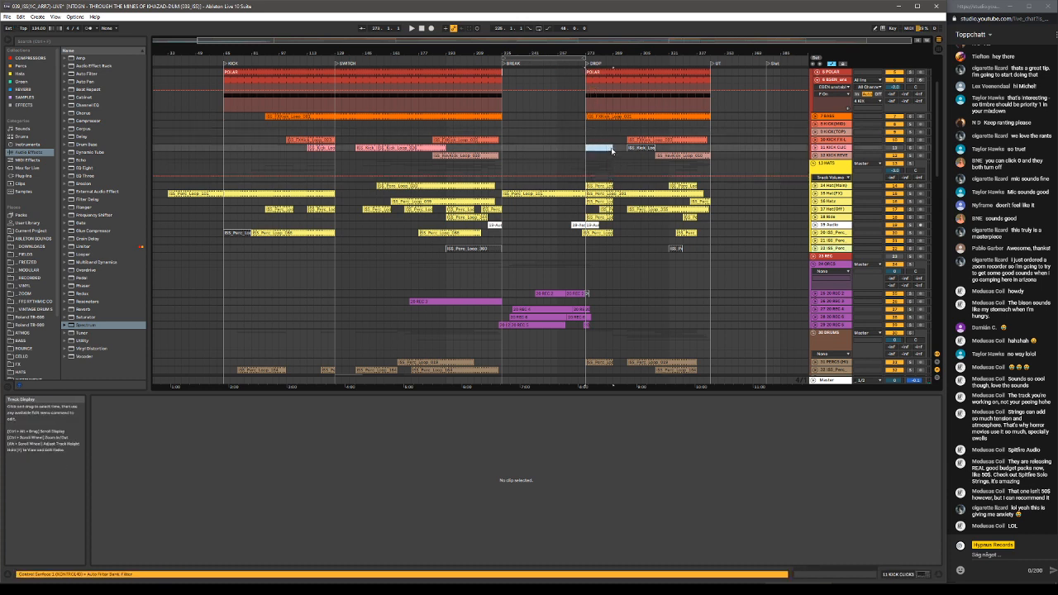
{"action": "key", "text": "Delete"}
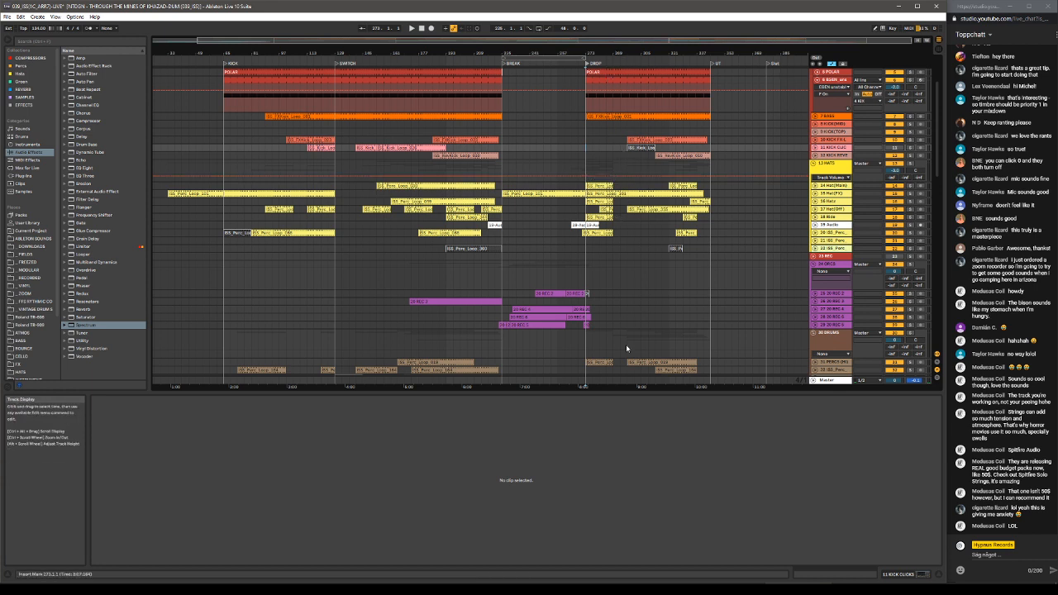
Review the percussion, synth and drone tracks, and play the arrangement from the end of the break into the DROP.
{"action": "scroll", "coordinate": [625, 344], "scroll_direction": "down", "scroll_amount": 5}
{"action": "scroll", "coordinate": [625, 264], "scroll_direction": "down", "scroll_amount": 2}
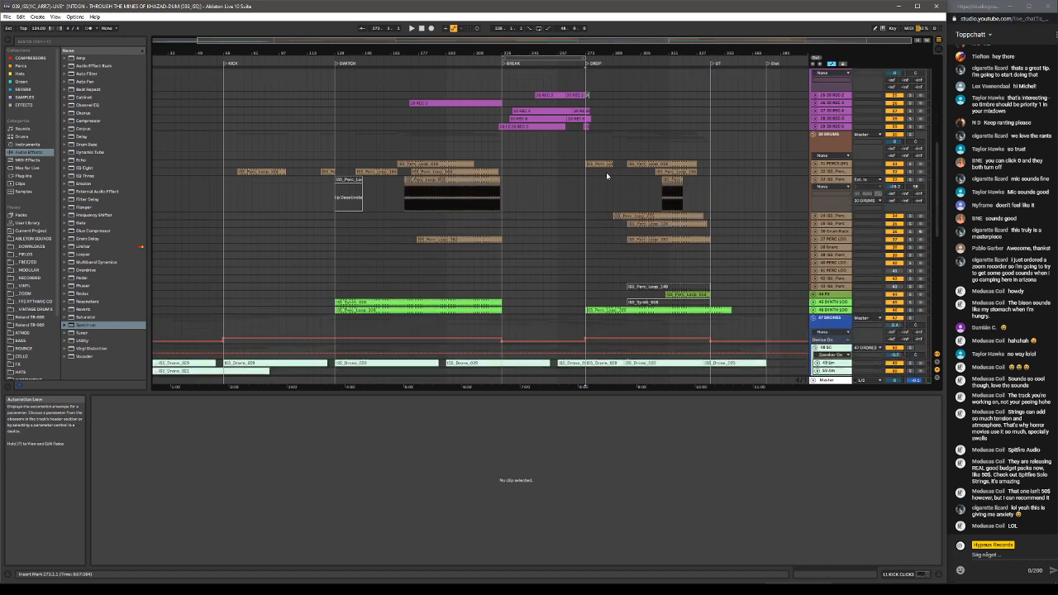
{"action": "scroll", "coordinate": [620, 252], "scroll_direction": "down", "scroll_amount": 2}
{"action": "scroll", "coordinate": [615, 243], "scroll_direction": "up", "scroll_amount": 9}
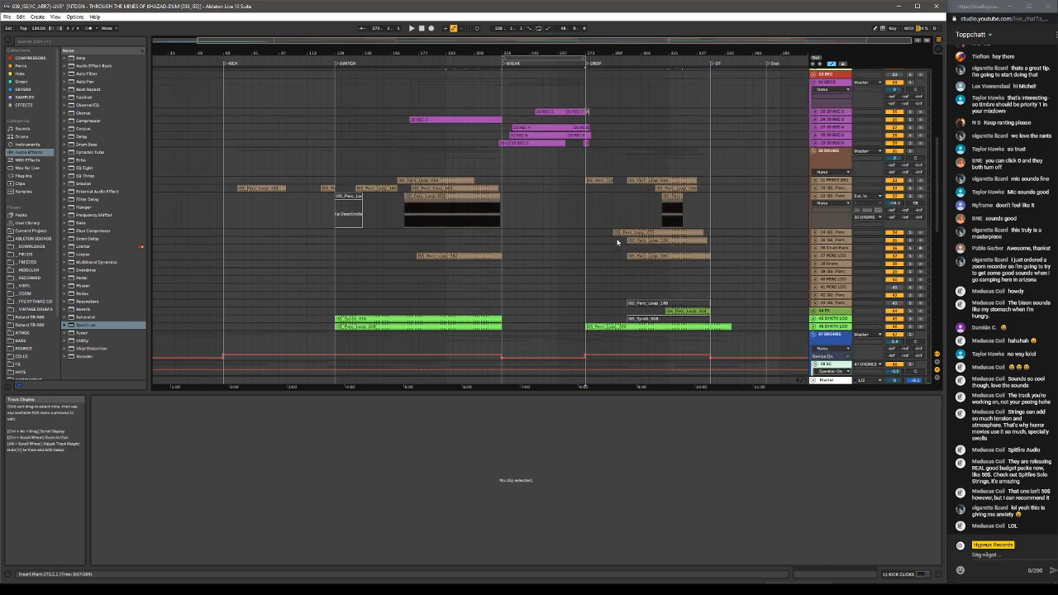
{"action": "scroll", "coordinate": [595, 99], "scroll_direction": "up", "scroll_amount": 1}
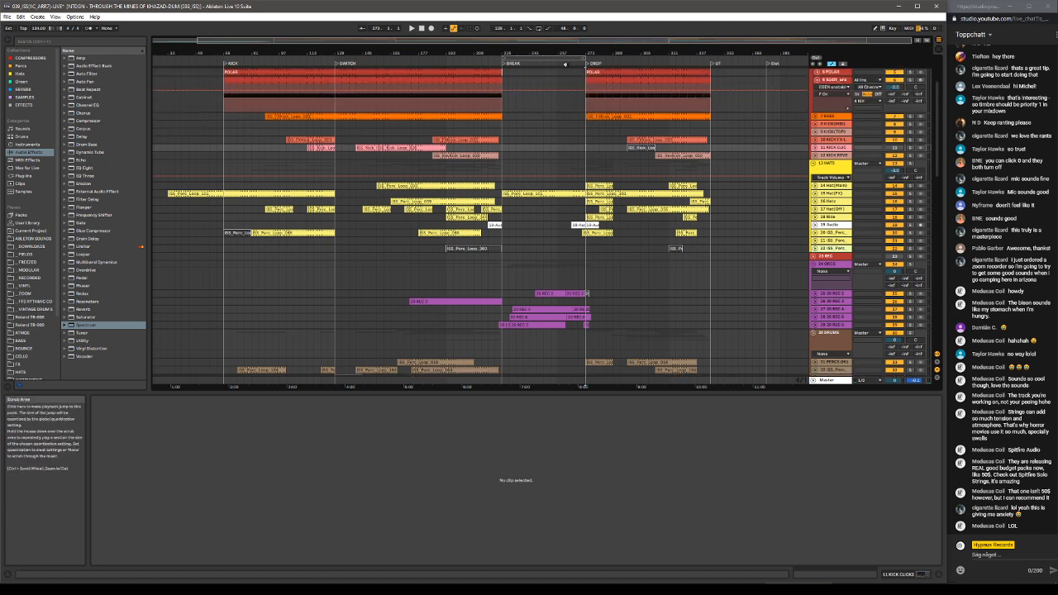
{"action": "left_click", "coordinate": [567, 64]}
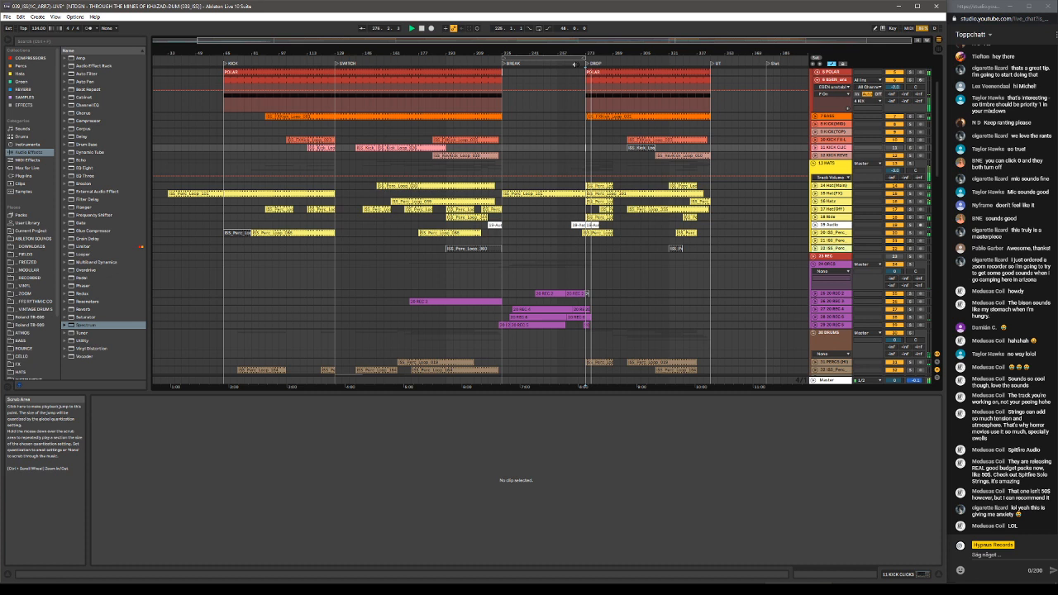
{"action": "left_click", "coordinate": [662, 201]}
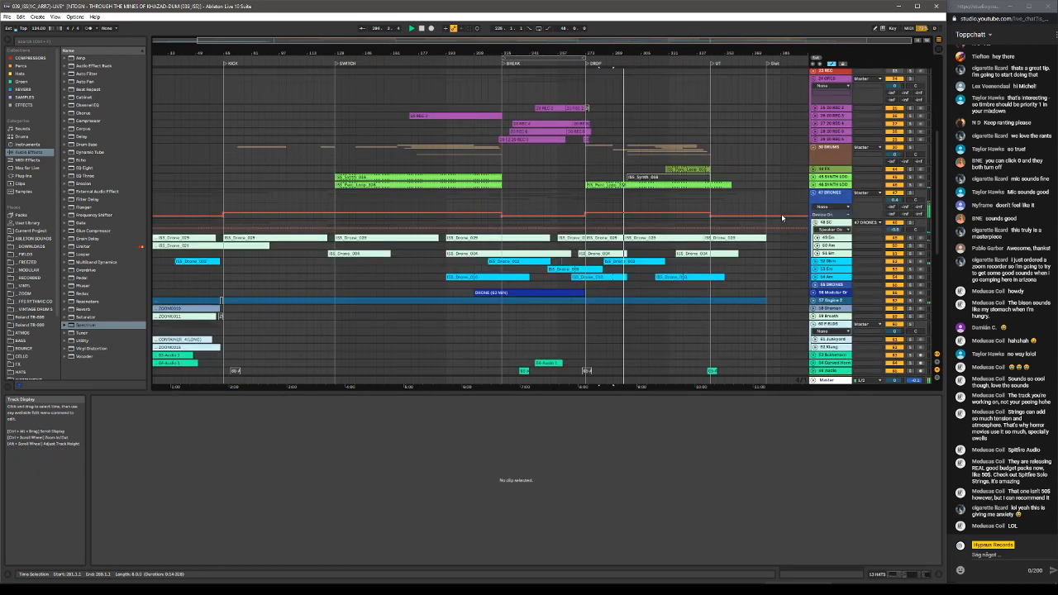
Inspect the Bored Chorus Frogs clip on track 73 after the DROP locator during playback.
{"action": "scroll", "coordinate": [783, 217], "scroll_direction": "down", "scroll_amount": 2}
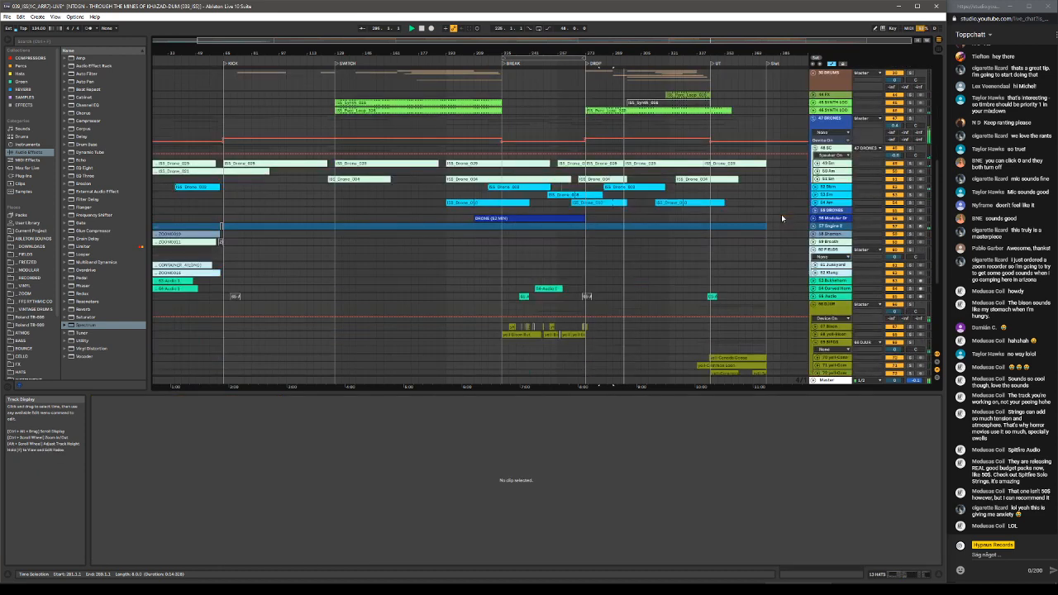
{"action": "scroll", "coordinate": [781, 214], "scroll_direction": "down", "scroll_amount": 2}
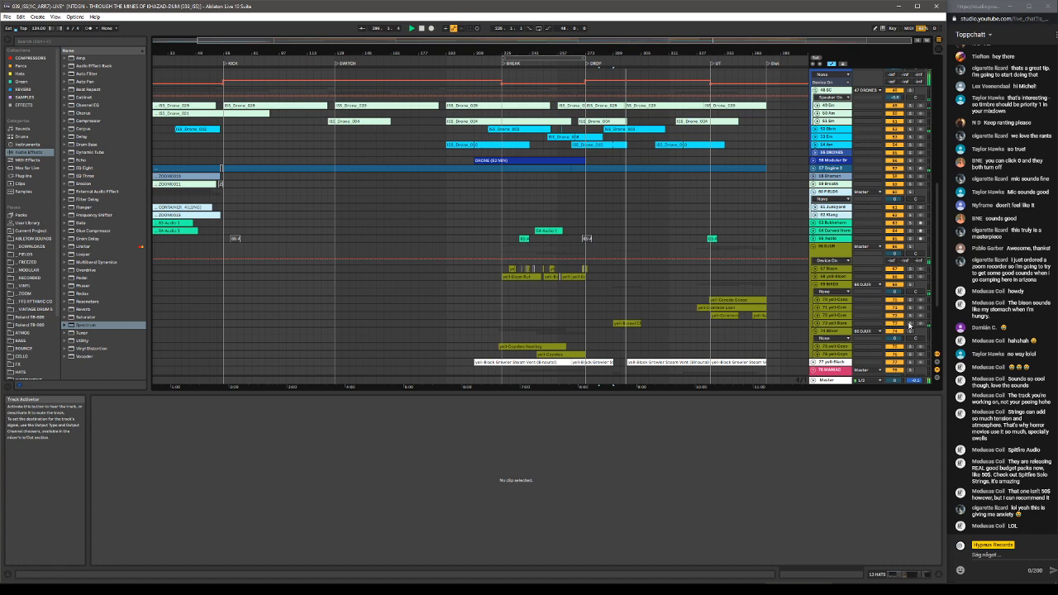
{"action": "left_click", "coordinate": [626, 324]}
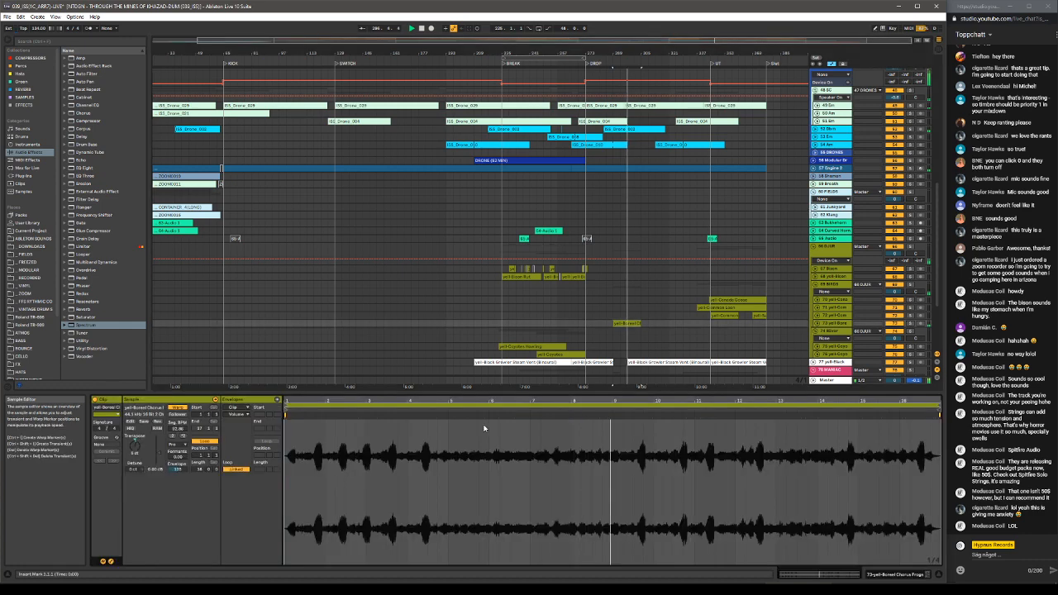
{"action": "scroll", "coordinate": [545, 191], "scroll_direction": "up", "scroll_amount": 3}
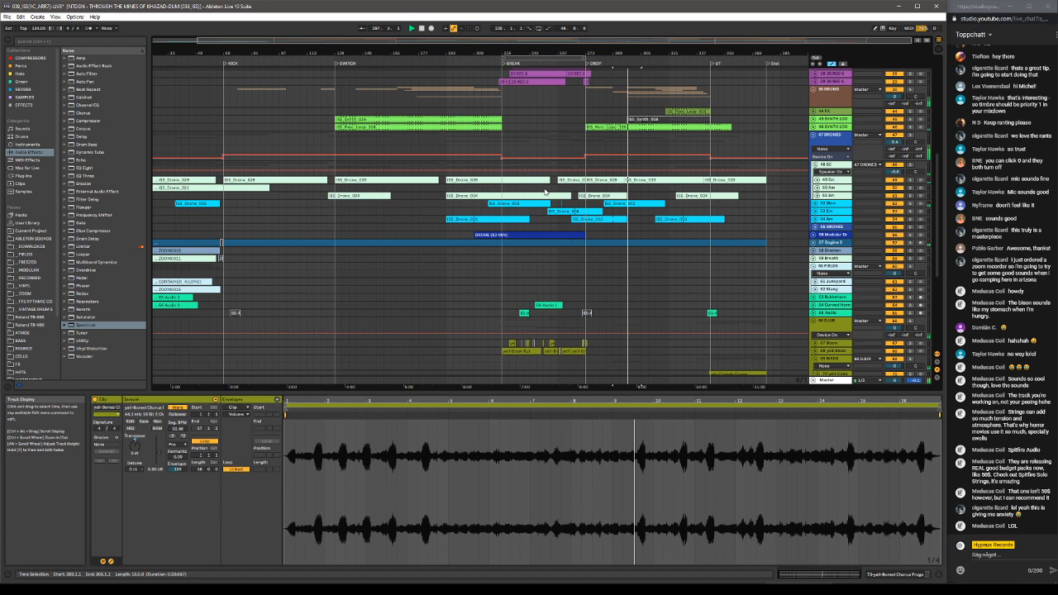
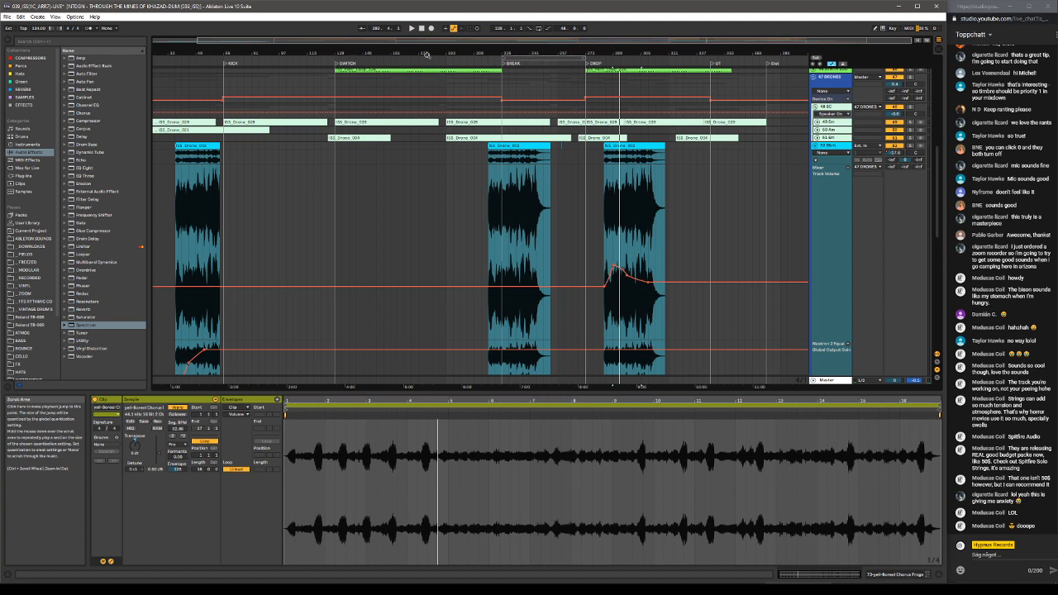
Listen to the arrangement from around BREAK and again past DROP, and inspect drone track 52's clip and volume automation after the DROP.
{"action": "left_click", "coordinate": [504, 64]}
{"action": "left_click", "coordinate": [487, 62]}
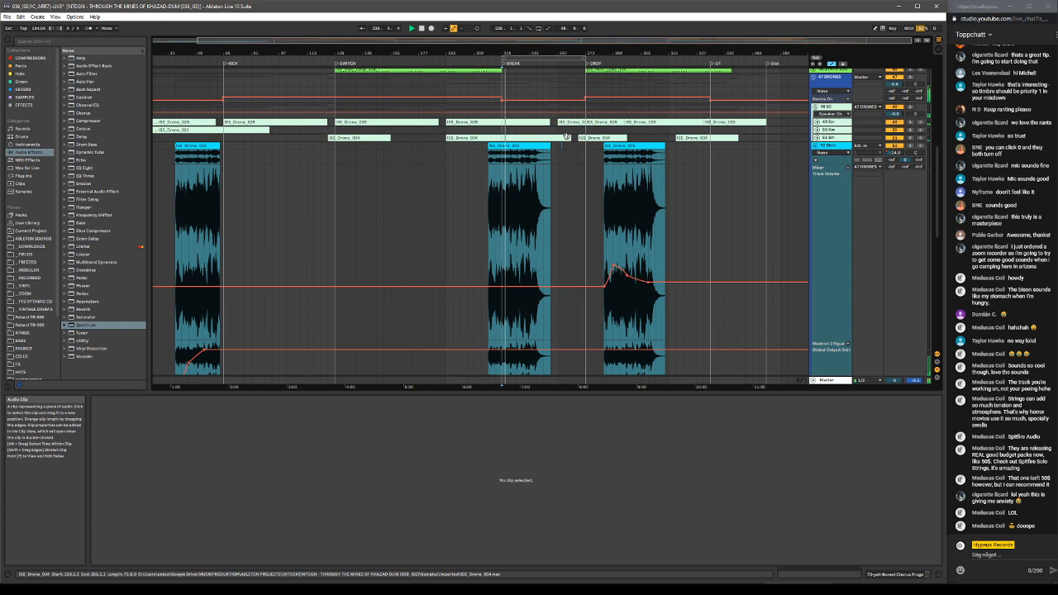
{"action": "scroll", "coordinate": [587, 193], "scroll_direction": "down", "scroll_amount": 2}
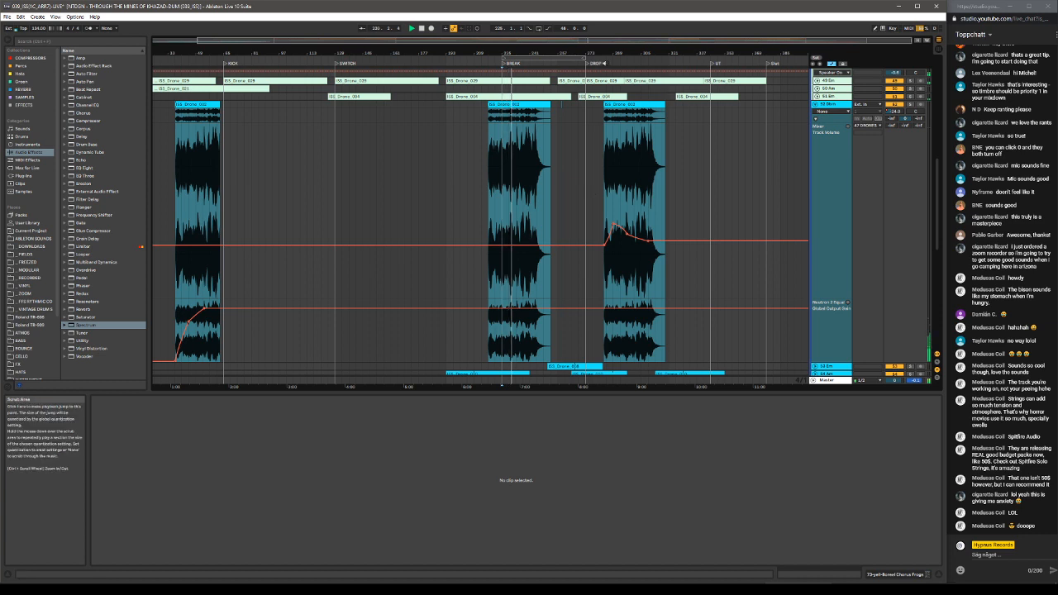
{"action": "left_click", "coordinate": [610, 61]}
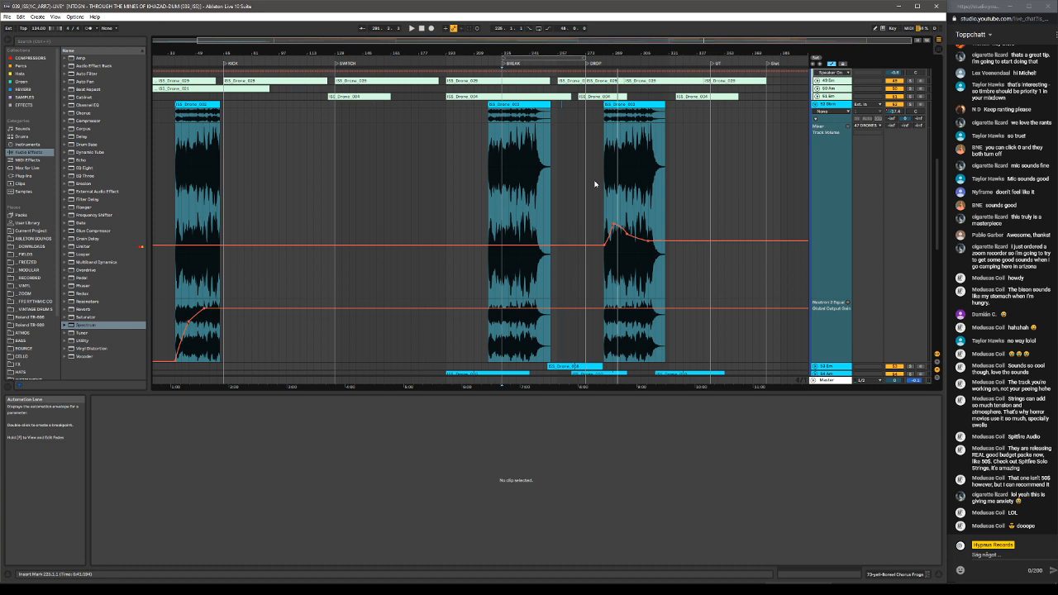
{"action": "left_click", "coordinate": [629, 175]}
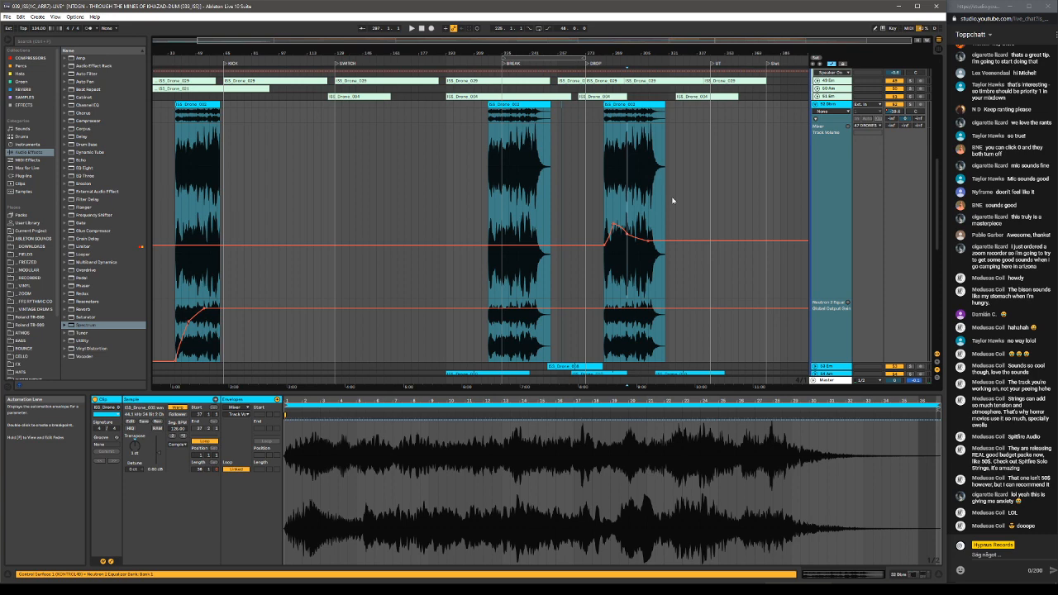
Fold drone track 52 and the DRONES and HATS groups, and select the HATS range covering the latter part of the drop.
{"action": "left_click", "coordinate": [815, 104]}
{"action": "scroll", "coordinate": [721, 157], "scroll_direction": "up", "scroll_amount": 5}
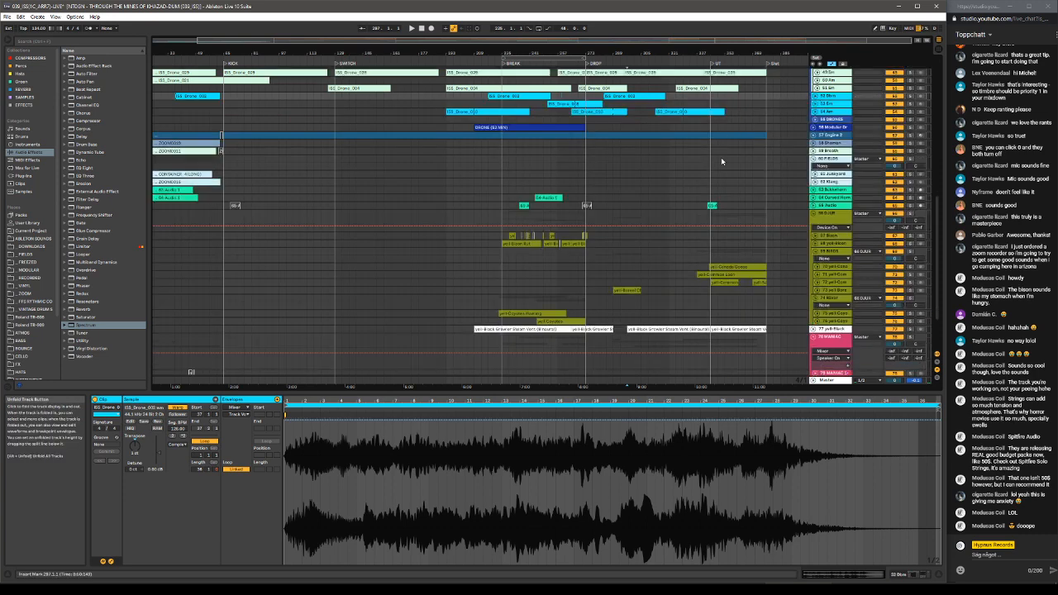
{"action": "scroll", "coordinate": [676, 166], "scroll_direction": "up", "scroll_amount": 5}
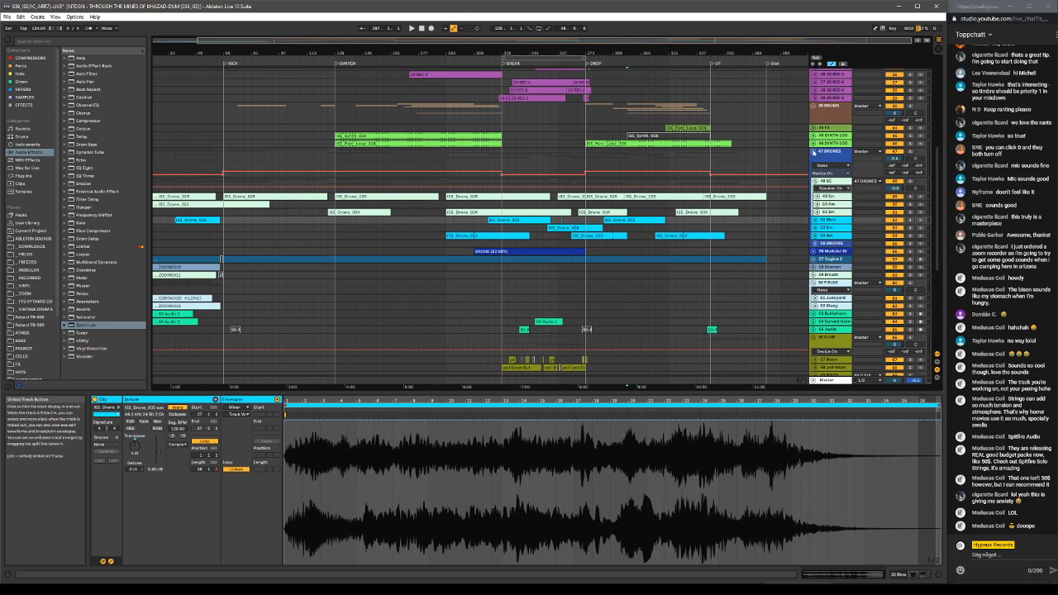
{"action": "left_click", "coordinate": [815, 152]}
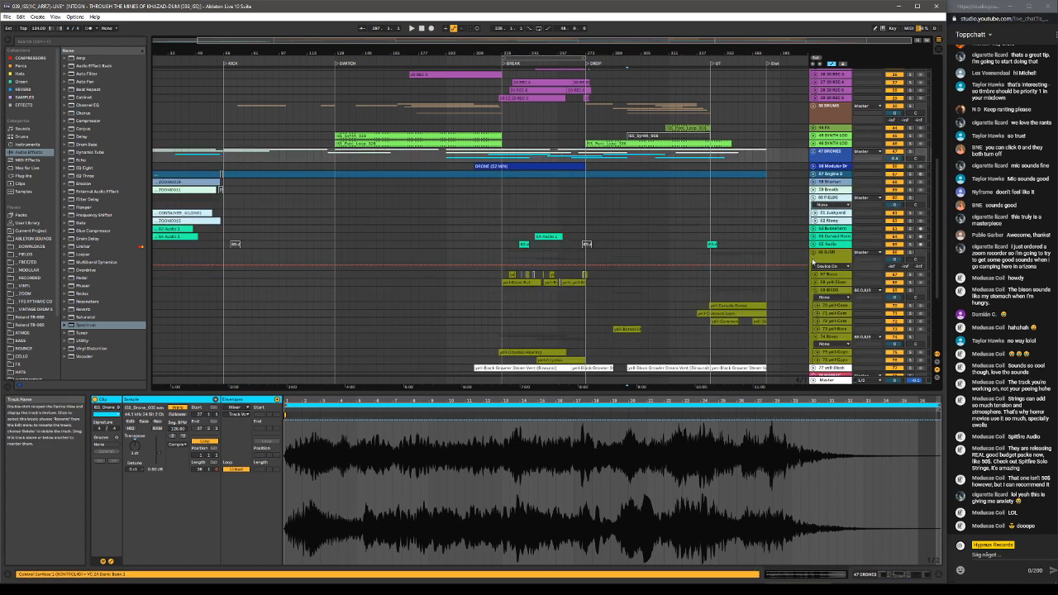
{"action": "left_click", "coordinate": [811, 291]}
{"action": "scroll", "coordinate": [746, 232], "scroll_direction": "up", "scroll_amount": 3}
{"action": "scroll", "coordinate": [747, 228], "scroll_direction": "up", "scroll_amount": 10}
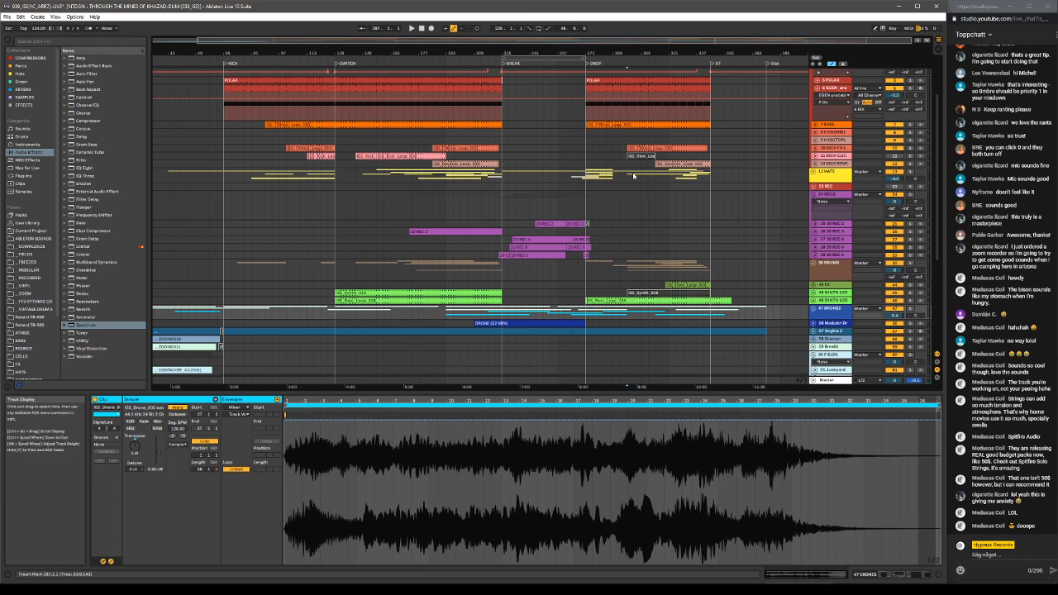
{"action": "left_click_drag", "start_coordinate": [613, 175], "coordinate": [709, 176]}
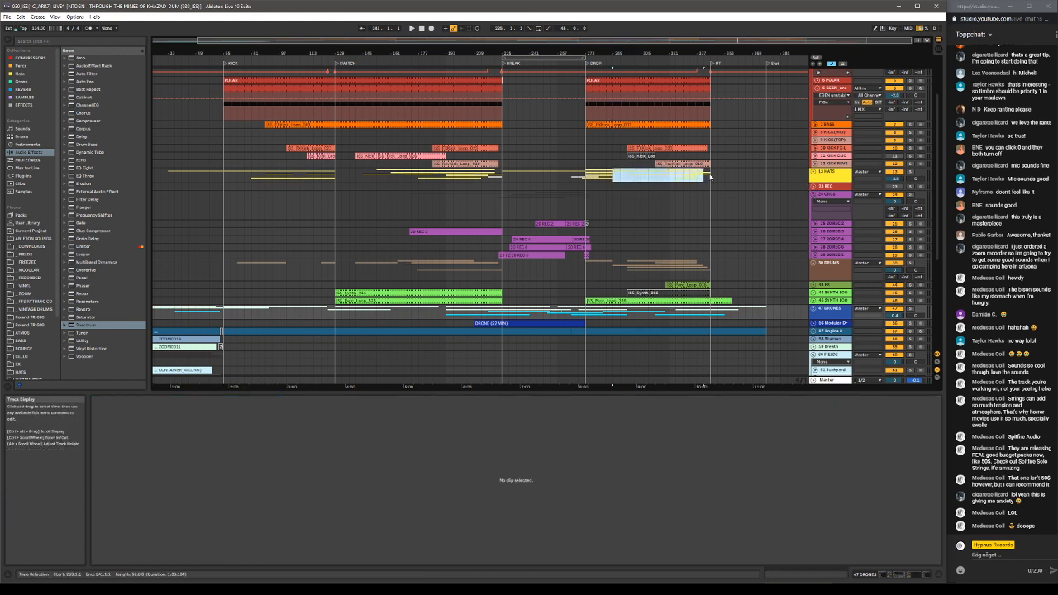
Compare the HATS group's ranges from SWITCH to BREAK, from the intro to BREAK, inside the break and after the DROP.
{"action": "left_click", "coordinate": [337, 181]}
{"action": "left_click_drag", "start_coordinate": [337, 181], "coordinate": [501, 177]}
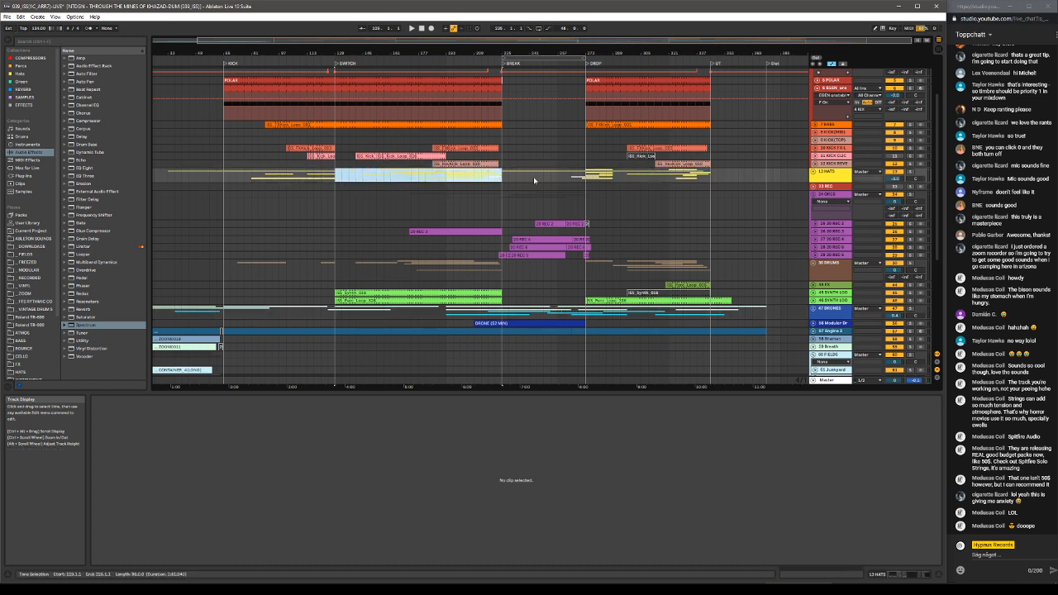
{"action": "left_click_drag", "start_coordinate": [613, 175], "coordinate": [707, 180]}
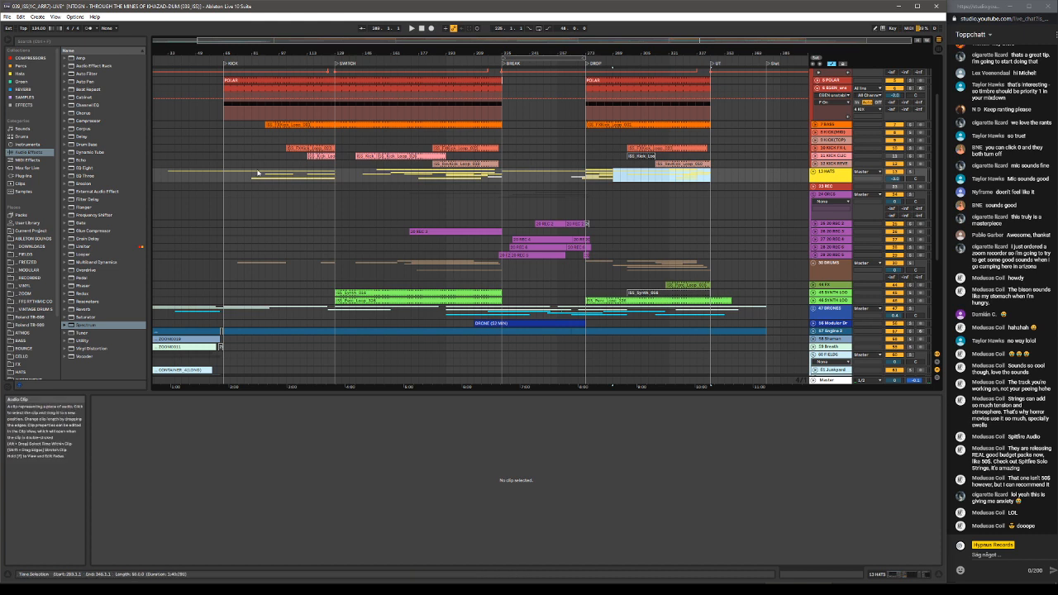
{"action": "left_click_drag", "start_coordinate": [159, 180], "coordinate": [497, 177]}
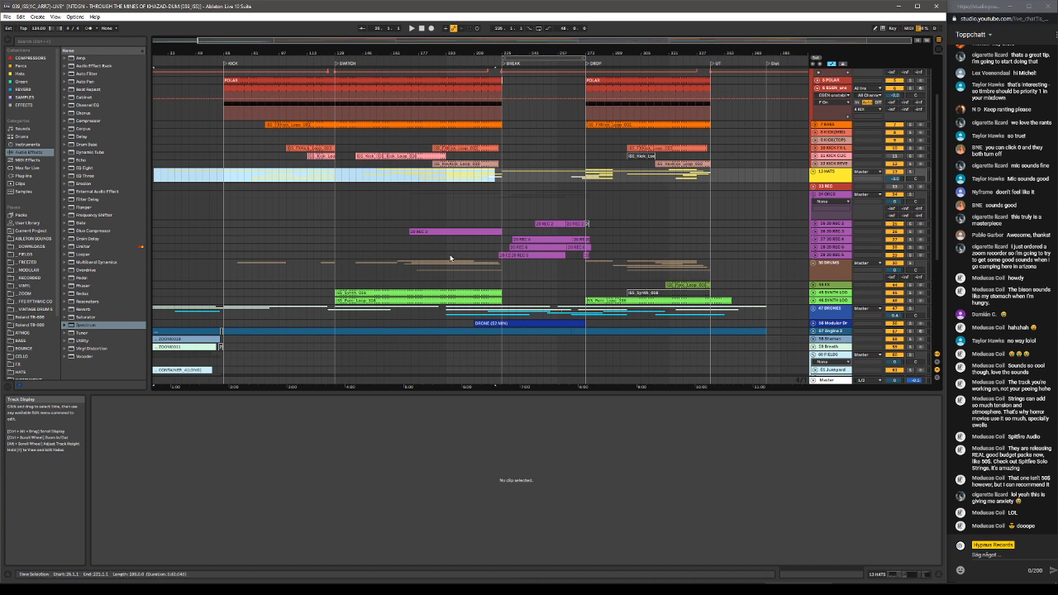
{"action": "left_click_drag", "start_coordinate": [508, 176], "coordinate": [558, 176]}
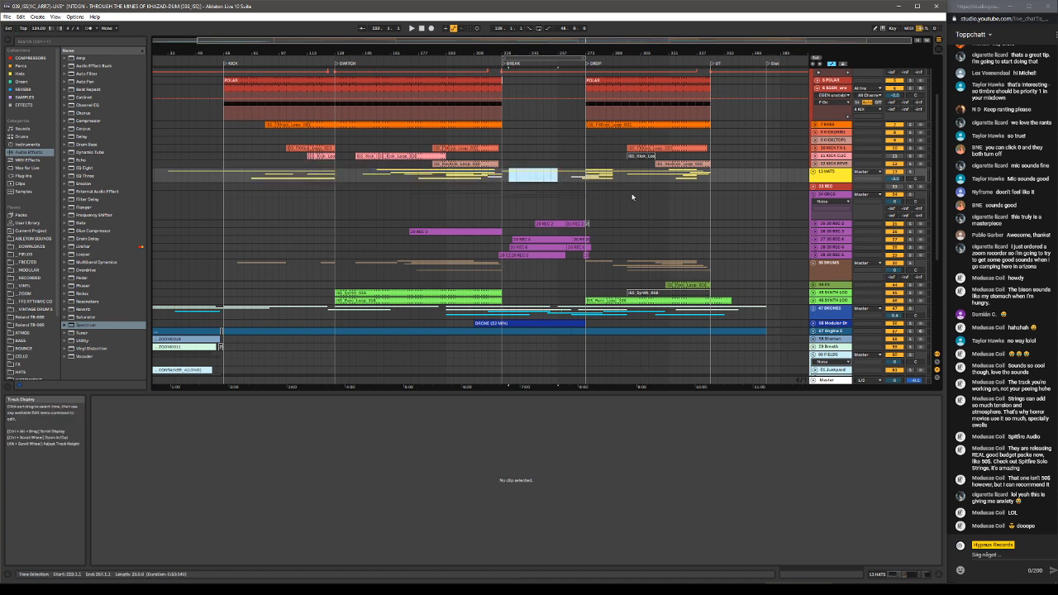
{"action": "left_click", "coordinate": [615, 176]}
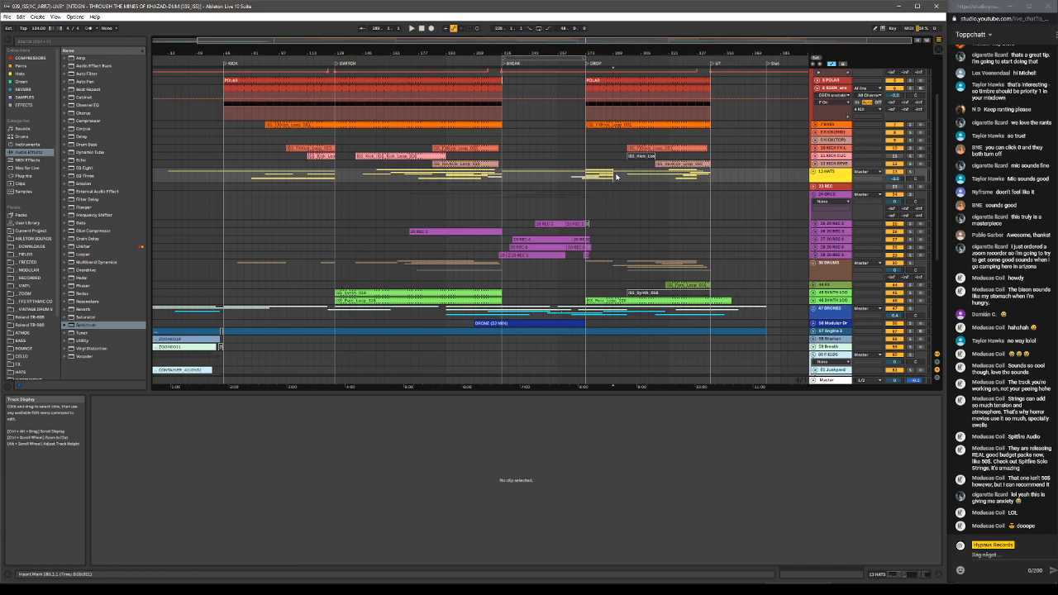
Play the arrangement from where the HATS clips stop after the DROP, and inspect the percussion loop clip on the FX track.
{"action": "left_click_drag", "start_coordinate": [615, 178], "coordinate": [698, 181]}
{"action": "left_click", "coordinate": [640, 214]}
{"action": "left_click", "coordinate": [616, 181]}
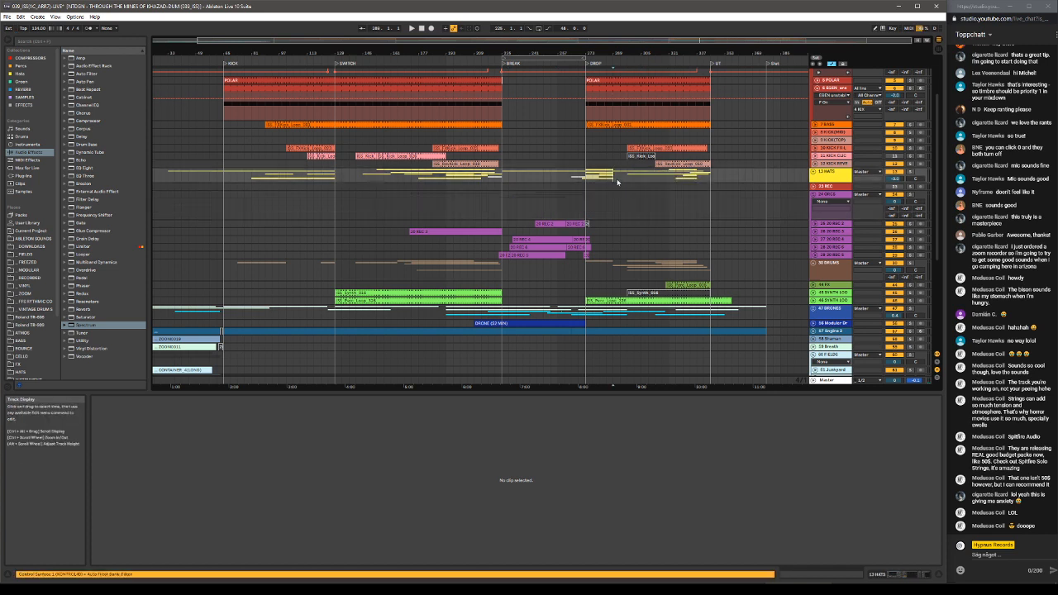
{"action": "key", "text": "space"}
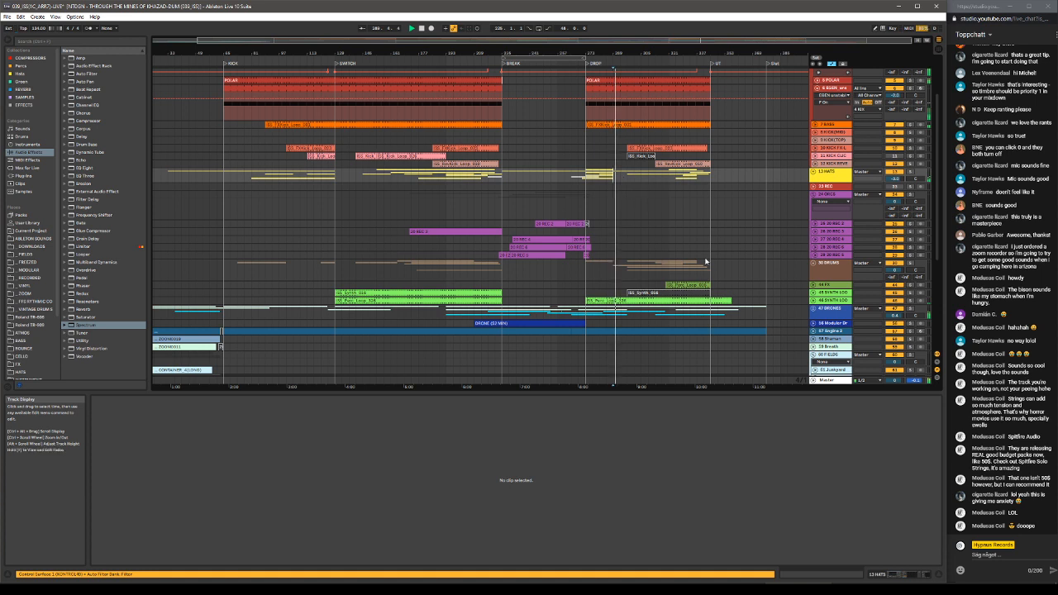
{"action": "scroll", "coordinate": [682, 277], "scroll_direction": "down", "scroll_amount": 1}
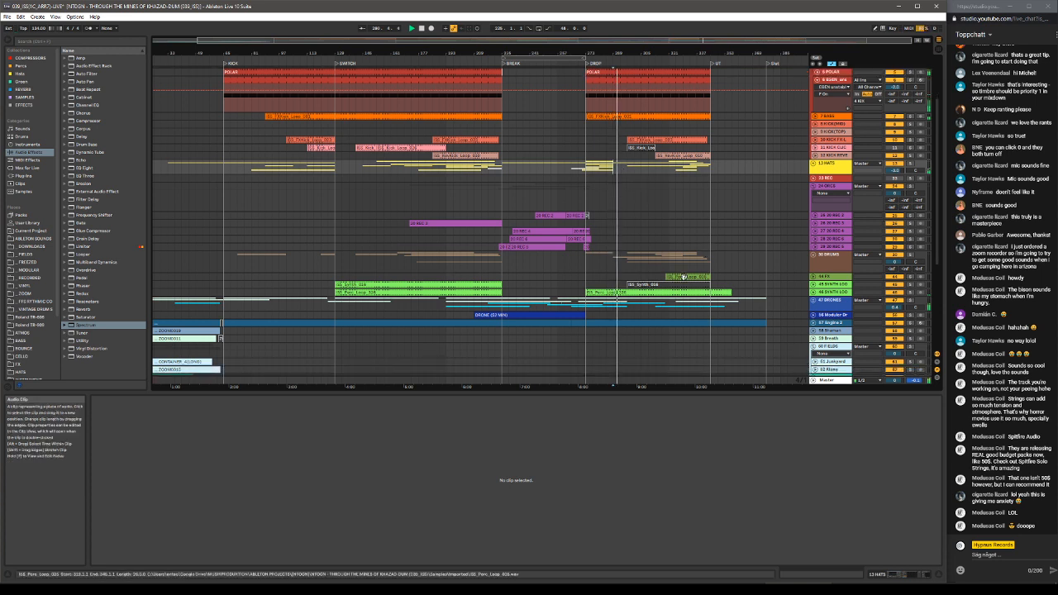
{"action": "left_click", "coordinate": [683, 277]}
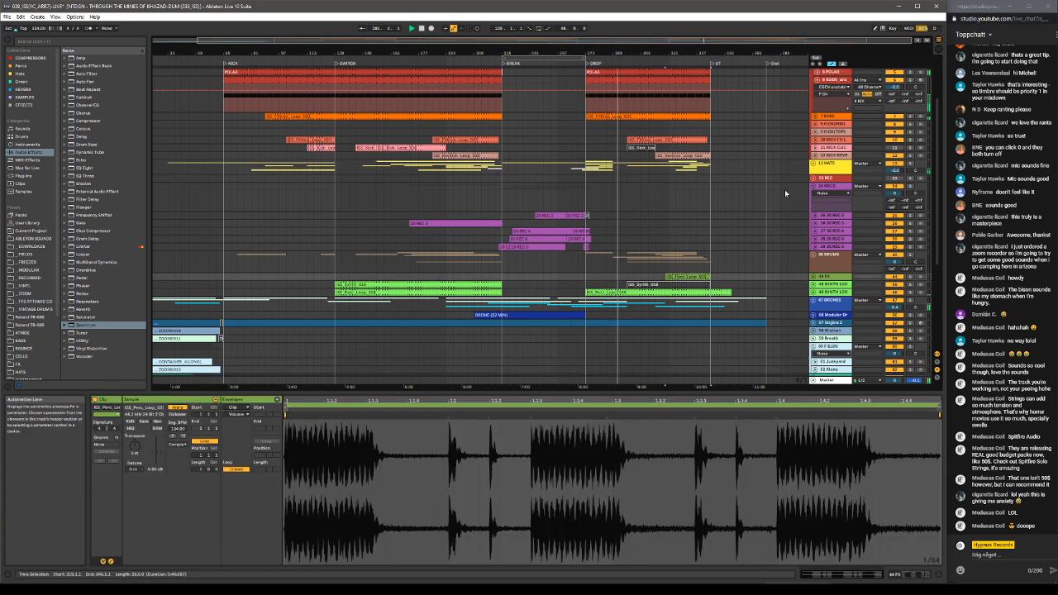
Unfold the DRUMS group and inspect the percussion loop clips on tracks 35 and 34 after the DROP.
{"action": "left_click", "coordinate": [813, 254]}
{"action": "scroll", "coordinate": [789, 240], "scroll_direction": "down", "scroll_amount": 1}
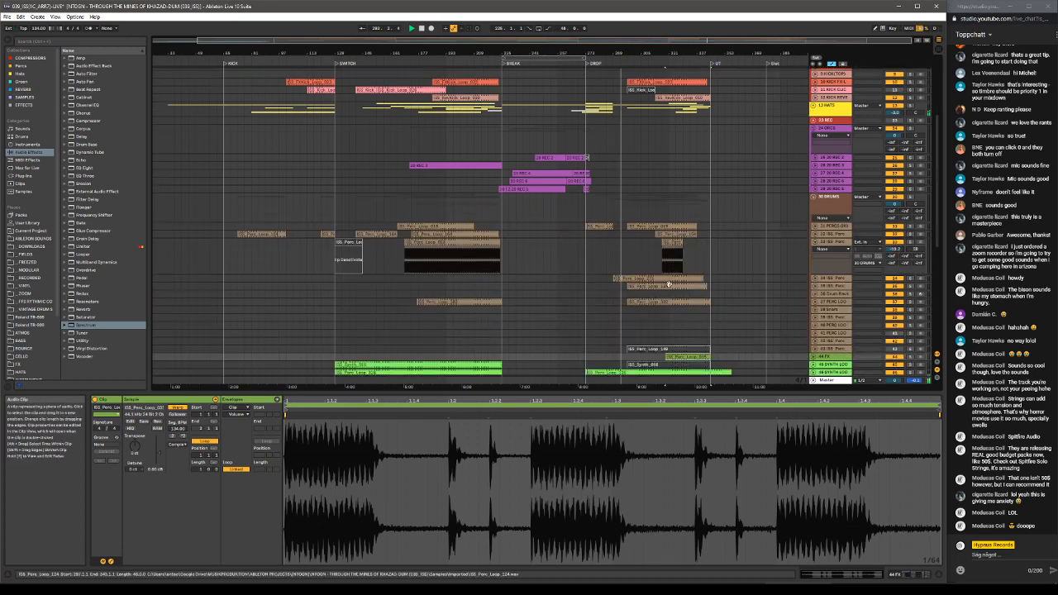
{"action": "left_click", "coordinate": [666, 286]}
{"action": "left_click", "coordinate": [668, 279]}
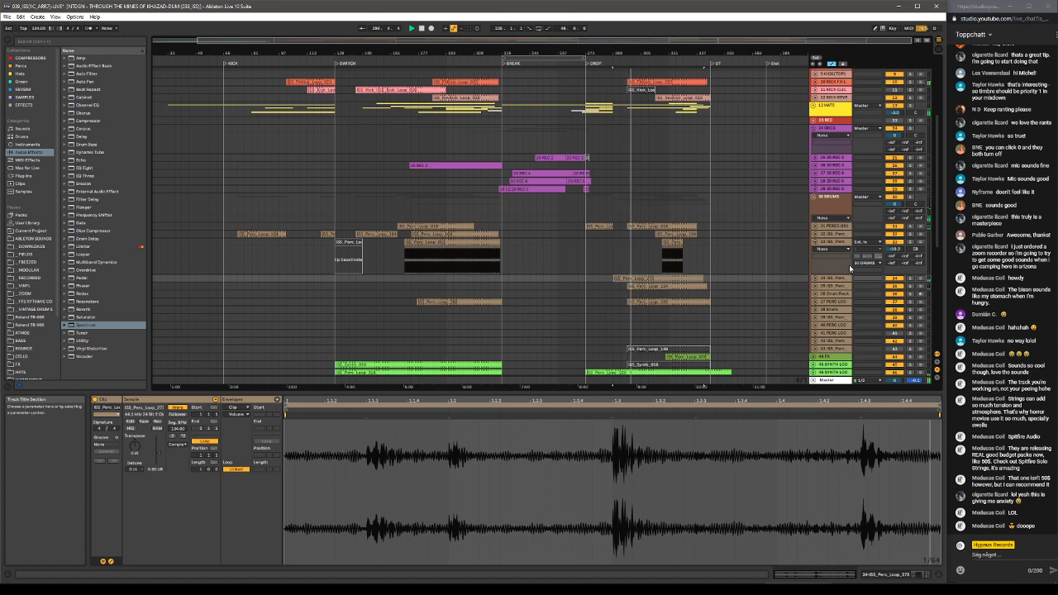
Audition percussion tracks 34 and 35 in solo during playback, and return to the full mix.
{"action": "left_click", "coordinate": [911, 279]}
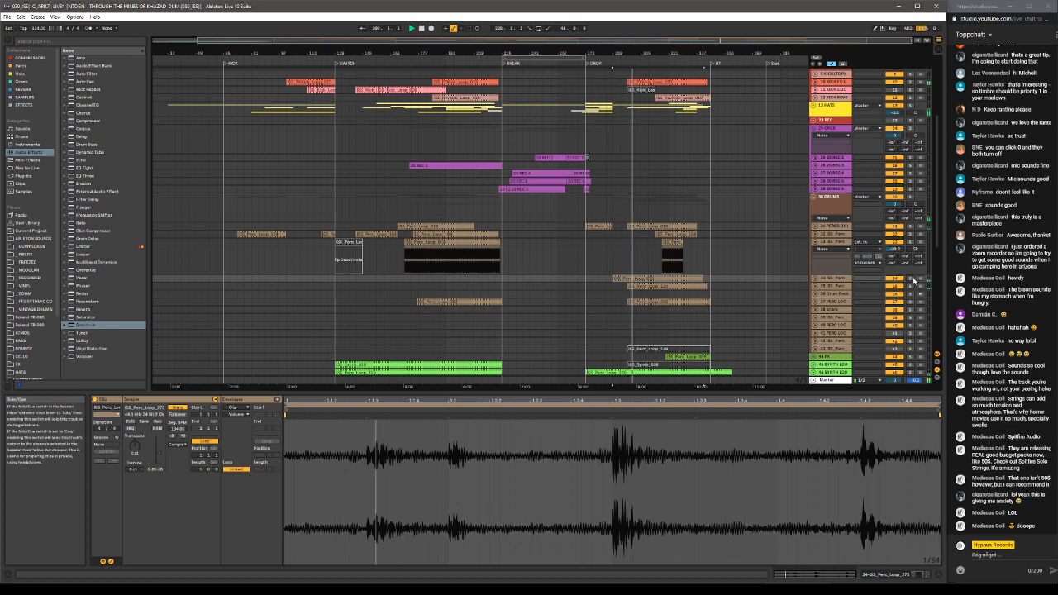
{"action": "left_click", "coordinate": [912, 280]}
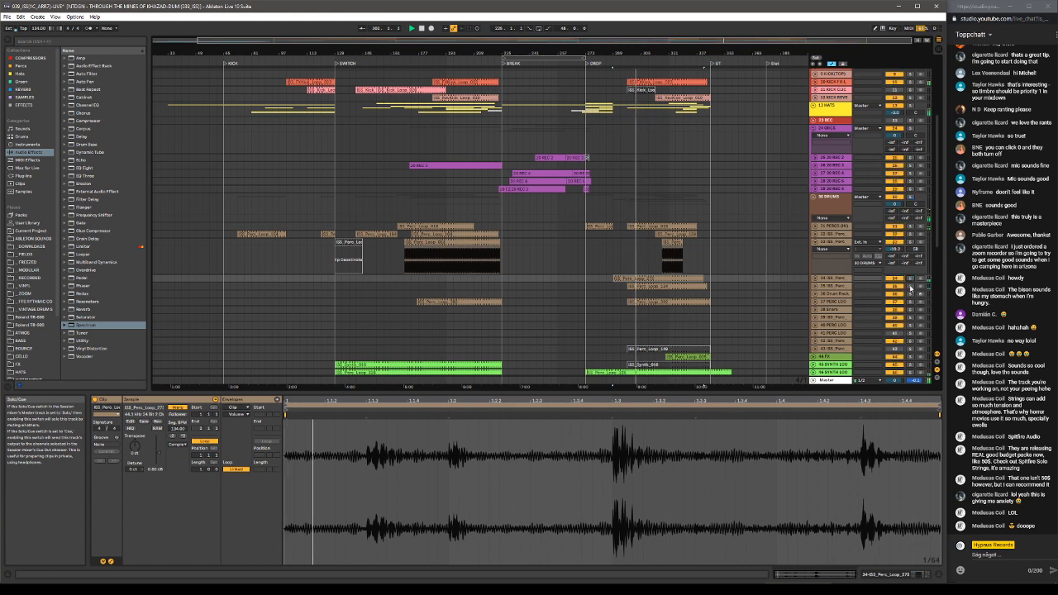
{"action": "left_click", "coordinate": [910, 286]}
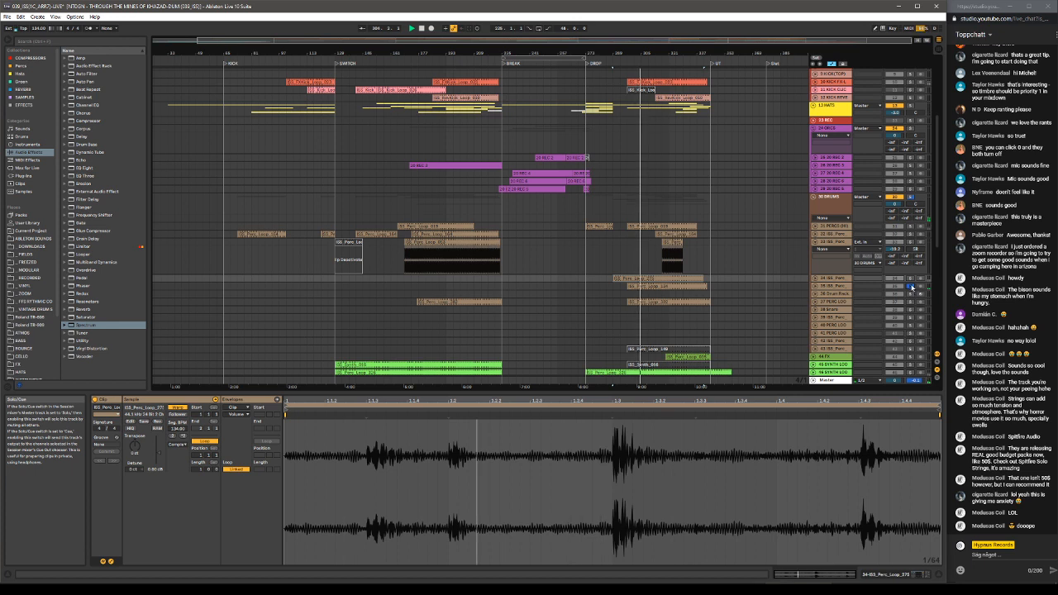
{"action": "left_click", "coordinate": [910, 278]}
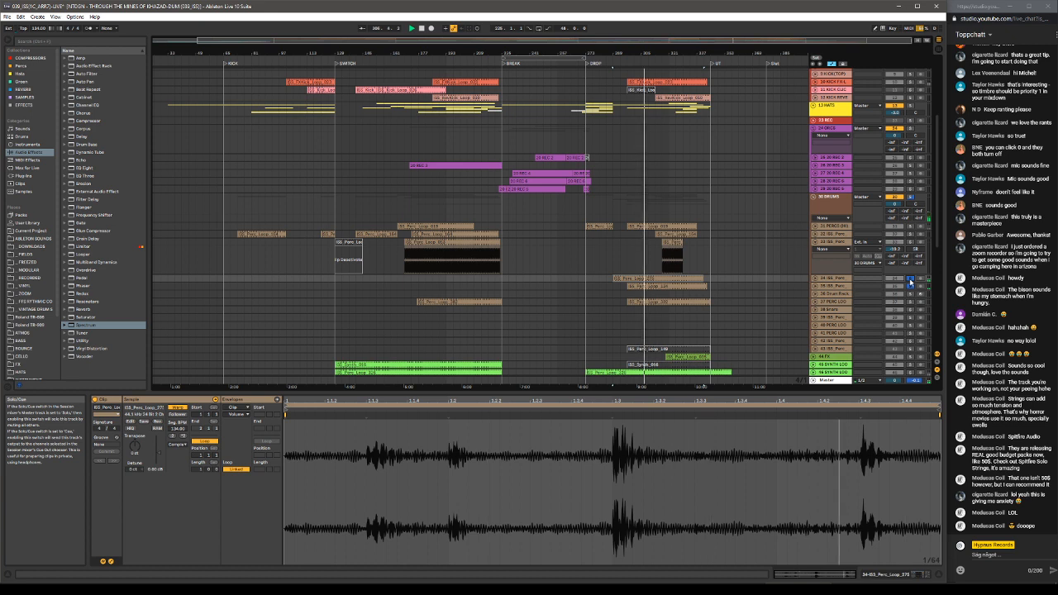
{"action": "left_click", "coordinate": [909, 279]}
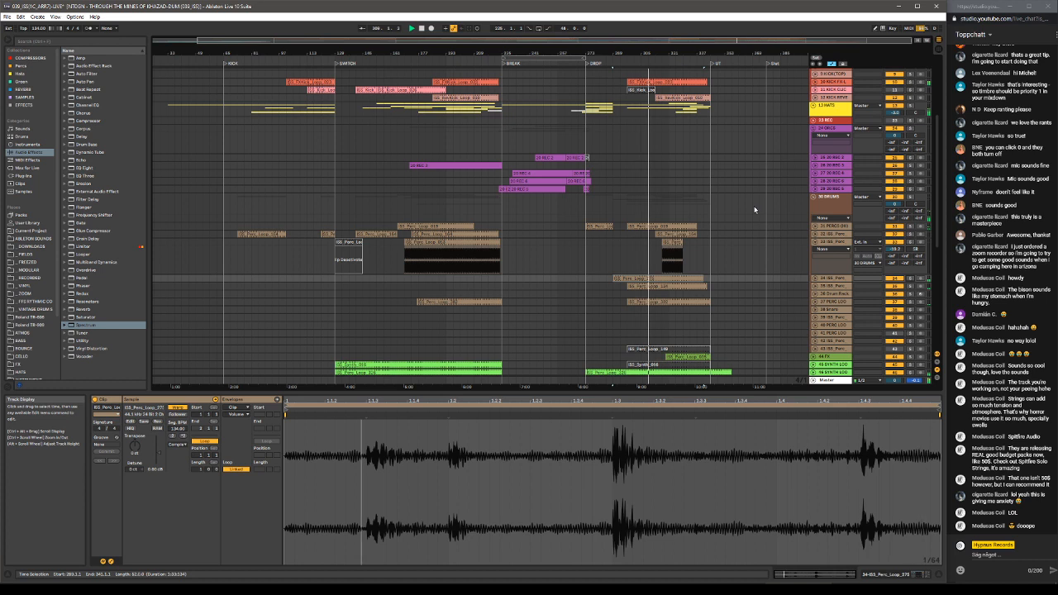
Inspect the FX track's percussion loop clip again and review the individual tracks inside the HATS group, leaving the group folded.
{"action": "scroll", "coordinate": [785, 235], "scroll_direction": "down", "scroll_amount": 3}
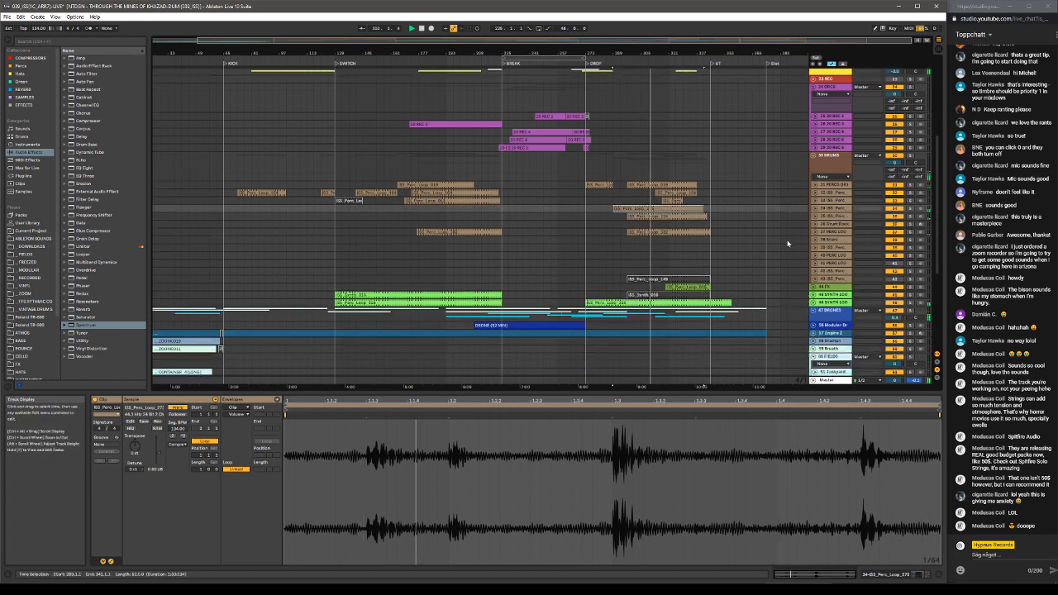
{"action": "scroll", "coordinate": [787, 244], "scroll_direction": "down", "scroll_amount": 1}
{"action": "left_click", "coordinate": [692, 262]}
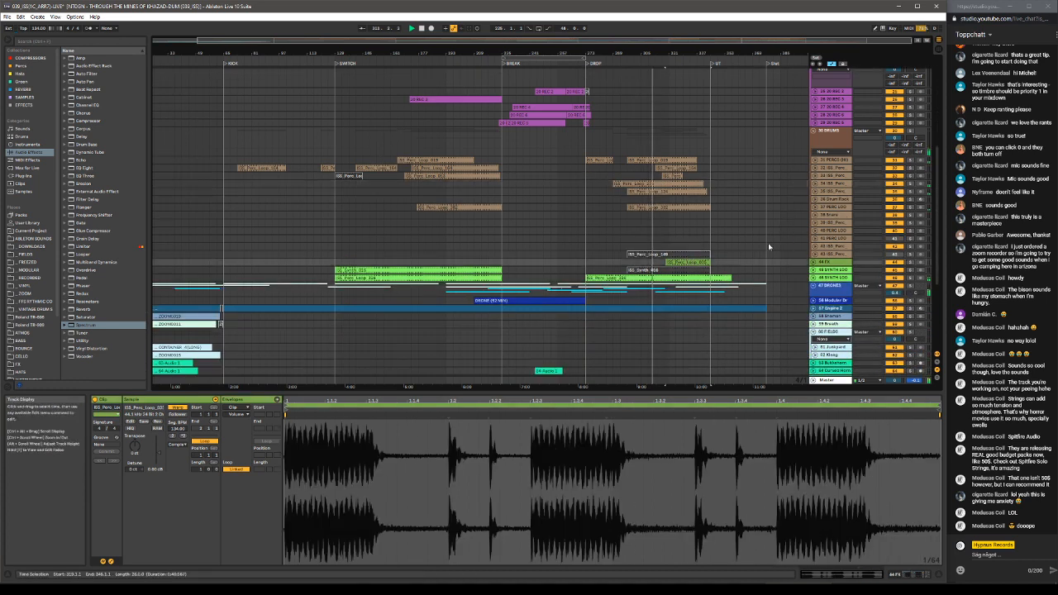
{"action": "scroll", "coordinate": [768, 241], "scroll_direction": "up", "scroll_amount": 3}
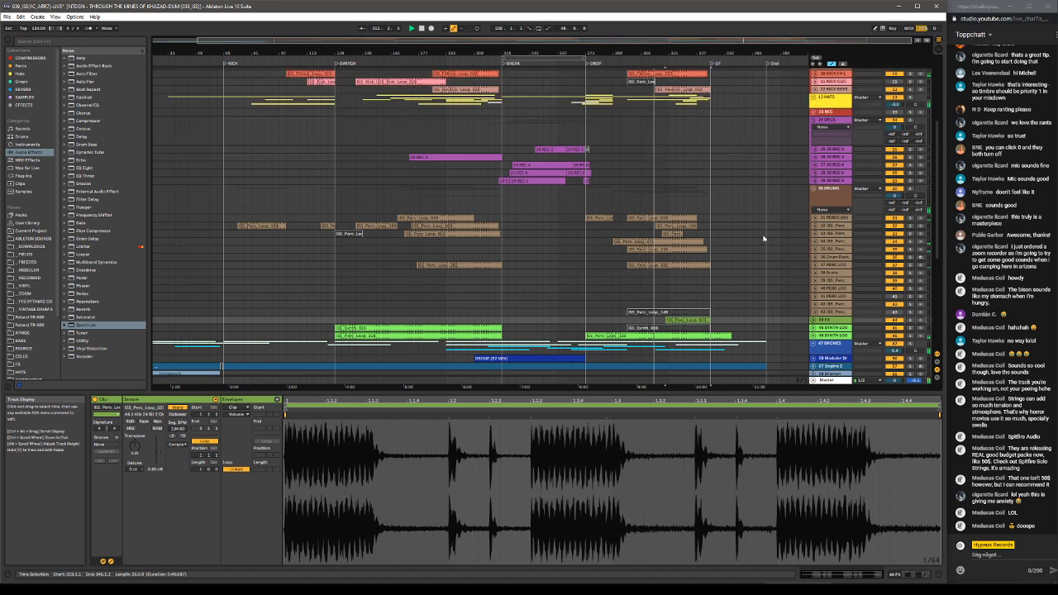
{"action": "scroll", "coordinate": [763, 239], "scroll_direction": "up", "scroll_amount": 2}
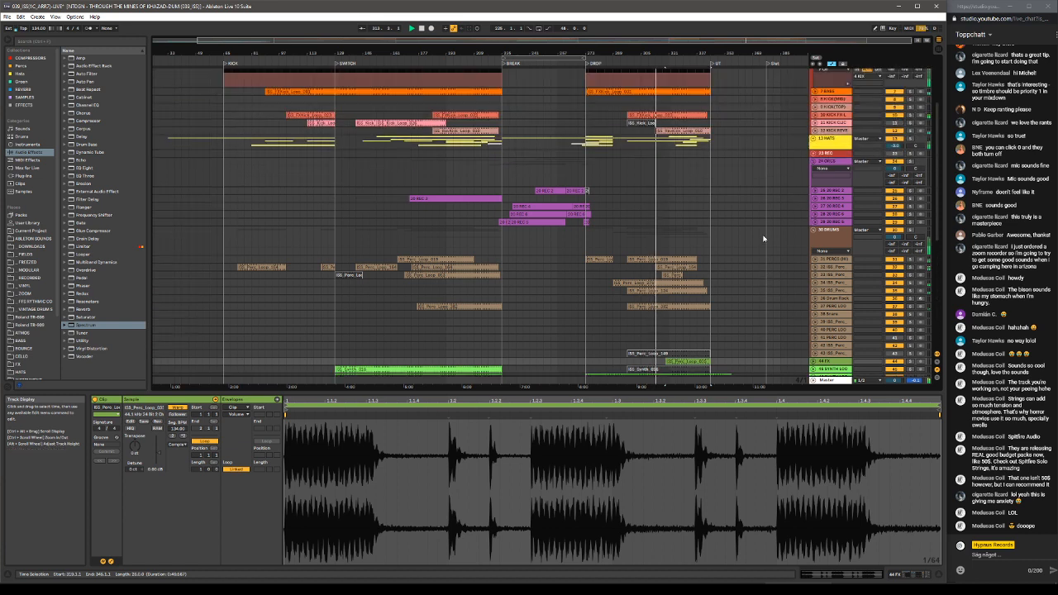
{"action": "scroll", "coordinate": [763, 239], "scroll_direction": "up", "scroll_amount": 1}
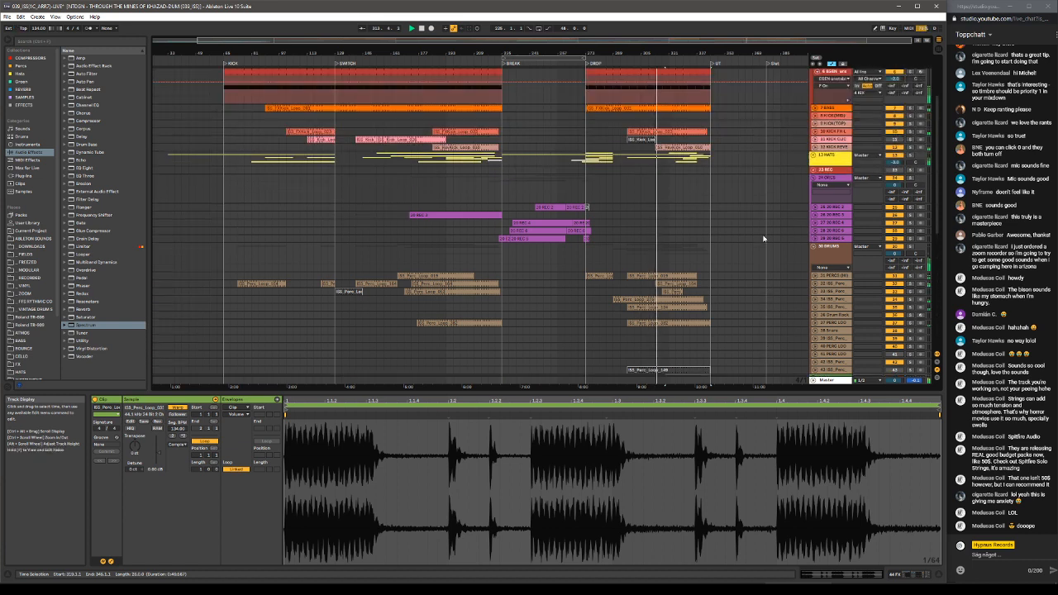
{"action": "left_click", "coordinate": [813, 155]}
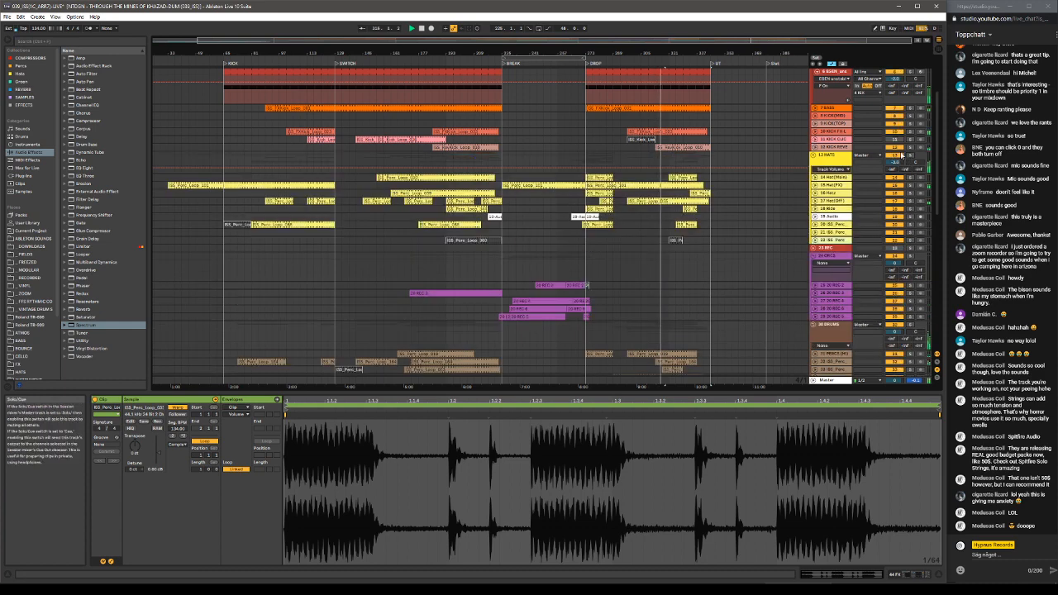
{"action": "left_click", "coordinate": [814, 154]}
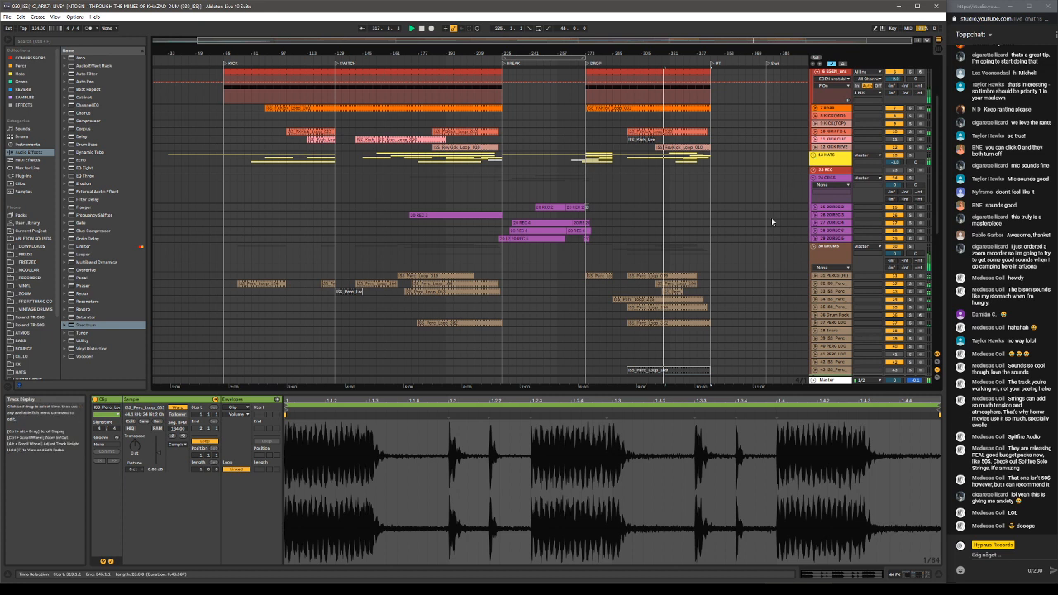
Listen through the end of the drop, focusing on percussion tracks 34 and 35 and the FX track.
{"action": "scroll", "coordinate": [771, 217], "scroll_direction": "down", "scroll_amount": 3}
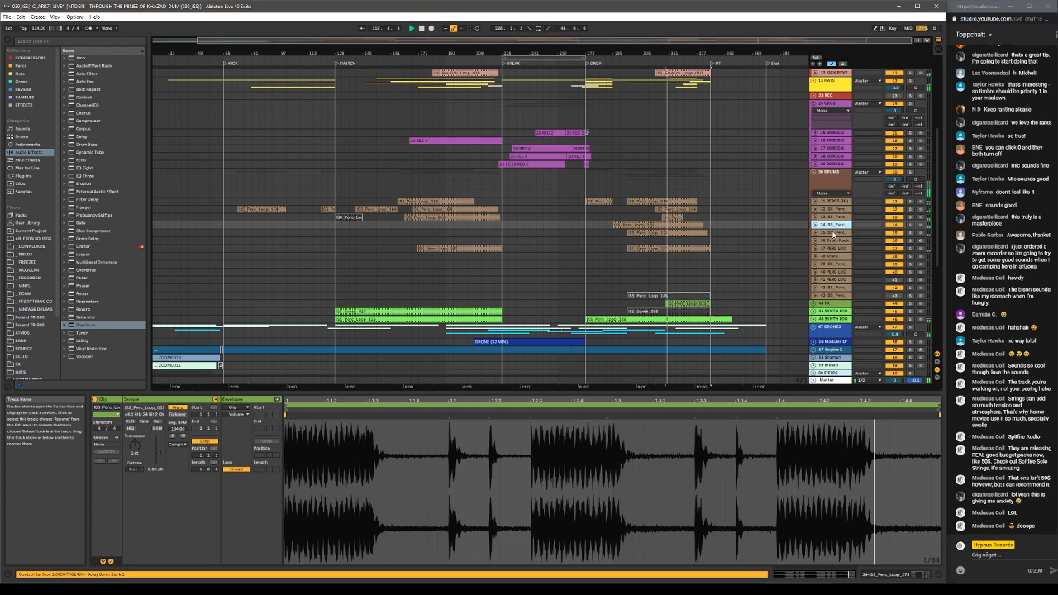
{"action": "left_click", "coordinate": [836, 233]}
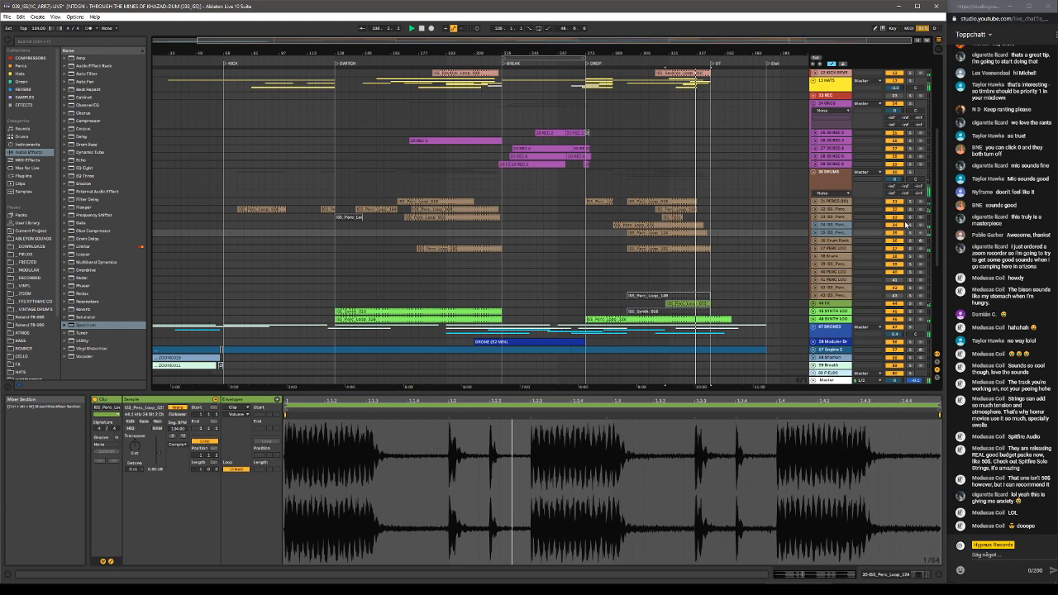
{"action": "left_click", "coordinate": [782, 224]}
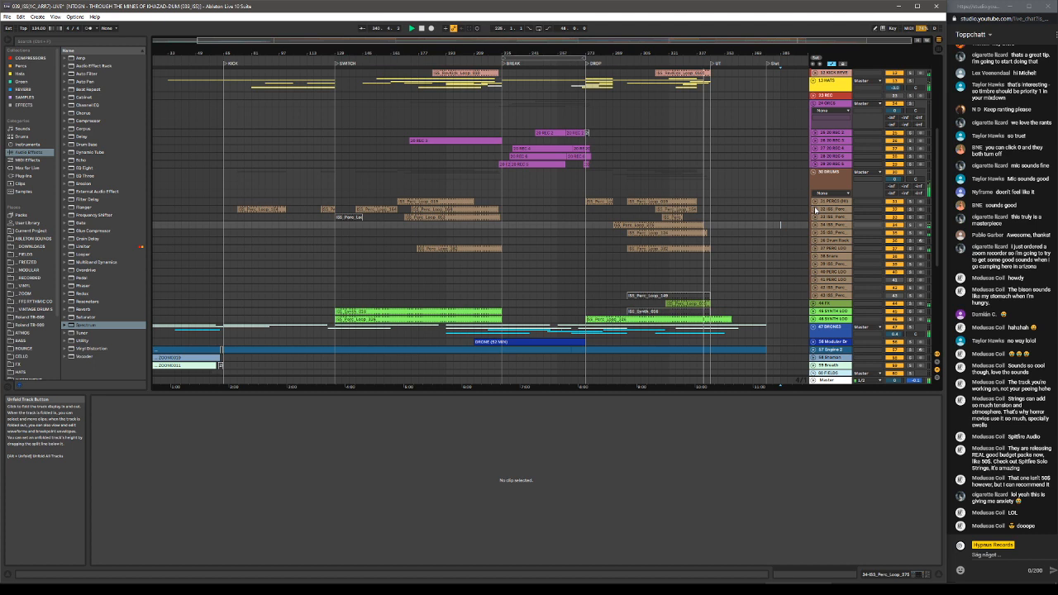
{"action": "scroll", "coordinate": [816, 209], "scroll_direction": "down", "scroll_amount": 1}
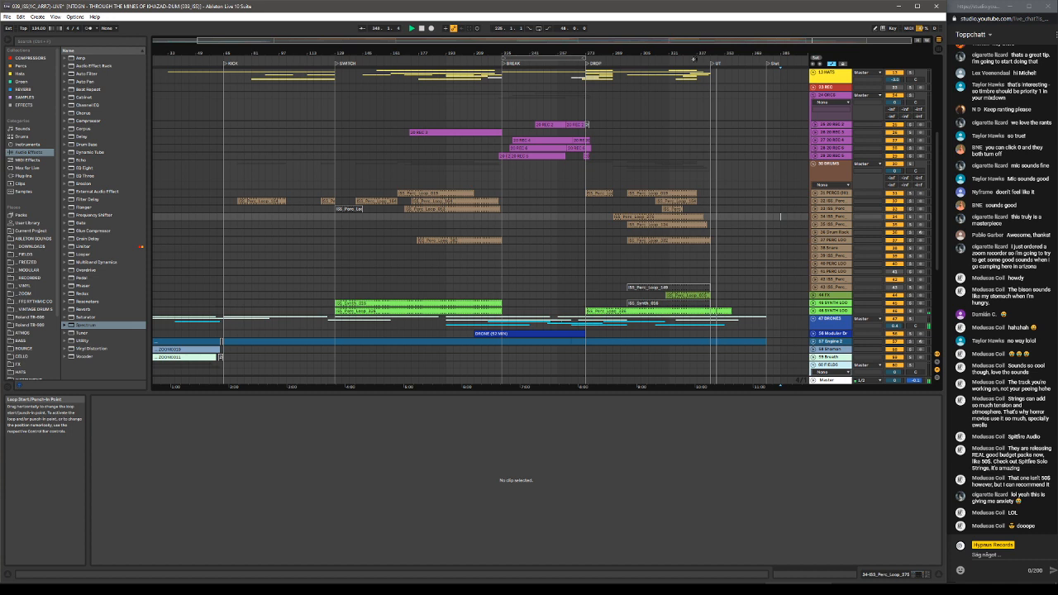
{"action": "left_click", "coordinate": [910, 295]}
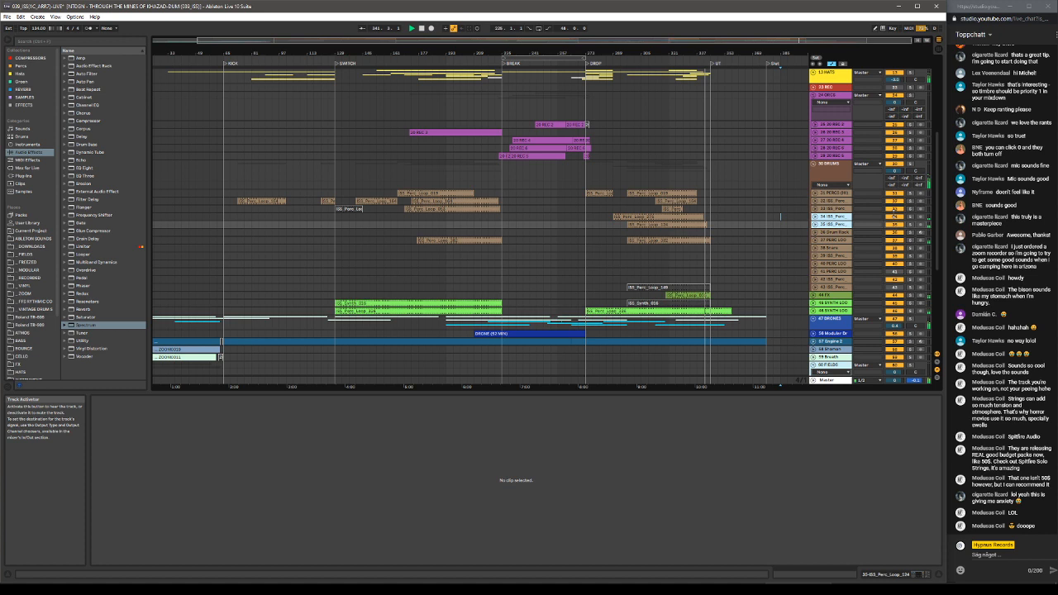
{"action": "left_click", "coordinate": [744, 296]}
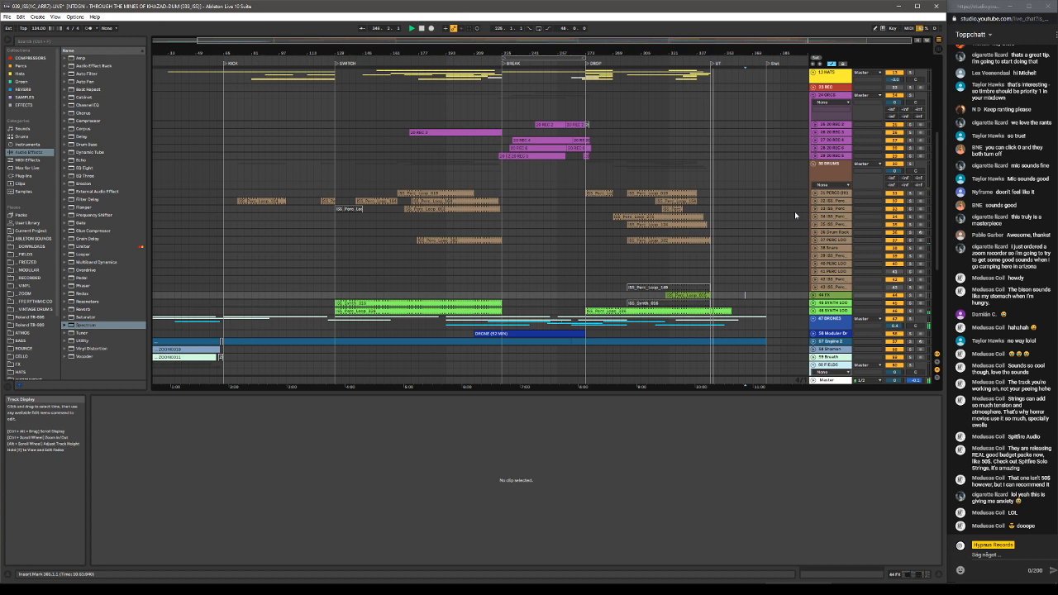
Fold the DRUMS, ORCS, LOWS and MANIAC groups to condense the arrangement.
{"action": "scroll", "coordinate": [795, 211], "scroll_direction": "up", "scroll_amount": 3}
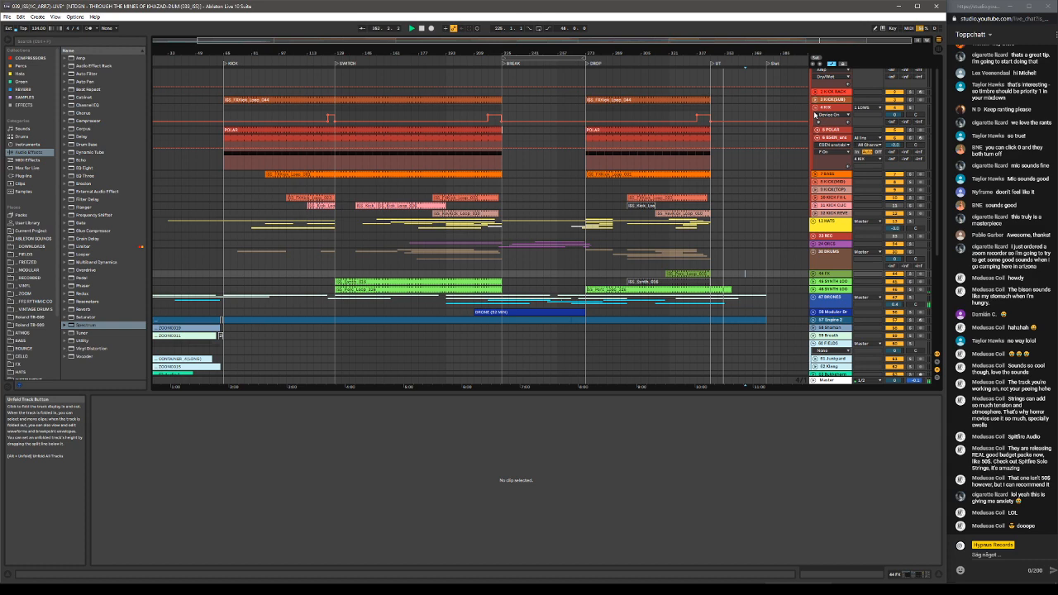
{"action": "scroll", "coordinate": [759, 173], "scroll_direction": "down", "scroll_amount": 5}
{"action": "scroll", "coordinate": [758, 172], "scroll_direction": "down", "scroll_amount": 1}
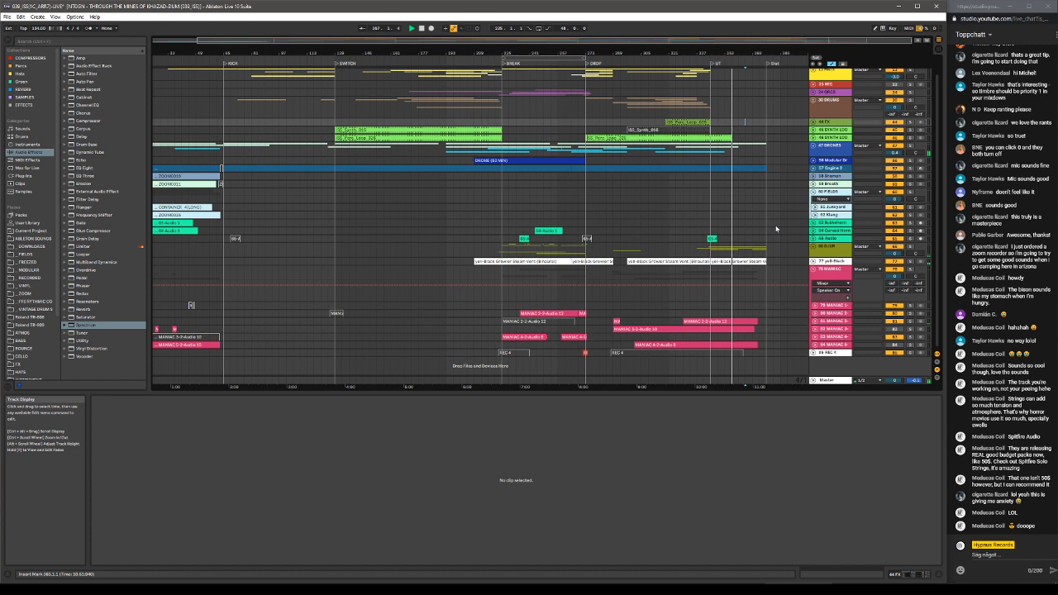
{"action": "left_click", "coordinate": [815, 269]}
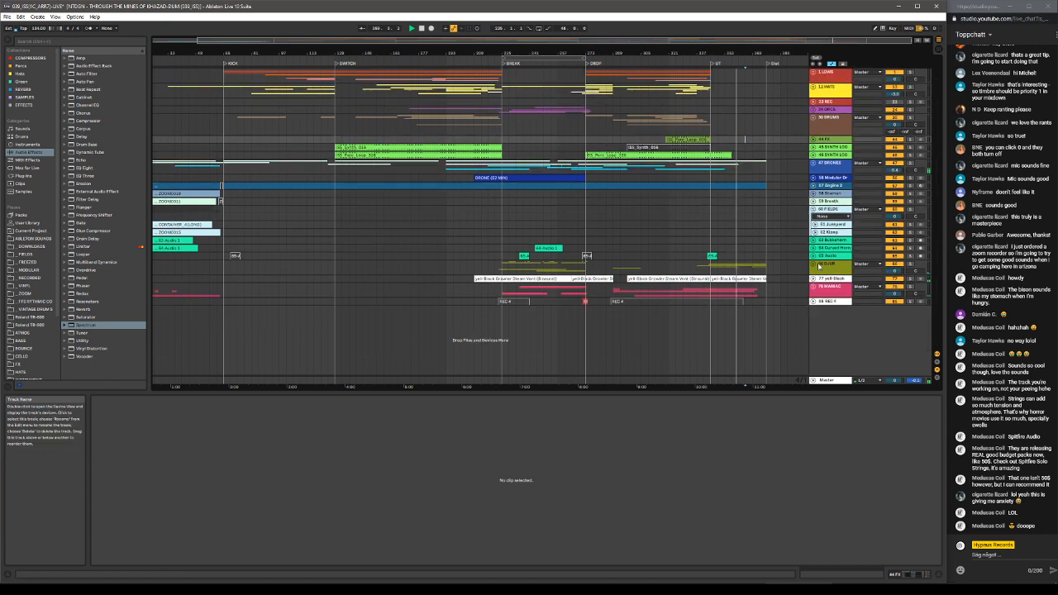
Unfold the olive animal recordings group and inspect the Common Loon and Common Yellowthroat clips near the end of the arrangement.
{"action": "left_click", "coordinate": [816, 265]}
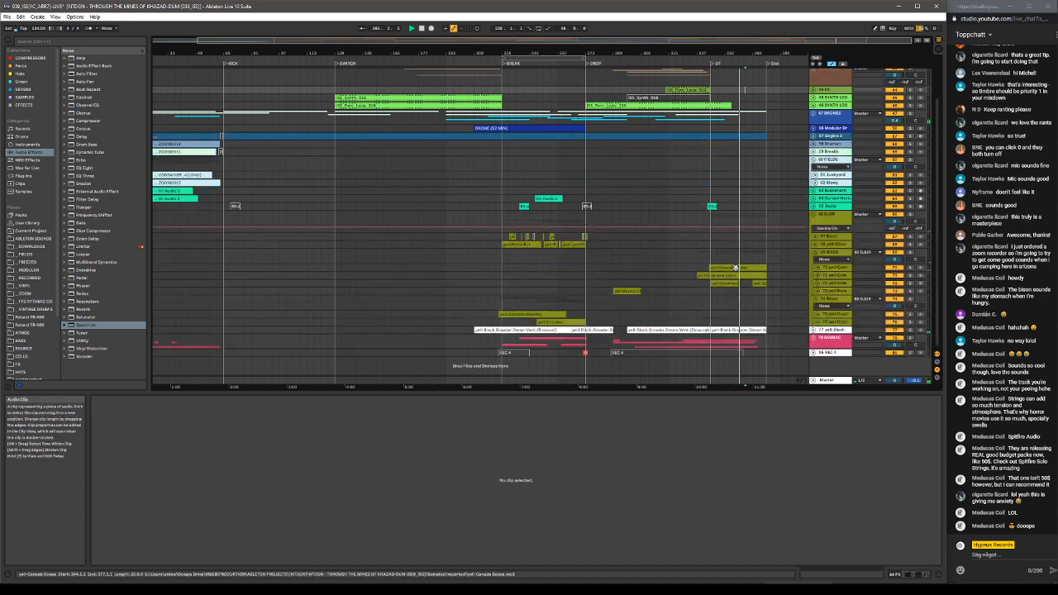
{"action": "left_click", "coordinate": [735, 268]}
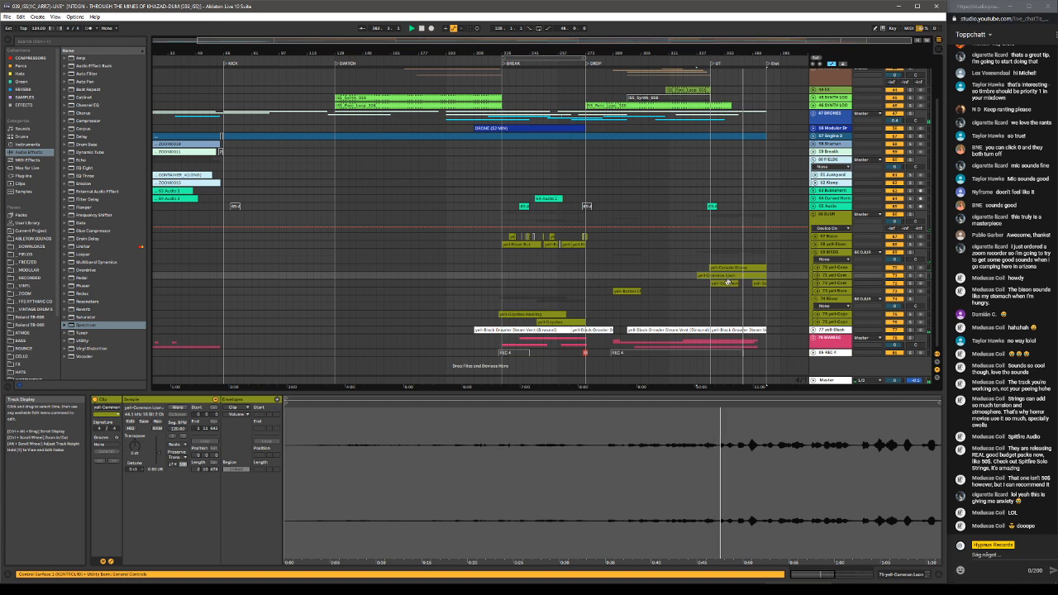
{"action": "left_click", "coordinate": [724, 282]}
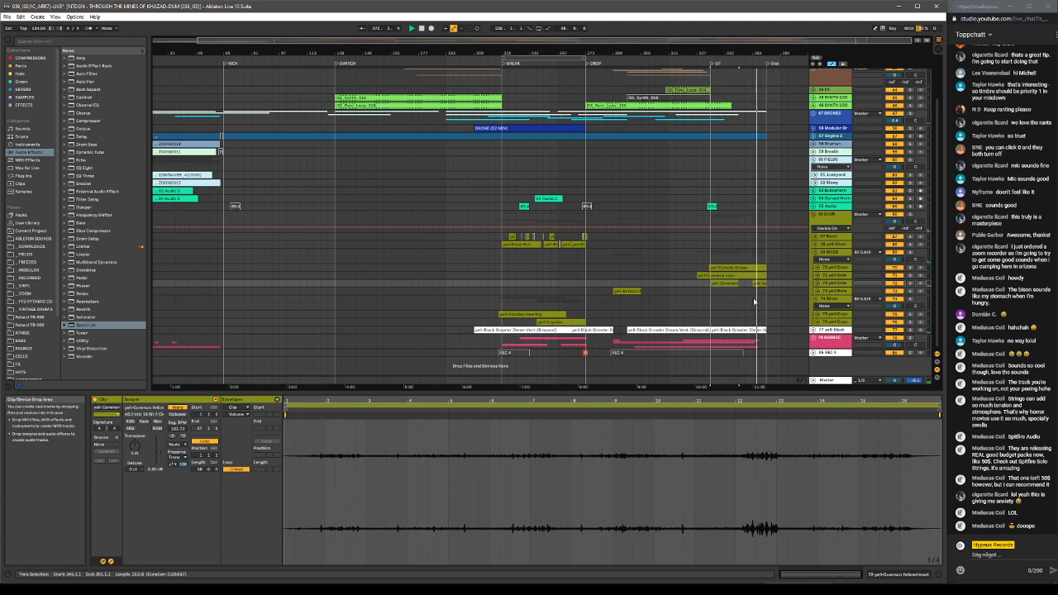
Solo the Common Yellowthroat track and listen to its clips from the start of the outro.
{"action": "left_click", "coordinate": [910, 284]}
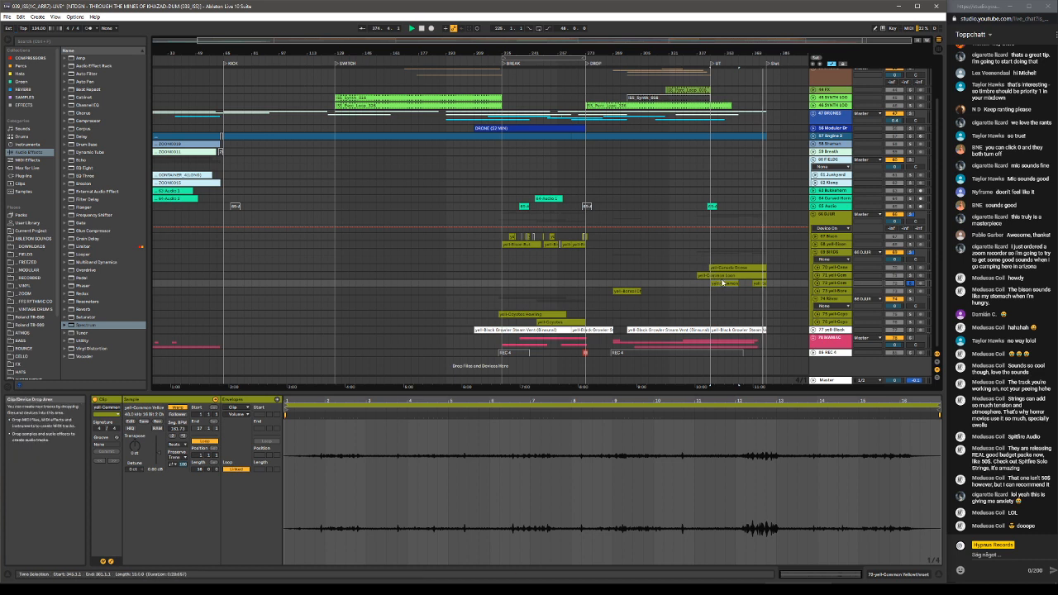
{"action": "left_click", "coordinate": [748, 278]}
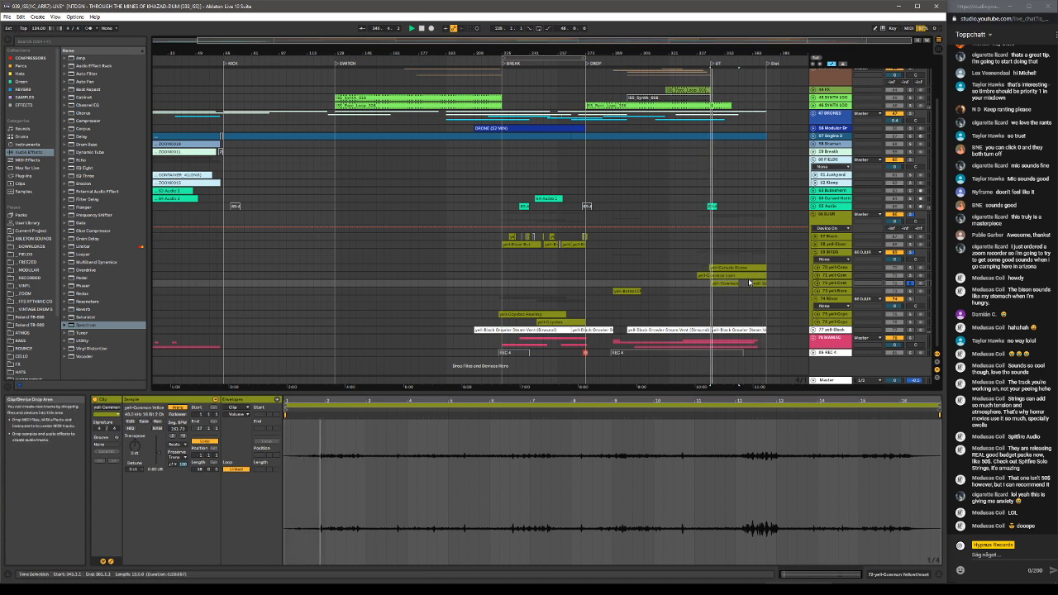
{"action": "left_click", "coordinate": [728, 62]}
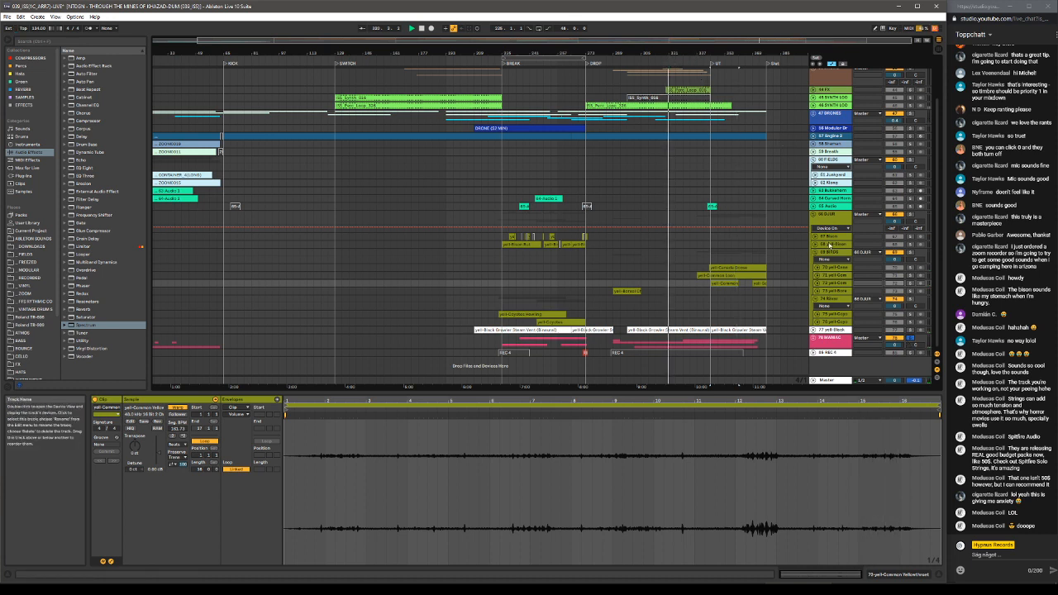
Unfold the MANIAC group and its track 81, and listen to the group's clips leading into the outro.
{"action": "left_click", "coordinate": [813, 338]}
{"action": "scroll", "coordinate": [745, 266], "scroll_direction": "down", "scroll_amount": 3}
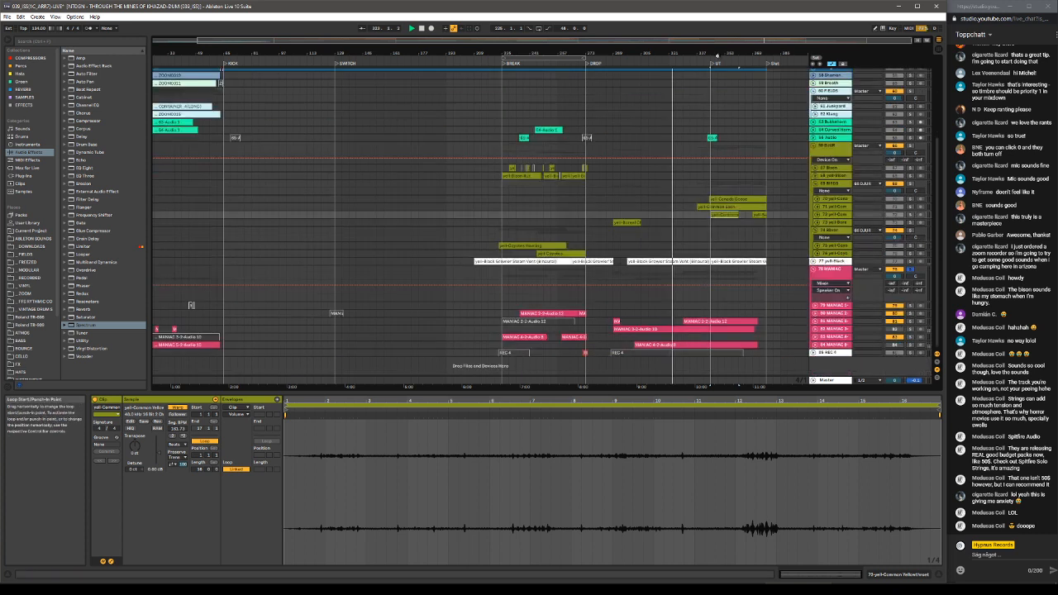
{"action": "left_click", "coordinate": [717, 56]}
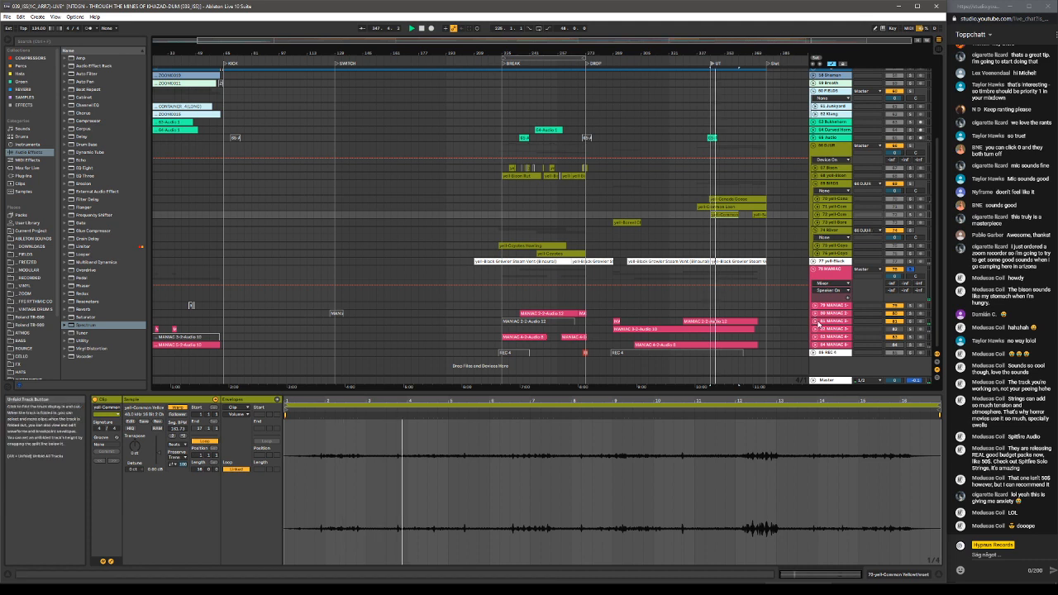
{"action": "left_click", "coordinate": [812, 320]}
{"action": "scroll", "coordinate": [810, 318], "scroll_direction": "down", "scroll_amount": 3}
{"action": "left_click", "coordinate": [680, 64]}
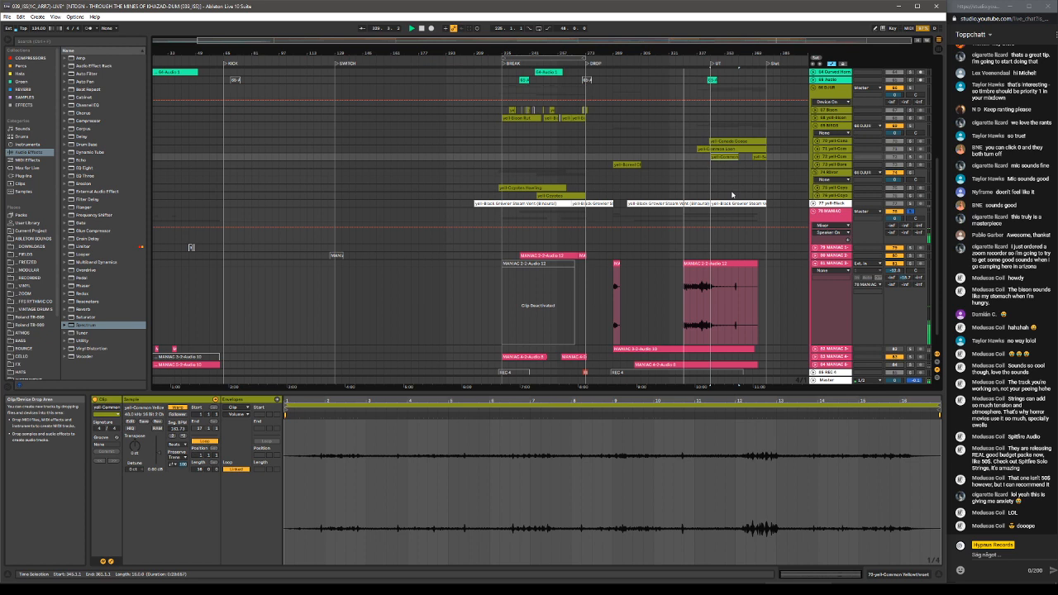
Inspect the last clip on MANIAC track 81 and audition it, trying the track volume at 0.0 dB before lowering it again.
{"action": "left_click", "coordinate": [835, 264]}
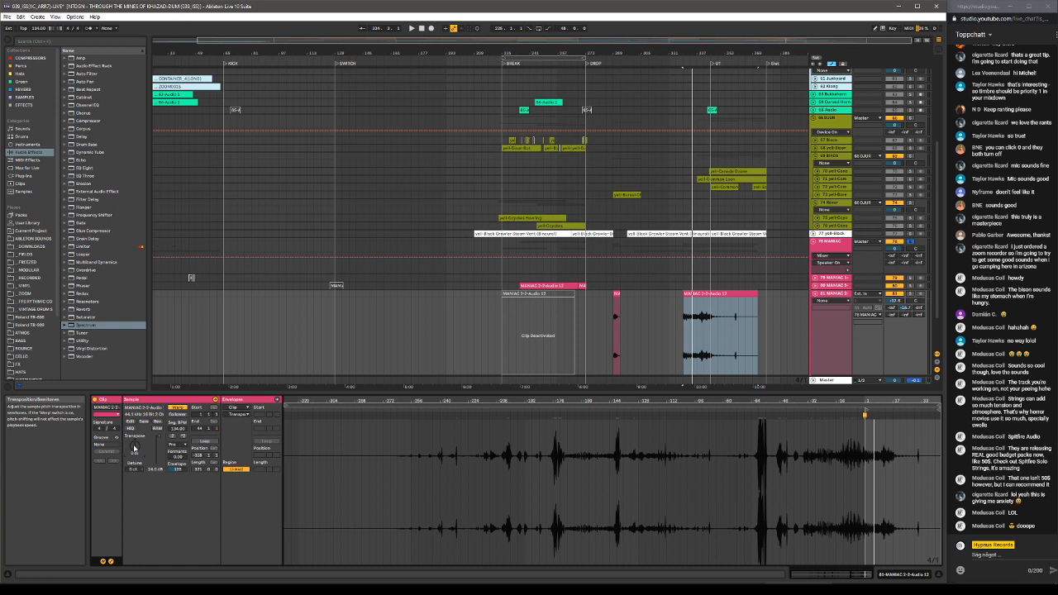
{"action": "key", "text": "space"}
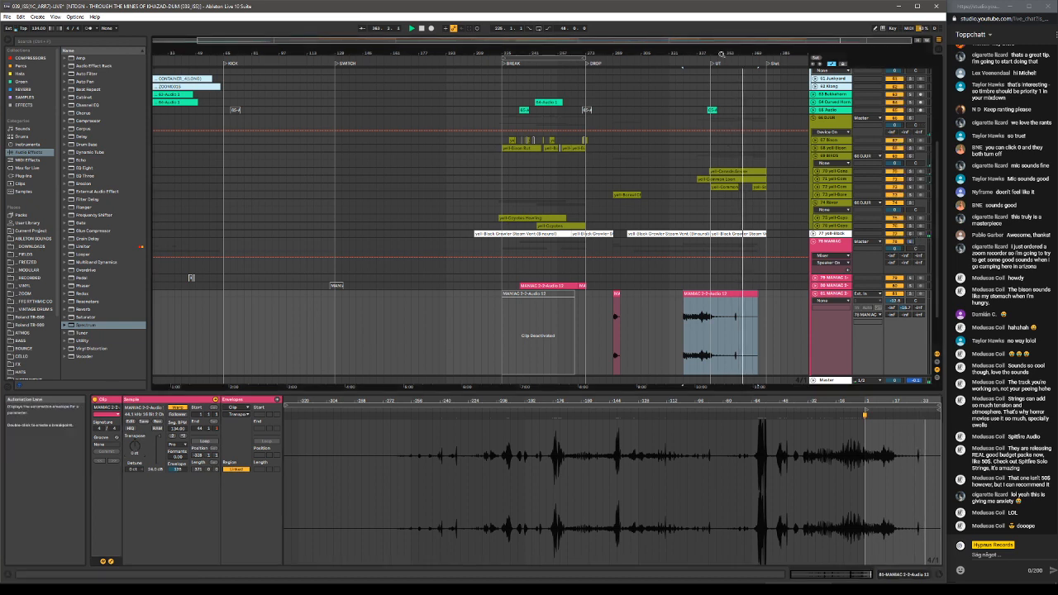
{"action": "left_click", "coordinate": [690, 63]}
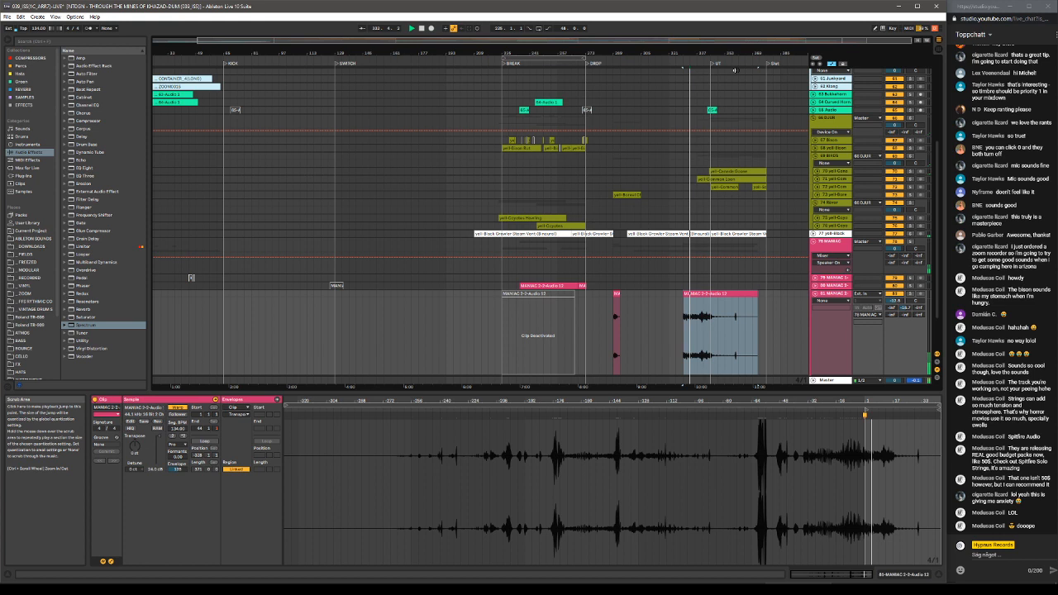
{"action": "left_click", "coordinate": [897, 304]}
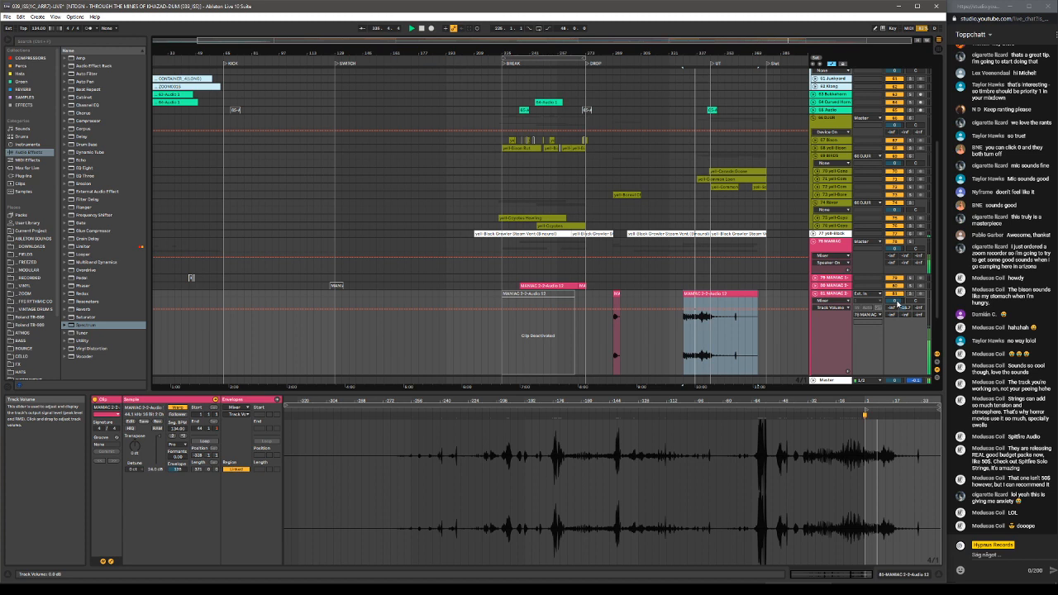
{"action": "mouse_move", "coordinate": [897, 303]}
{"action": "left_mouse_down"}
{"action": "mouse_move", "coordinate": [897, 322]}
{"action": "mouse_move", "coordinate": [893, 303]}
{"action": "left_mouse_up"}
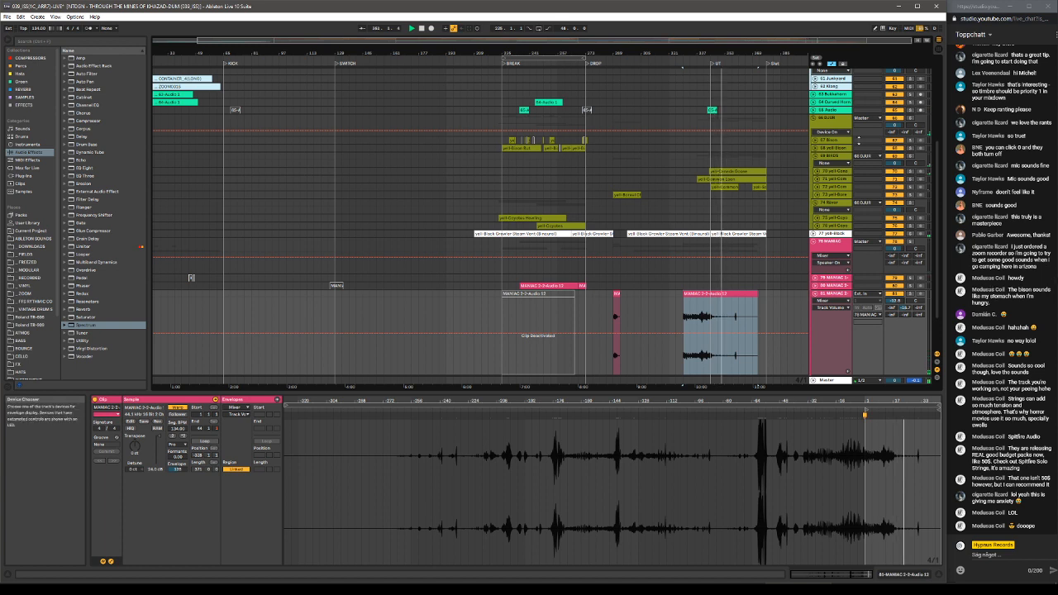
Fold the MANIAC, DJUR and FIELDS groups and open the end of the REC 4 clip in the outro.
{"action": "left_click", "coordinate": [814, 240]}
{"action": "scroll", "coordinate": [816, 241], "scroll_direction": "up", "scroll_amount": 3}
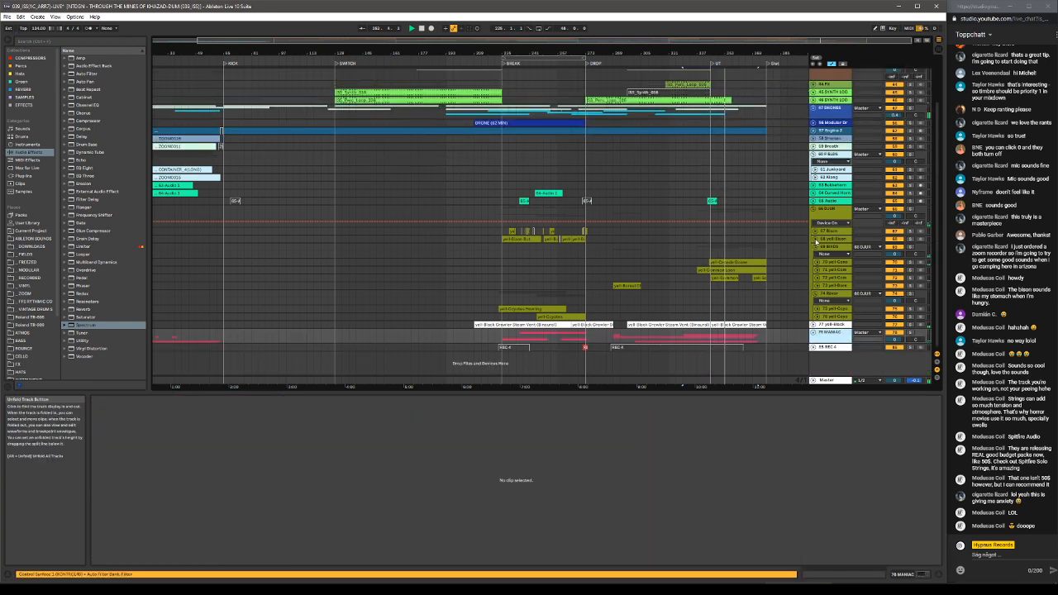
{"action": "scroll", "coordinate": [814, 230], "scroll_direction": "up", "scroll_amount": 2}
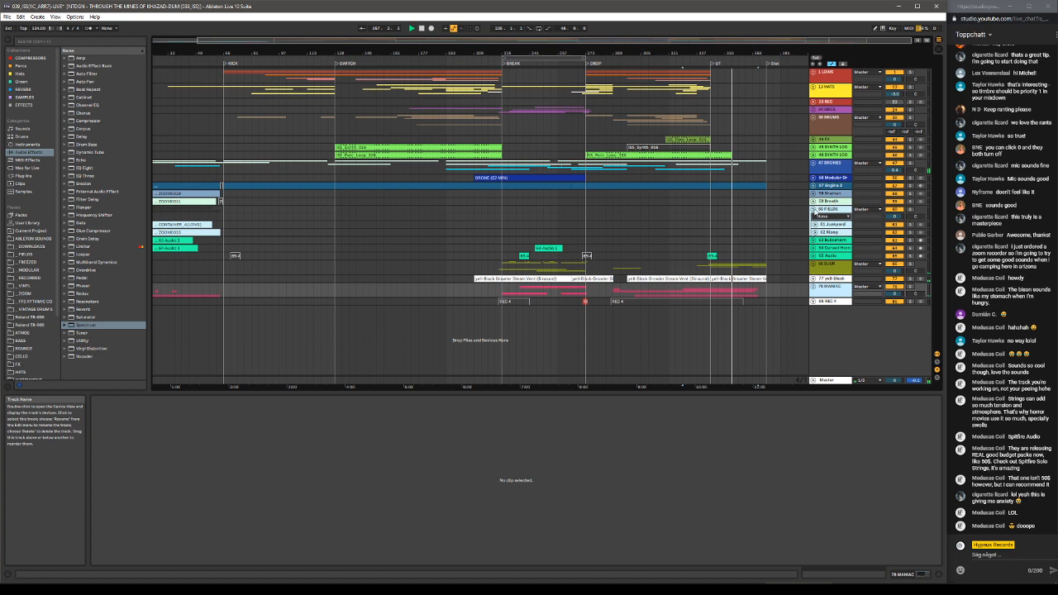
{"action": "left_click", "coordinate": [814, 210]}
{"action": "left_click", "coordinate": [738, 279]}
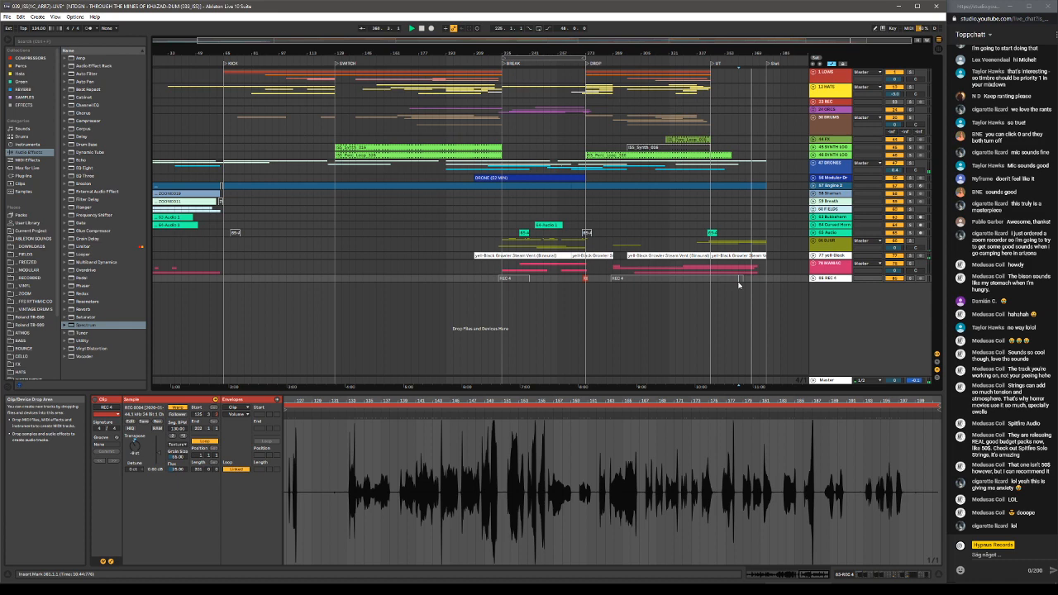
Show the return tracks in Session View, look over the effect returns and go back to the arrangement.
{"action": "key", "text": "Tab"}
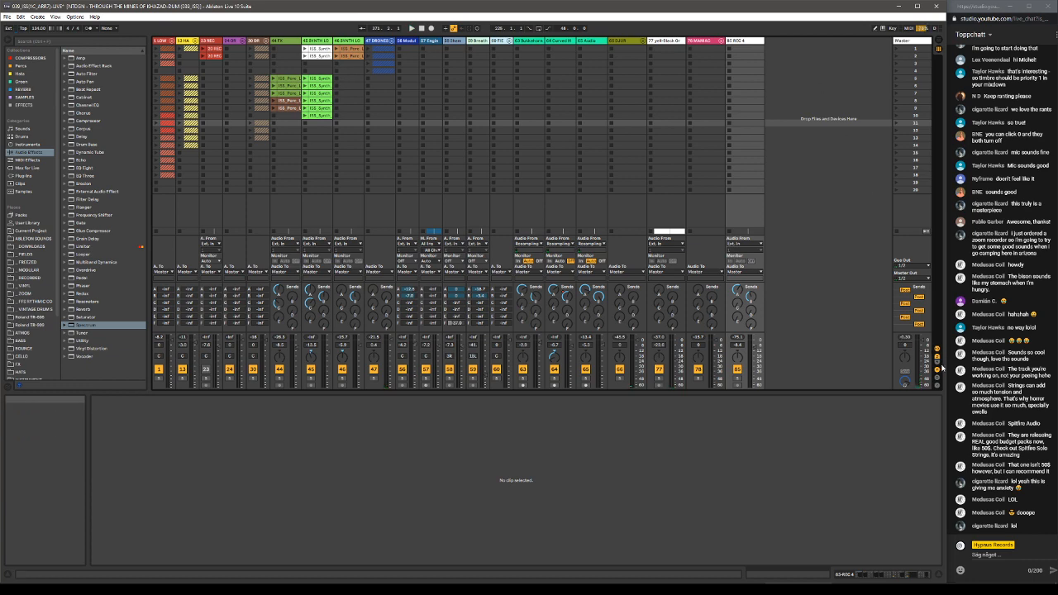
{"action": "key", "text": "ctrl+alt+r"}
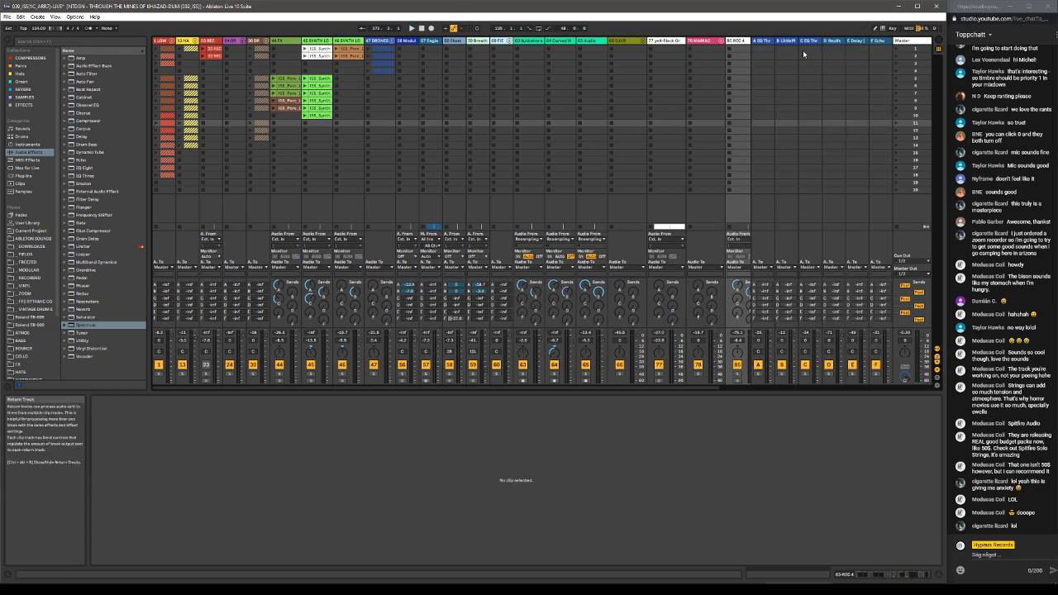
{"action": "key", "text": "Tab"}
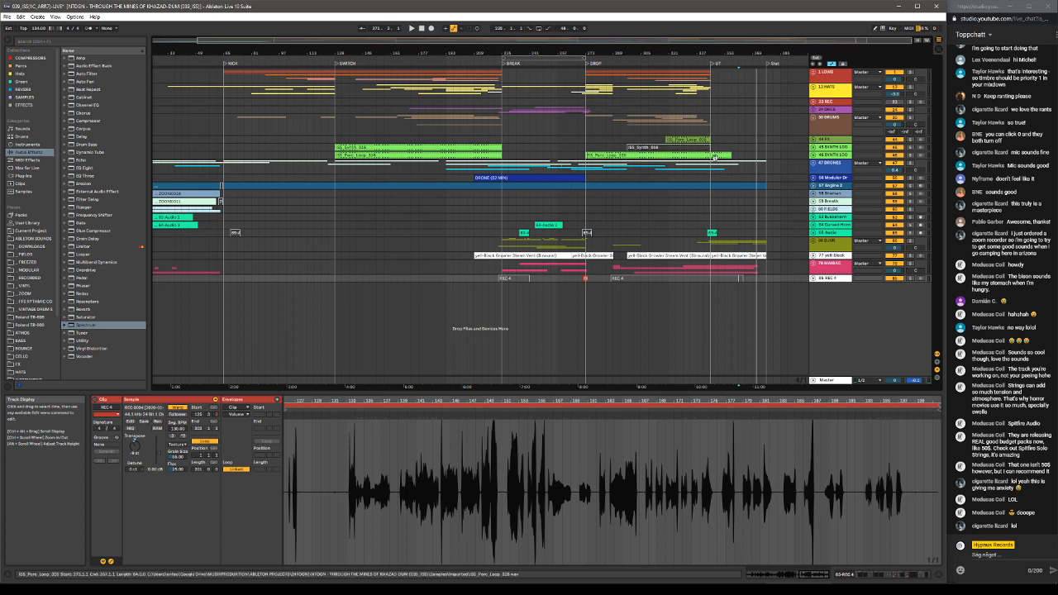
Solo the MANIAC group and play it from partway through the drop.
{"action": "left_click", "coordinate": [504, 66]}
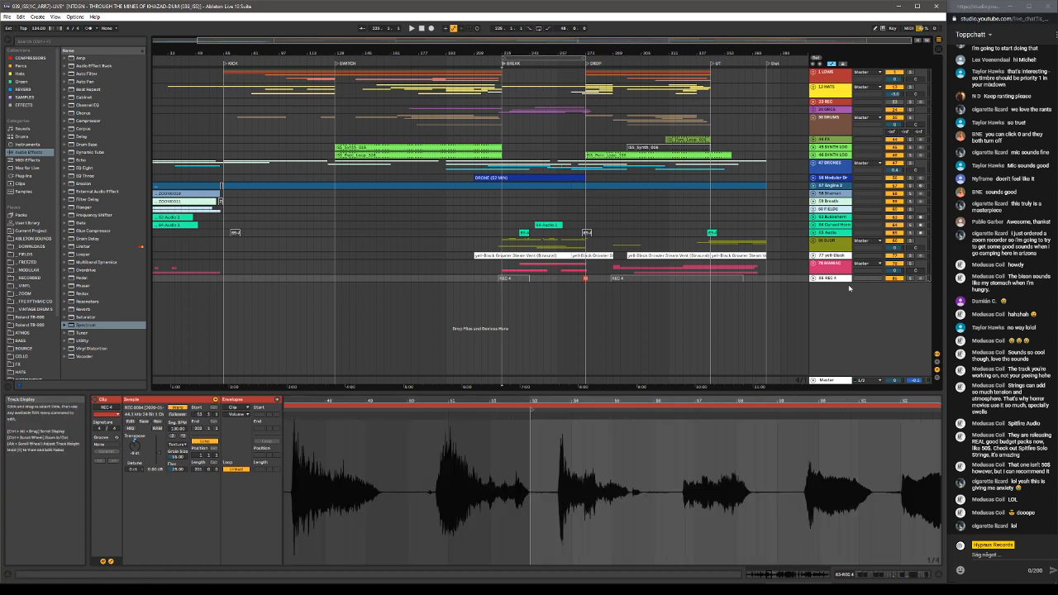
{"action": "left_click", "coordinate": [910, 265]}
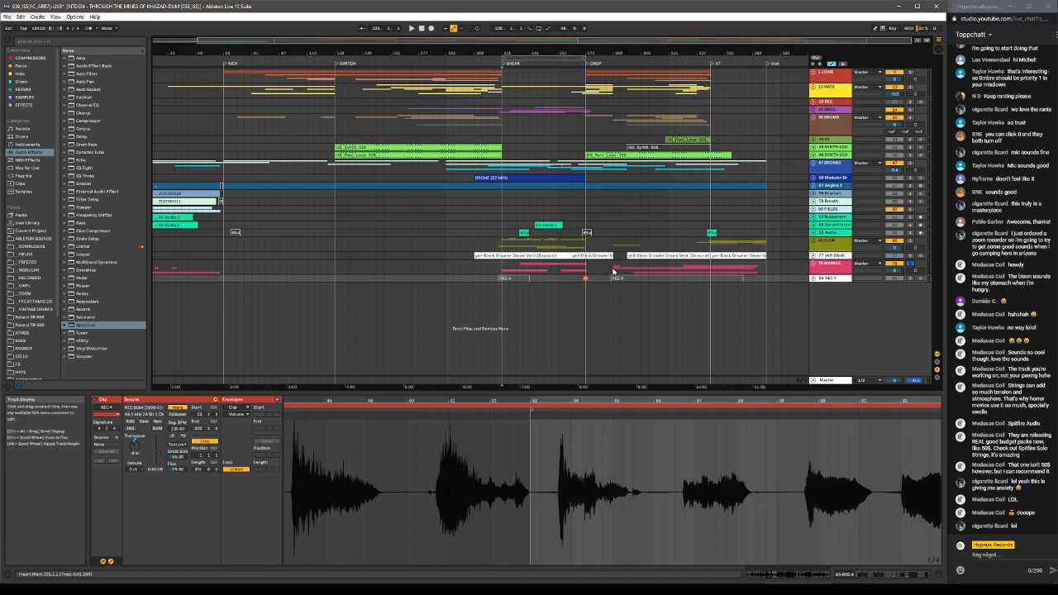
{"action": "left_click", "coordinate": [637, 266]}
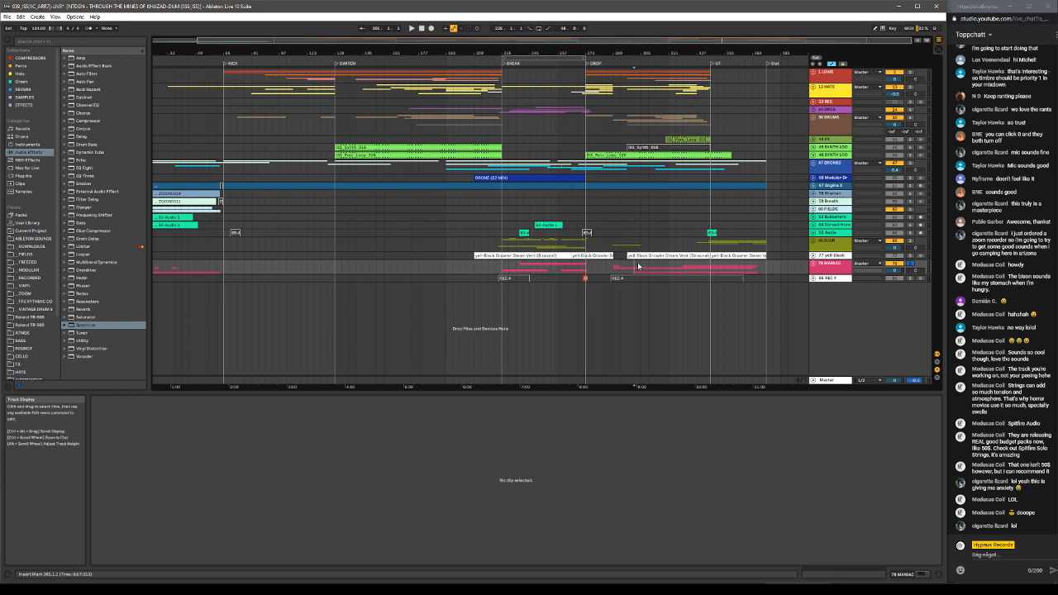
{"action": "key", "text": "space"}
Unfold the MANIAC group, listen through its tracks from the break into the drop, and fold track 81.
{"action": "left_click", "coordinate": [813, 263]}
{"action": "scroll", "coordinate": [808, 266], "scroll_direction": "down", "scroll_amount": 3}
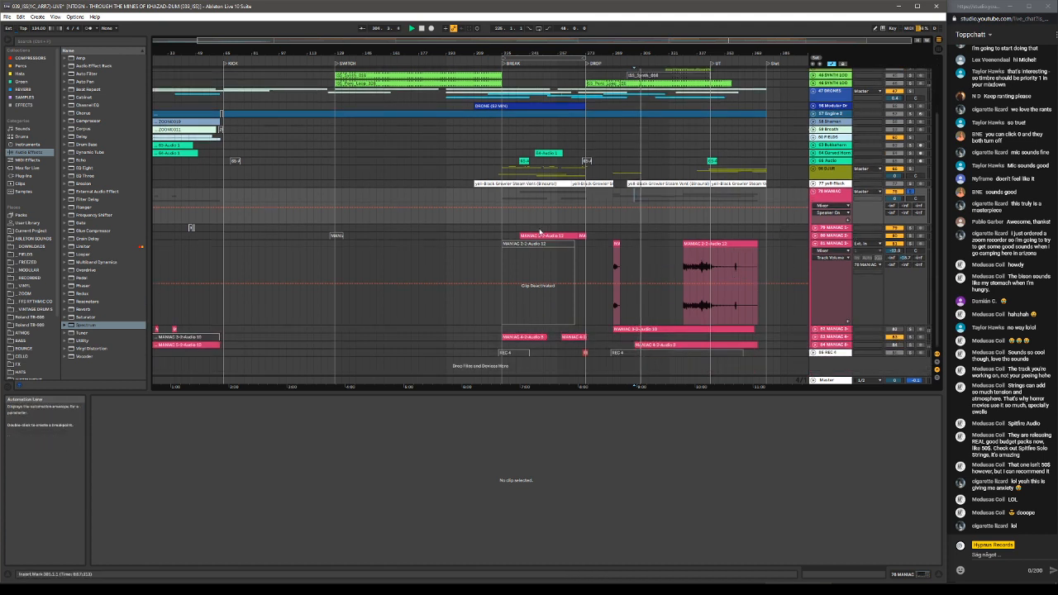
{"action": "left_click", "coordinate": [510, 239]}
{"action": "key", "text": "space"}
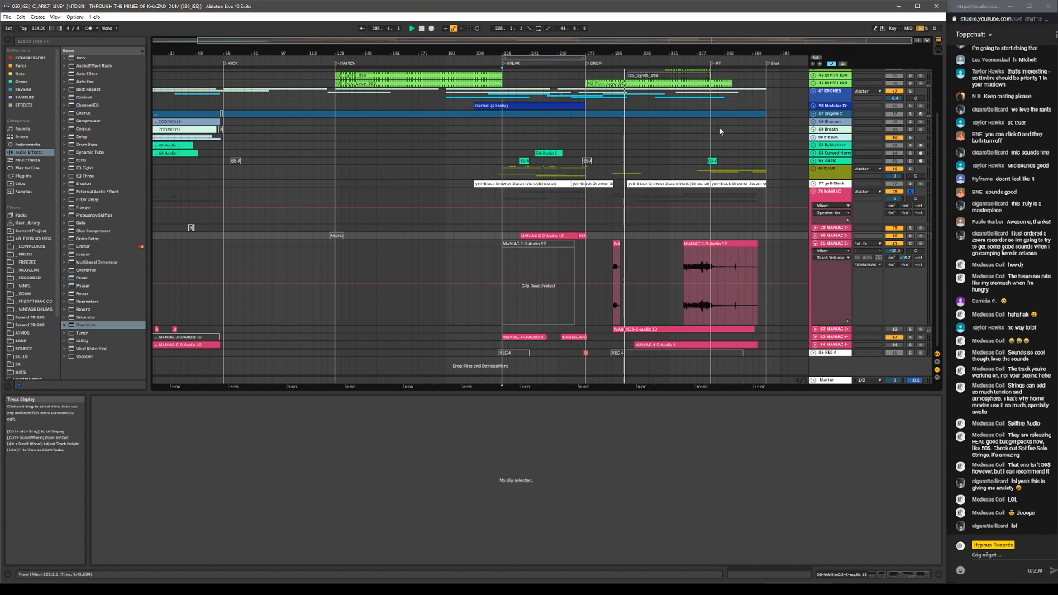
{"action": "left_click", "coordinate": [667, 167]}
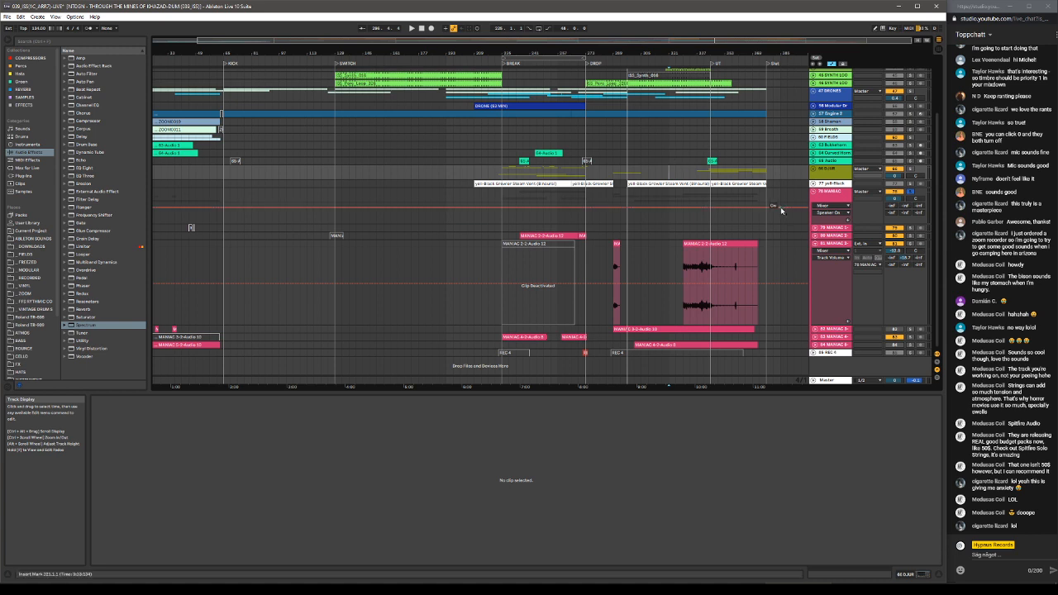
{"action": "left_click", "coordinate": [816, 247]}
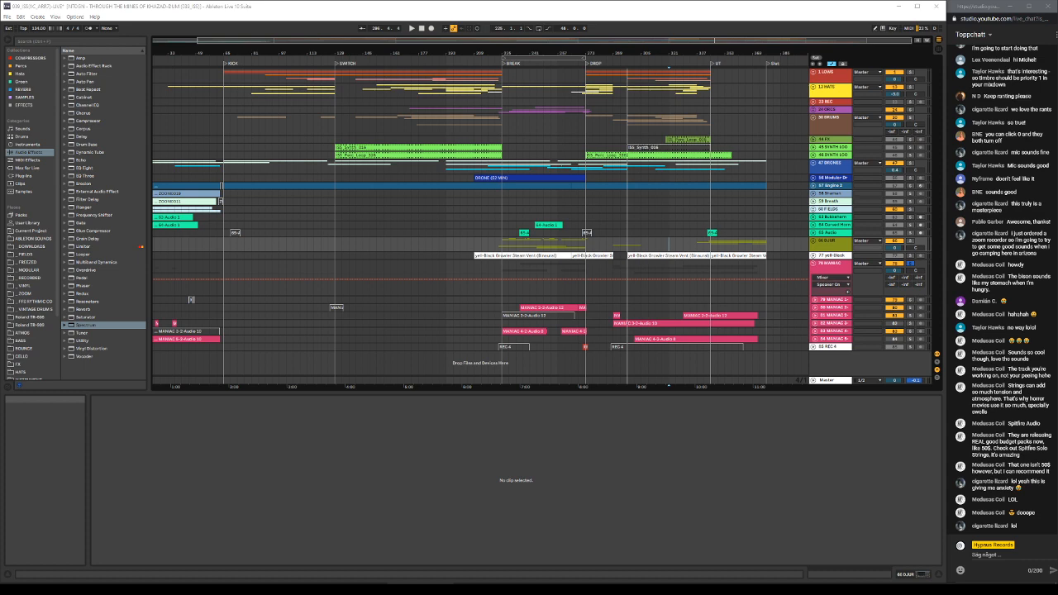
Switch to the creator's Patreon page in the browser and enlarge its window to show the Live Stream! post.
{"action": "left_click_drag", "start_coordinate": [542, 52], "coordinate": [555, 50]}
{"action": "scroll", "coordinate": [591, 244], "scroll_direction": "down", "scroll_amount": 2}
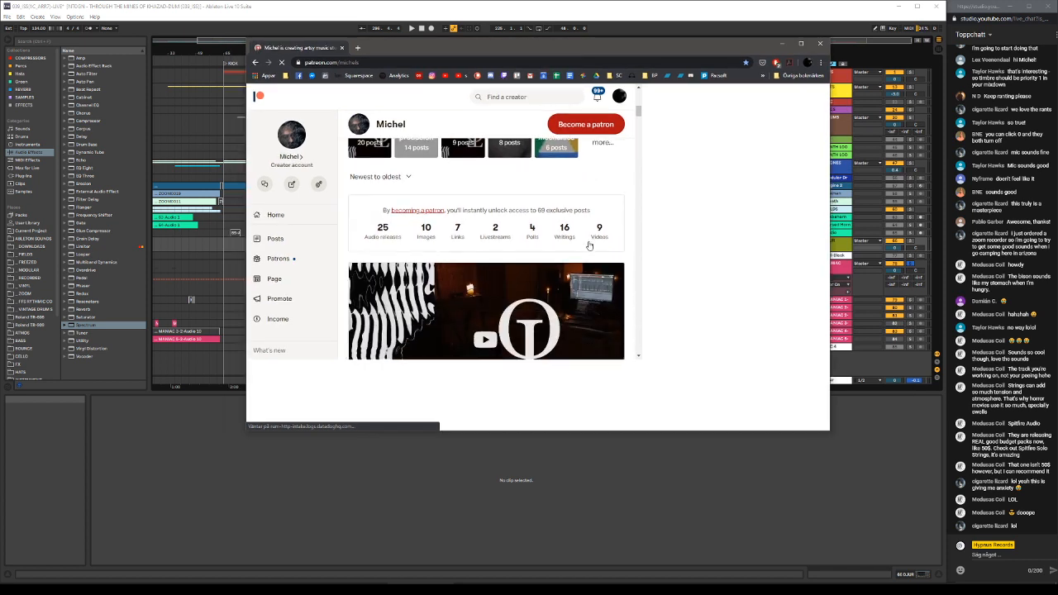
{"action": "left_click_drag", "start_coordinate": [829, 430], "coordinate": [908, 512]}
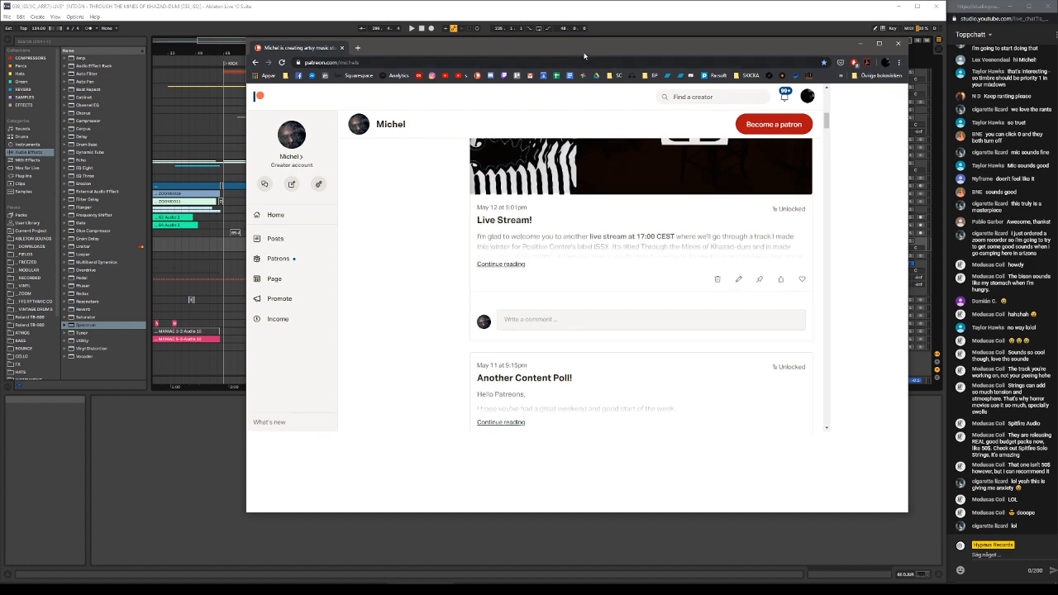
{"action": "left_click_drag", "start_coordinate": [585, 53], "coordinate": [559, 42]}
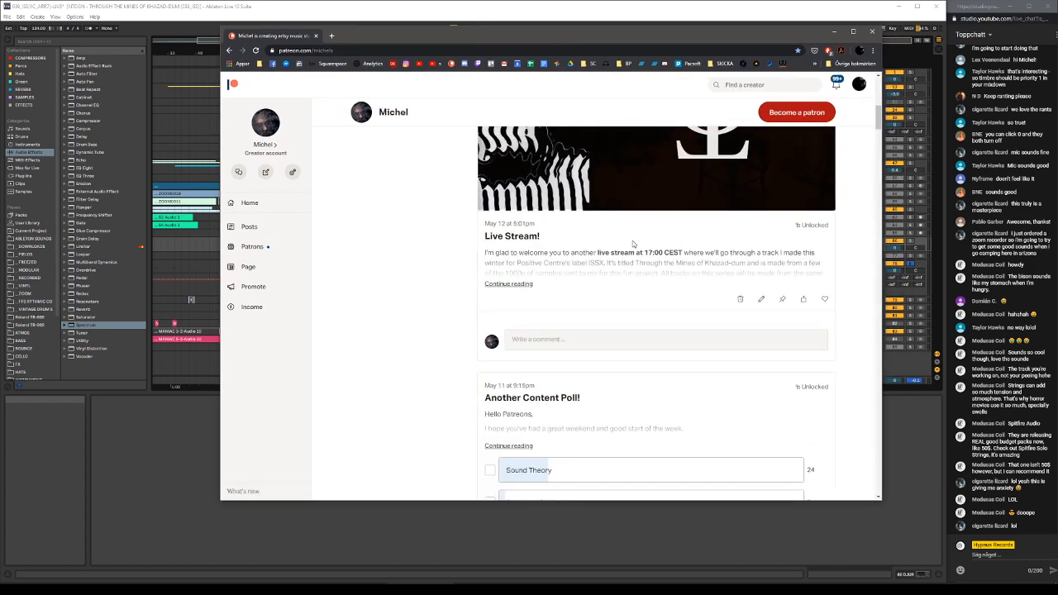
Review the topic options and votes in the Another Content Poll! post, keeping the whole list in view.
{"action": "scroll", "coordinate": [635, 247], "scroll_direction": "down", "scroll_amount": 2}
{"action": "scroll", "coordinate": [638, 253], "scroll_direction": "down", "scroll_amount": 1}
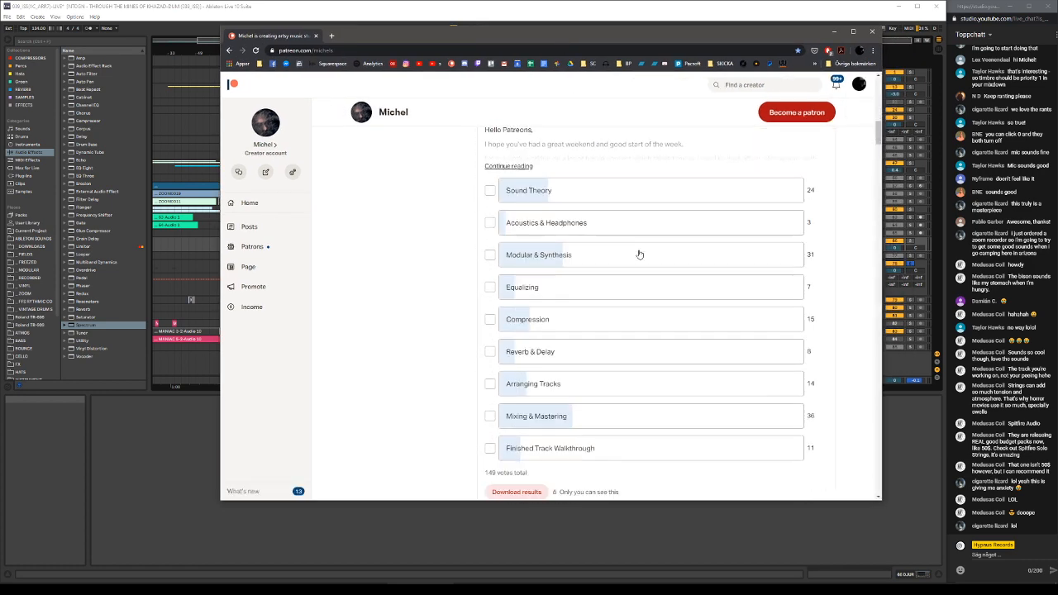
{"action": "scroll", "coordinate": [632, 190], "scroll_direction": "down", "scroll_amount": 1}
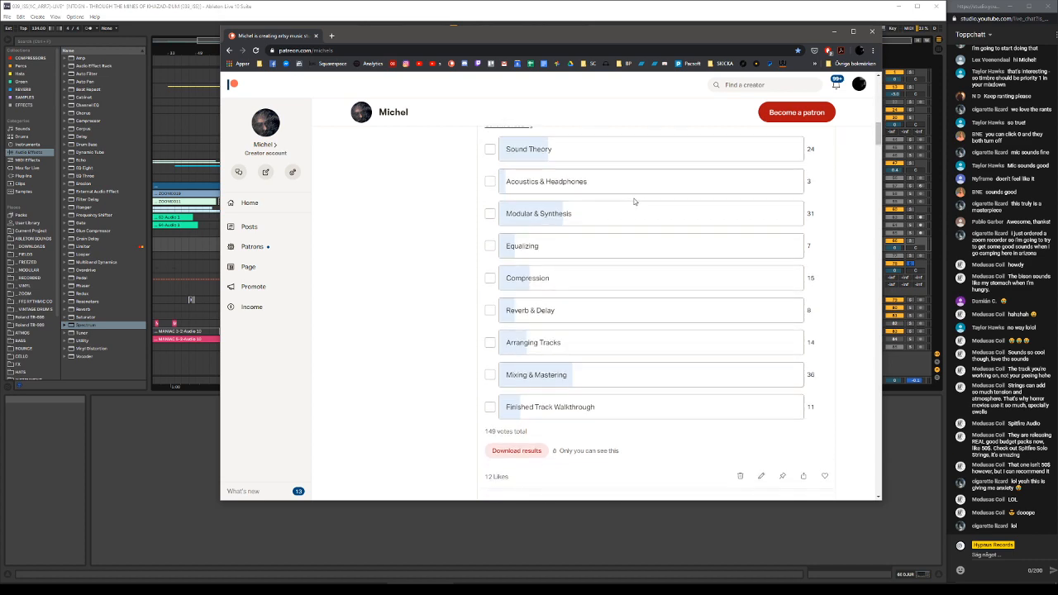
{"action": "left_click_drag", "start_coordinate": [634, 37], "coordinate": [555, 55]}
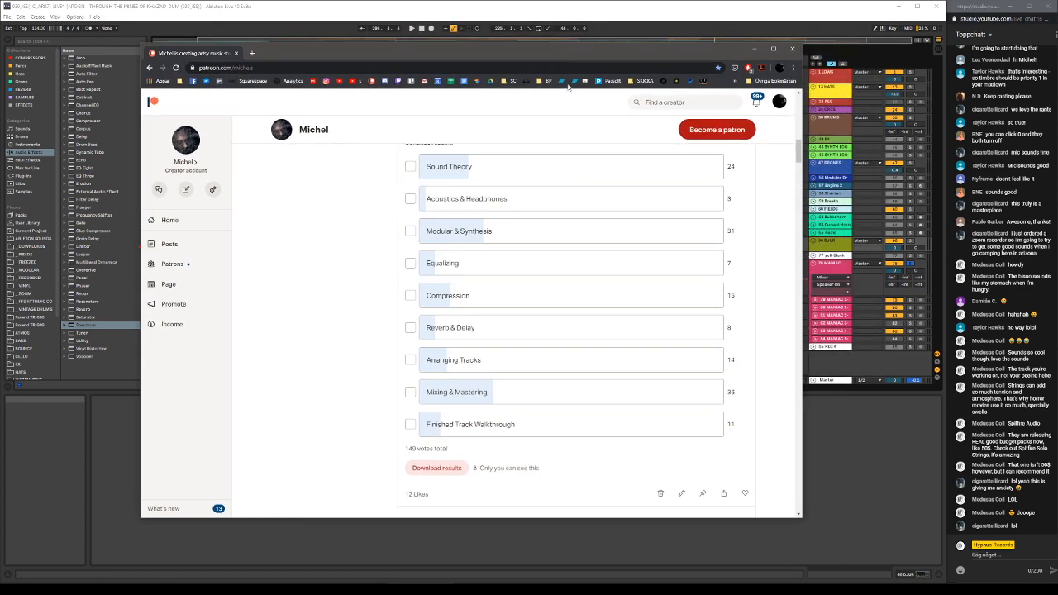
{"action": "scroll", "coordinate": [607, 279], "scroll_direction": "up", "scroll_amount": 1}
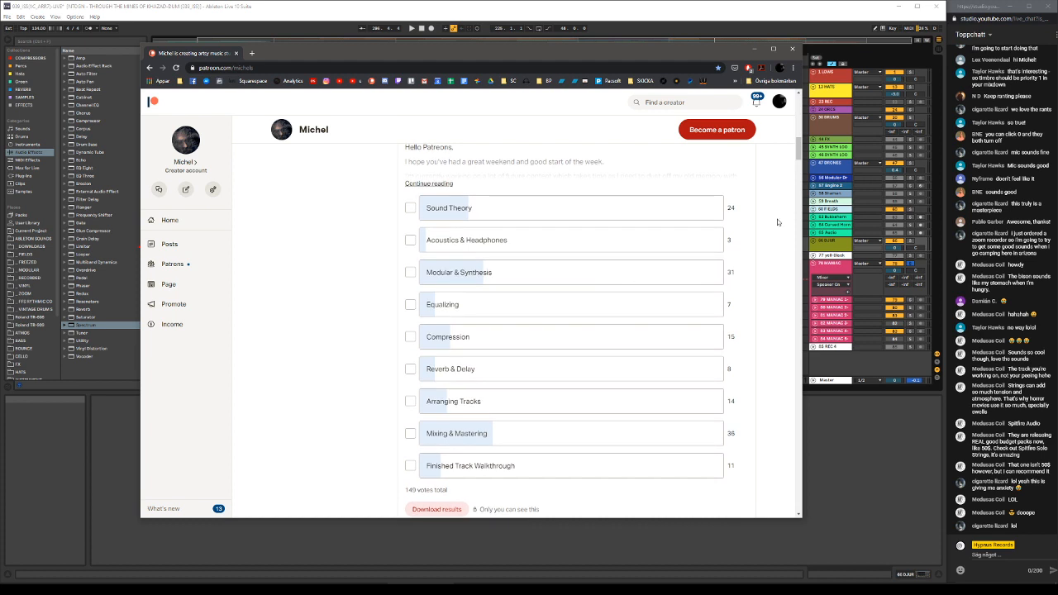
{"action": "scroll", "coordinate": [800, 154], "scroll_direction": "down", "scroll_amount": 1}
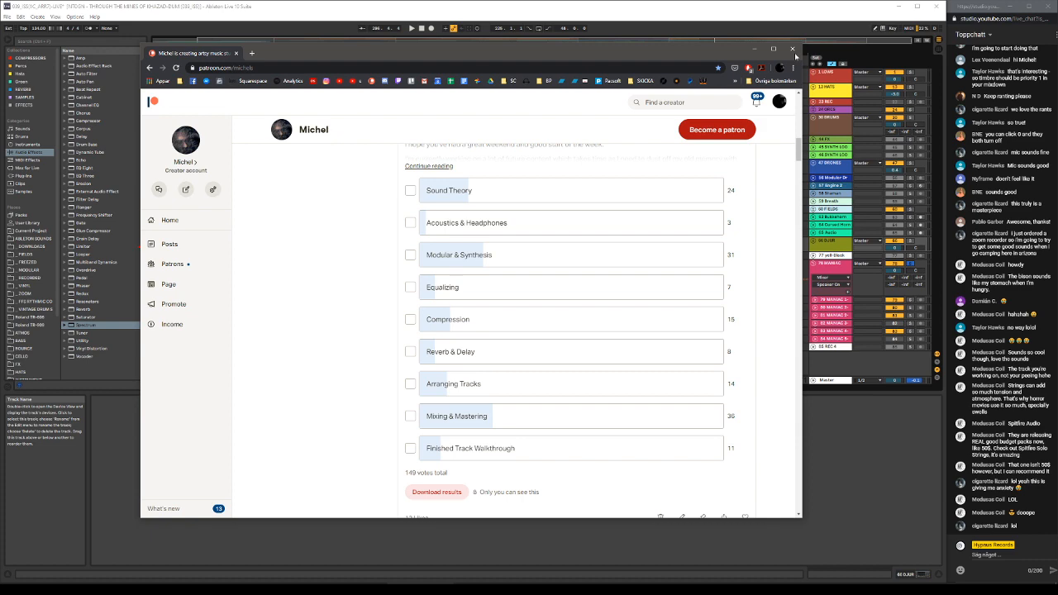
Minimise the browser and shrink the Clip View so the arrangement has more height.
{"action": "left_click", "coordinate": [761, 51]}
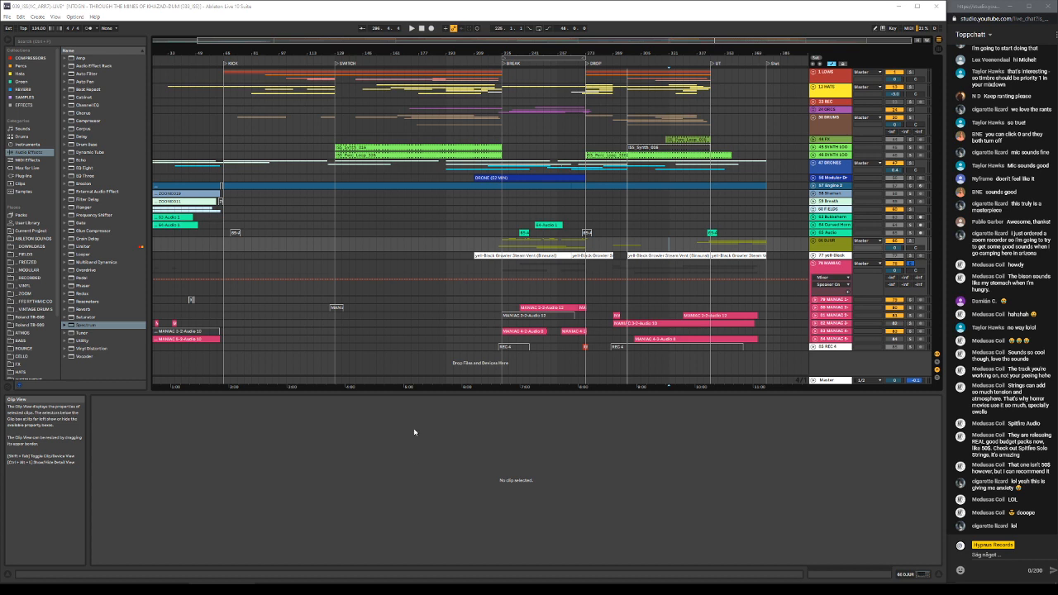
{"action": "left_click_drag", "start_coordinate": [434, 395], "coordinate": [440, 475]}
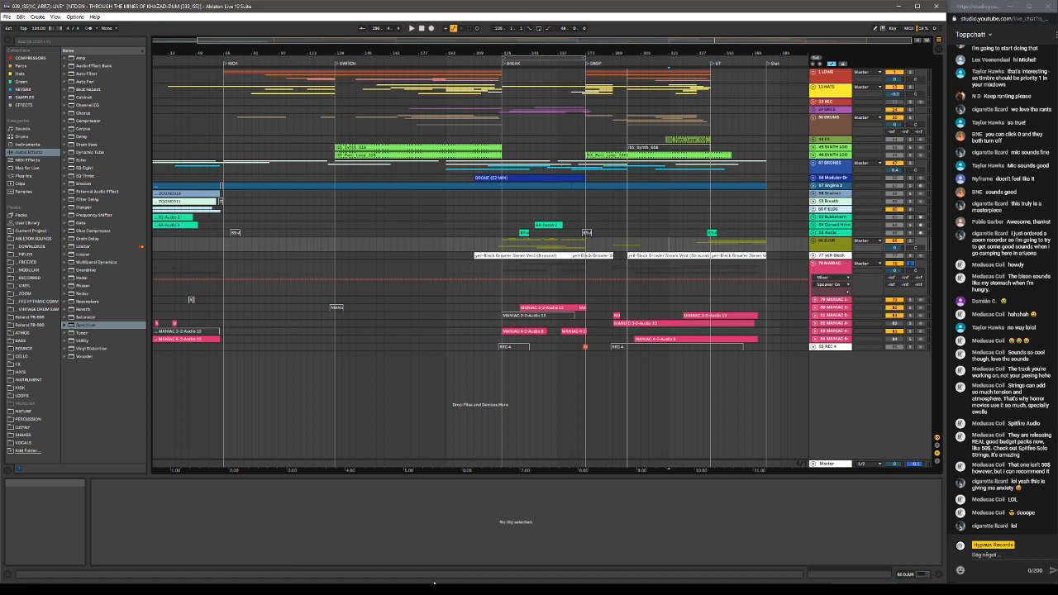
{"action": "mouse_move", "coordinate": [321, 592]}
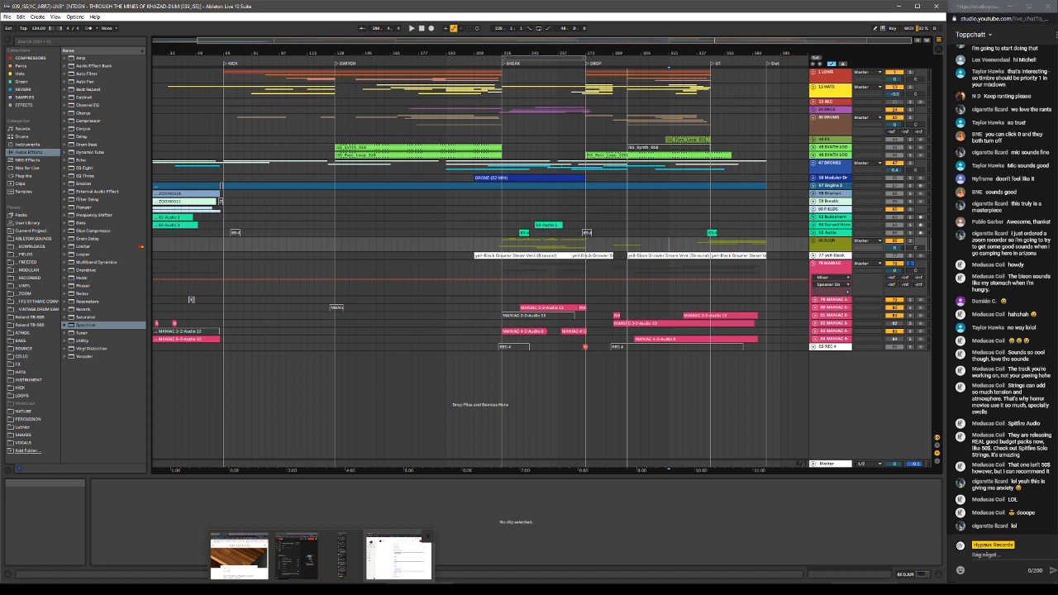
Switch to the Session View and show the device chain of return track A.
{"action": "left_click", "coordinate": [419, 415]}
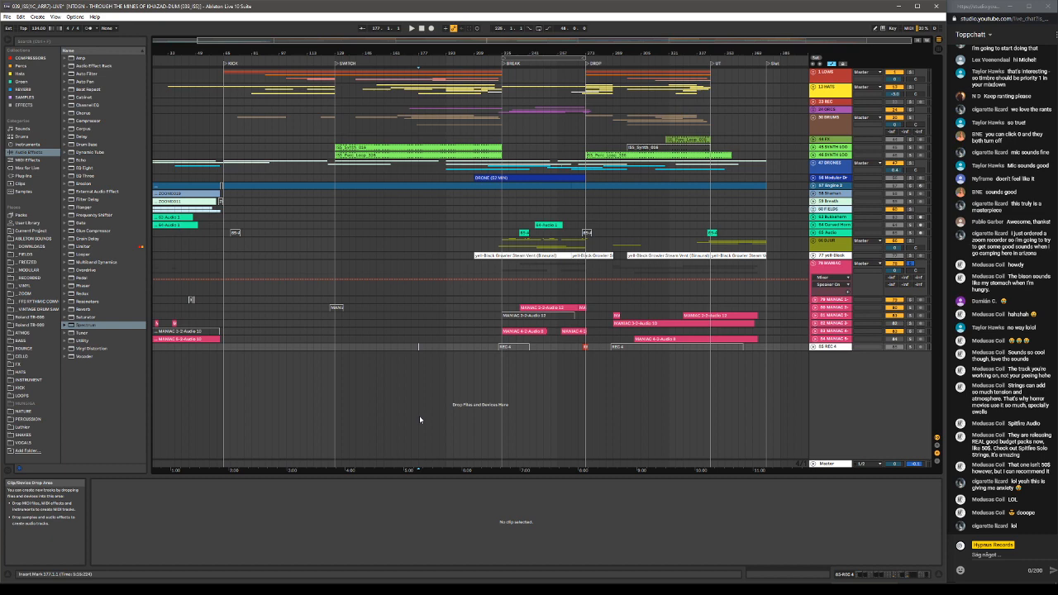
{"action": "key", "text": "Tab"}
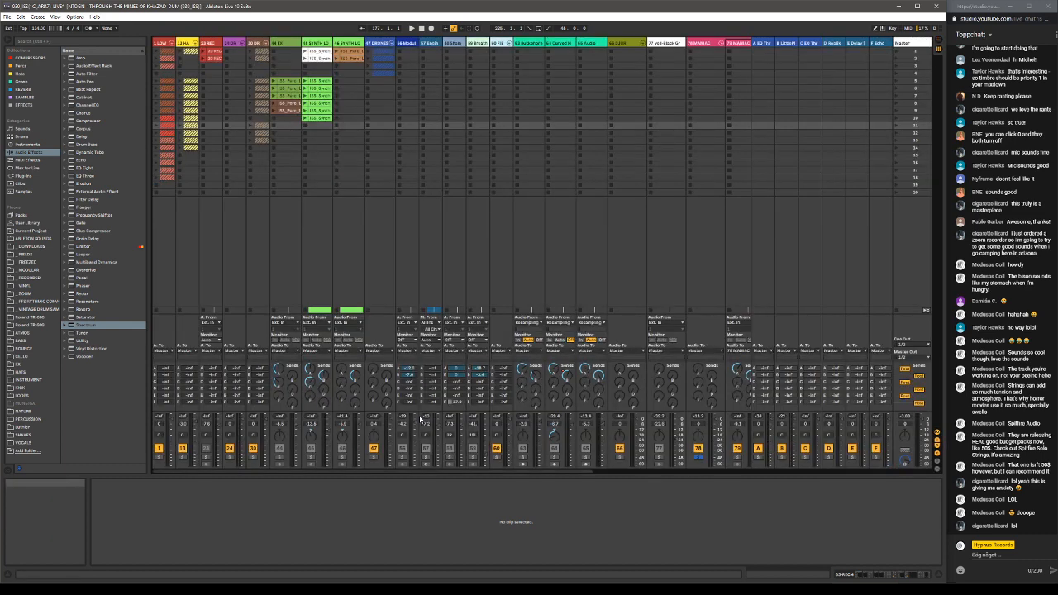
{"action": "left_click", "coordinate": [770, 43]}
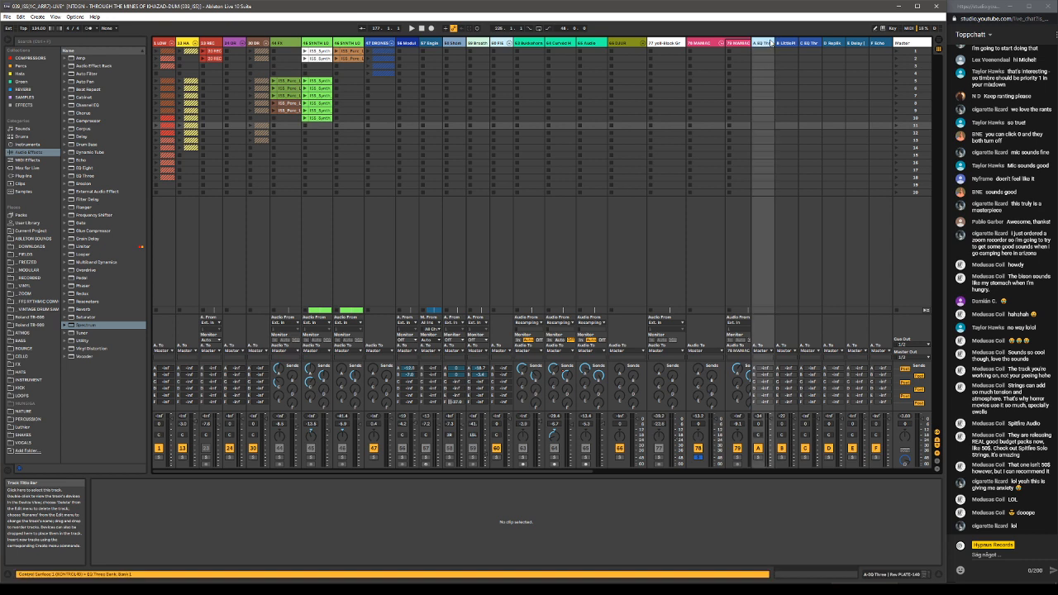
{"action": "left_click", "coordinate": [771, 43]}
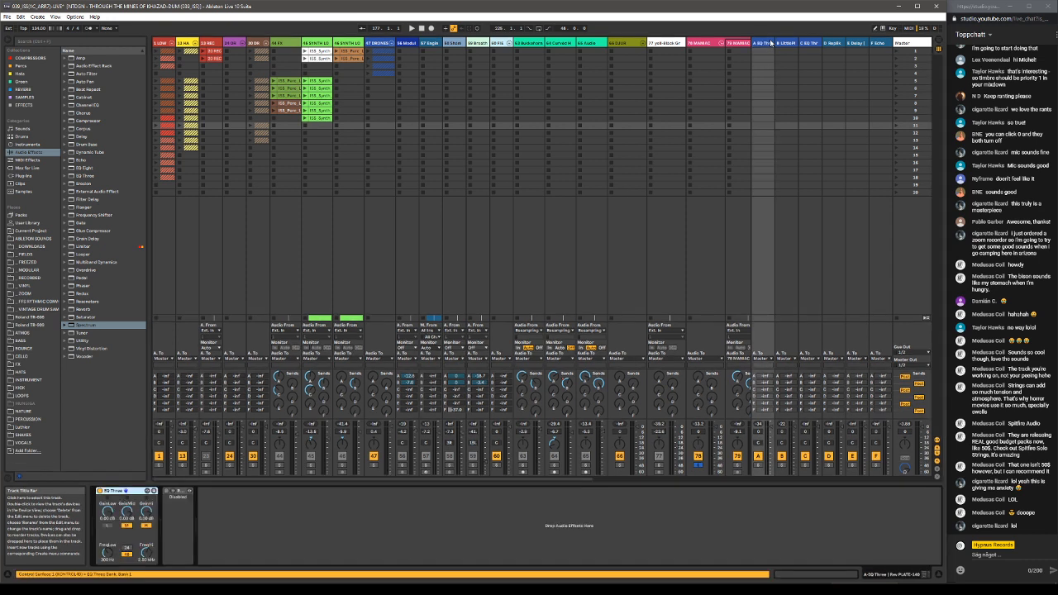
Show return track B's device chain, open its Little Plate reverb plug-in window and close it again.
{"action": "left_click", "coordinate": [784, 42]}
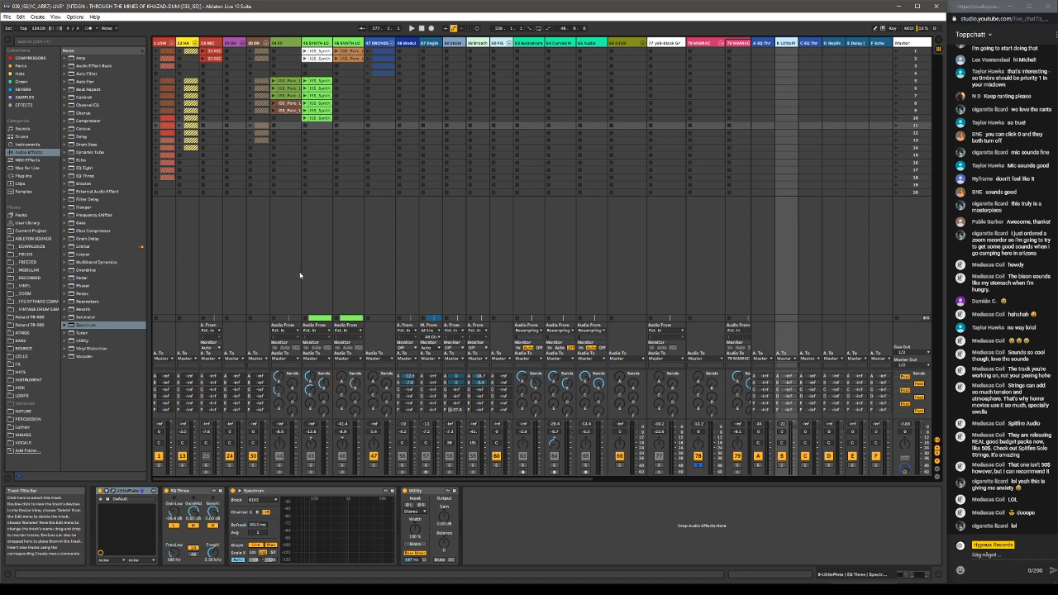
{"action": "left_click", "coordinate": [105, 491]}
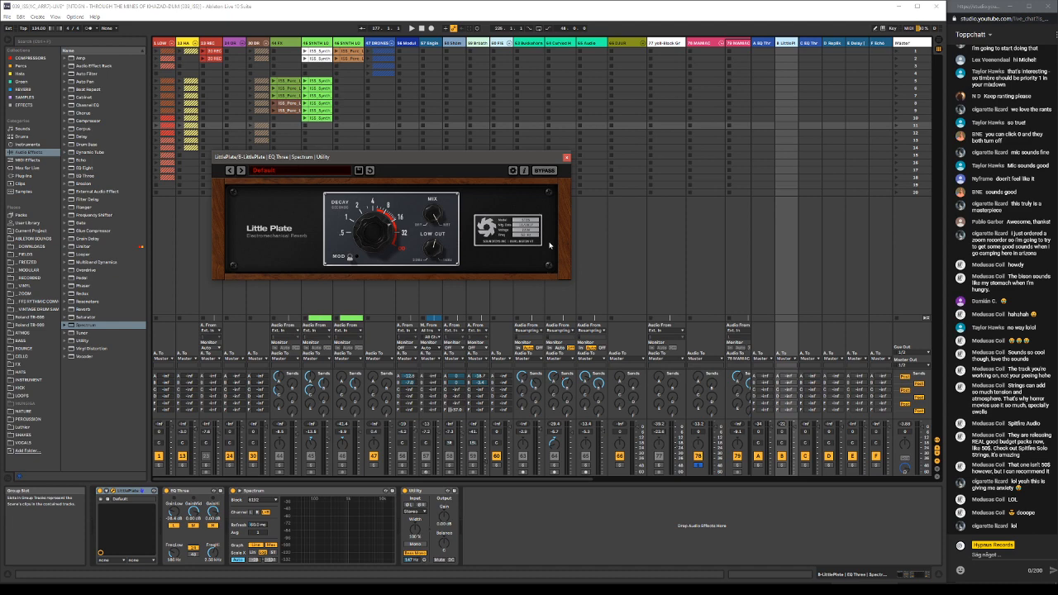
{"action": "left_click", "coordinate": [567, 158]}
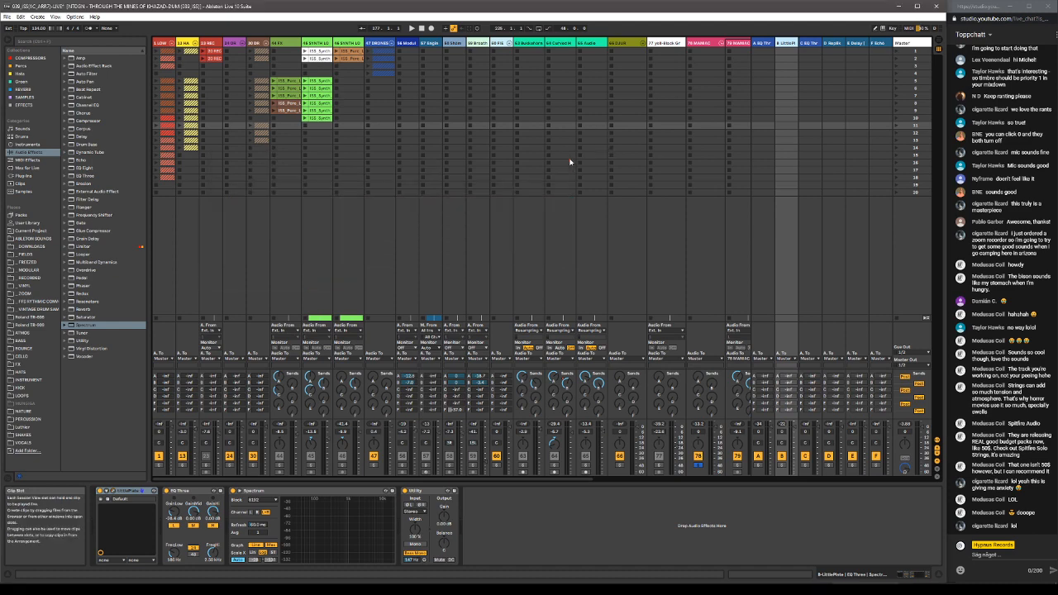
Look across the Session View mixer at the send levels, from the first group to the REC 4 track.
{"action": "key", "text": "Tab"}
{"action": "key", "text": "Tab"}
{"action": "scroll", "coordinate": [493, 212], "scroll_direction": "right", "scroll_amount": 10}
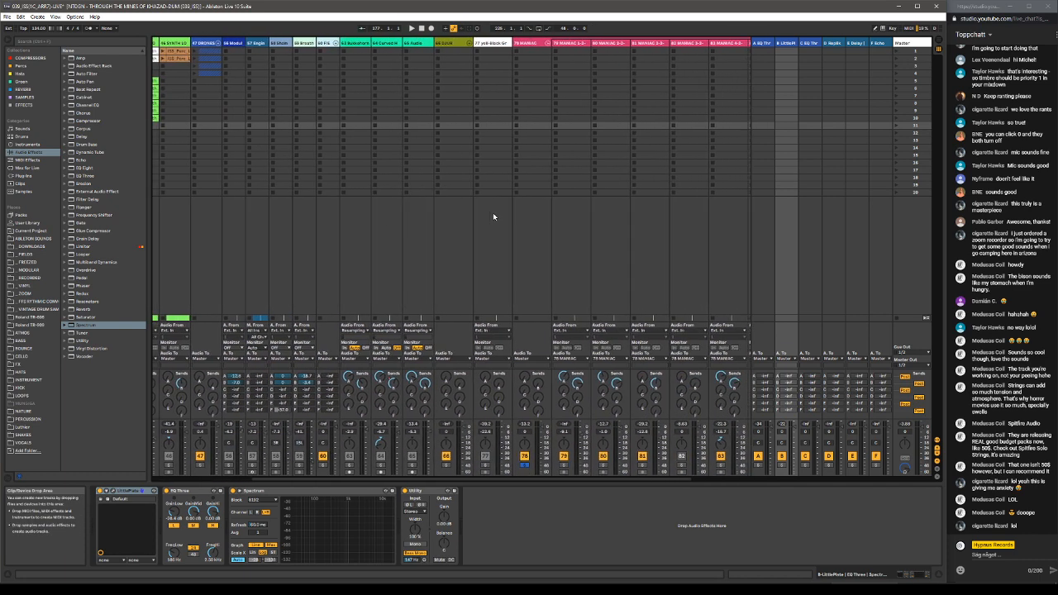
{"action": "scroll", "coordinate": [492, 213], "scroll_direction": "left", "scroll_amount": 10}
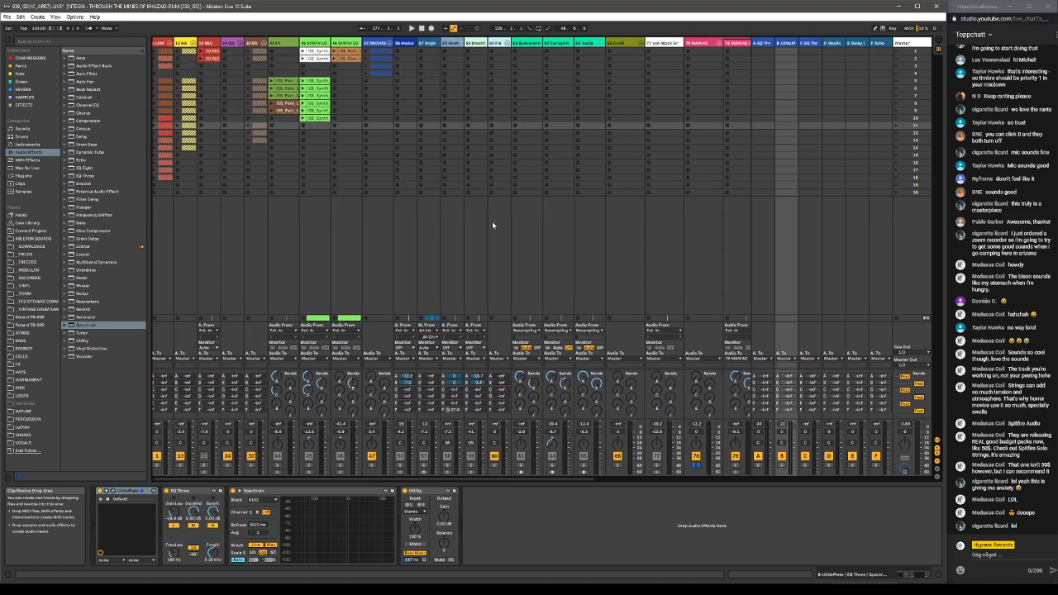
{"action": "scroll", "coordinate": [492, 221], "scroll_direction": "right", "scroll_amount": 8}
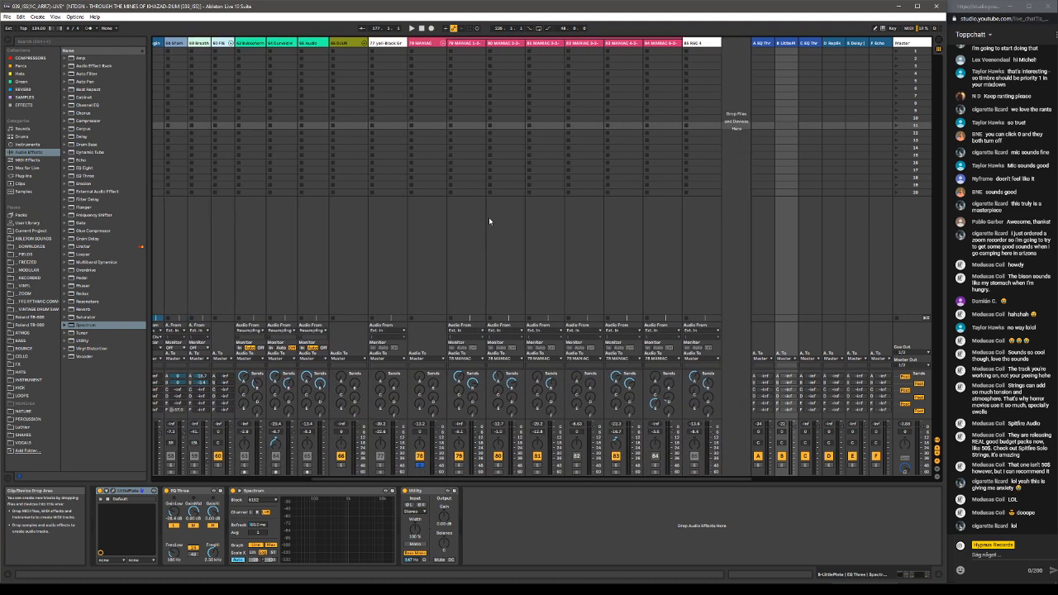
{"action": "scroll", "coordinate": [489, 220], "scroll_direction": "left", "scroll_amount": 8}
{"action": "scroll", "coordinate": [488, 218], "scroll_direction": "left", "scroll_amount": 4}
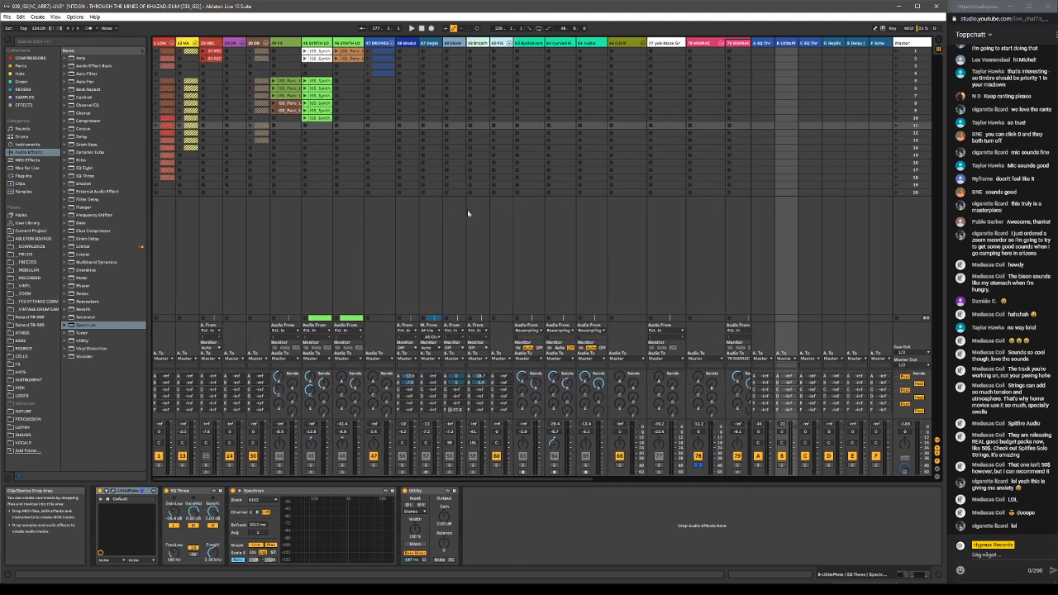
Unfold the DRUMS group, select percussion loop track 32 to show its devices, and return to the arrangement.
{"action": "left_click", "coordinate": [265, 42]}
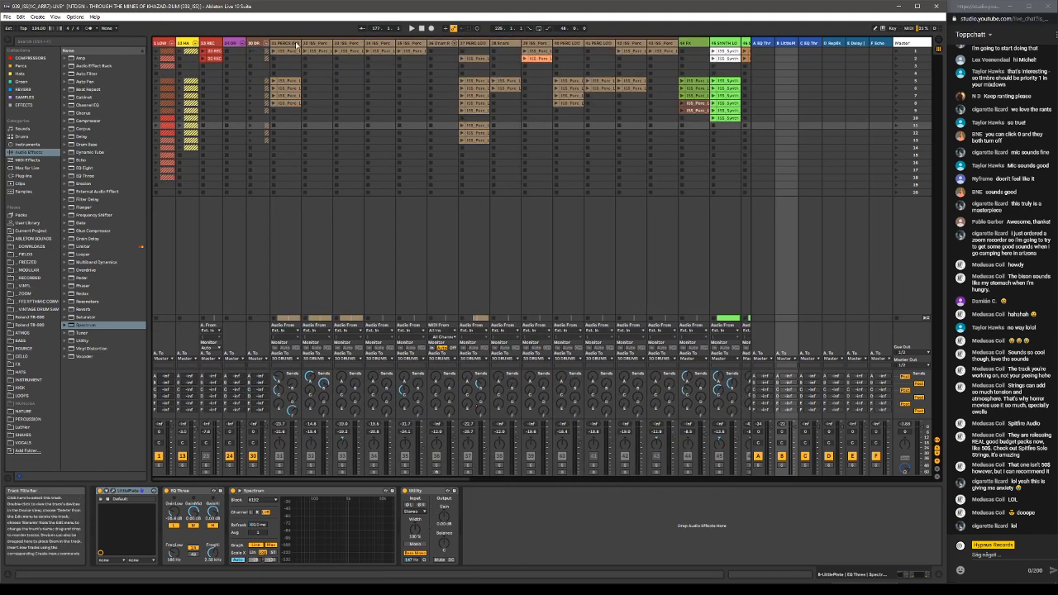
{"action": "left_click", "coordinate": [286, 44]}
{"action": "left_click", "coordinate": [311, 41]}
{"action": "left_click", "coordinate": [318, 44]}
{"action": "key", "text": "Tab"}
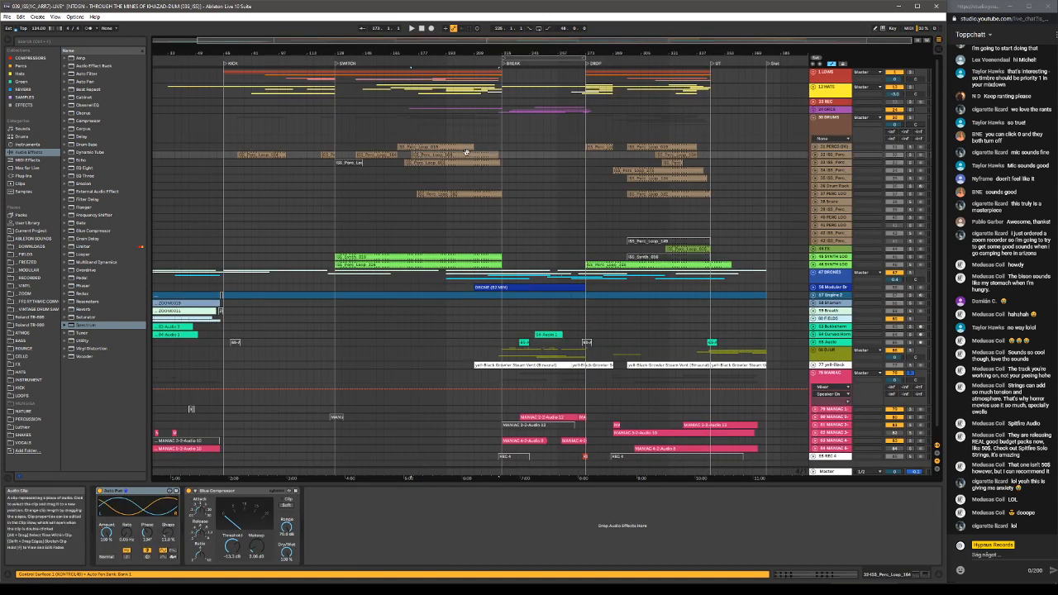
Listen to percussion loop track 32 in solo, and solo return B in the Session View to hear its reverb.
{"action": "key", "text": "space"}
{"action": "left_click", "coordinate": [910, 155]}
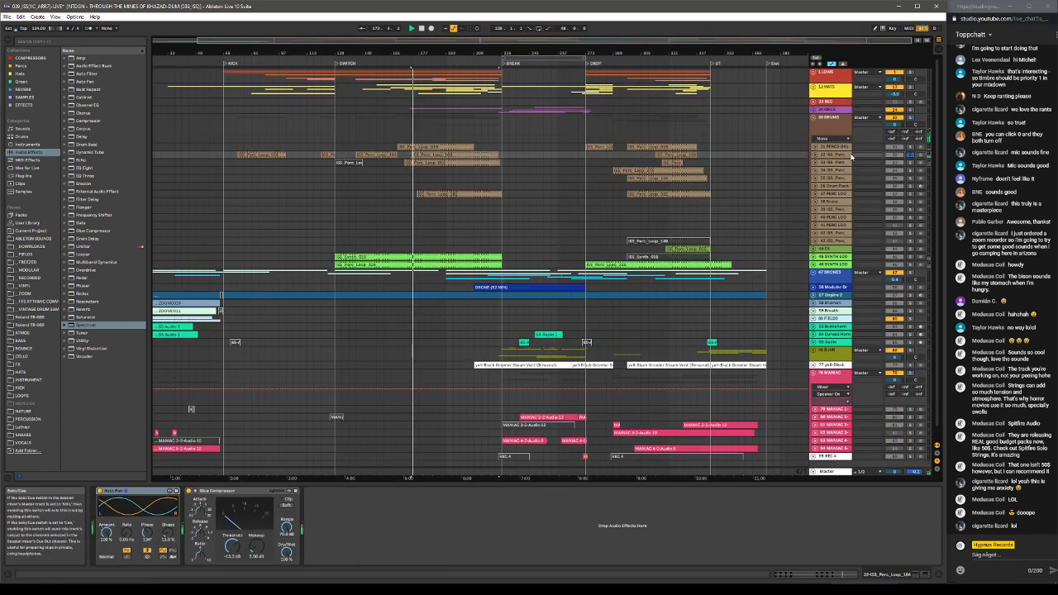
{"action": "left_click", "coordinate": [834, 155]}
{"action": "key", "text": "Tab"}
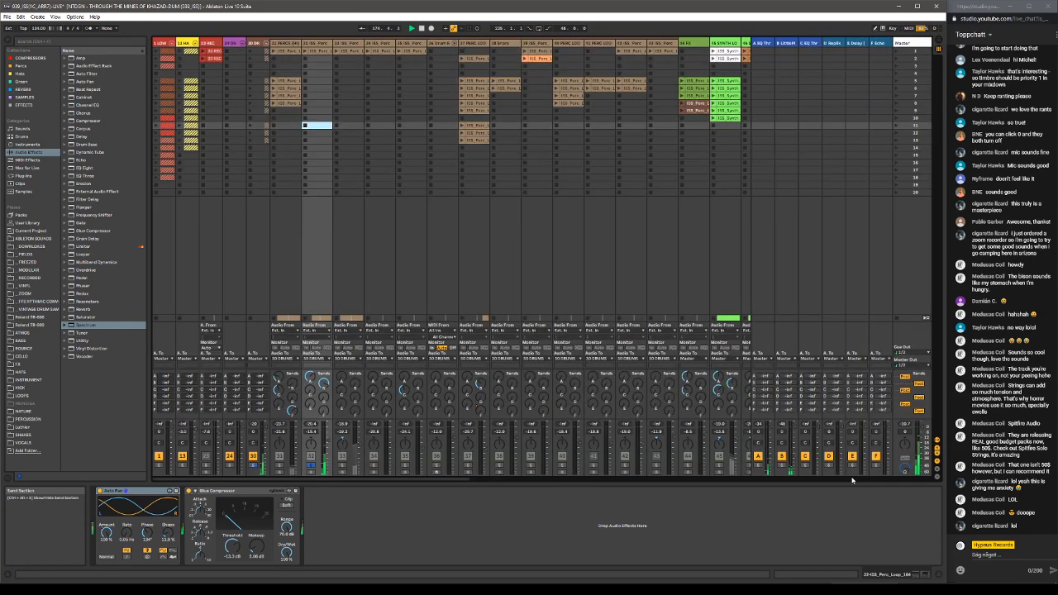
{"action": "left_click", "coordinate": [781, 465]}
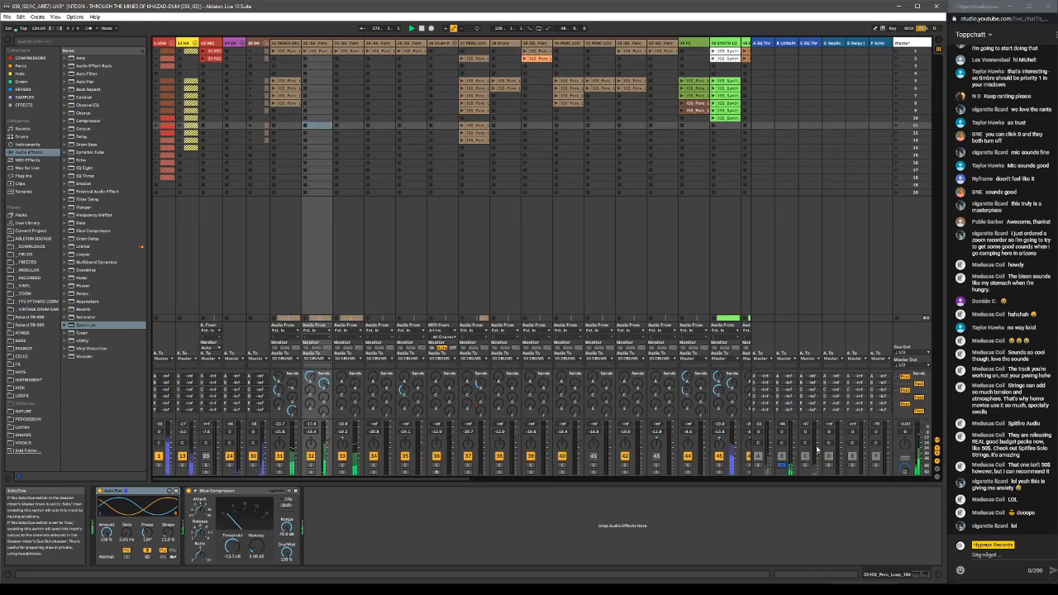
Compare the device chain of return B with the EQ Three and TSAR-1 Reverb chain on return C.
{"action": "left_click", "coordinate": [784, 44]}
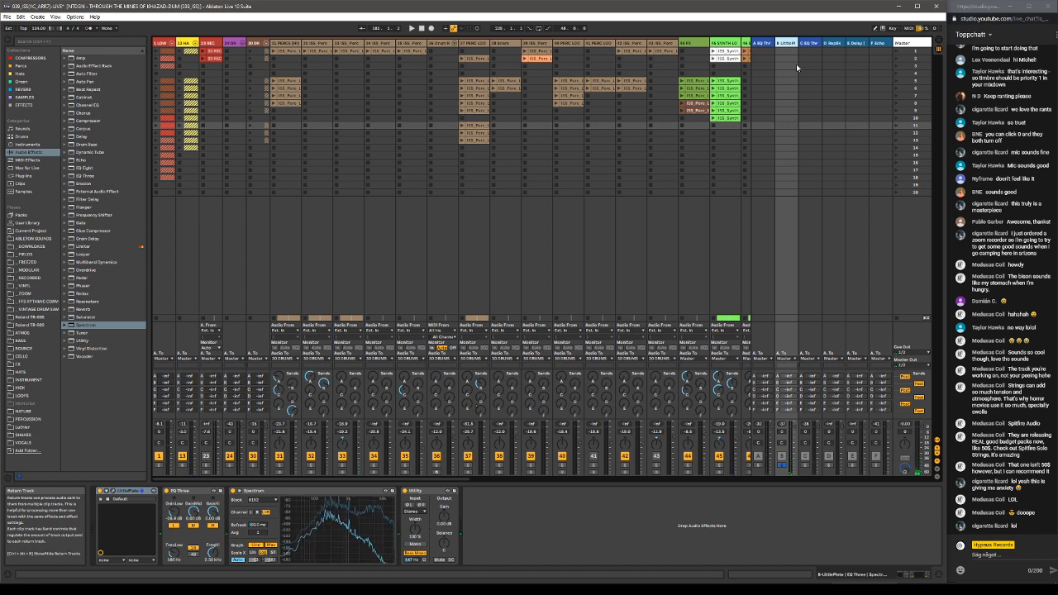
{"action": "left_click", "coordinate": [807, 48]}
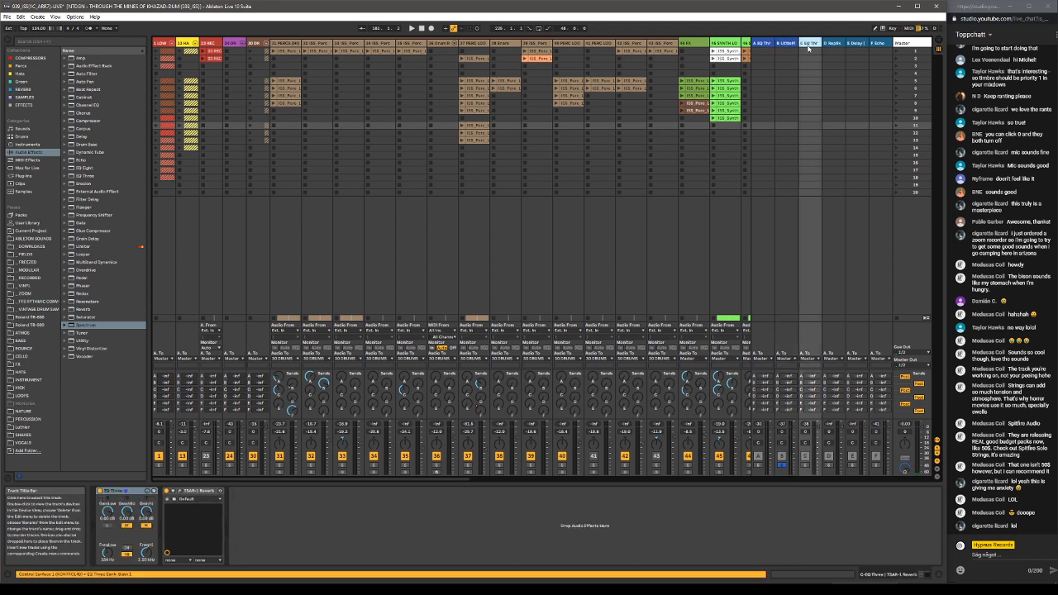
{"action": "left_click", "coordinate": [784, 44]}
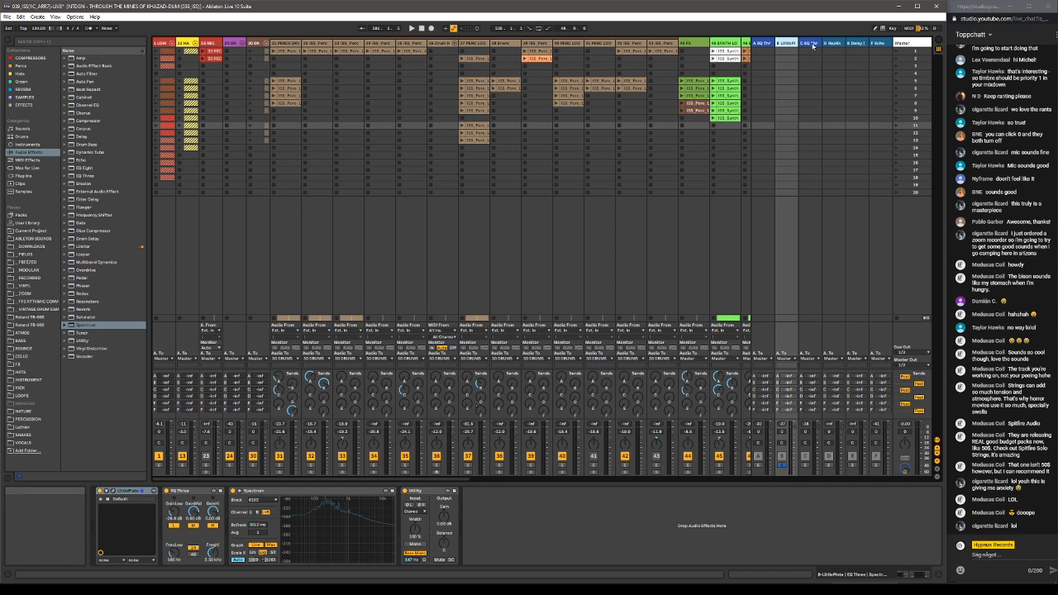
{"action": "left_click", "coordinate": [810, 43]}
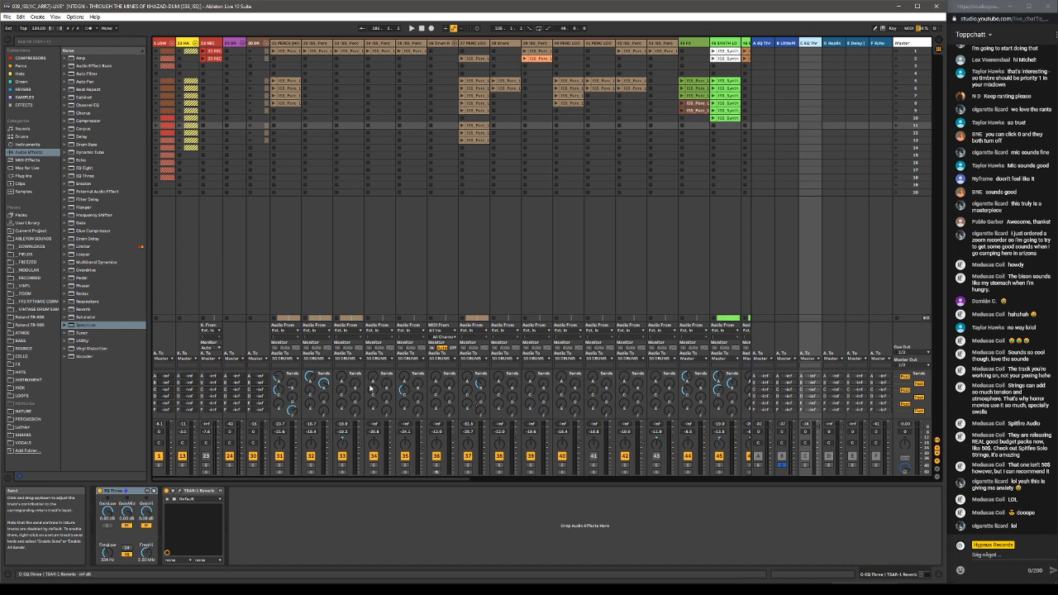
Solo SYNTH LOOPS track 45, play it in the arrangement and view its sends in the Session View.
{"action": "scroll", "coordinate": [370, 387], "scroll_direction": "right", "scroll_amount": 3}
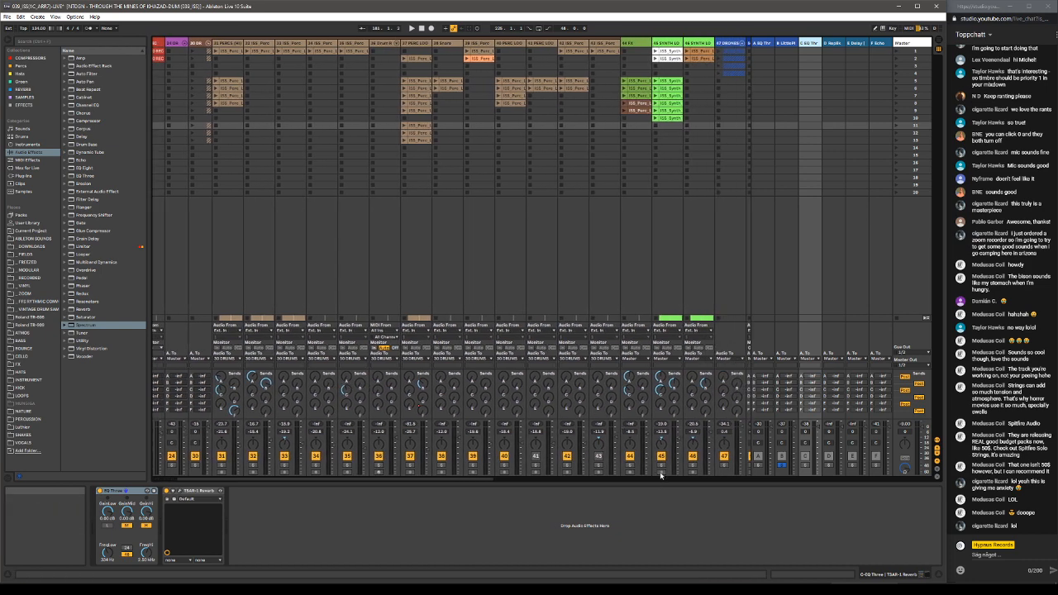
{"action": "left_click", "coordinate": [661, 465]}
{"action": "key", "text": "Tab"}
{"action": "key", "text": "Tab"}
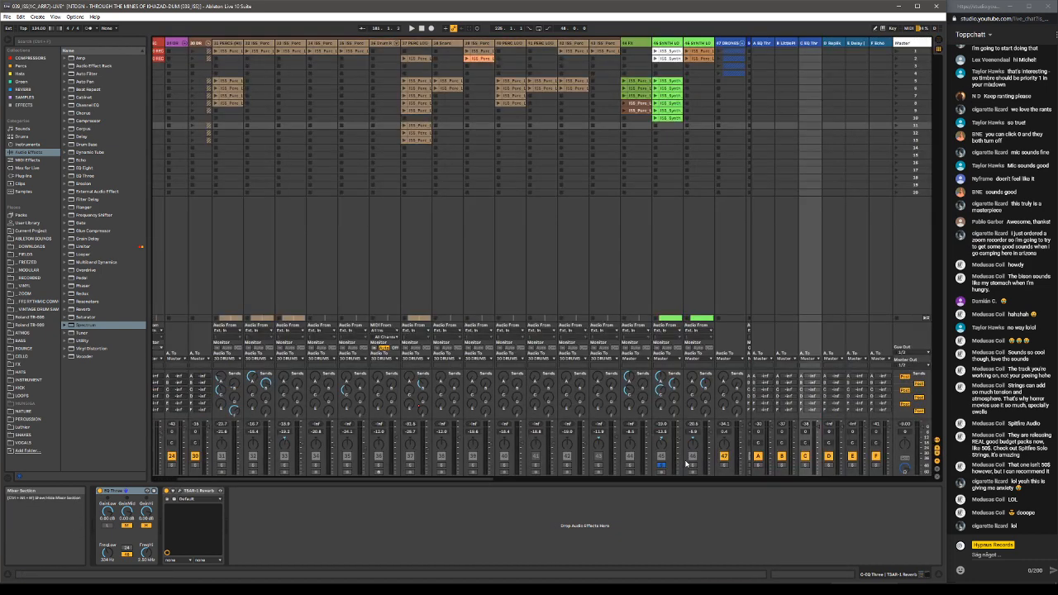
{"action": "key", "text": "Tab"}
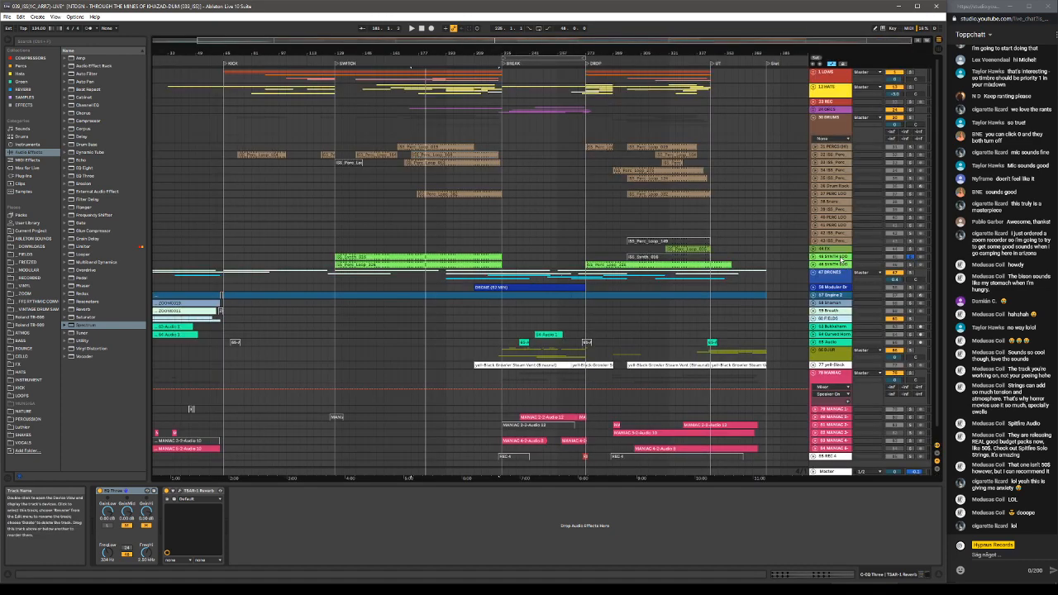
{"action": "left_click", "coordinate": [588, 266]}
{"action": "key", "text": "Tab"}
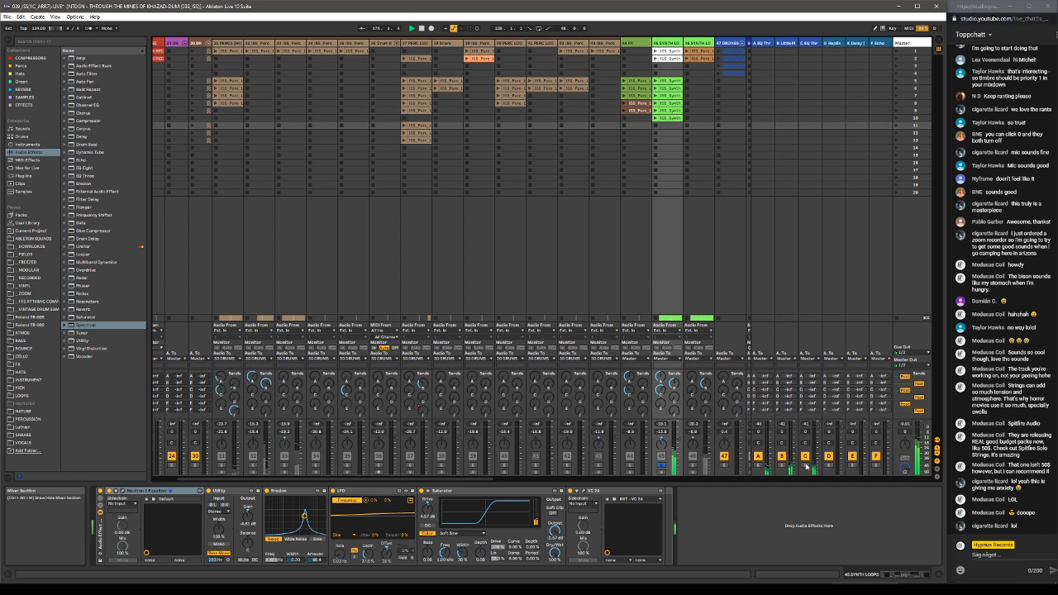
Listen to returns C and D in solo while checking track sends, and show the Delay chain on return E.
{"action": "left_click", "coordinate": [807, 43]}
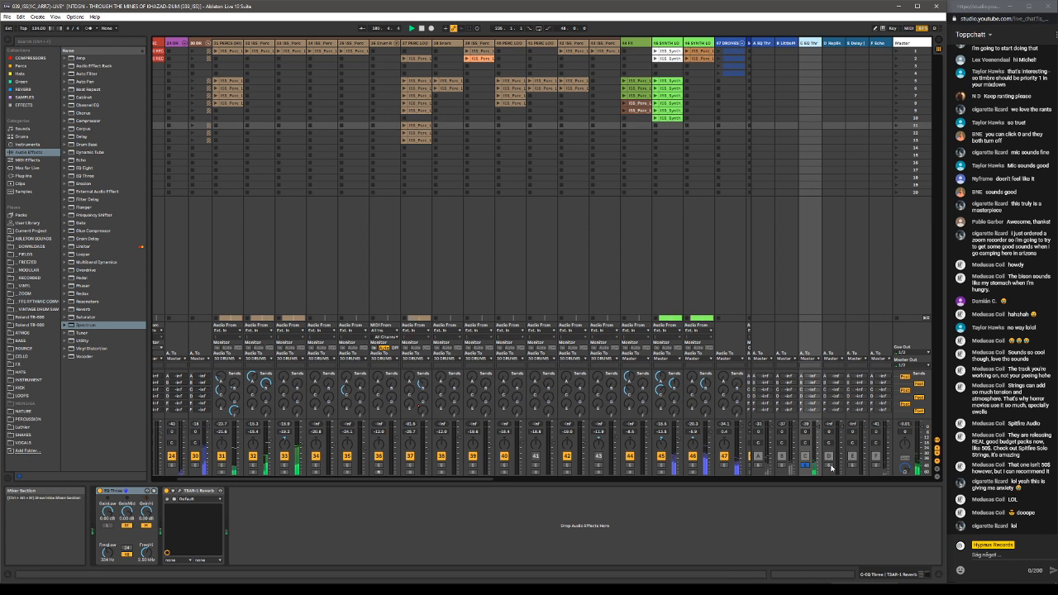
{"action": "scroll", "coordinate": [668, 430], "scroll_direction": "right", "scroll_amount": 3}
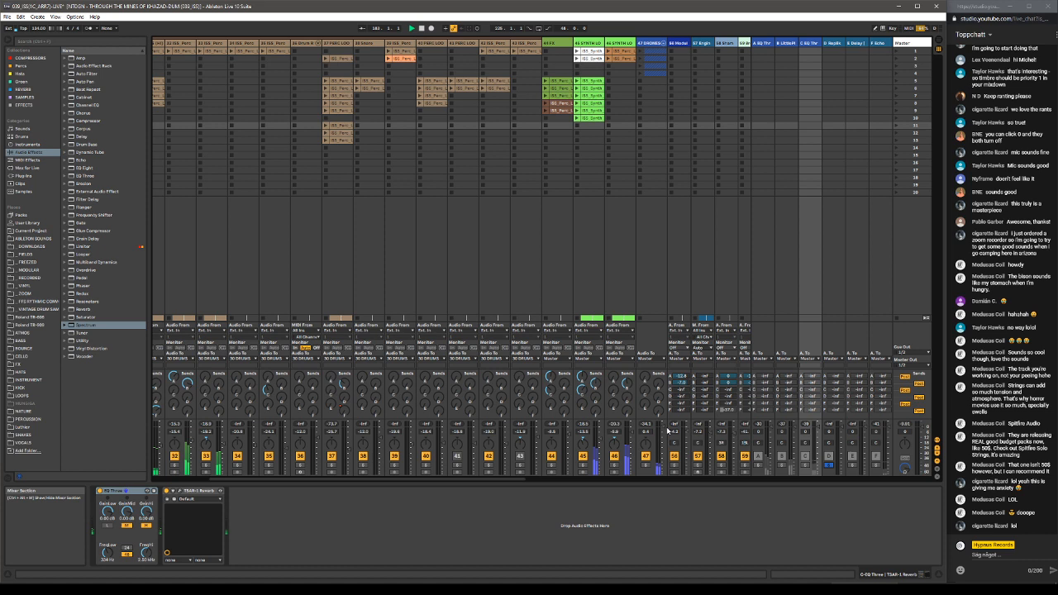
{"action": "scroll", "coordinate": [667, 429], "scroll_direction": "right", "scroll_amount": 5}
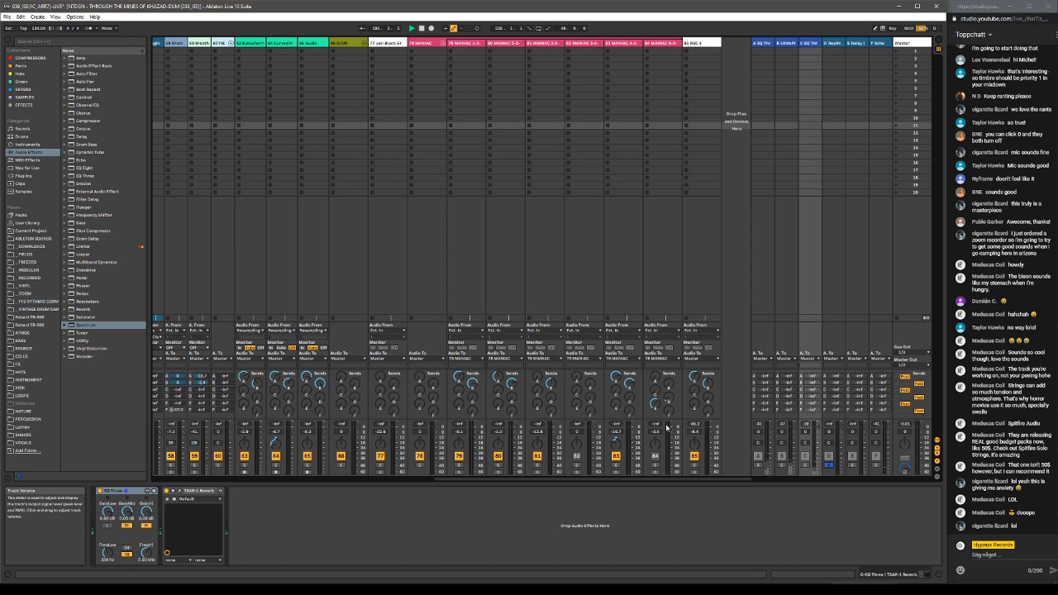
{"action": "left_click", "coordinate": [832, 43]}
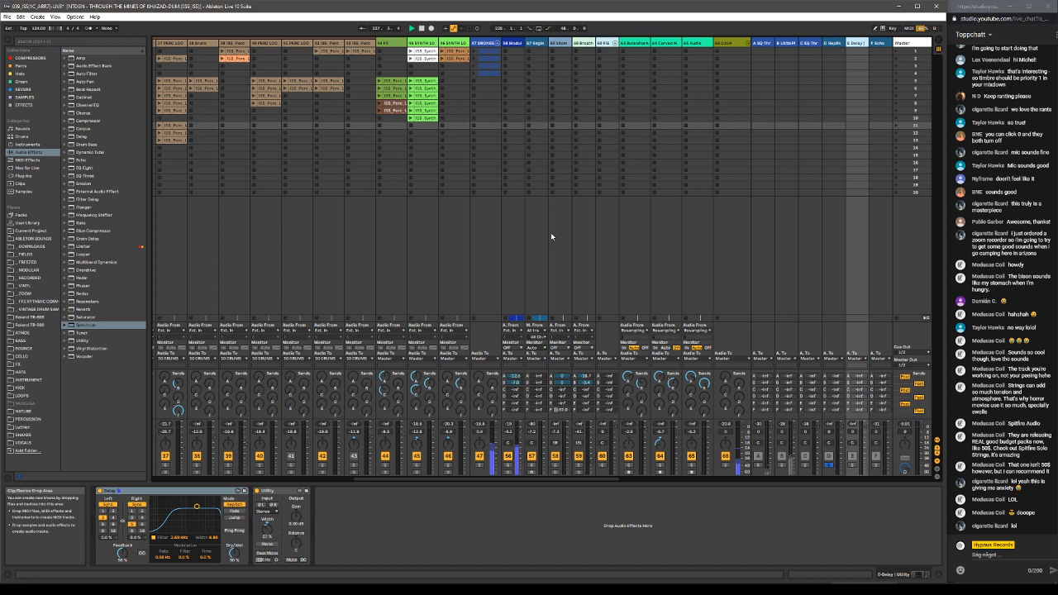
Revisit the Patreon content poll, return to Ableton Live and check the Session View mixer before going back to the arrangement.
{"action": "key", "text": "Tab"}
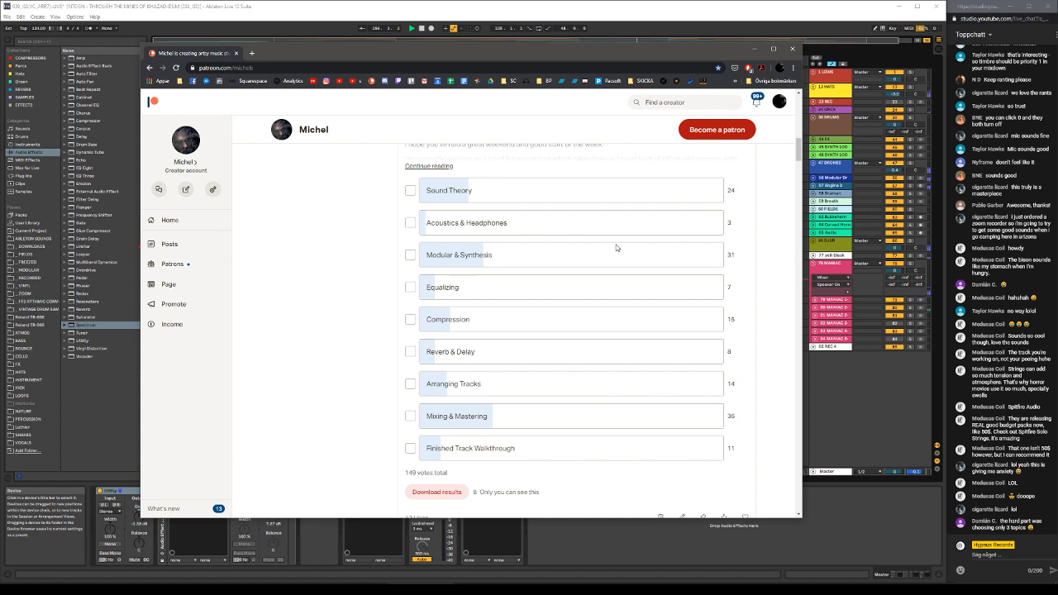
{"action": "left_click", "coordinate": [649, 7]}
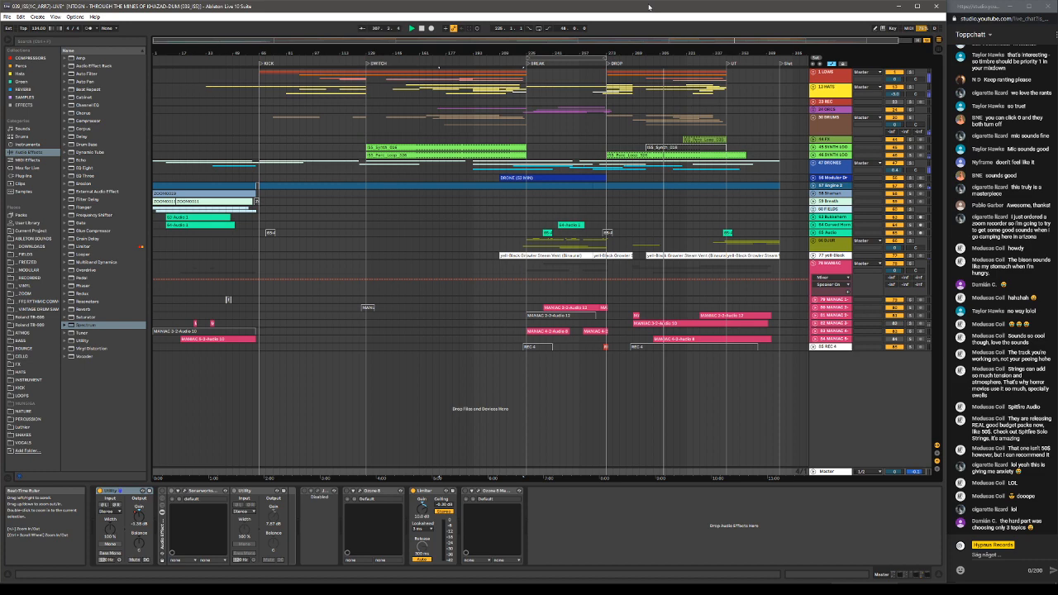
{"action": "key", "text": "Tab"}
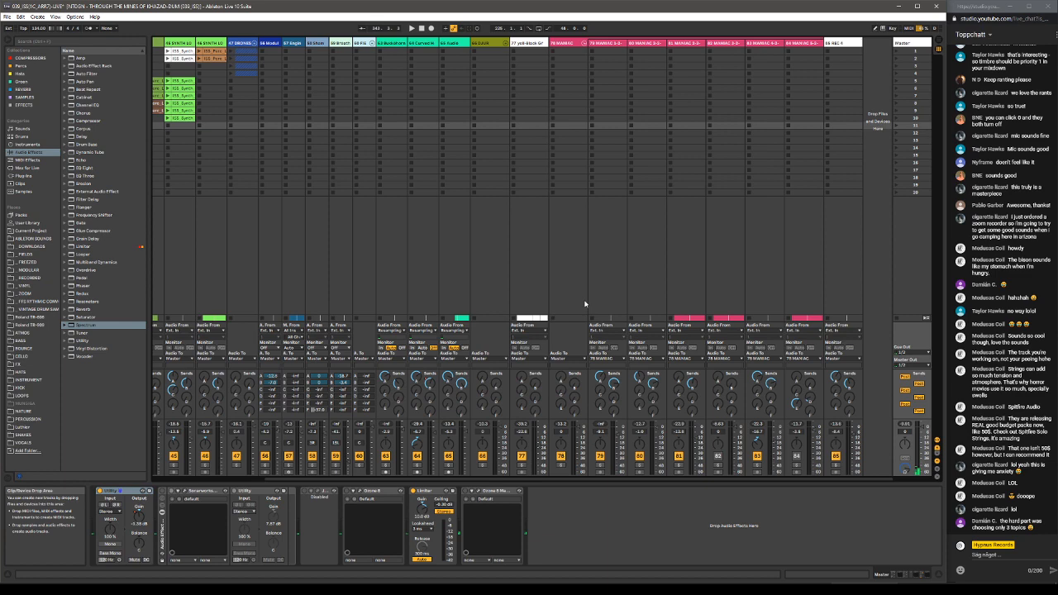
{"action": "key", "text": "Tab"}
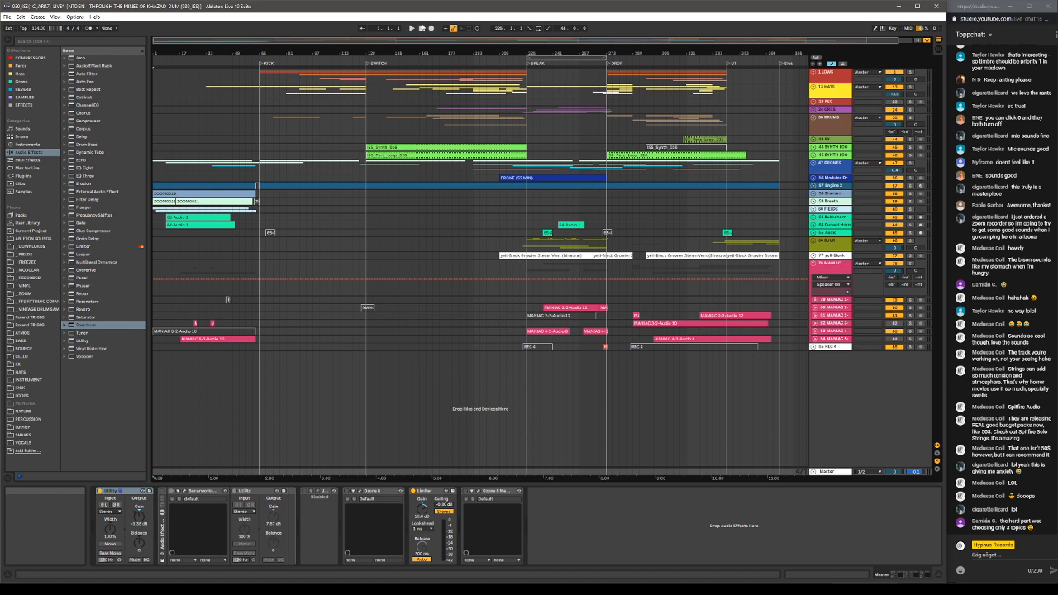
Play the arrangement from the start and activate the muted MANIAC clip on track 83 in the intro.
{"action": "left_click", "coordinate": [411, 29]}
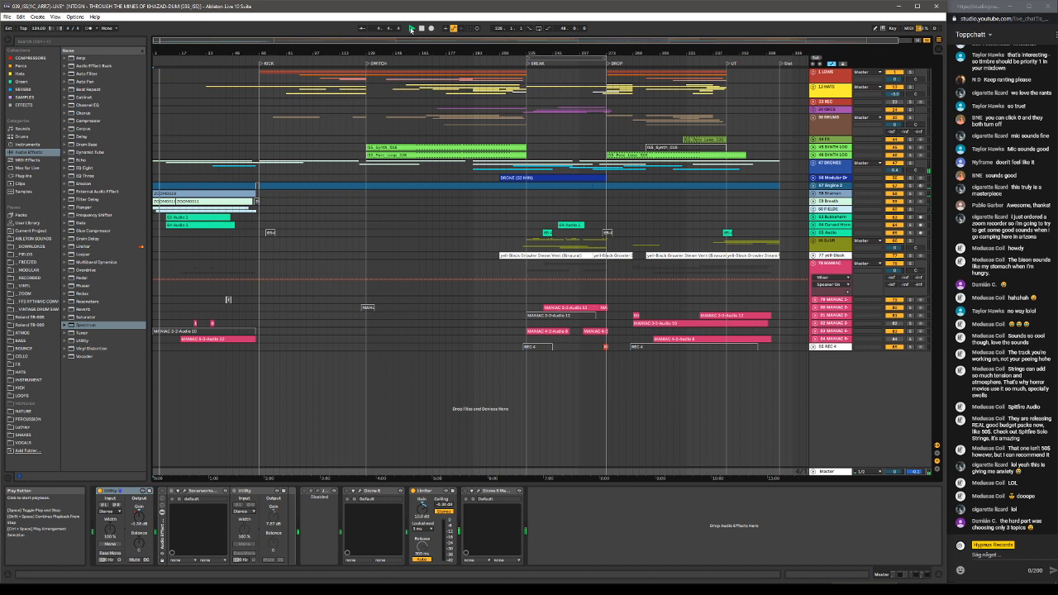
{"action": "left_click", "coordinate": [216, 331]}
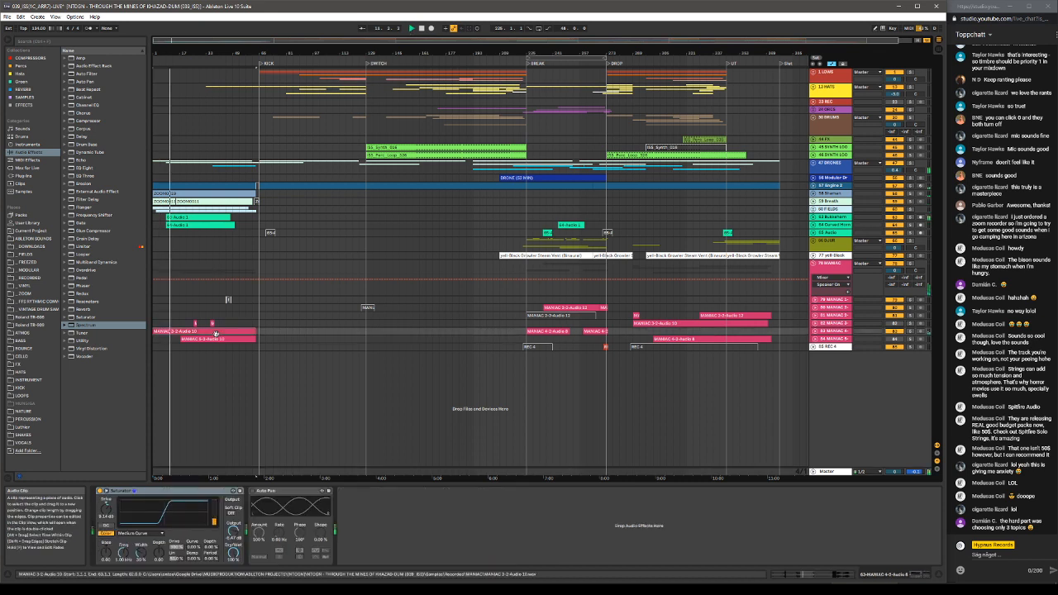